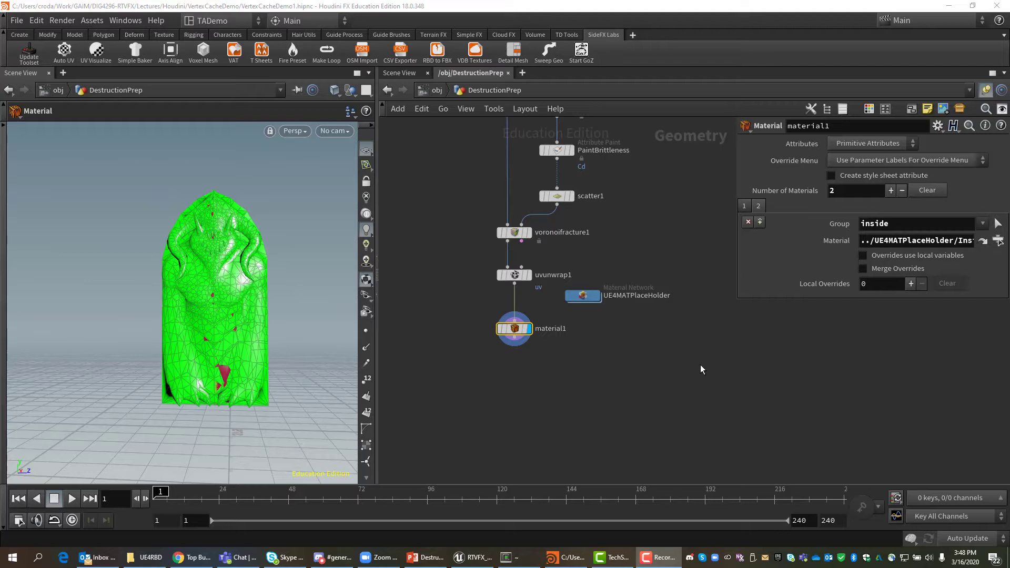
Save the current scene file
{"action": "left_click", "coordinate": [16, 20]}
{"action": "left_click", "coordinate": [40, 97]}
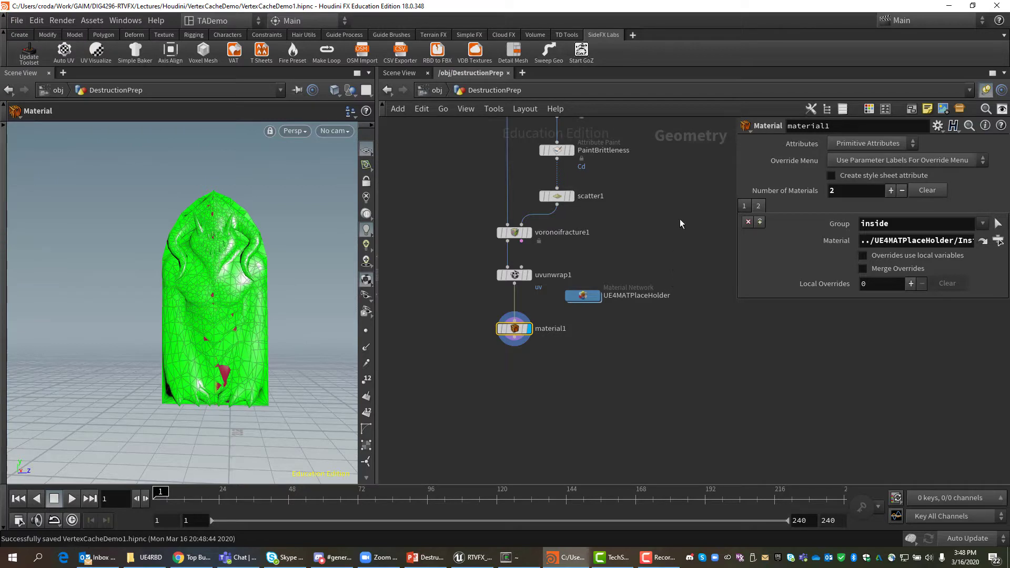
Rename the unnamed second Blast node branching off blast1, opposite DemonDoor, to Doorway
{"action": "middle_click_drag", "start_coordinate": [679, 219], "coordinate": [564, 406]}
{"action": "mouse_move", "coordinate": [613, 248]}
{"action": "left_mouse_down"}
{"action": "mouse_move", "coordinate": [618, 263]}
{"action": "mouse_move", "coordinate": [606, 248]}
{"action": "left_mouse_up"}
{"action": "double_click", "coordinate": [634, 249]}
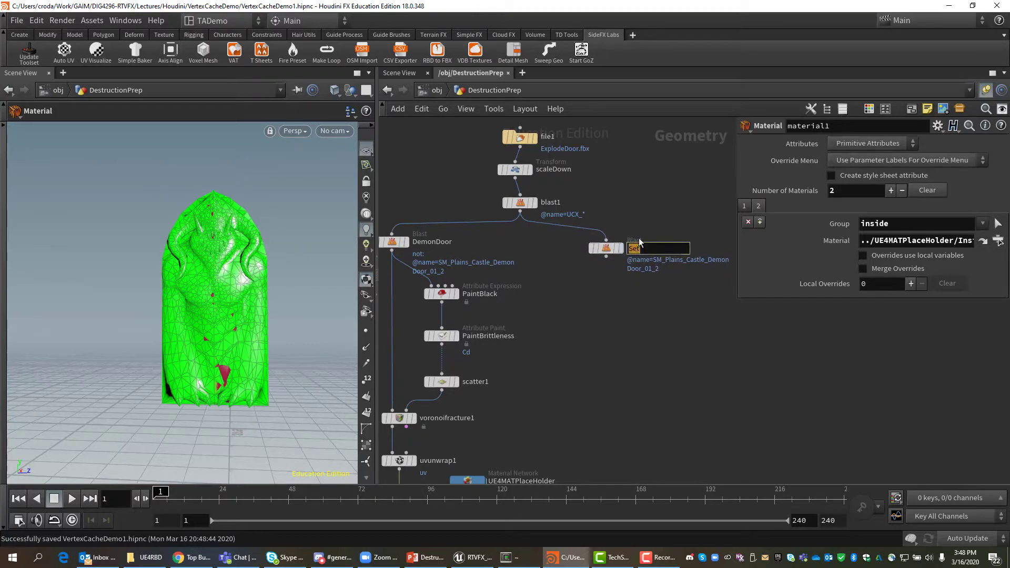
{"action": "type", "text": "Doorway"}
{"action": "key", "text": "Return"}
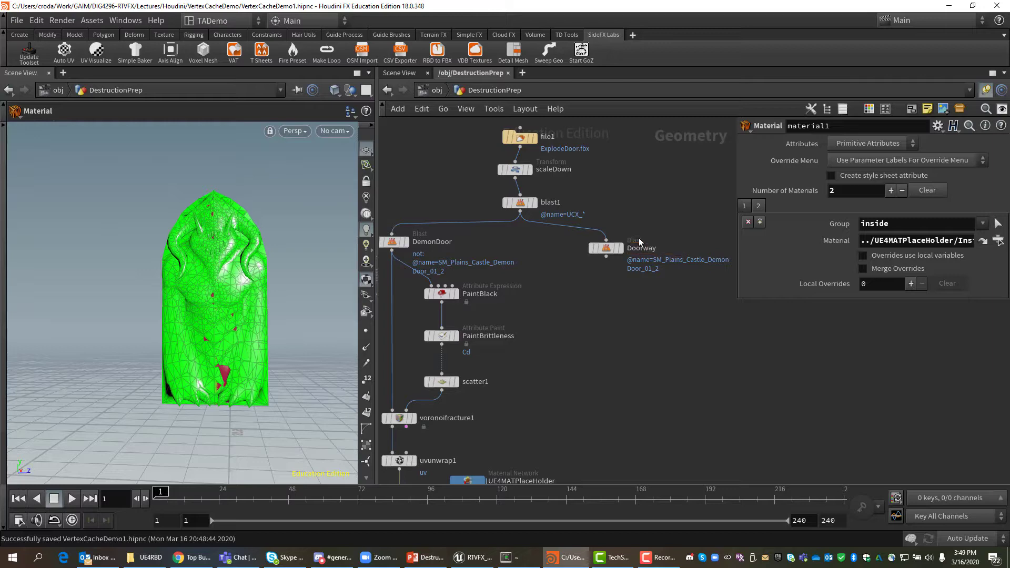
Display the Doorway node's output so the arch and the full staircase can be seen in the viewport
{"action": "left_click_drag", "start_coordinate": [606, 253], "coordinate": [612, 253]}
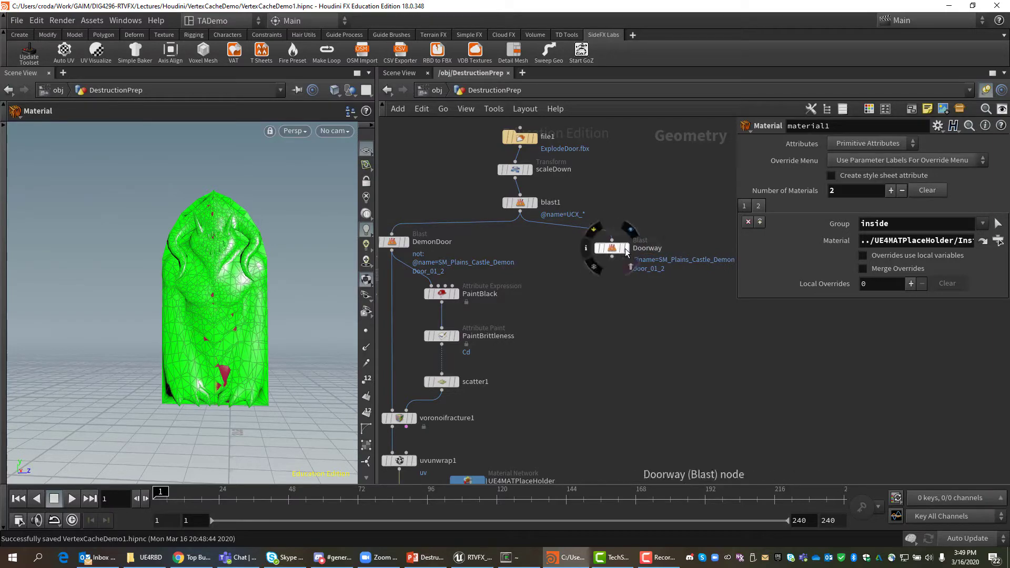
{"action": "left_click", "coordinate": [626, 248]}
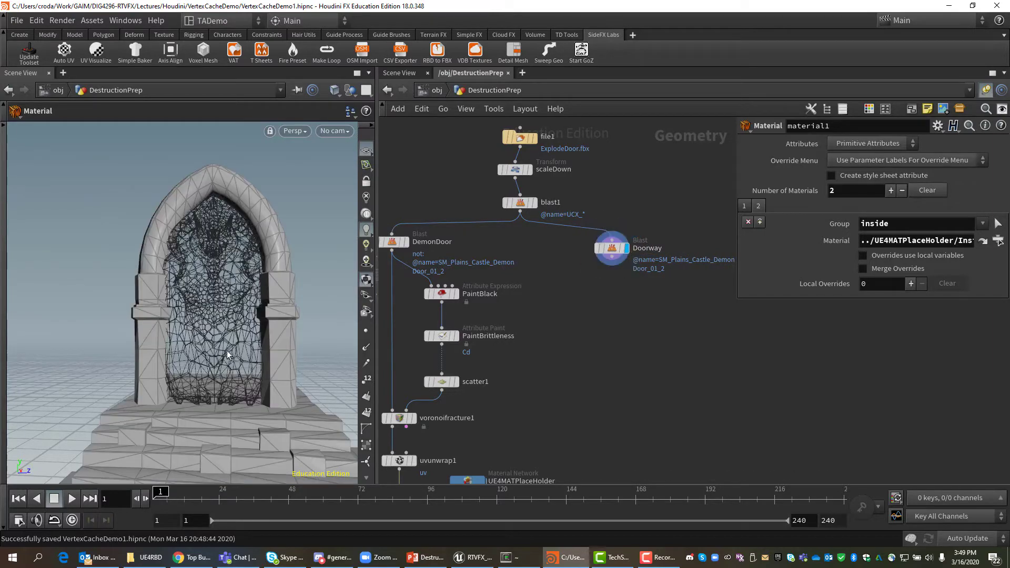
{"action": "scroll", "coordinate": [261, 312], "scroll_direction": "down", "scroll_amount": 8, "text": "alt"}
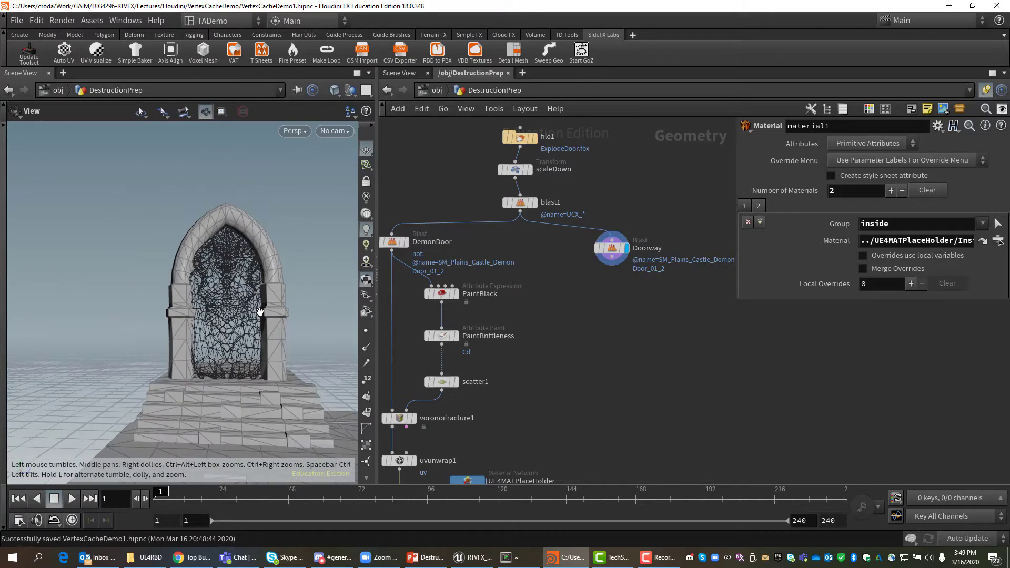
{"action": "left_click_drag", "start_coordinate": [257, 312], "coordinate": [237, 290]}
{"action": "key", "text": "Return"}
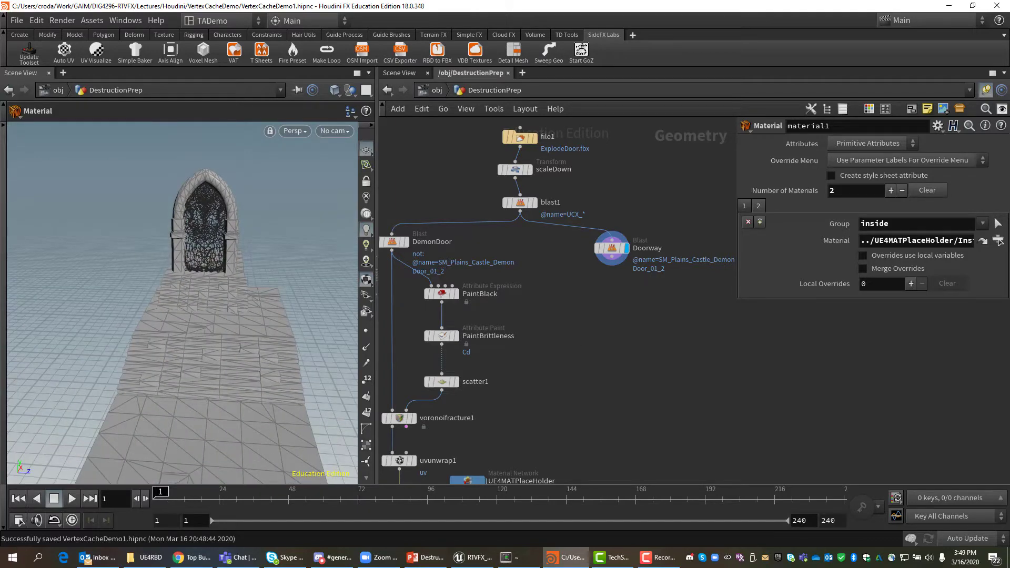
{"action": "key", "text": "alt+Tab"}
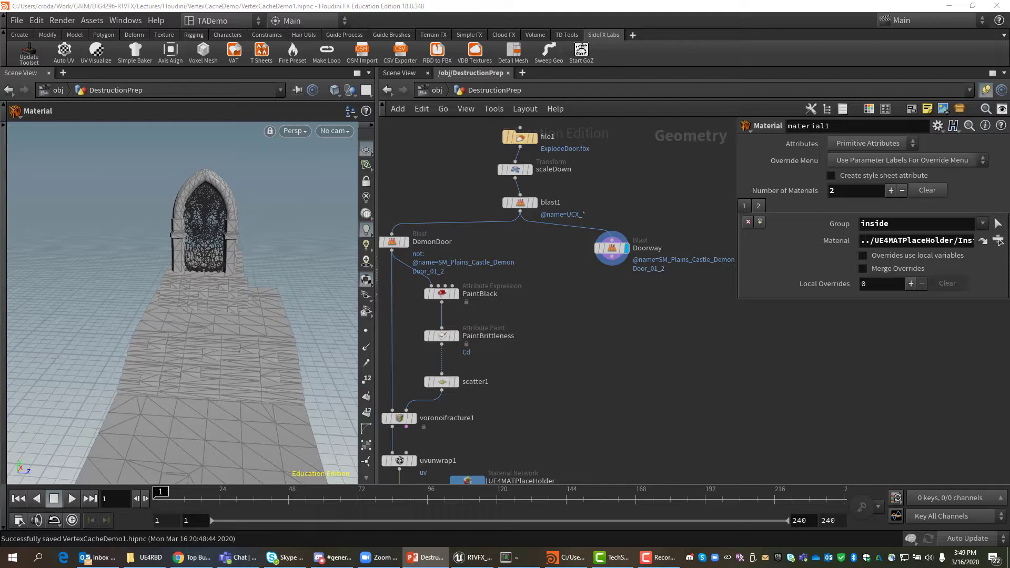
Add the Collisions shelf to the shelf set
{"action": "left_click", "coordinate": [634, 35]}
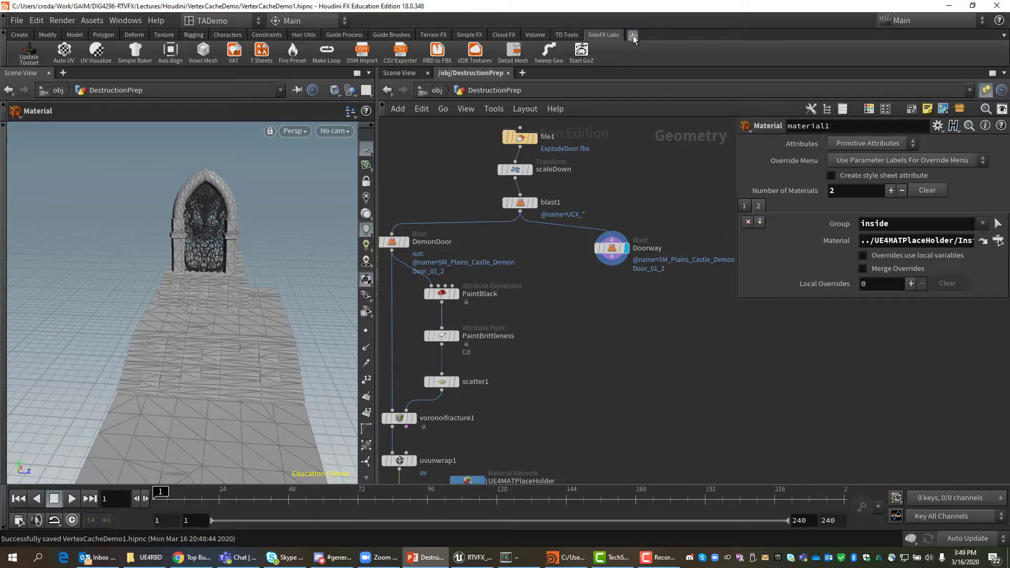
{"action": "mouse_move", "coordinate": [665, 81]}
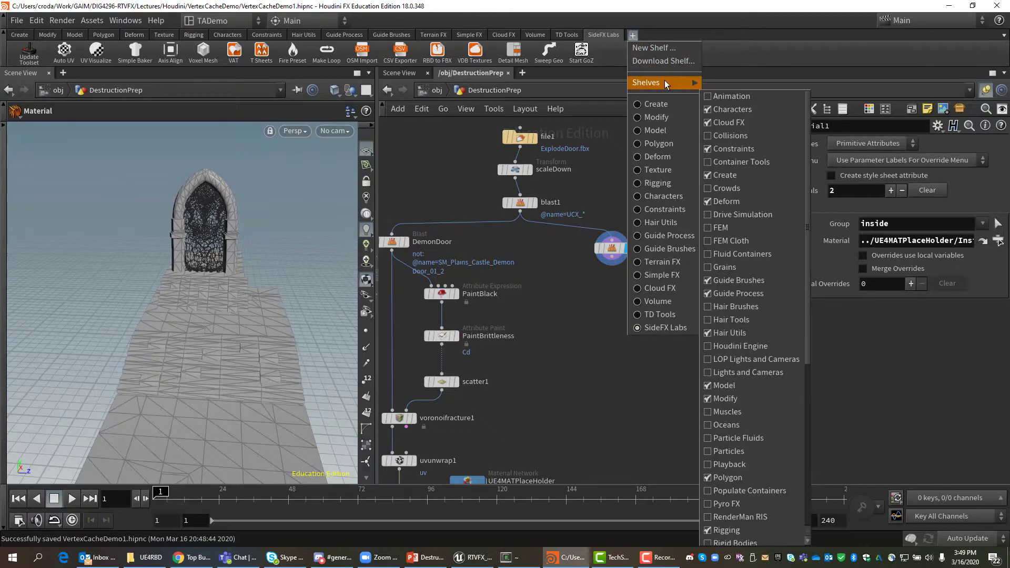
{"action": "left_click", "coordinate": [721, 137]}
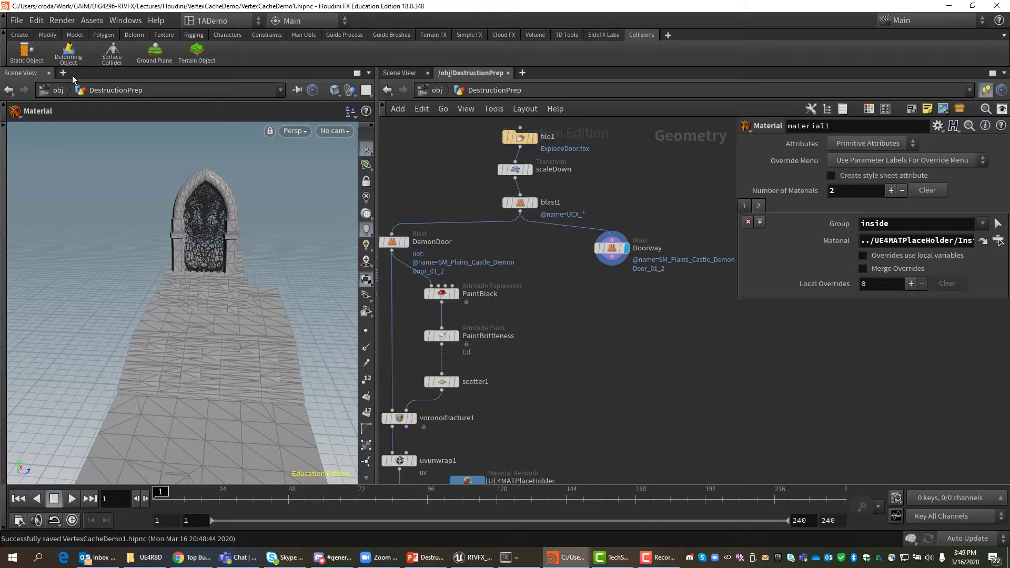
Make the displayed doorway and stairs geometry a Static Object for collisions
{"action": "left_click", "coordinate": [26, 54]}
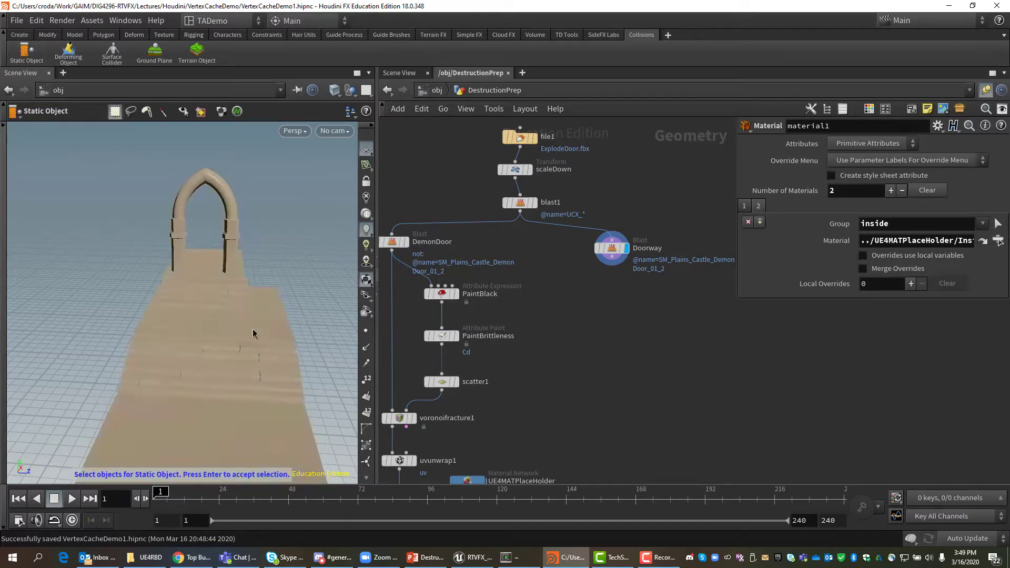
{"action": "left_click", "coordinate": [230, 329]}
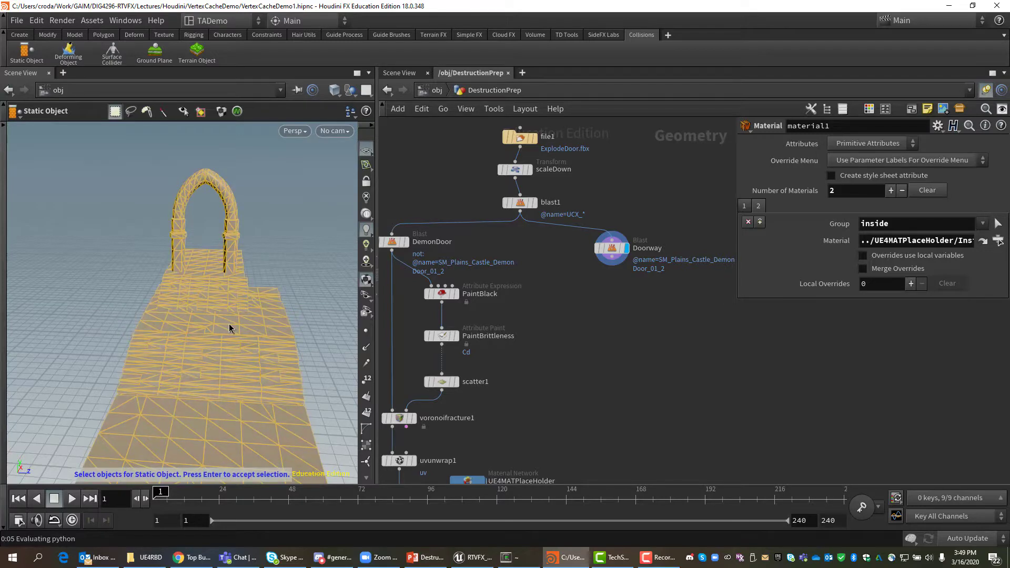
{"action": "key", "text": "Return"}
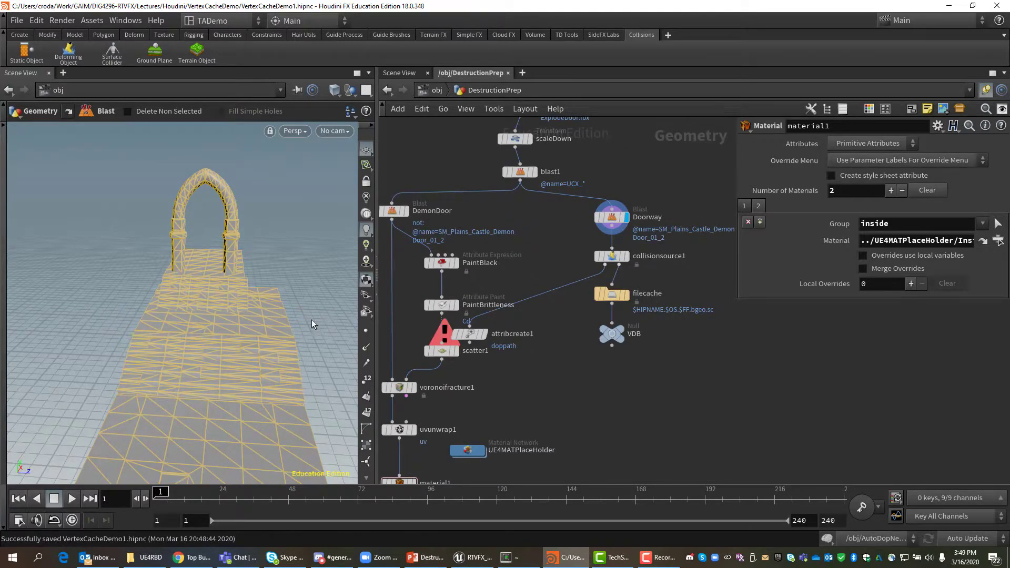
Rearrange collisionsource1, filecache, VDB and attribcreate1 neatly below Doorway, clear of the scatter1 branch
{"action": "left_click_drag", "start_coordinate": [621, 293], "coordinate": [651, 301]}
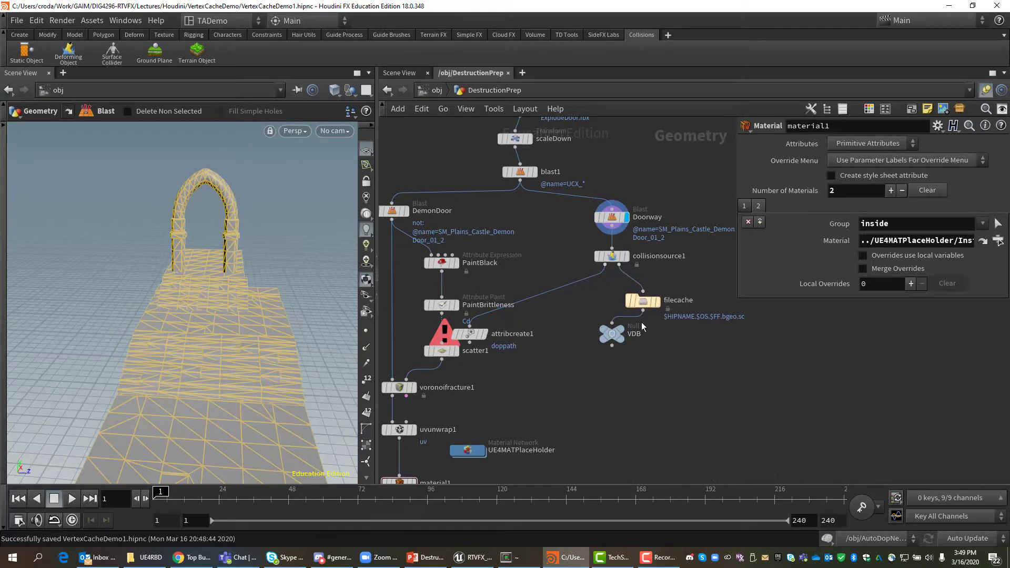
{"action": "left_click_drag", "start_coordinate": [614, 336], "coordinate": [656, 350]}
{"action": "left_click_drag", "start_coordinate": [612, 256], "coordinate": [630, 263]}
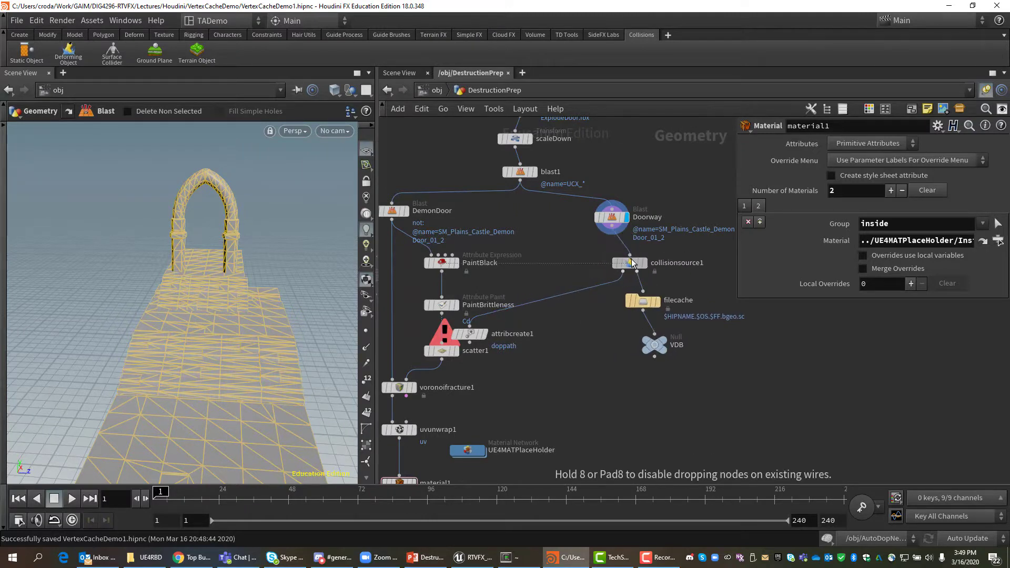
{"action": "mouse_move", "coordinate": [648, 304]}
{"action": "left_click_drag", "start_coordinate": [650, 304], "coordinate": [661, 308]}
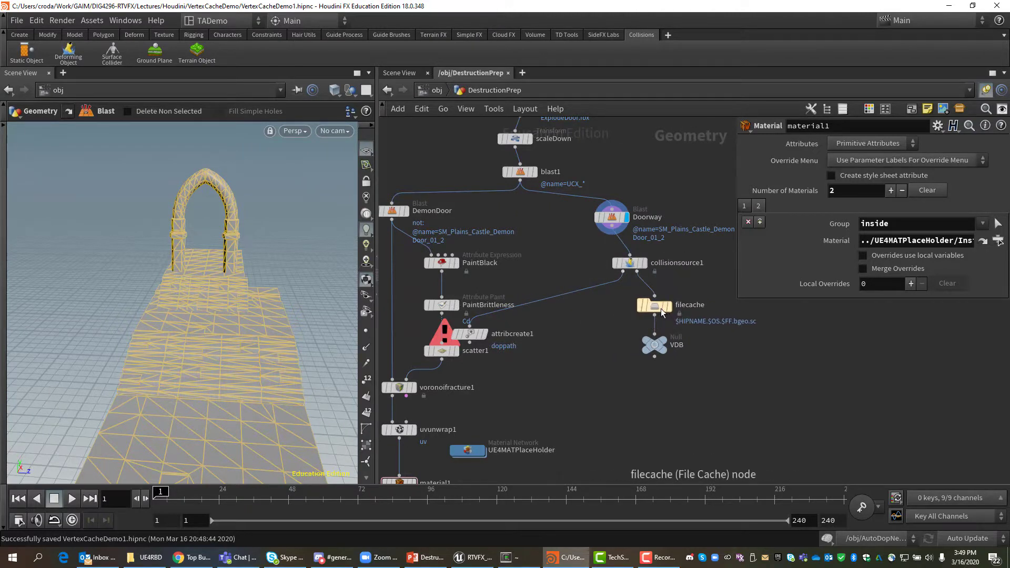
{"action": "mouse_move", "coordinate": [659, 348]}
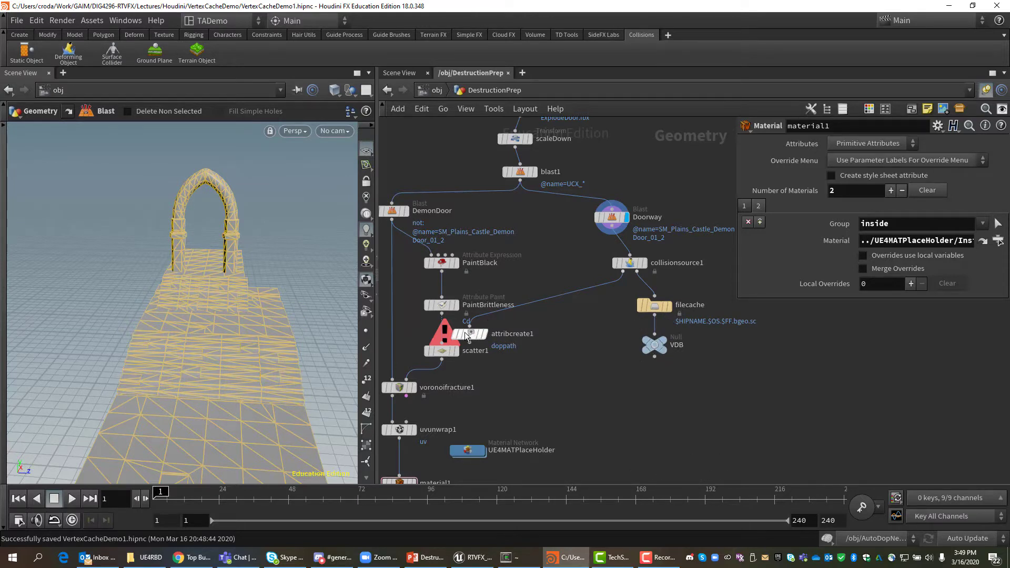
{"action": "left_click_drag", "start_coordinate": [480, 335], "coordinate": [570, 301]}
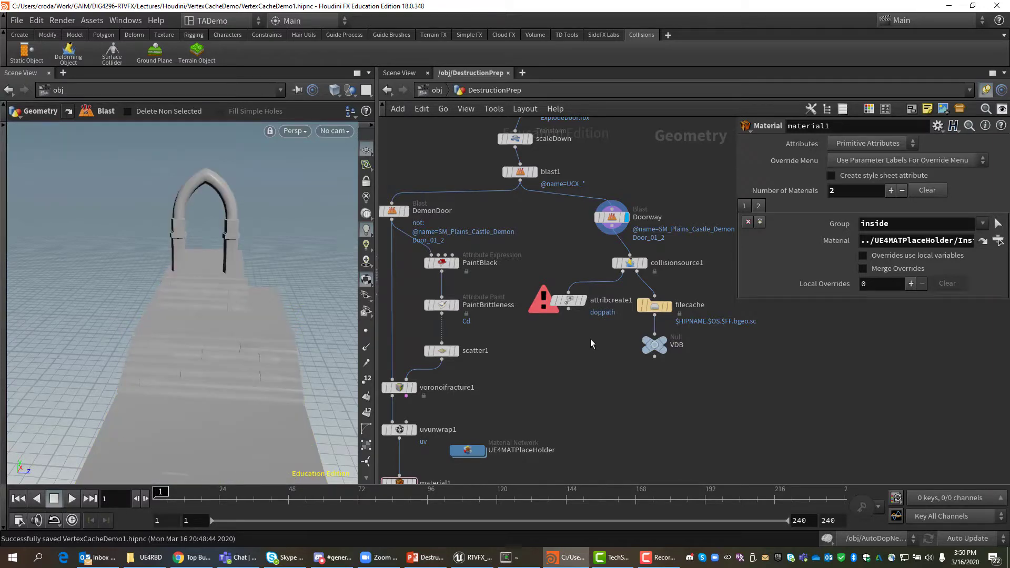
Examine the chain of dynamics nodes inside AutoDopNetwork, then return to the object level
{"action": "key", "text": "u"}
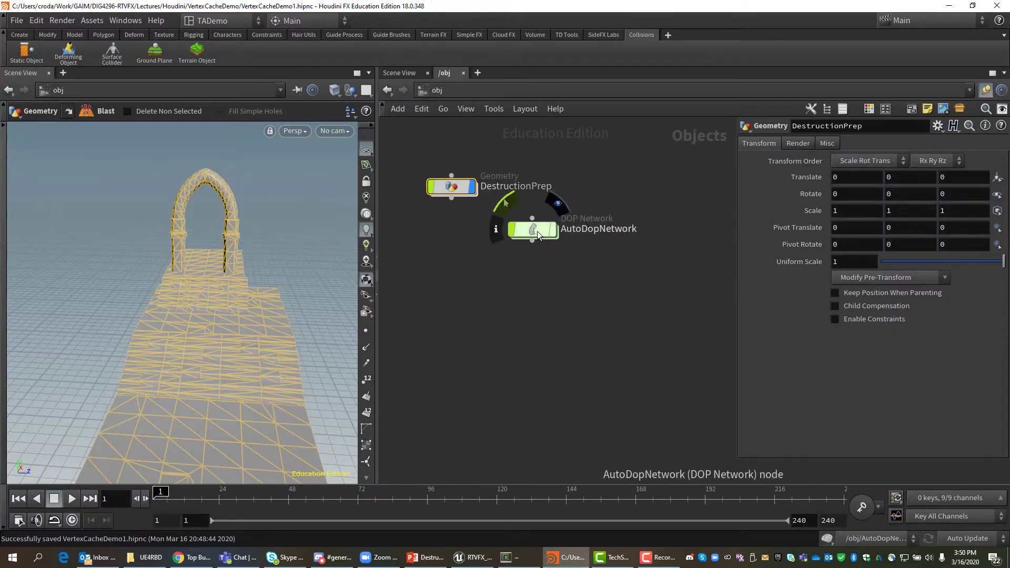
{"action": "left_click", "coordinate": [558, 299]}
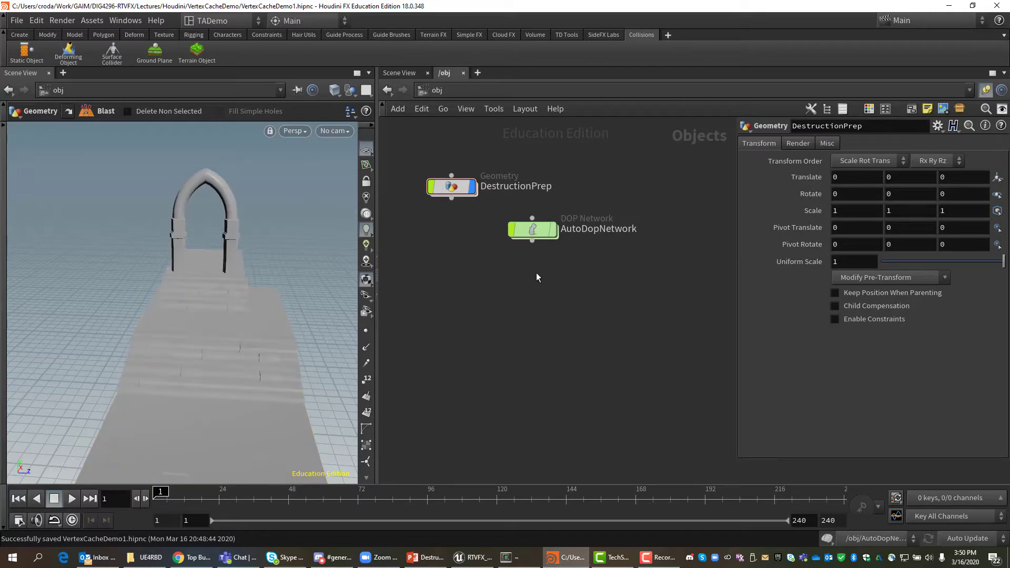
{"action": "double_click", "coordinate": [534, 228]}
{"action": "middle_click_drag", "start_coordinate": [585, 271], "coordinate": [438, 274]}
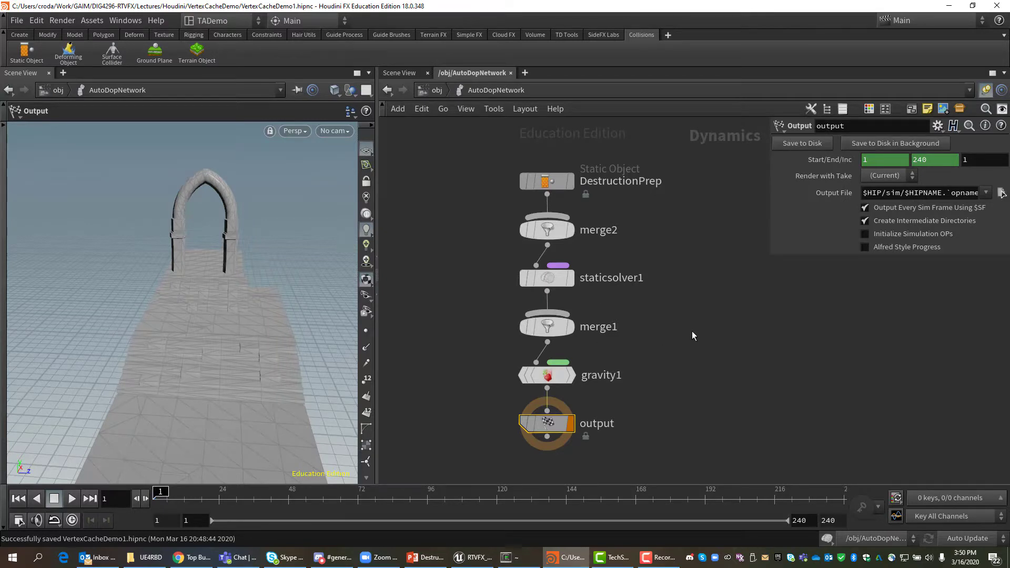
{"action": "key", "text": "u"}
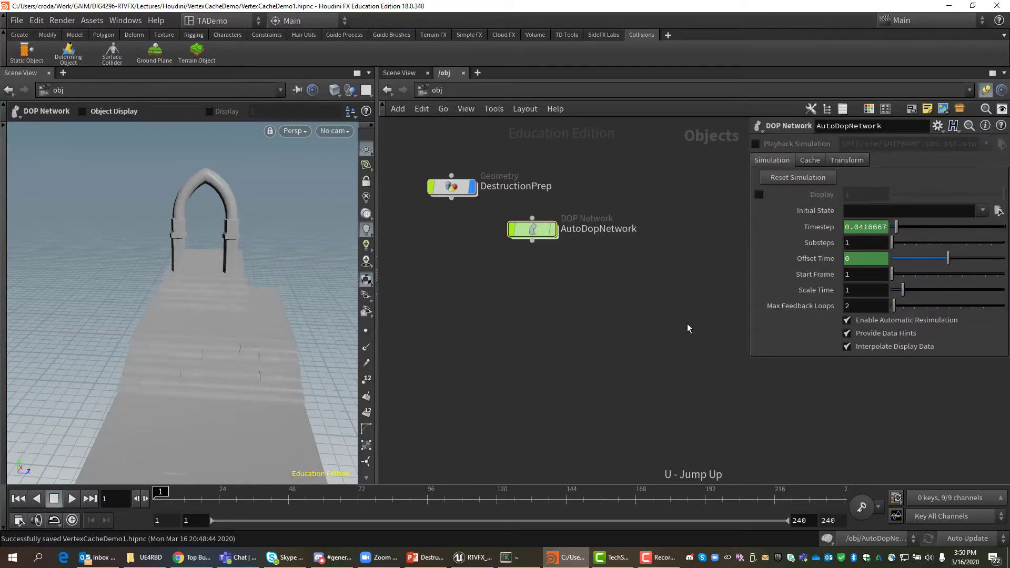
Add a Null node connected directly below material1 in the DestructionPrep network
{"action": "left_click", "coordinate": [460, 189]}
{"action": "double_click", "coordinate": [460, 190]}
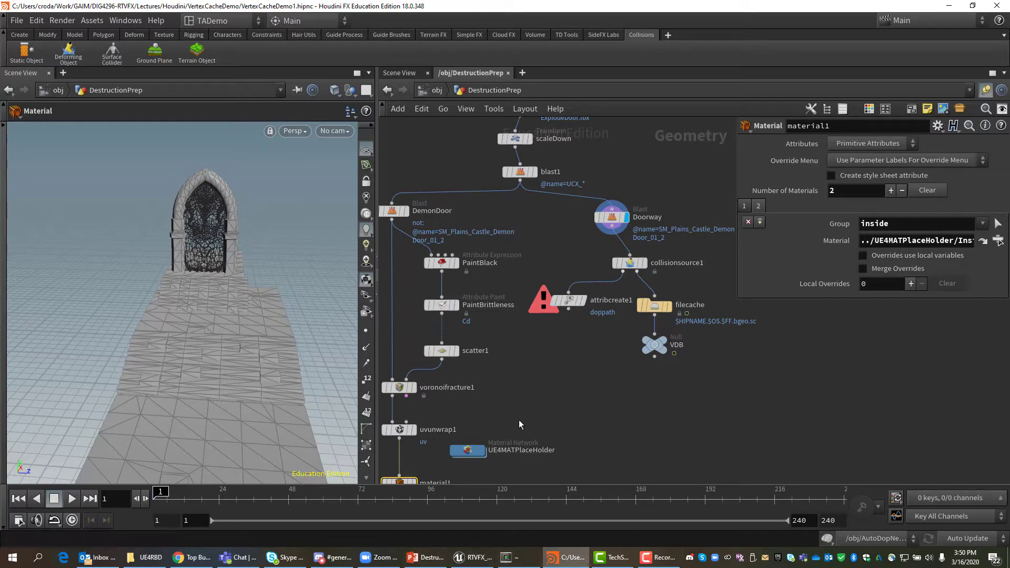
{"action": "middle_click_drag", "start_coordinate": [533, 393], "coordinate": [564, 230]}
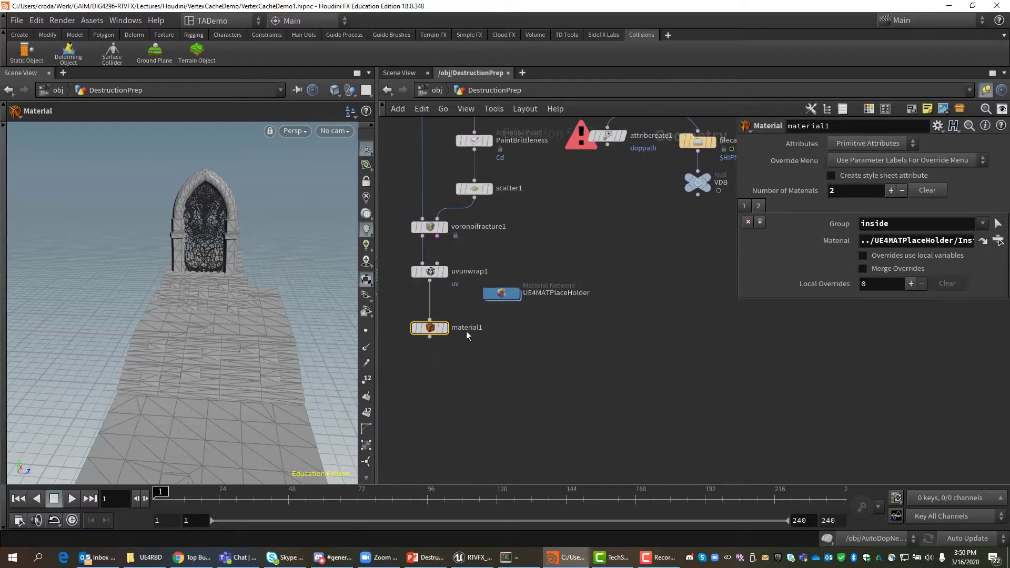
{"action": "left_click_drag", "start_coordinate": [430, 328], "coordinate": [430, 303]}
{"action": "left_click", "coordinate": [430, 311]}
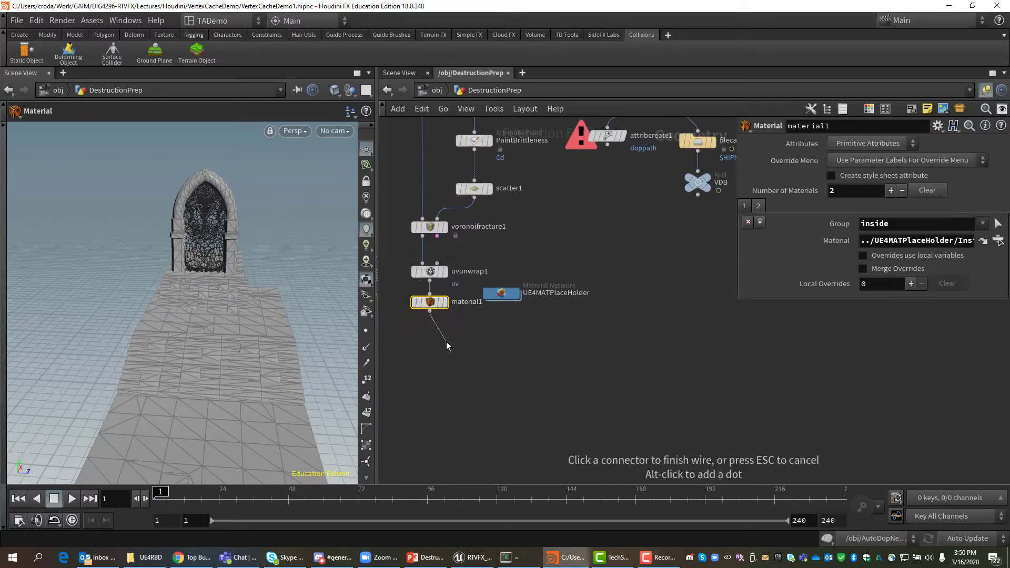
{"action": "key", "text": "Tab"}
{"action": "type", "text": "null"}
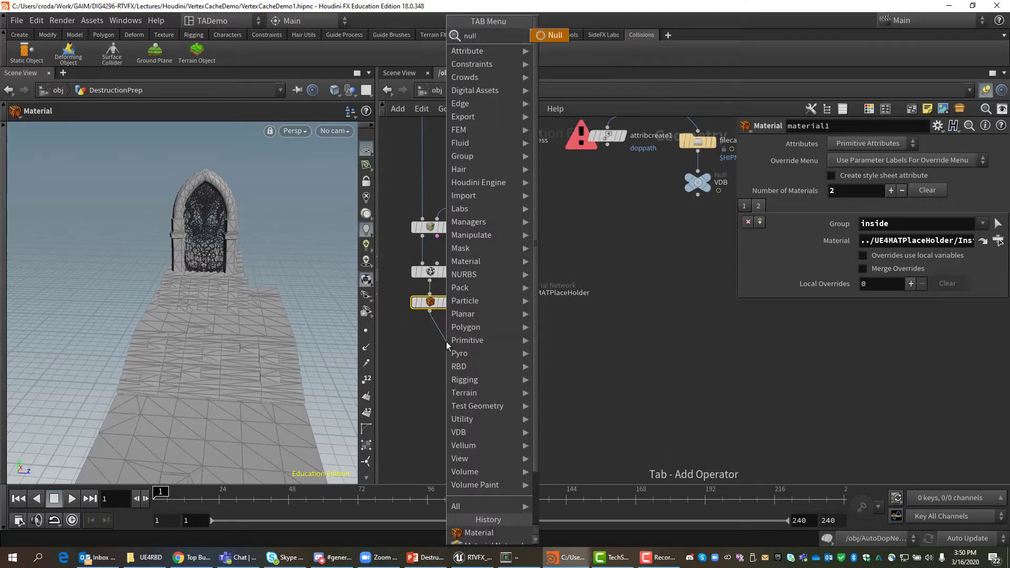
{"action": "left_click", "coordinate": [547, 35]}
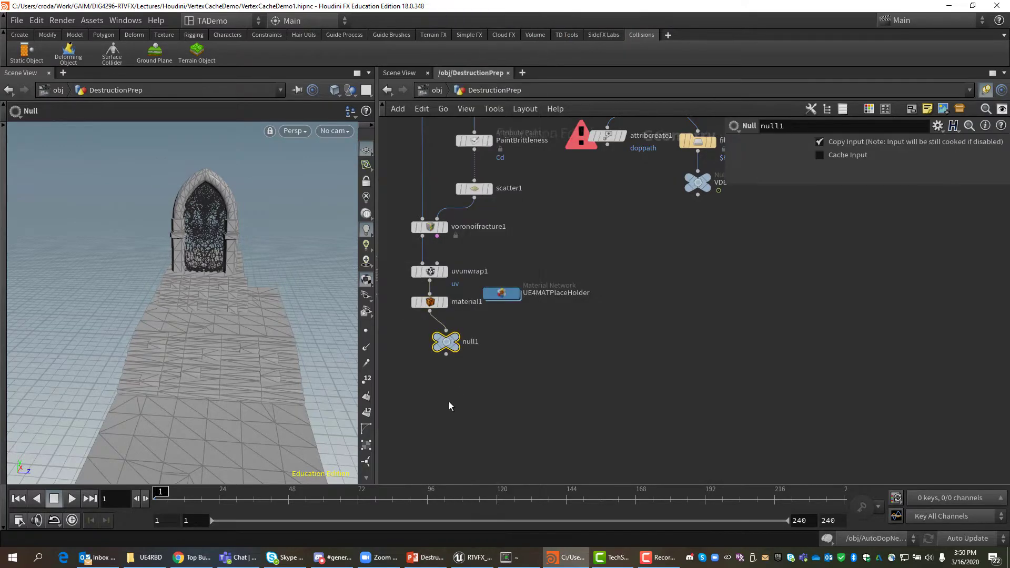
{"action": "left_click", "coordinate": [430, 341]}
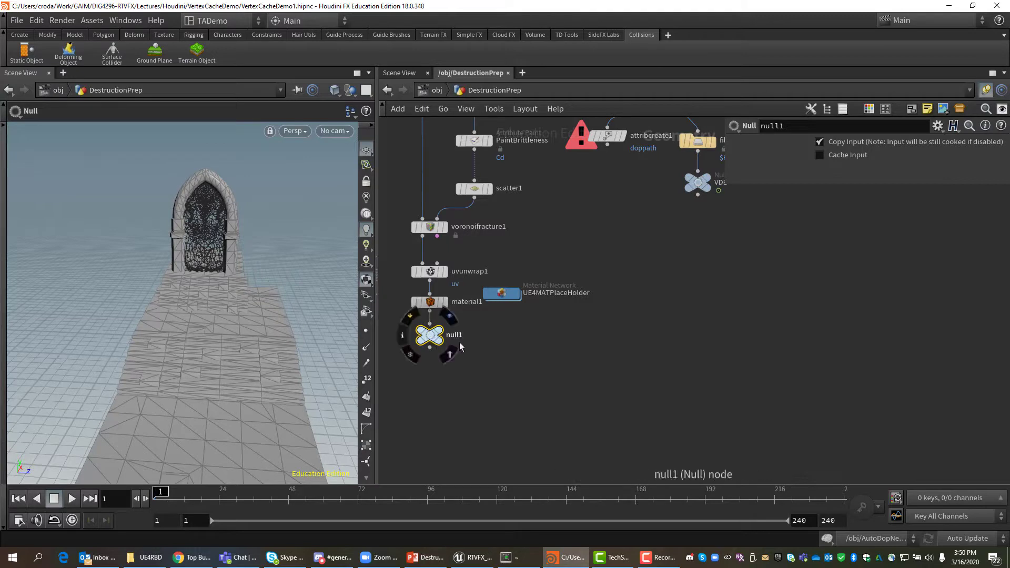
Rename the new null below material1 to WHoleDoor
{"action": "double_click", "coordinate": [456, 335]}
{"action": "double_click", "coordinate": [456, 335]}
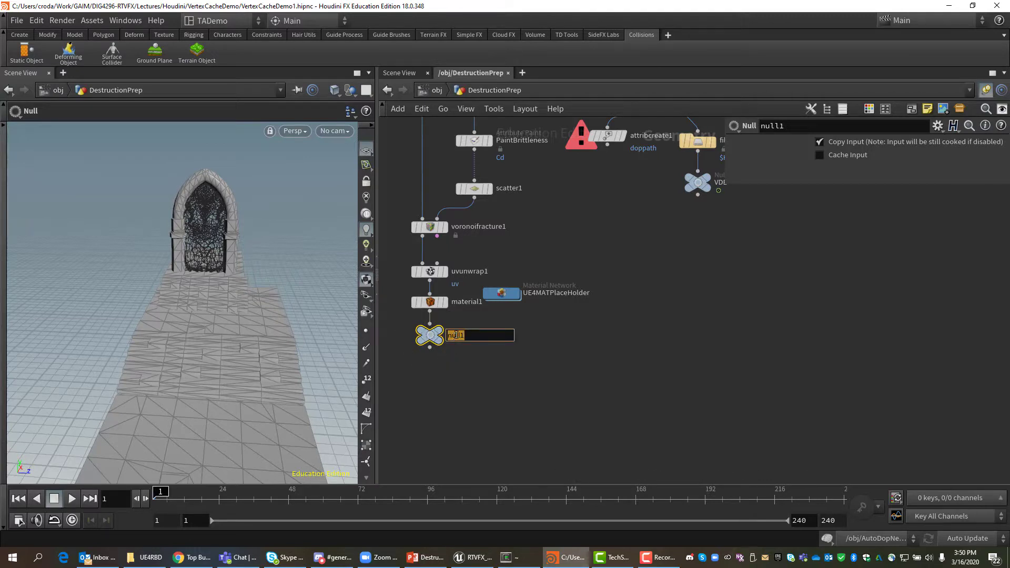
{"action": "type", "text": "WholeDoor"}
{"action": "key", "text": "Return"}
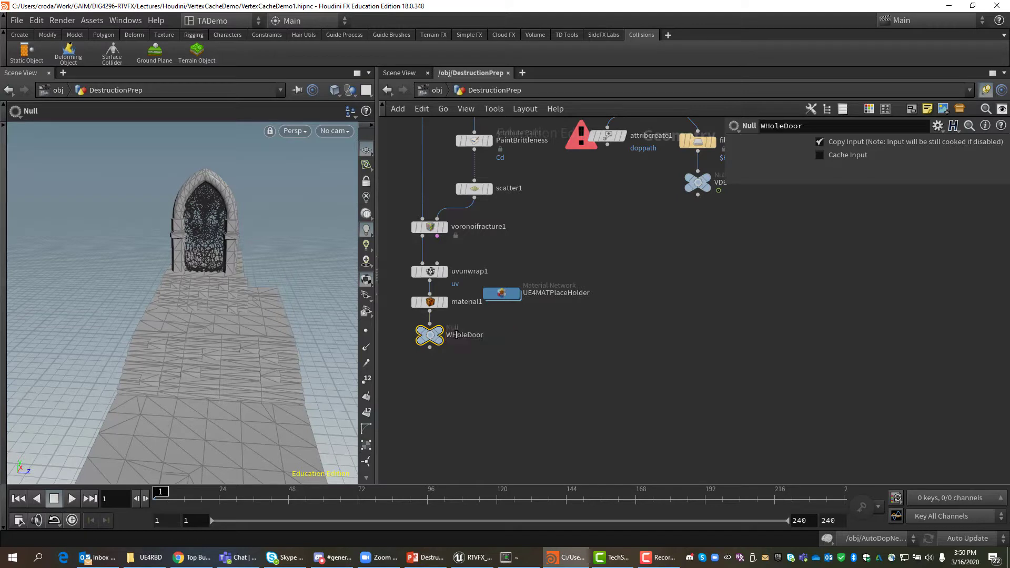
Color the WHoleDoor null teal green and make it the displayed node
{"action": "mouse_move", "coordinate": [439, 335]}
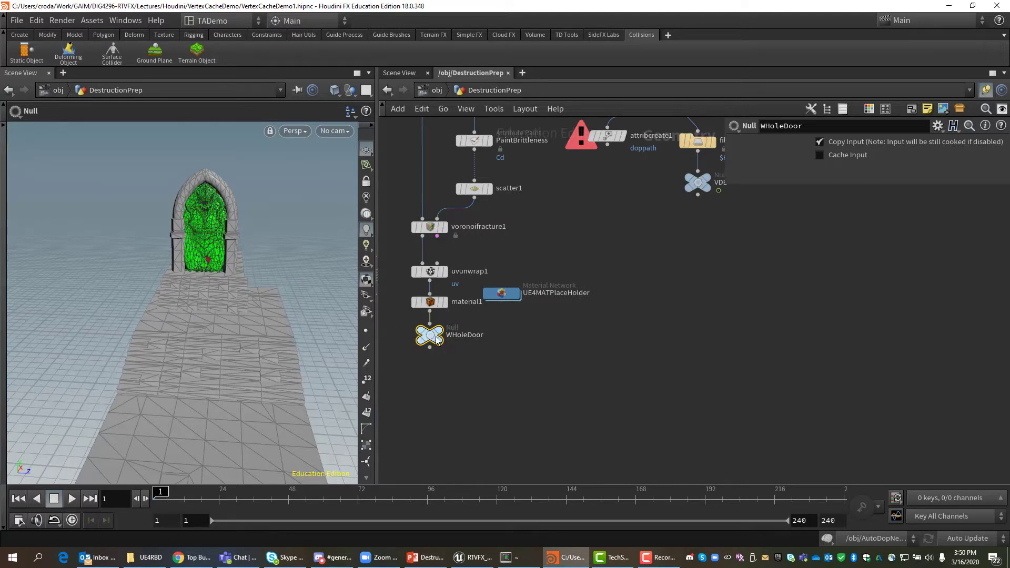
{"action": "key", "text": "c"}
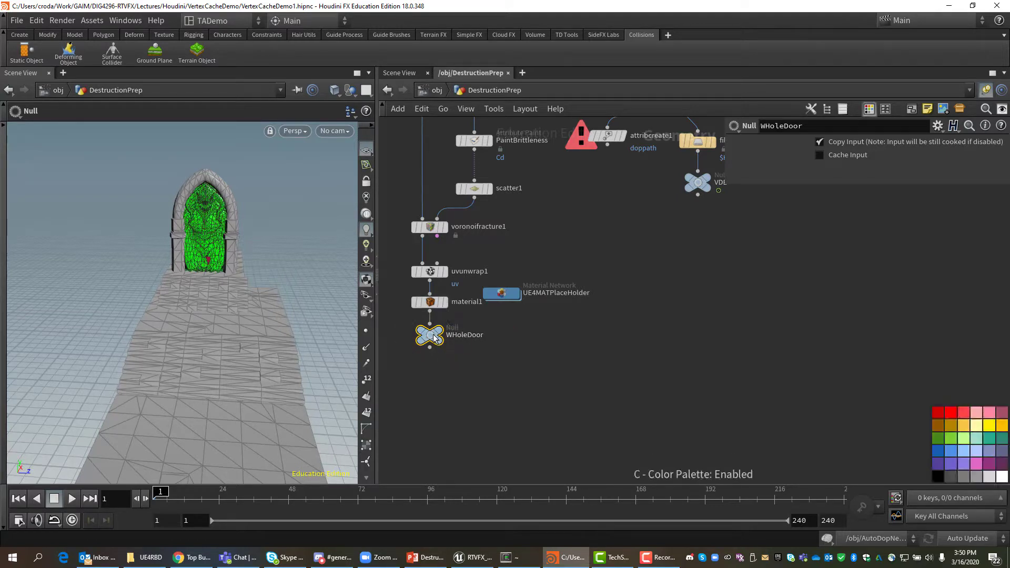
{"action": "left_click", "coordinate": [989, 440]}
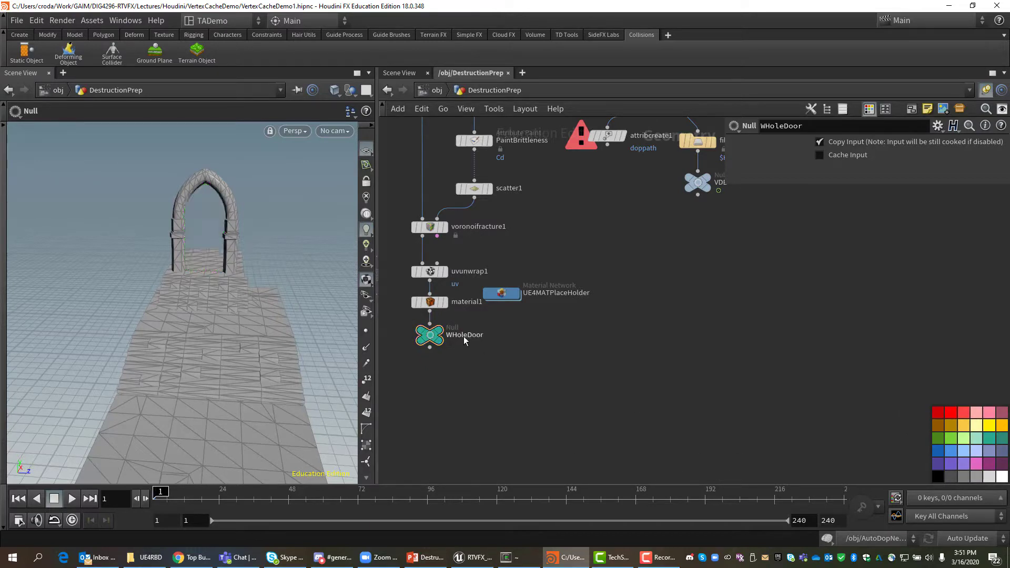
{"action": "key", "text": "r"}
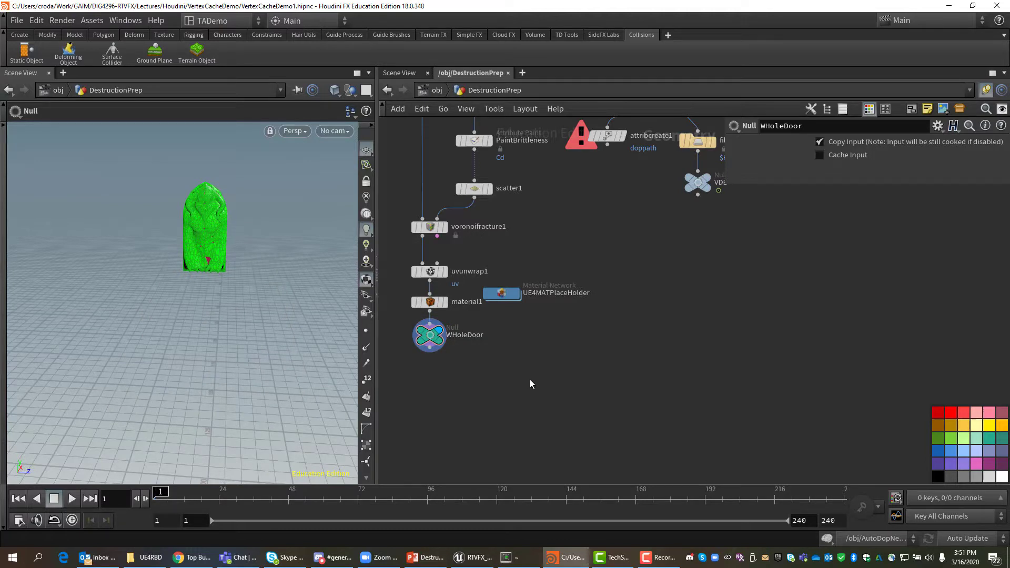
{"action": "key", "text": "alt+Tab"}
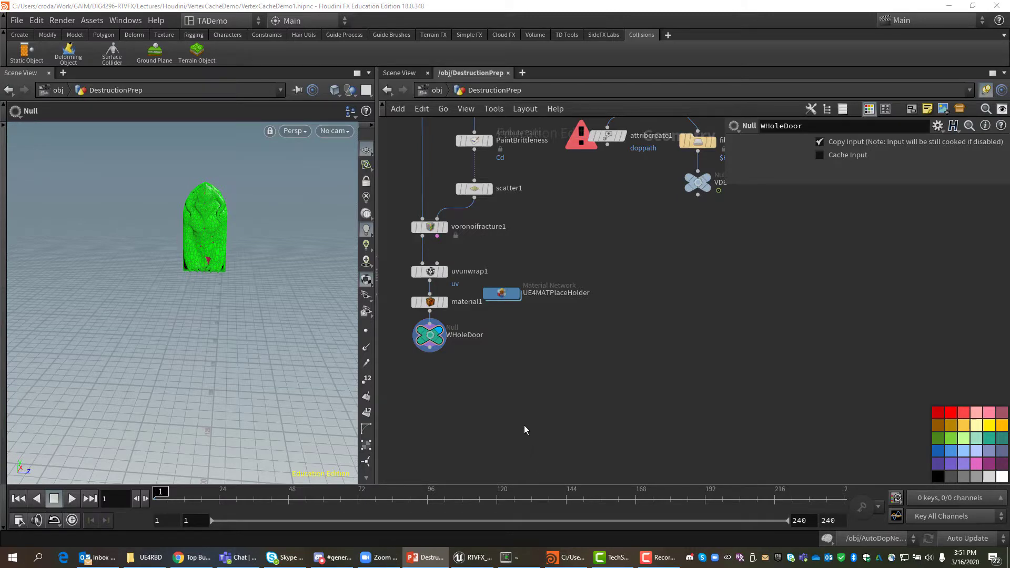
{"action": "left_click", "coordinate": [668, 35]}
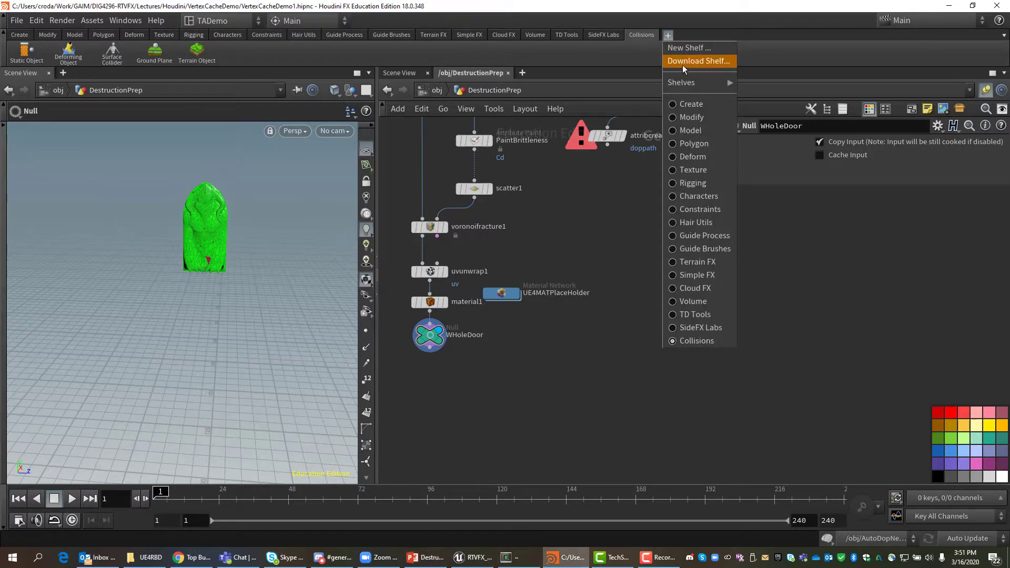
{"action": "mouse_move", "coordinate": [693, 83]}
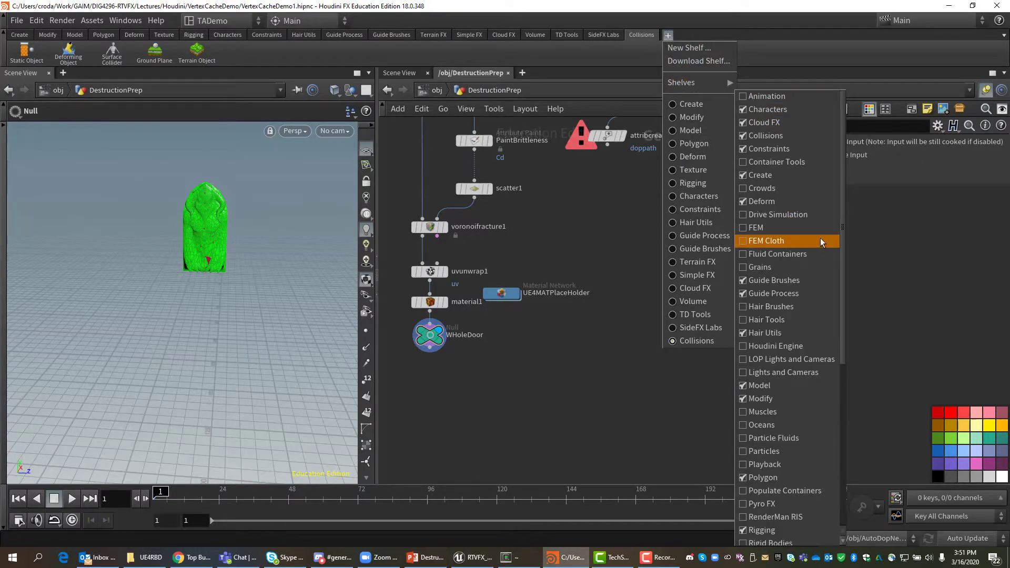
{"action": "left_click_drag", "start_coordinate": [841, 204], "coordinate": [850, 264]}
{"action": "left_click", "coordinate": [851, 284]}
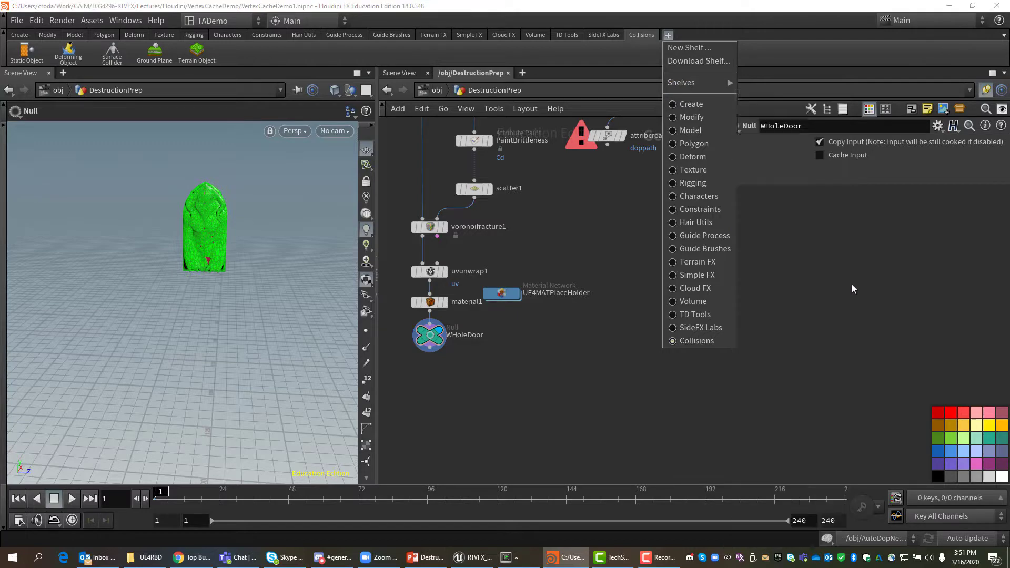
{"action": "left_click", "coordinate": [668, 35]}
{"action": "mouse_move", "coordinate": [705, 82]}
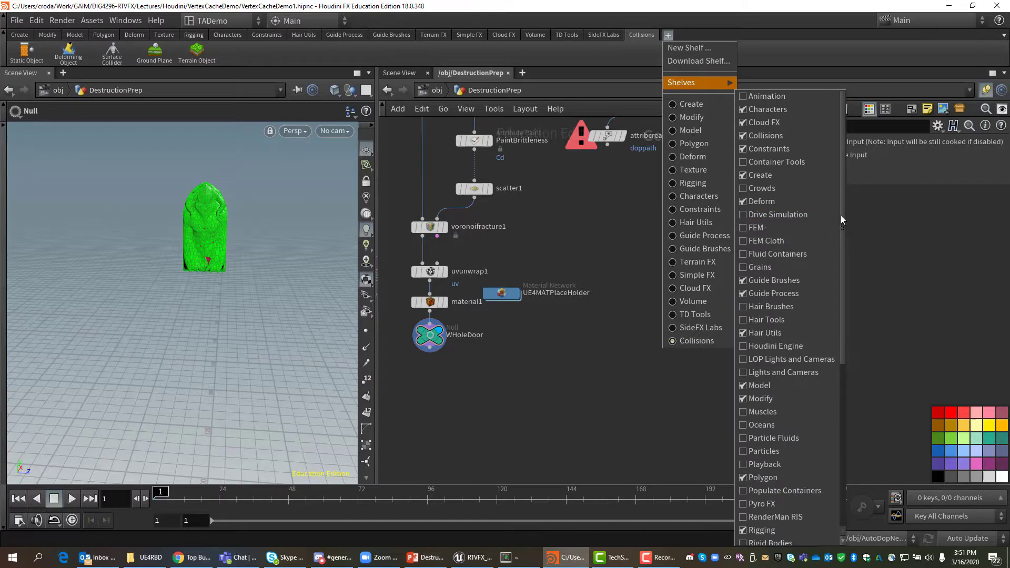
{"action": "left_click_drag", "start_coordinate": [842, 214], "coordinate": [851, 409]}
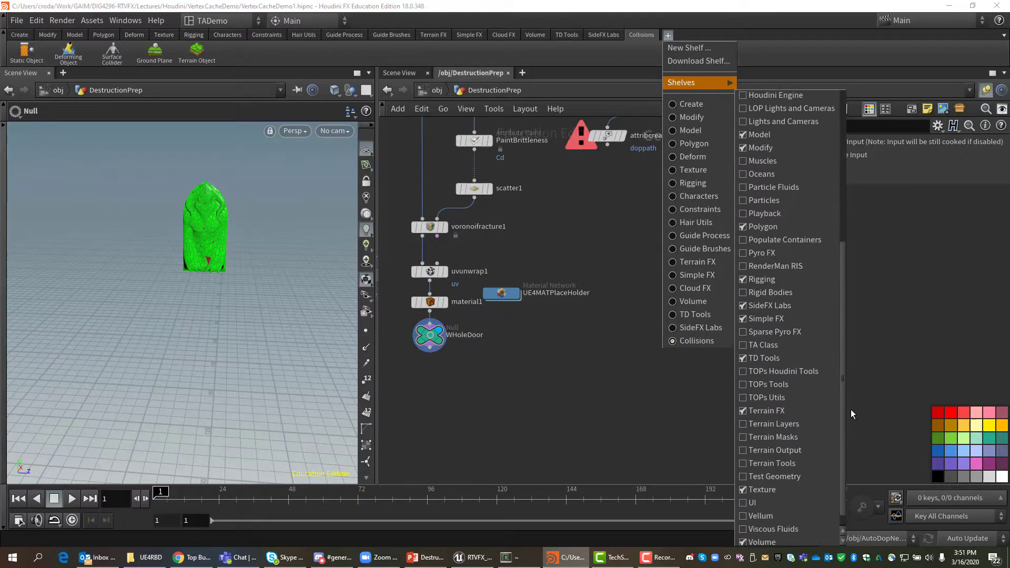
{"action": "left_click", "coordinate": [851, 409]}
{"action": "left_click", "coordinate": [668, 36]}
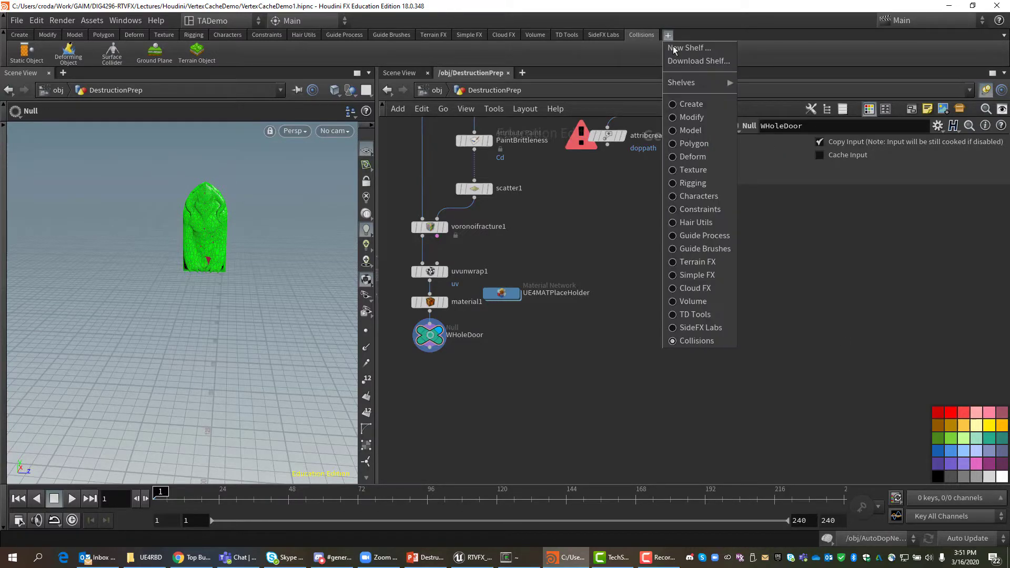
{"action": "mouse_move", "coordinate": [693, 80]}
{"action": "left_click_drag", "start_coordinate": [843, 158], "coordinate": [852, 230]}
{"action": "left_click", "coordinate": [849, 243]}
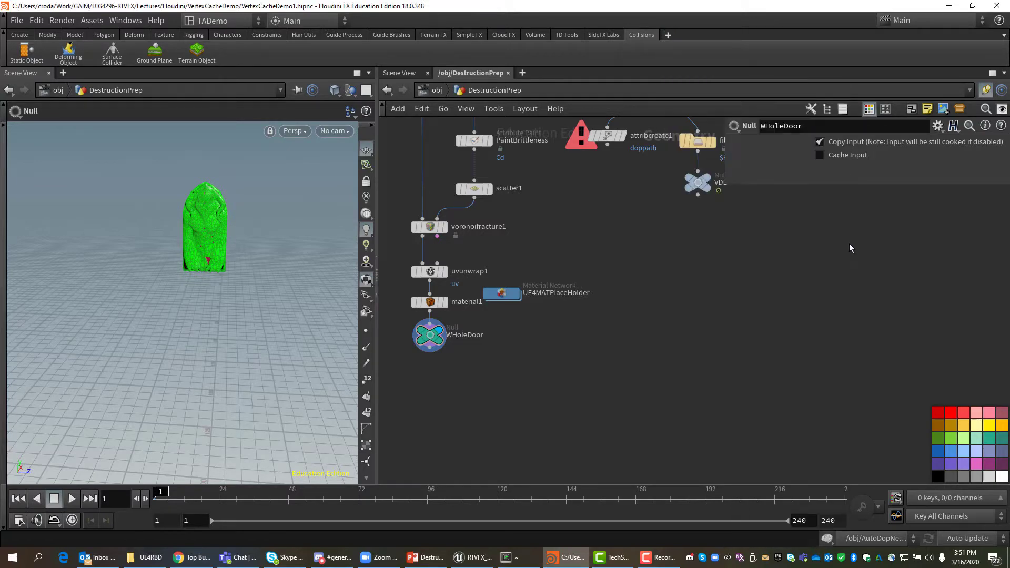
Add the Rigid Bodies shelf to the displayed shelf set
{"action": "left_click", "coordinate": [667, 36]}
{"action": "mouse_move", "coordinate": [689, 82]}
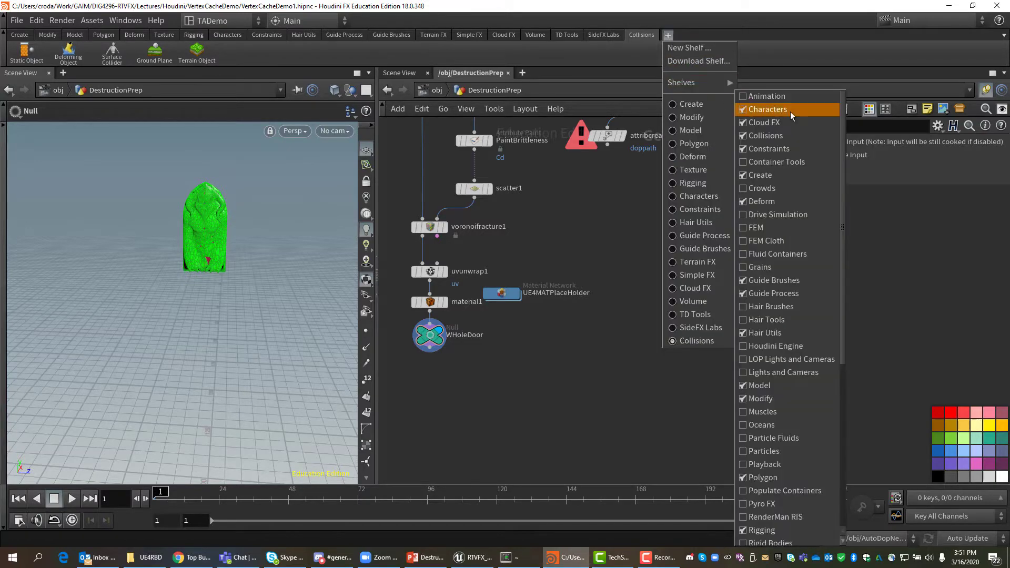
{"action": "scroll", "coordinate": [763, 463], "scroll_direction": "down", "scroll_amount": 3}
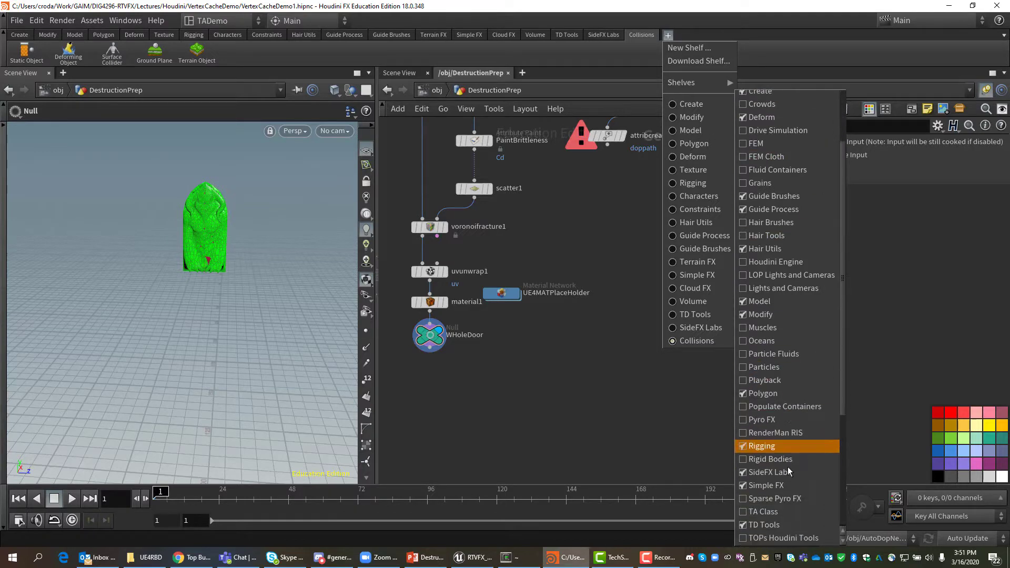
{"action": "left_click", "coordinate": [761, 460]}
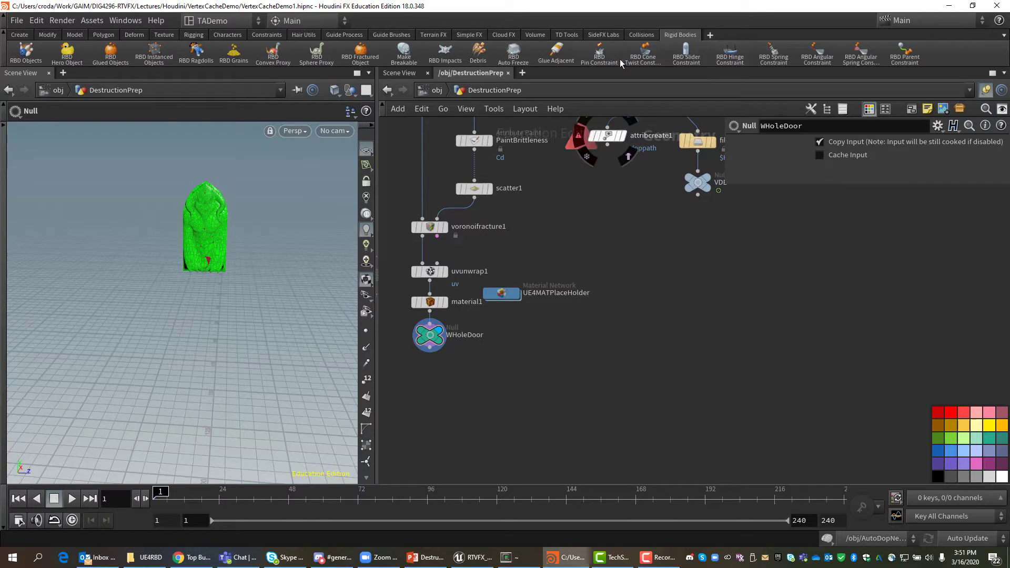
Turn the displayed door into an RBD Fractured Object using the RBD Packed Object type
{"action": "left_click", "coordinate": [362, 57]}
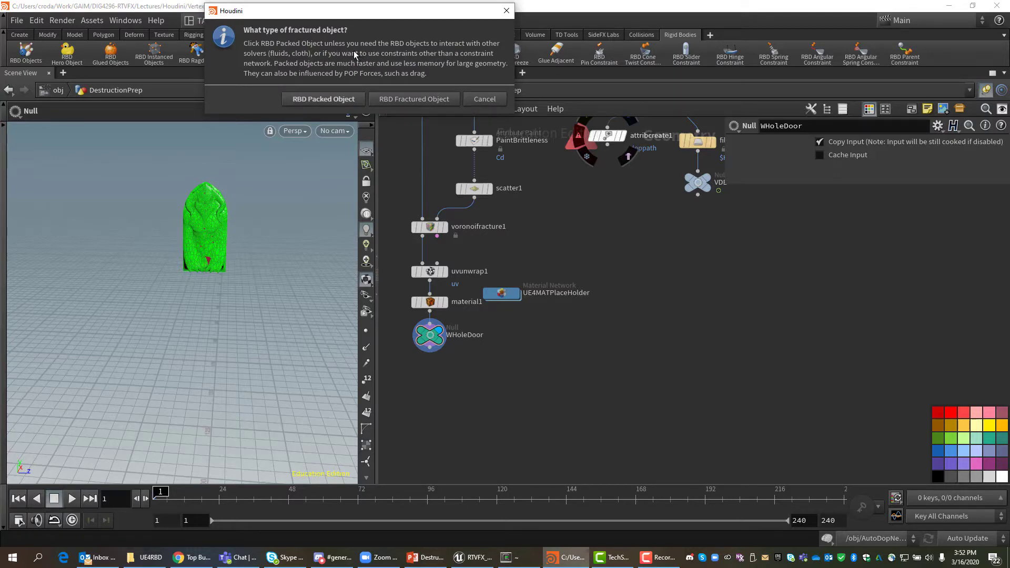
{"action": "left_click", "coordinate": [320, 97]}
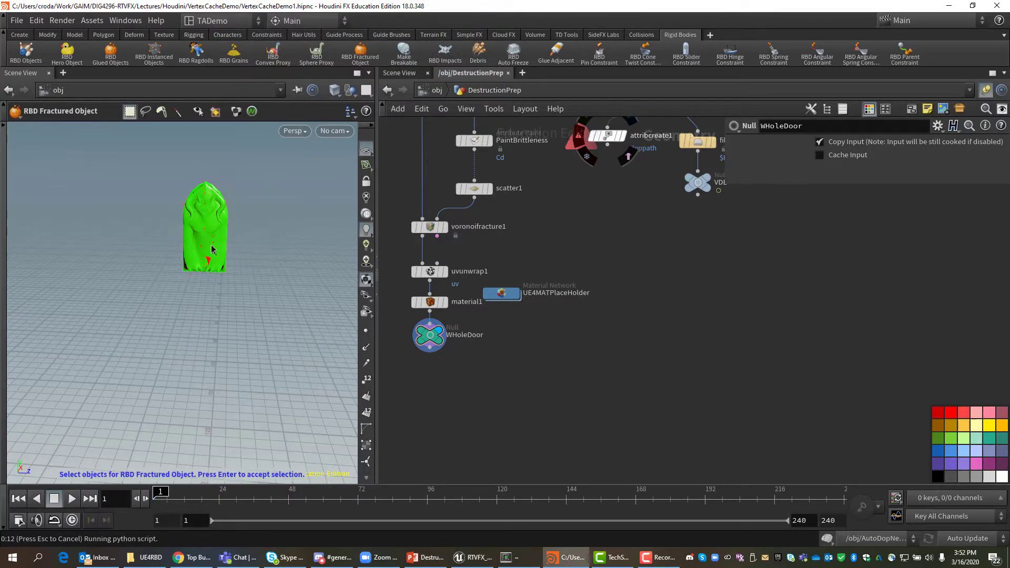
{"action": "left_click", "coordinate": [208, 226]}
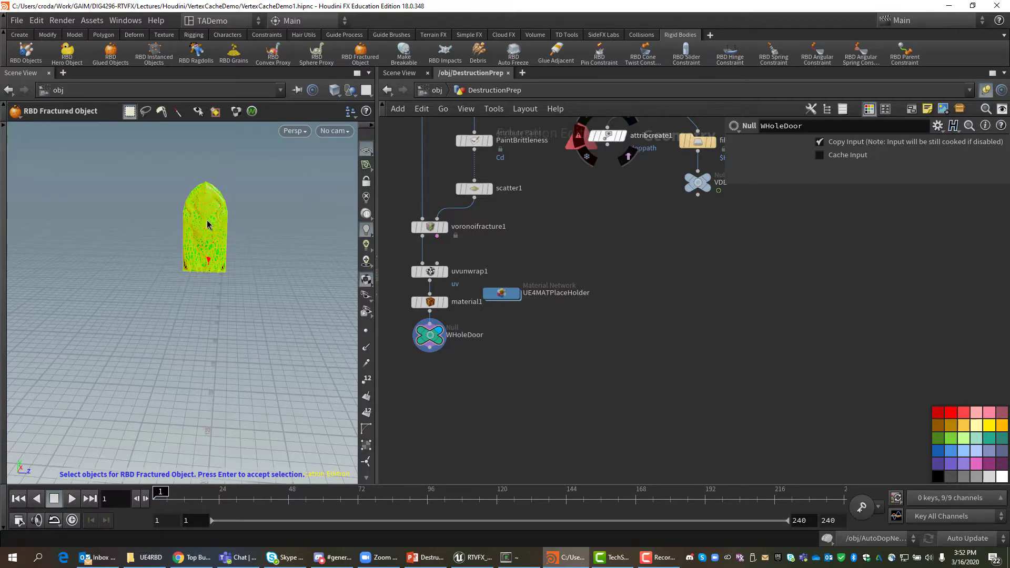
{"action": "key", "text": "Return"}
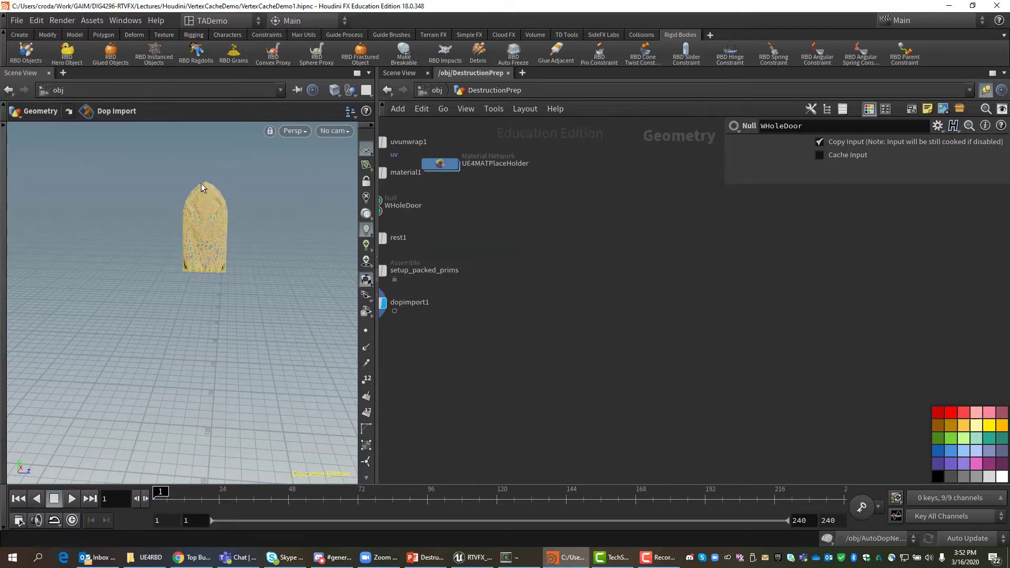
Examine the rest1, setup_packed_prims and dopimport1 nodes below WHoleDoor and their parameters
{"action": "middle_click_drag", "start_coordinate": [555, 282], "coordinate": [689, 355]}
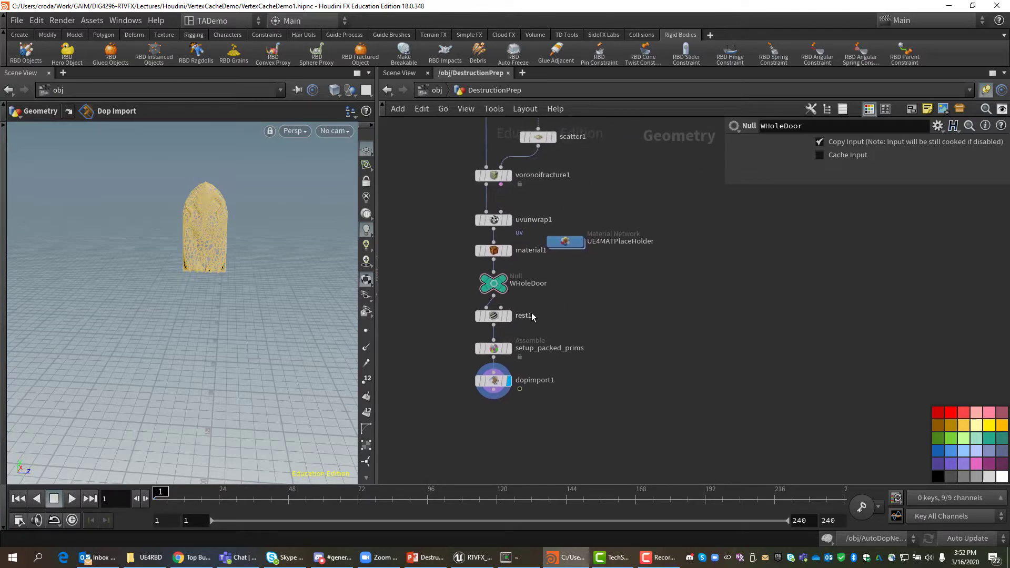
{"action": "mouse_move", "coordinate": [496, 321]}
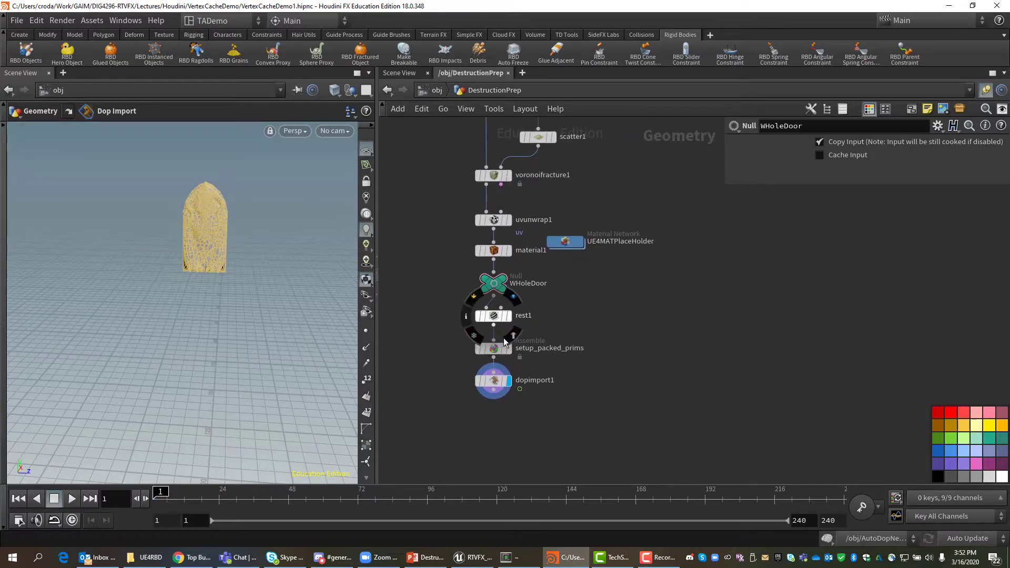
{"action": "mouse_move", "coordinate": [494, 354]}
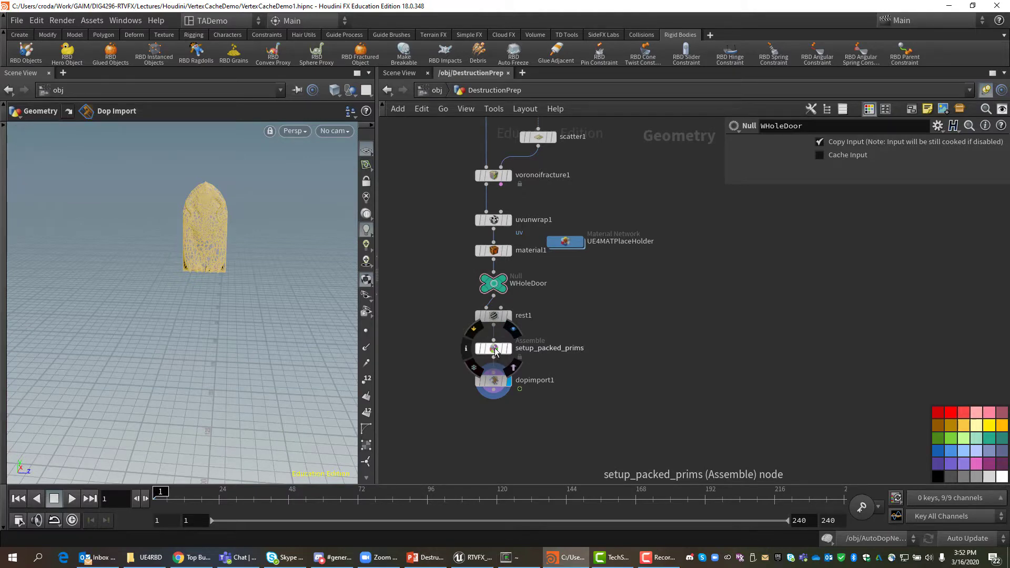
{"action": "left_click", "coordinate": [496, 350]}
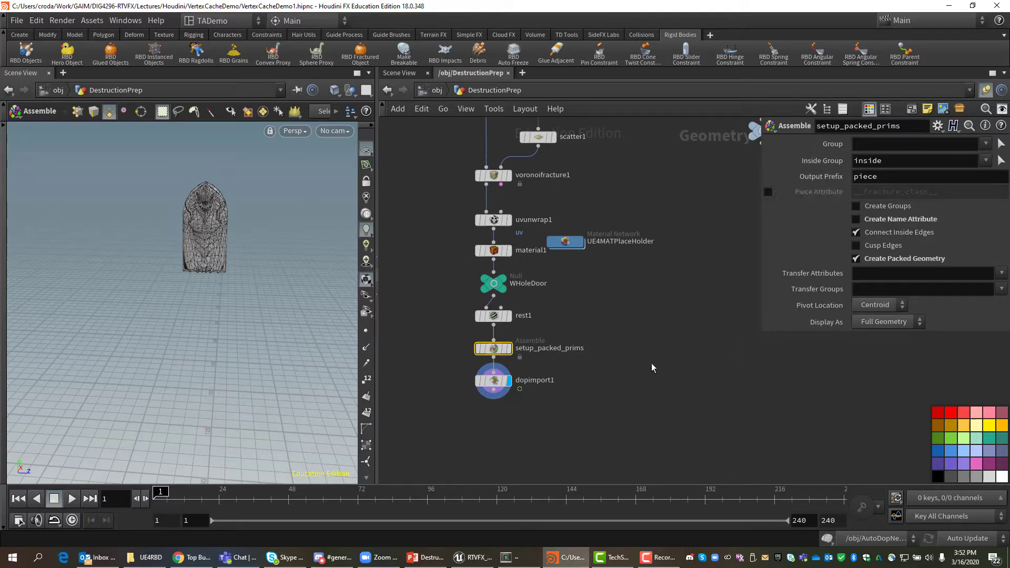
{"action": "left_click", "coordinate": [493, 380]}
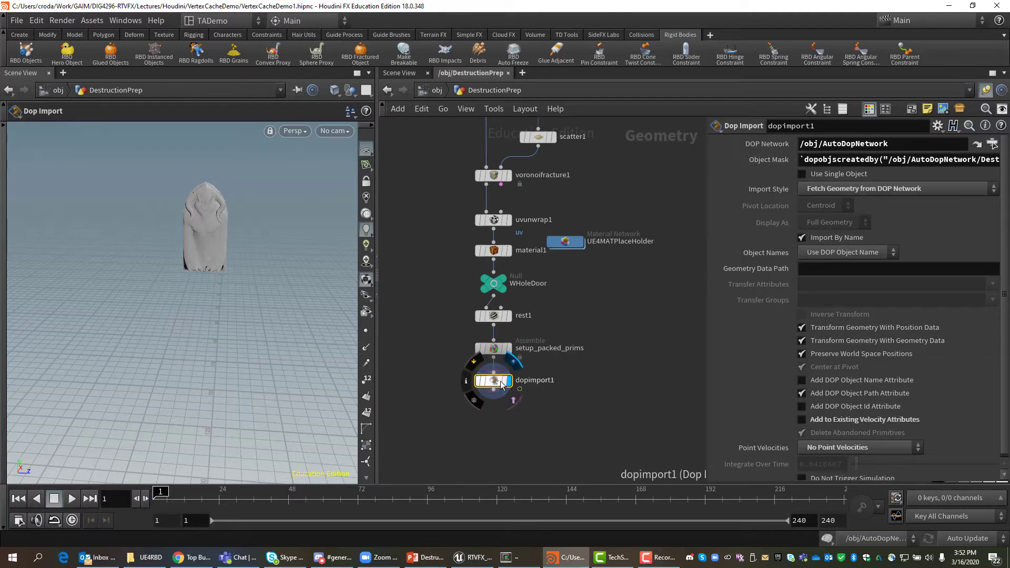
Add an Output node connected to the output of dopimport1 in the DestructionPrep network
{"action": "left_click_drag", "start_coordinate": [497, 391], "coordinate": [520, 436]}
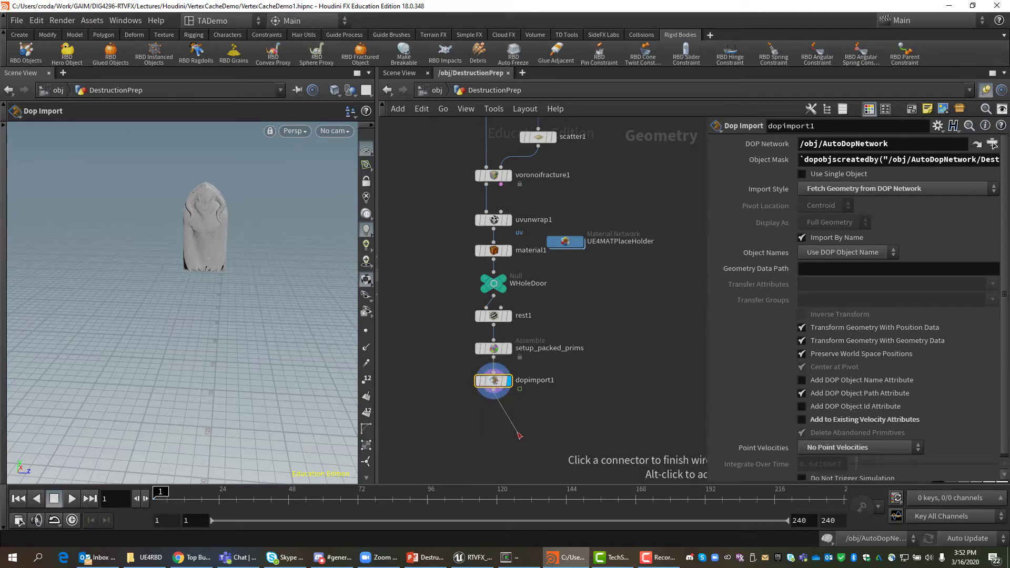
{"action": "key", "text": "Tab"}
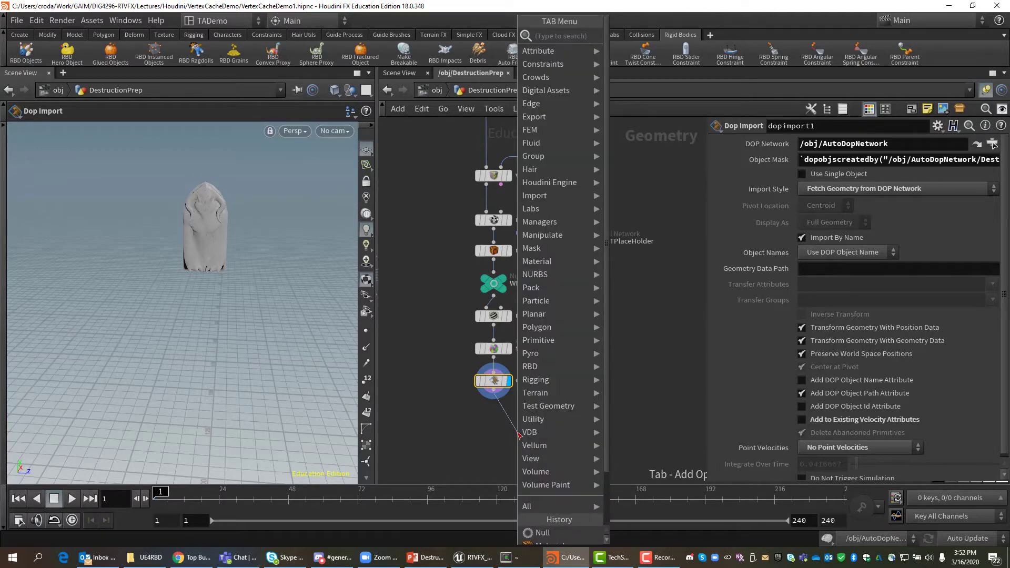
{"action": "type", "text": "nu"}
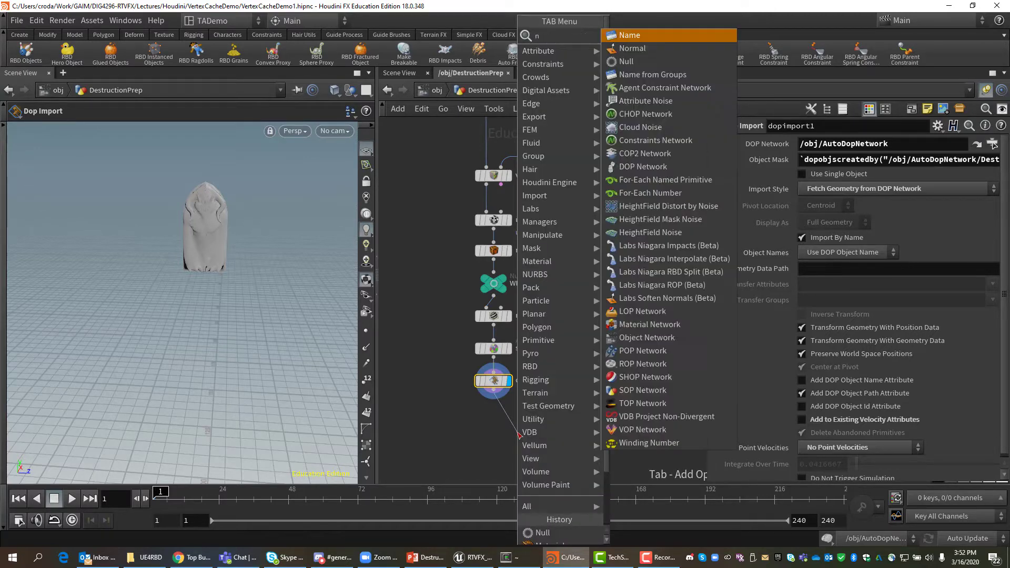
{"action": "key", "text": "BackSpace"}
{"action": "key", "text": "BackSpace"}
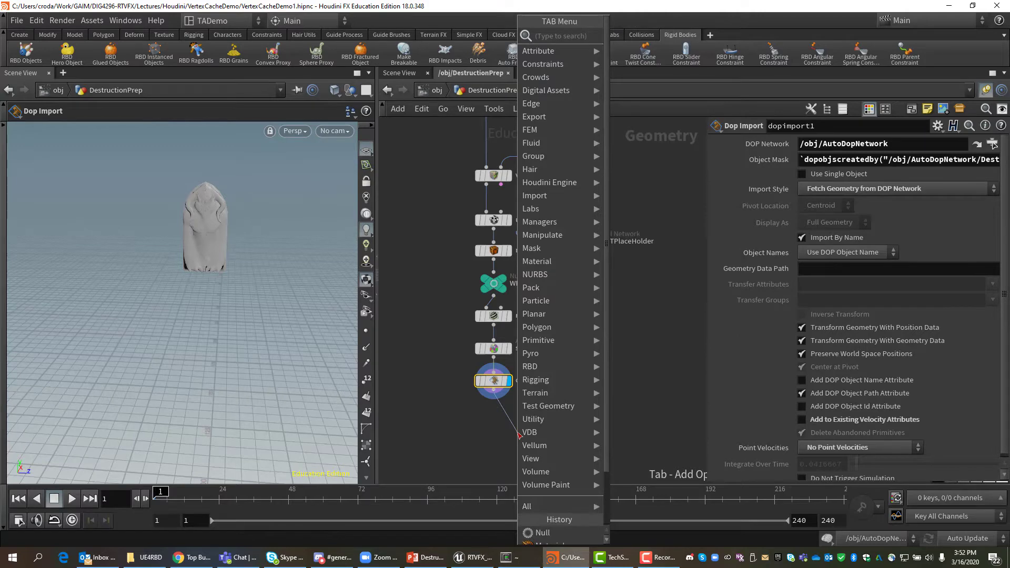
{"action": "type", "text": "Out"}
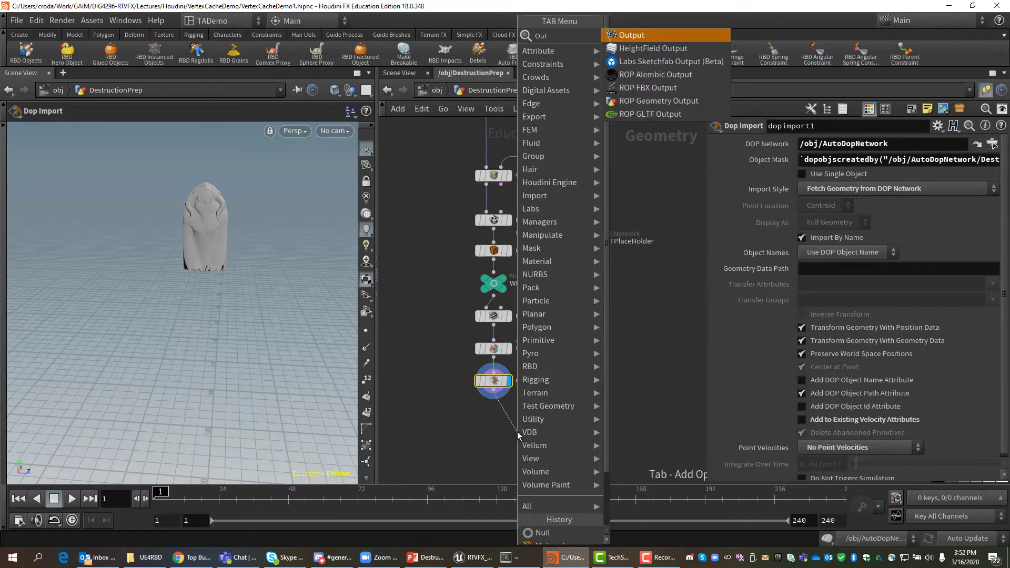
{"action": "left_click", "coordinate": [631, 35]}
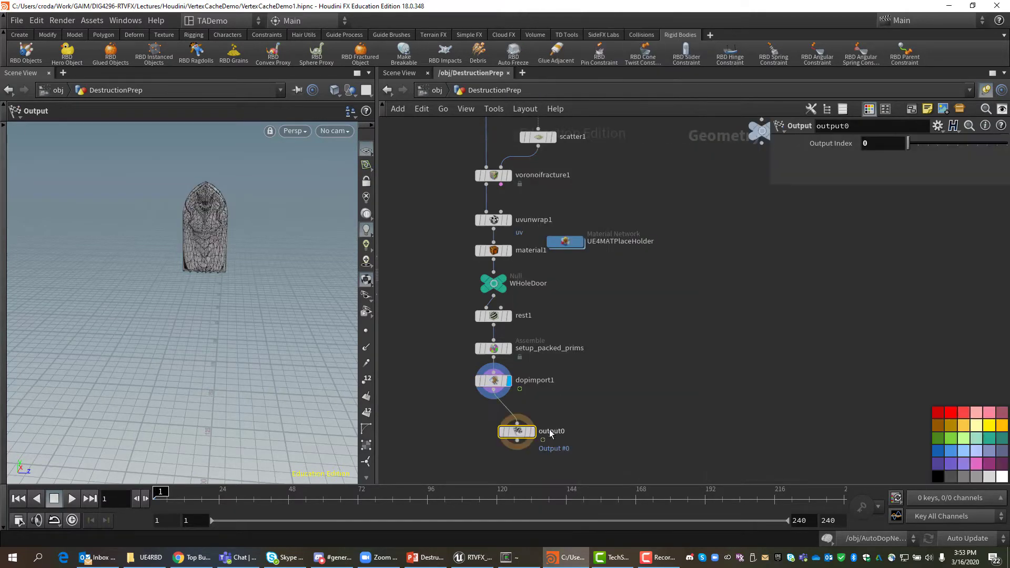
Rename the new Output node to DoorOut and align it directly below dopimport1
{"action": "double_click", "coordinate": [551, 431]}
{"action": "type", "text": "DoorOut"}
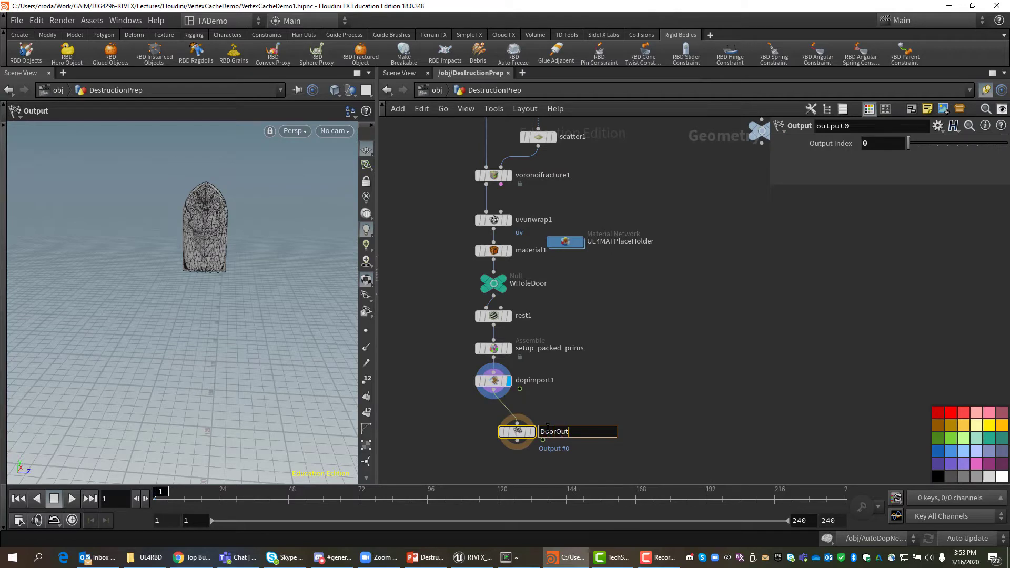
{"action": "key", "text": "Return"}
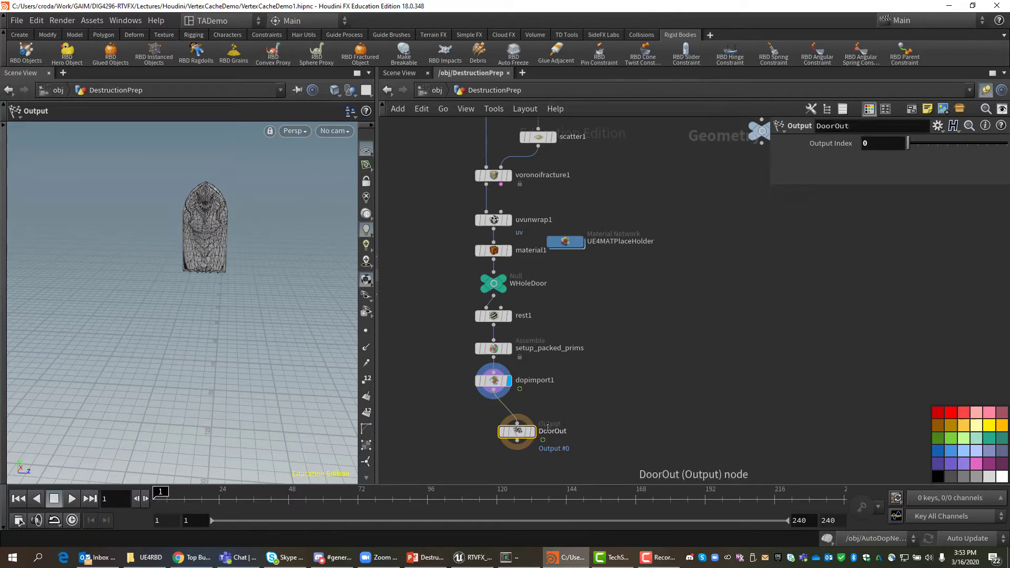
{"action": "left_click_drag", "start_coordinate": [522, 438], "coordinate": [498, 441]}
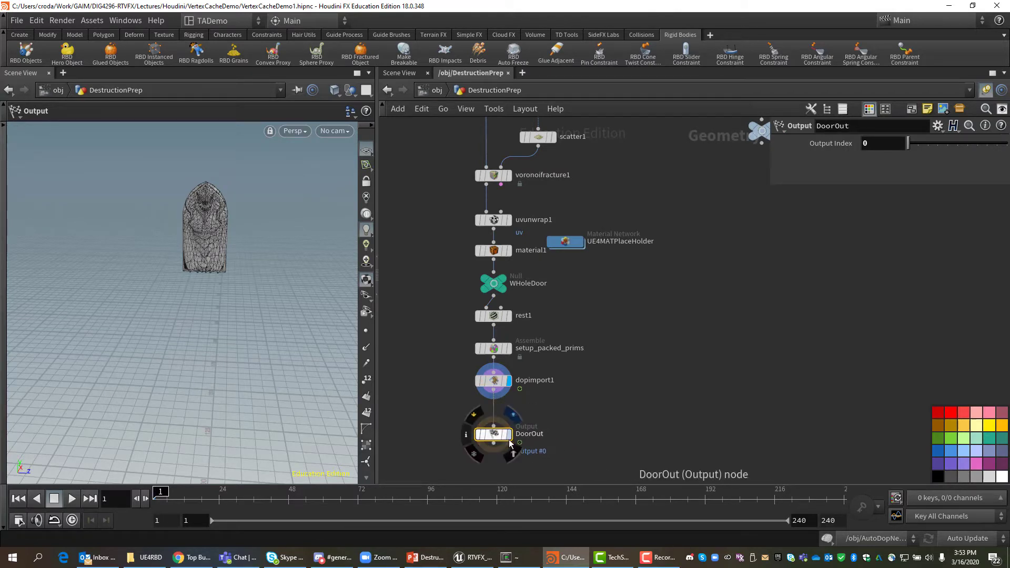
Make DoorOut the displayed node, save the scene file and hide the network's color palette
{"action": "left_click", "coordinate": [509, 434]}
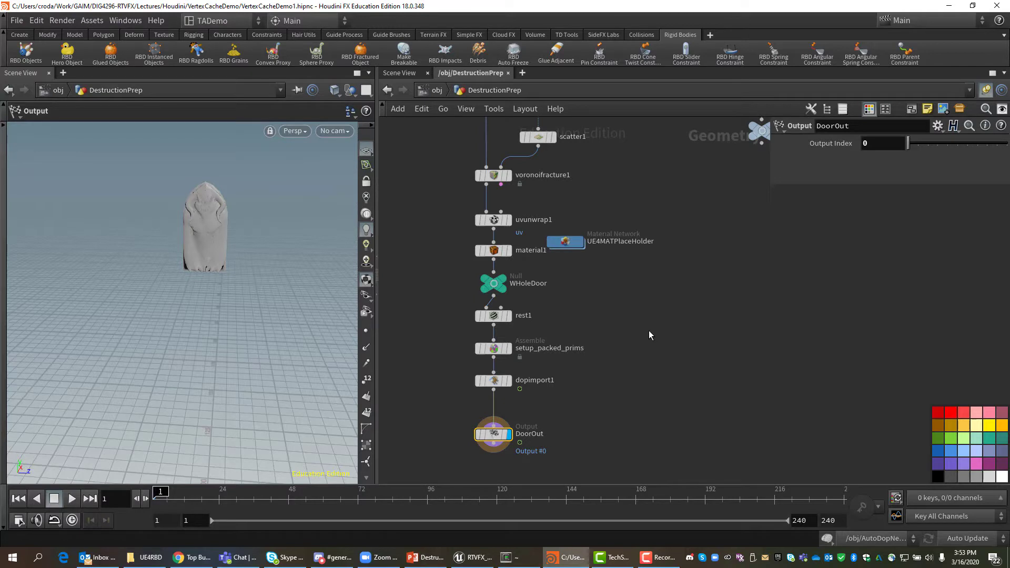
{"action": "key", "text": "ctrl+s"}
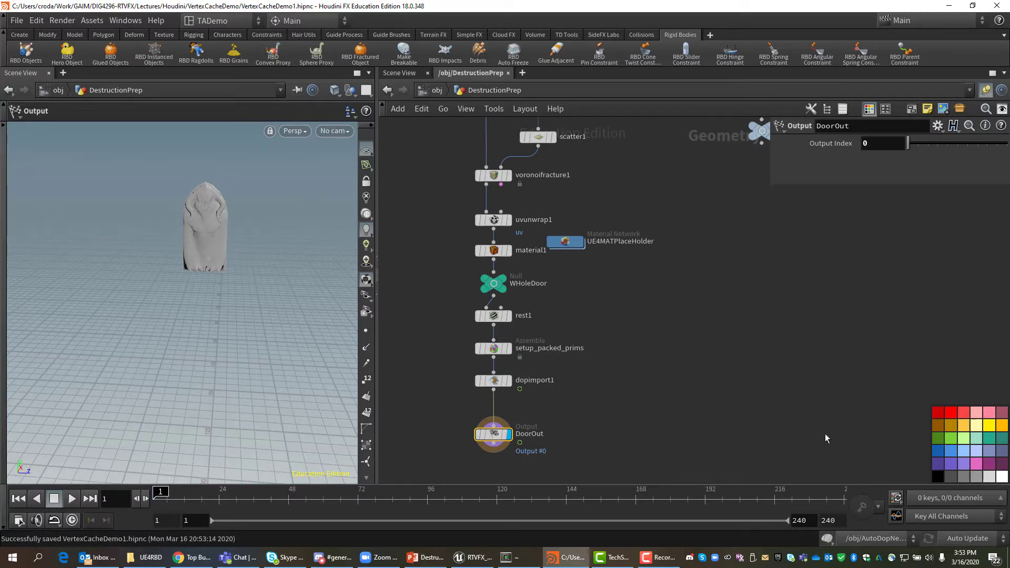
{"action": "key", "text": "c"}
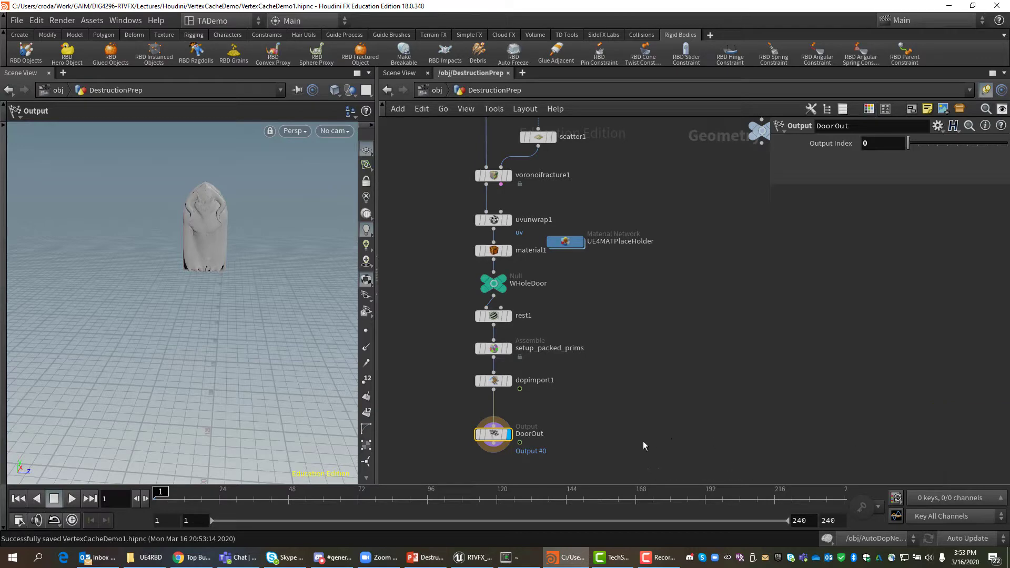
Inside AutoDopNetwork, move the static object chain of DestructionPrep, merge2 and staticsolver1 clear of the rigid body branch
{"action": "key", "text": "u"}
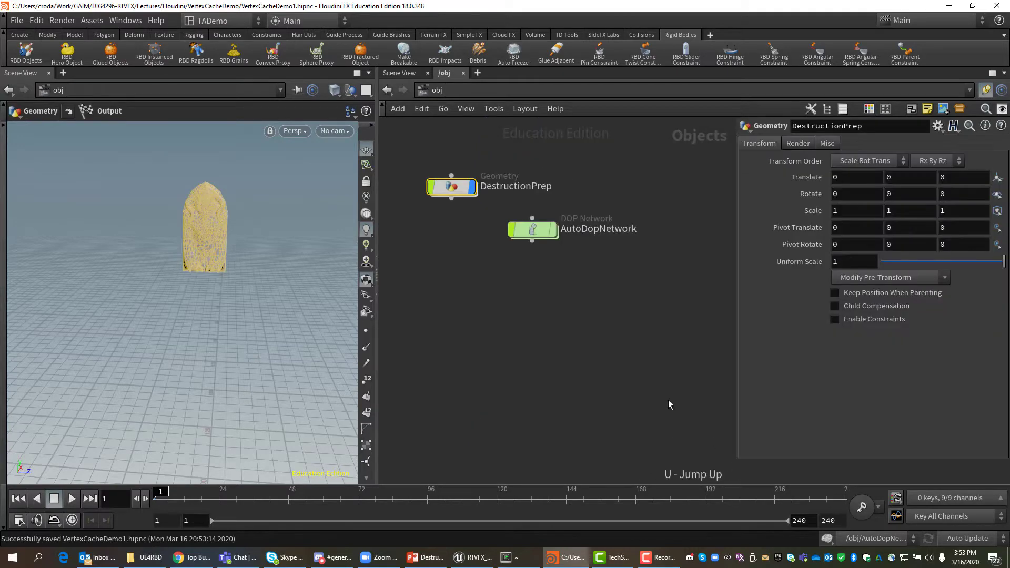
{"action": "double_click", "coordinate": [550, 237]}
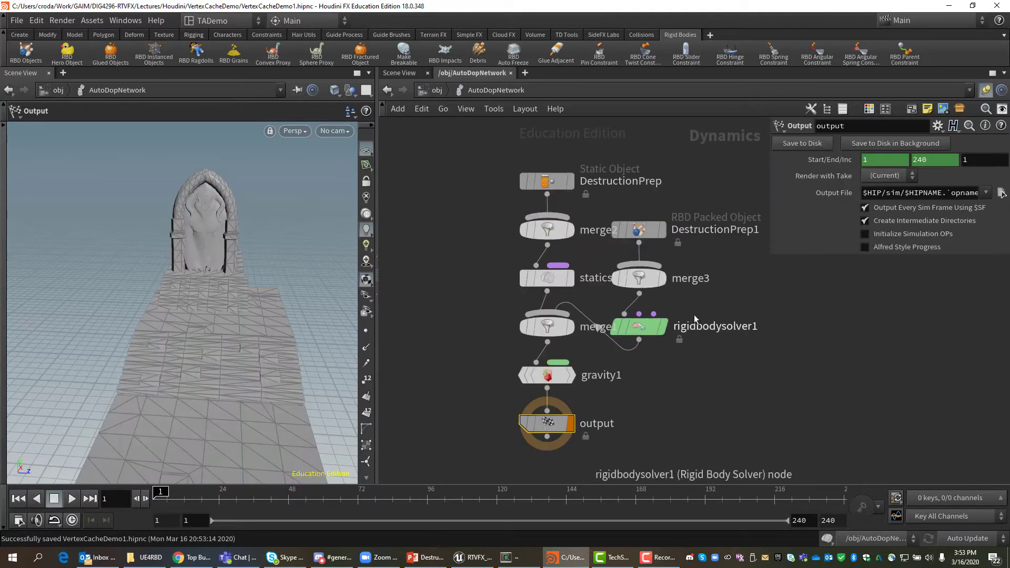
{"action": "left_click_drag", "start_coordinate": [522, 203], "coordinate": [447, 280]}
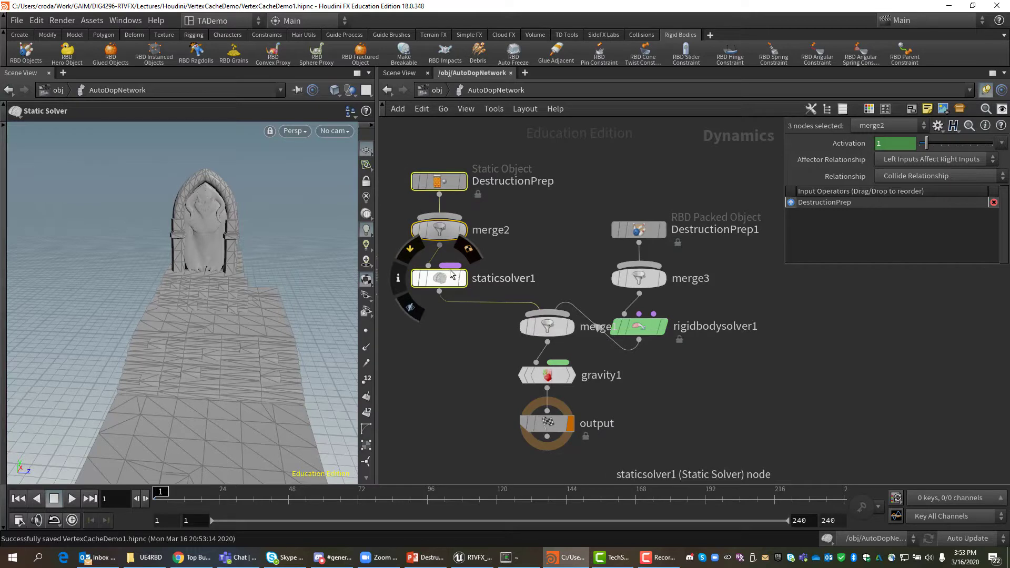
Move the rigid body chain of DestructionPrep1, merge3 and rigidbodysolver1 higher, clear of merge1 and alongside the static object chain
{"action": "left_click_drag", "start_coordinate": [588, 191], "coordinate": [708, 336]}
{"action": "left_click_drag", "start_coordinate": [646, 319], "coordinate": [634, 267]}
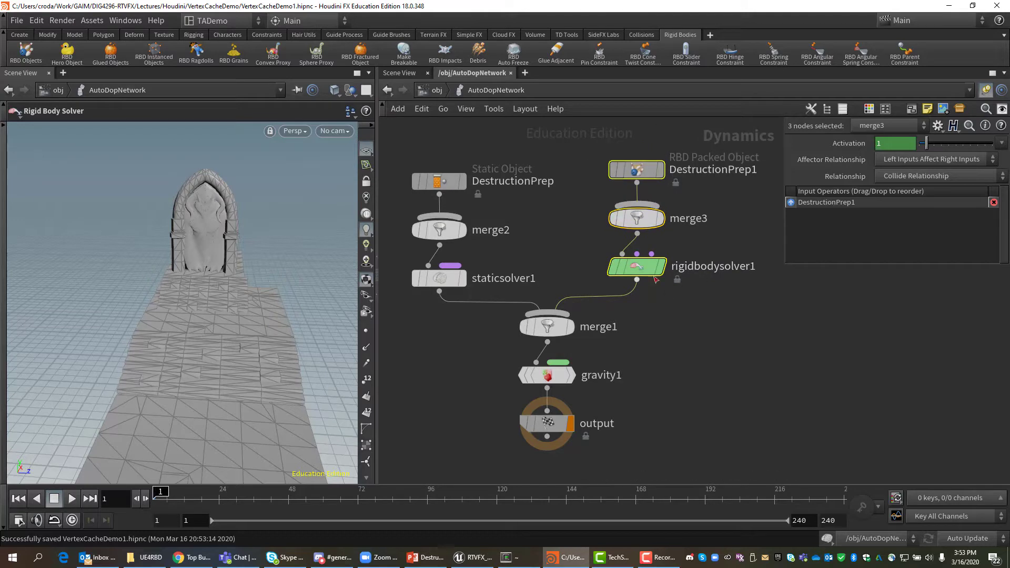
Return to the object level, enter the DestructionPrep geometry network and turn on template display for collisionsource1
{"action": "mouse_move", "coordinate": [646, 268]}
{"action": "key", "text": "u"}
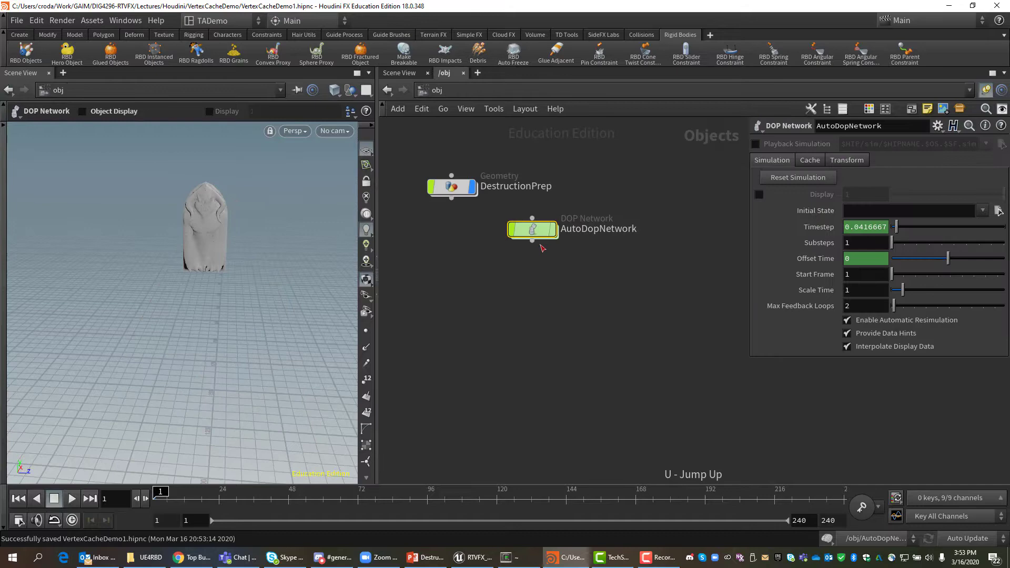
{"action": "double_click", "coordinate": [453, 186]}
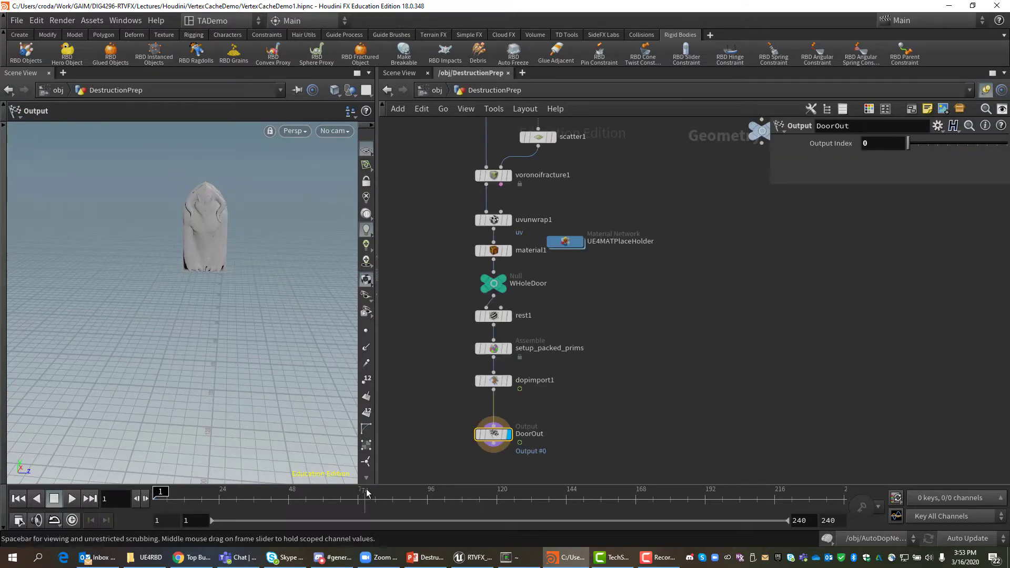
{"action": "middle_click_drag", "start_coordinate": [701, 248], "coordinate": [589, 412]}
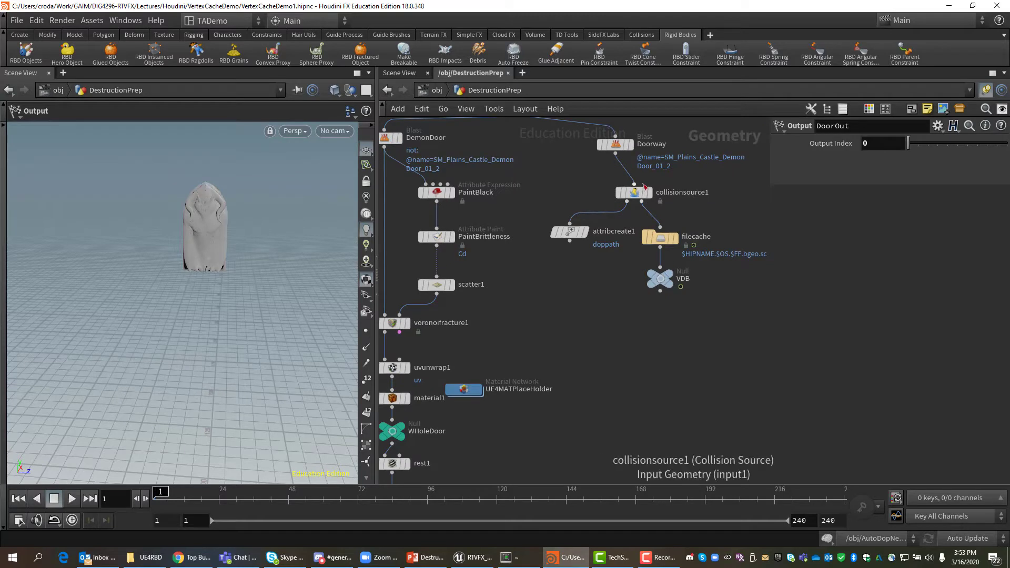
{"action": "mouse_move", "coordinate": [649, 202]}
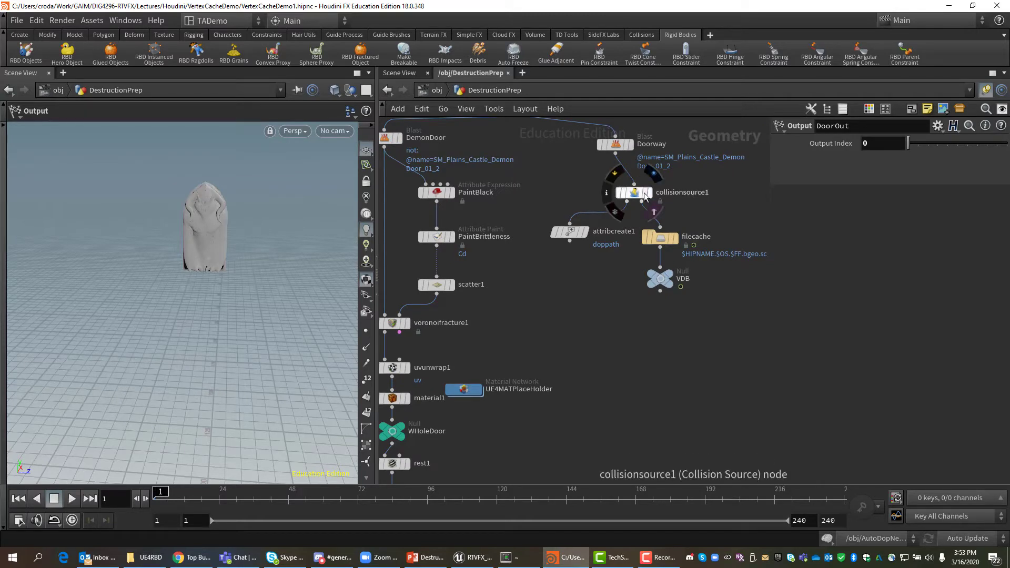
{"action": "left_click", "coordinate": [644, 193]}
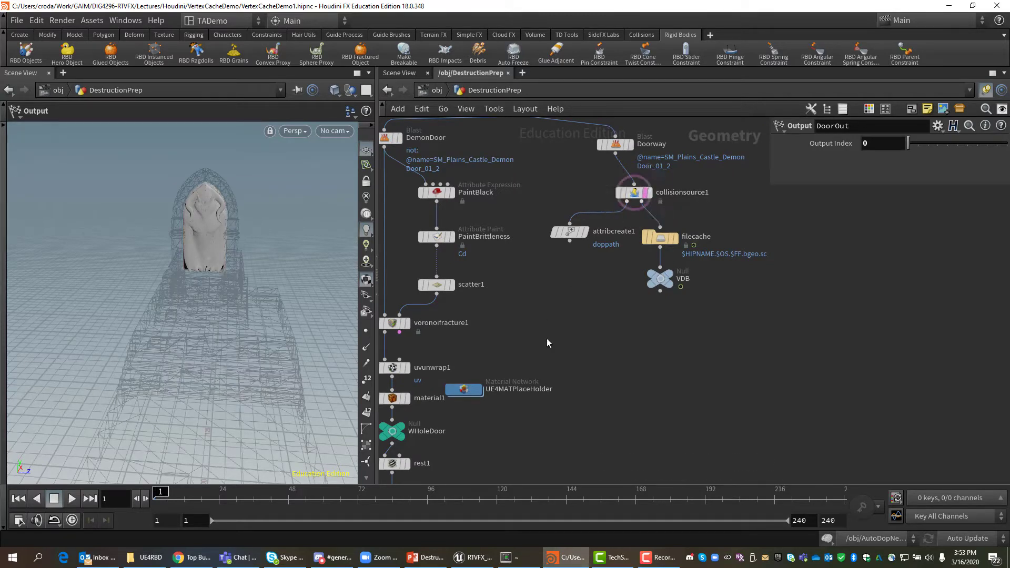
Play the simulation to see how the door fragments fall against the templated doorway collision, and rewind to frame 1
{"action": "left_click_drag", "start_coordinate": [272, 411], "coordinate": [226, 389]}
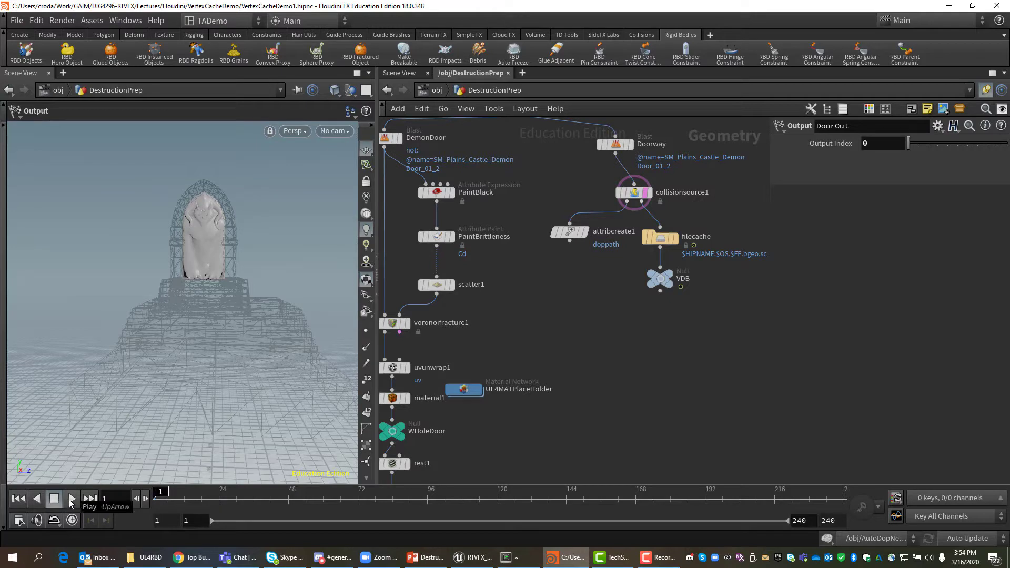
{"action": "left_click", "coordinate": [72, 498]}
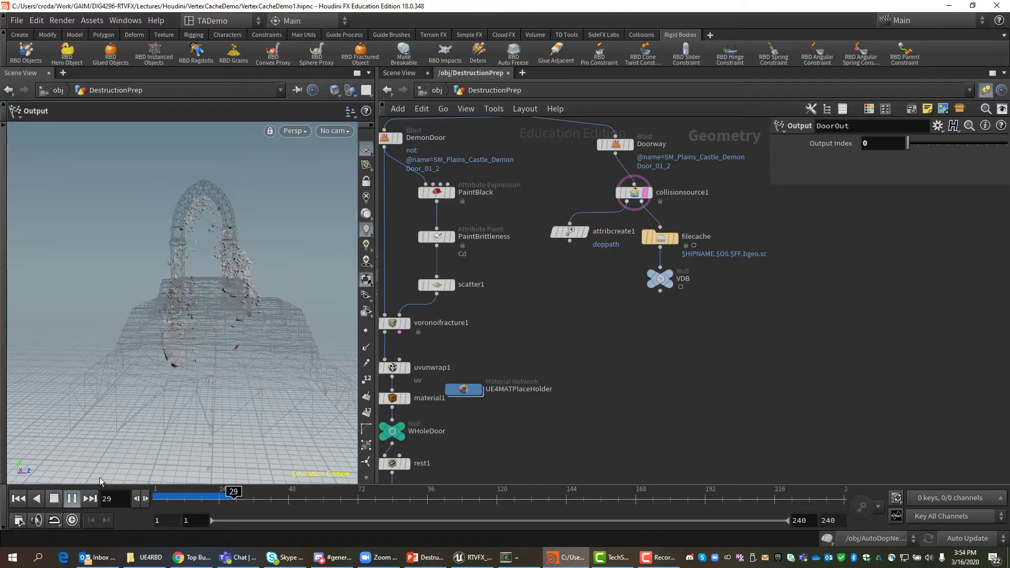
{"action": "key", "text": "Escape"}
{"action": "mouse_move", "coordinate": [275, 318]}
{"action": "left_mouse_down"}
{"action": "mouse_move", "coordinate": [247, 349]}
{"action": "mouse_move", "coordinate": [266, 402]}
{"action": "mouse_move", "coordinate": [275, 338]}
{"action": "left_mouse_up"}
{"action": "key", "text": "Return"}
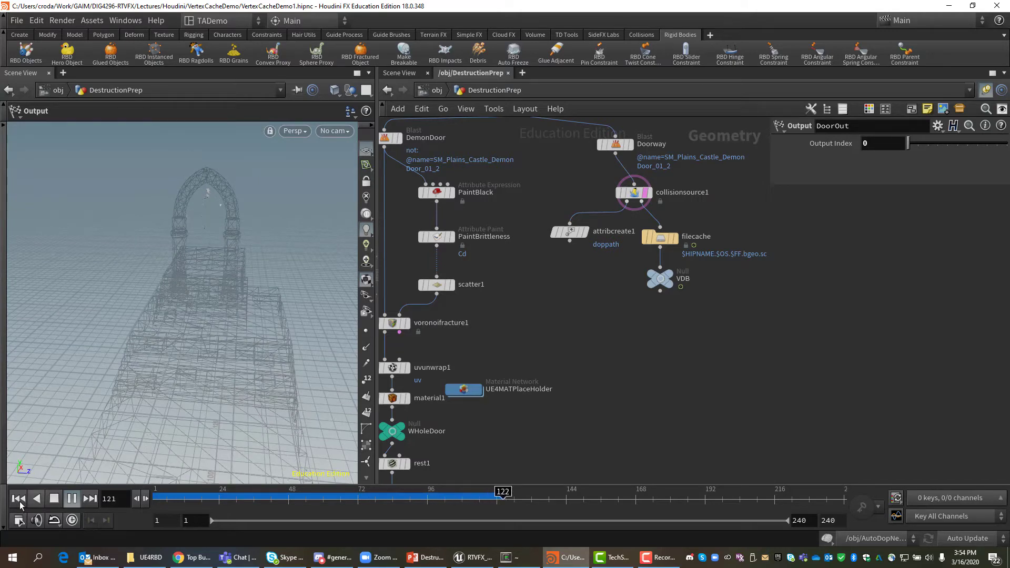
{"action": "left_click", "coordinate": [54, 498]}
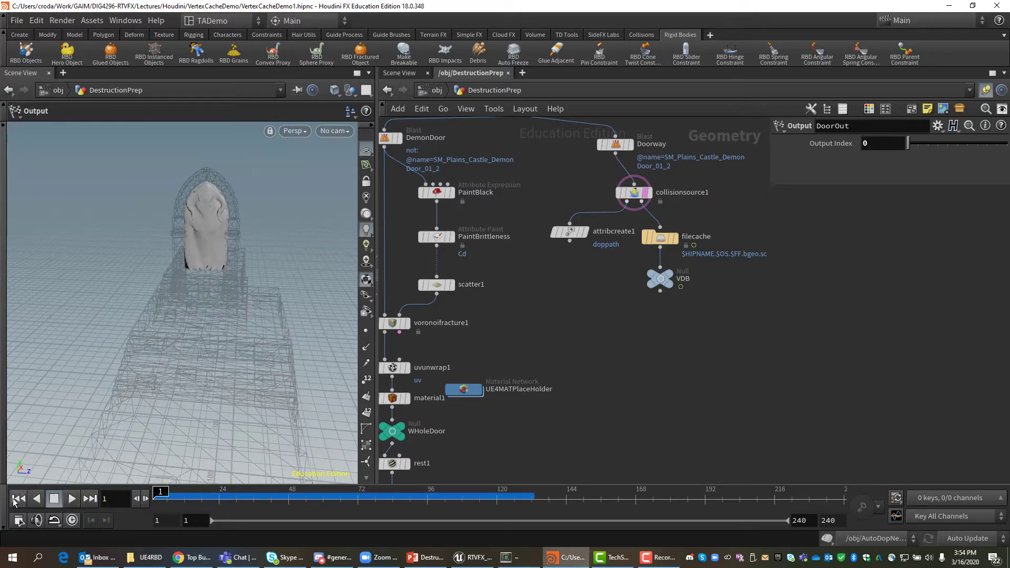
Replay the simulation from a closer view of the arch, checking how the fragments interact with it, and rewind to frame 1
{"action": "left_click", "coordinate": [72, 499]}
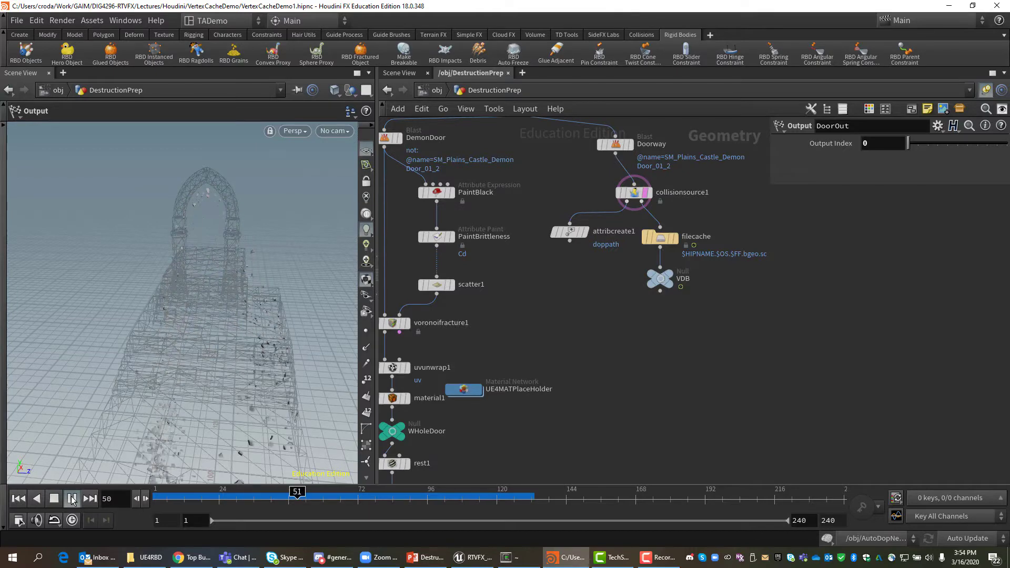
{"action": "key", "text": "Escape"}
{"action": "scroll", "coordinate": [240, 359], "scroll_direction": "up", "scroll_amount": 5}
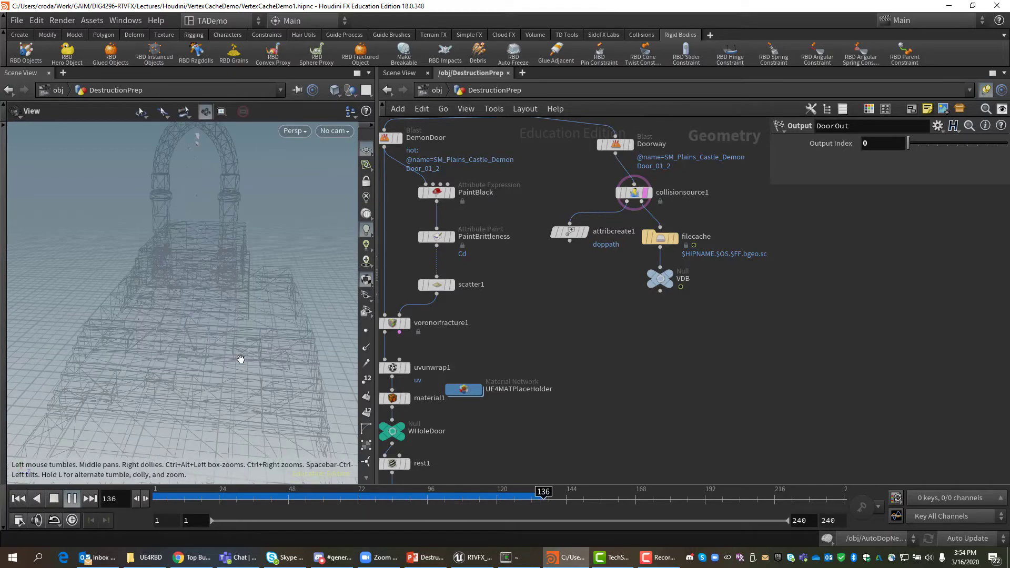
{"action": "middle_click_drag", "start_coordinate": [228, 307], "coordinate": [279, 489]}
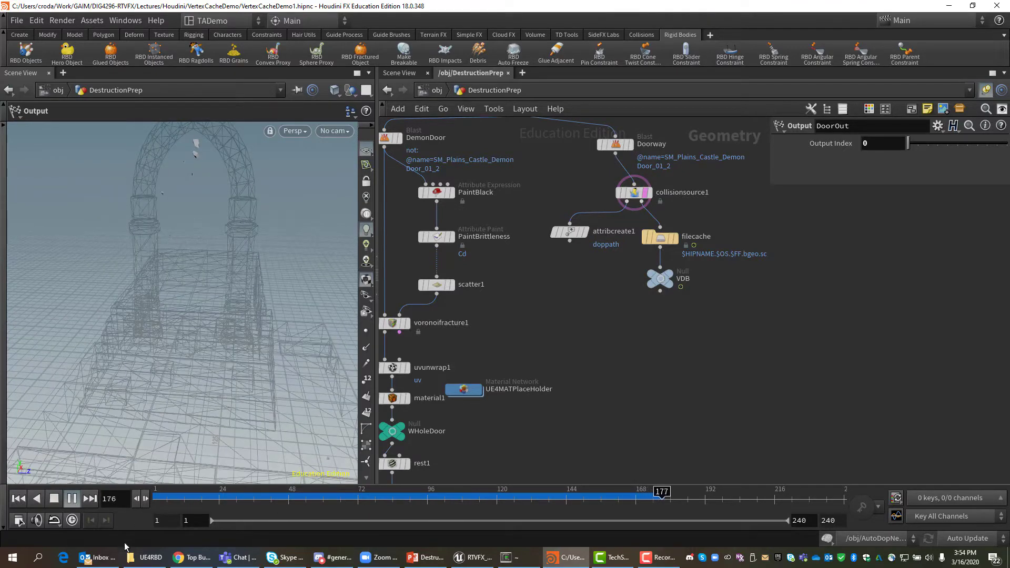
{"action": "left_click", "coordinate": [21, 500]}
{"action": "left_click", "coordinate": [71, 499]}
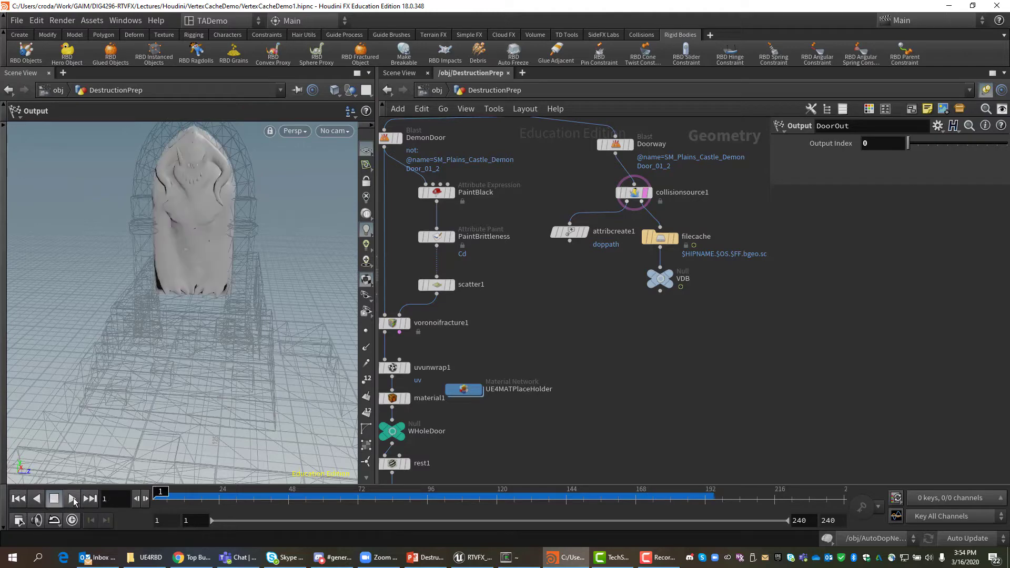
{"action": "left_click", "coordinate": [72, 498]}
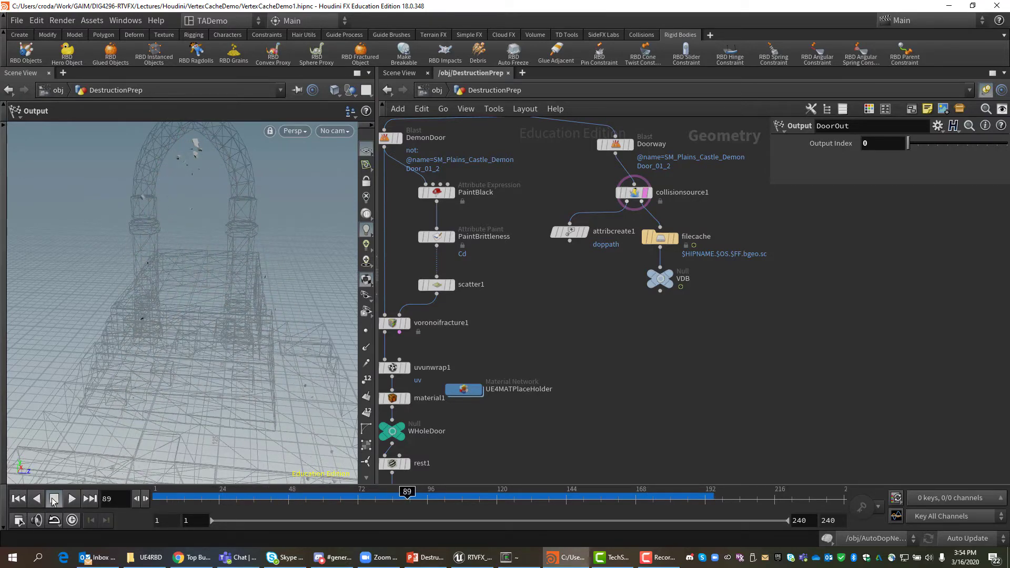
{"action": "left_click", "coordinate": [18, 498]}
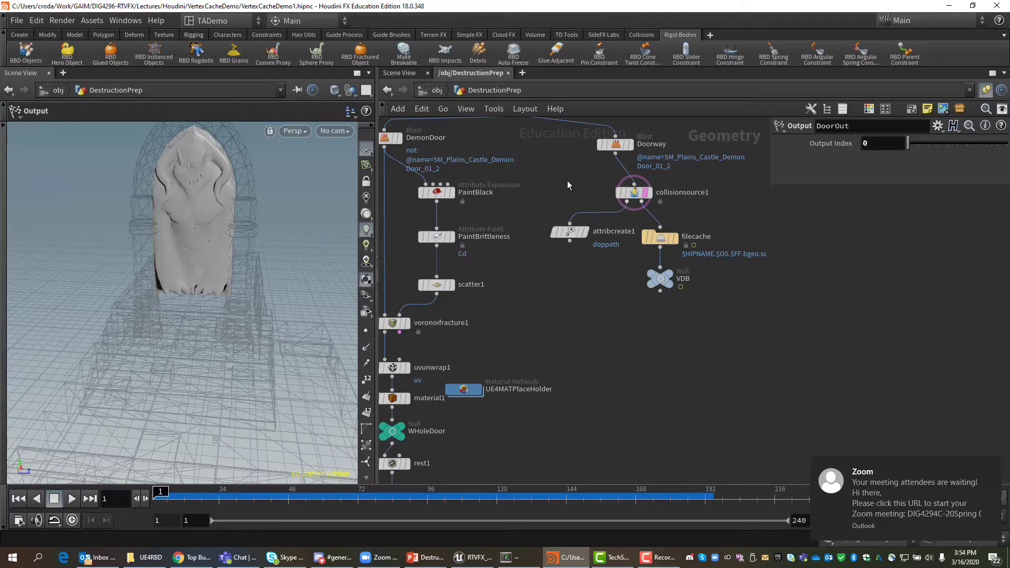
Add SM_Plains_CastleArch_03_133 to the Doorway Blast node's group so the arch is excluded from the collision geometry
{"action": "mouse_move", "coordinate": [619, 144]}
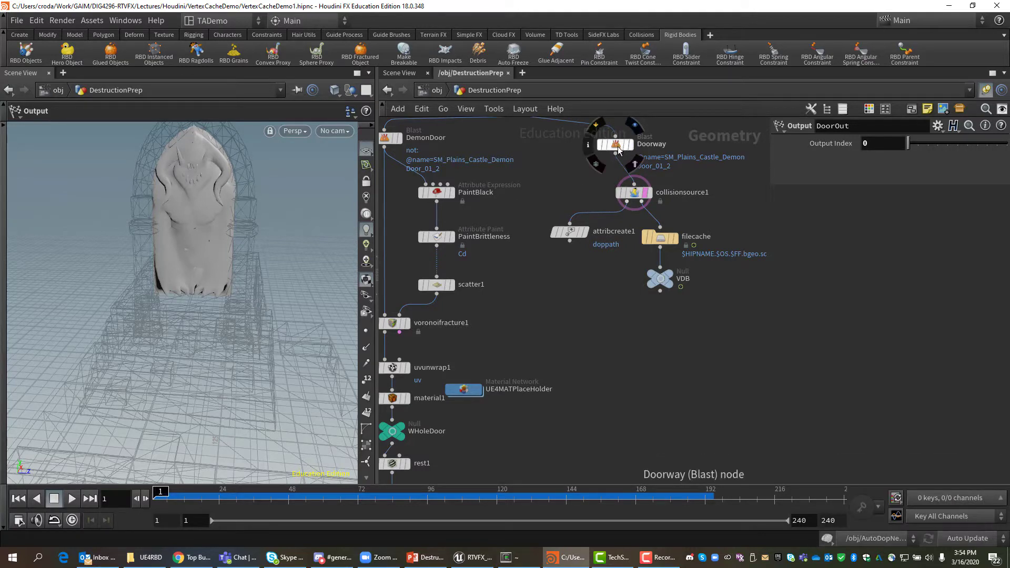
{"action": "left_click", "coordinate": [616, 145]}
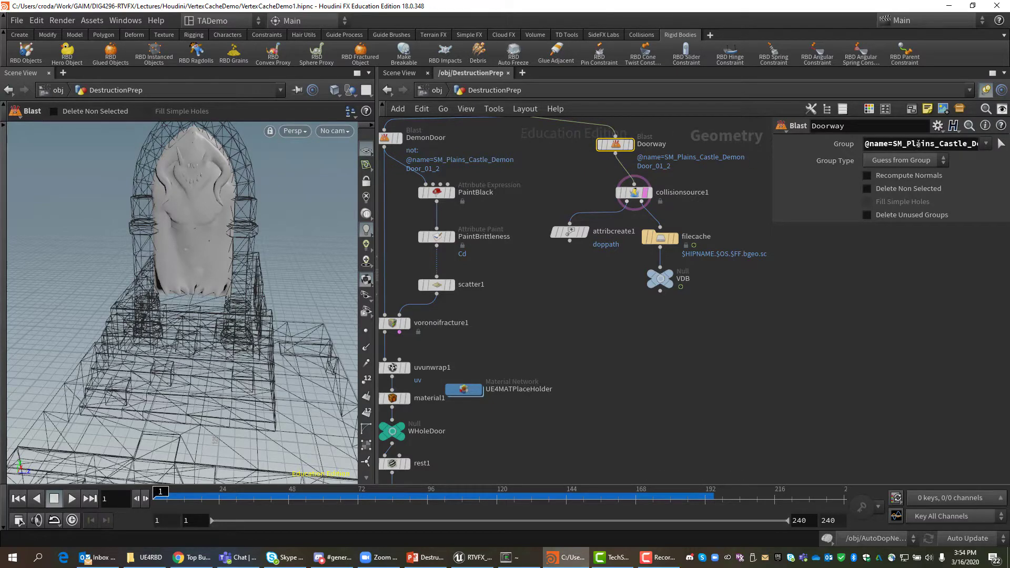
{"action": "left_click_drag", "start_coordinate": [917, 143], "coordinate": [1008, 146]}
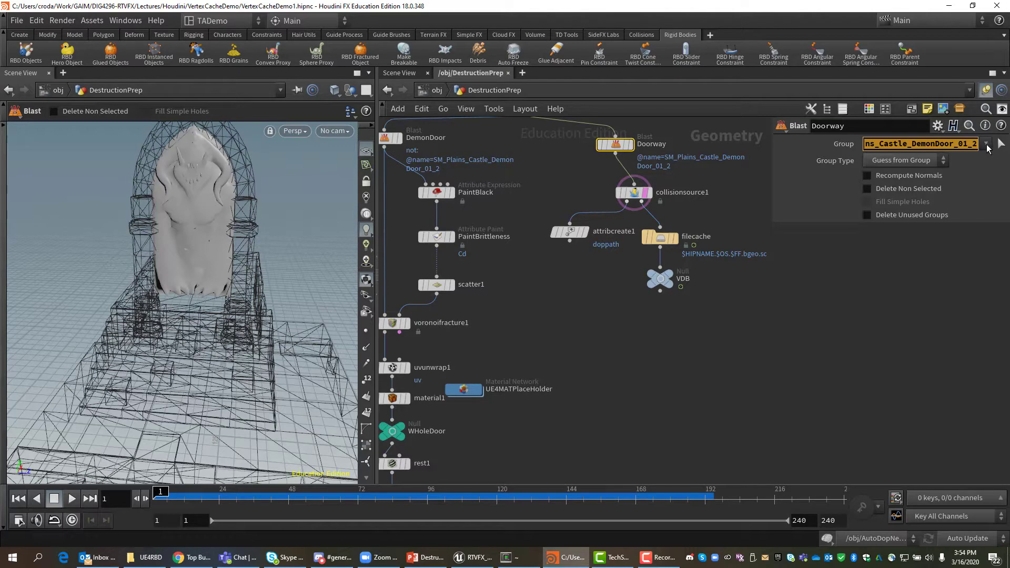
{"action": "left_click", "coordinate": [986, 145]}
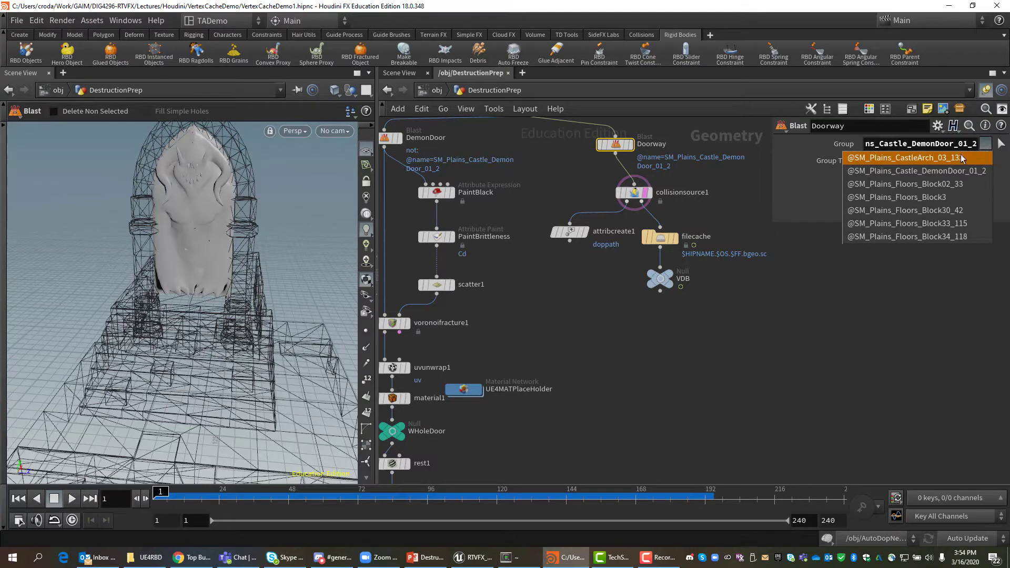
{"action": "left_click", "coordinate": [907, 157]}
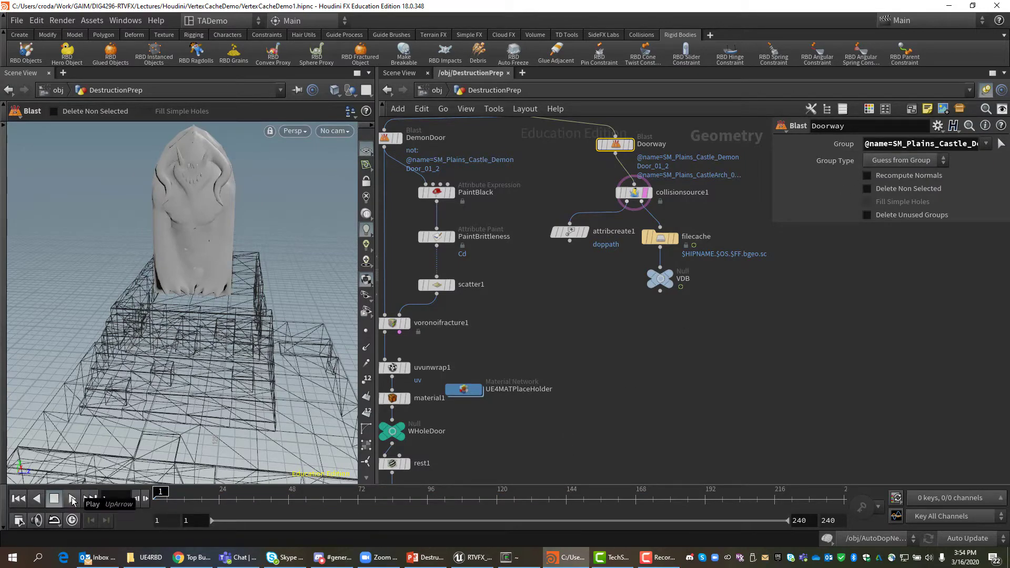
Play the simulation without the arch collision to see how the fragments behave, and rewind to frame 1
{"action": "left_click", "coordinate": [72, 500]}
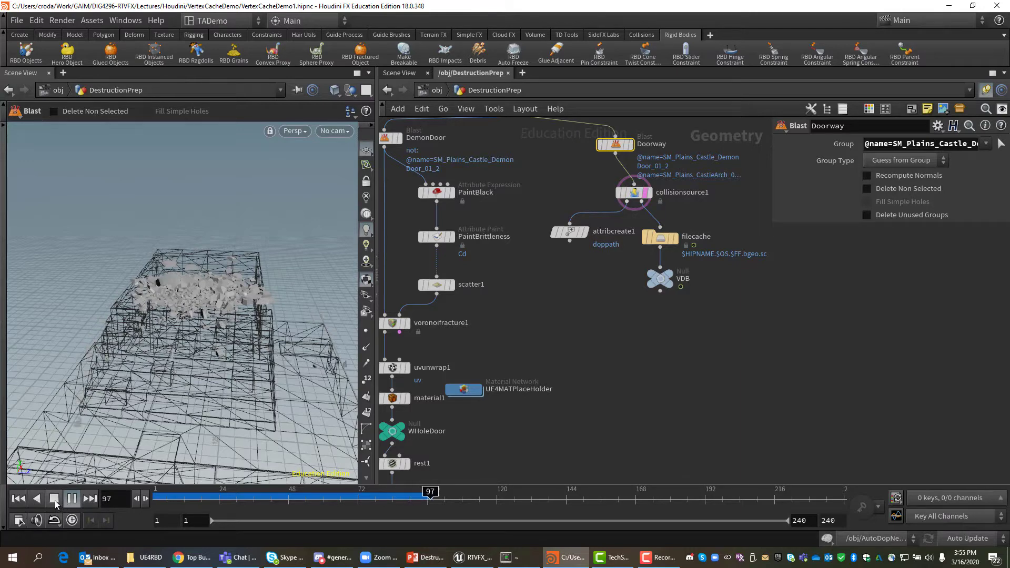
{"action": "left_click", "coordinate": [54, 499]}
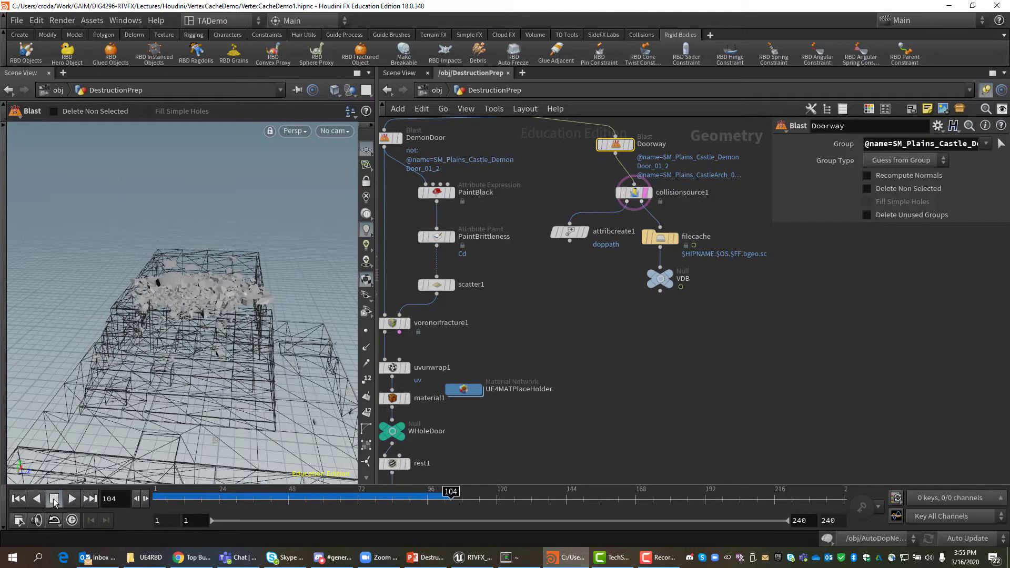
{"action": "left_click", "coordinate": [20, 499]}
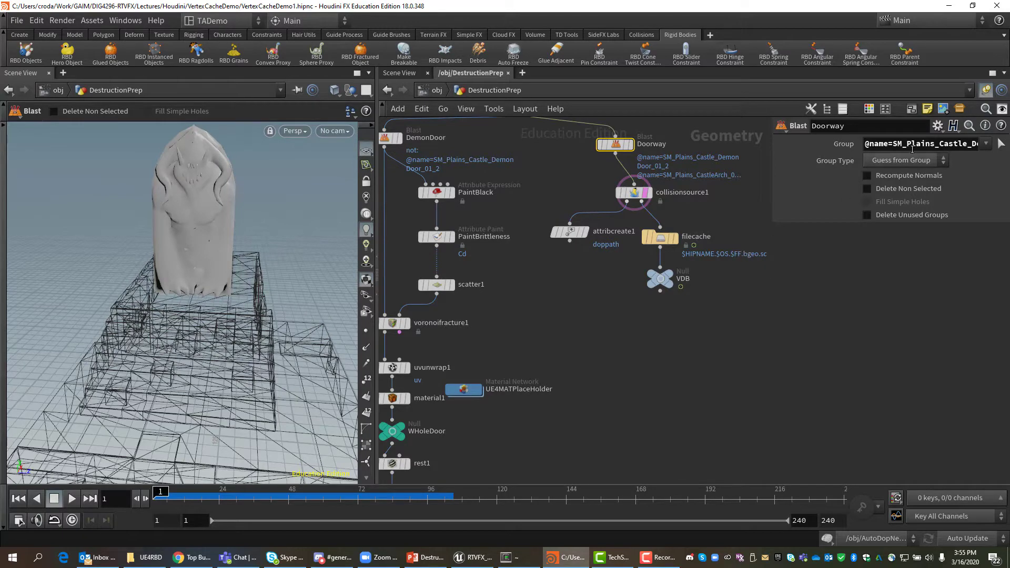
Remove SM_Plains_CastleArch_03_133 from the Doorway Blast group, restoring the arch to the collision geometry
{"action": "left_click_drag", "start_coordinate": [930, 145], "coordinate": [979, 145]}
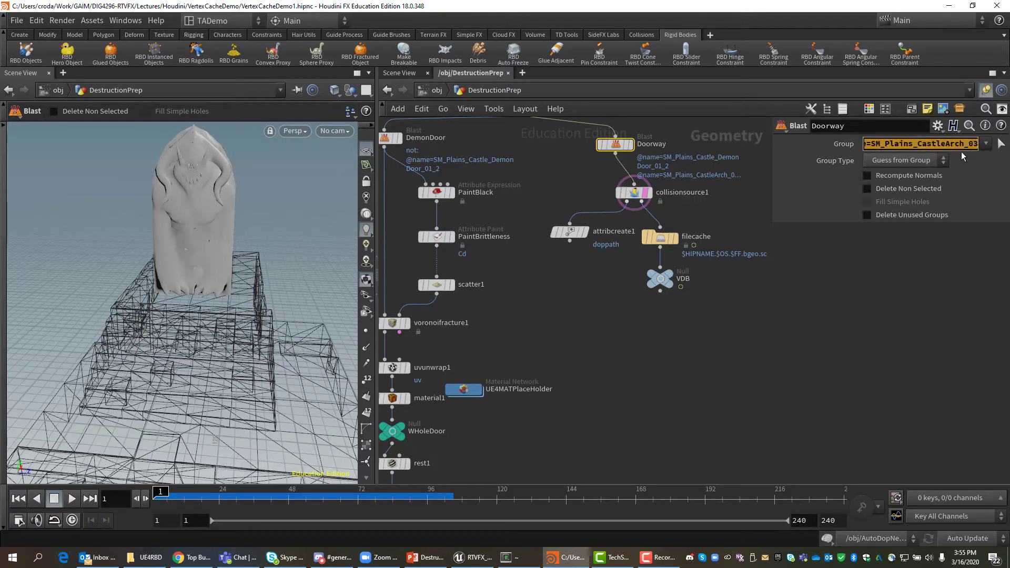
{"action": "left_click", "coordinate": [986, 144]}
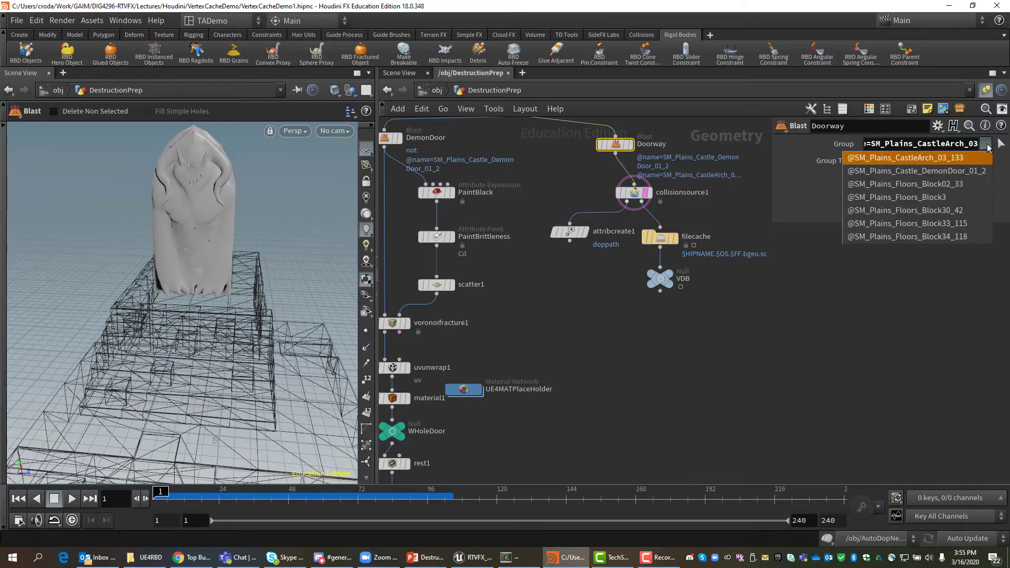
{"action": "left_click", "coordinate": [943, 166]}
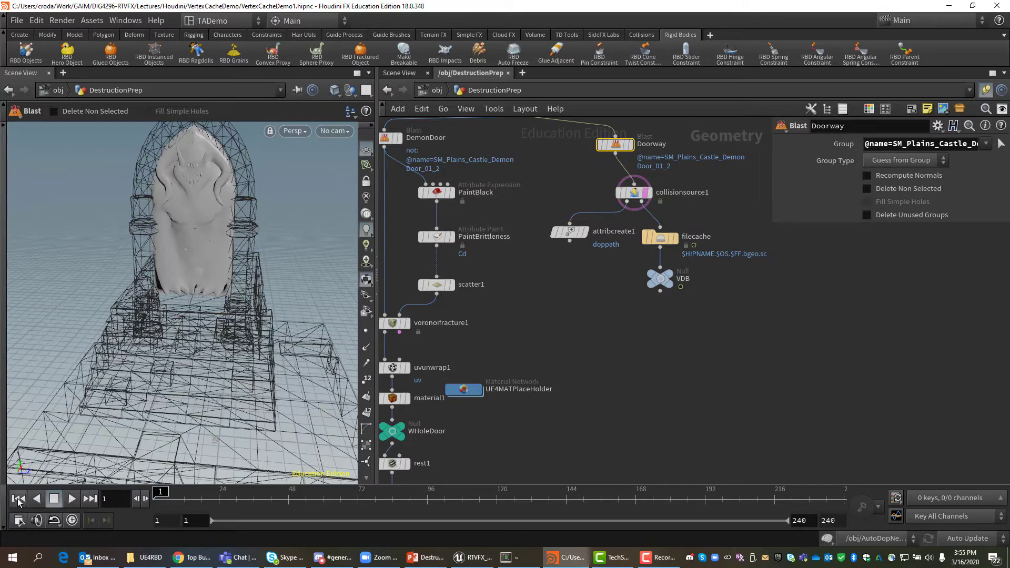
Run the simulation with the arch restored, stop at frame 69 and examine the scattered fragments around the doorway and stairs
{"action": "left_click", "coordinate": [72, 499]}
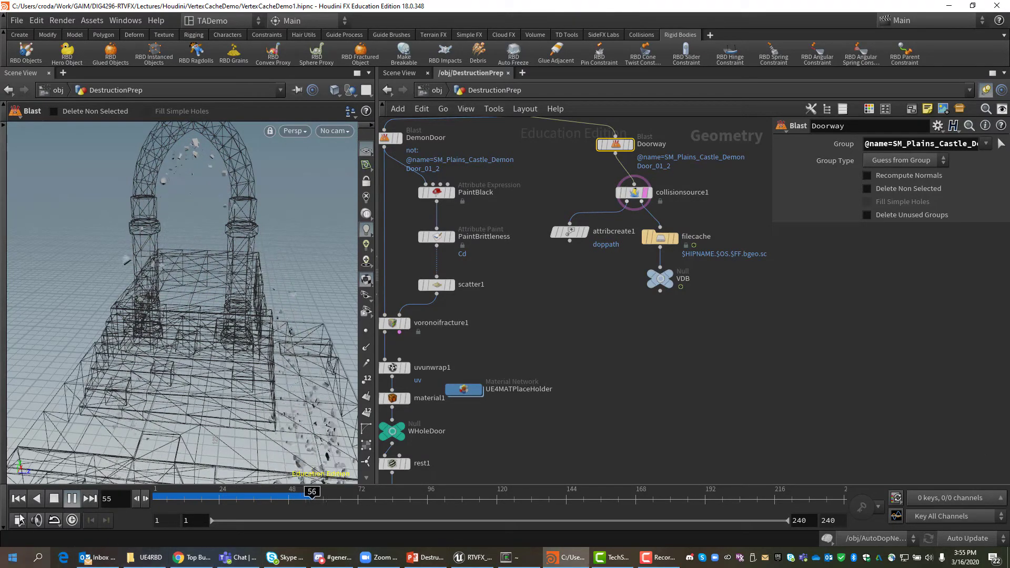
{"action": "left_click", "coordinate": [55, 497]}
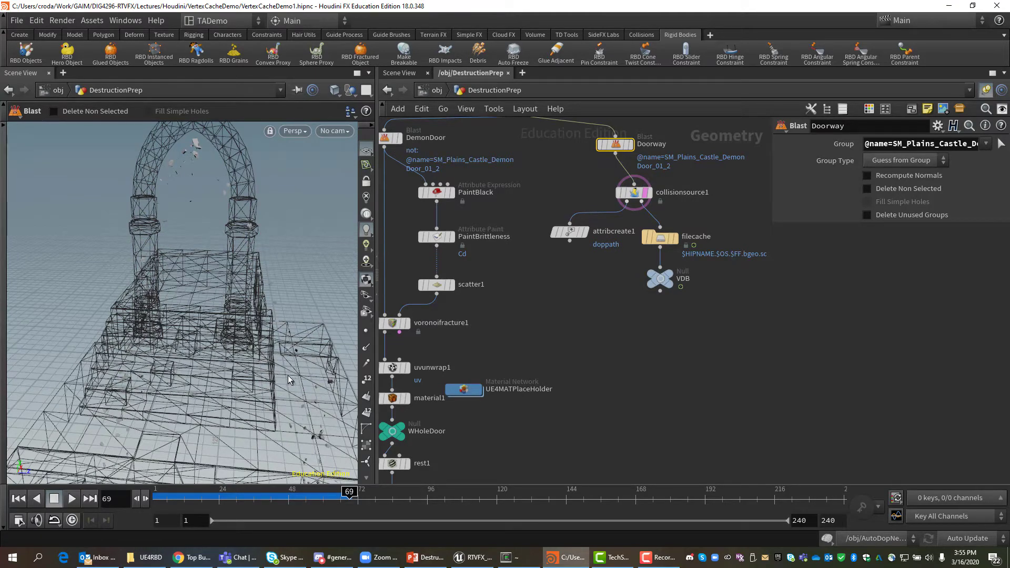
{"action": "key", "text": "Escape"}
{"action": "scroll", "coordinate": [286, 403], "scroll_direction": "down", "scroll_amount": 2}
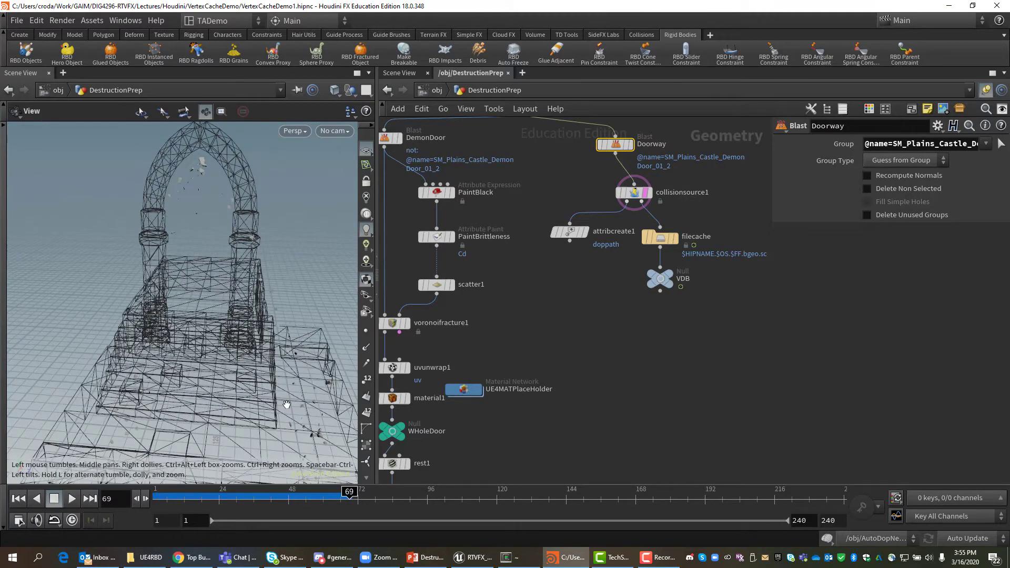
{"action": "scroll", "coordinate": [286, 403], "scroll_direction": "up", "scroll_amount": 4}
{"action": "left_click_drag", "start_coordinate": [300, 397], "coordinate": [290, 395]}
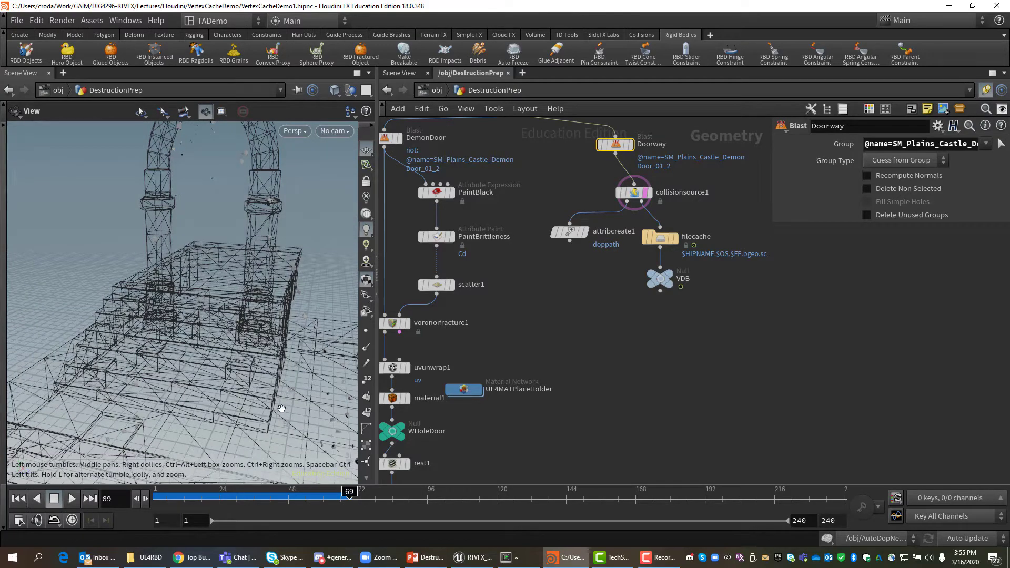
{"action": "key", "text": "Return"}
{"action": "left_click_drag", "start_coordinate": [324, 432], "coordinate": [309, 412], "text": "alt"}
{"action": "key", "text": "Escape"}
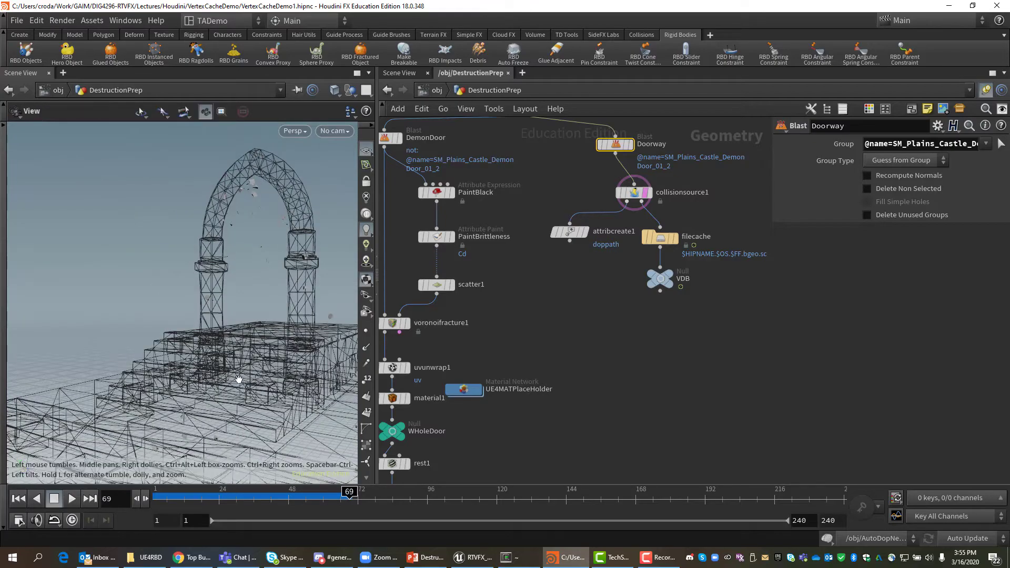
{"action": "left_click_drag", "start_coordinate": [242, 372], "coordinate": [185, 326]}
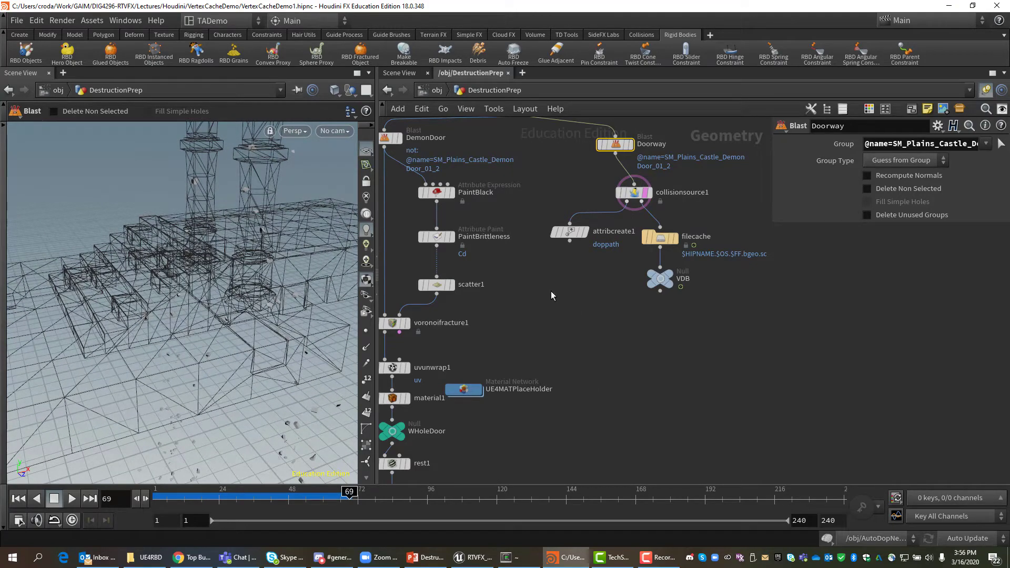
Move collisionsource1, attribcreate1, filecache and VDB lower to make room below the Doorway Blast, and rewind to frame 1
{"action": "left_click_drag", "start_coordinate": [546, 185], "coordinate": [711, 291]}
{"action": "left_click_drag", "start_coordinate": [635, 197], "coordinate": [653, 340]}
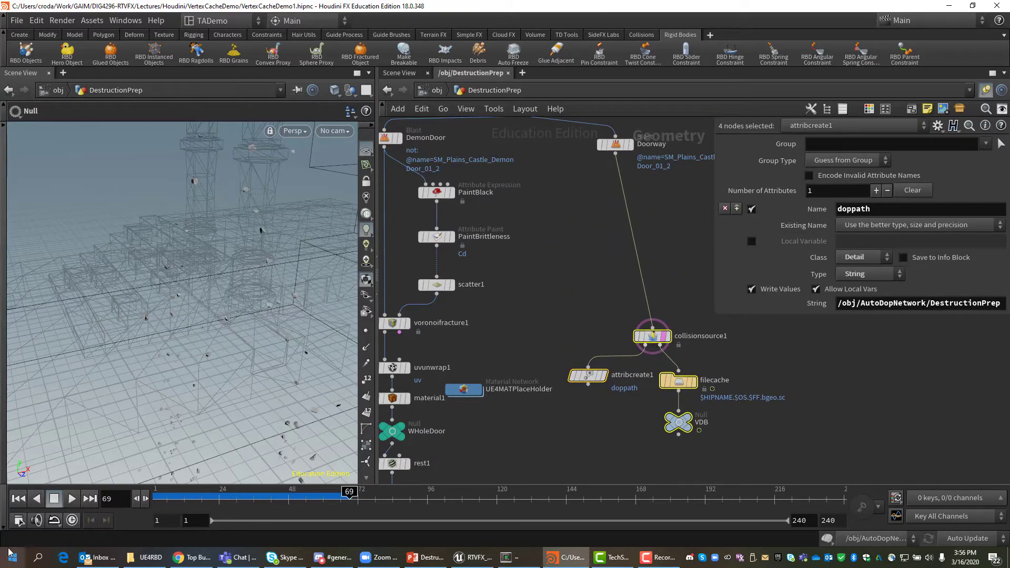
{"action": "left_click", "coordinate": [19, 499]}
{"action": "key", "text": "Escape"}
{"action": "left_click_drag", "start_coordinate": [306, 296], "coordinate": [203, 353]}
{"action": "scroll", "coordinate": [200, 300], "scroll_direction": "down", "scroll_amount": 5}
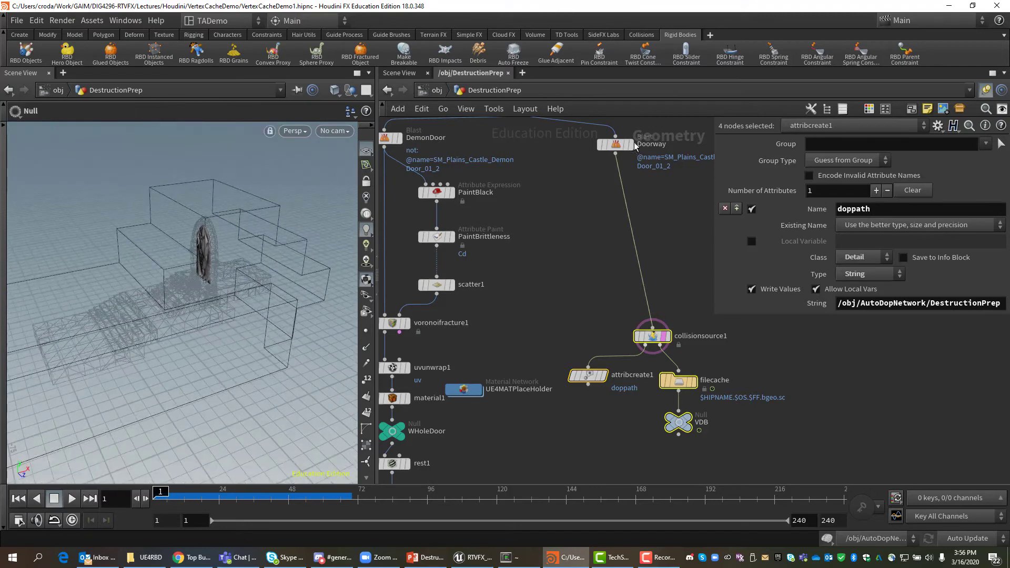
Display the Doorway Blast geometry and examine the arch, platform and stairs that make up the collision
{"action": "left_click", "coordinate": [632, 148]}
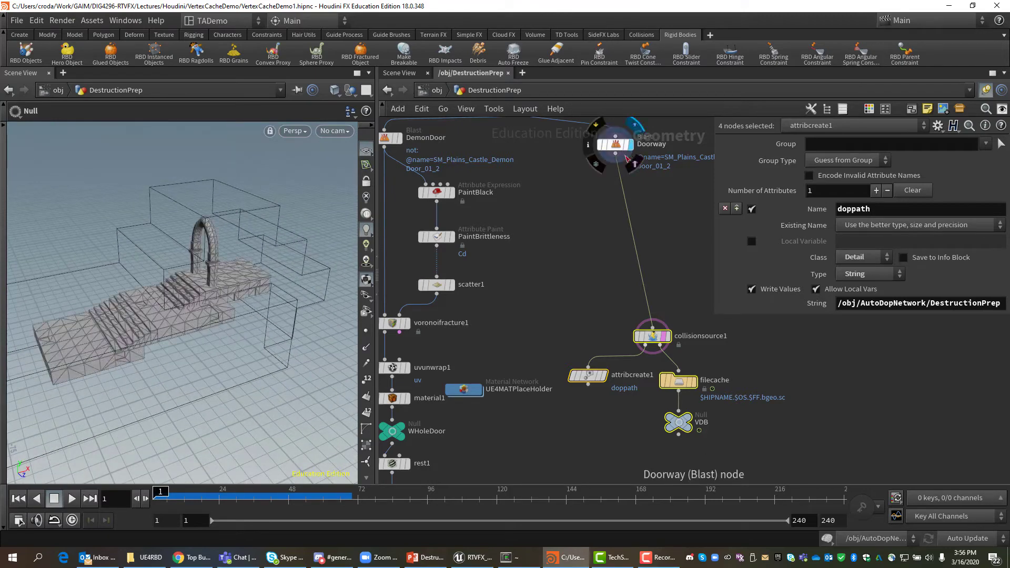
{"action": "left_click_drag", "start_coordinate": [214, 345], "coordinate": [236, 329], "text": "alt"}
{"action": "scroll", "coordinate": [236, 329], "scroll_direction": "up", "scroll_amount": 10}
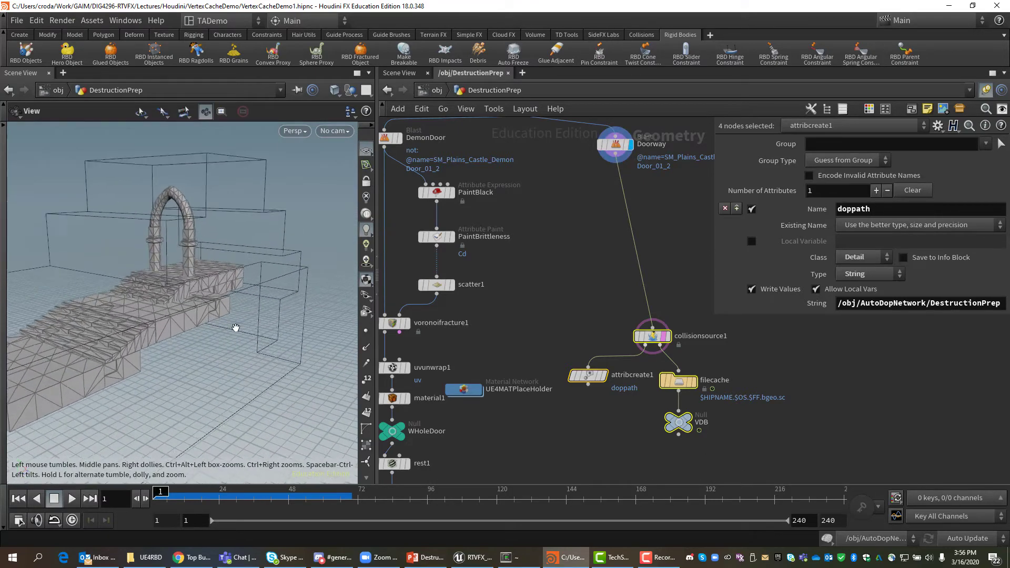
{"action": "right_click_drag", "start_coordinate": [378, 415], "coordinate": [305, 395], "text": "alt"}
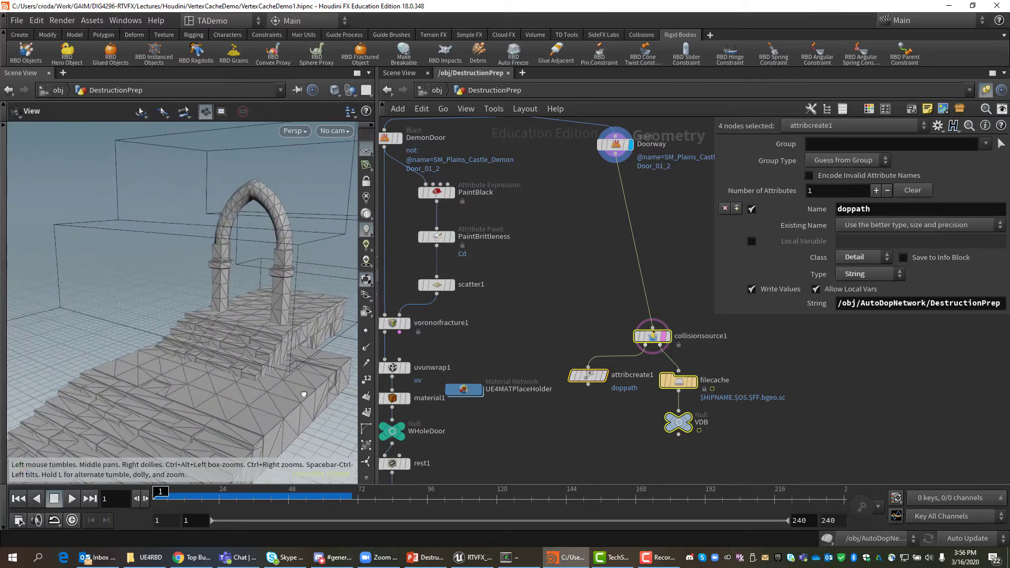
{"action": "left_click_drag", "start_coordinate": [305, 395], "coordinate": [278, 385], "text": "alt"}
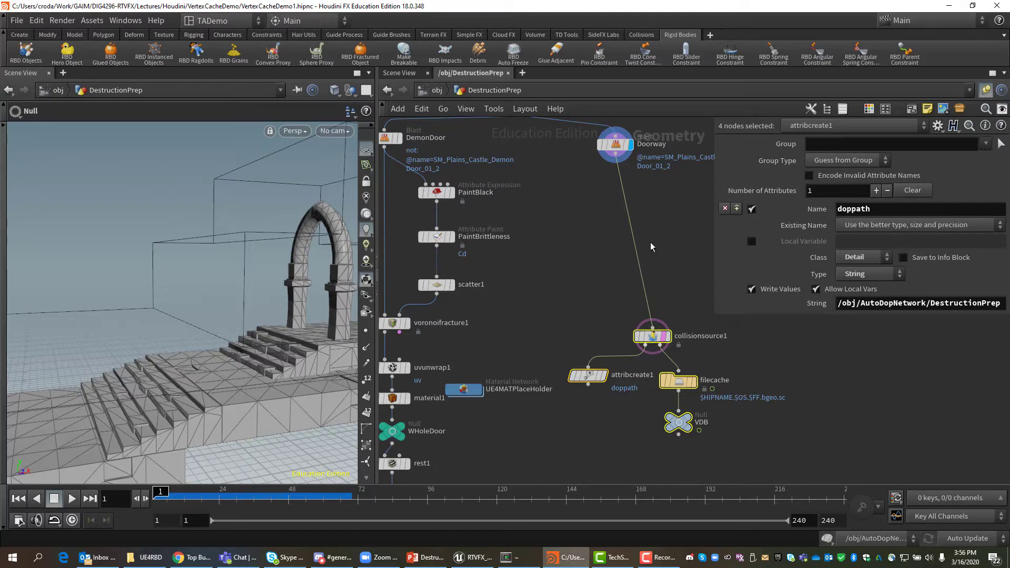
Cut the connection between the Doorway Blast and collisionsource1
{"action": "key", "text": "y"}
{"action": "left_click_drag", "start_coordinate": [655, 246], "coordinate": [601, 253]}
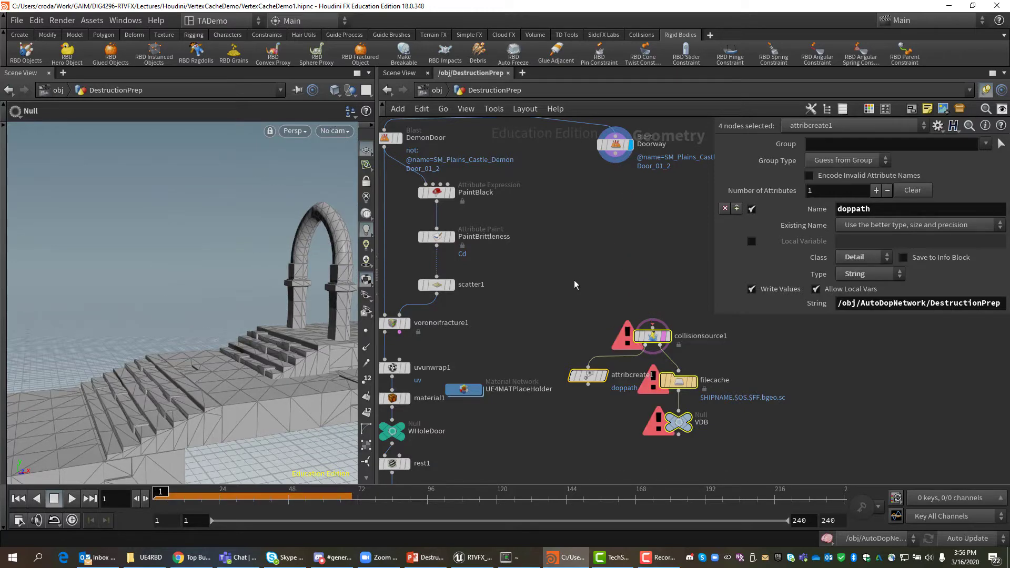
{"action": "key", "text": "Escape"}
{"action": "left_click_drag", "start_coordinate": [299, 333], "coordinate": [225, 276]}
{"action": "key", "text": "Return"}
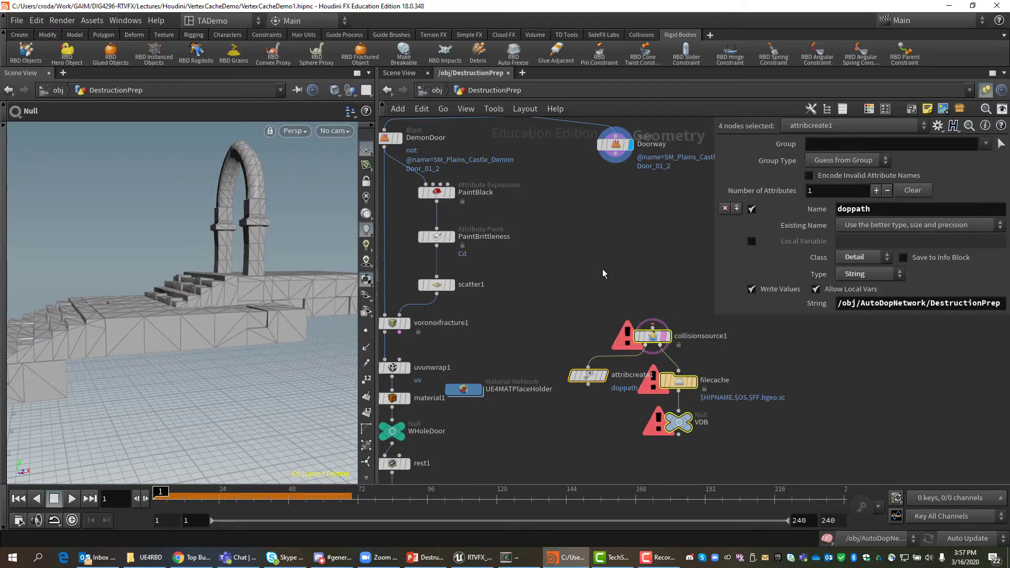
Add a Merge node below the Doorway Blast and connect its output to collisionsource1
{"action": "key", "text": "Tab"}
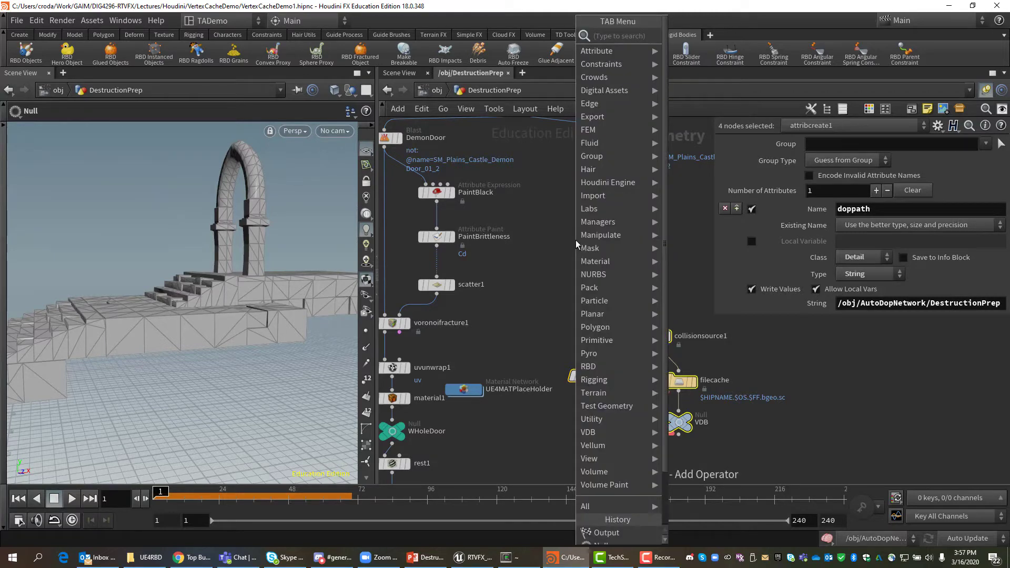
{"action": "type", "text": "merge"}
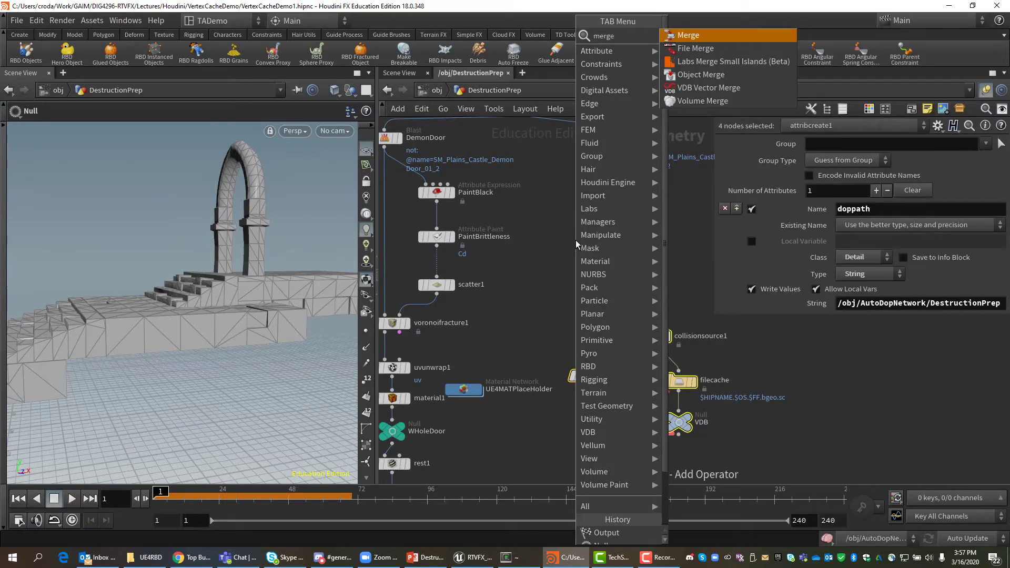
{"action": "left_click", "coordinate": [677, 77]}
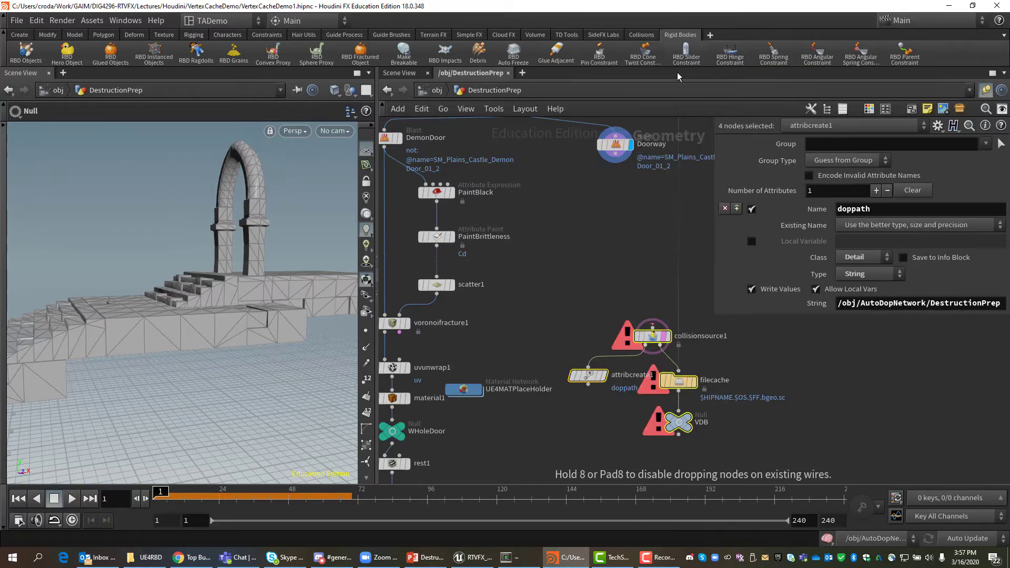
{"action": "left_click", "coordinate": [615, 266]}
{"action": "left_click", "coordinate": [616, 275]}
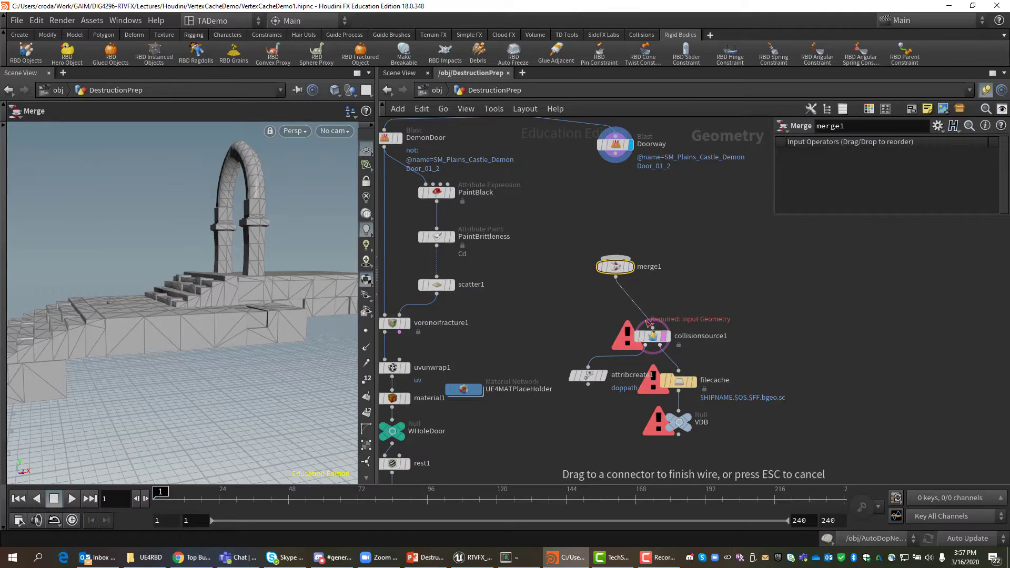
{"action": "left_click_drag", "start_coordinate": [647, 323], "coordinate": [652, 327]}
Place the Merge node just above collisionsource1 and display it, with the Doorway Blast templated as a wireframe reference
{"action": "left_click", "coordinate": [616, 257]}
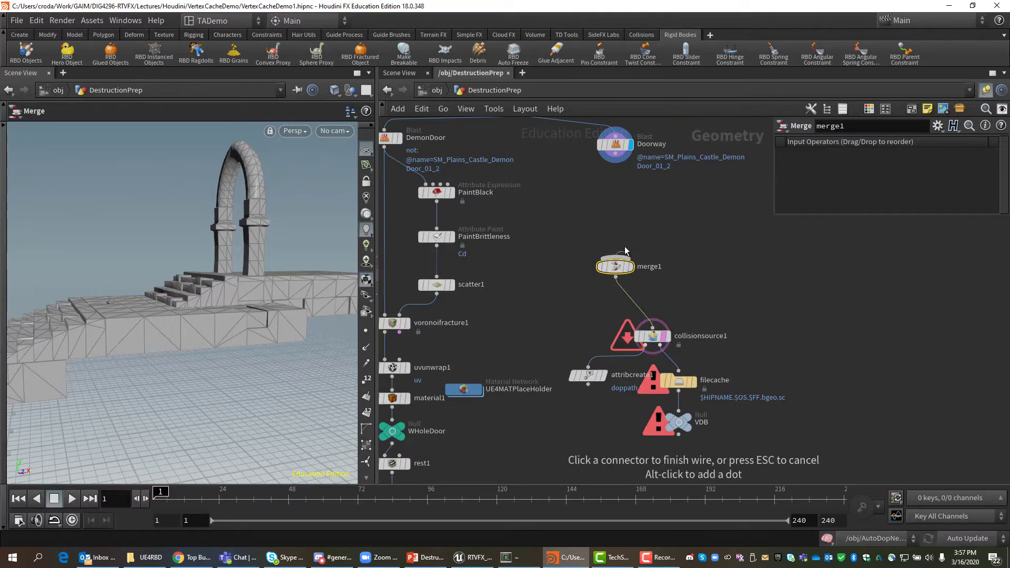
{"action": "key", "text": "Escape"}
{"action": "left_click_drag", "start_coordinate": [629, 275], "coordinate": [658, 303]}
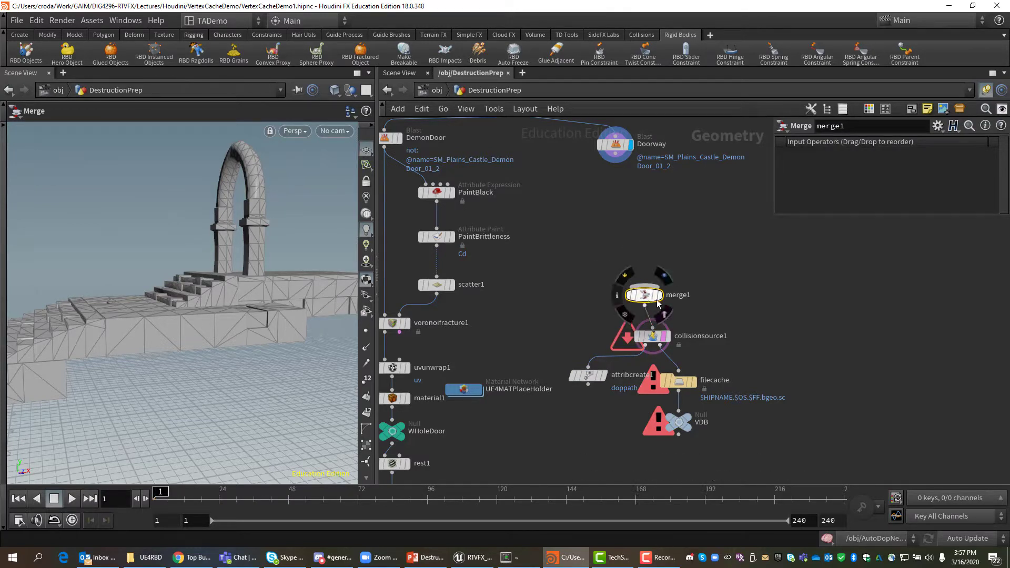
{"action": "left_click", "coordinate": [658, 295]}
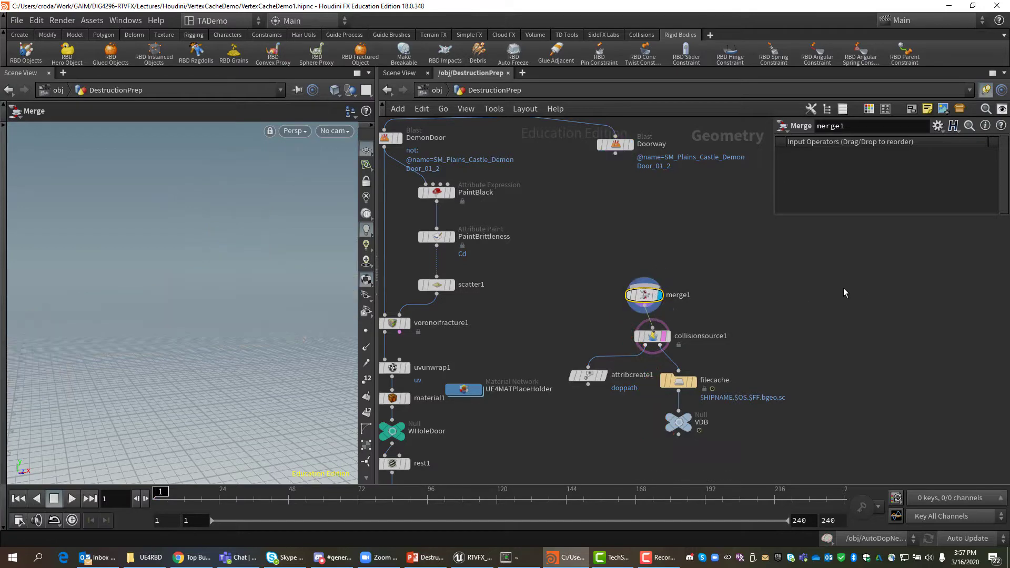
{"action": "left_click", "coordinate": [628, 145]}
{"action": "key", "text": "Escape"}
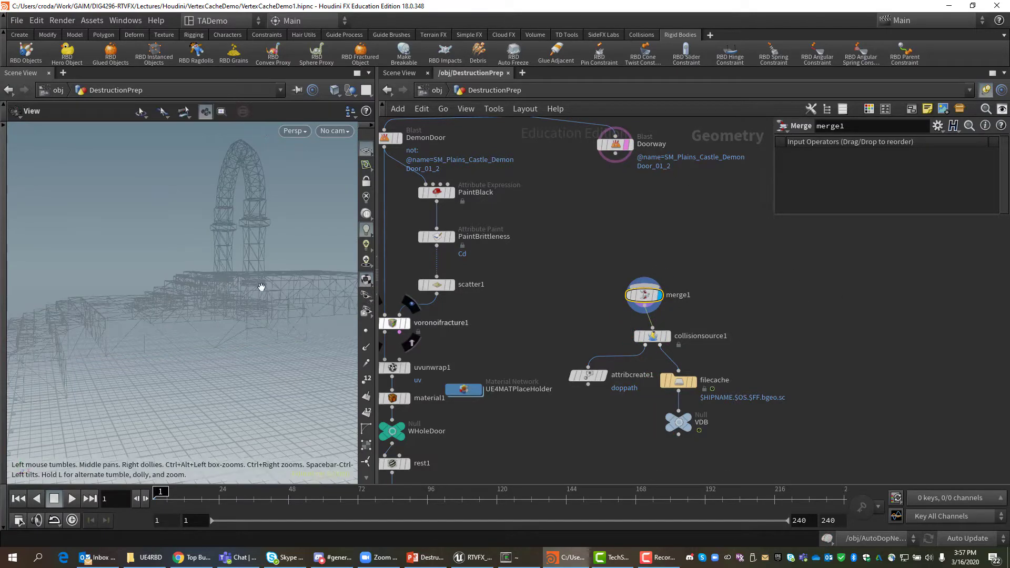
{"action": "left_click_drag", "start_coordinate": [262, 286], "coordinate": [221, 368]}
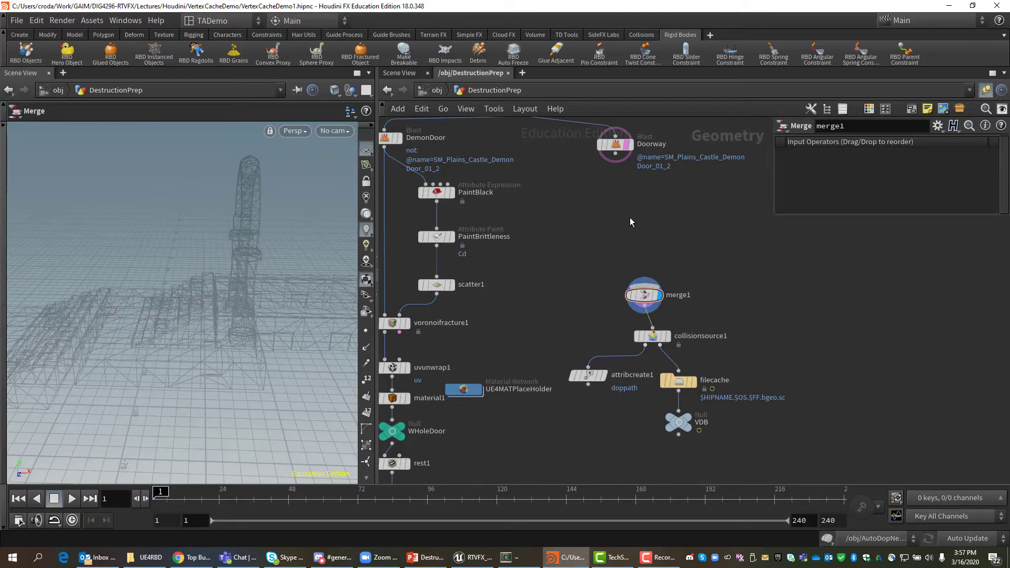
Add a Box node between the Doorway Blast and the Merge, and wire it into the Merge
{"action": "key", "text": "Tab"}
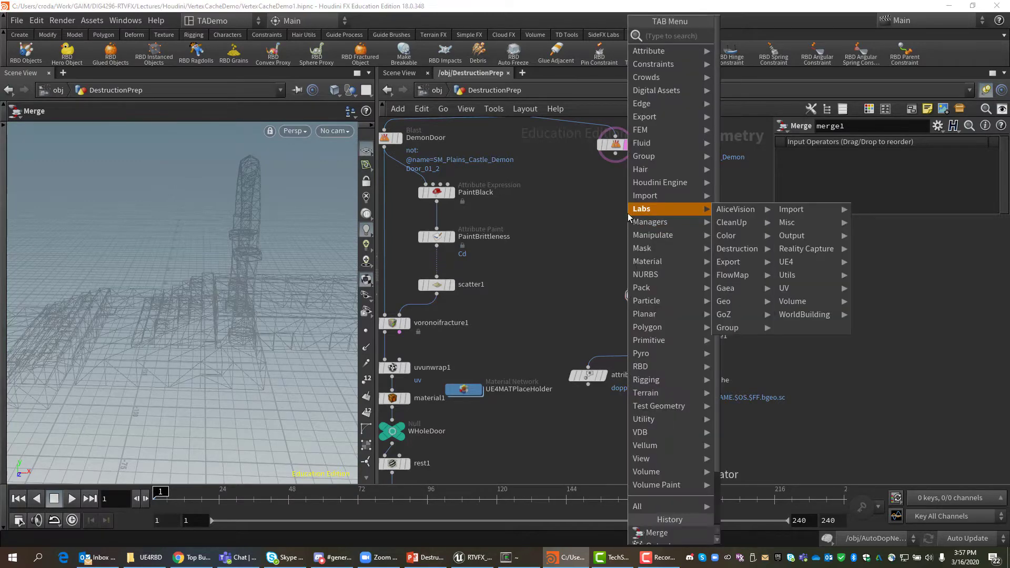
{"action": "right_click", "coordinate": [592, 216]}
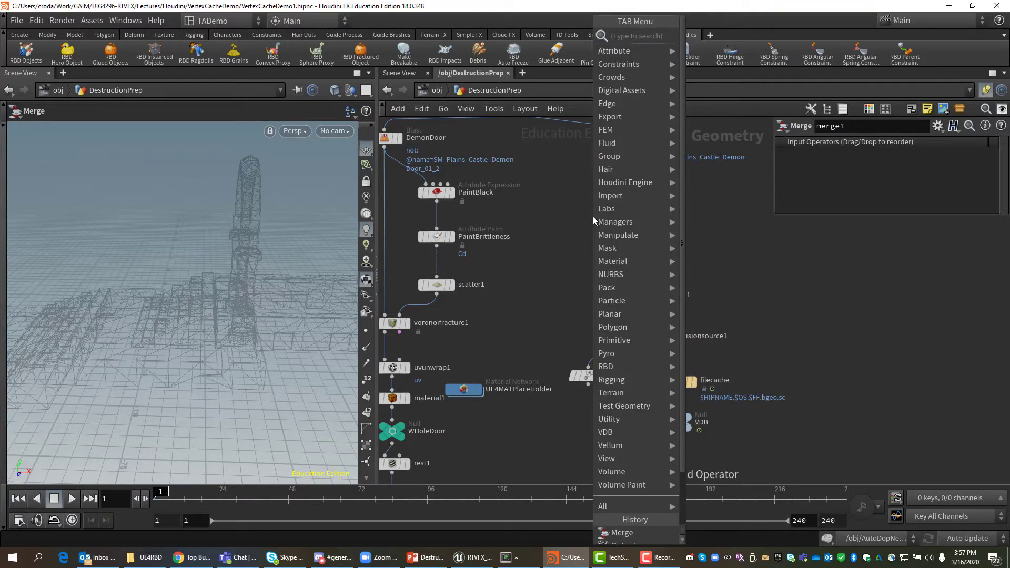
{"action": "type", "text": "box"}
{"action": "key", "text": "Return"}
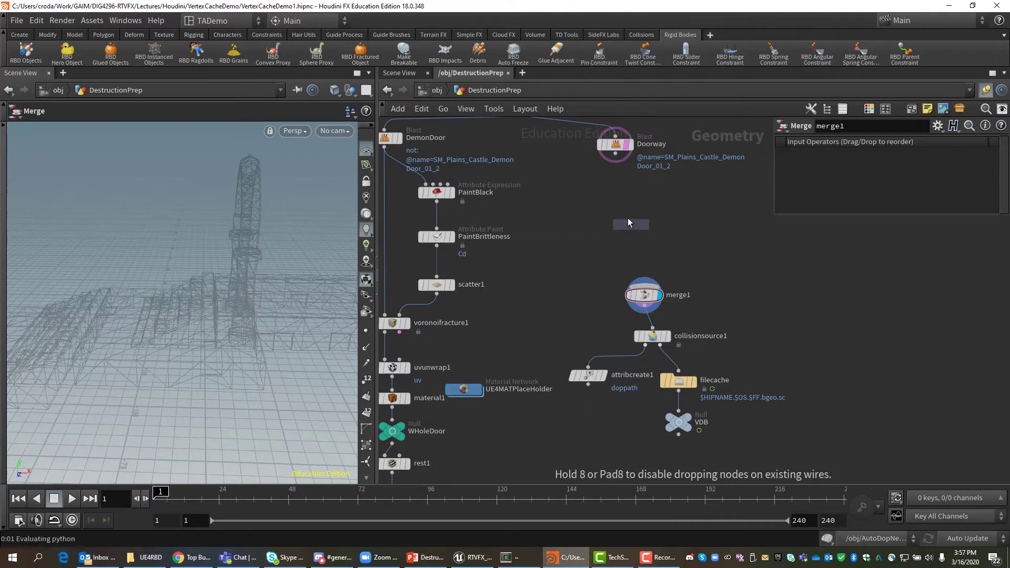
{"action": "left_click", "coordinate": [621, 215]}
{"action": "left_click_drag", "start_coordinate": [621, 214], "coordinate": [589, 207]}
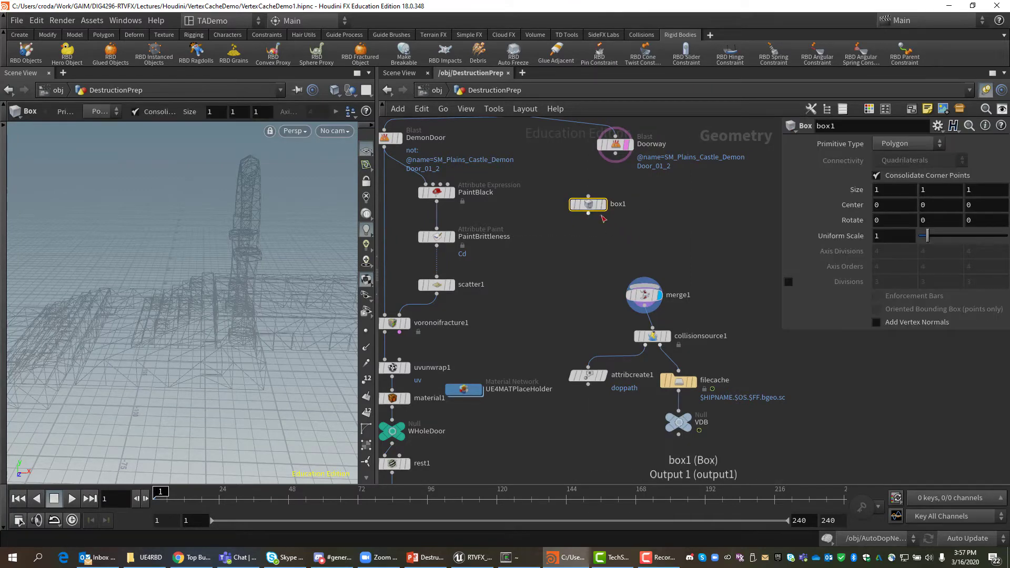
{"action": "key", "text": "alt+Tab"}
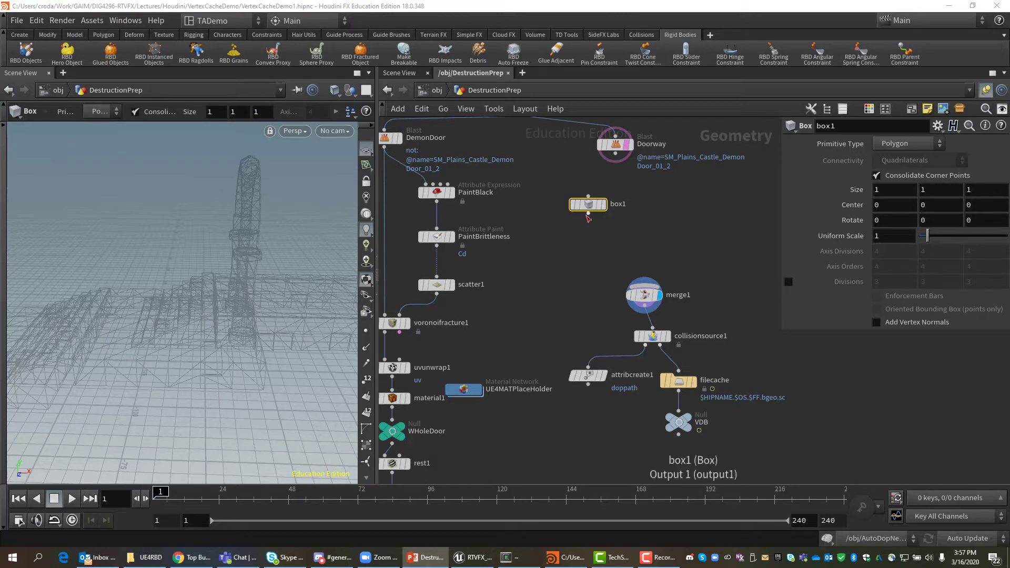
{"action": "left_click_drag", "start_coordinate": [588, 210], "coordinate": [643, 280]}
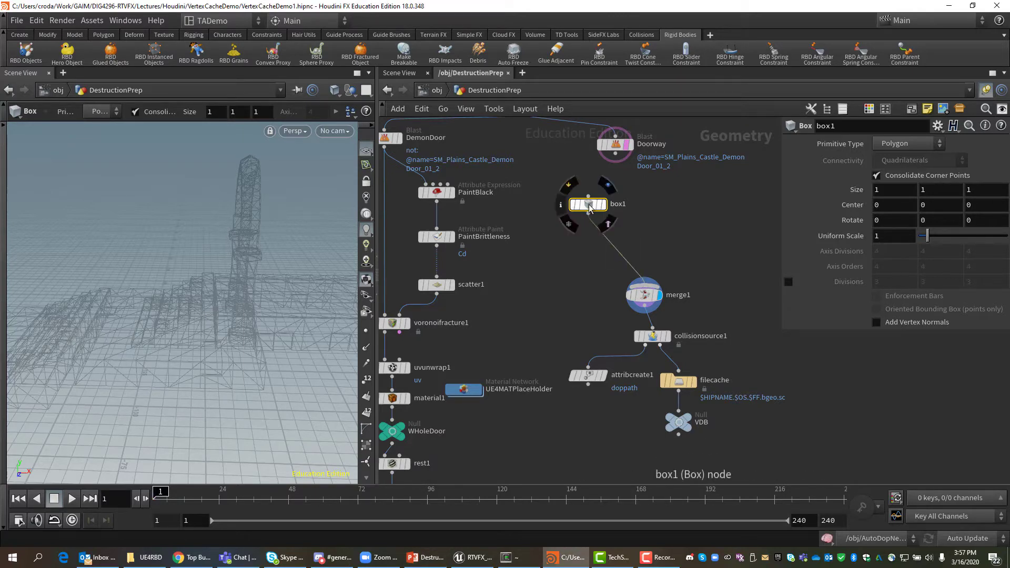
{"action": "left_click_drag", "start_coordinate": [589, 211], "coordinate": [587, 223]}
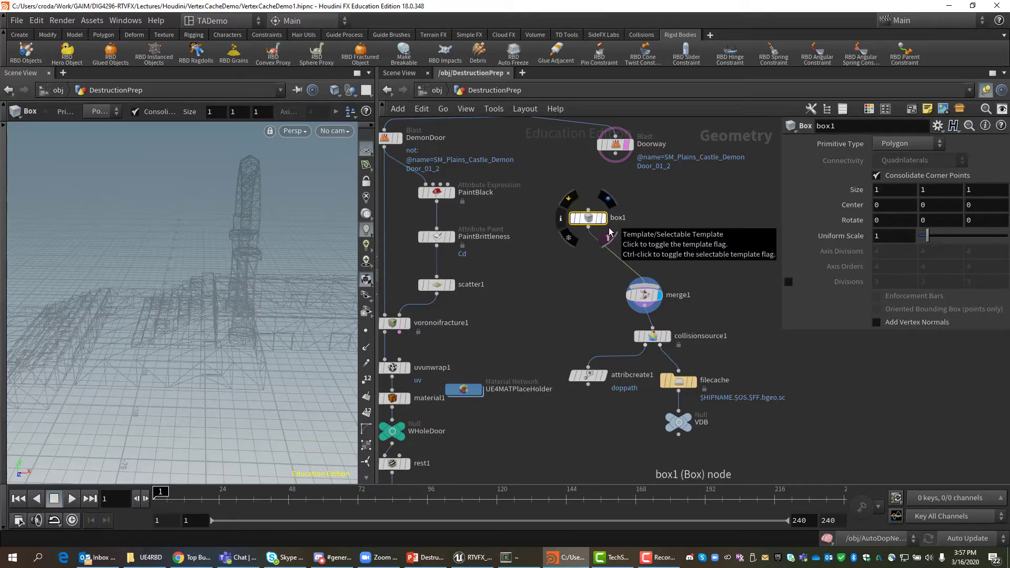
{"action": "left_click_drag", "start_coordinate": [588, 217], "coordinate": [570, 227]}
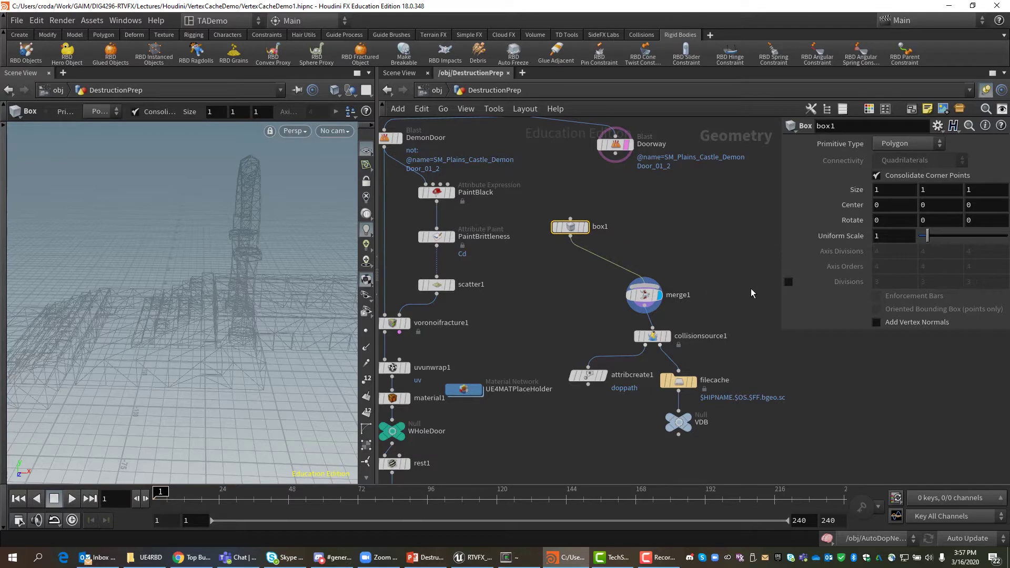
Set the box's size to 7, 1, 2.7 and its center to 25.9, 84.5, 2 to place it at the doorway platform
{"action": "left_click", "coordinate": [880, 190]}
{"action": "type", "text": "7"}
{"action": "key", "text": "Tab"}
{"action": "key", "text": "Tab"}
{"action": "key", "text": "Tab"}
{"action": "type", "text": "25"}
{"action": "key", "text": "Tab"}
{"action": "key", "text": "Tab"}
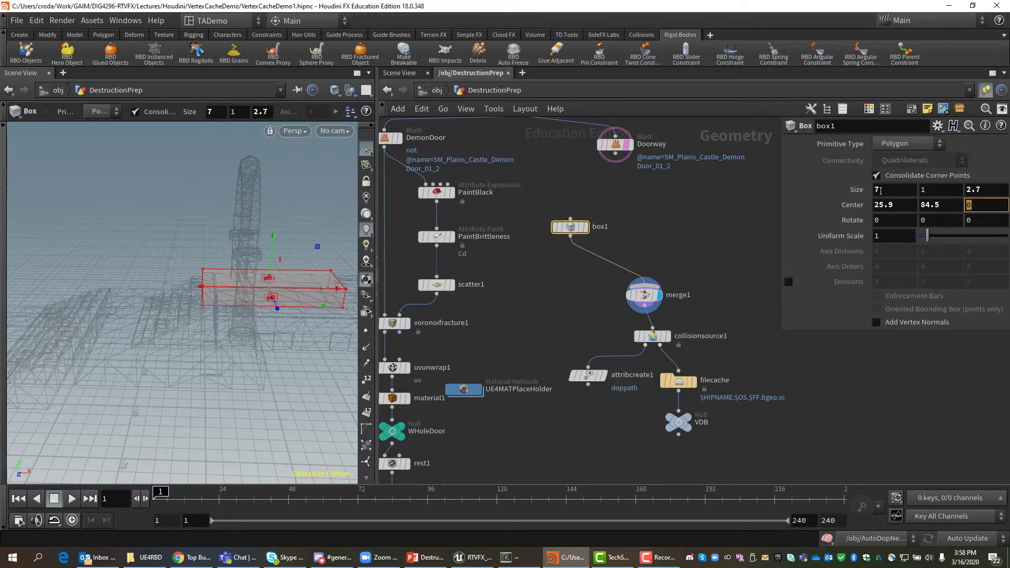
{"action": "key", "text": "Return"}
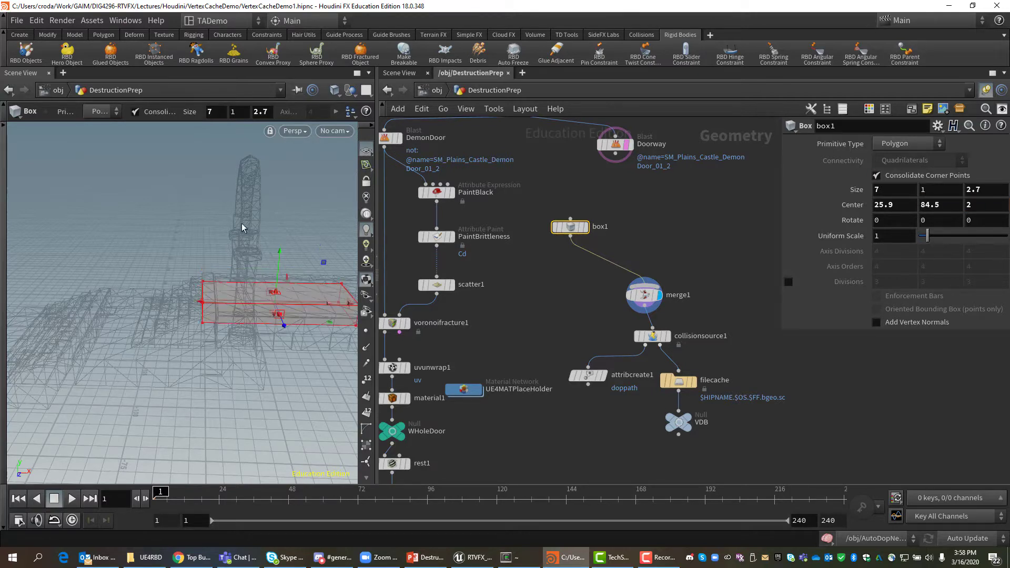
Fit the box to the platform under the arch by setting its center Z to 1.8 and size Z to 3
{"action": "key", "text": "Escape"}
{"action": "left_click_drag", "start_coordinate": [250, 434], "coordinate": [344, 402]}
{"action": "key", "text": "Return"}
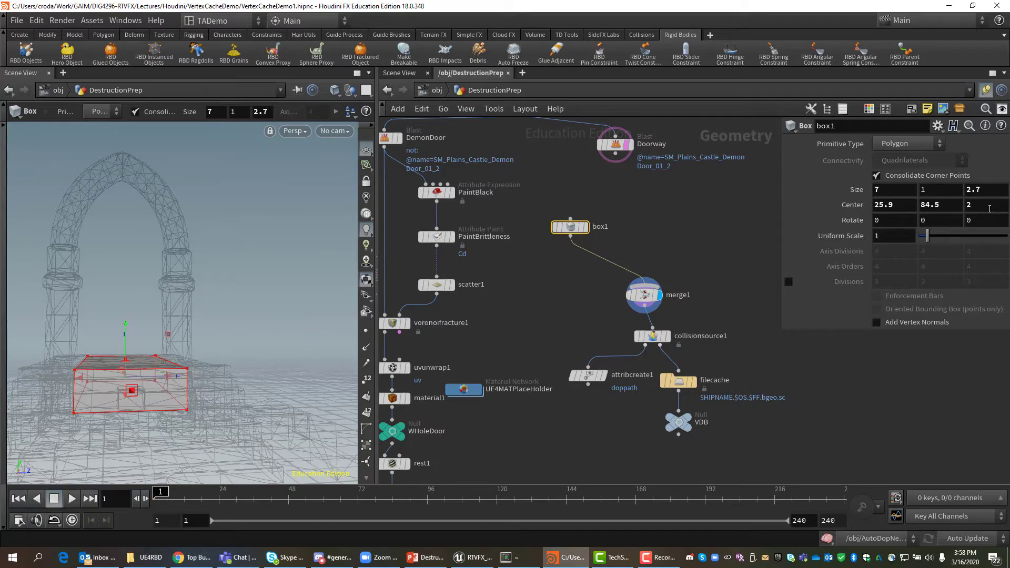
{"action": "middle_click_drag", "start_coordinate": [989, 209], "coordinate": [989, 209]}
{"action": "middle_click_drag", "start_coordinate": [952, 211], "coordinate": [830, 225]}
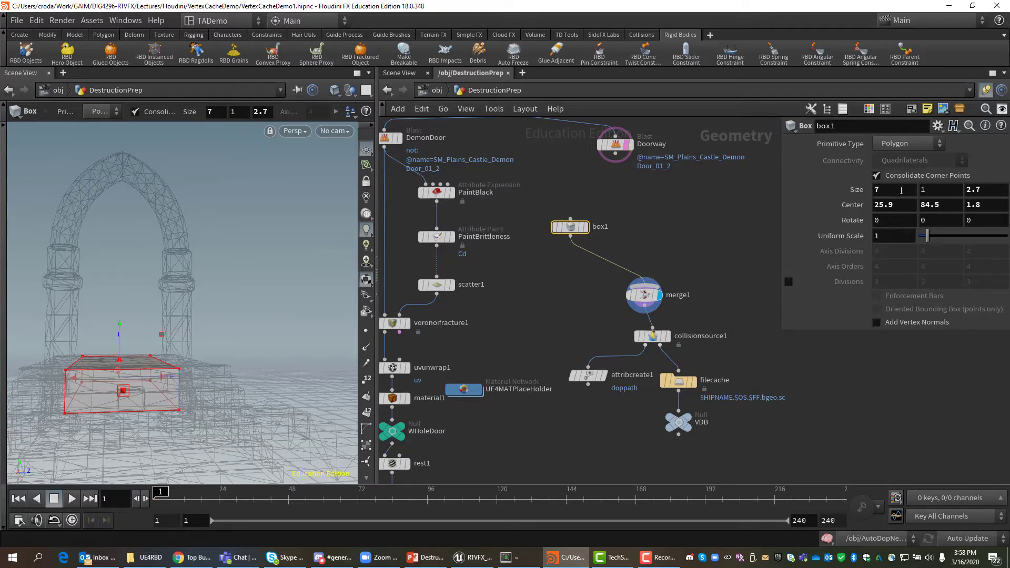
{"action": "middle_click_drag", "start_coordinate": [975, 189], "coordinate": [1006, 195]}
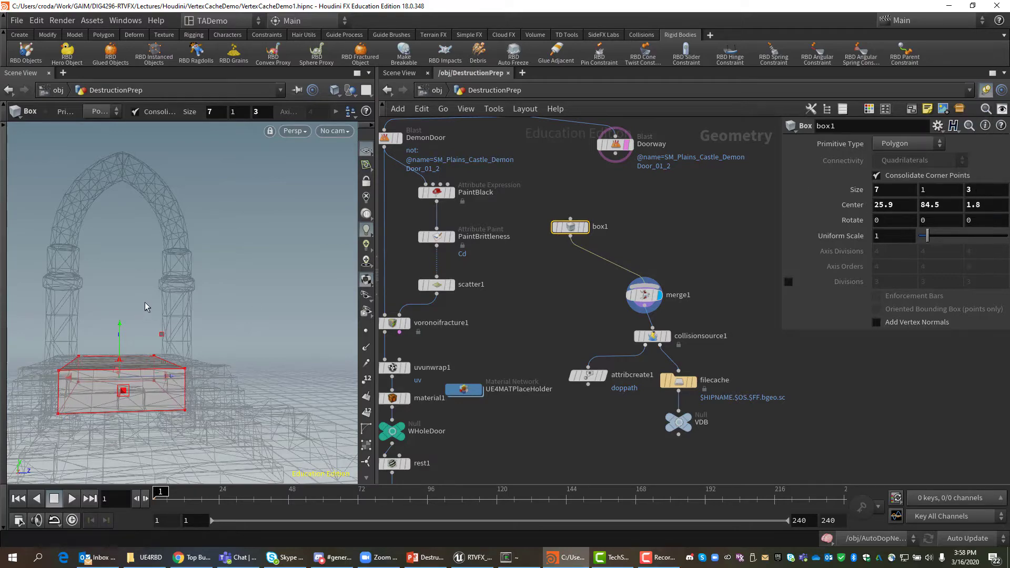
{"action": "key", "text": "Escape"}
{"action": "left_click_drag", "start_coordinate": [144, 302], "coordinate": [148, 350]}
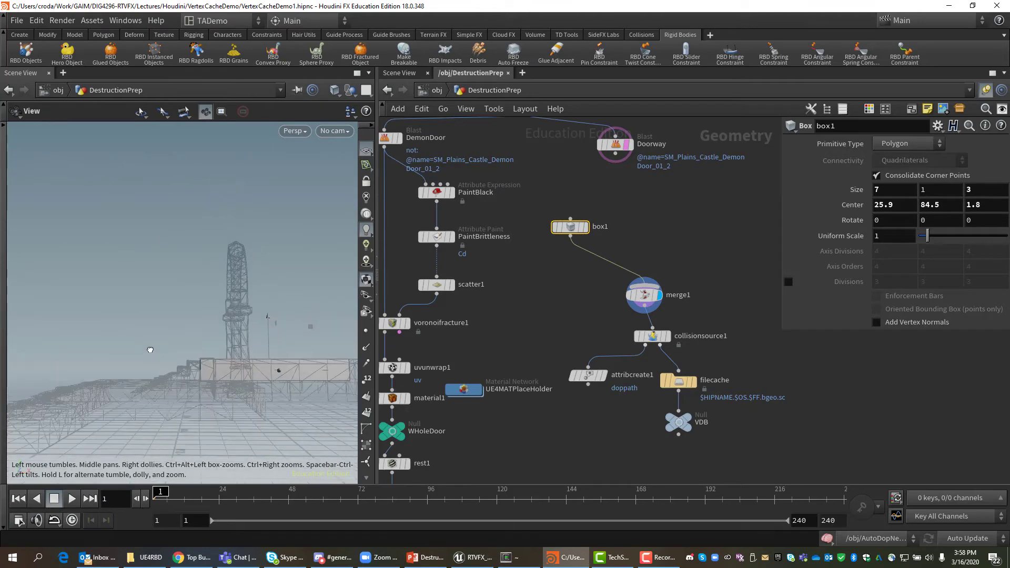
{"action": "key", "text": "Return"}
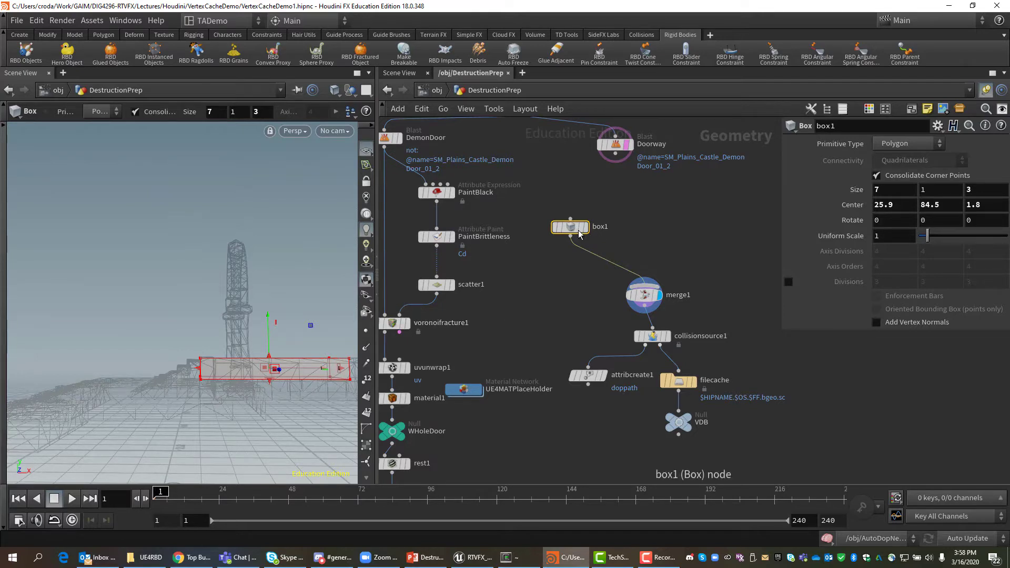
Duplicate the platform box, place the copy beside the original and wire it into the Merge node
{"action": "left_click_drag", "start_coordinate": [573, 232], "coordinate": [657, 280]}
{"action": "mouse_move", "coordinate": [559, 195]}
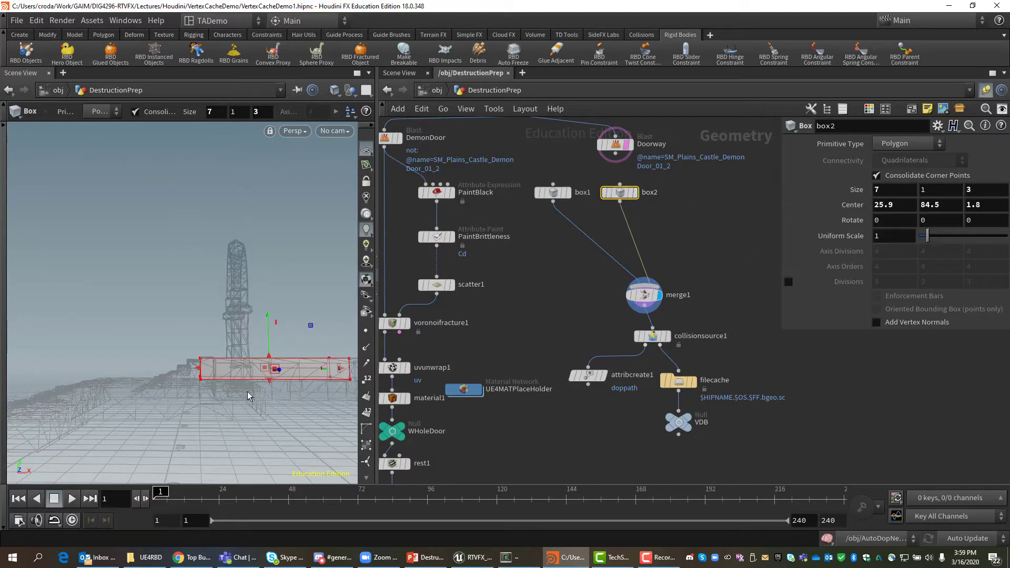
{"action": "mouse_move", "coordinate": [213, 404]}
{"action": "left_mouse_down", "text": "alt"}
{"action": "mouse_move", "coordinate": [317, 410]}
{"action": "mouse_move", "coordinate": [207, 419]}
{"action": "left_mouse_up", "text": "alt"}
{"action": "key", "text": "Return"}
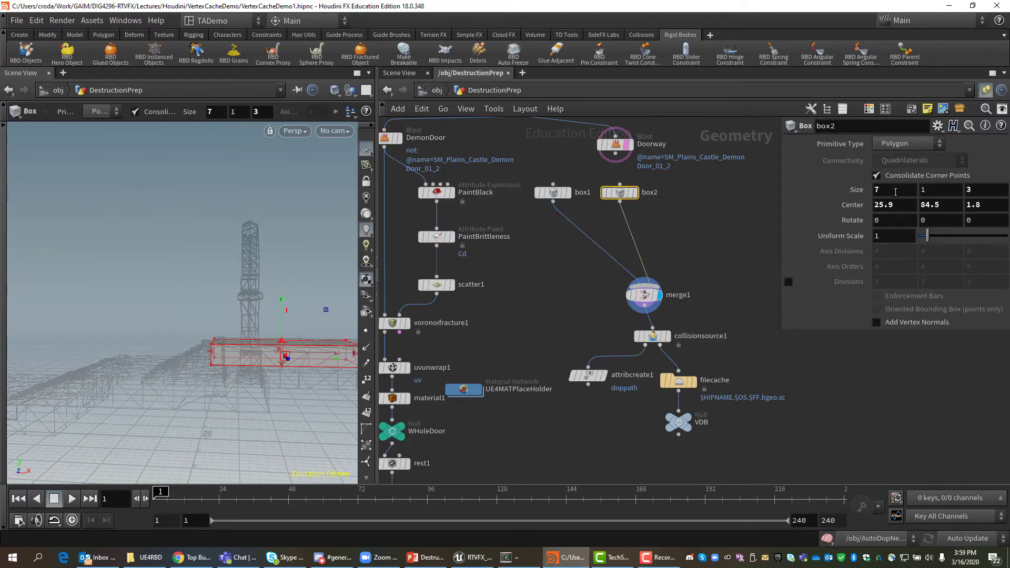
Set the duplicated box's X size to 1 and switch the viewport to the Front view
{"action": "left_click", "coordinate": [895, 192]}
{"action": "key", "text": "Tab"}
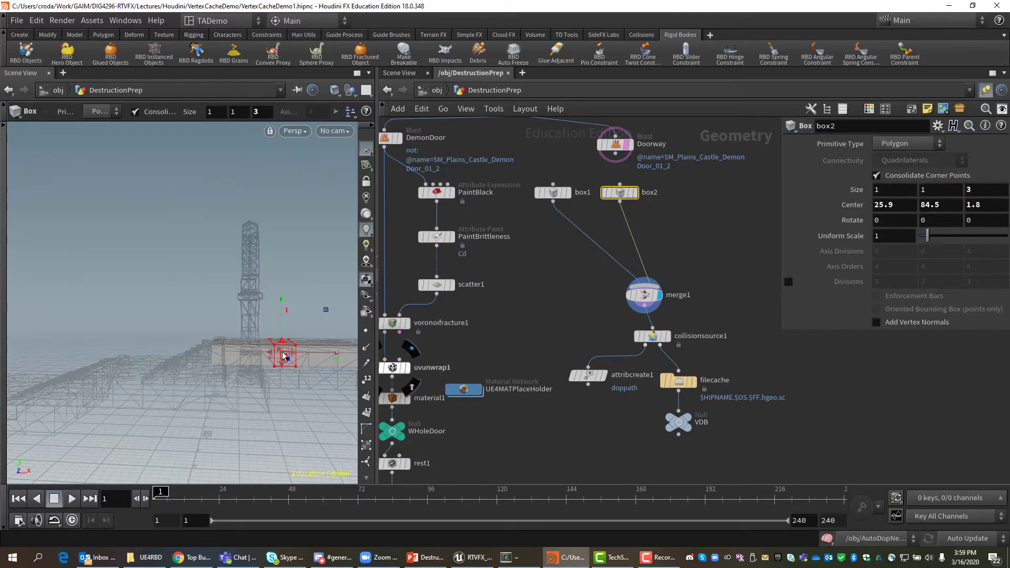
{"action": "key", "text": "Escape"}
{"action": "left_click_drag", "start_coordinate": [300, 421], "coordinate": [293, 321]}
{"action": "left_click", "coordinate": [300, 132]}
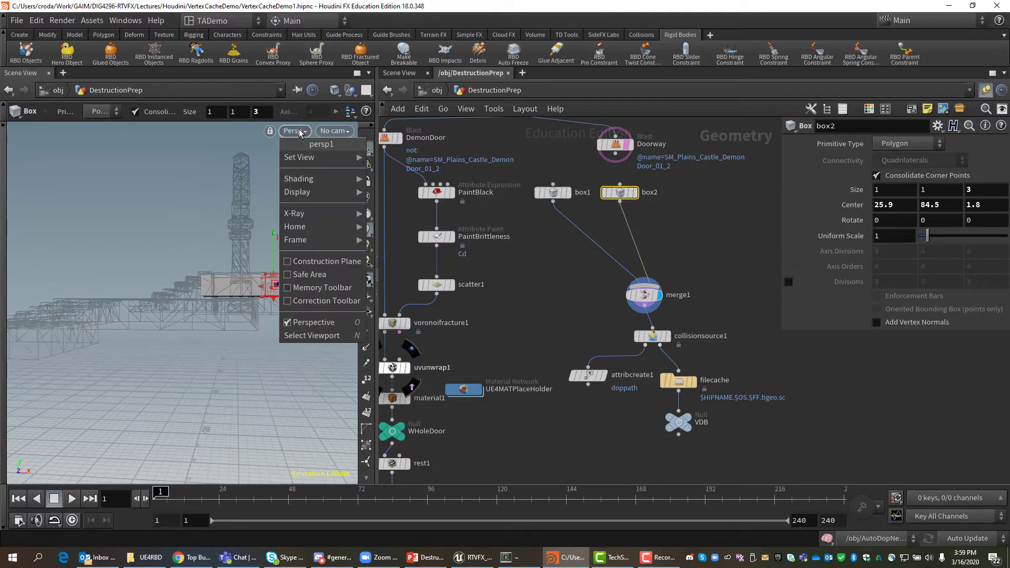
{"action": "mouse_move", "coordinate": [303, 160]}
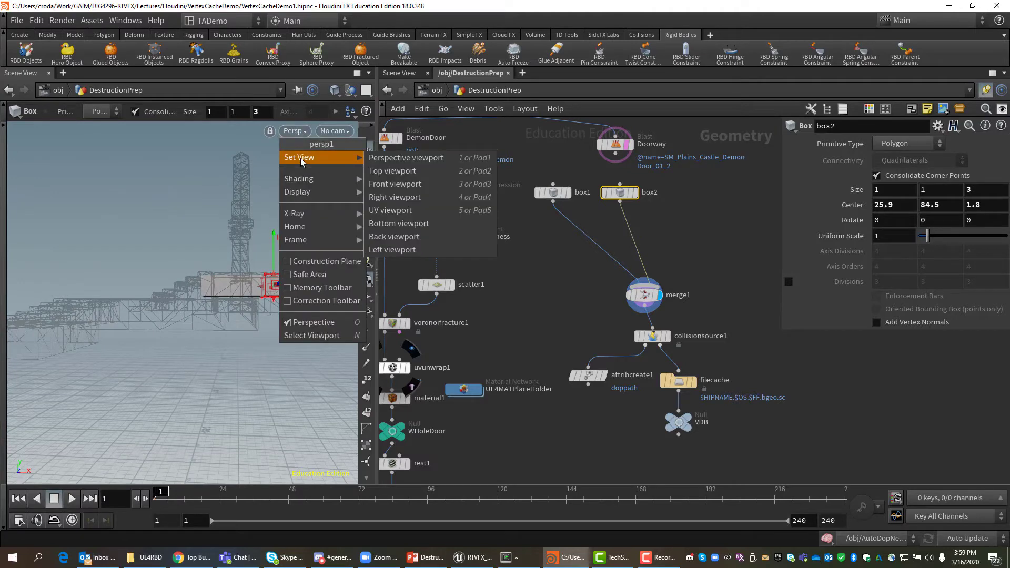
{"action": "left_click", "coordinate": [381, 187]}
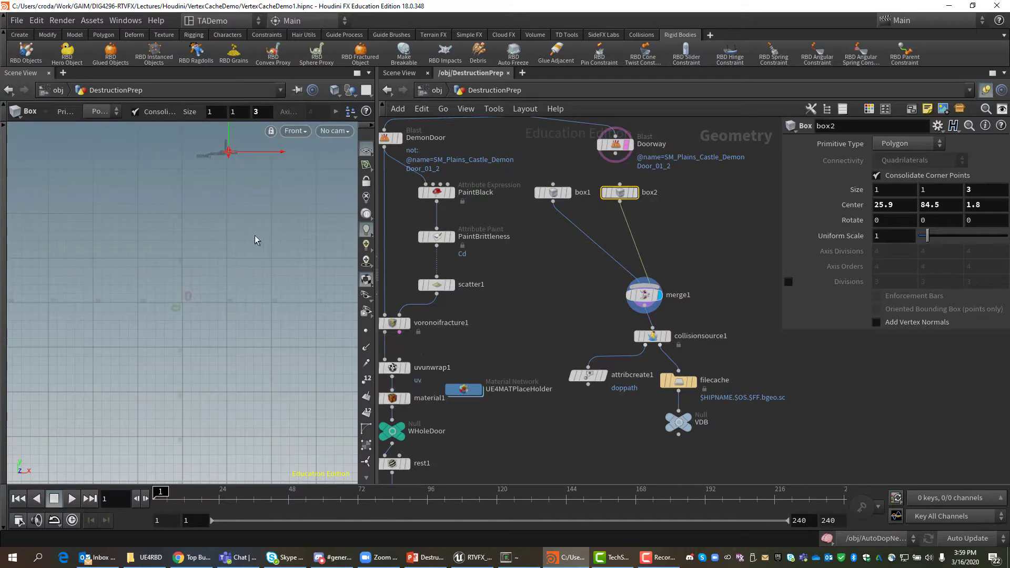
Place the second box at the top stair beside the platform by setting its center X to 22.2 and Y to 84.4
{"action": "key", "text": "s"}
{"action": "scroll", "coordinate": [245, 219], "scroll_direction": "up", "scroll_amount": 3}
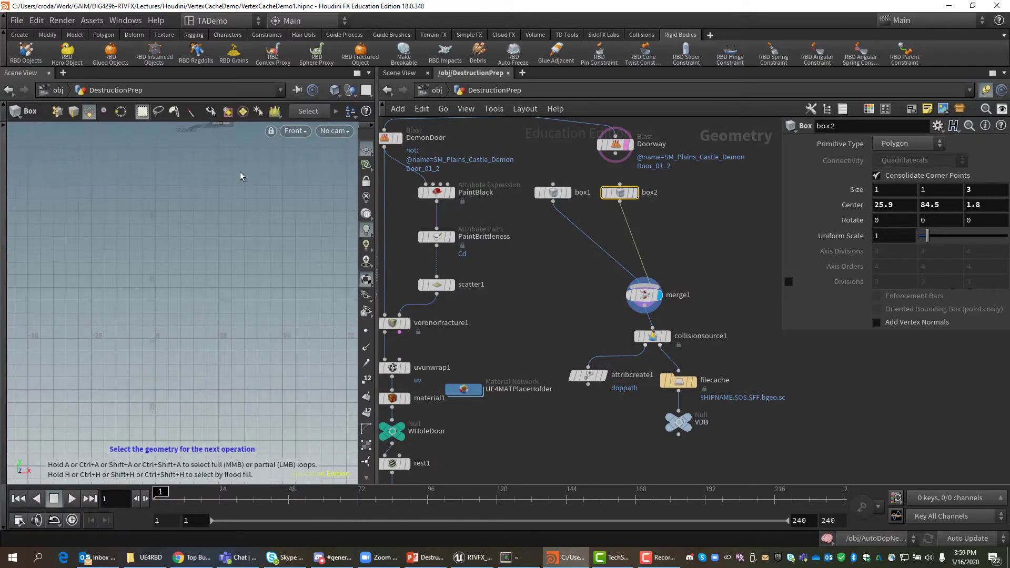
{"action": "left_click", "coordinate": [655, 296]}
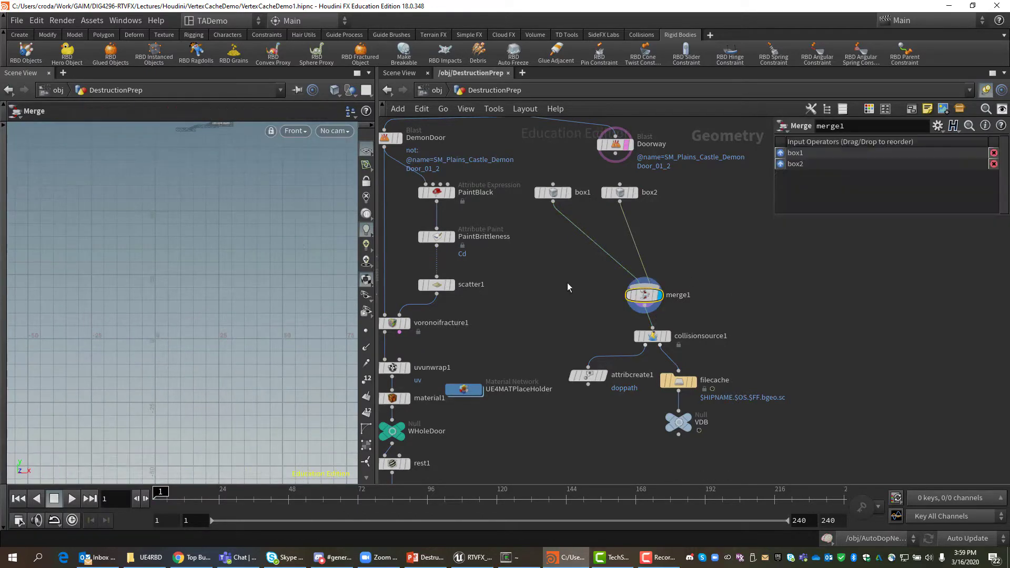
{"action": "key", "text": "s"}
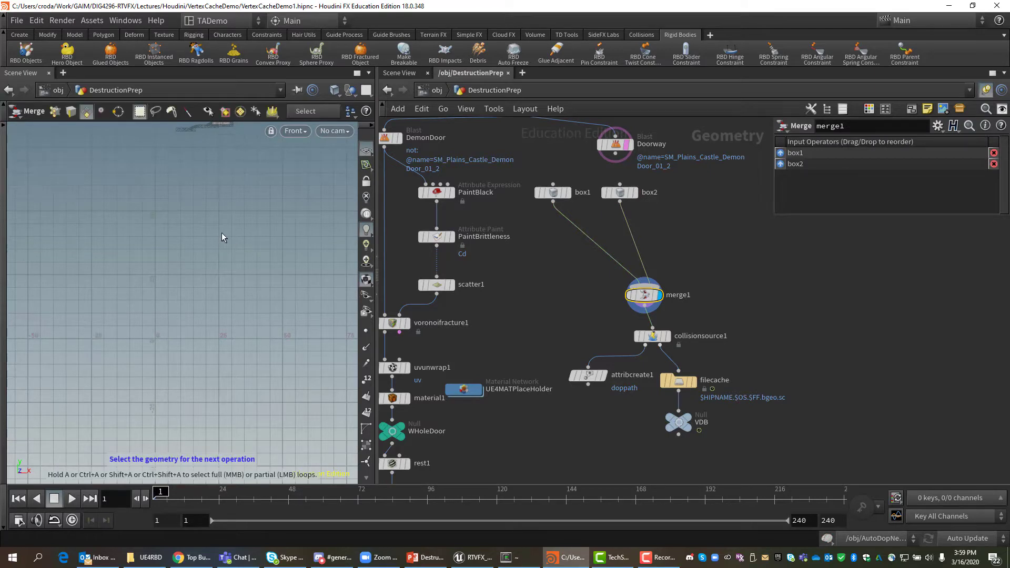
{"action": "scroll", "coordinate": [222, 232], "scroll_direction": "up", "scroll_amount": 1}
{"action": "key", "text": "Escape"}
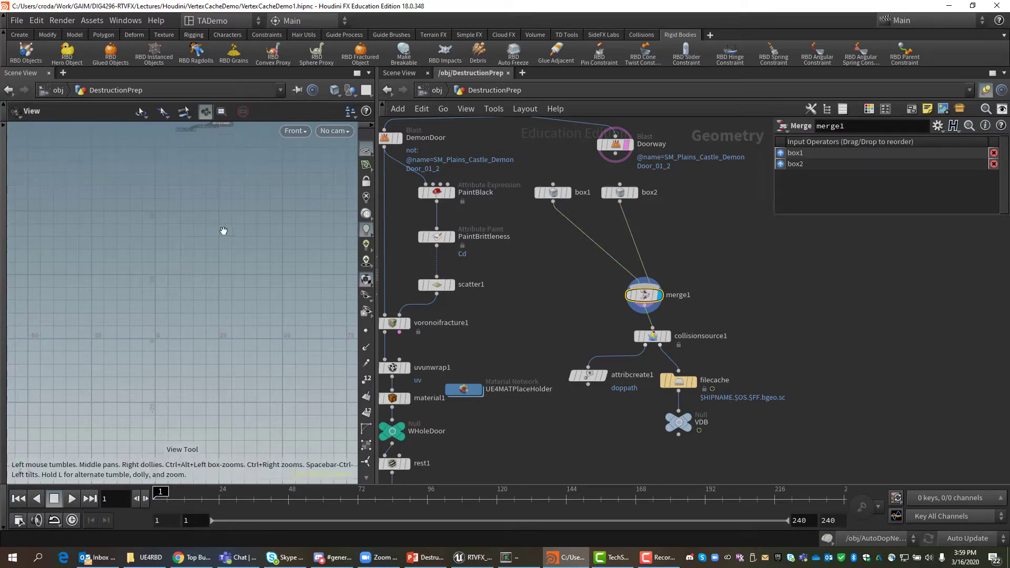
{"action": "key", "text": "f"}
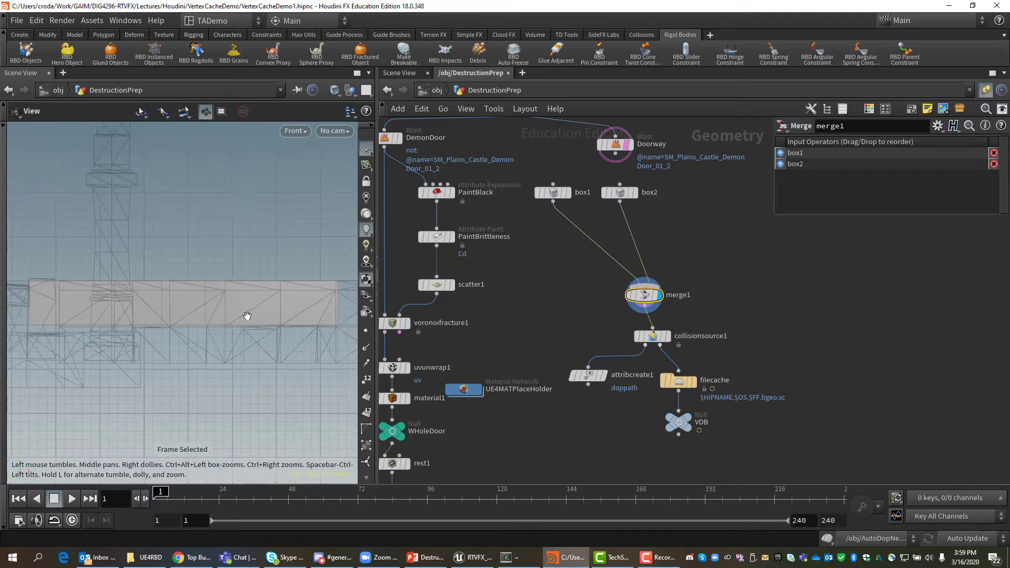
{"action": "scroll", "coordinate": [246, 315], "scroll_direction": "down", "scroll_amount": 5}
{"action": "scroll", "coordinate": [242, 319], "scroll_direction": "up", "scroll_amount": 2}
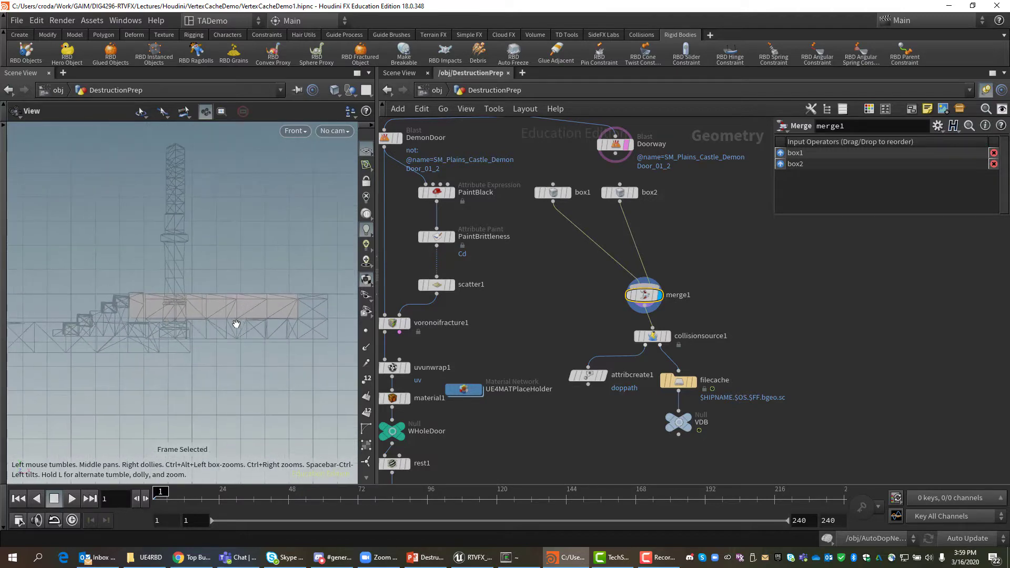
{"action": "middle_click_drag", "start_coordinate": [237, 322], "coordinate": [353, 351]}
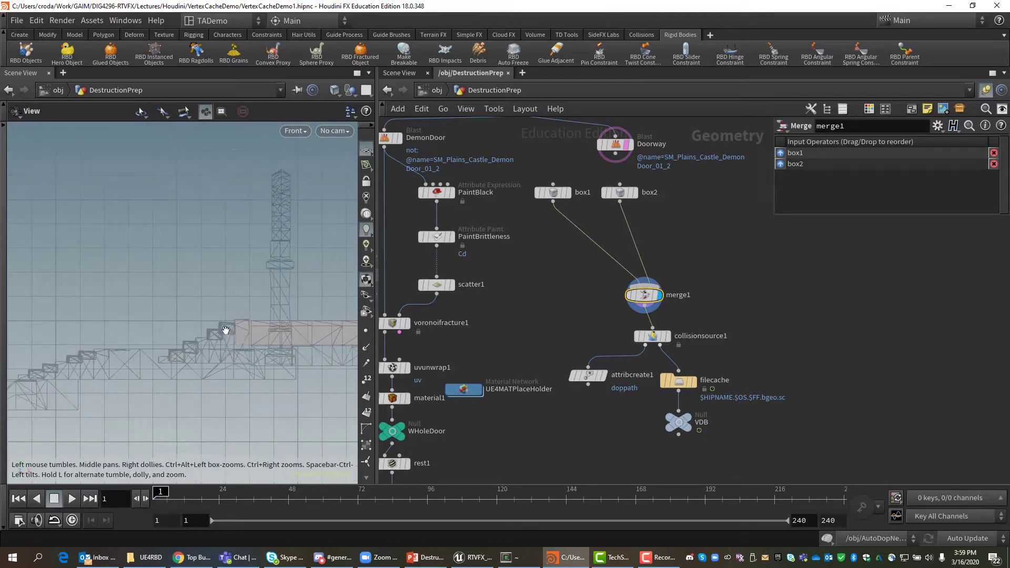
{"action": "left_click", "coordinate": [622, 192]}
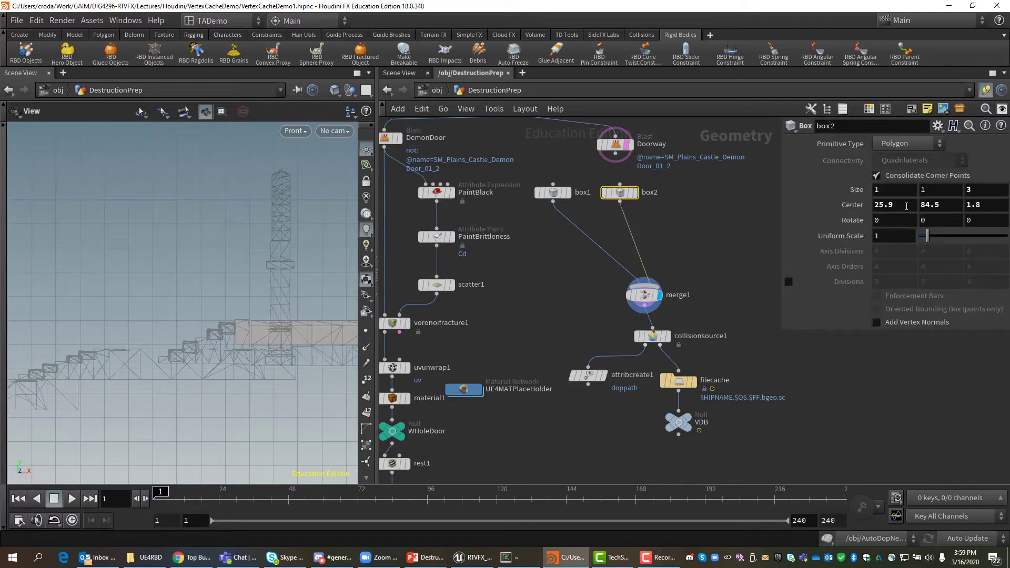
{"action": "middle_click_drag", "start_coordinate": [906, 205], "coordinate": [689, 217]}
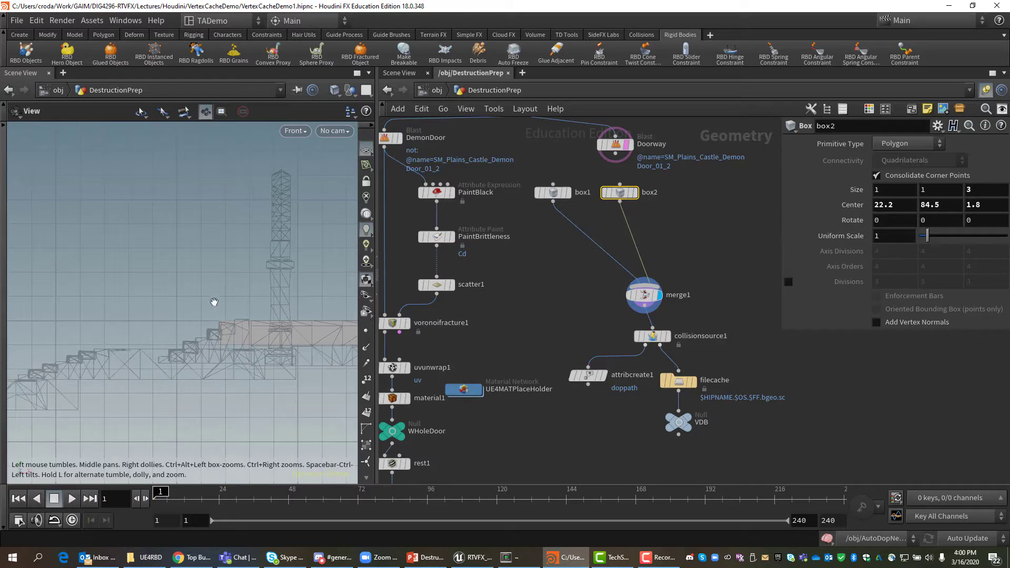
{"action": "middle_click_drag", "start_coordinate": [952, 203], "coordinate": [935, 209]}
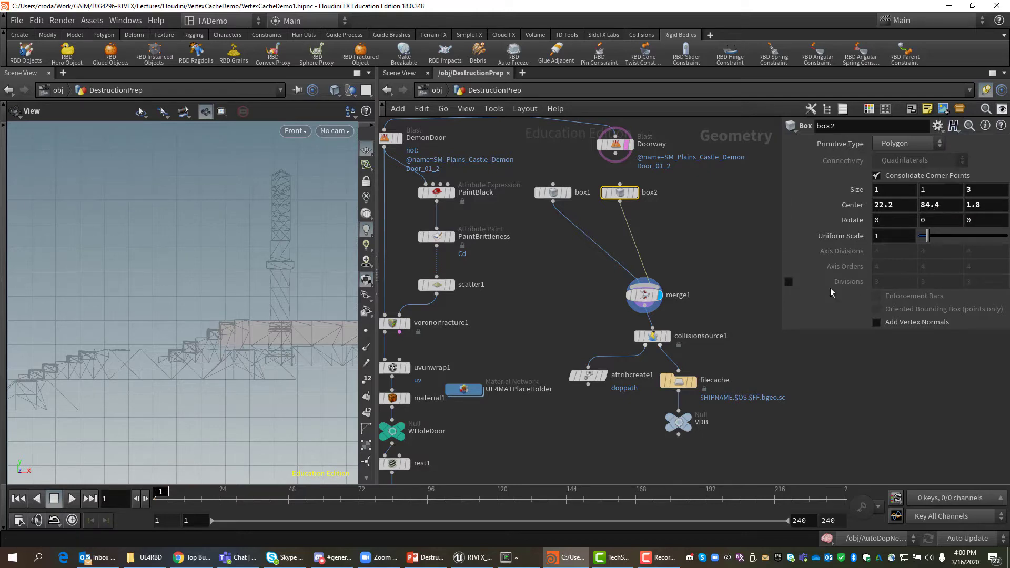
Duplicate the top stair box into the Merge node and set the copy's center to X 21.75, Y 84.16 for the next stair down
{"action": "left_click_drag", "start_coordinate": [622, 196], "coordinate": [605, 220]}
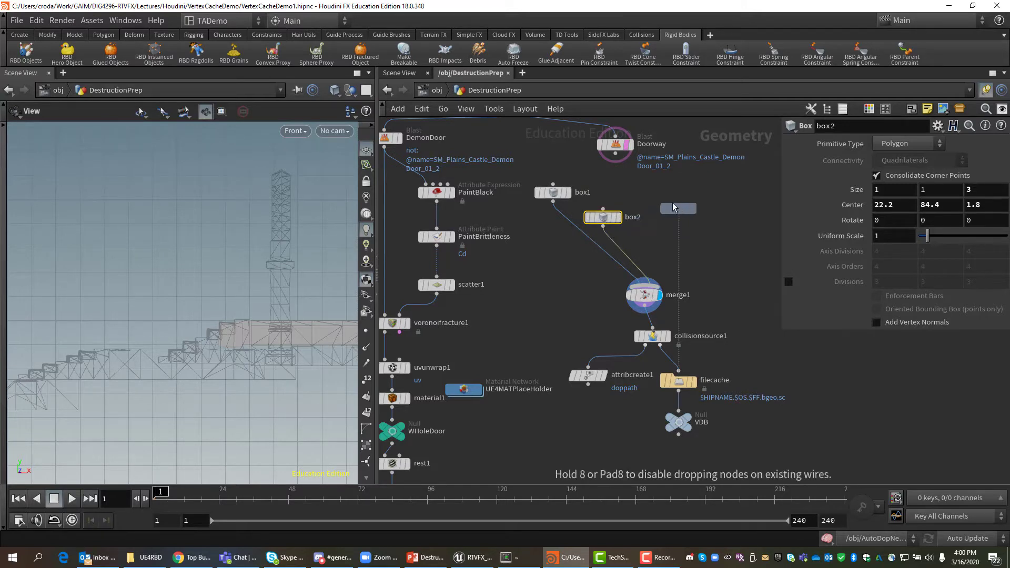
{"action": "key", "text": "ctrl+c"}
{"action": "key", "text": "ctrl+v"}
{"action": "left_click_drag", "start_coordinate": [667, 211], "coordinate": [653, 281]}
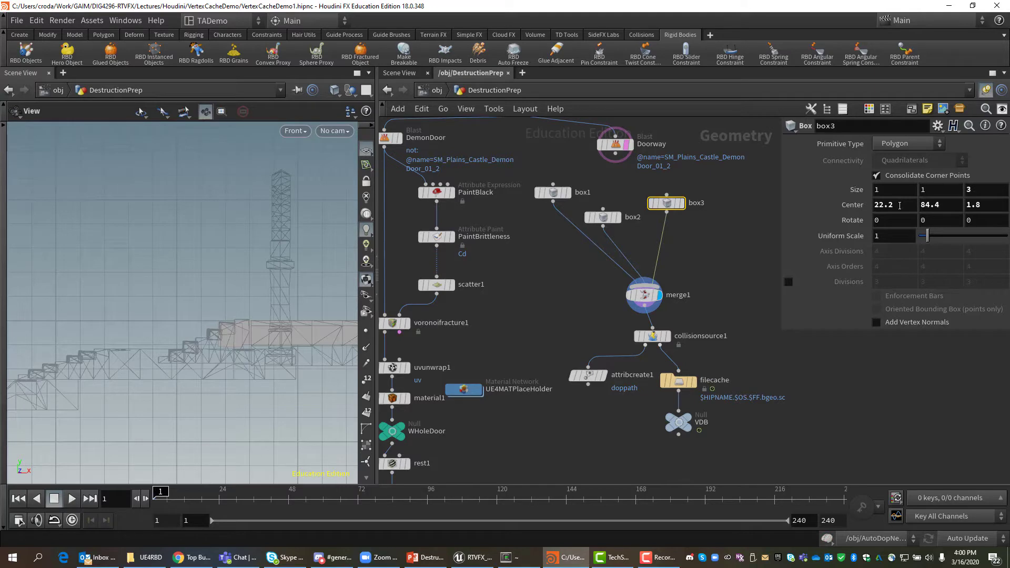
{"action": "middle_click_drag", "start_coordinate": [899, 206], "coordinate": [865, 205]}
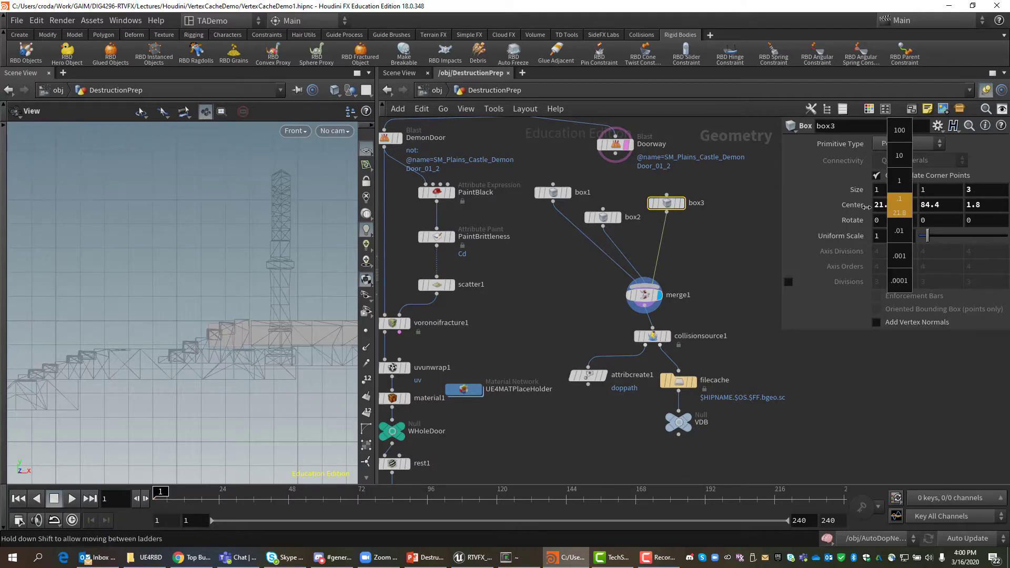
{"action": "middle_click_drag", "start_coordinate": [866, 206], "coordinate": [861, 240]}
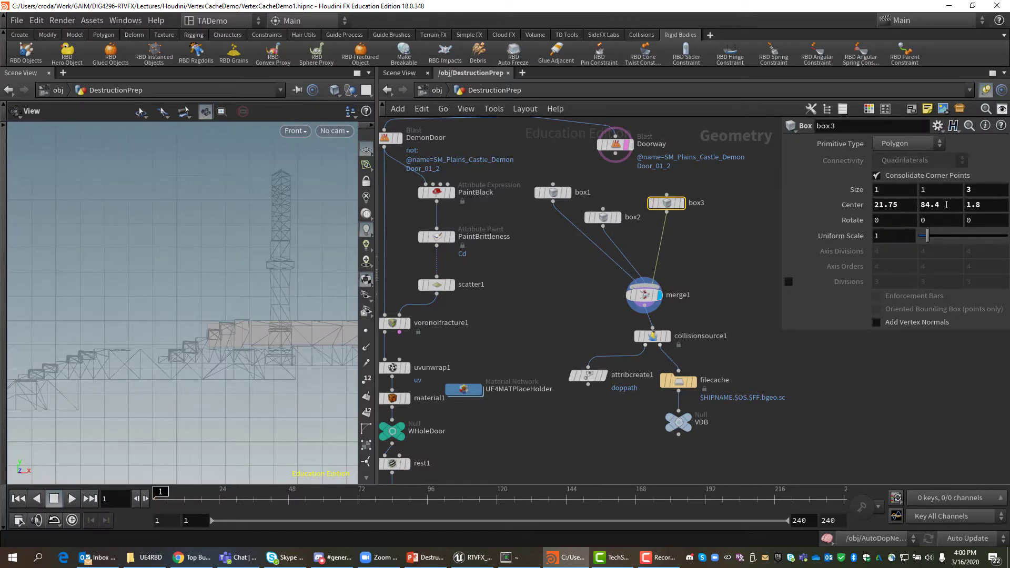
{"action": "middle_click_drag", "start_coordinate": [946, 205], "coordinate": [802, 267]}
Duplicate box3 into the Merge node and move the copy down the stairs to center X 21.28, Y 83.78
{"action": "left_click_drag", "start_coordinate": [668, 208], "coordinate": [641, 197]}
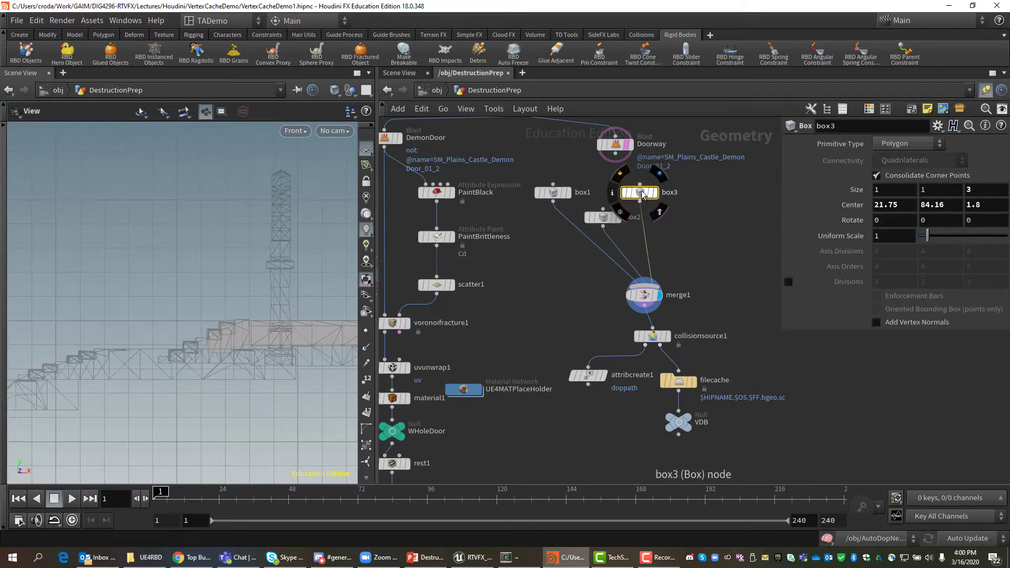
{"action": "left_click_drag", "start_coordinate": [648, 193], "coordinate": [690, 218], "text": "alt"}
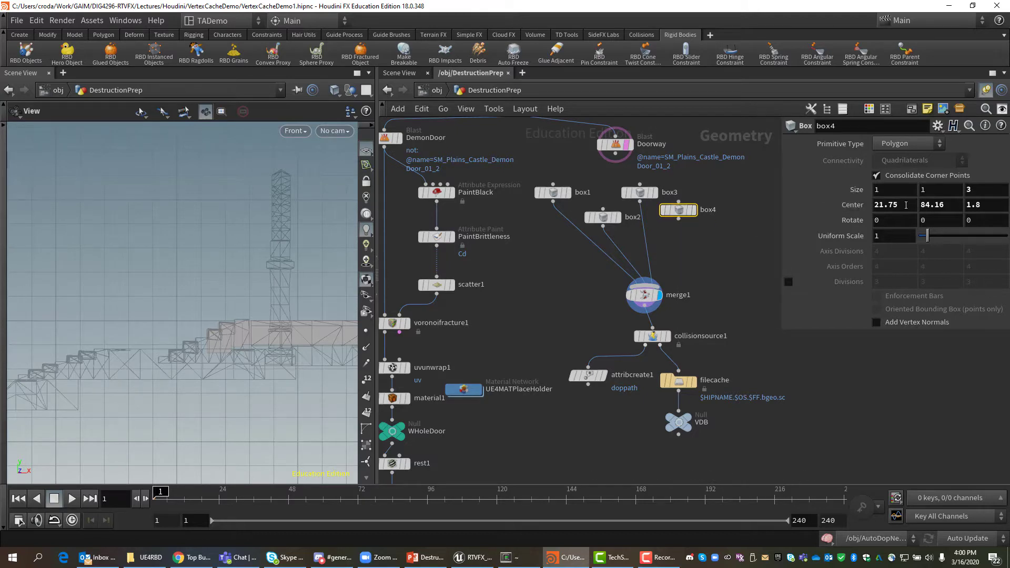
{"action": "middle_click", "coordinate": [906, 204]}
{"action": "middle_click_drag", "start_coordinate": [906, 204], "coordinate": [699, 227]}
{"action": "left_click_drag", "start_coordinate": [678, 219], "coordinate": [645, 284]}
{"action": "middle_click_drag", "start_coordinate": [900, 205], "coordinate": [820, 232]}
{"action": "middle_click_drag", "start_coordinate": [937, 205], "coordinate": [800, 263]}
{"action": "middle_click_drag", "start_coordinate": [744, 281], "coordinate": [712, 287]}
Spread the second, third and fourth box nodes apart above the Merge node to make room for more copies
{"action": "mouse_move", "coordinate": [599, 224]}
{"action": "left_mouse_down"}
{"action": "mouse_move", "coordinate": [584, 224]}
{"action": "mouse_move", "coordinate": [591, 216]}
{"action": "left_mouse_up"}
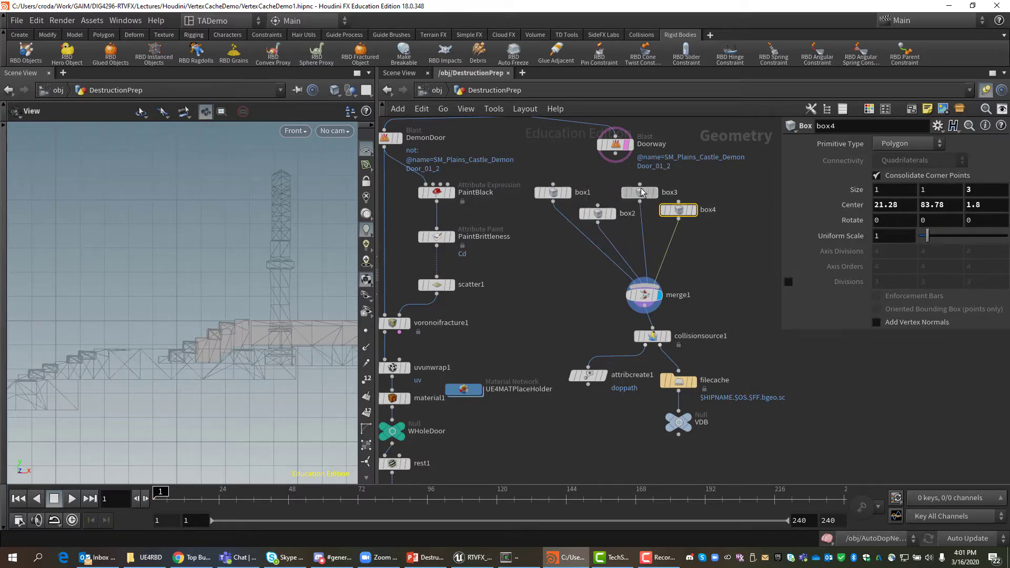
{"action": "left_click_drag", "start_coordinate": [640, 193], "coordinate": [622, 185]}
{"action": "left_click_drag", "start_coordinate": [681, 204], "coordinate": [685, 172]}
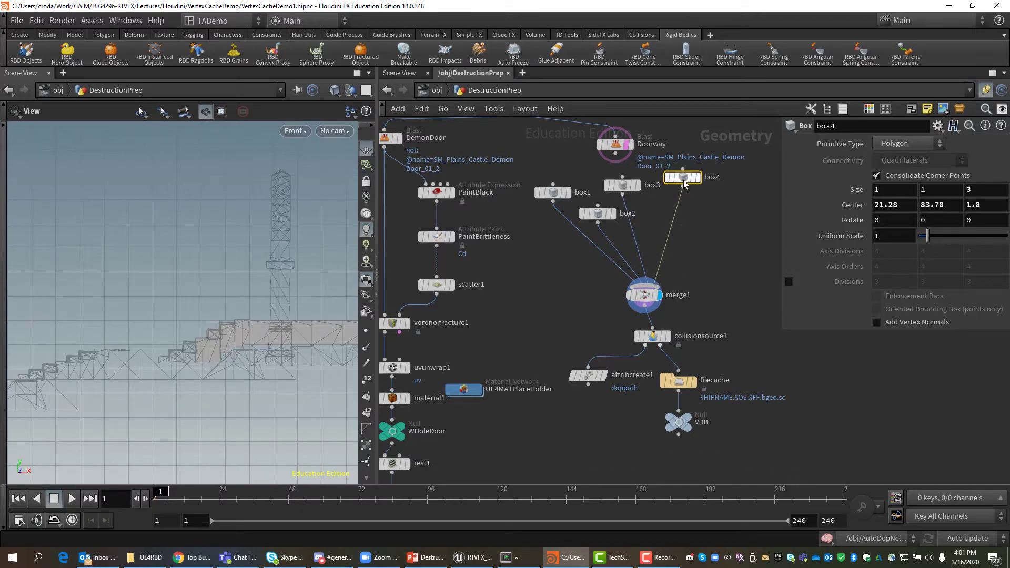
Duplicate box4 into the Merge node and place the copy on the following stair at center X 20.77, Y 83.68
{"action": "mouse_move", "coordinate": [683, 176]}
{"action": "left_click_drag", "start_coordinate": [683, 176], "coordinate": [645, 280], "text": "alt"}
{"action": "middle_click", "coordinate": [903, 206]}
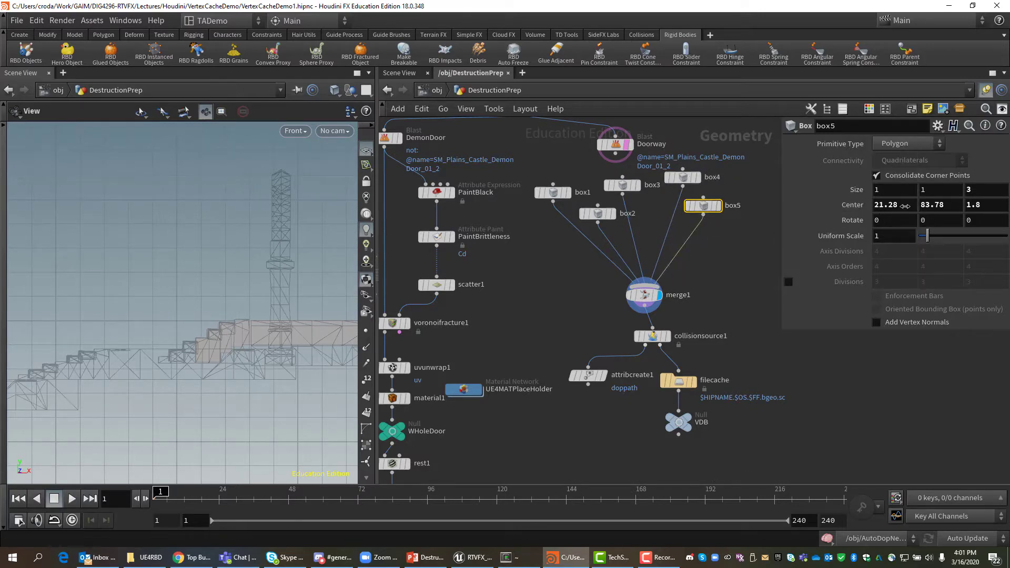
{"action": "middle_click", "coordinate": [905, 209]}
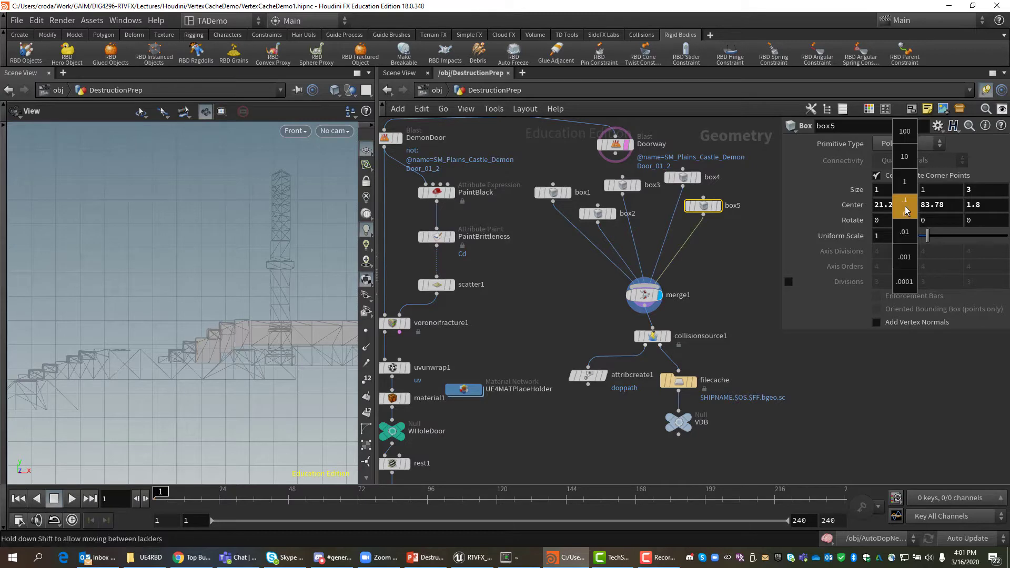
{"action": "middle_click_drag", "start_coordinate": [905, 206], "coordinate": [599, 269]}
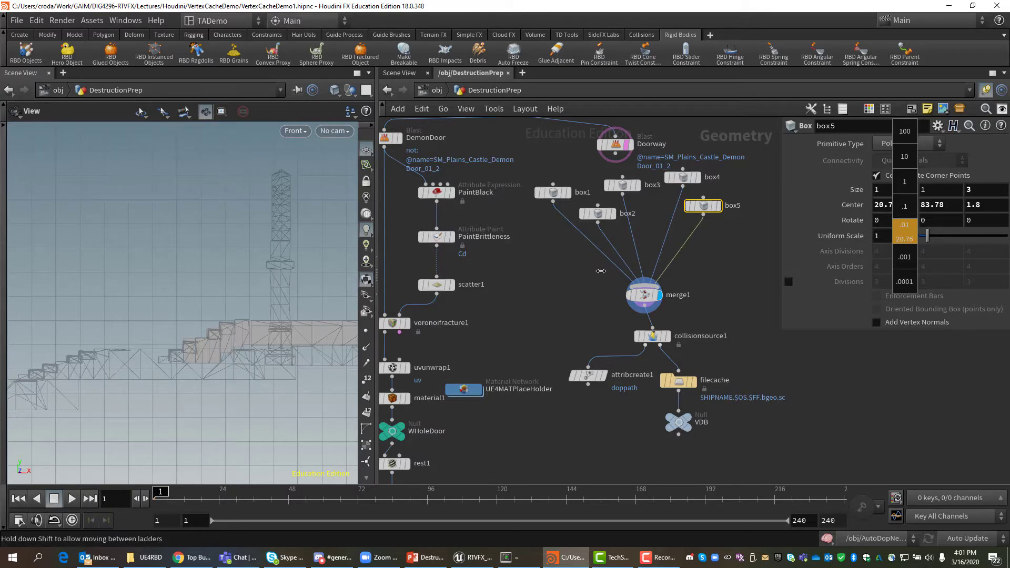
{"action": "middle_click_drag", "start_coordinate": [609, 271], "coordinate": [610, 271]}
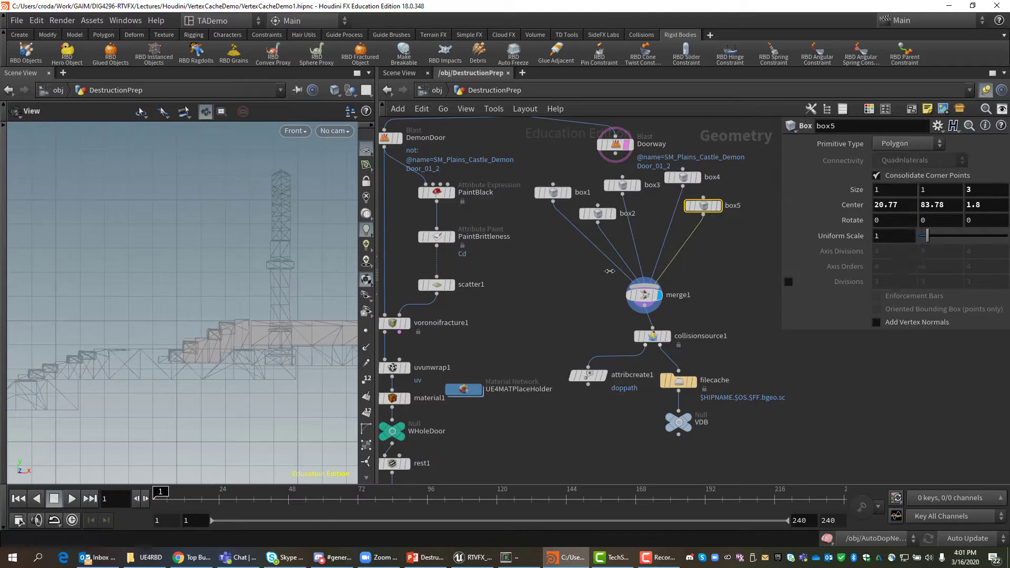
{"action": "middle_click_drag", "start_coordinate": [949, 206], "coordinate": [882, 239]}
Duplicate box5 and wire the copy into the Merge node
{"action": "mouse_move", "coordinate": [705, 208]}
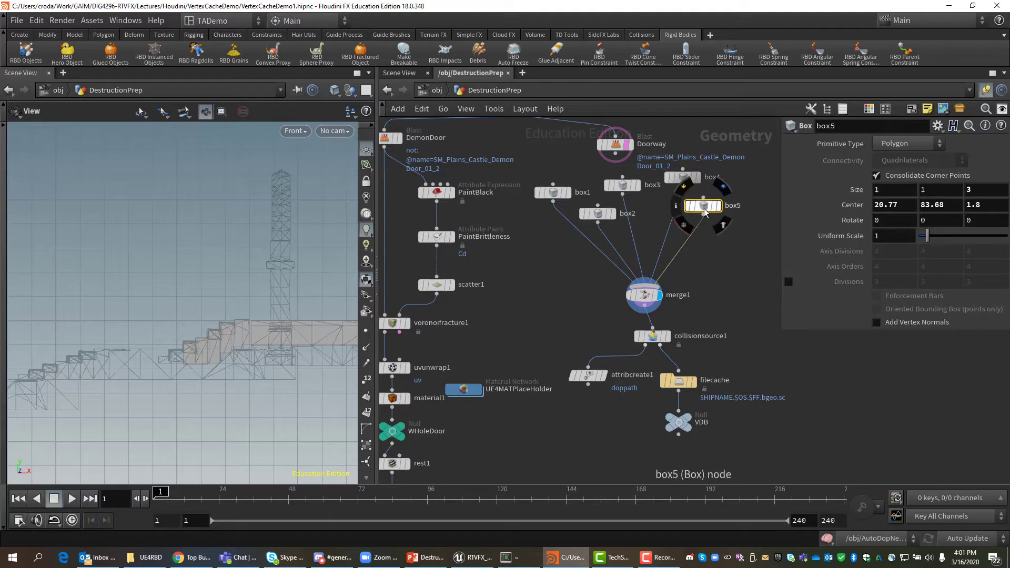
{"action": "left_click_drag", "start_coordinate": [703, 208], "coordinate": [665, 295], "text": "alt"}
{"action": "left_click", "coordinate": [663, 293]}
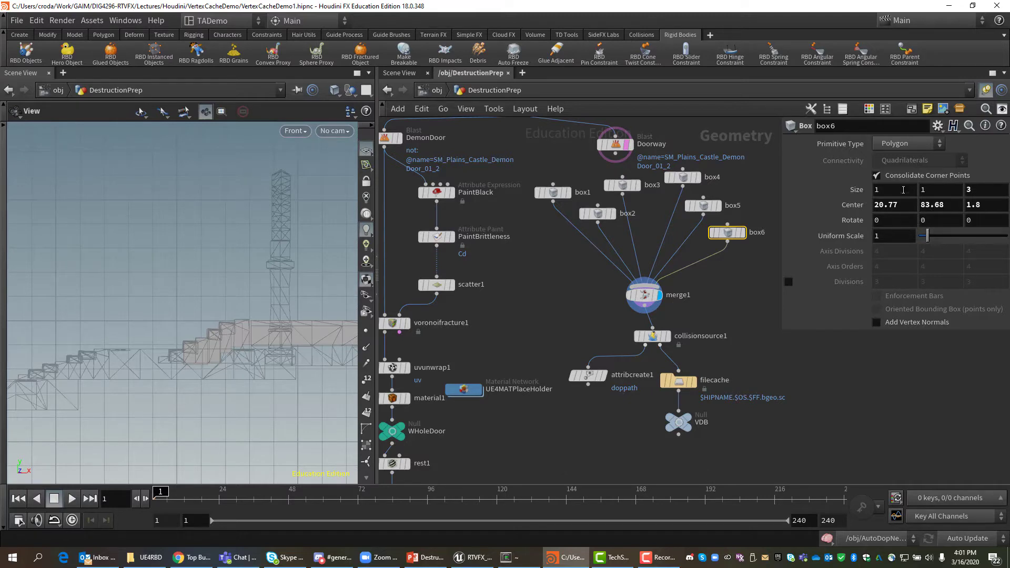
Shape the newest box to cover the lower landing by setting its center Y to 83.33 and X size to 8.4
{"action": "middle_click_drag", "start_coordinate": [938, 203], "coordinate": [784, 241]}
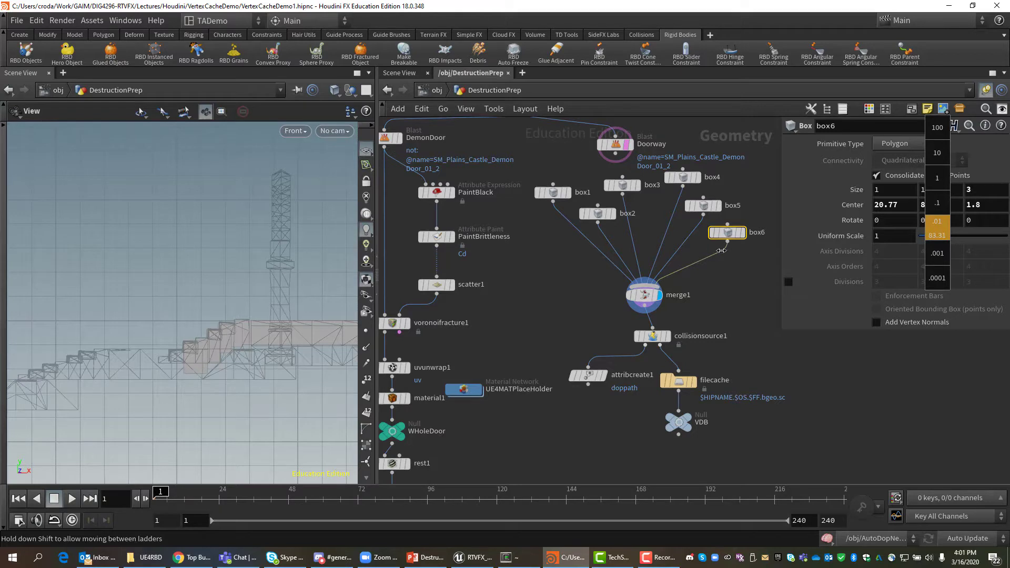
{"action": "middle_click_drag", "start_coordinate": [730, 250], "coordinate": [730, 250]}
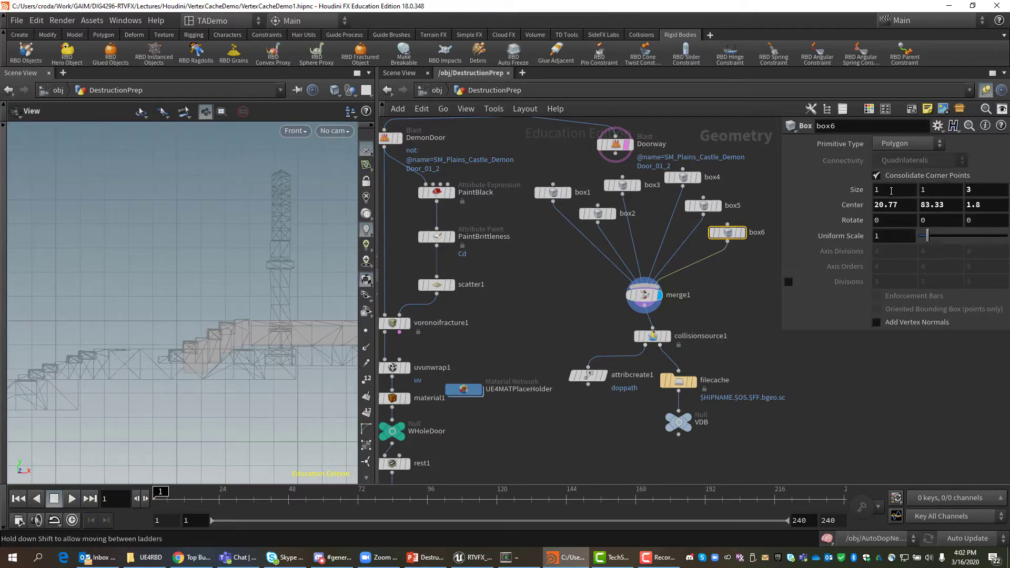
{"action": "middle_click_drag", "start_coordinate": [893, 190], "coordinate": [942, 191]}
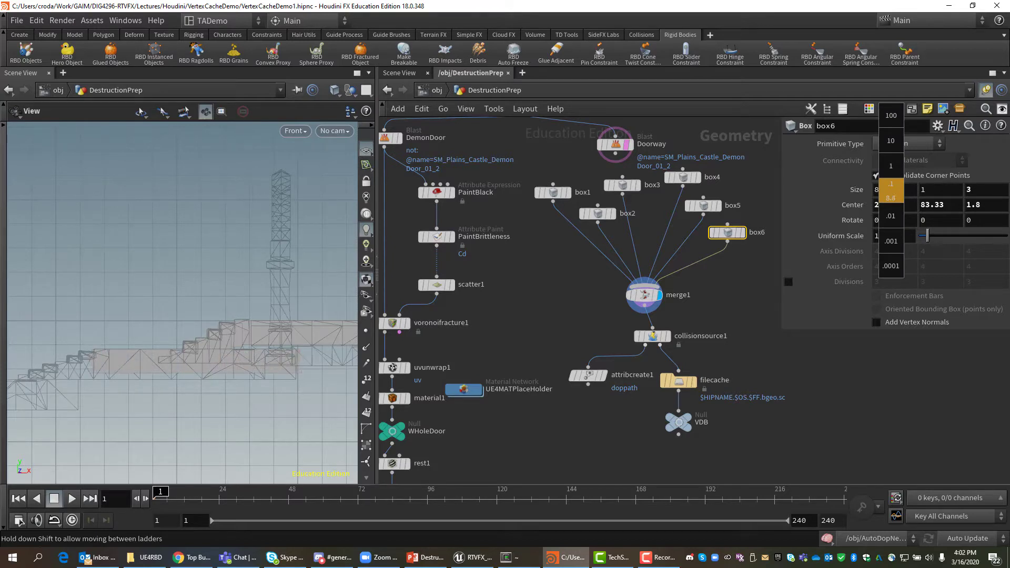
{"action": "middle_click_drag", "start_coordinate": [890, 191], "coordinate": [891, 190]}
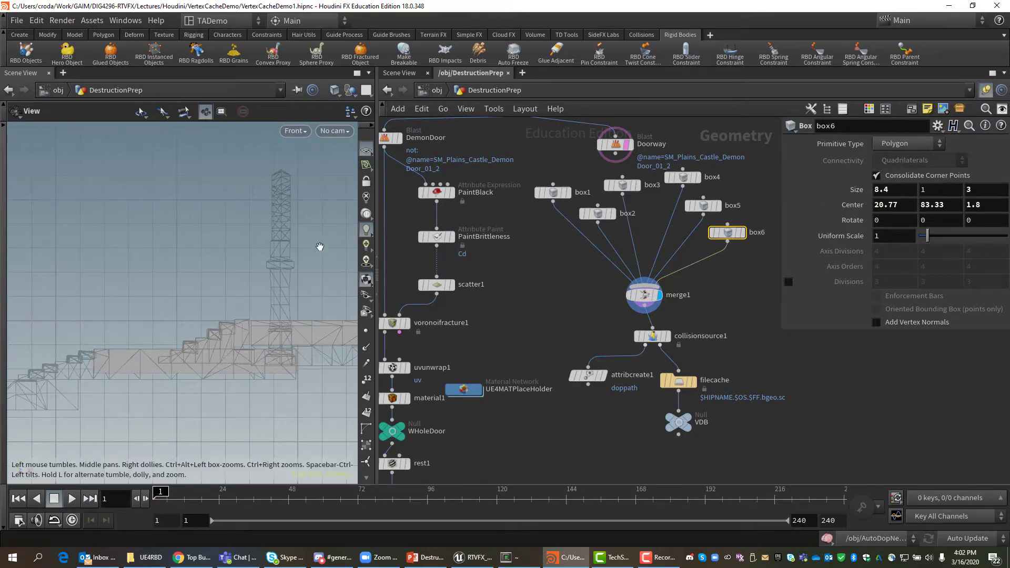
Move the landing box node aside, duplicate box5 again and wire the copy into the Merge node for the lower stairs
{"action": "left_click_drag", "start_coordinate": [728, 232], "coordinate": [752, 174]}
{"action": "mouse_move", "coordinate": [702, 205]}
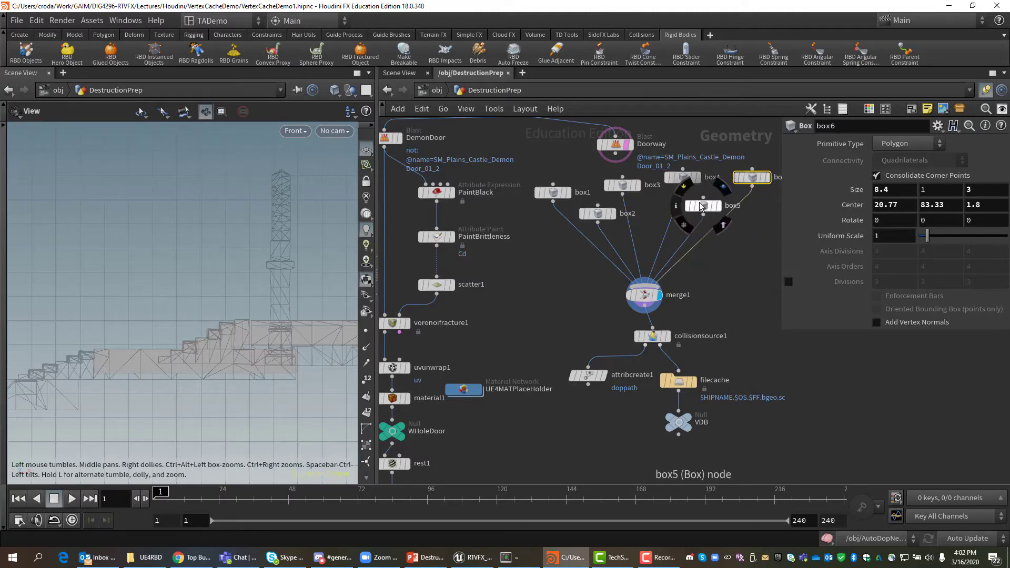
{"action": "left_click_drag", "start_coordinate": [701, 209], "coordinate": [642, 298]}
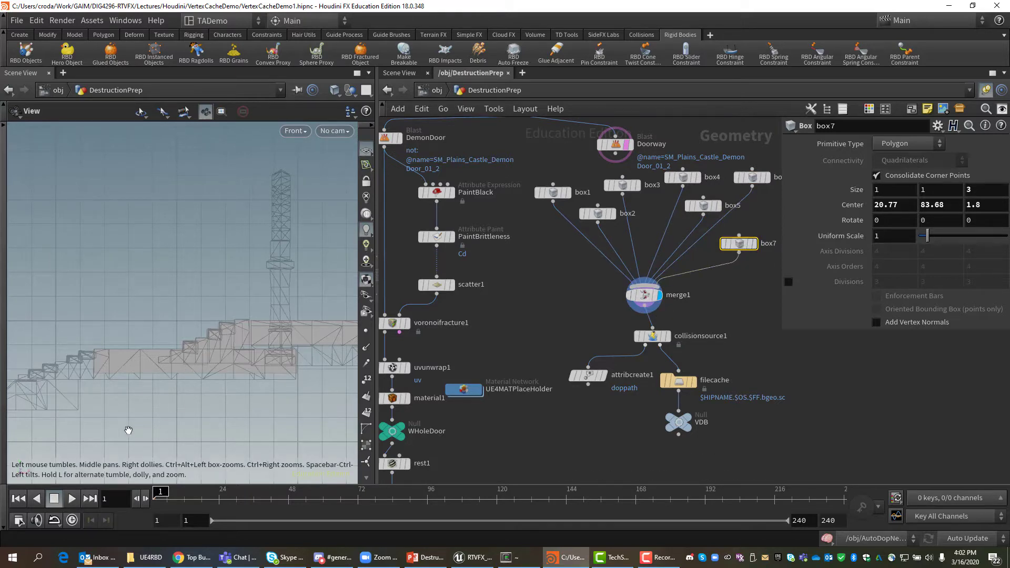
{"action": "middle_click_drag", "start_coordinate": [128, 430], "coordinate": [255, 408]}
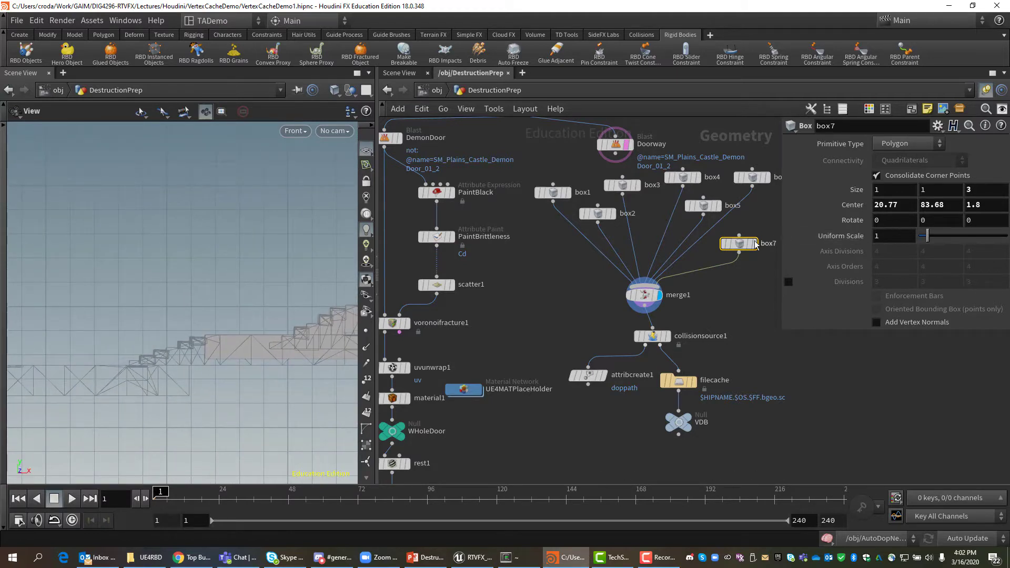
Place box7 over the lower stairs at center X 15.09, Y 82.91 and tilt it with a Z rotation of 16.8
{"action": "left_click_drag", "start_coordinate": [737, 246], "coordinate": [726, 244]}
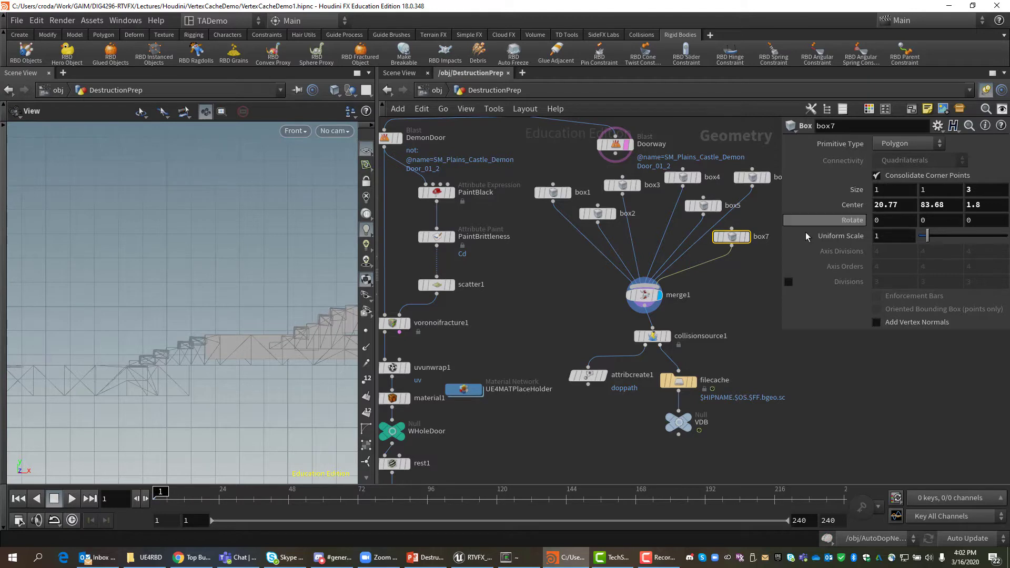
{"action": "middle_click_drag", "start_coordinate": [900, 235], "coordinate": [286, 273]}
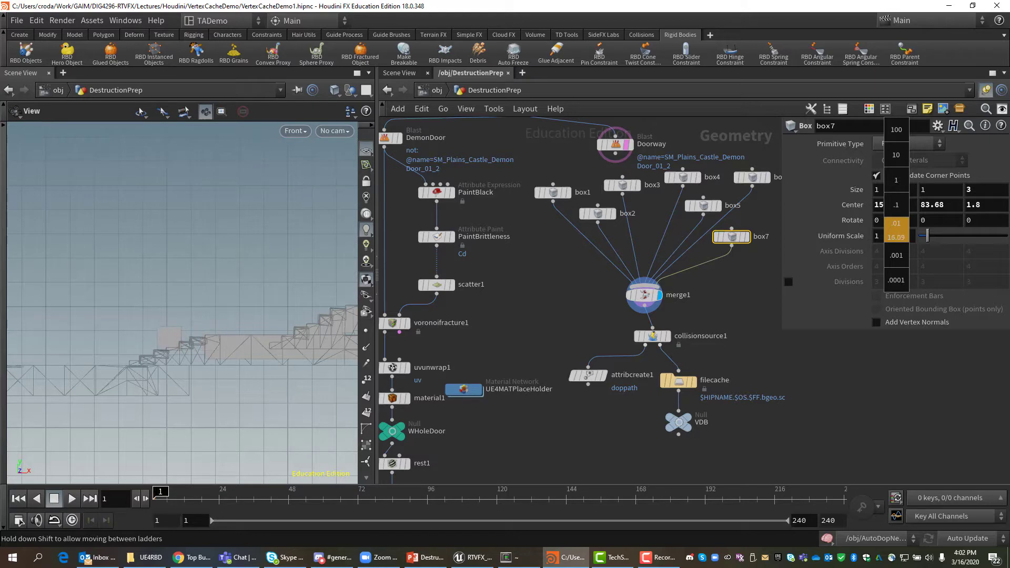
{"action": "middle_click_drag", "start_coordinate": [897, 230], "coordinate": [897, 205]}
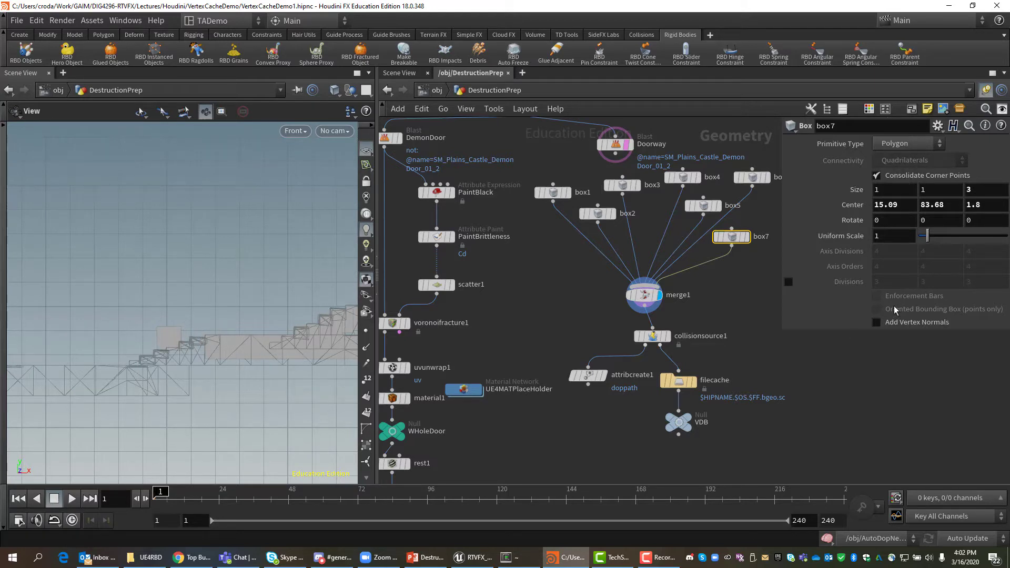
{"action": "middle_click_drag", "start_coordinate": [975, 221], "coordinate": [825, 247]}
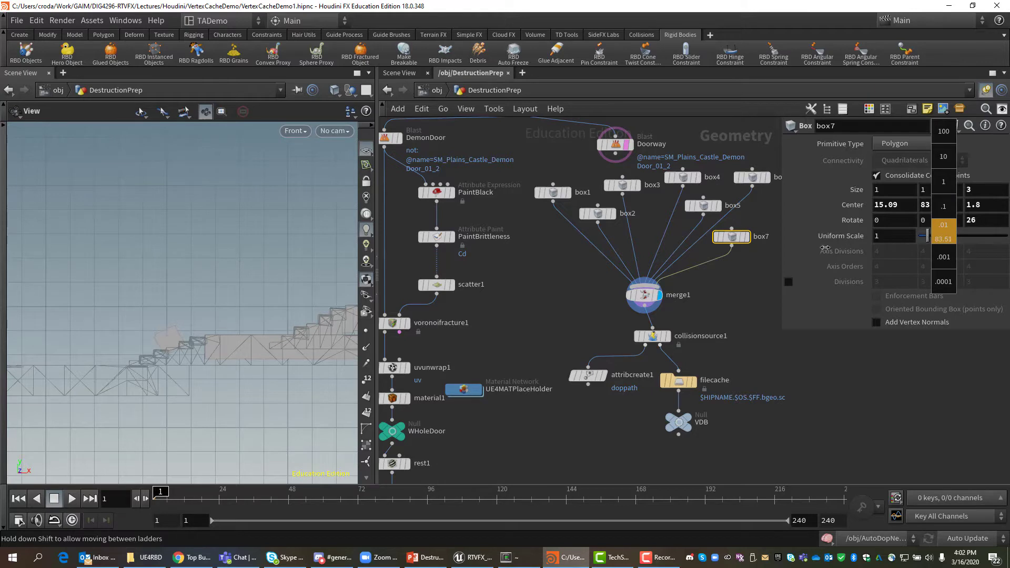
{"action": "middle_click_drag", "start_coordinate": [432, 310], "coordinate": [504, 307]}
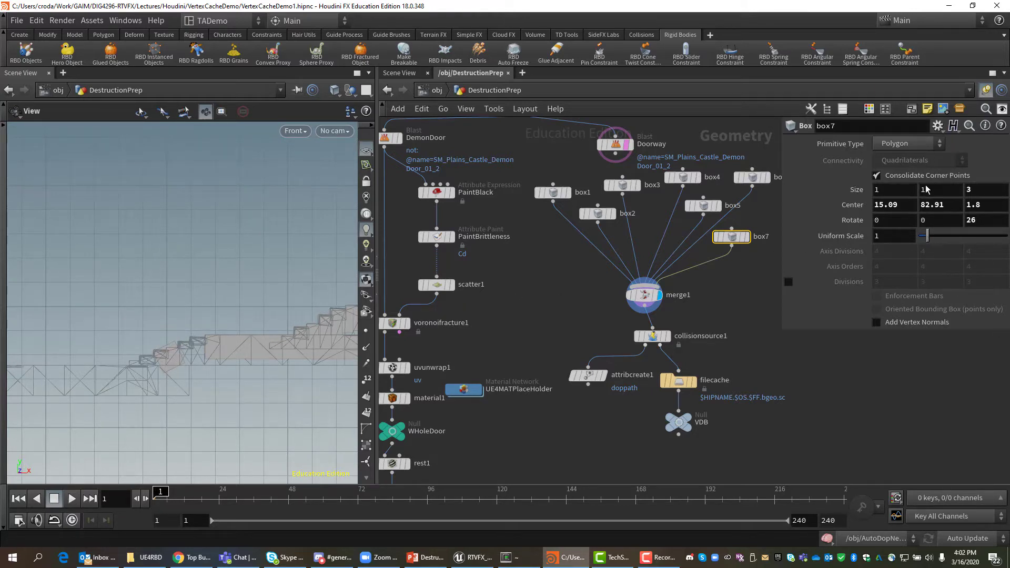
{"action": "middle_click_drag", "start_coordinate": [984, 220], "coordinate": [879, 223]}
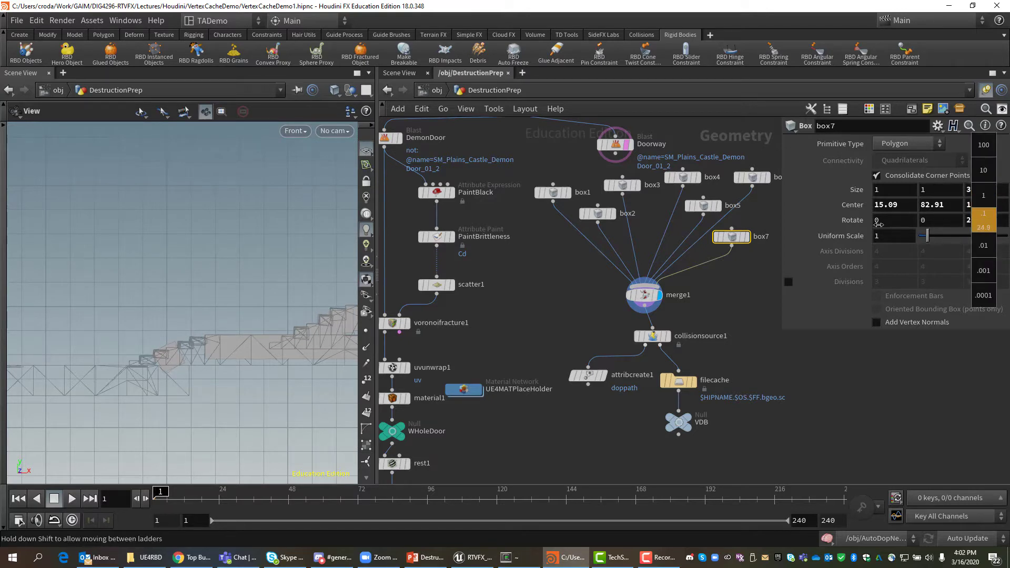
{"action": "middle_click_drag", "start_coordinate": [756, 228], "coordinate": [461, 234]}
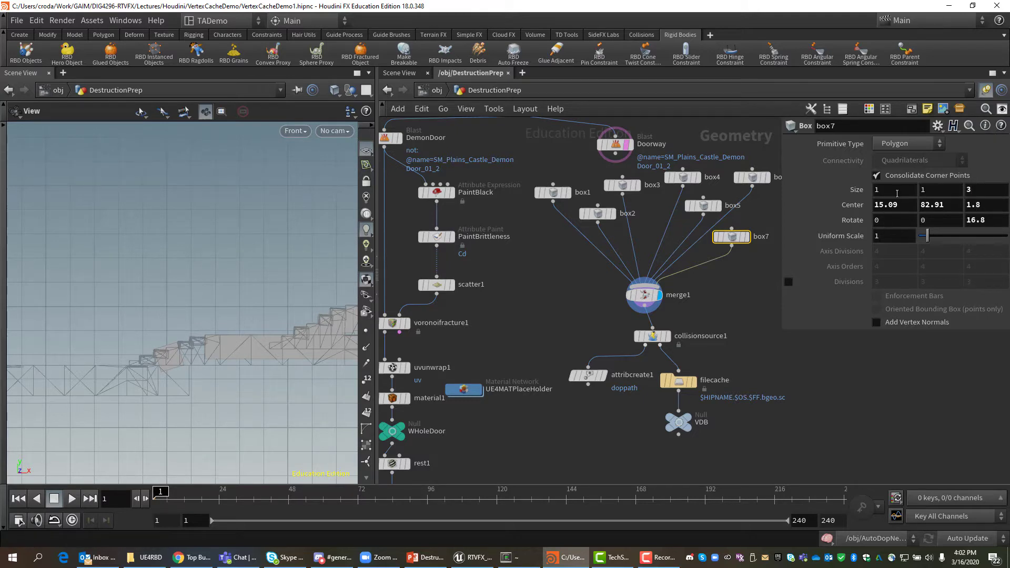
Stretch box7 along the lower stairs to an X size of 4.2 and refine its center to X 14.77, Y 82.78
{"action": "middle_click_drag", "start_coordinate": [897, 193], "coordinate": [1002, 191]}
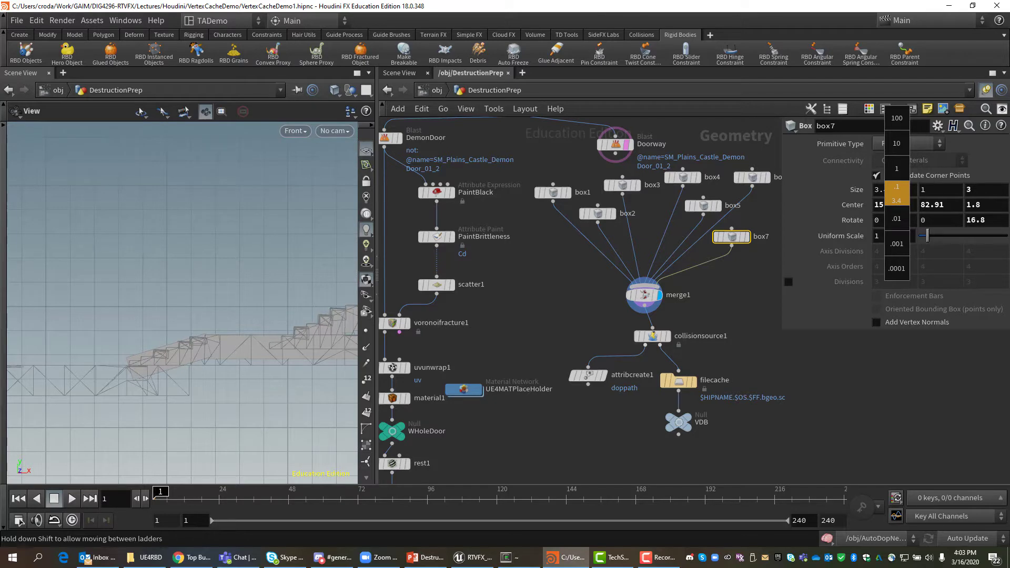
{"action": "middle_click_drag", "start_coordinate": [897, 193], "coordinate": [861, 265]}
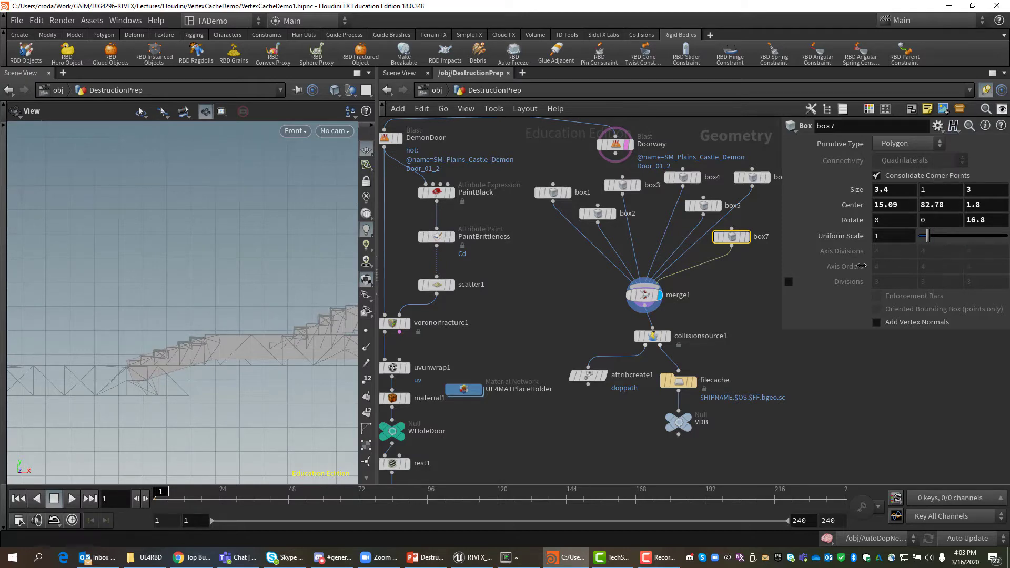
{"action": "middle_click_drag", "start_coordinate": [906, 210], "coordinate": [1006, 212]}
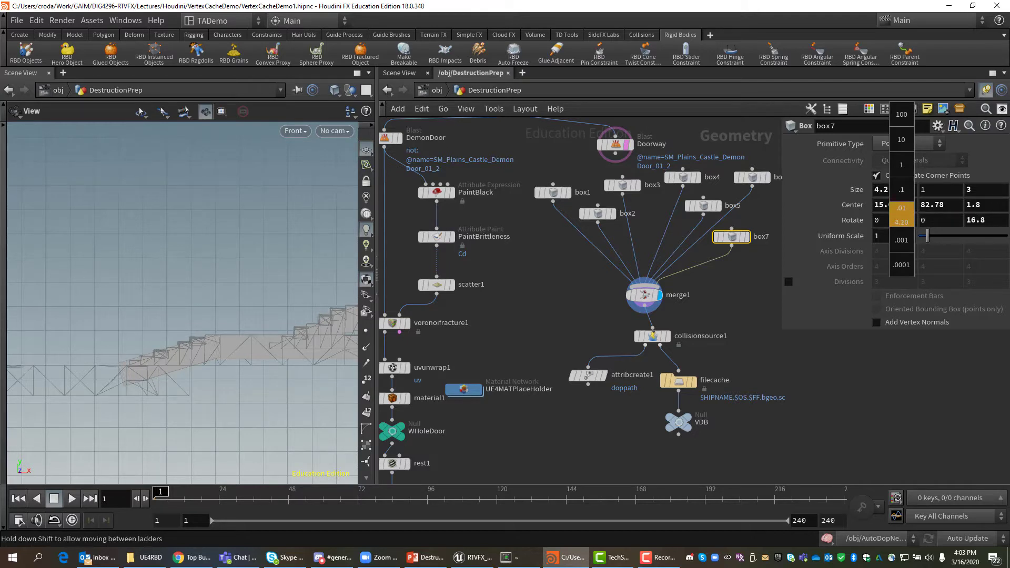
{"action": "middle_click_drag", "start_coordinate": [901, 215], "coordinate": [709, 266]}
Duplicate box6 into the Merge node and place the copy on the lowest platform at center X 12.37, Y 82.08
{"action": "middle_click_drag", "start_coordinate": [180, 413], "coordinate": [271, 373]}
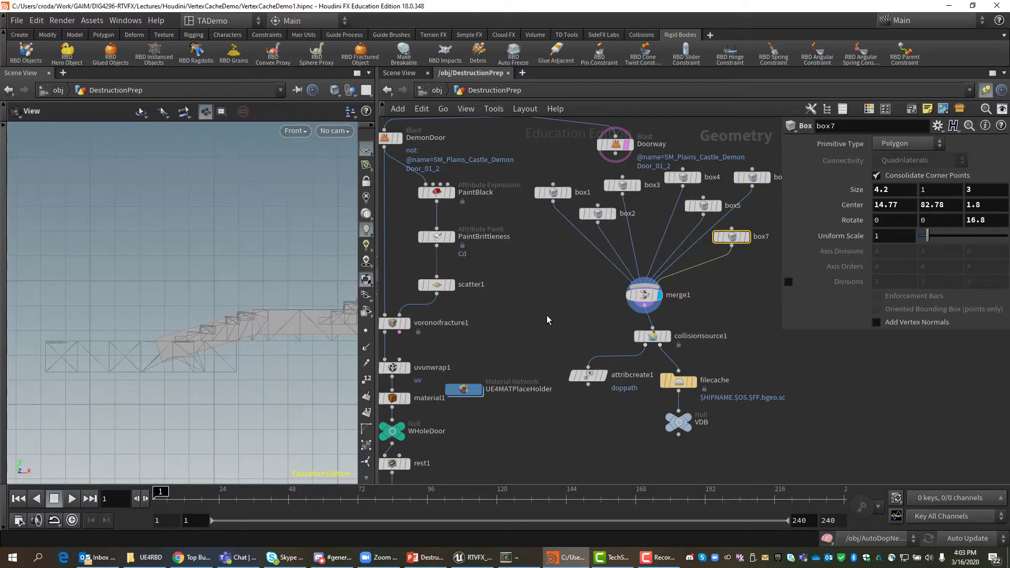
{"action": "mouse_move", "coordinate": [758, 179]}
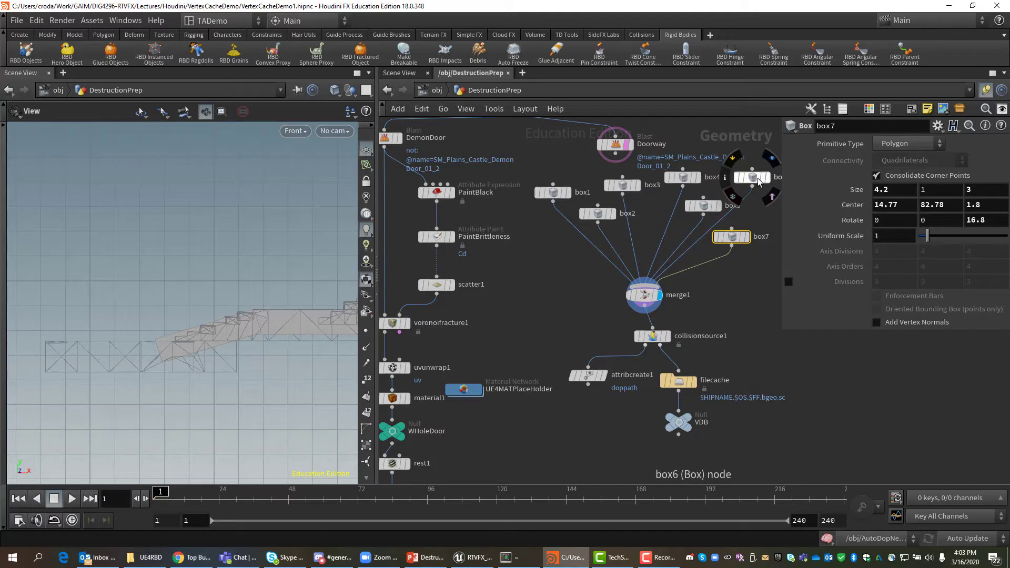
{"action": "left_click_drag", "start_coordinate": [755, 180], "coordinate": [645, 294], "text": "alt"}
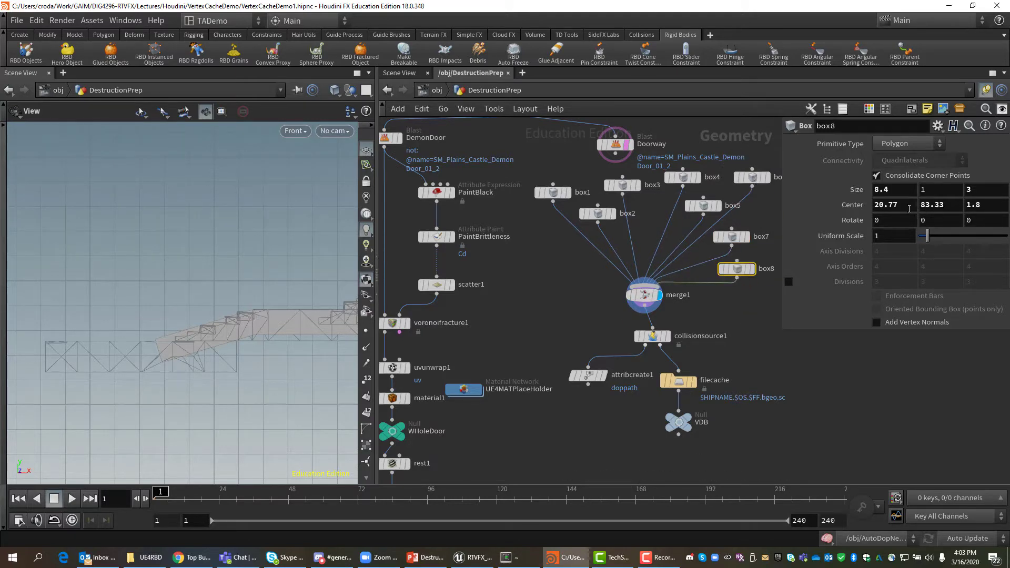
{"action": "middle_click_drag", "start_coordinate": [944, 202], "coordinate": [237, 343]}
{"action": "middle_click_drag", "start_coordinate": [902, 205], "coordinate": [419, 245]}
Switch the viewport to perspective and view the collision boxes from the foot of the stairs toward the arch
{"action": "left_click", "coordinate": [290, 132]}
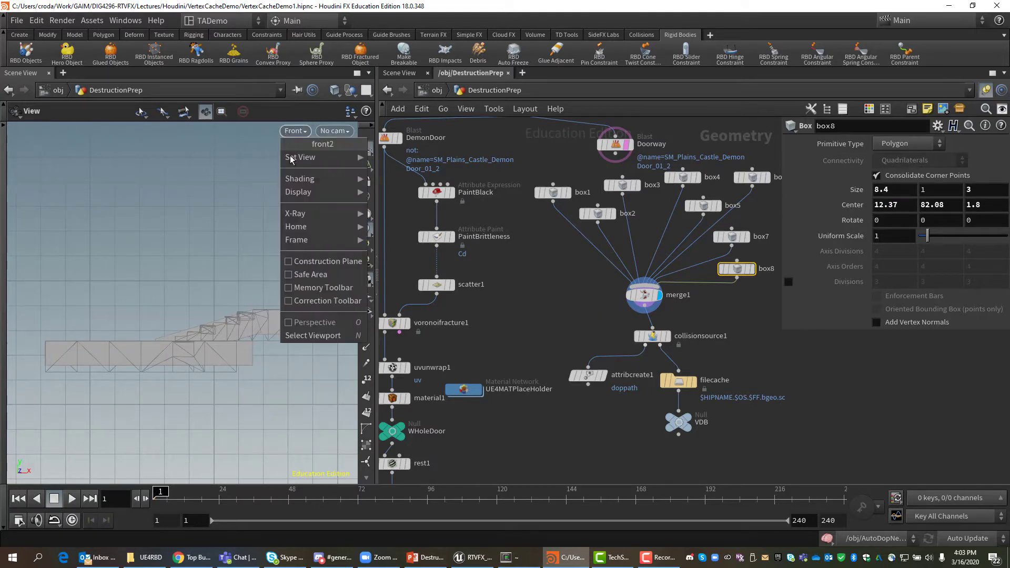
{"action": "mouse_move", "coordinate": [293, 159]}
{"action": "left_click", "coordinate": [405, 158]}
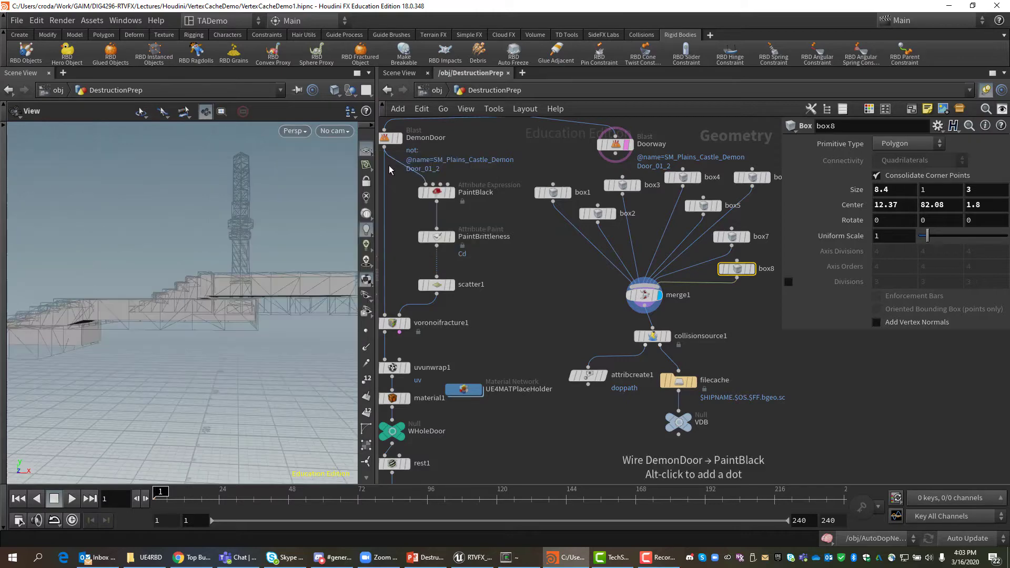
{"action": "left_click_drag", "start_coordinate": [169, 385], "coordinate": [253, 397]}
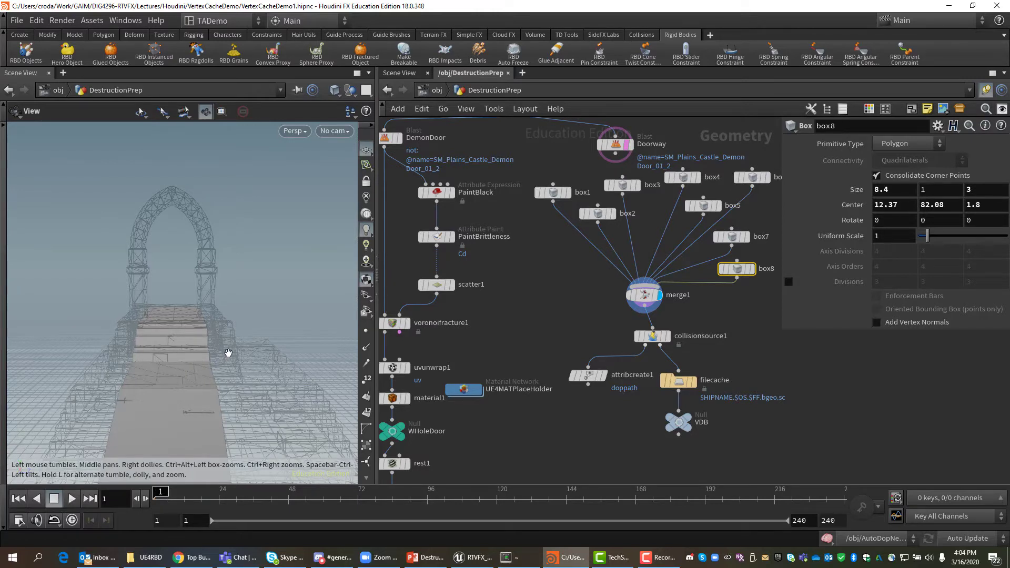
Widen box2 through box8 together to cover the full stairs by setting their Z size to 7.3
{"action": "left_click", "coordinate": [600, 213]}
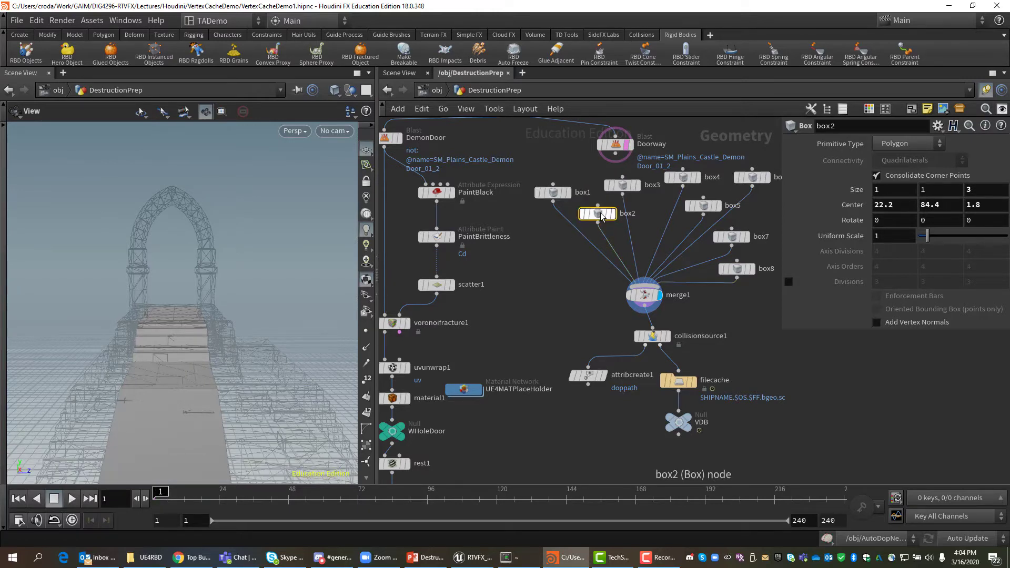
{"action": "left_click", "coordinate": [622, 185], "text": "shift"}
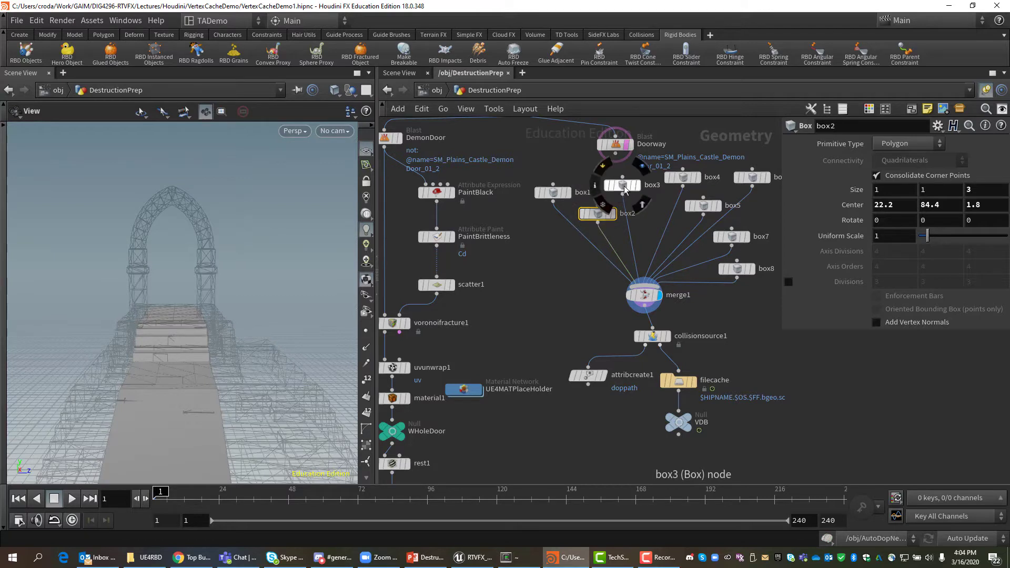
{"action": "left_click", "coordinate": [682, 177], "text": "shift"}
{"action": "left_click", "coordinate": [752, 177], "text": "shift"}
{"action": "left_click", "coordinate": [704, 205], "text": "shift"}
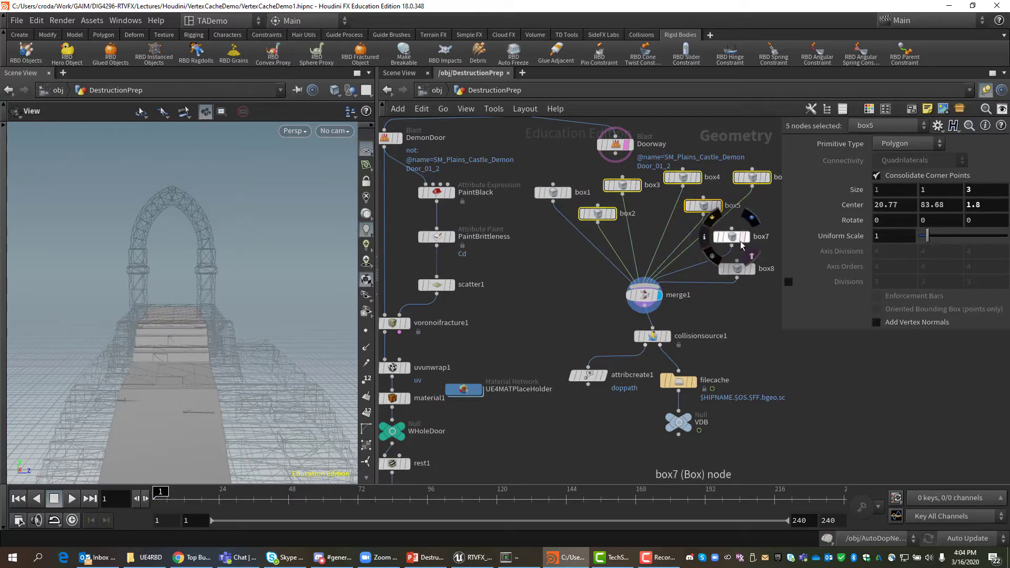
{"action": "left_click", "coordinate": [736, 237], "text": "shift"}
{"action": "left_click", "coordinate": [736, 269], "text": "shift"}
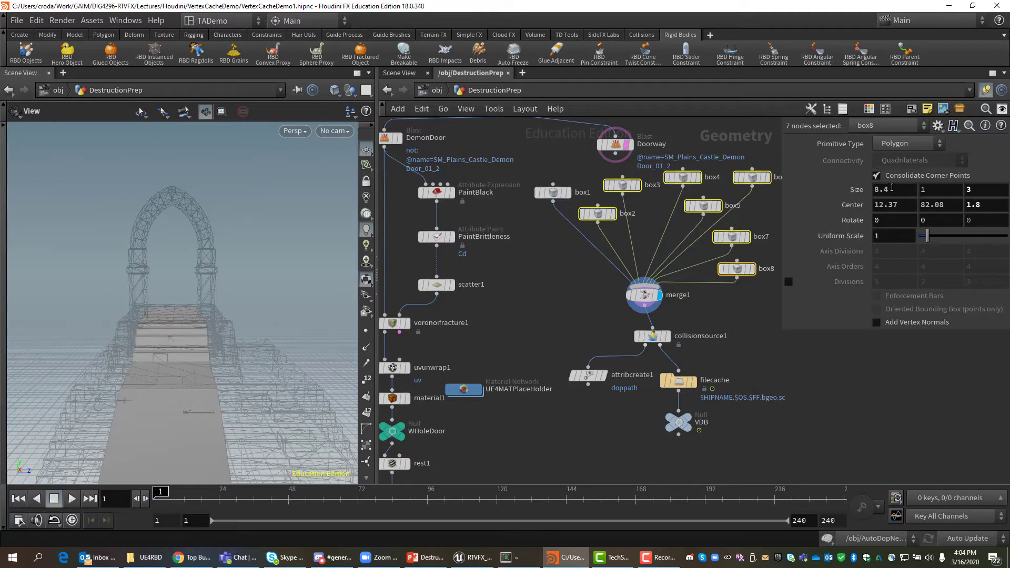
{"action": "mouse_move", "coordinate": [892, 188]}
{"action": "middle_mouse_down"}
{"action": "mouse_move", "coordinate": [970, 188]}
{"action": "mouse_move", "coordinate": [890, 187]}
{"action": "middle_mouse_up"}
{"action": "key", "text": "ctrl+z"}
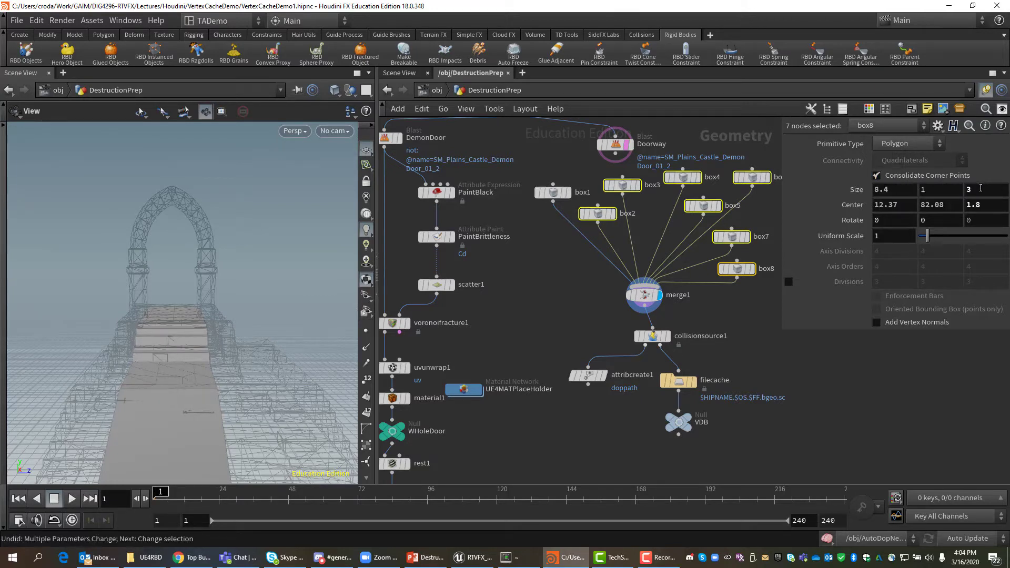
{"action": "middle_click_drag", "start_coordinate": [981, 188], "coordinate": [1009, 189]}
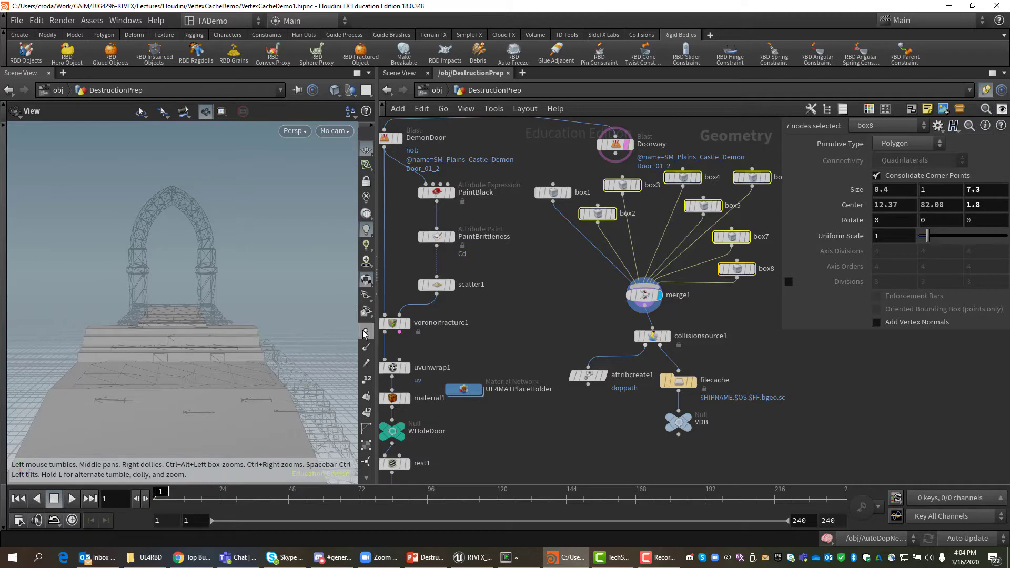
Shift the Doorway node slightly in the network and display the DoorOut output node
{"action": "scroll", "coordinate": [350, 330], "scroll_direction": "down", "scroll_amount": 3}
{"action": "middle_click_drag", "start_coordinate": [323, 377], "coordinate": [168, 363]}
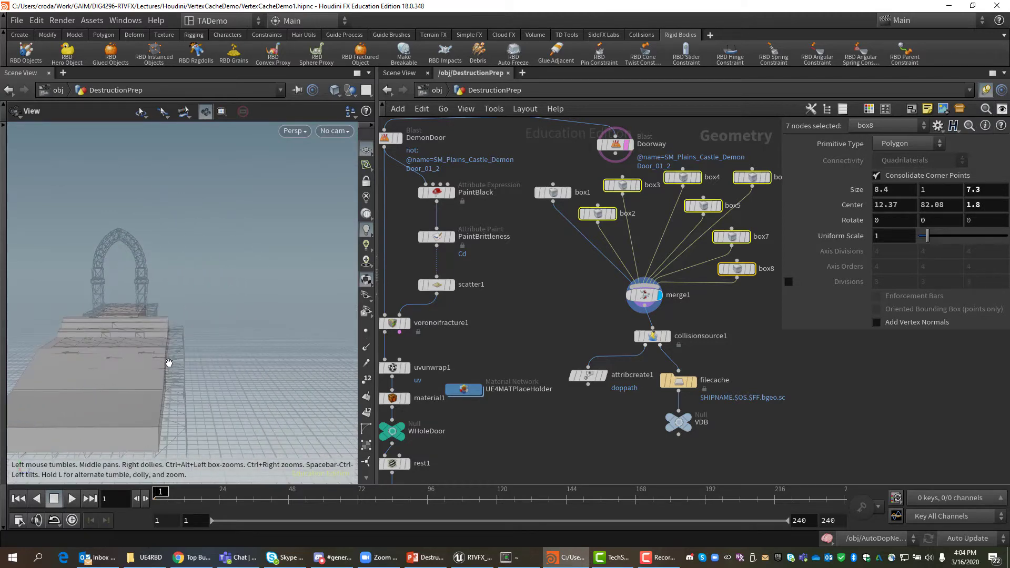
{"action": "mouse_move", "coordinate": [169, 363]}
{"action": "left_mouse_down"}
{"action": "mouse_move", "coordinate": [135, 397]}
{"action": "mouse_move", "coordinate": [86, 381]}
{"action": "mouse_move", "coordinate": [153, 371]}
{"action": "left_mouse_up"}
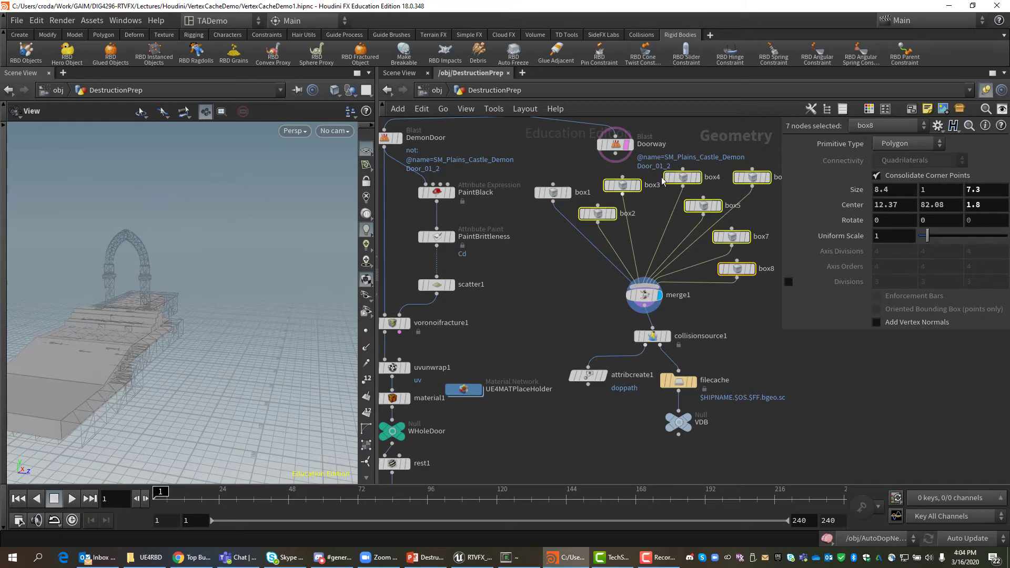
{"action": "left_click_drag", "start_coordinate": [617, 145], "coordinate": [617, 151]}
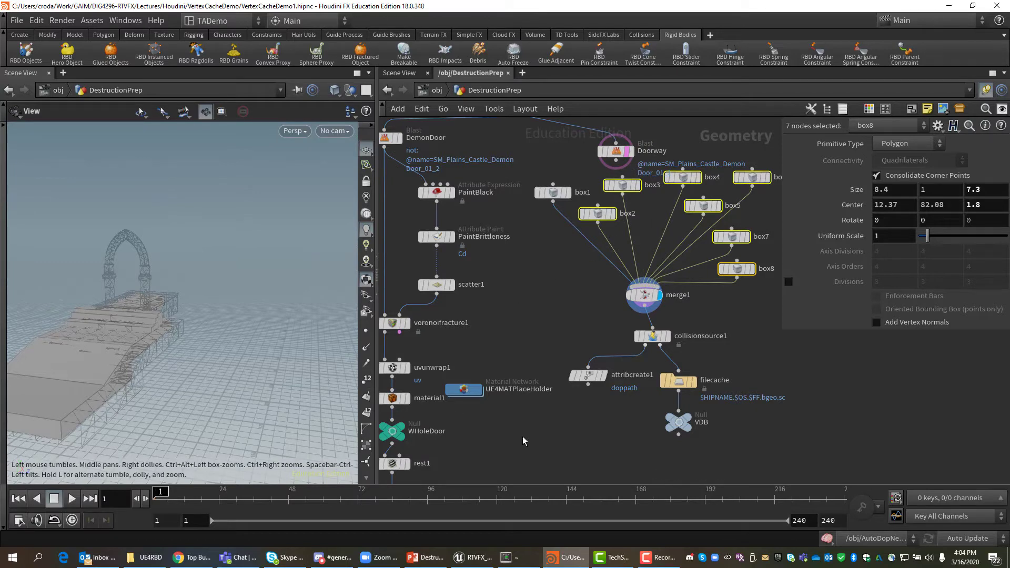
{"action": "middle_click_drag", "start_coordinate": [514, 460], "coordinate": [623, 361]}
{"action": "left_click", "coordinate": [542, 428]}
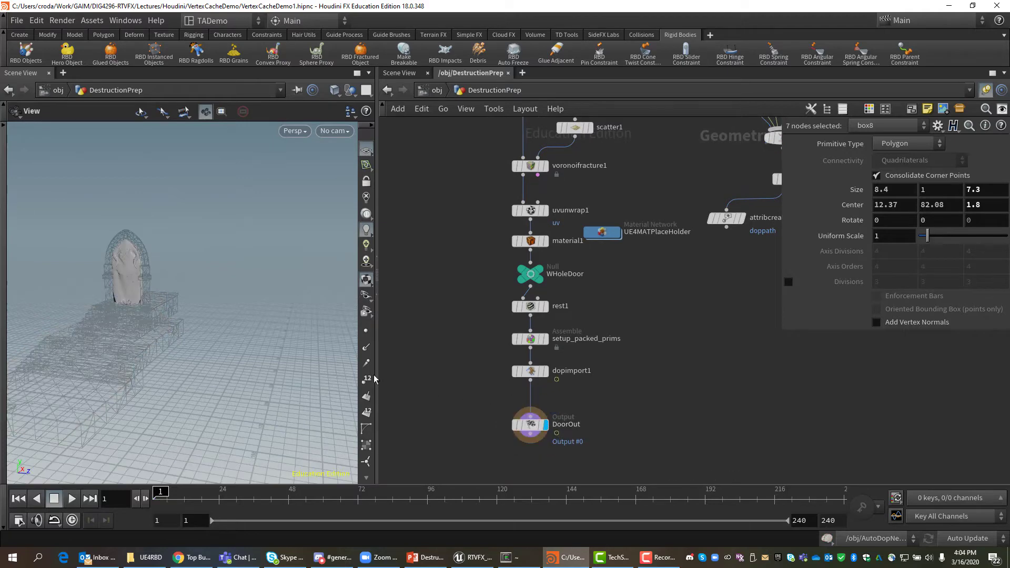
Play the door destruction simulation to about frame 82, inspect the debris on the stairs, and return to frame 1
{"action": "left_click_drag", "start_coordinate": [221, 379], "coordinate": [248, 425]}
{"action": "scroll", "coordinate": [249, 425], "scroll_direction": "up", "scroll_amount": 8}
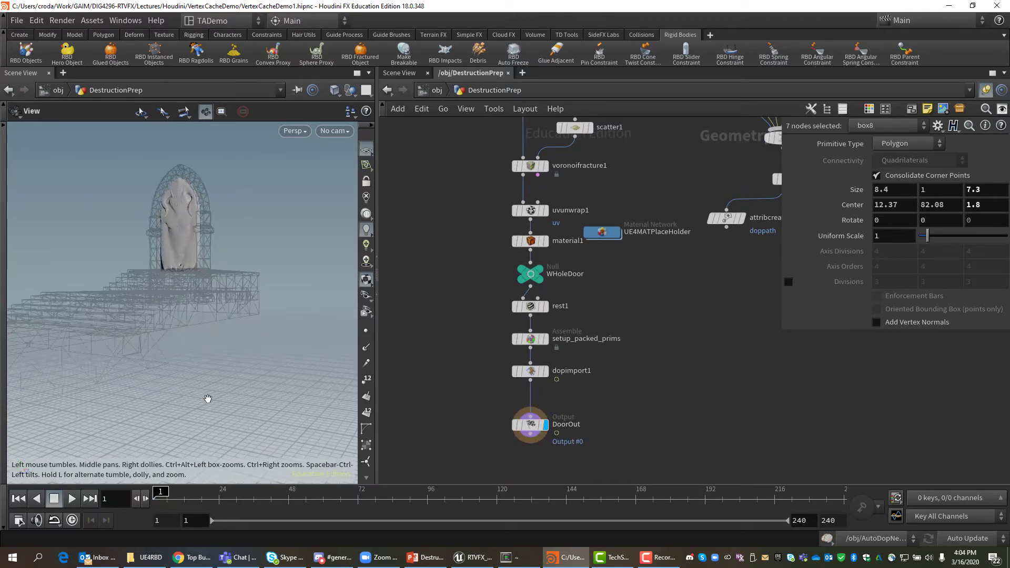
{"action": "left_click_drag", "start_coordinate": [202, 394], "coordinate": [329, 368]}
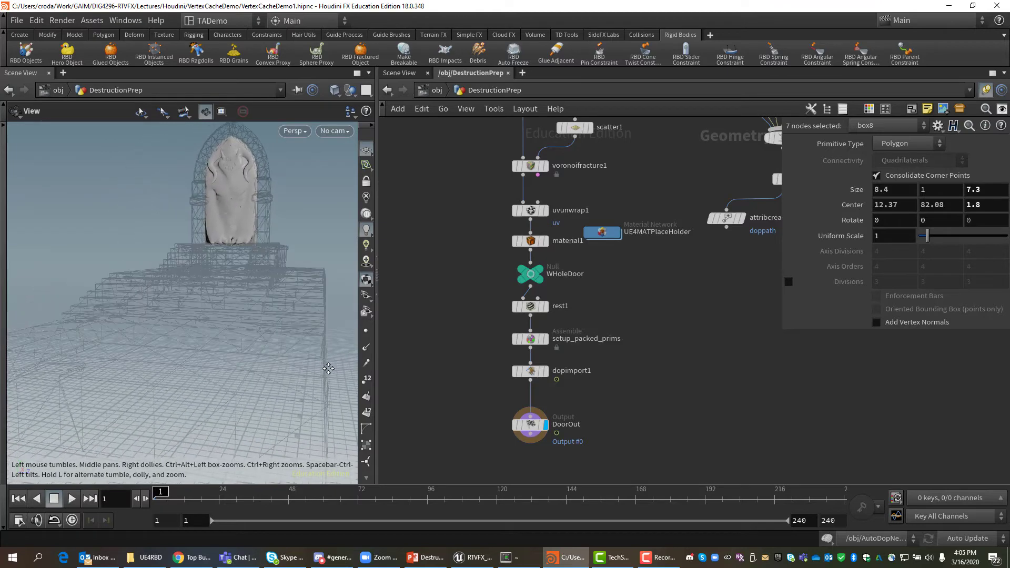
{"action": "left_click", "coordinate": [70, 499]}
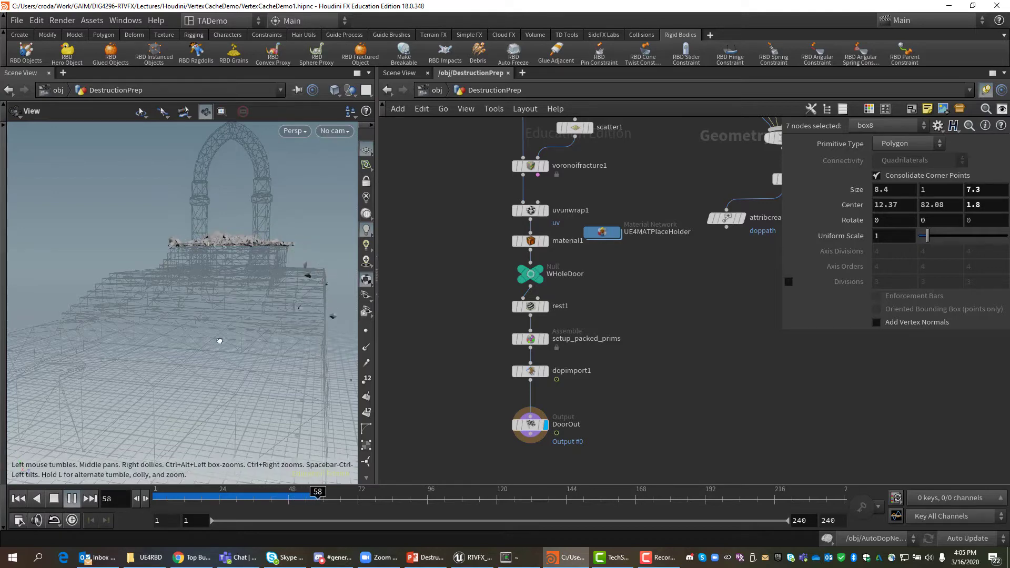
{"action": "left_click_drag", "start_coordinate": [305, 271], "coordinate": [230, 308]}
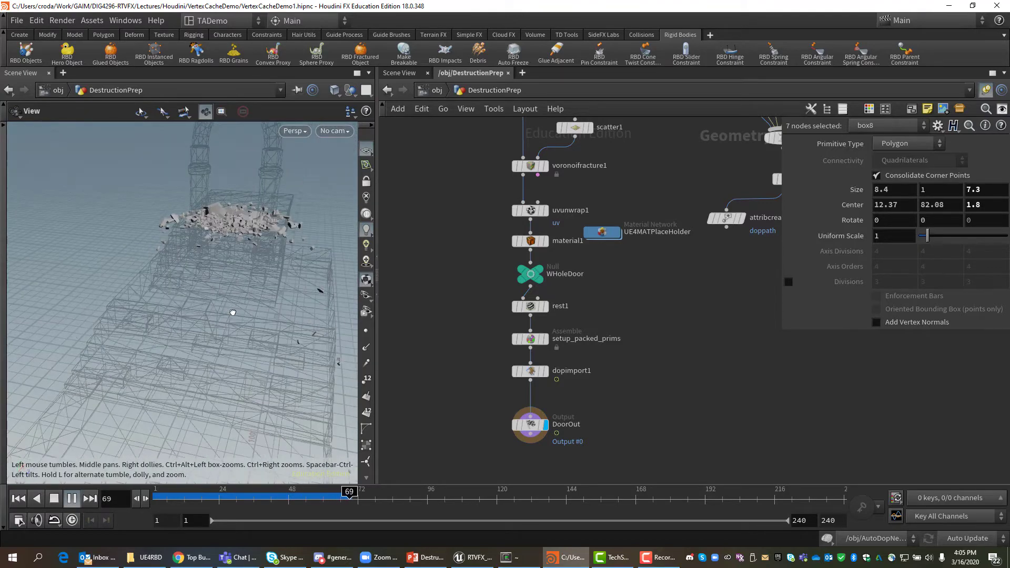
{"action": "left_click", "coordinate": [54, 499]}
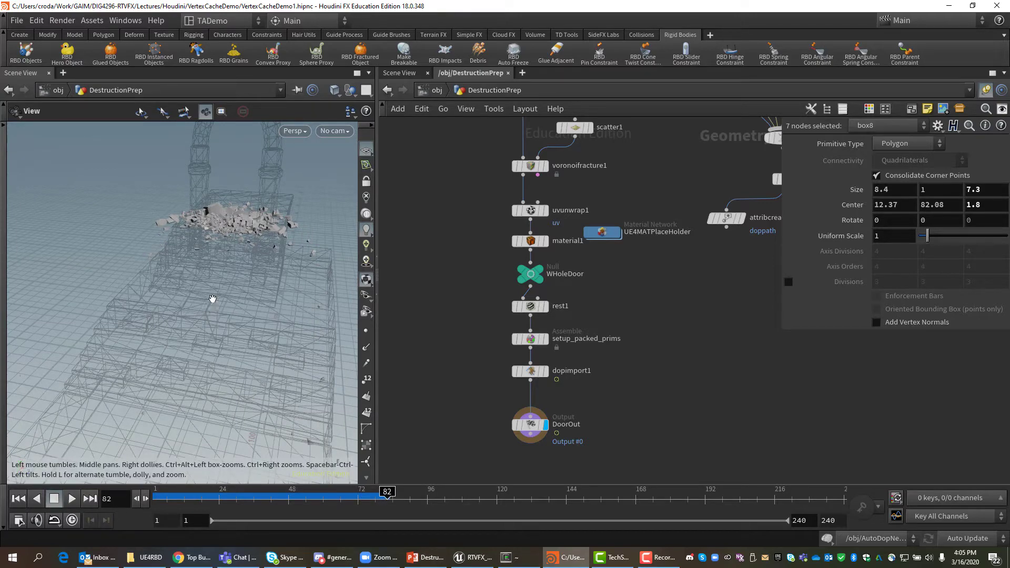
{"action": "left_click", "coordinate": [160, 498]}
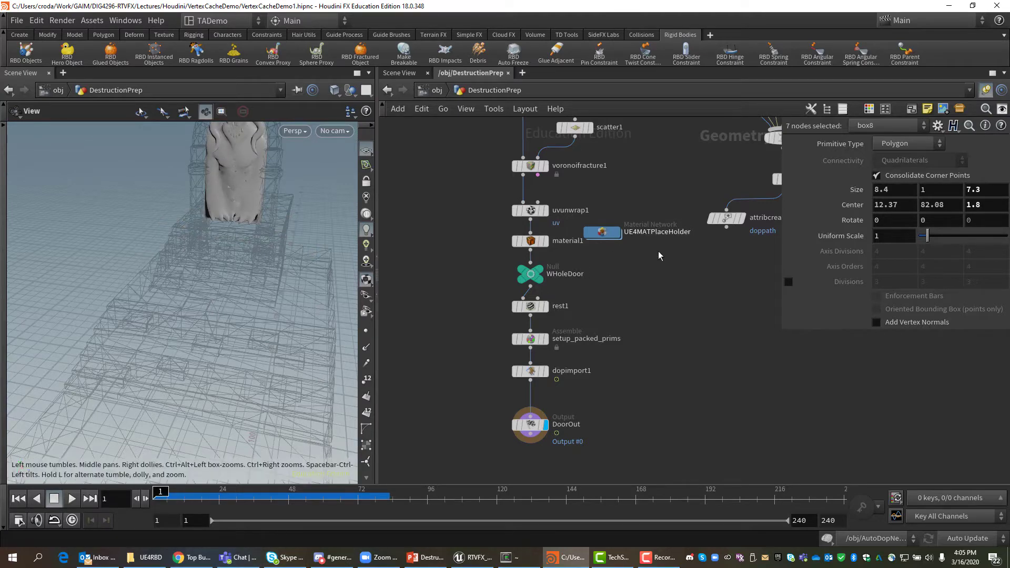
Review the collision and door branches of the network and switch to the PowerPoint presentation
{"action": "middle_click_drag", "start_coordinate": [674, 181], "coordinate": [543, 333]}
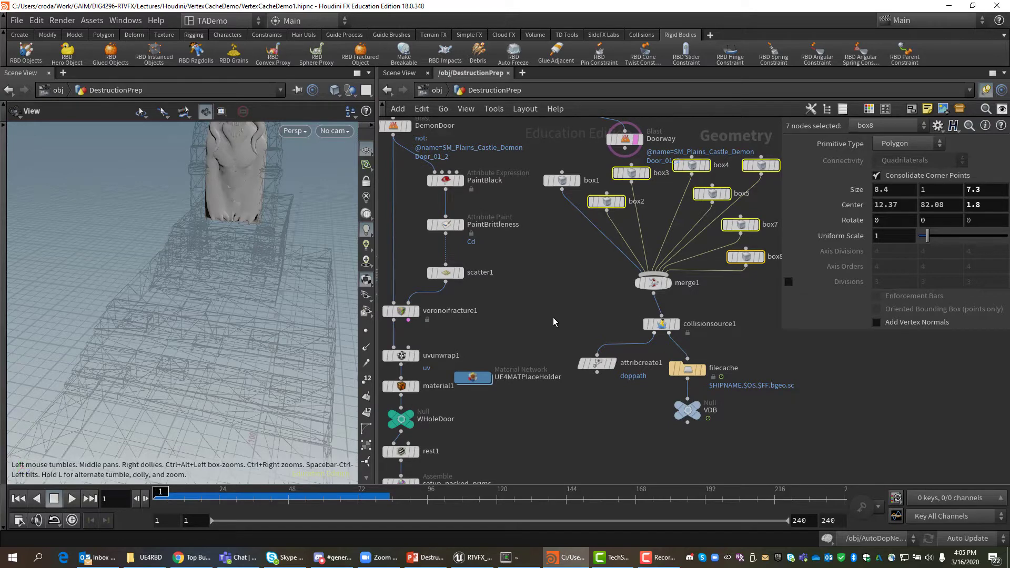
{"action": "middle_click_drag", "start_coordinate": [554, 317], "coordinate": [618, 185]}
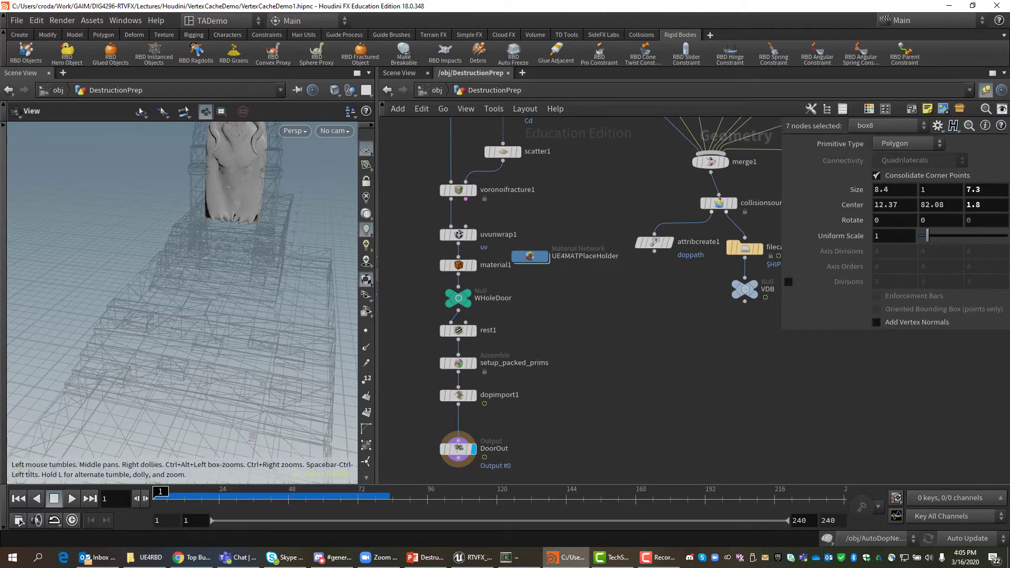
{"action": "key", "text": "alt+Tab"}
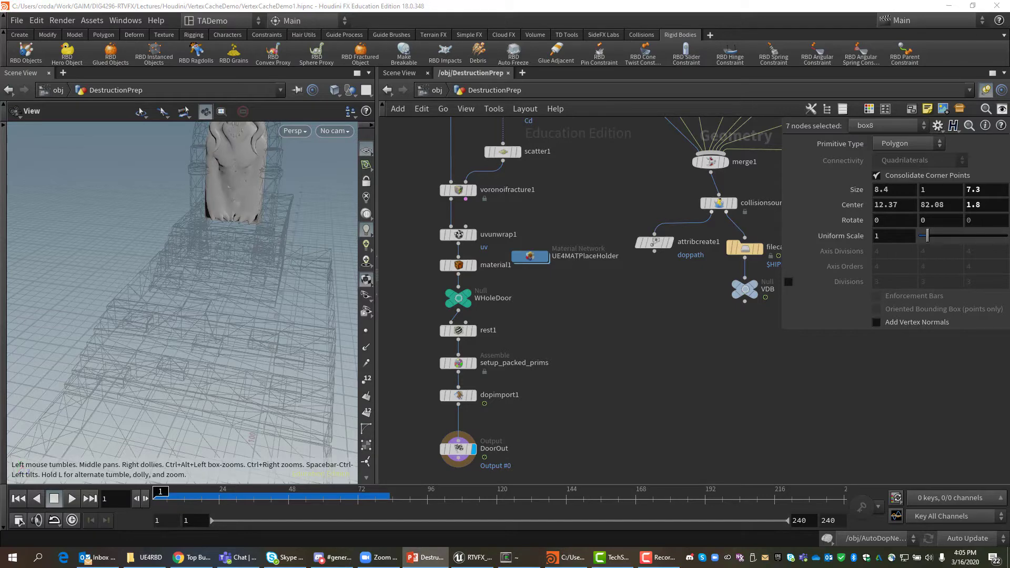
Replay the door simulation to about frame 89, return to frame 1, and switch to the PowerPoint presentation
{"action": "left_click", "coordinate": [19, 500]}
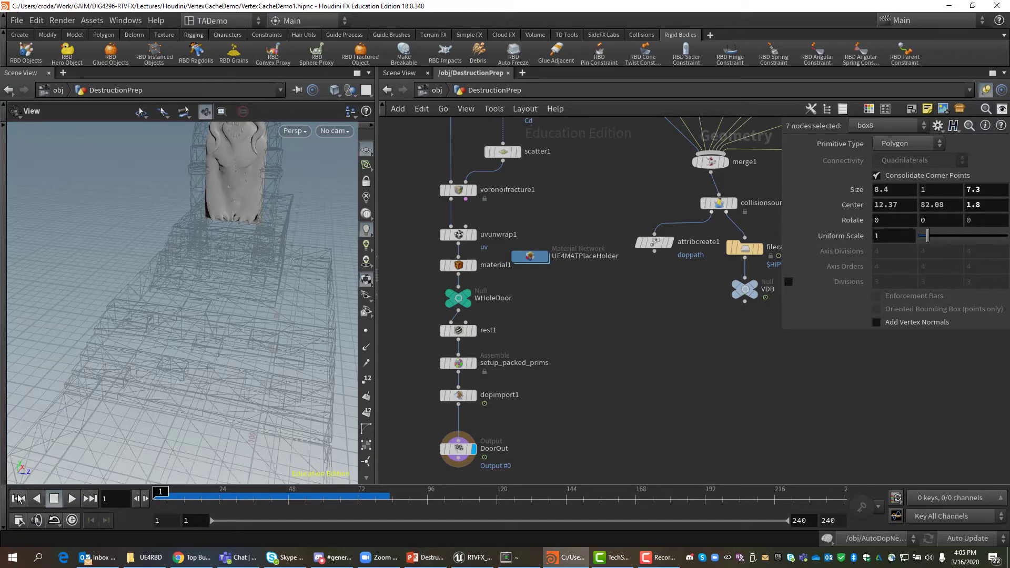
{"action": "left_click", "coordinate": [72, 503]}
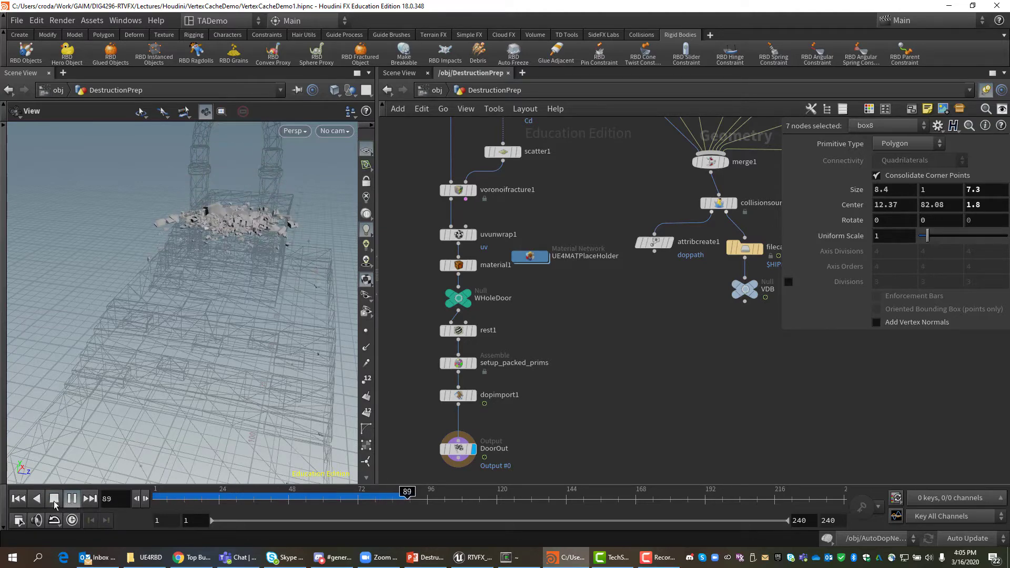
{"action": "left_click", "coordinate": [53, 499]}
{"action": "left_click", "coordinate": [19, 500]}
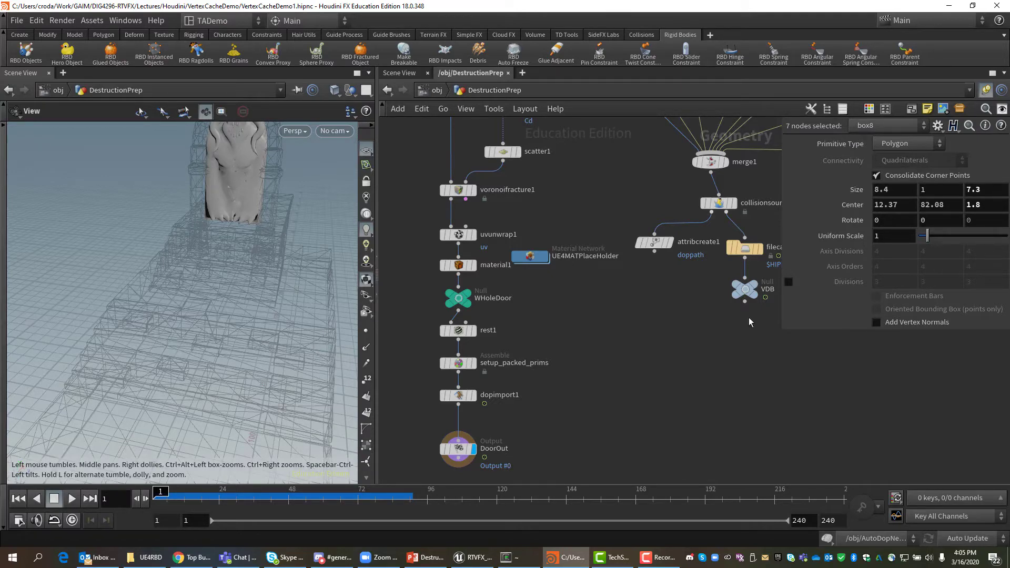
{"action": "middle_click_drag", "start_coordinate": [590, 334], "coordinate": [728, 339]}
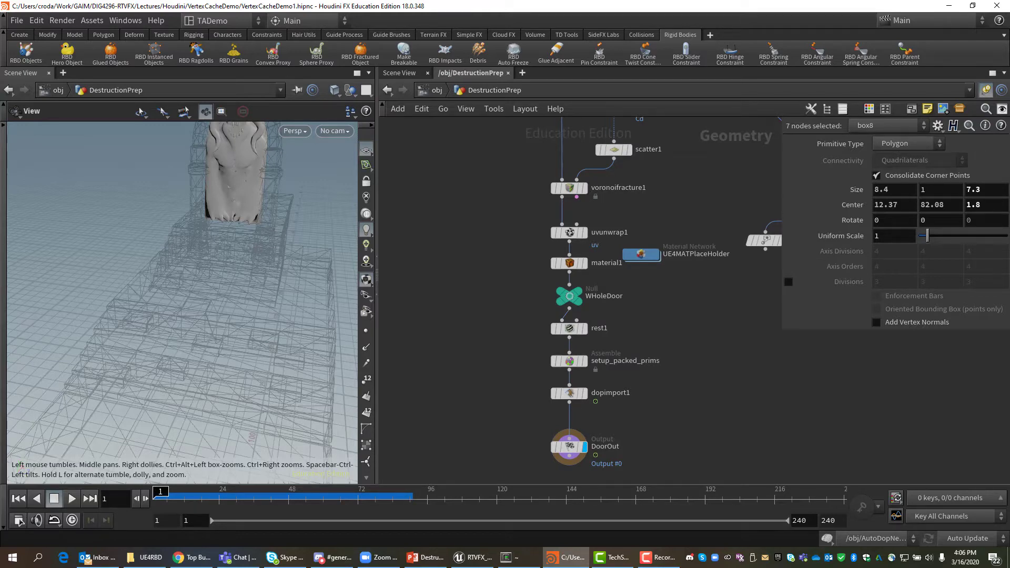
{"action": "key", "text": "alt+Tab"}
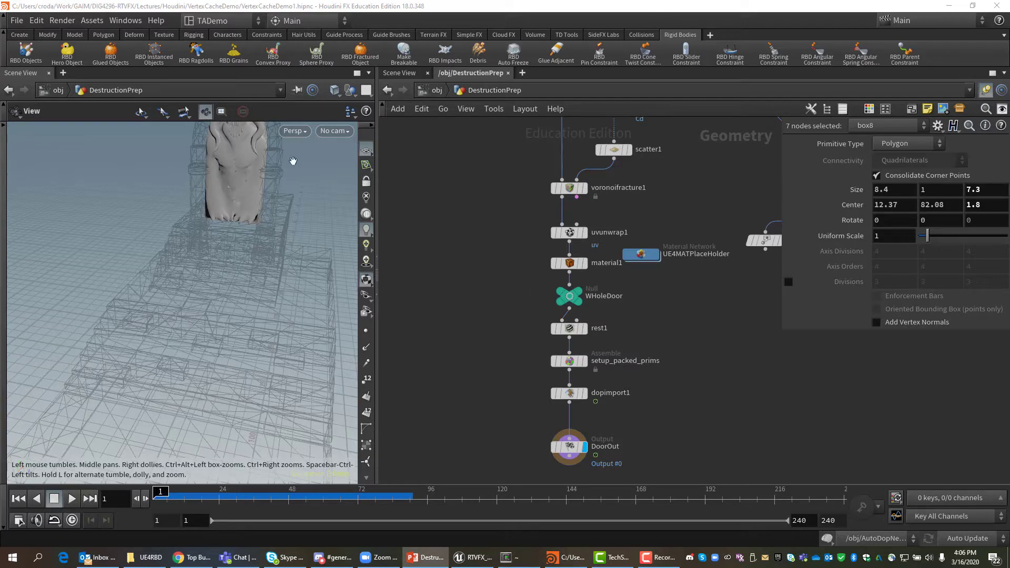
Add a Sphere node in empty space beside the door branch and set its primitive type to Polygon
{"action": "middle_click_drag", "start_coordinate": [537, 300], "coordinate": [556, 314]}
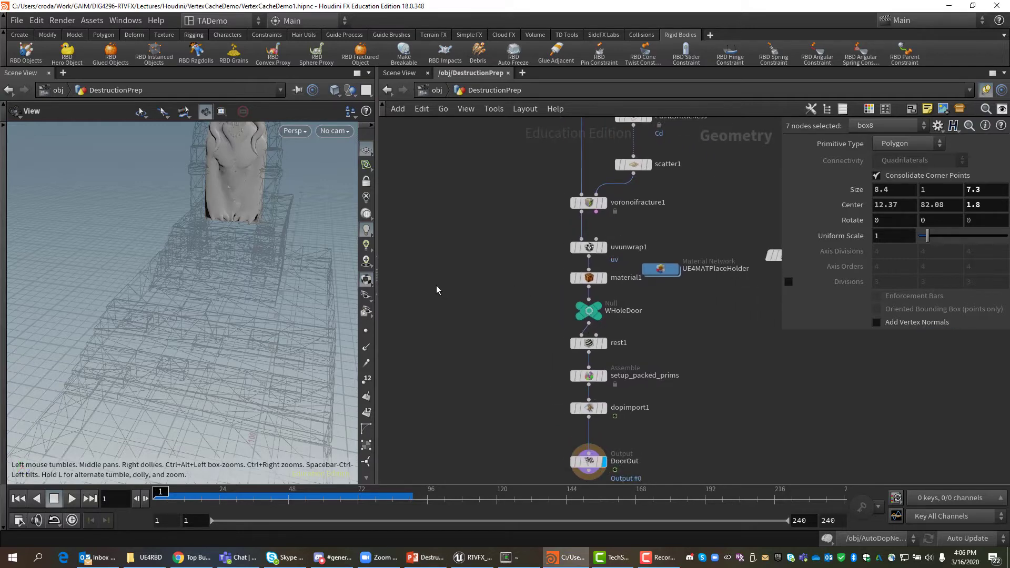
{"action": "key", "text": "Tab"}
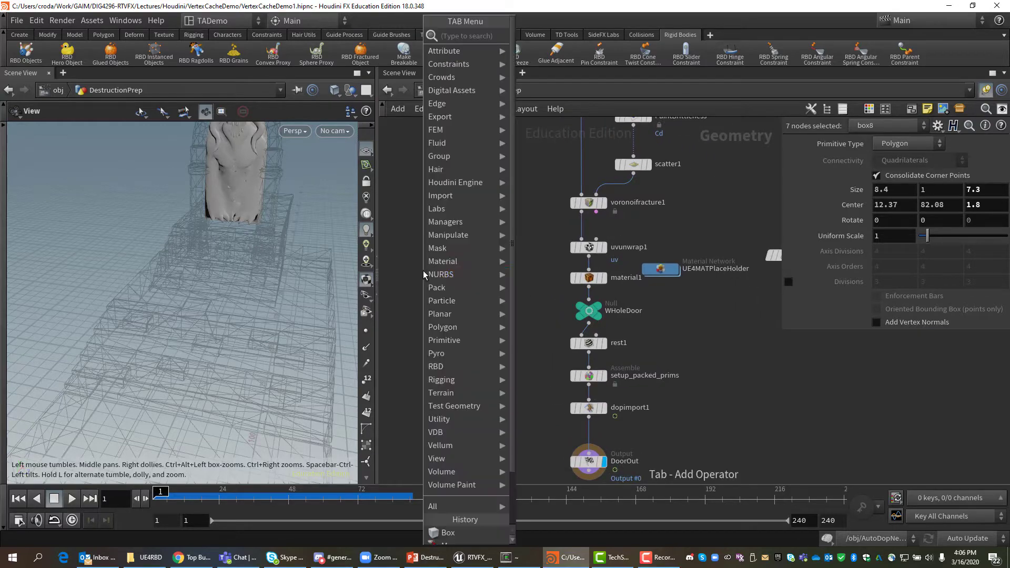
{"action": "mouse_move", "coordinate": [429, 274]}
{"action": "type", "text": "sphere"}
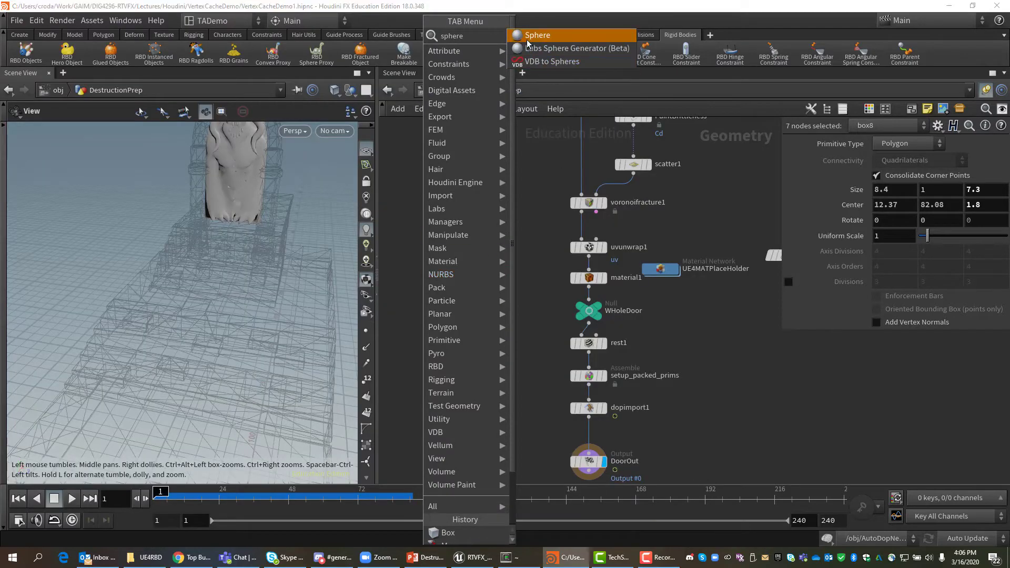
{"action": "key", "text": "Return"}
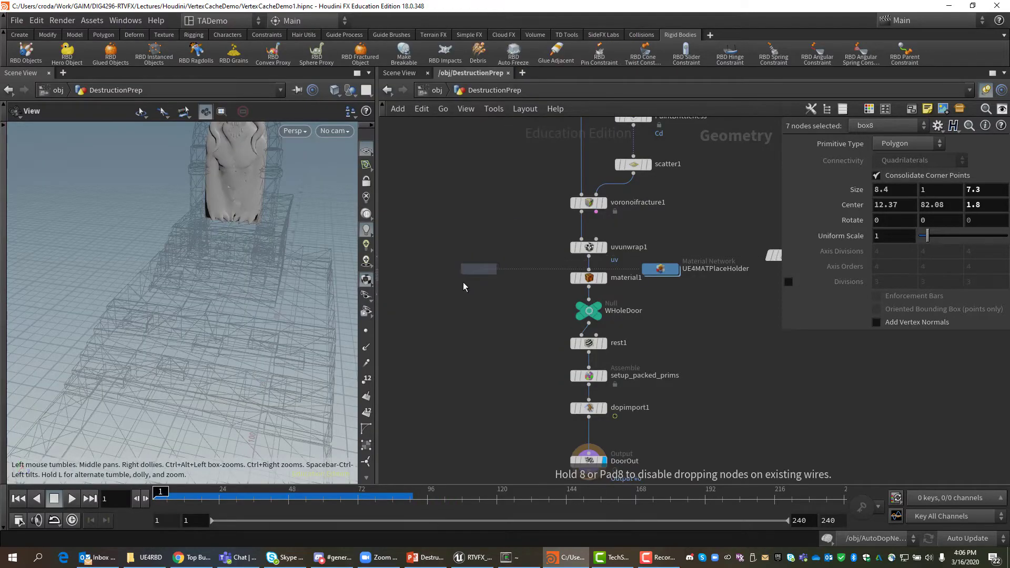
{"action": "left_click", "coordinate": [464, 284]}
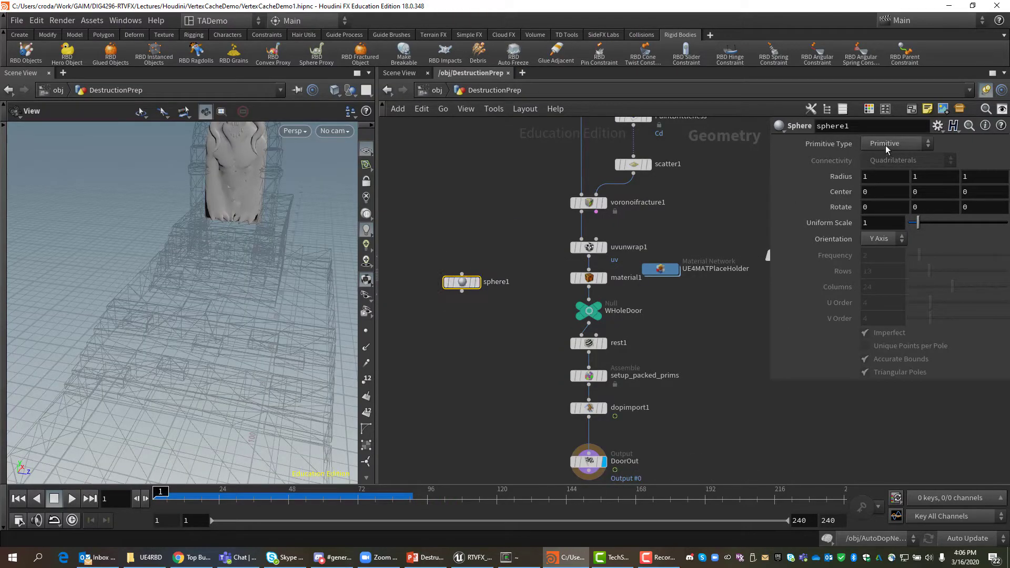
{"action": "left_click", "coordinate": [928, 145]}
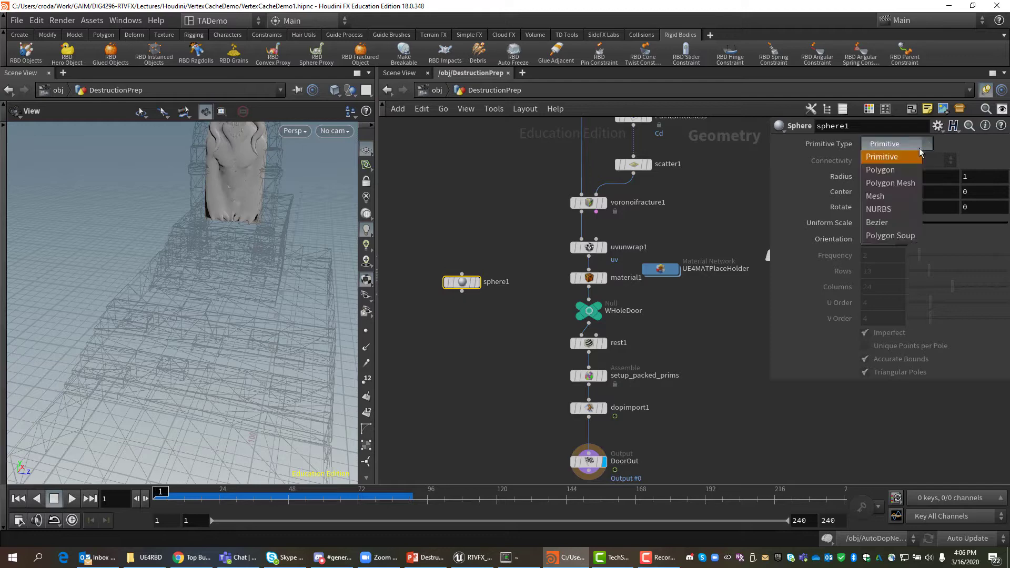
{"action": "left_click", "coordinate": [885, 172]}
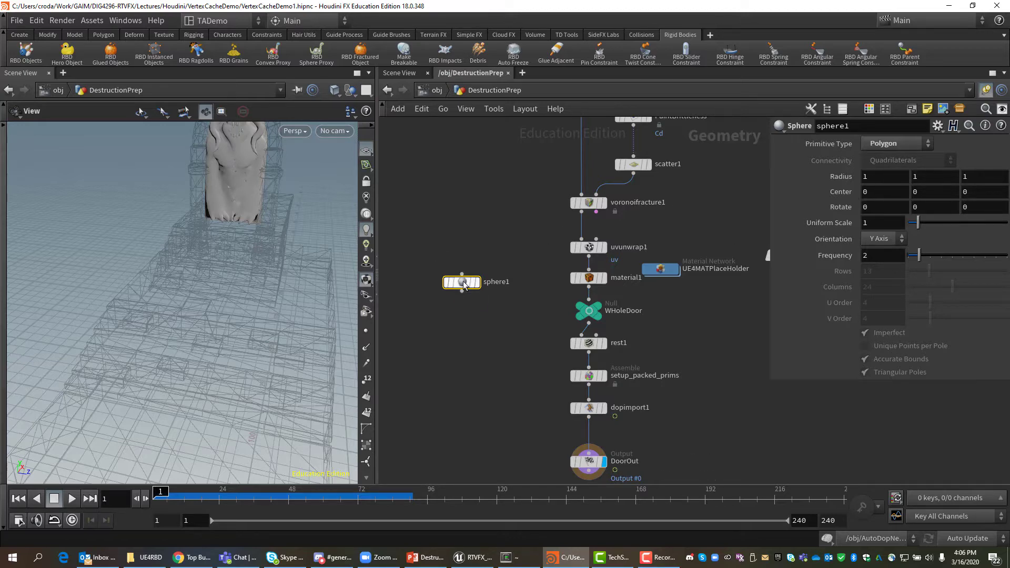
Move the sphere1 node up slightly, display it, and frame the sphere in the viewport
{"action": "mouse_move", "coordinate": [463, 286]}
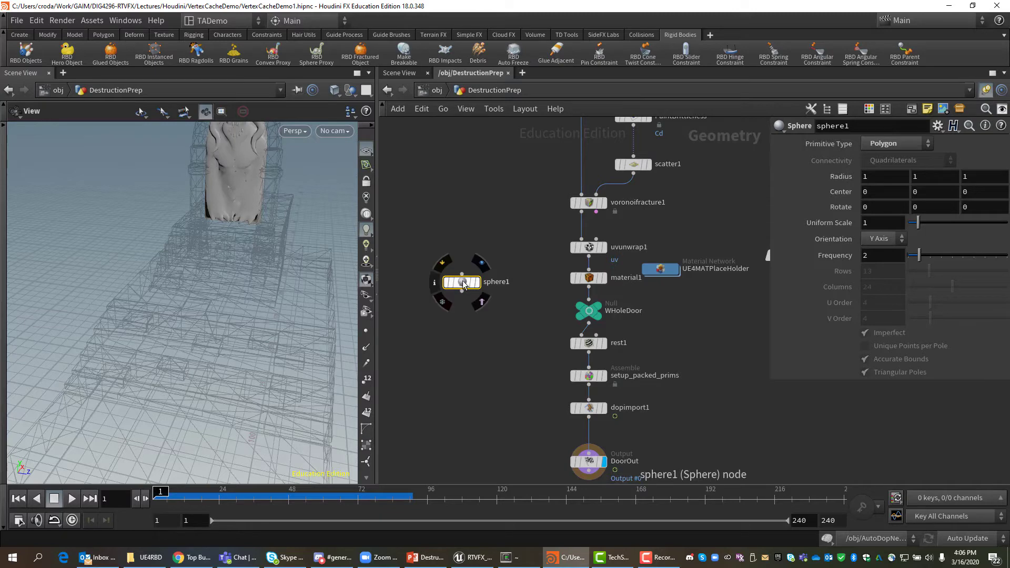
{"action": "left_click_drag", "start_coordinate": [462, 286], "coordinate": [447, 251]}
{"action": "mouse_move", "coordinate": [446, 252]}
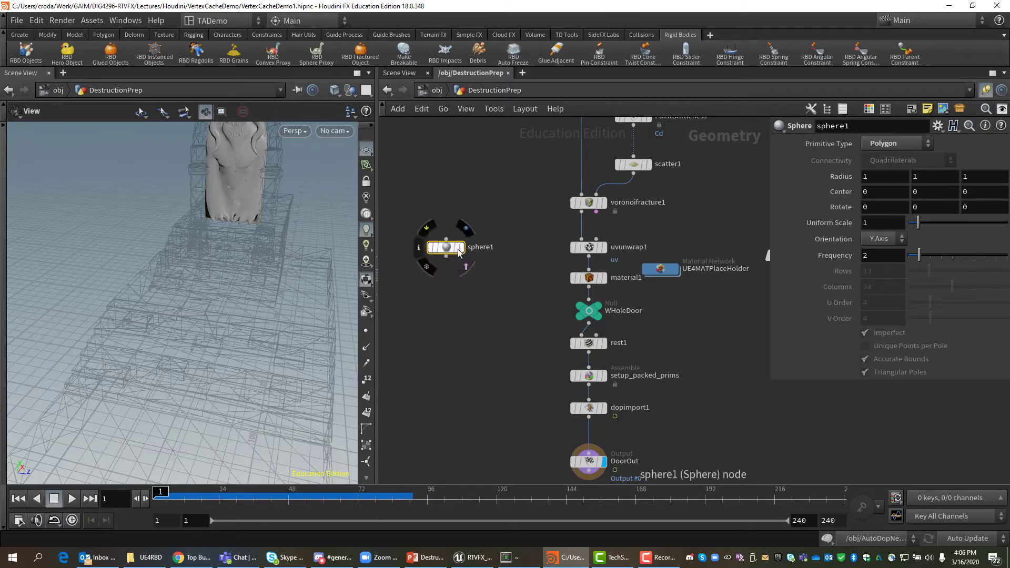
{"action": "key", "text": "r"}
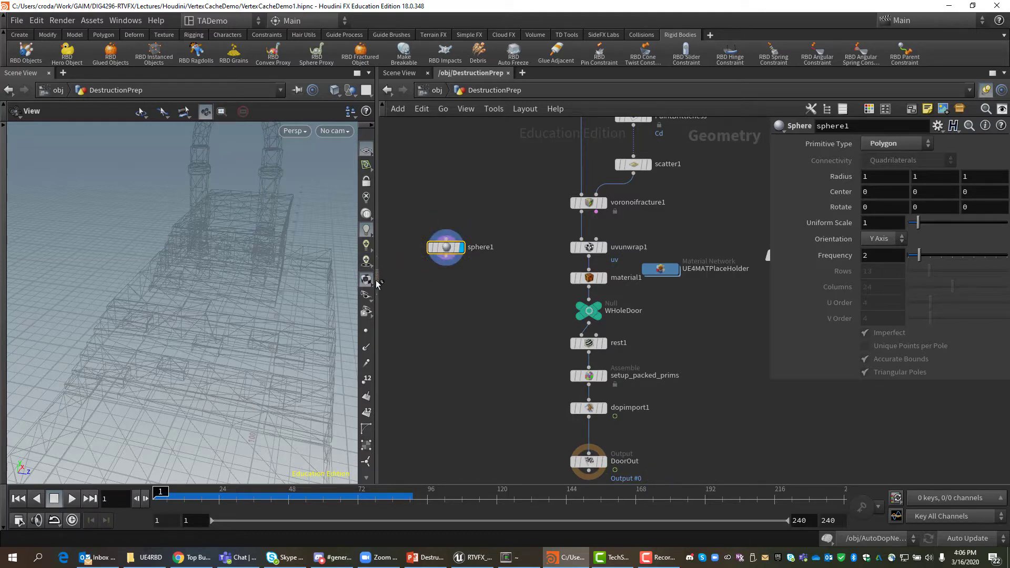
{"action": "key", "text": "f"}
{"action": "left_click_drag", "start_coordinate": [247, 339], "coordinate": [182, 316]}
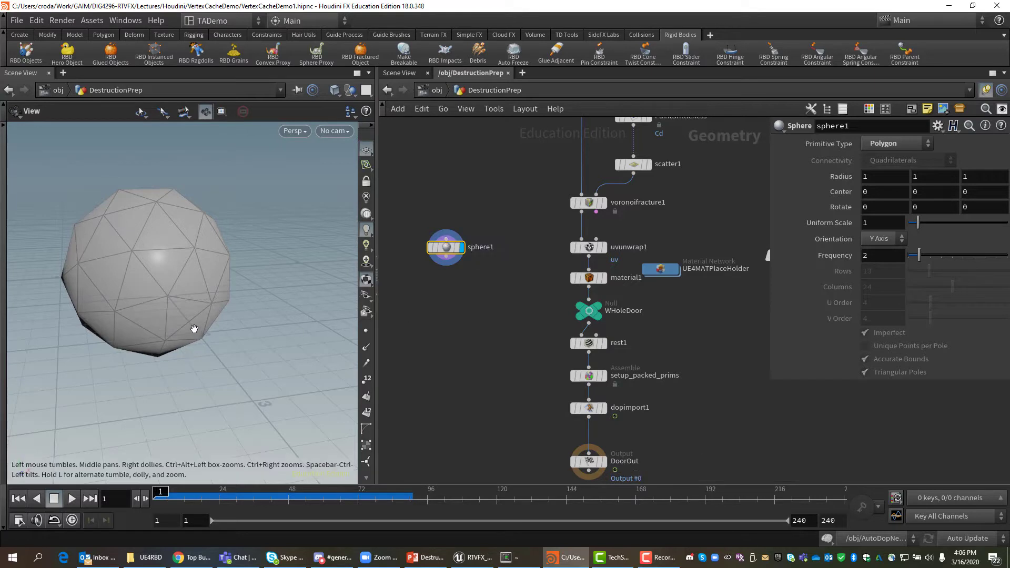
{"action": "left_click_drag", "start_coordinate": [194, 331], "coordinate": [190, 328]}
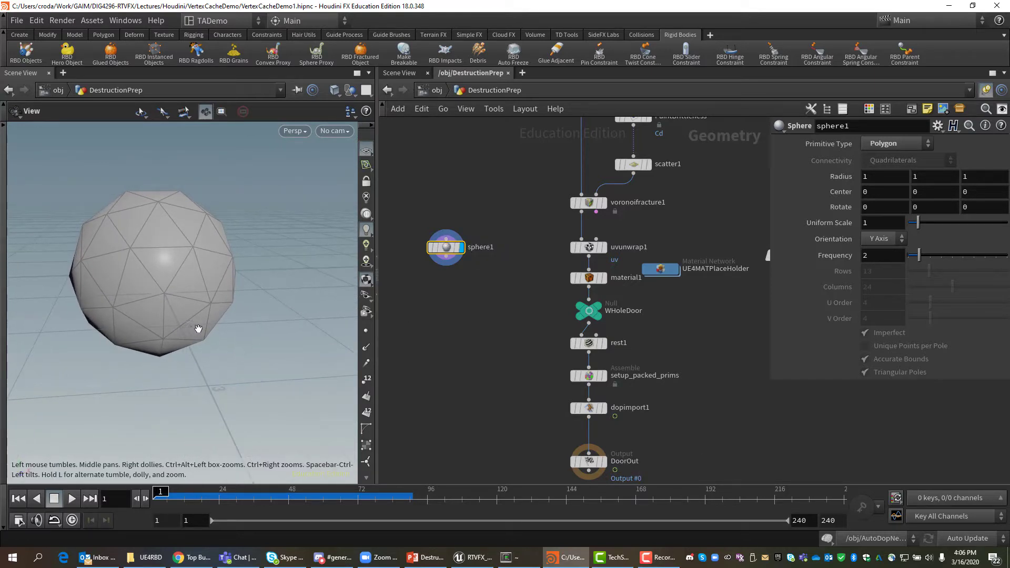
Connect a Delete node below sphere1, align it under the sphere, and display it
{"action": "left_click_drag", "start_coordinate": [446, 260], "coordinate": [461, 288]}
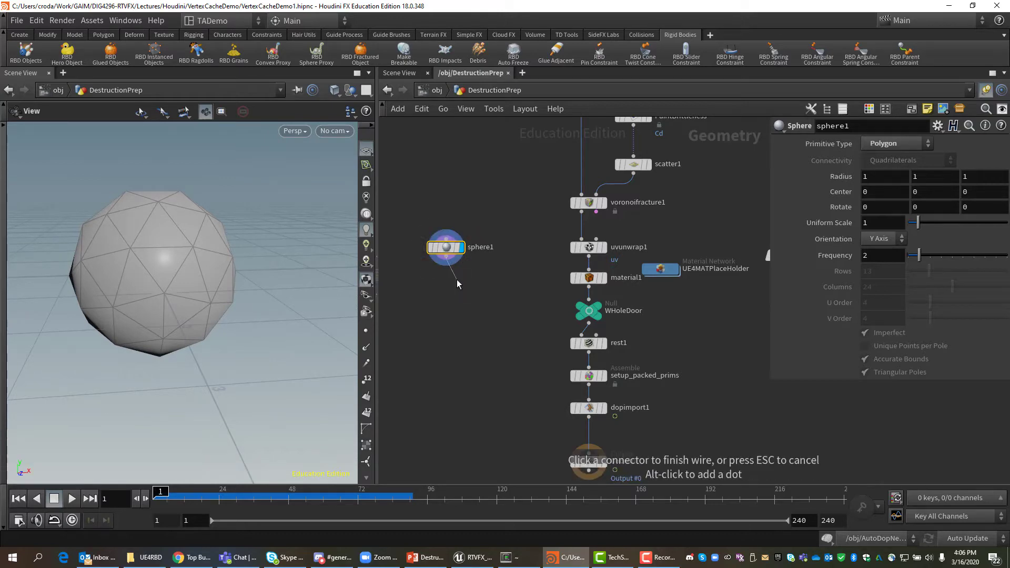
{"action": "key", "text": "Tab"}
{"action": "type", "text": "delet"}
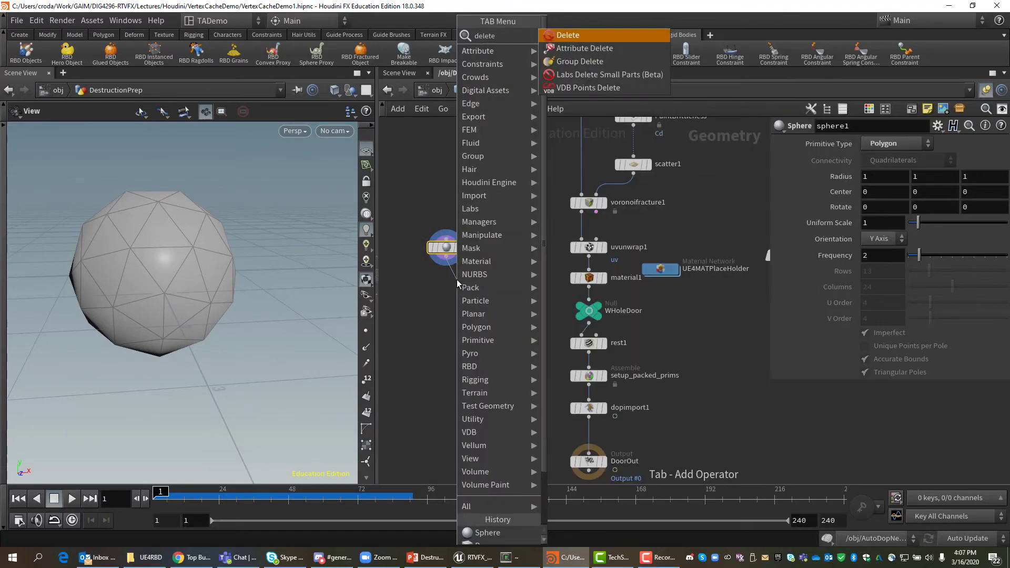
{"action": "key", "text": "Return"}
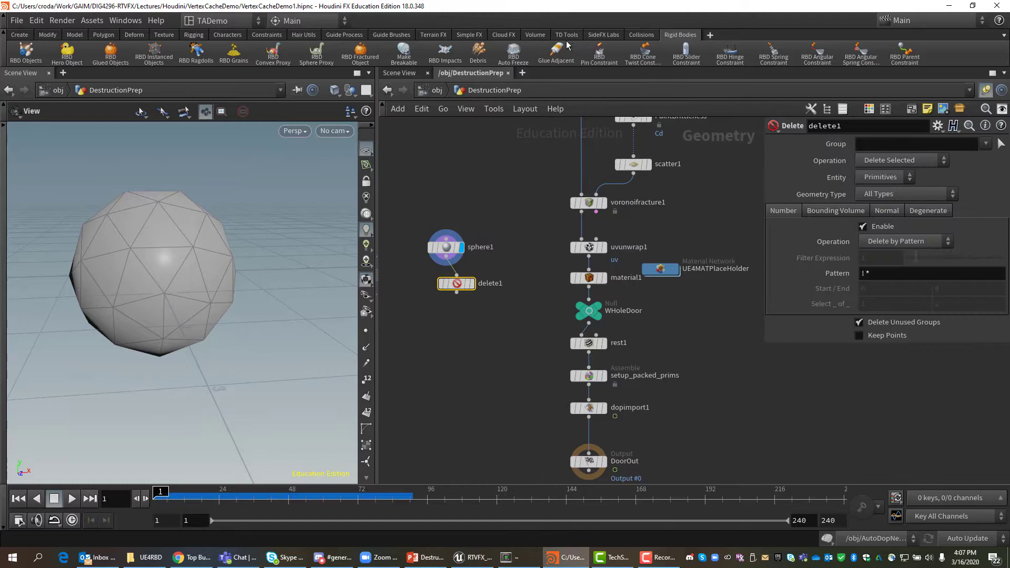
{"action": "left_click", "coordinate": [470, 284]}
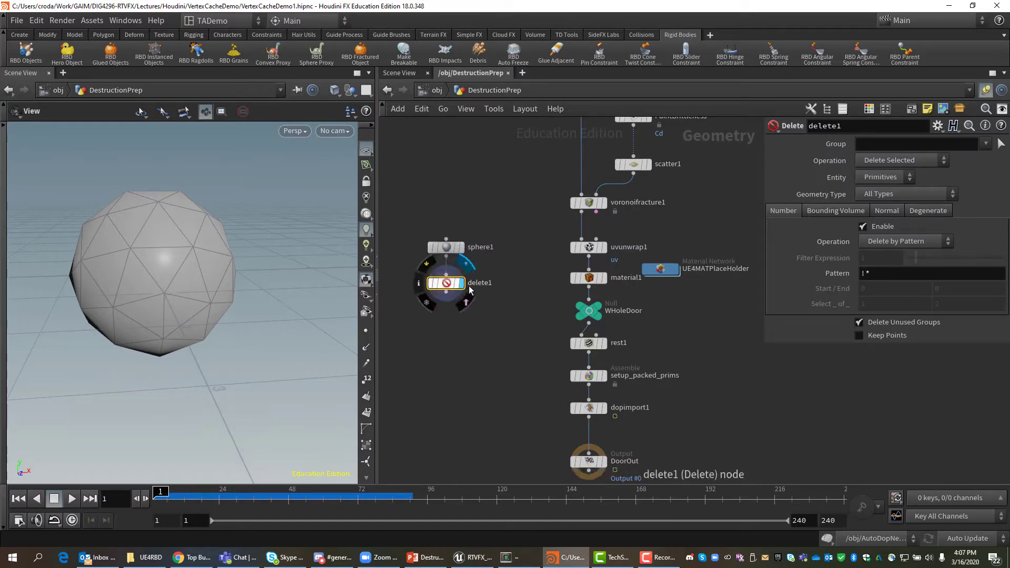
Enable bounding-volume deletion on delete1 and set the bounding box's Y and Z size to 3
{"action": "left_click_drag", "start_coordinate": [152, 393], "coordinate": [166, 353]}
{"action": "scroll", "coordinate": [183, 350], "scroll_direction": "down", "scroll_amount": 3}
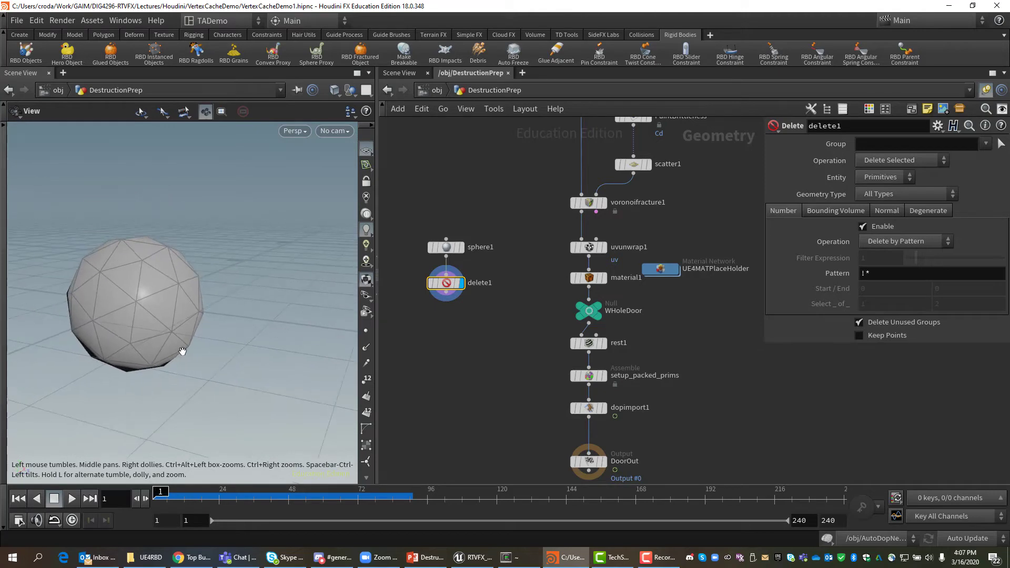
{"action": "scroll", "coordinate": [181, 351], "scroll_direction": "down", "scroll_amount": 2}
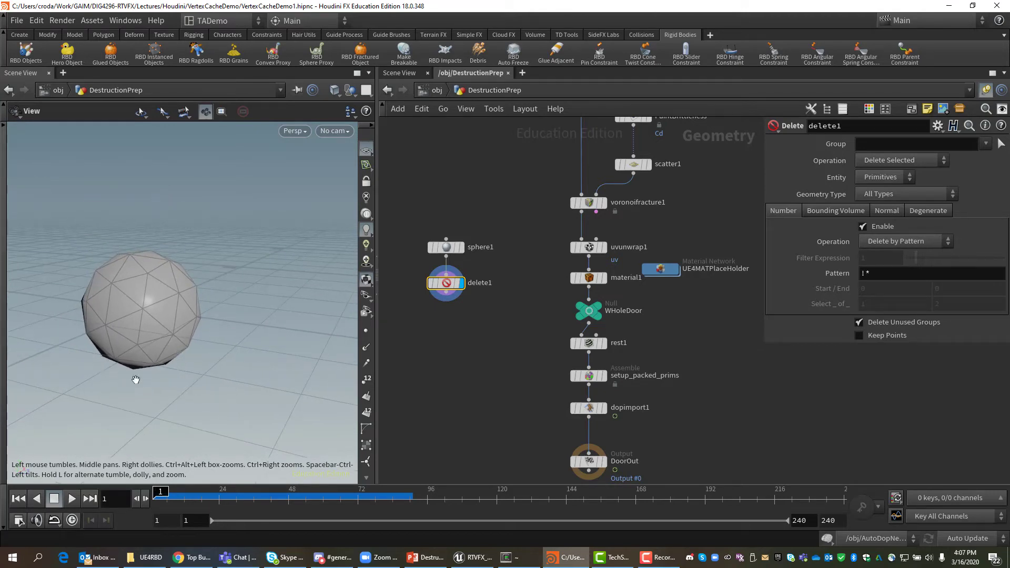
{"action": "left_click", "coordinate": [820, 210]}
{"action": "left_click", "coordinate": [861, 227]}
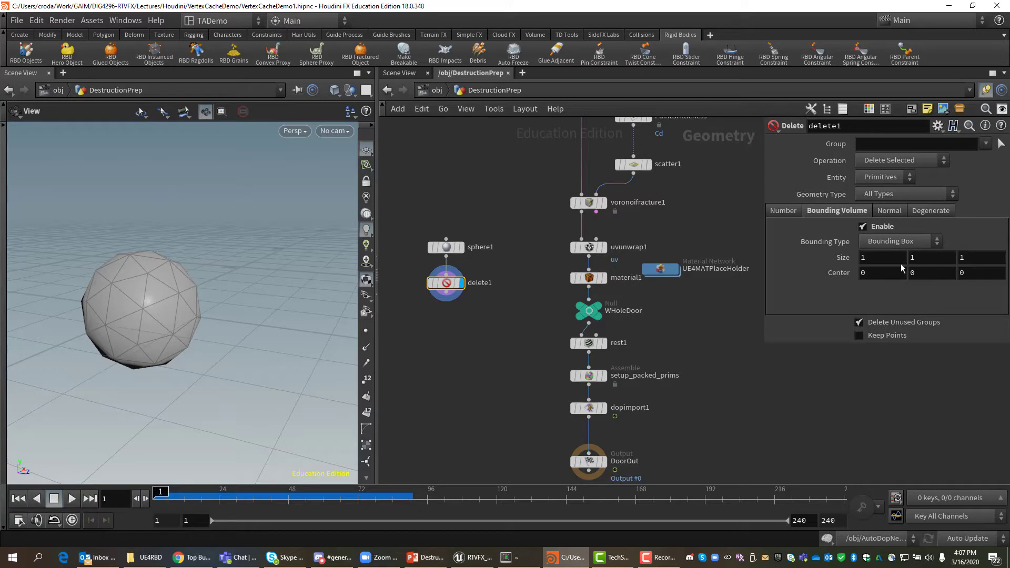
{"action": "left_click", "coordinate": [929, 256]}
{"action": "type", "text": "3"}
{"action": "key", "text": "Tab"}
{"action": "type", "text": "3"}
{"action": "key", "text": "Tab"}
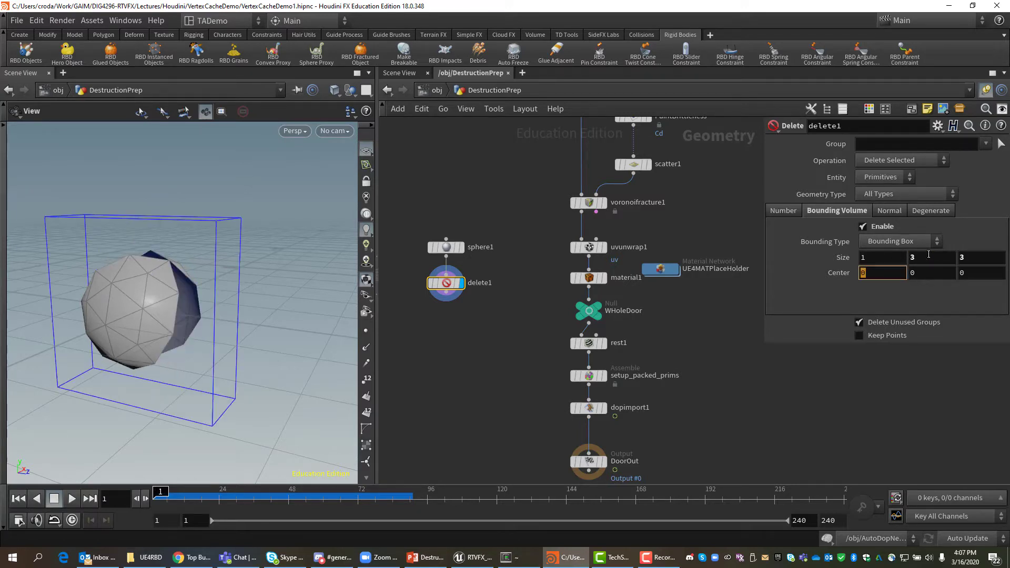
Shift the delete1 bounding box to center X 0.5 so only half of the sphere is kept
{"action": "left_click_drag", "start_coordinate": [273, 323], "coordinate": [216, 311]}
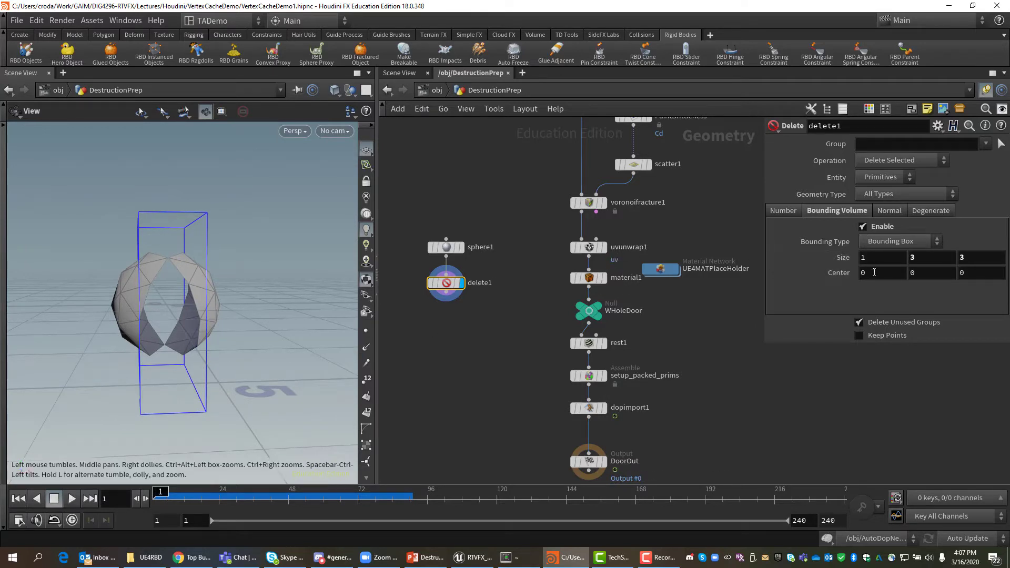
{"action": "middle_click_drag", "start_coordinate": [874, 272], "coordinate": [914, 273]}
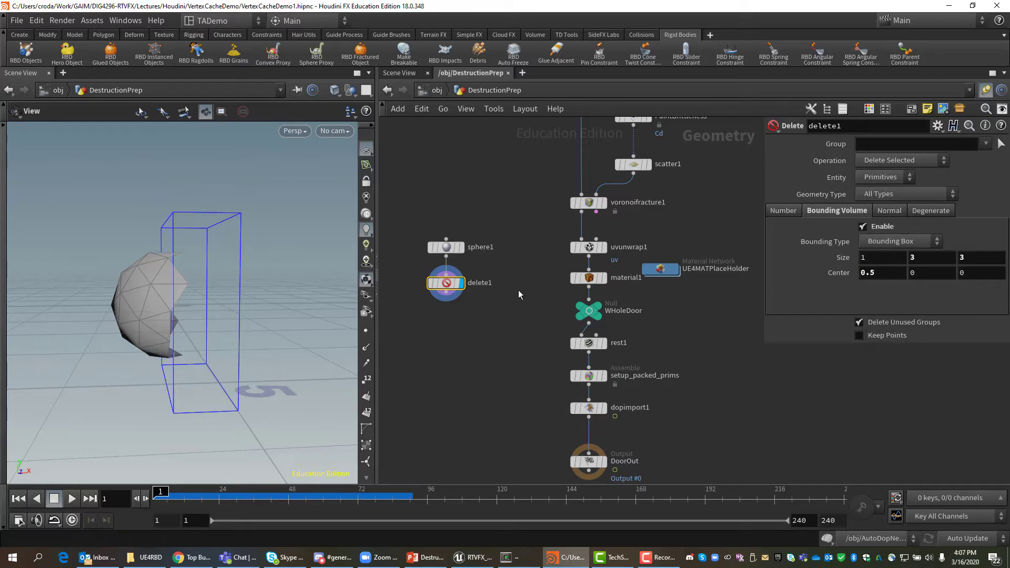
{"action": "mouse_move", "coordinate": [247, 337]}
{"action": "left_mouse_down"}
{"action": "mouse_move", "coordinate": [323, 339]}
{"action": "mouse_move", "coordinate": [225, 361]}
{"action": "mouse_move", "coordinate": [236, 353]}
{"action": "left_mouse_up"}
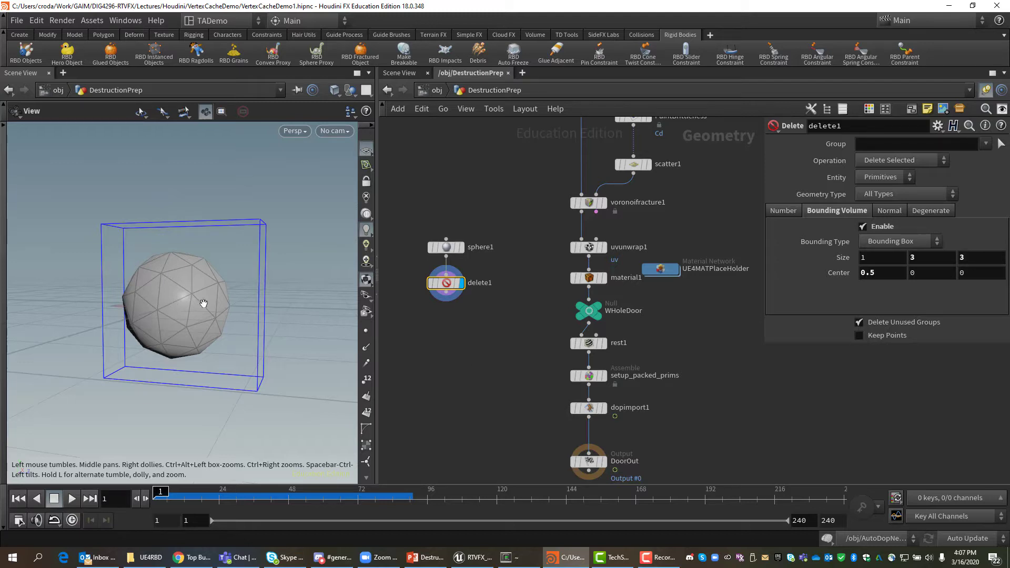
Connect a Transform node below delete1, align it in the chain, and display it
{"action": "mouse_move", "coordinate": [465, 281]}
{"action": "left_click_drag", "start_coordinate": [450, 285], "coordinate": [449, 275]}
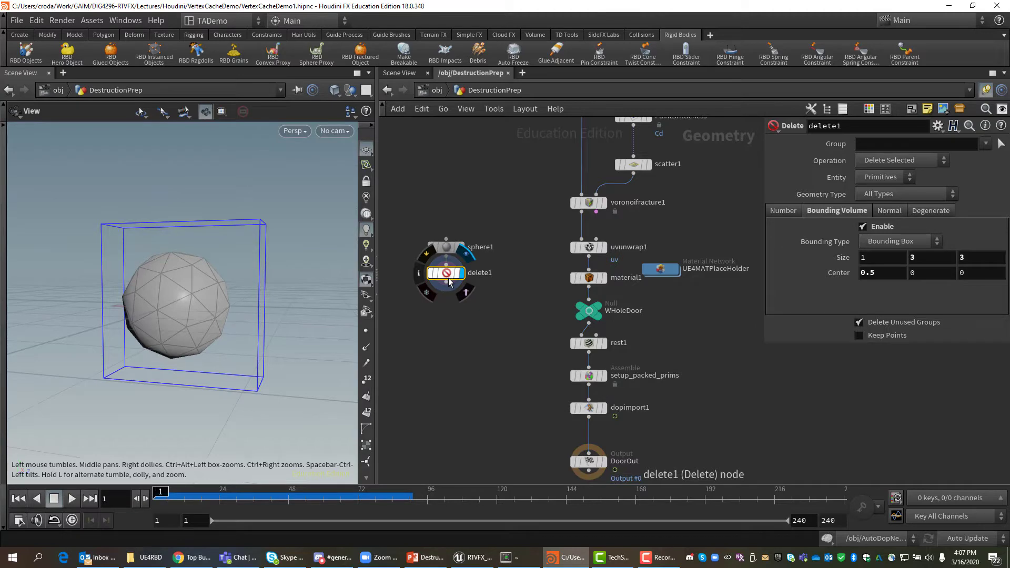
{"action": "left_click", "coordinate": [448, 286]}
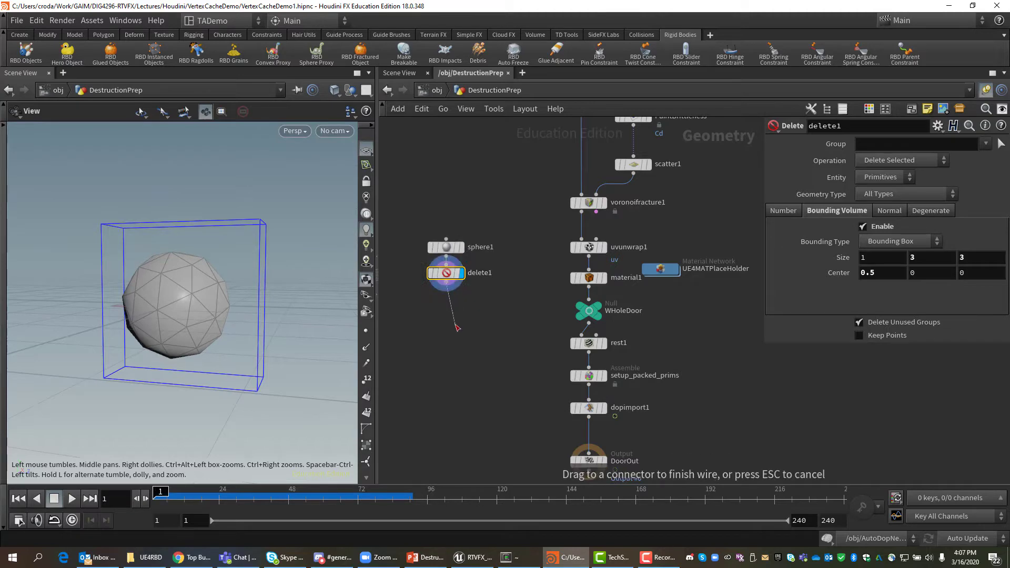
{"action": "key", "text": "Tab"}
{"action": "type", "text": "trans"}
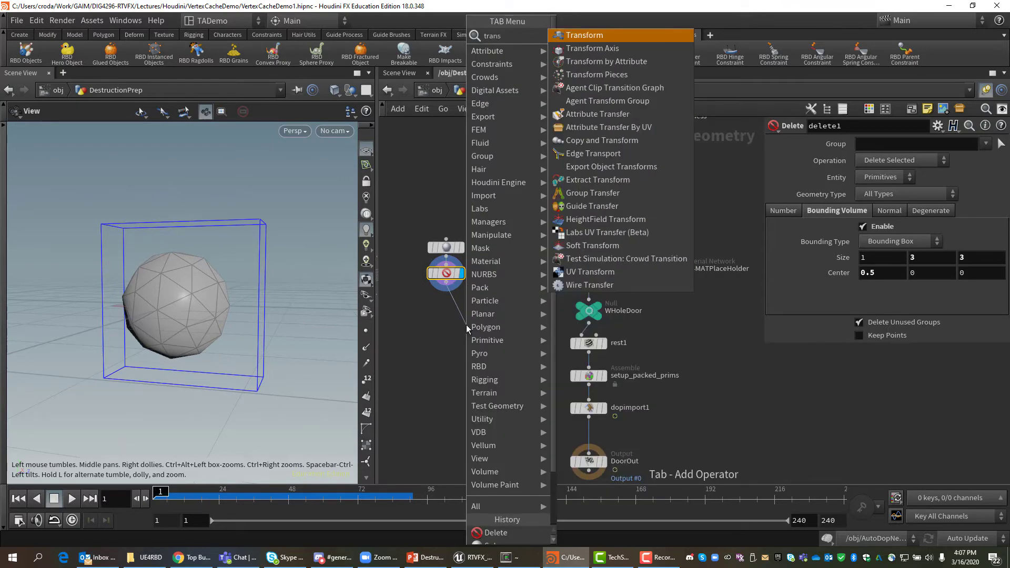
{"action": "left_click", "coordinate": [591, 36]}
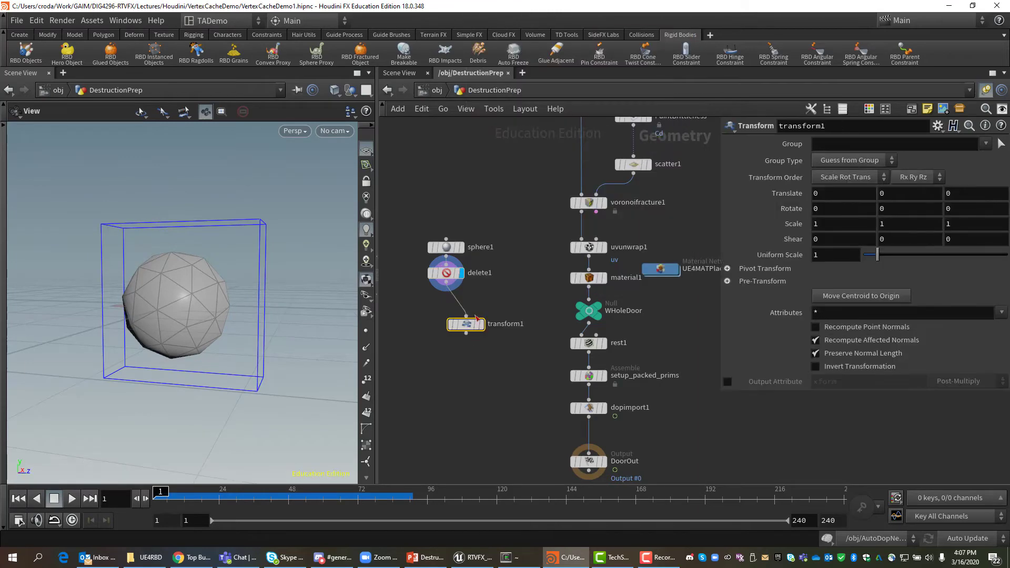
{"action": "left_click", "coordinate": [463, 315]}
{"action": "left_click", "coordinate": [461, 311]}
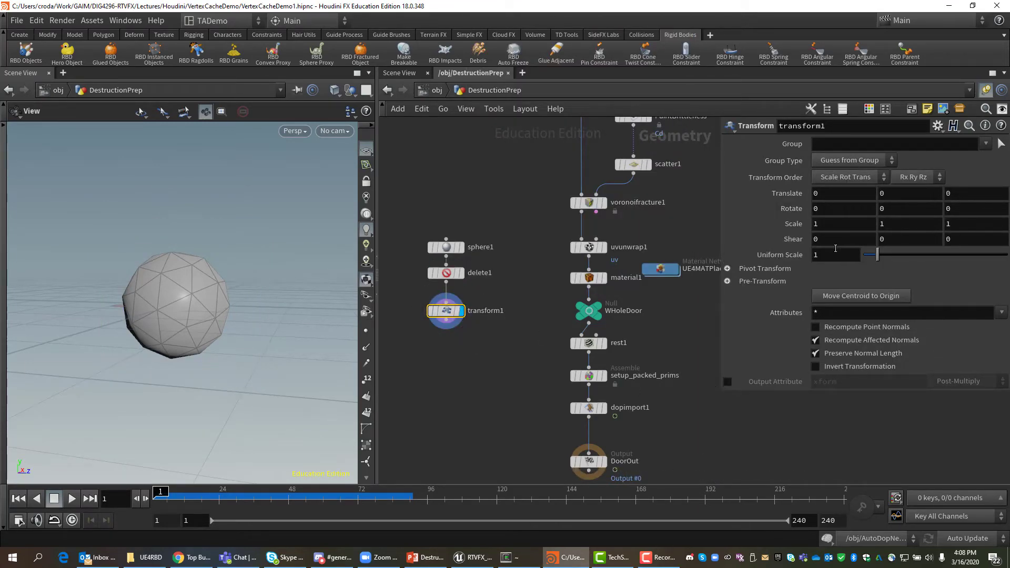
Set the transform1 translation to X 24.2, Y 88.8 and Z 1.8 to place the half-sphere at the door
{"action": "left_click", "coordinate": [827, 195]}
{"action": "type", "text": "24.1"}
{"action": "key", "text": "Tab"}
{"action": "type", "text": "88"}
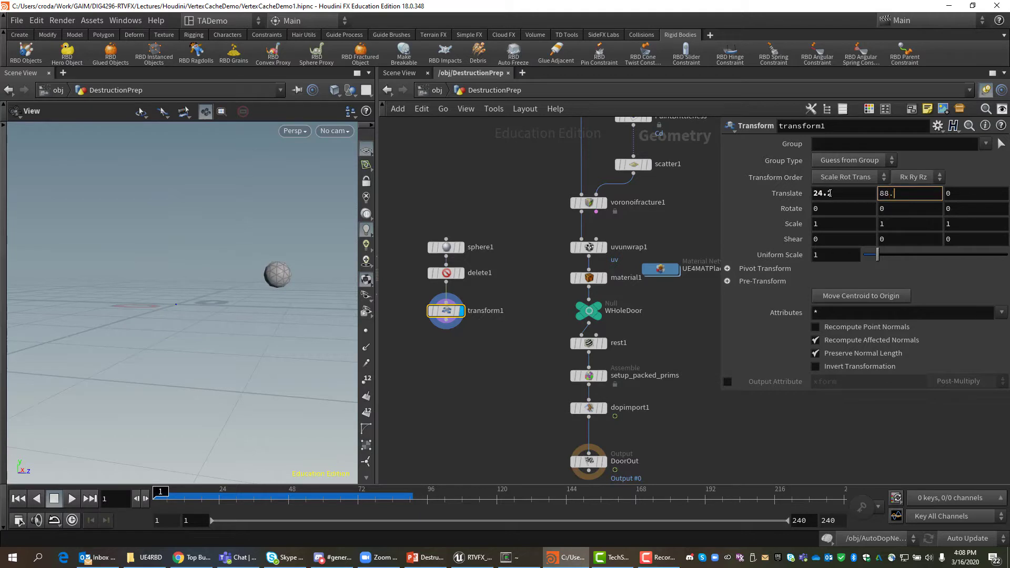
{"action": "key", "text": "Tab"}
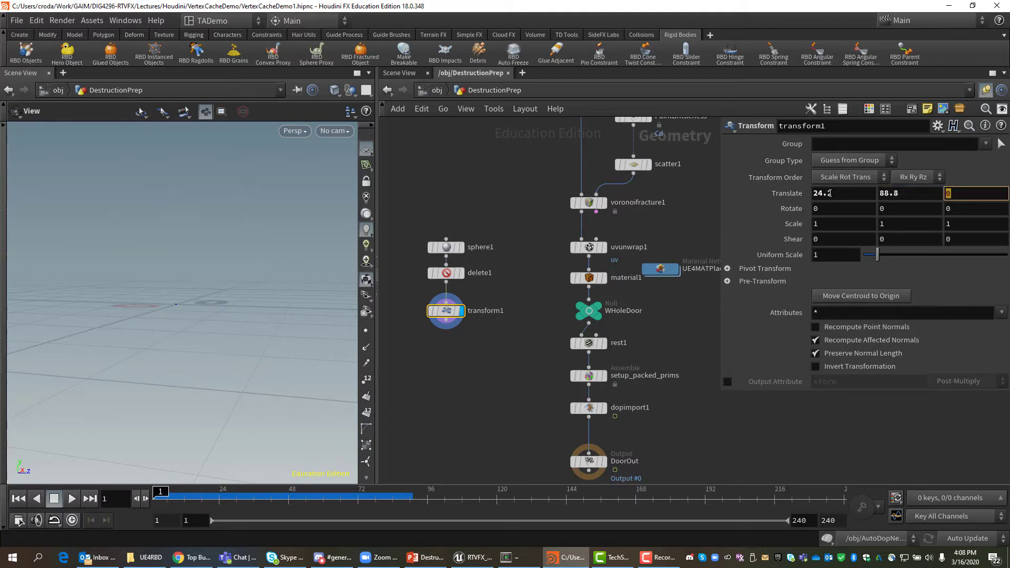
{"action": "type", "text": "1.8"}
{"action": "key", "text": "Return"}
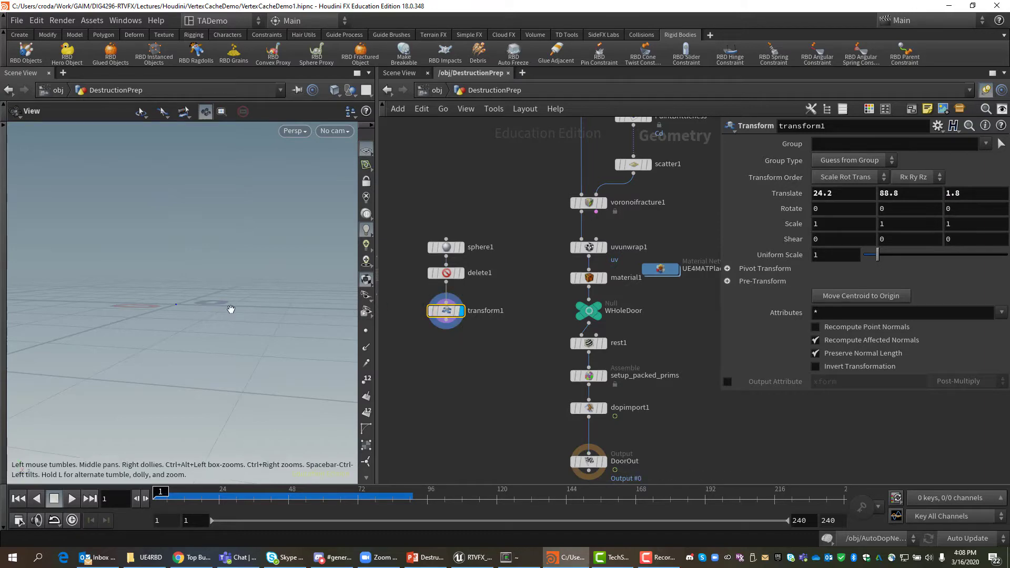
{"action": "key", "text": "f"}
{"action": "scroll", "coordinate": [264, 345], "scroll_direction": "down", "scroll_amount": 10}
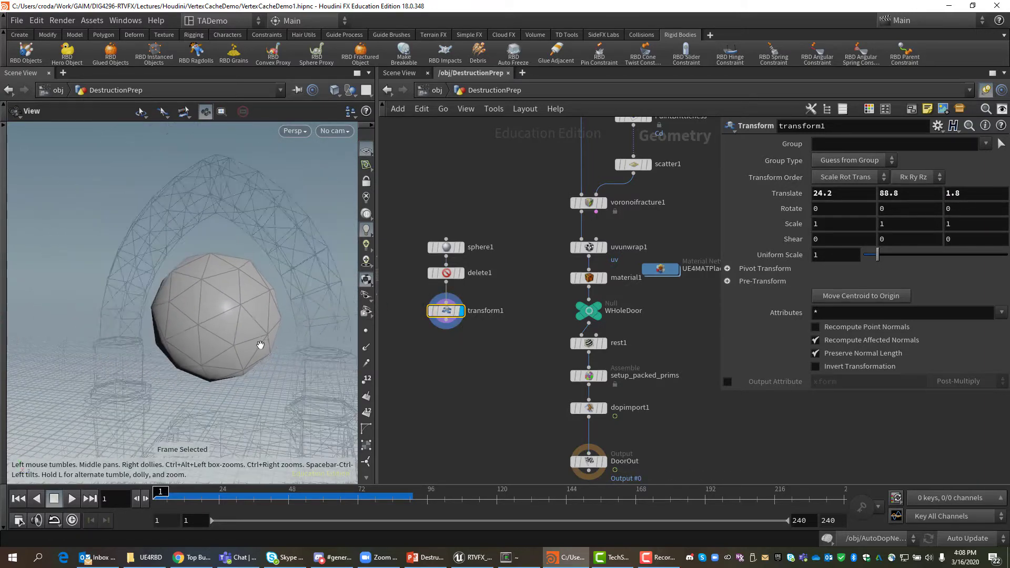
{"action": "mouse_move", "coordinate": [282, 403]}
{"action": "left_mouse_down"}
{"action": "mouse_move", "coordinate": [220, 408]}
{"action": "mouse_move", "coordinate": [225, 397]}
{"action": "mouse_move", "coordinate": [304, 405]}
{"action": "mouse_move", "coordinate": [296, 390]}
{"action": "left_mouse_up"}
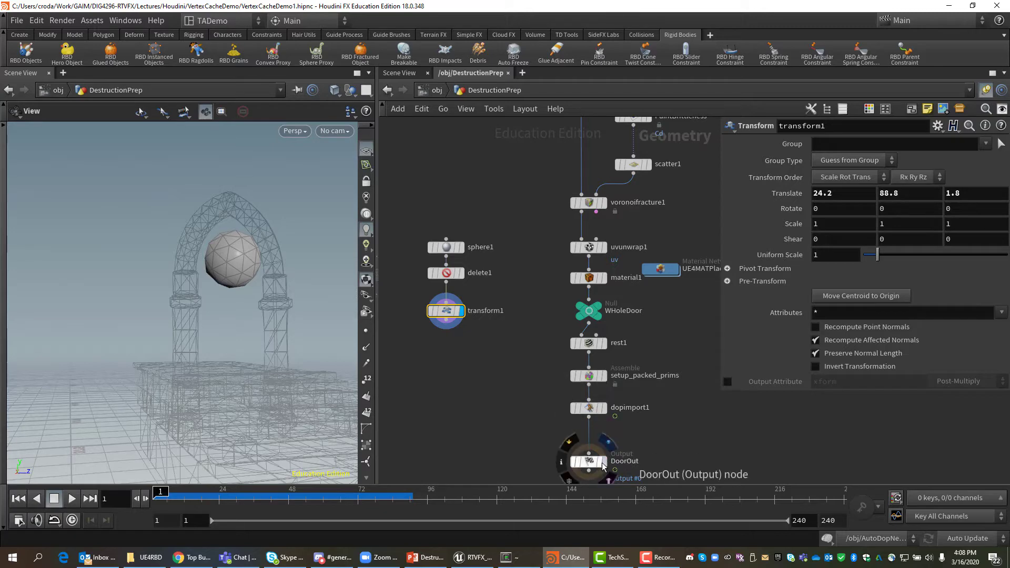
{"action": "left_click_drag", "start_coordinate": [226, 363], "coordinate": [193, 370]}
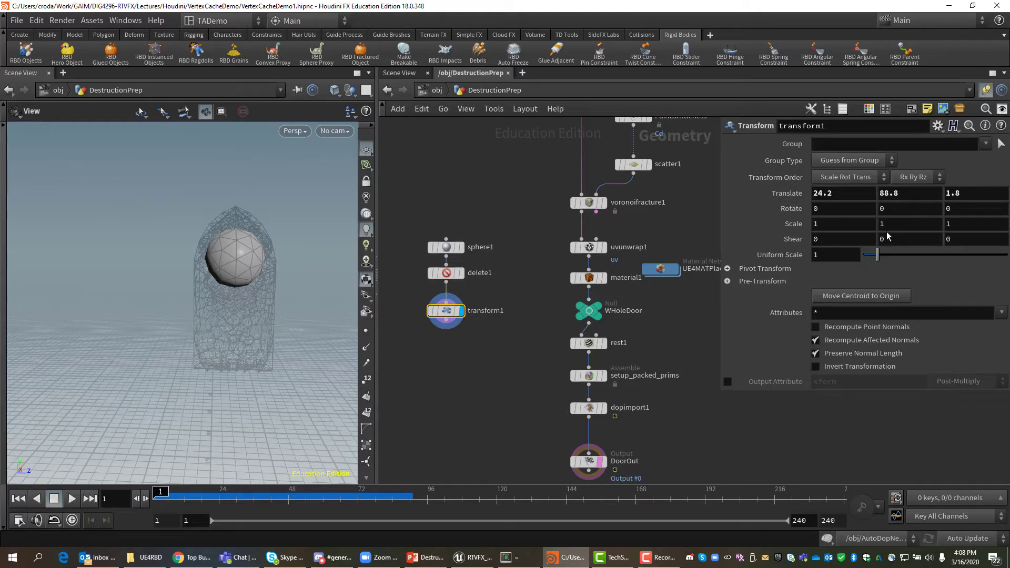
Stretch the half-sphere in transform1 to a Y scale of 1.3 and set its Y translation to 88.47
{"action": "middle_click_drag", "start_coordinate": [888, 226], "coordinate": [921, 226]}
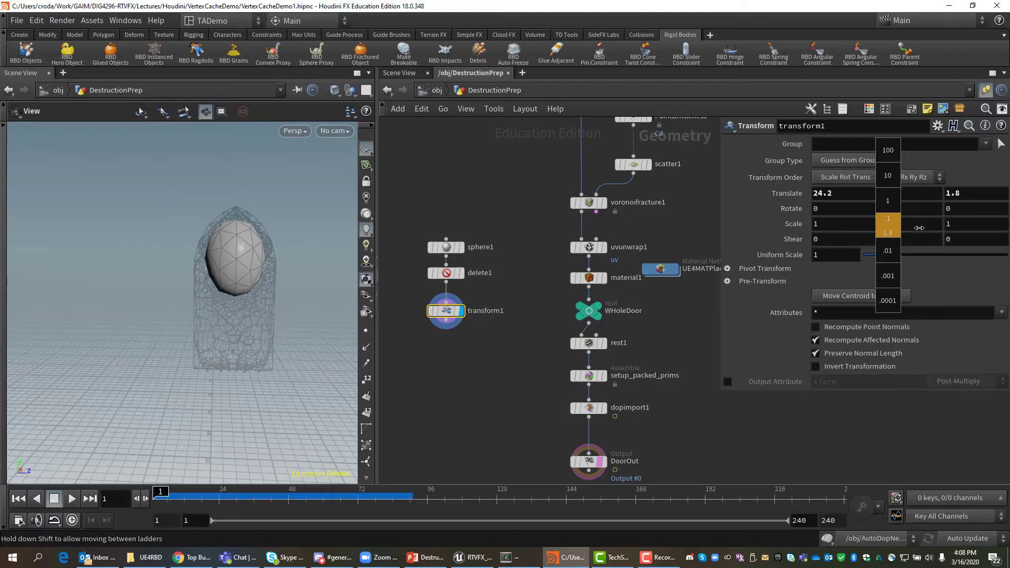
{"action": "middle_click_drag", "start_coordinate": [919, 228], "coordinate": [919, 228]}
{"action": "middle_click_drag", "start_coordinate": [900, 193], "coordinate": [701, 251]}
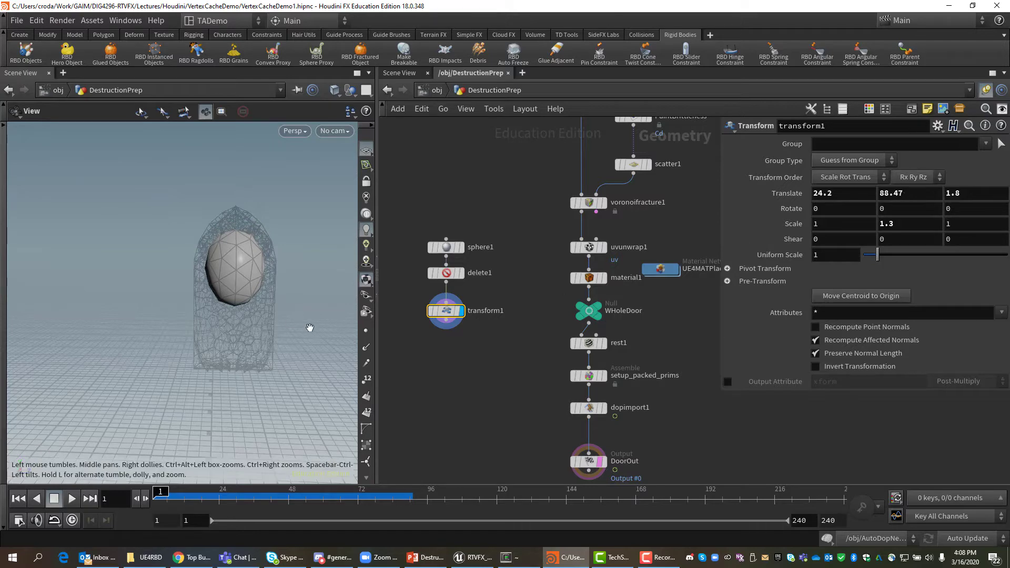
{"action": "mouse_move", "coordinate": [310, 328]}
{"action": "left_mouse_down"}
{"action": "mouse_move", "coordinate": [210, 338]}
{"action": "mouse_move", "coordinate": [372, 312]}
{"action": "mouse_move", "coordinate": [297, 327]}
{"action": "left_mouse_up"}
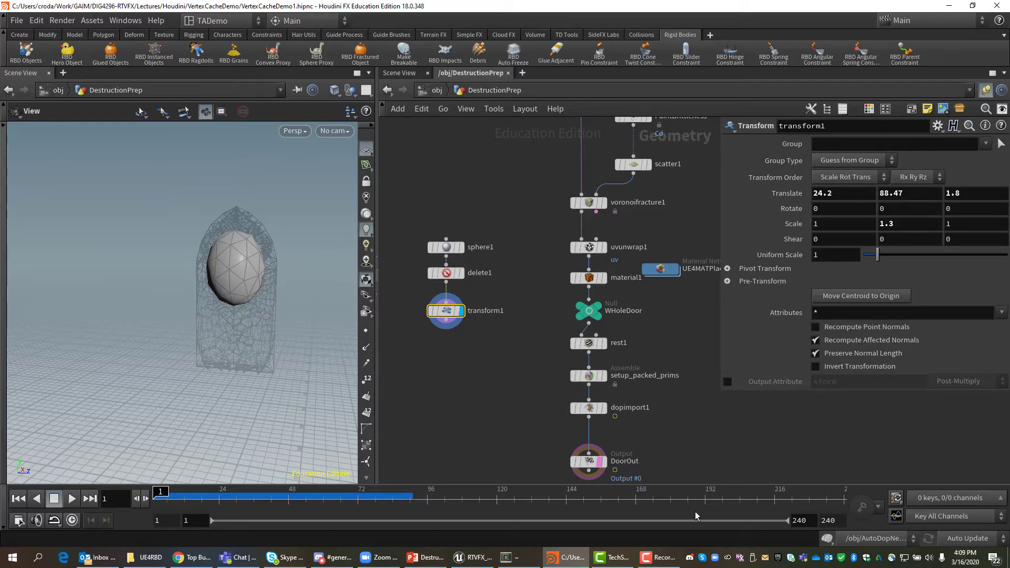
Connect a Normal node below transform1, align it in the chain, and display it
{"action": "left_click_drag", "start_coordinate": [446, 314], "coordinate": [446, 305]}
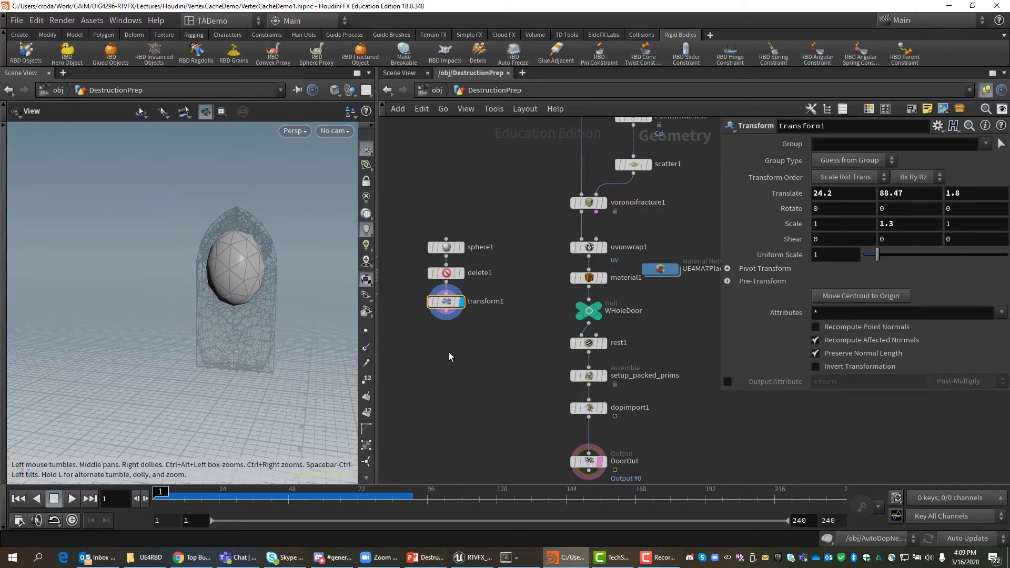
{"action": "left_click", "coordinate": [446, 311]}
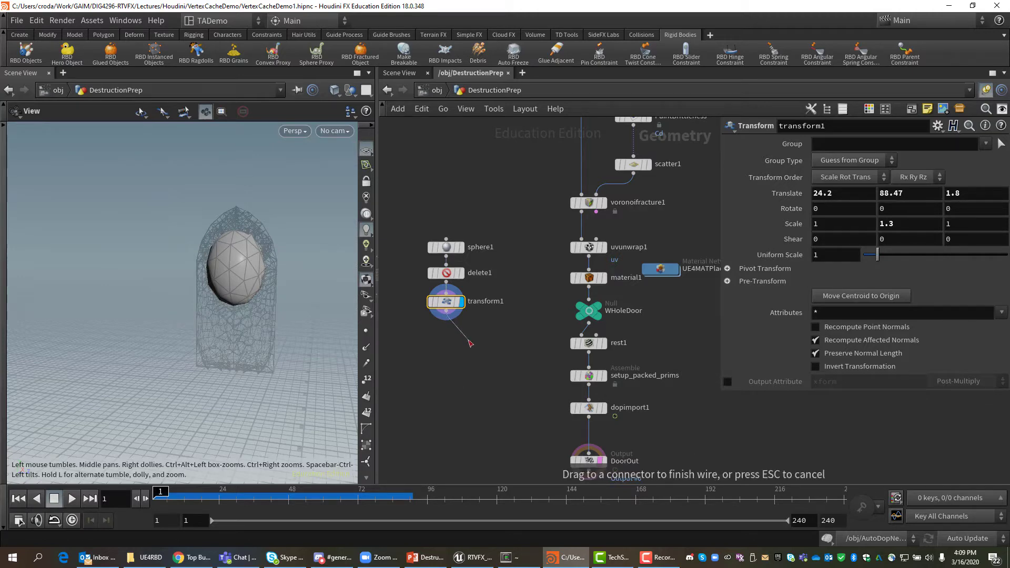
{"action": "key", "text": "Tab"}
{"action": "type", "text": "norm"}
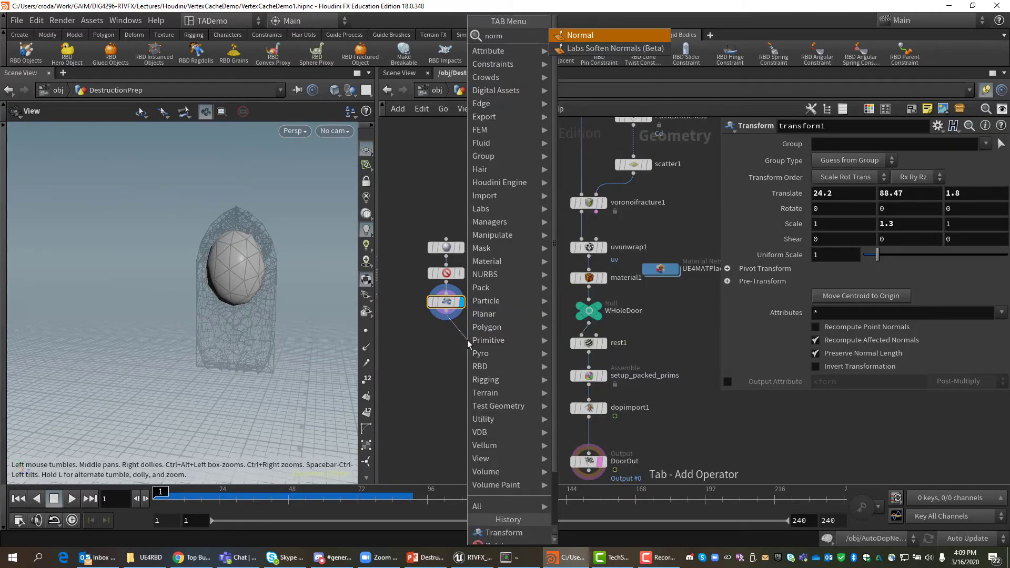
{"action": "key", "text": "Return"}
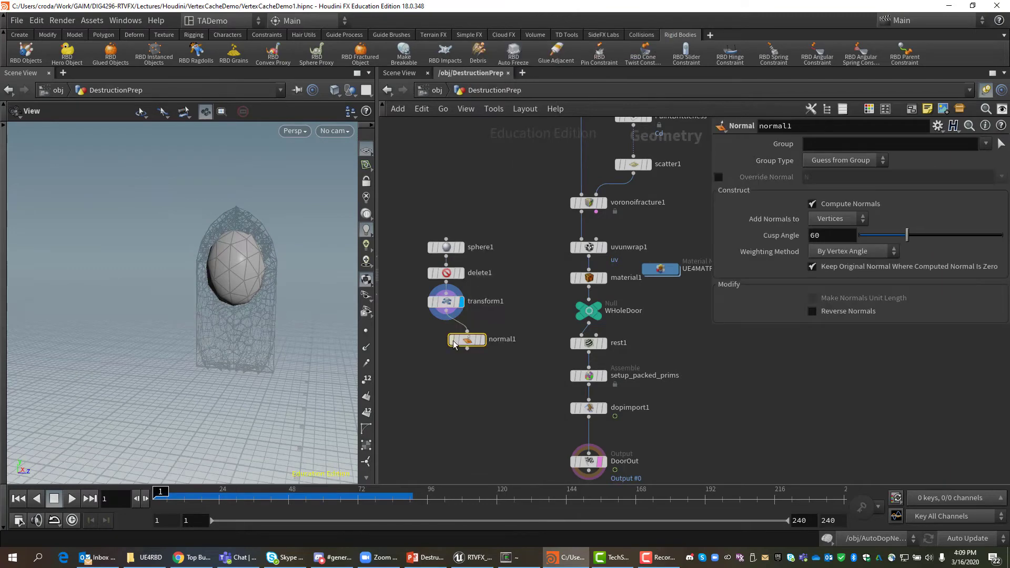
{"action": "left_click", "coordinate": [472, 342]}
{"action": "left_click_drag", "start_coordinate": [472, 342], "coordinate": [448, 339]}
{"action": "left_click", "coordinate": [460, 334]}
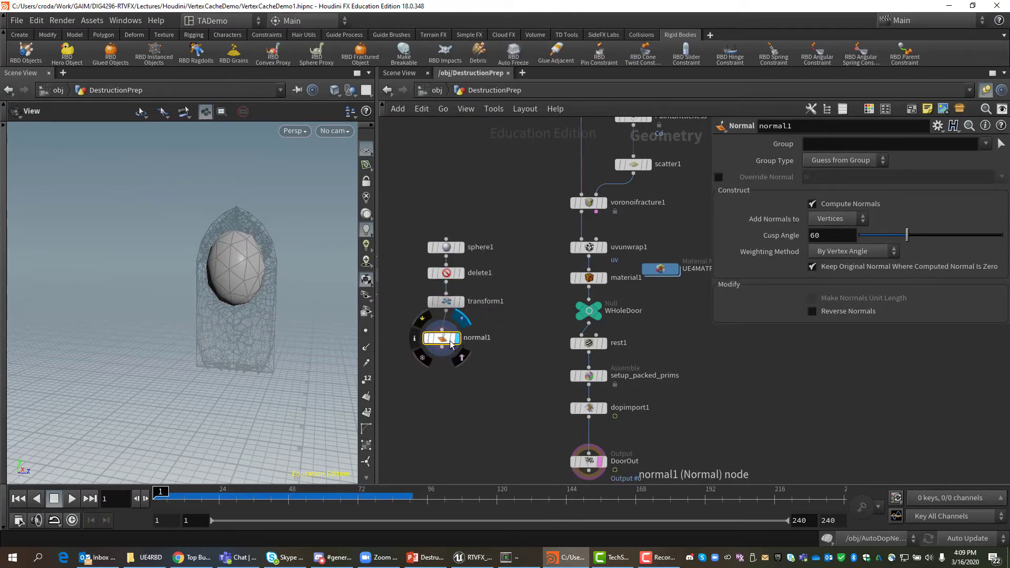
Compare the half-sphere's normals in the viewport between the transform1 and normal1 outputs
{"action": "scroll", "coordinate": [275, 356], "scroll_direction": "up", "scroll_amount": 4}
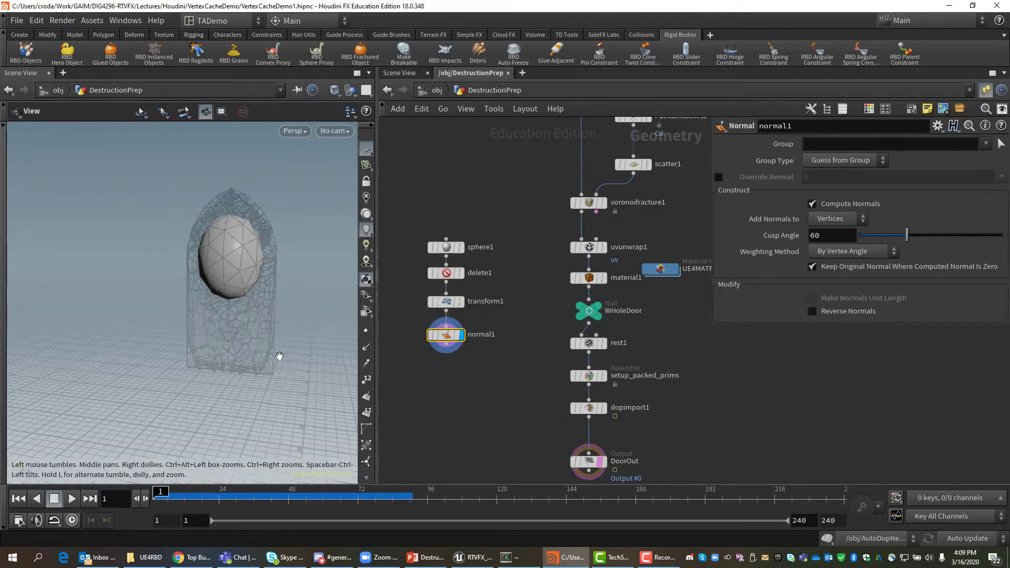
{"action": "scroll", "coordinate": [299, 301], "scroll_direction": "down", "scroll_amount": 3}
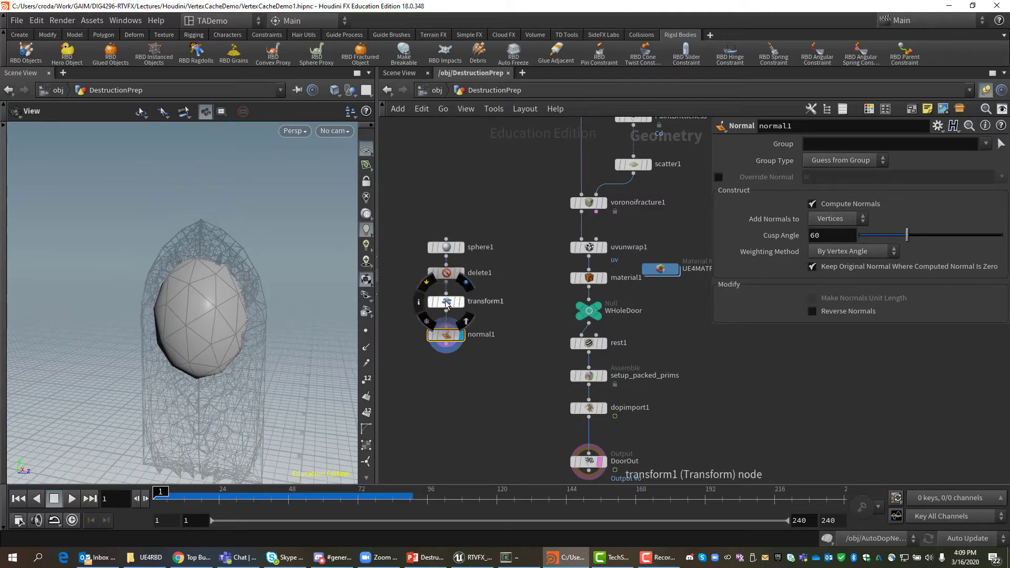
{"action": "left_click", "coordinate": [464, 304]}
{"action": "left_click", "coordinate": [462, 302]}
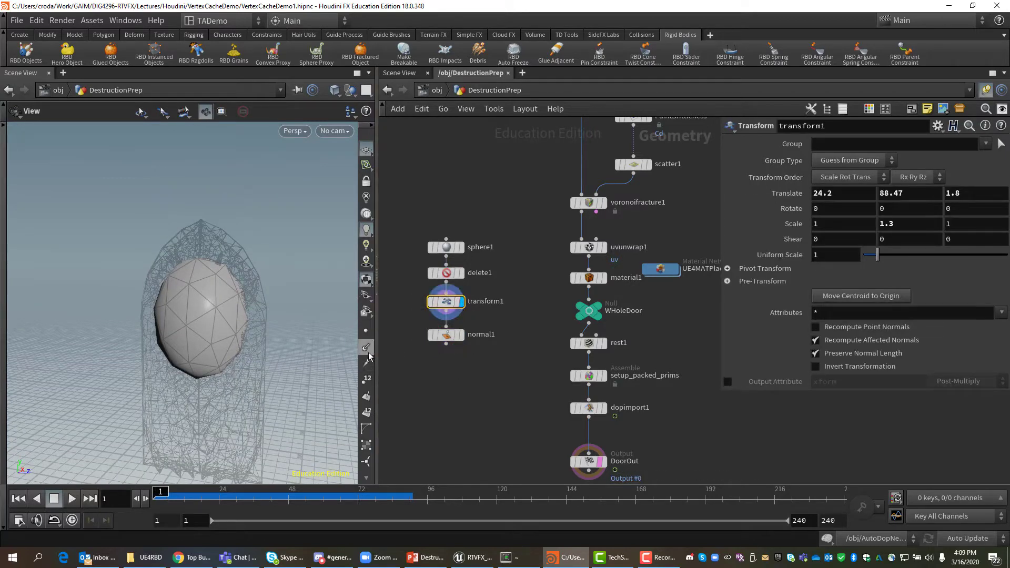
{"action": "left_click_drag", "start_coordinate": [292, 347], "coordinate": [305, 363]}
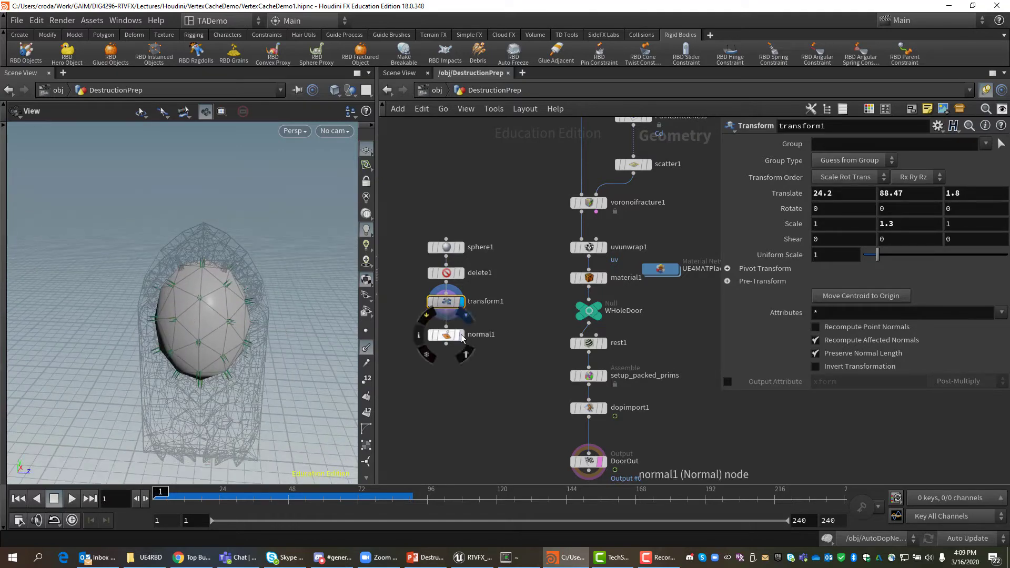
{"action": "left_click", "coordinate": [463, 335]}
{"action": "left_click", "coordinate": [447, 335]}
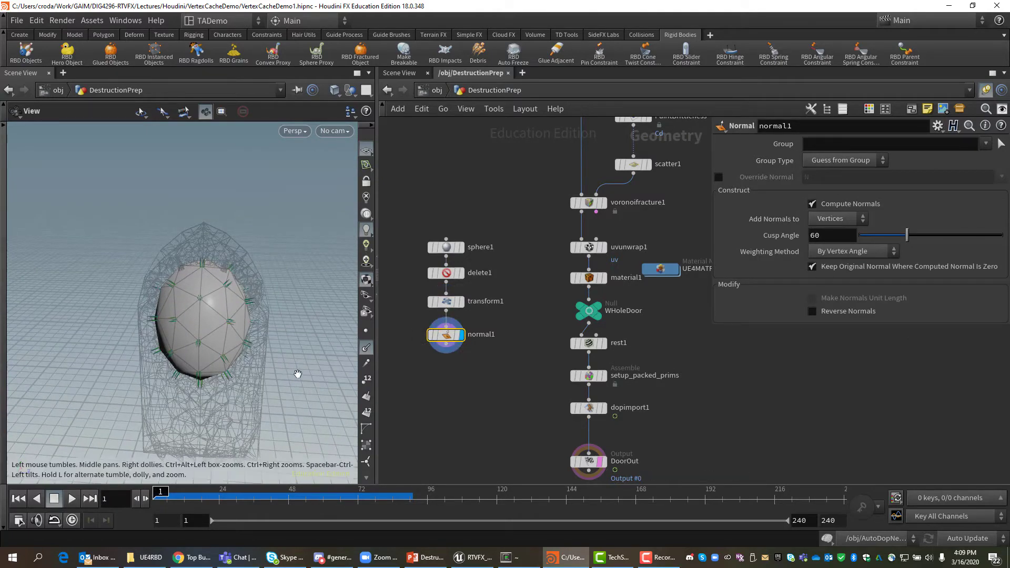
{"action": "left_click_drag", "start_coordinate": [298, 374], "coordinate": [310, 361]}
{"action": "left_click", "coordinate": [365, 347]}
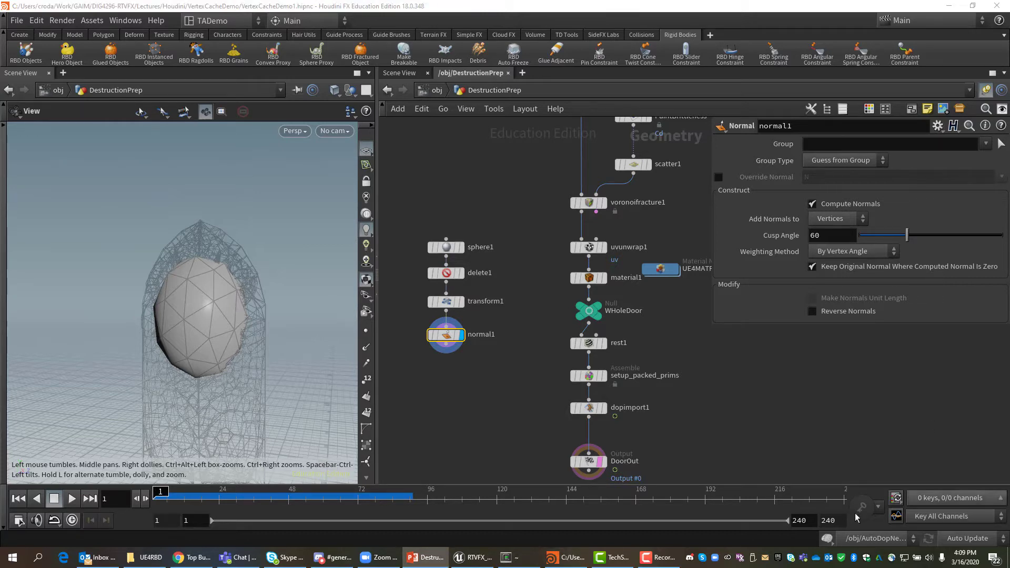
Connect a Point Wrangle node below normal1, position it under the chain, and display it
{"action": "left_click", "coordinate": [447, 349]}
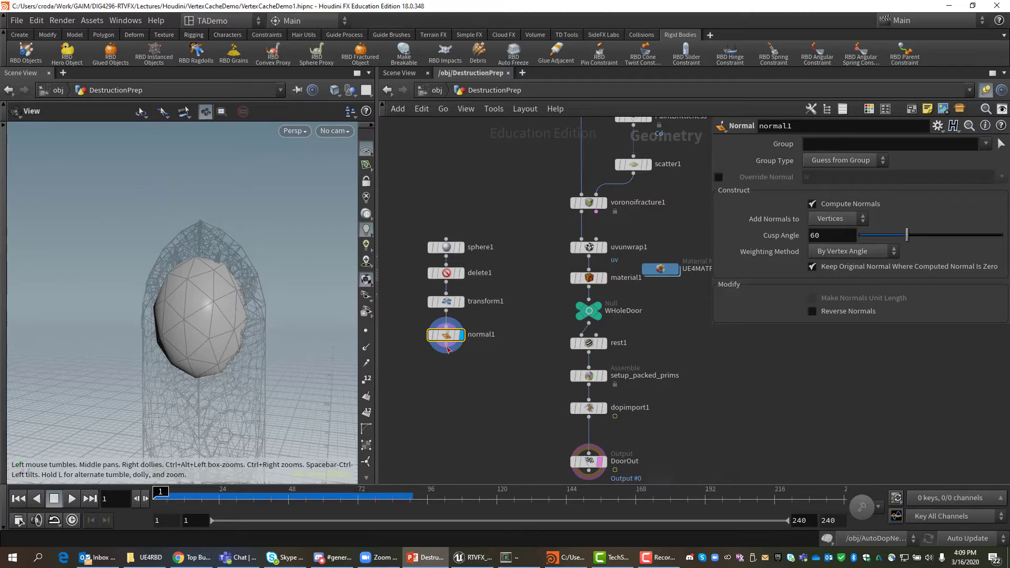
{"action": "key", "text": "Tab"}
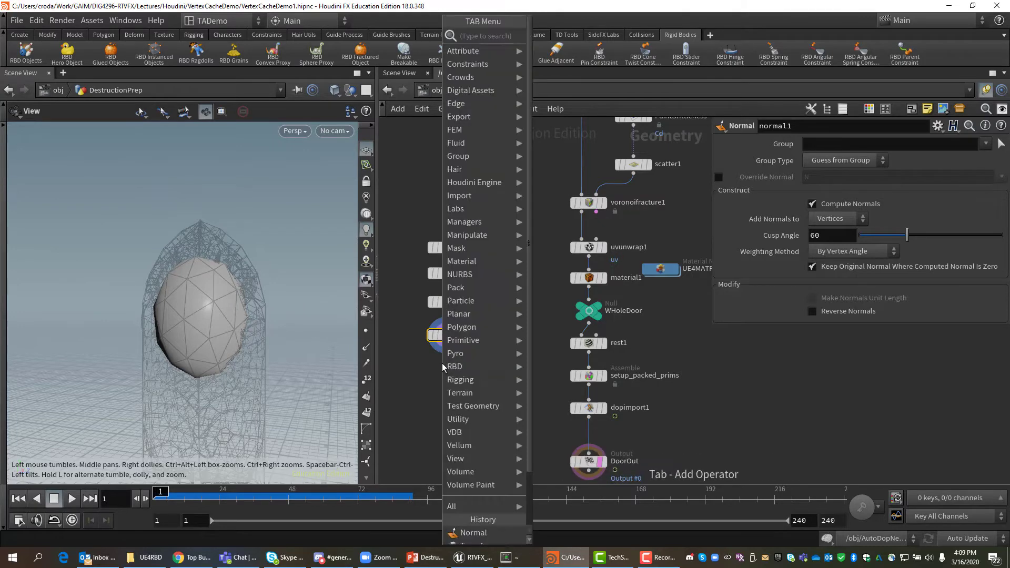
{"action": "type", "text": "point"}
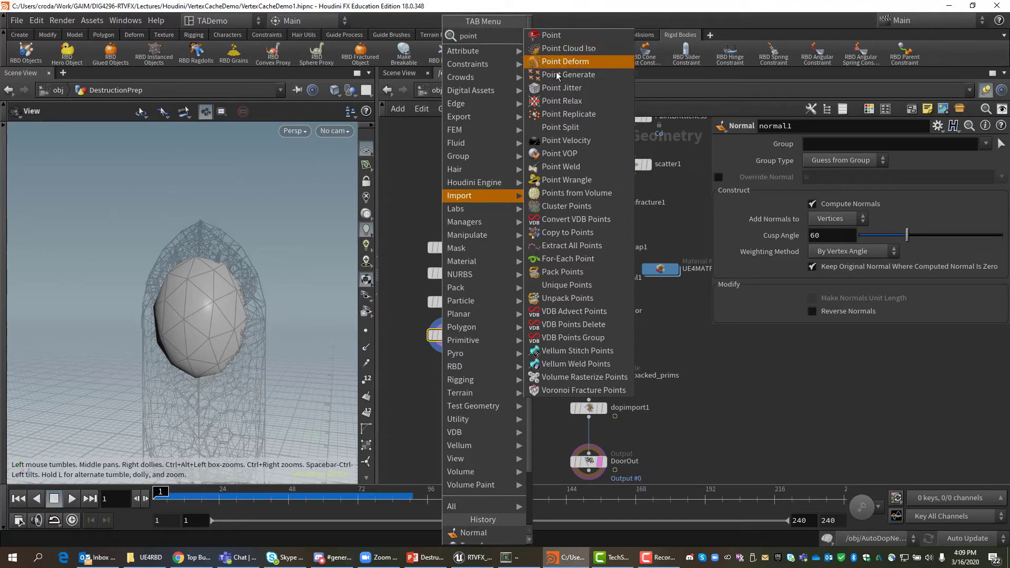
{"action": "left_click", "coordinate": [566, 179]}
{"action": "left_click", "coordinate": [470, 387]}
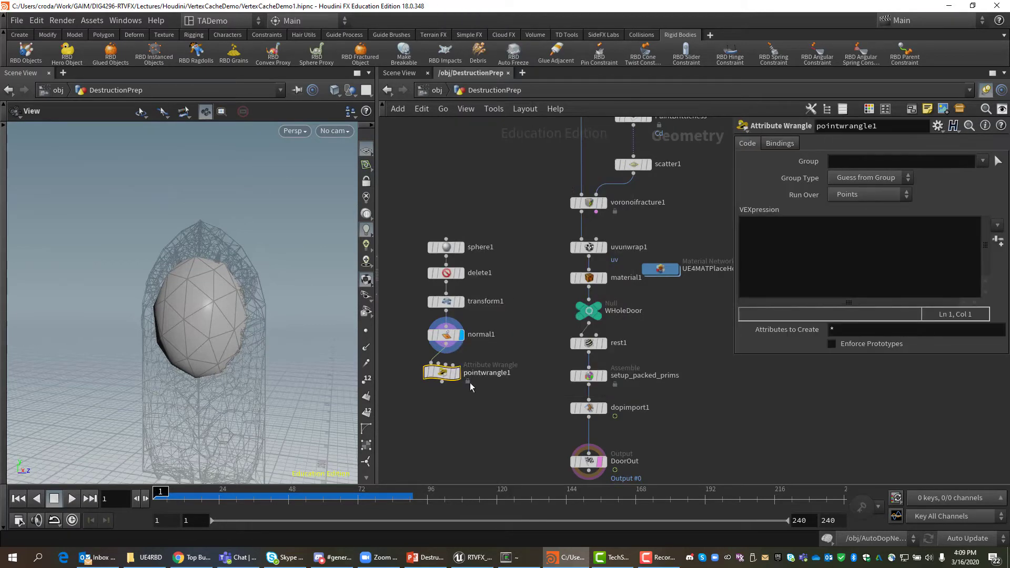
{"action": "left_click_drag", "start_coordinate": [447, 374], "coordinate": [457, 377]}
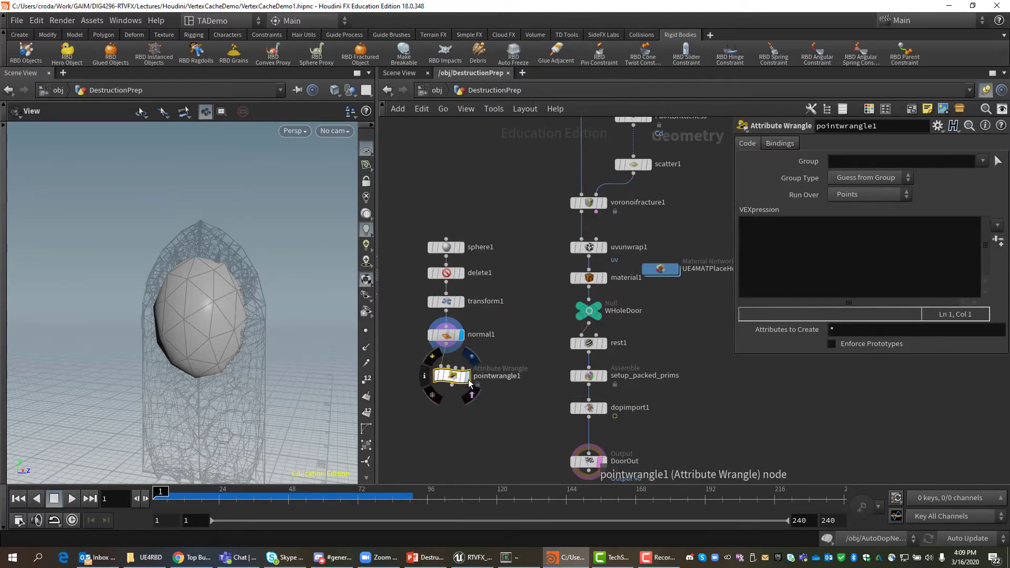
{"action": "left_click", "coordinate": [467, 378]}
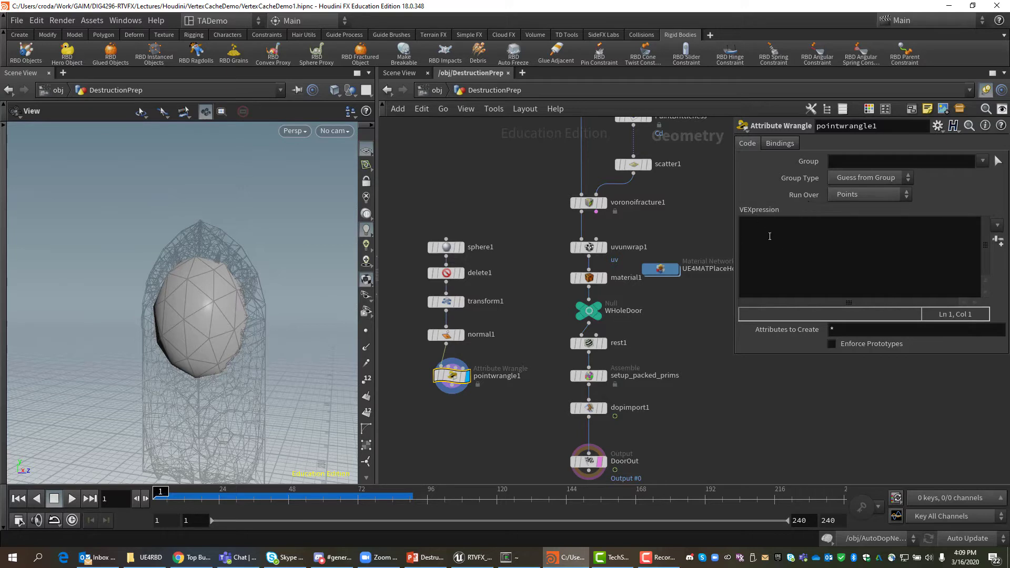
Write the pointwrangle1 expression v@v = v@N*ch('strength'); to derive point velocity from the normals
{"action": "left_click", "coordinate": [749, 224]}
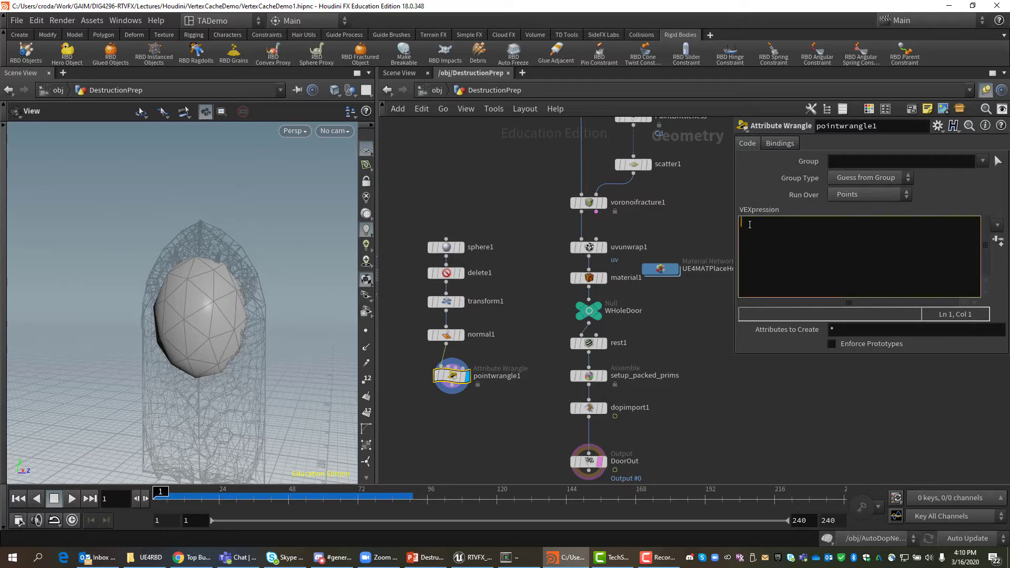
{"action": "type", "text": "v@"}
{"action": "key", "text": "Escape"}
{"action": "type", "text": "v"}
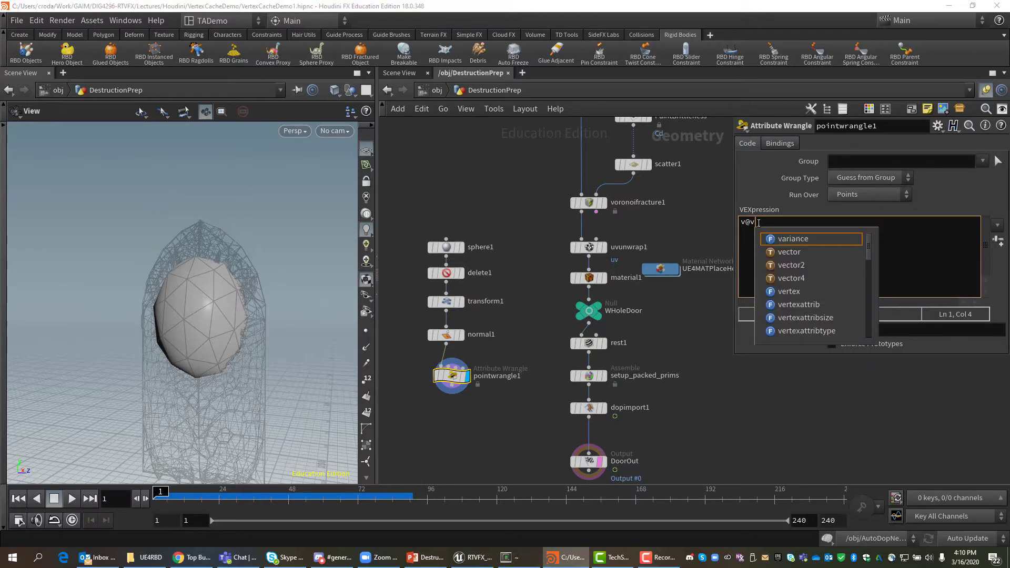
{"action": "type", "text": " = v"}
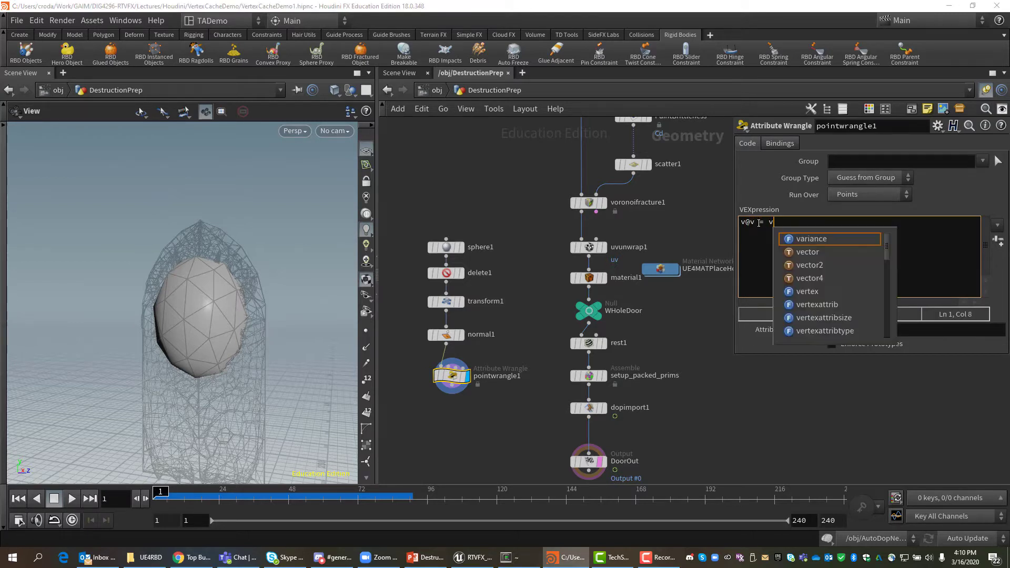
{"action": "type", "text": "@N"}
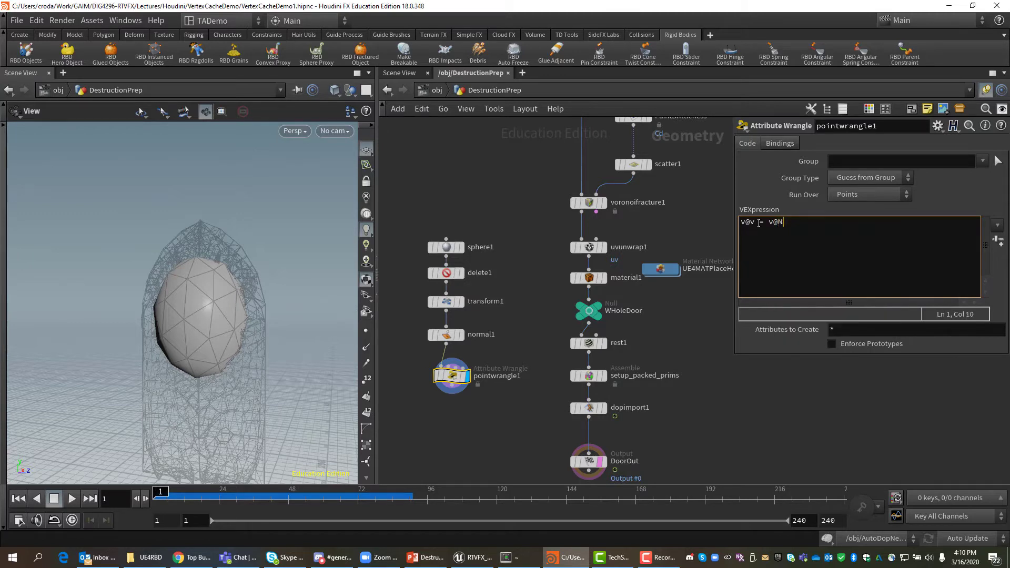
{"action": "type", "text": "*ch("}
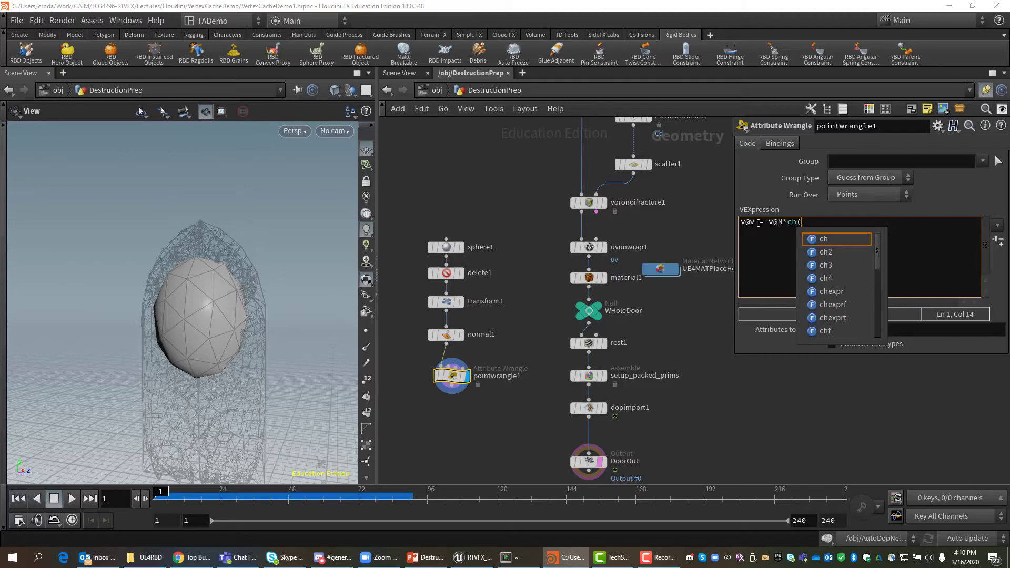
{"action": "type", "text": "'"}
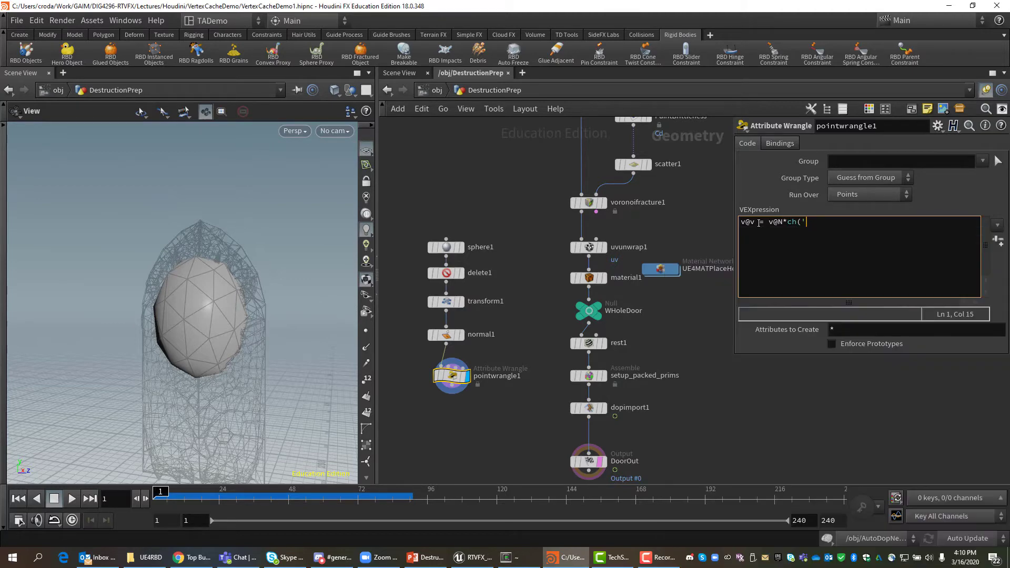
{"action": "type", "text": "str"}
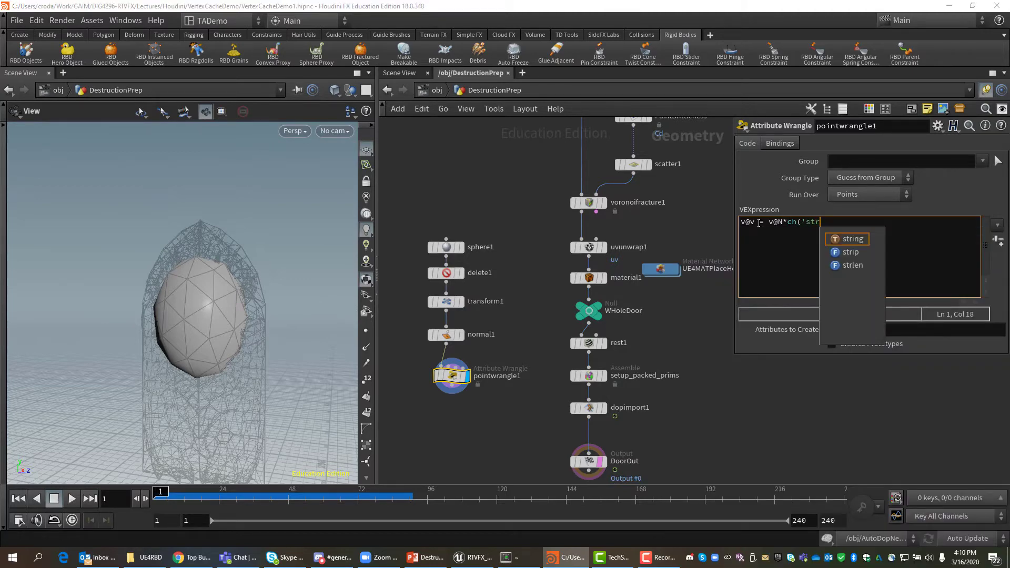
{"action": "type", "text": "ngth'"}
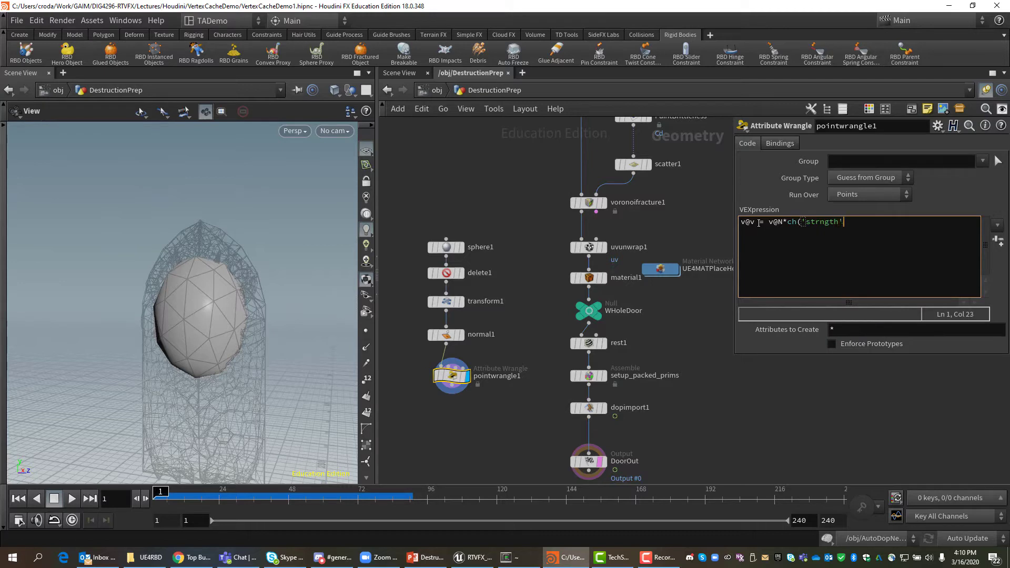
{"action": "type", "text": ");"}
{"action": "left_click", "coordinate": [817, 223]}
{"action": "type", "text": "e"}
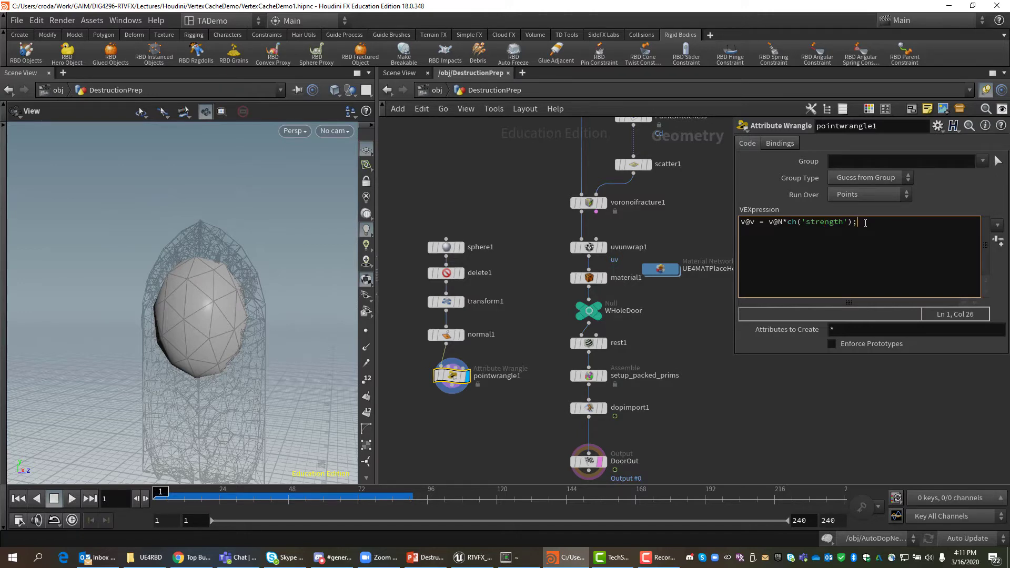
Add the line @v[0] += ch('xOffset'); to the pointwrangle1 expression and generate the strength and xOffset parameters
{"action": "left_click_drag", "start_coordinate": [331, 354], "coordinate": [253, 386]}
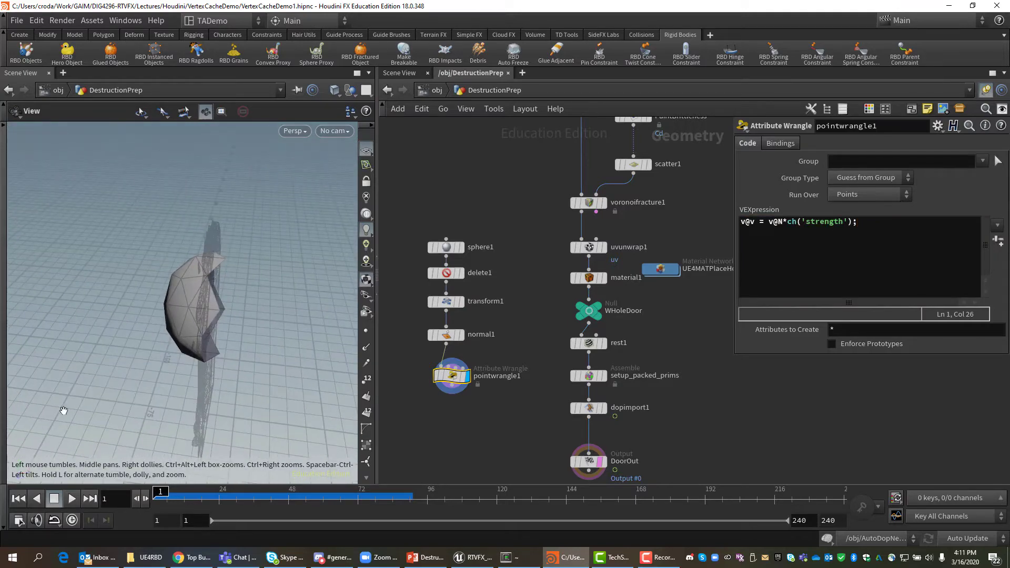
{"action": "left_click_drag", "start_coordinate": [72, 408], "coordinate": [70, 431]}
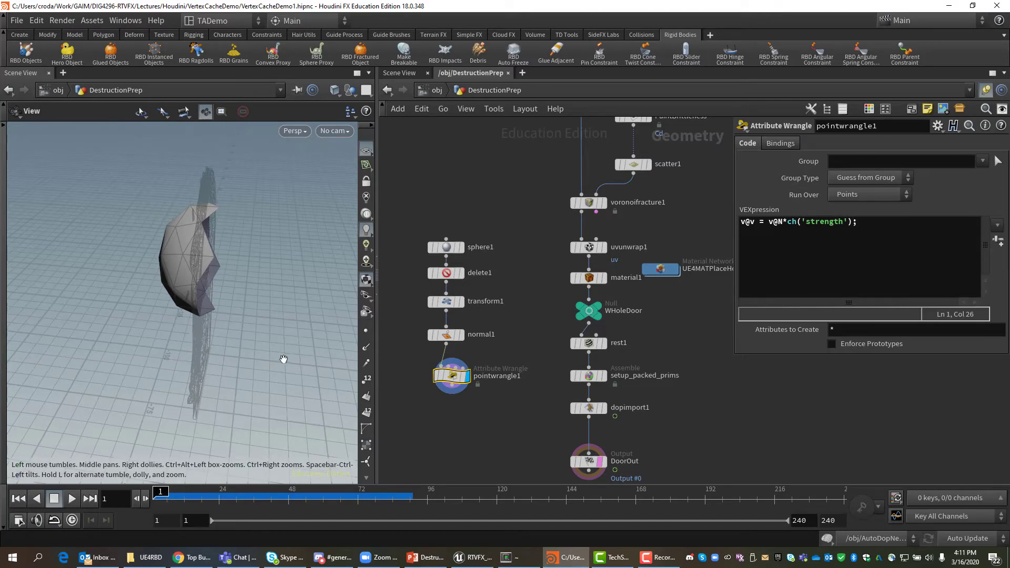
{"action": "left_click_drag", "start_coordinate": [199, 409], "coordinate": [272, 380]}
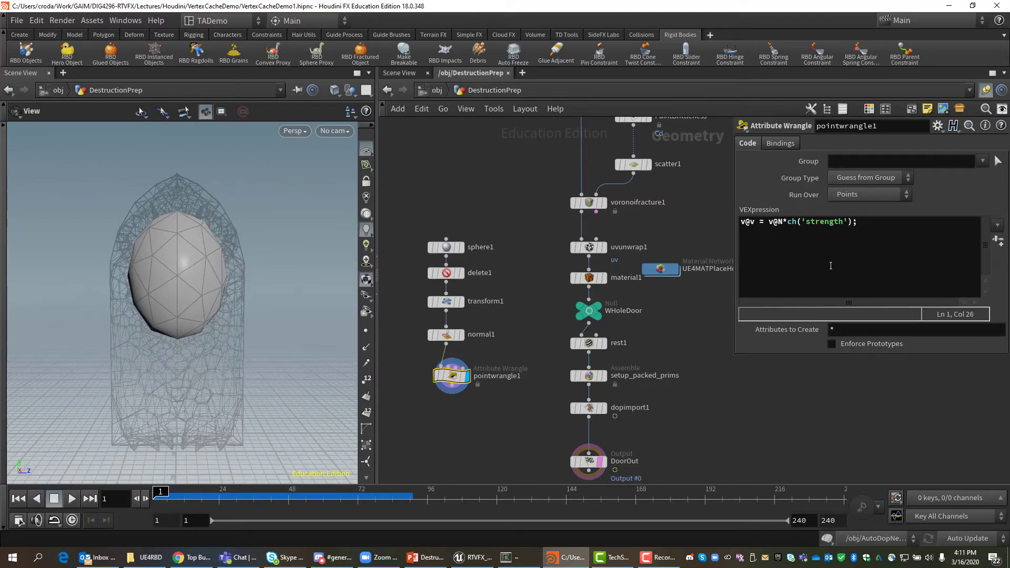
{"action": "left_click", "coordinate": [868, 238]}
{"action": "key", "text": "Return"}
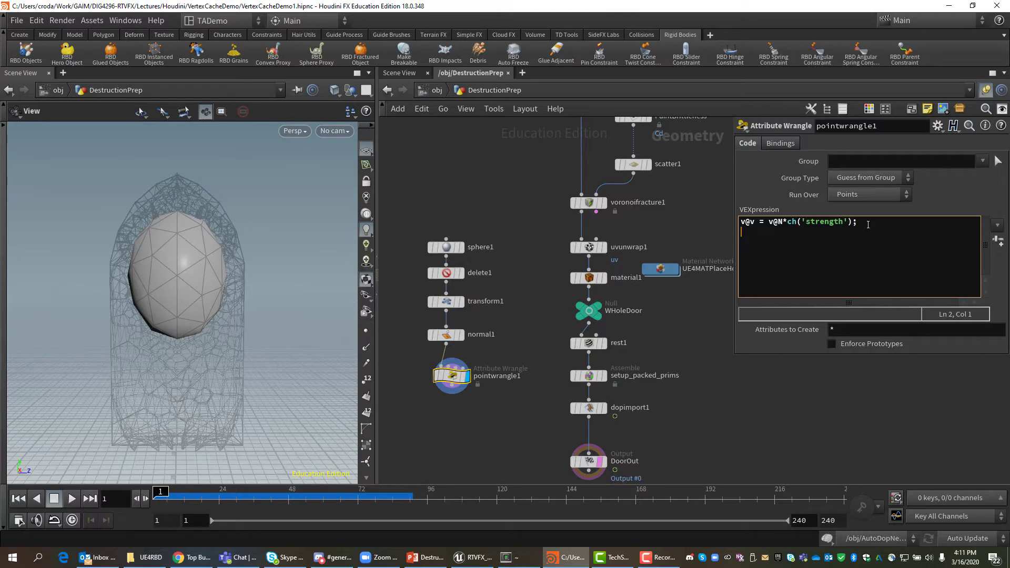
{"action": "type", "text": "@v[0] += ch("}
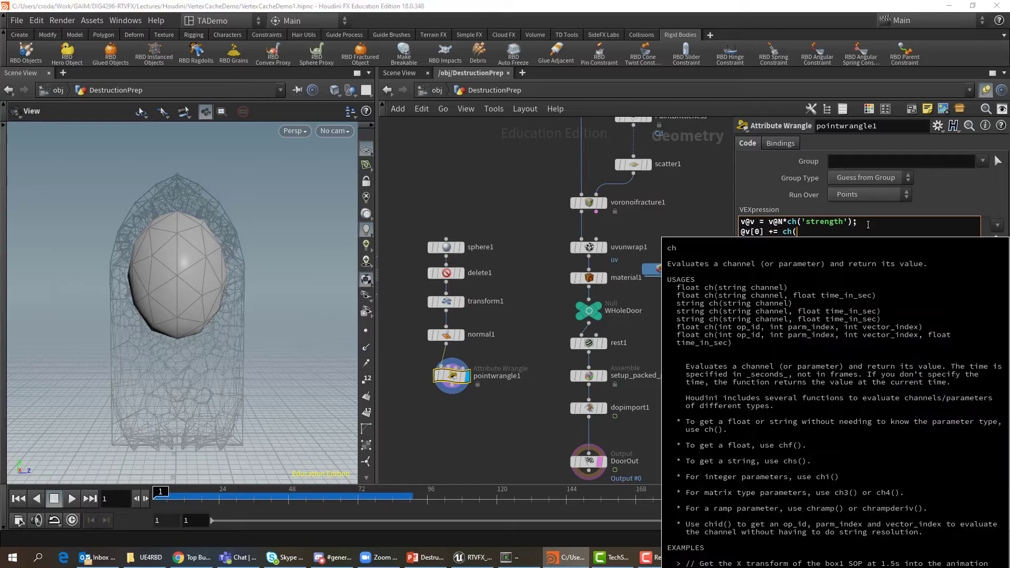
{"action": "type", "text": ";"}
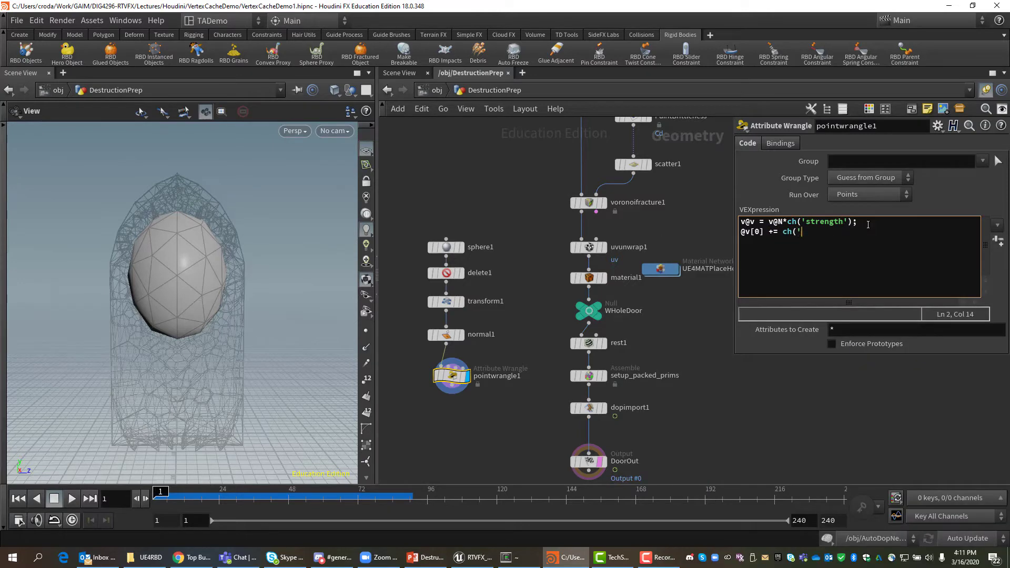
{"action": "type", "text": "xOffset');"}
{"action": "left_click", "coordinate": [998, 240]}
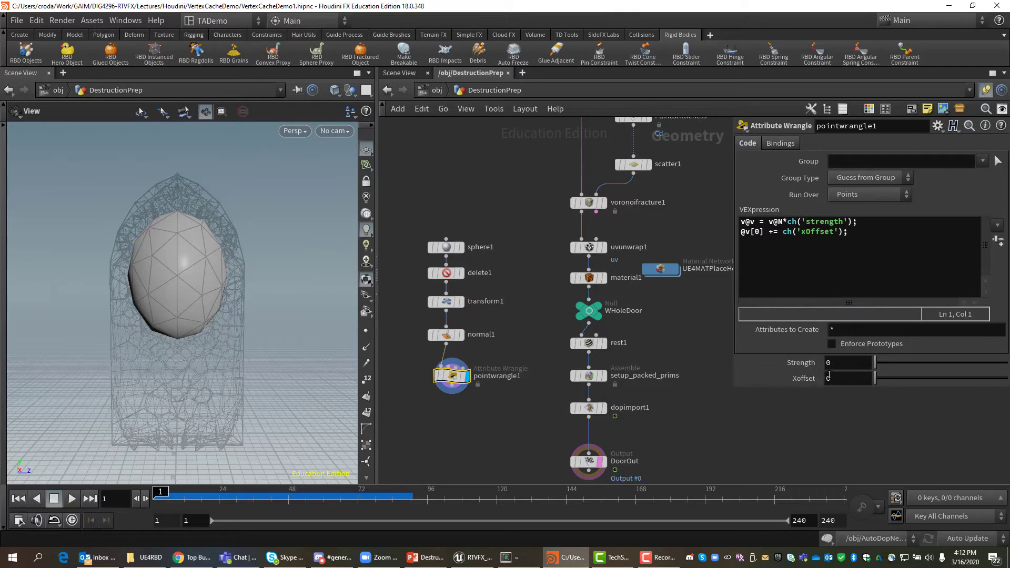
Set pointwrangle1's Strength to 3 and its Xoffset to -2
{"action": "left_click", "coordinate": [843, 362]}
{"action": "type", "text": "3"}
{"action": "left_click", "coordinate": [838, 380]}
{"action": "key", "text": "BackSpace"}
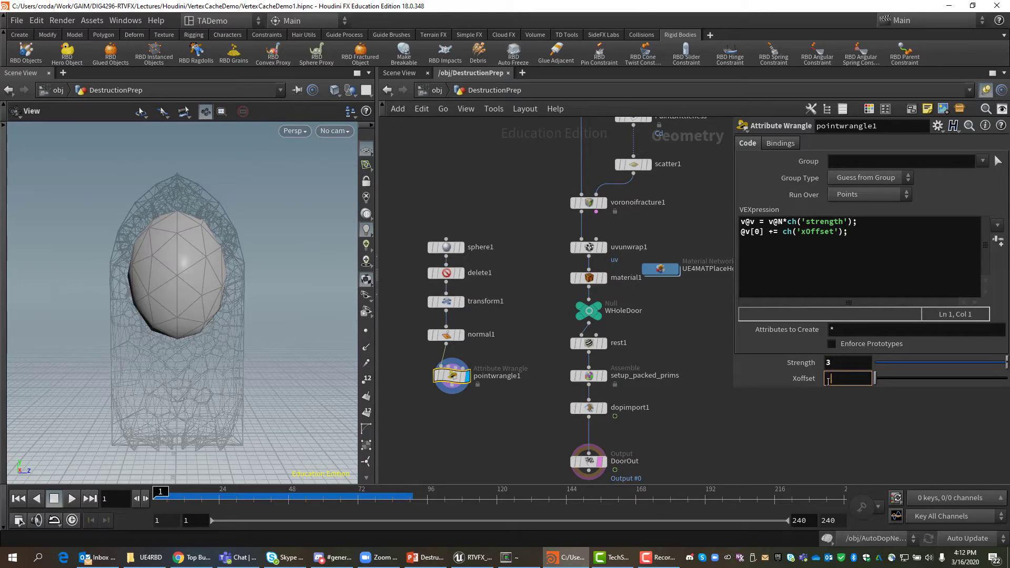
{"action": "type", "text": "-2"}
{"action": "key", "text": "Return"}
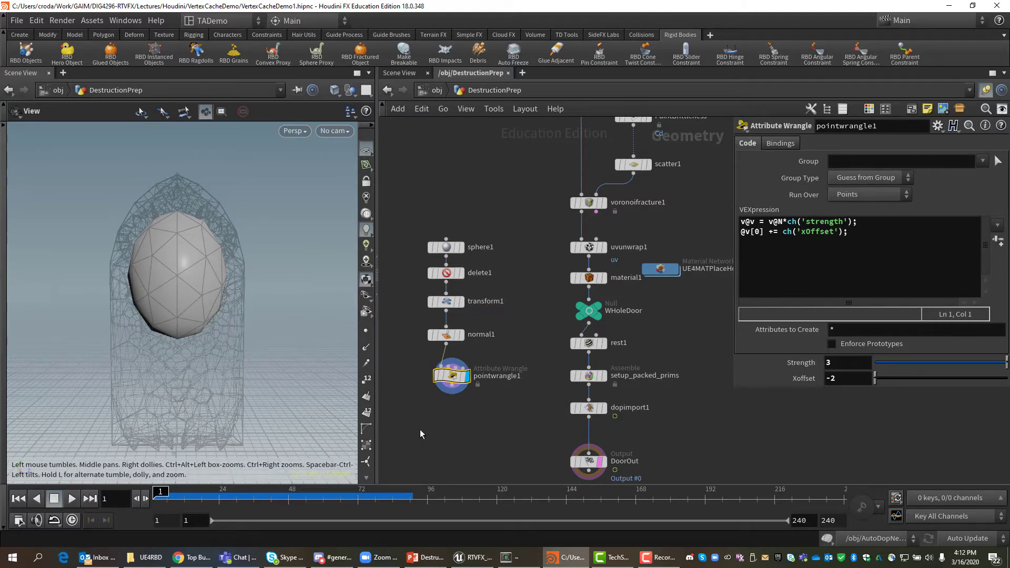
Make room between setup_packed_prims and dopimport1, and place an Attribute Transfer node beside the chain
{"action": "left_click_drag", "start_coordinate": [592, 415], "coordinate": [593, 438]}
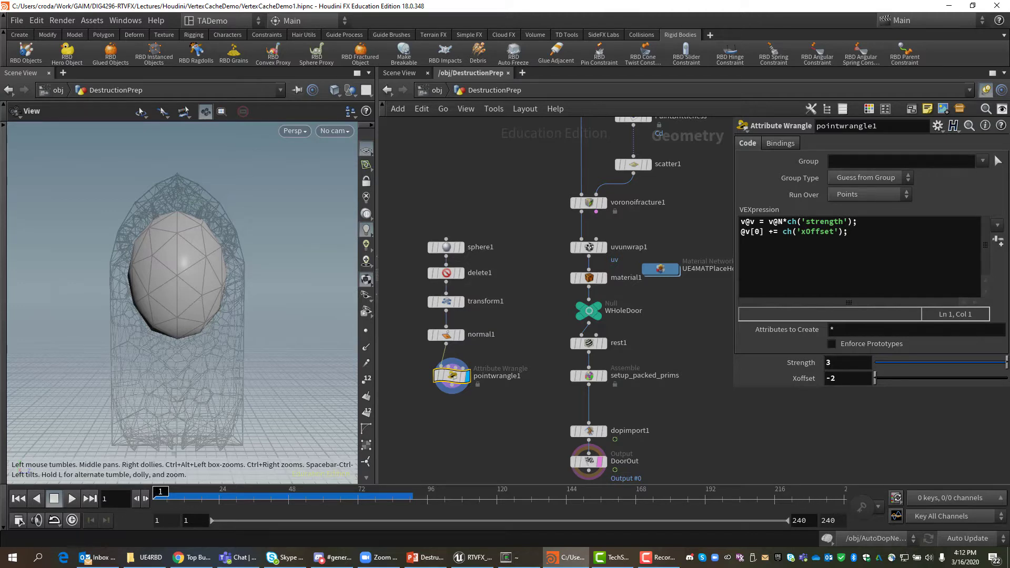
{"action": "key", "text": "alt+Tab"}
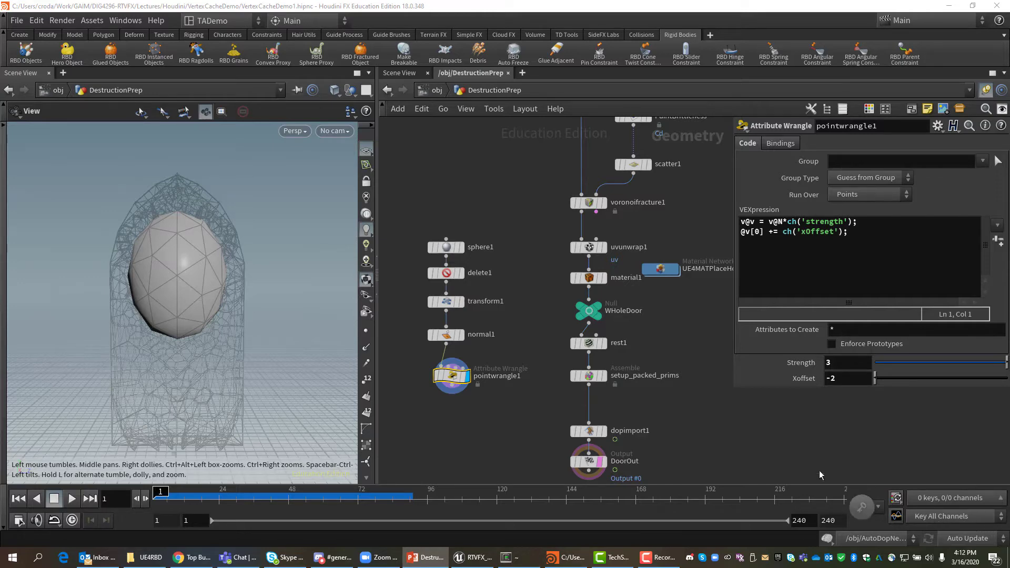
{"action": "right_click", "coordinate": [527, 405]}
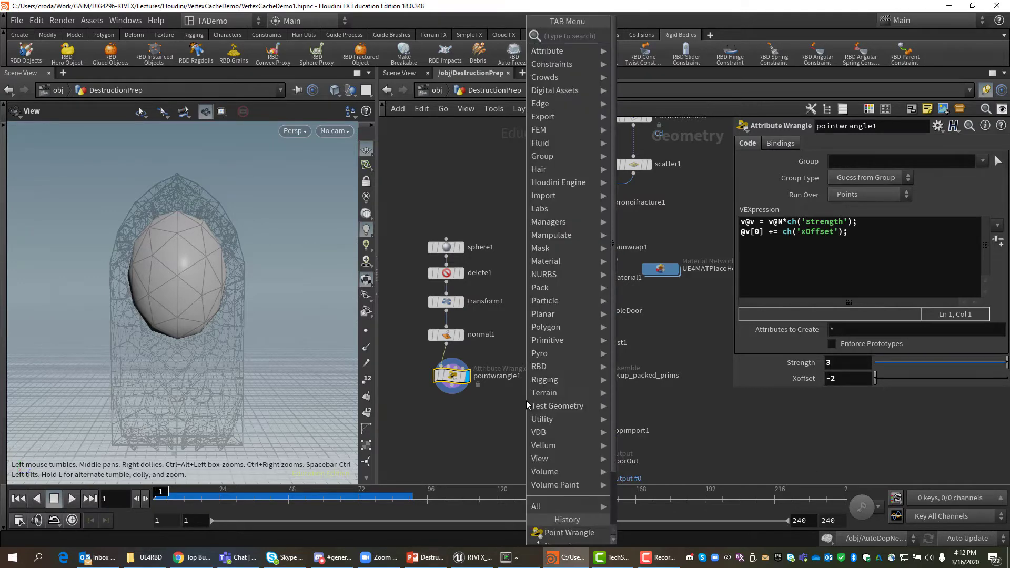
{"action": "type", "text": "attrib"}
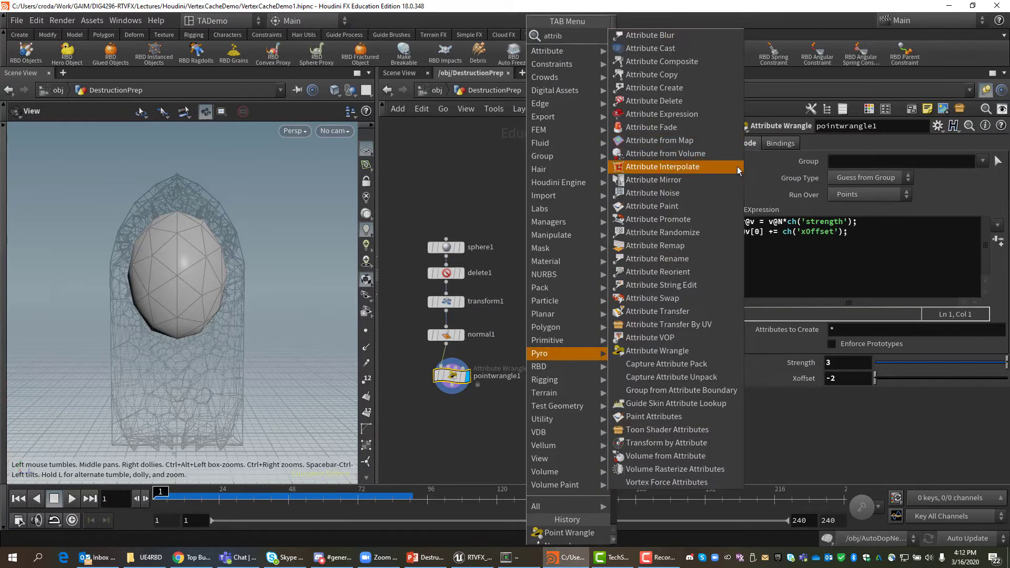
{"action": "left_click", "coordinate": [677, 313]}
{"action": "left_click", "coordinate": [525, 404]}
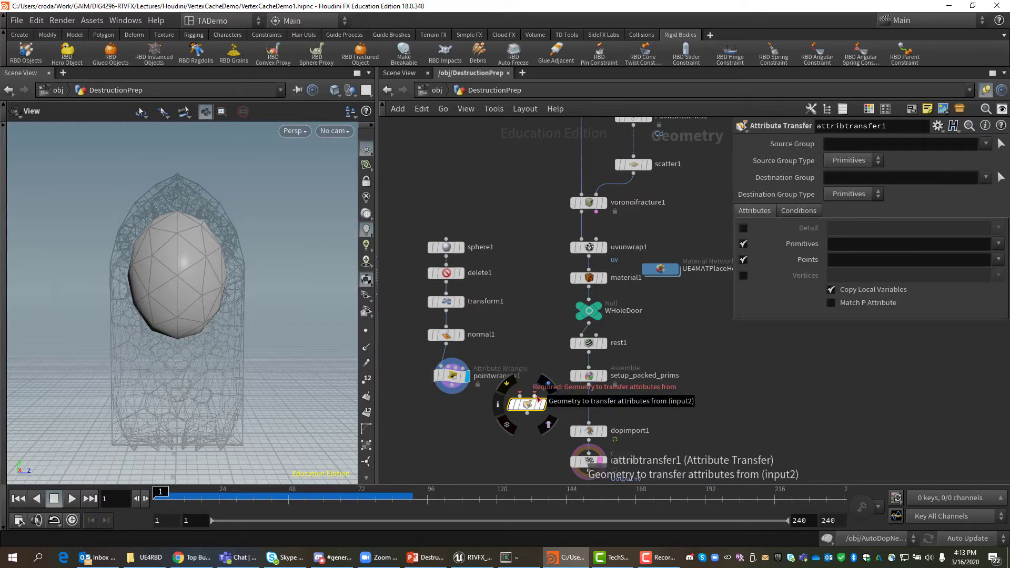
Insert attribtransfer1 between setup_packed_prims and dopimport1, and connect pointwrangle1 to its second input
{"action": "left_click", "coordinate": [537, 396]}
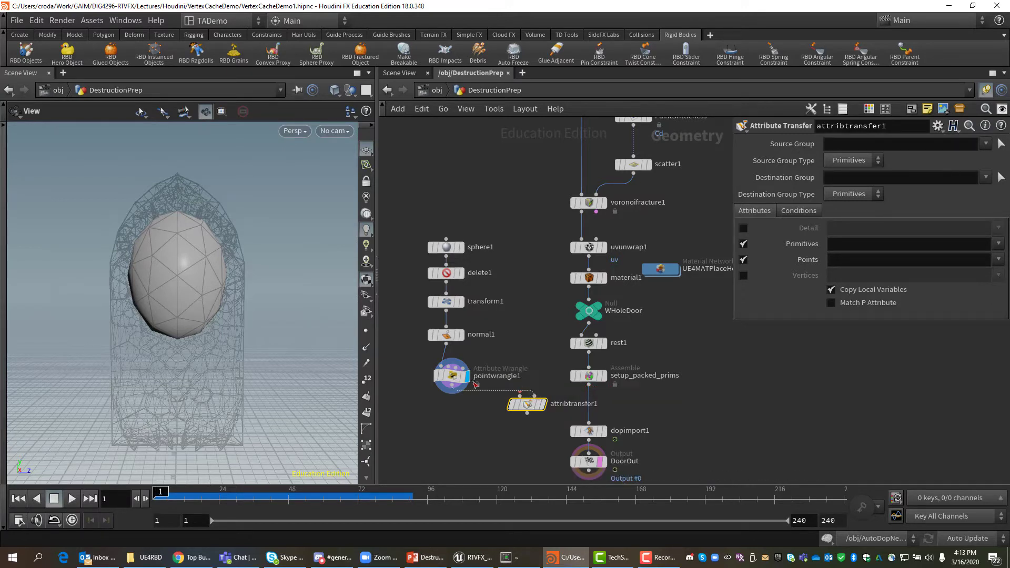
{"action": "left_click_drag", "start_coordinate": [519, 397], "coordinate": [599, 405]}
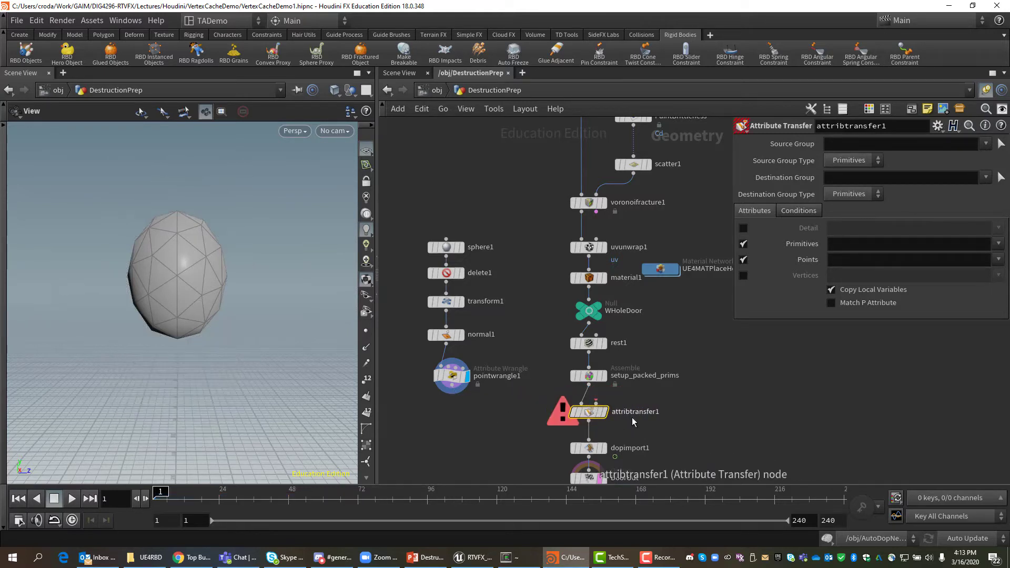
{"action": "left_click", "coordinate": [599, 404]}
{"action": "left_click", "coordinate": [452, 392]}
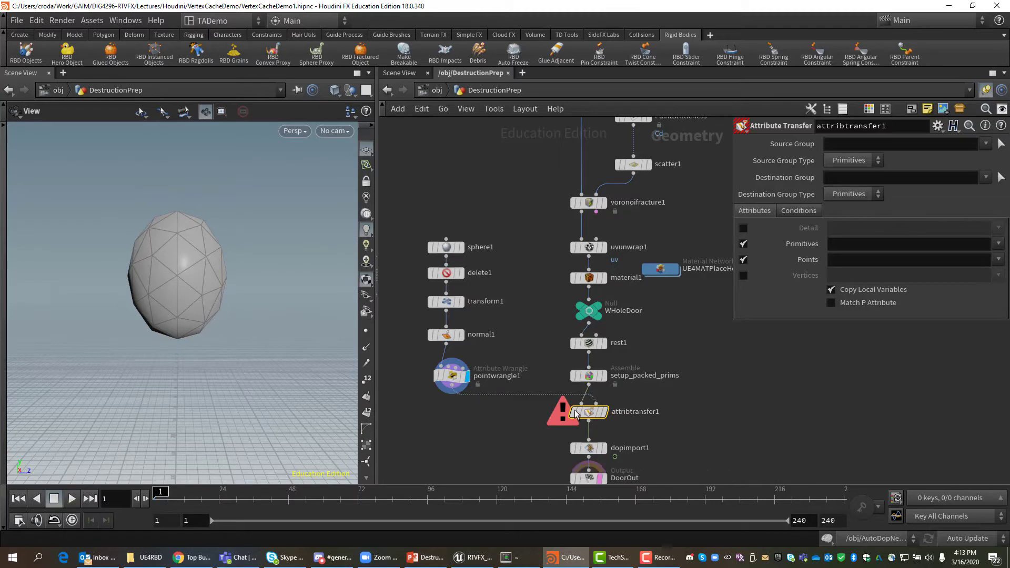
{"action": "mouse_move", "coordinate": [585, 407]}
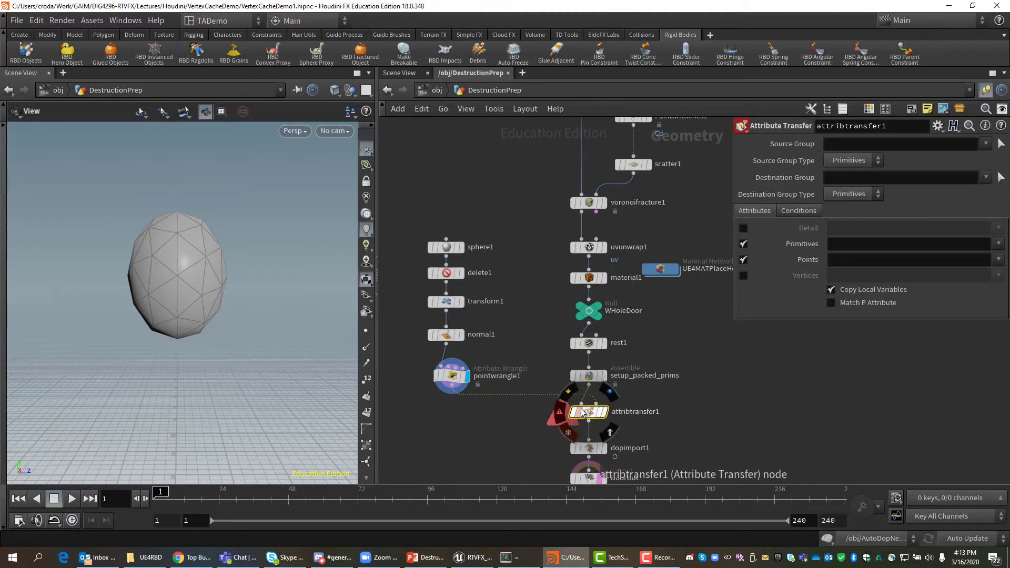
View the outputs of setup_packed_prims, pointwrangle1 and attribtransfer1 one after another, and finish by displaying DoorOut
{"action": "mouse_move", "coordinate": [600, 379]}
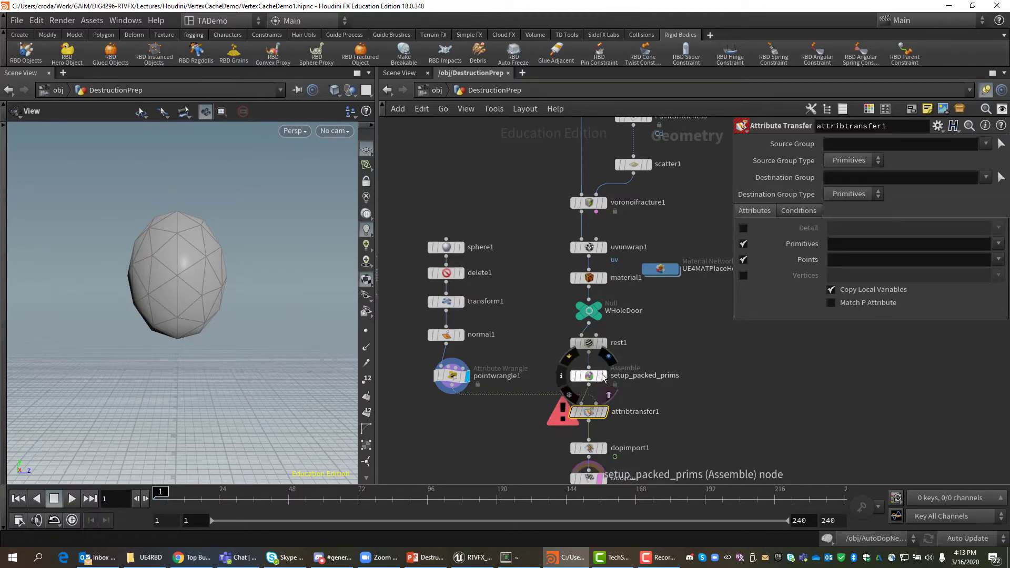
{"action": "left_click", "coordinate": [605, 380]}
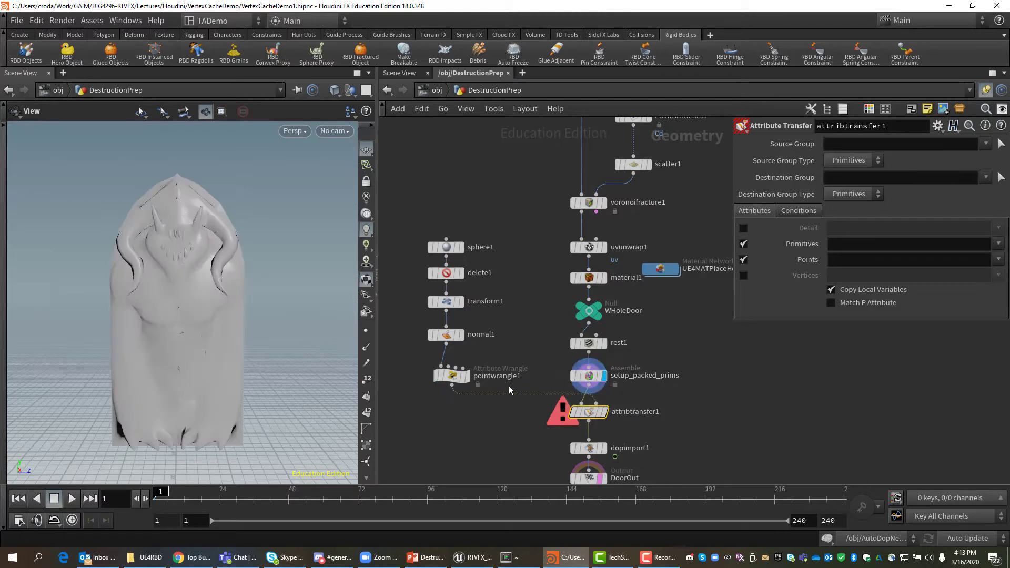
{"action": "mouse_move", "coordinate": [464, 383]}
{"action": "left_click", "coordinate": [470, 359]}
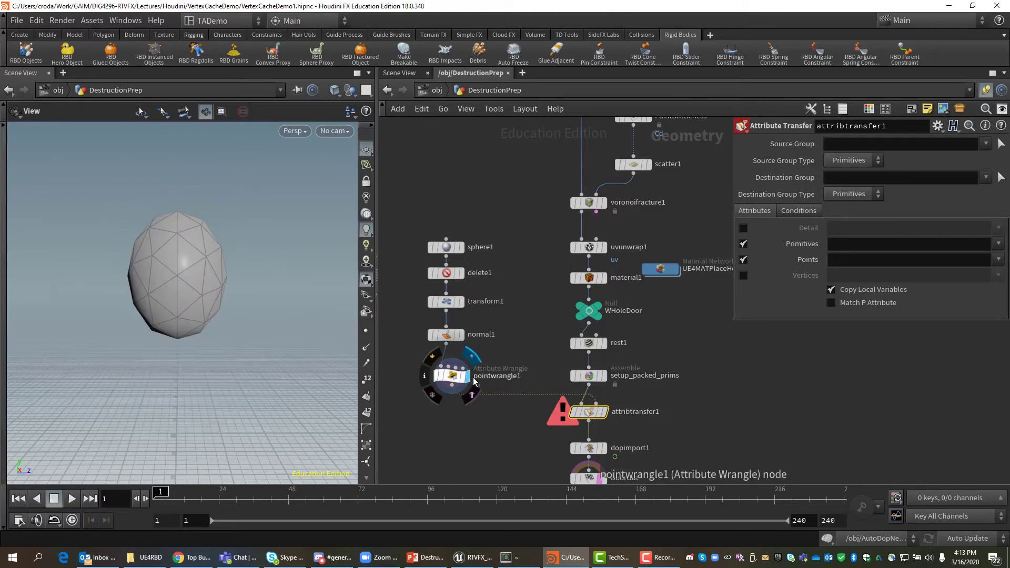
{"action": "left_click", "coordinate": [603, 413]}
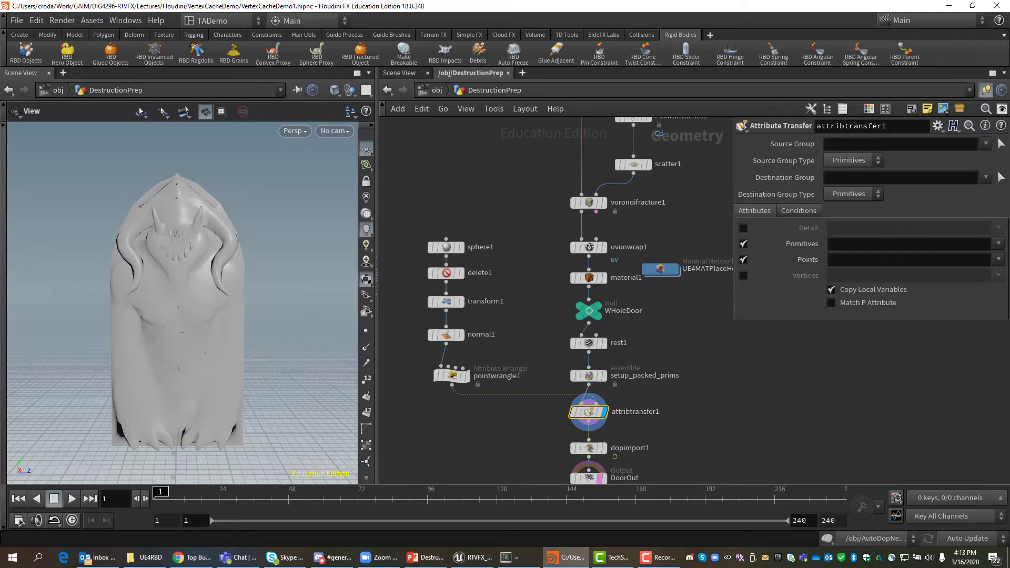
{"action": "key", "text": "alt+Tab"}
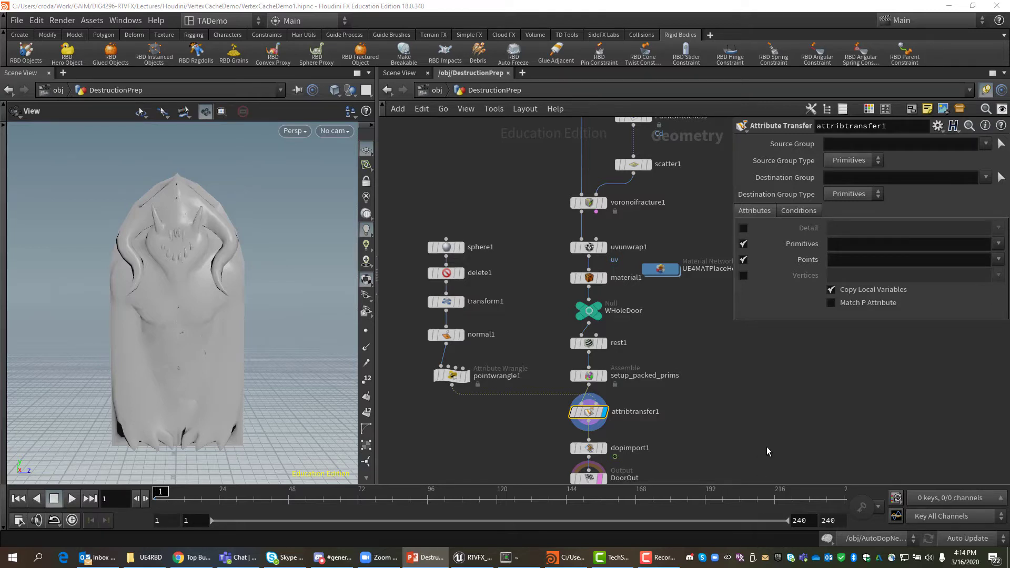
{"action": "left_click", "coordinate": [604, 480]}
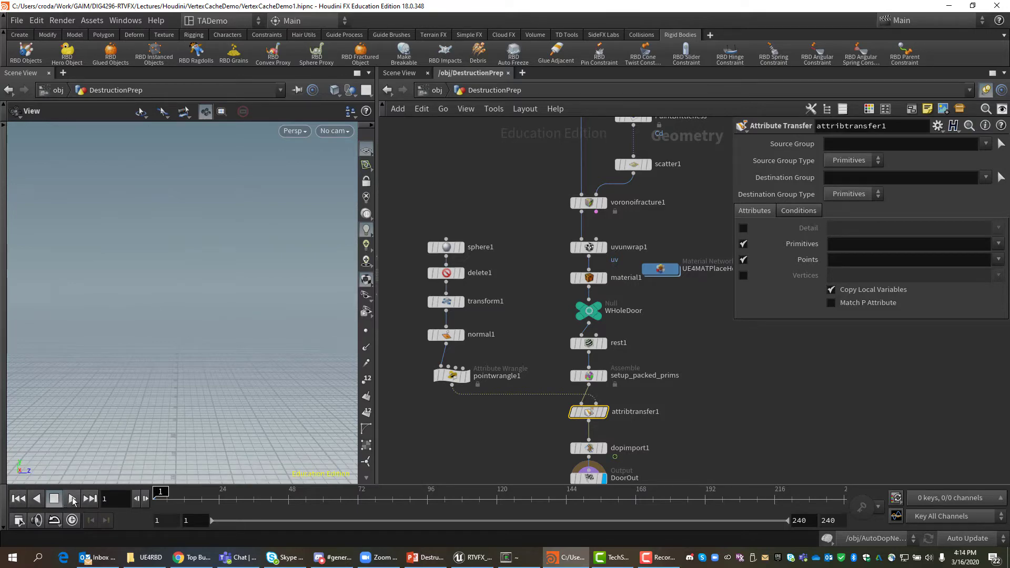
Enable Inherit Velocity from Point Velocity on the DestructionPrep1 RBD Packed Object inside AutoDopNetwork
{"action": "scroll", "coordinate": [526, 435], "scroll_direction": "down", "scroll_amount": 3}
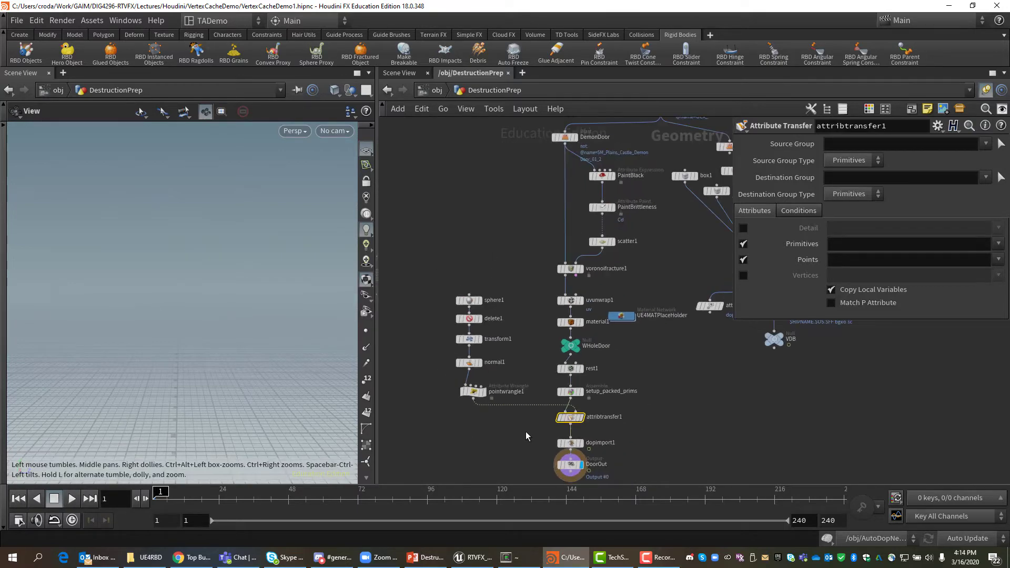
{"action": "middle_click_drag", "start_coordinate": [522, 437], "coordinate": [502, 396]}
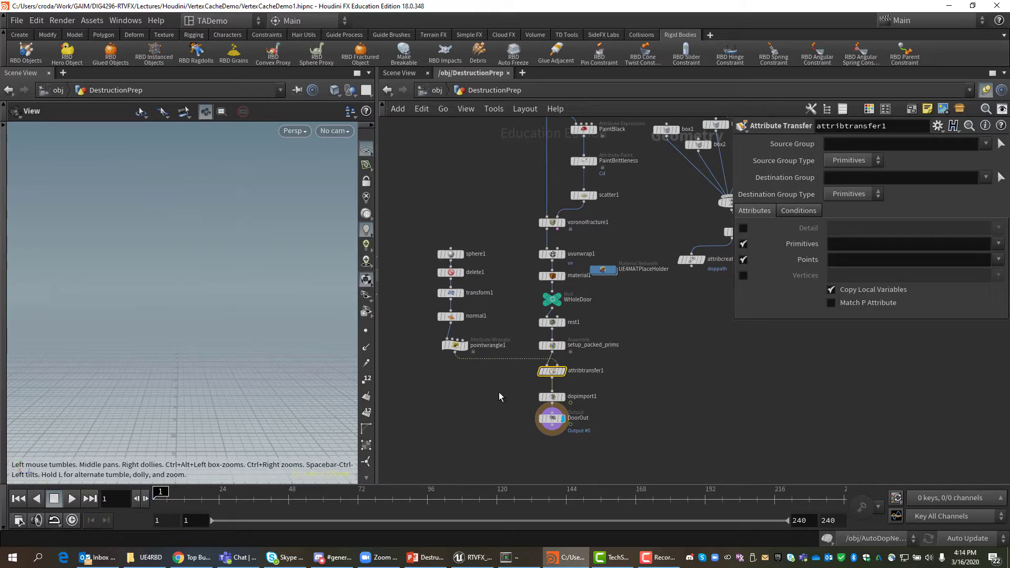
{"action": "key", "text": "u"}
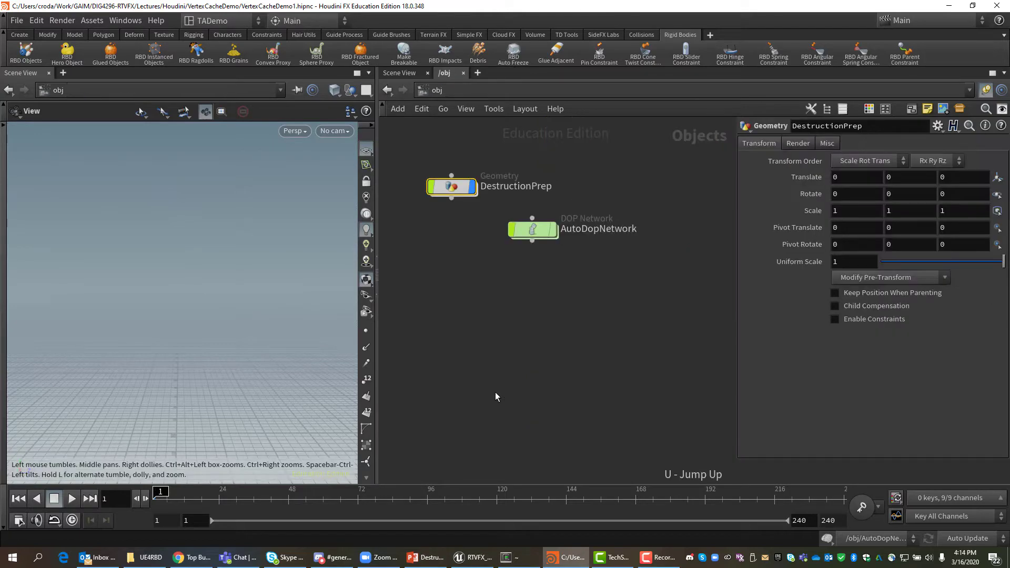
{"action": "double_click", "coordinate": [537, 230]}
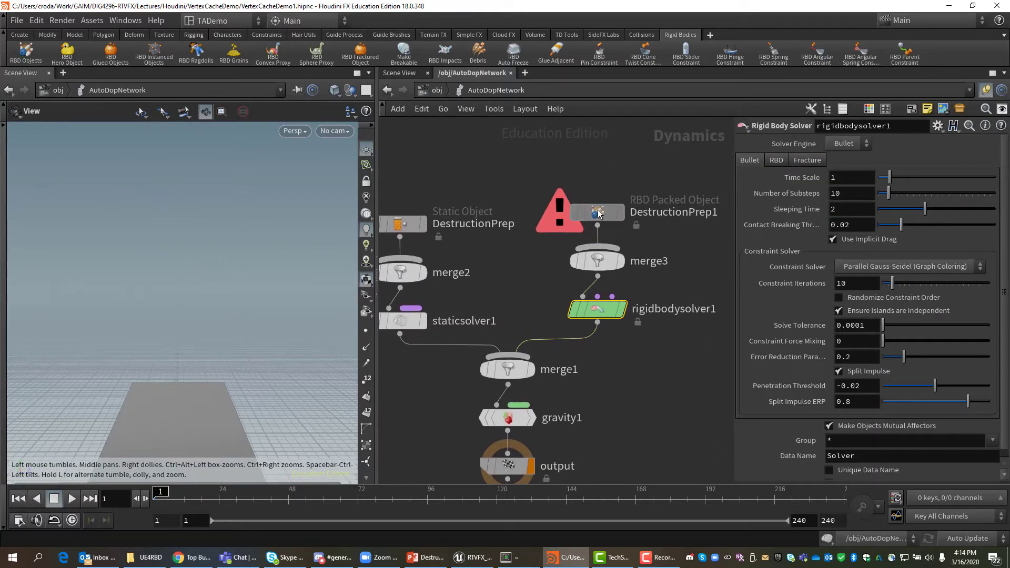
{"action": "left_click", "coordinate": [599, 213]}
{"action": "mouse_move", "coordinate": [605, 213]}
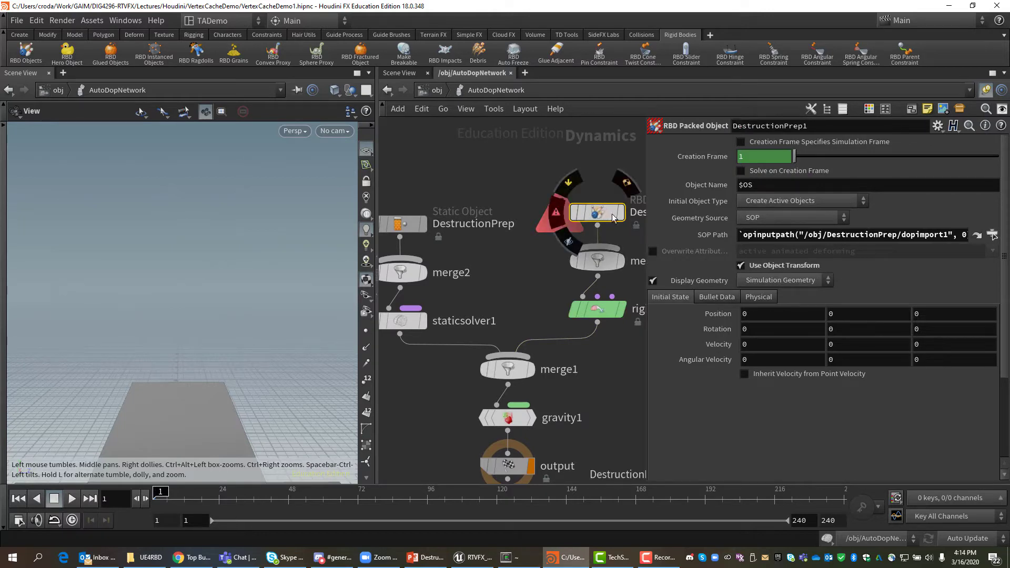
{"action": "left_click", "coordinate": [744, 374]}
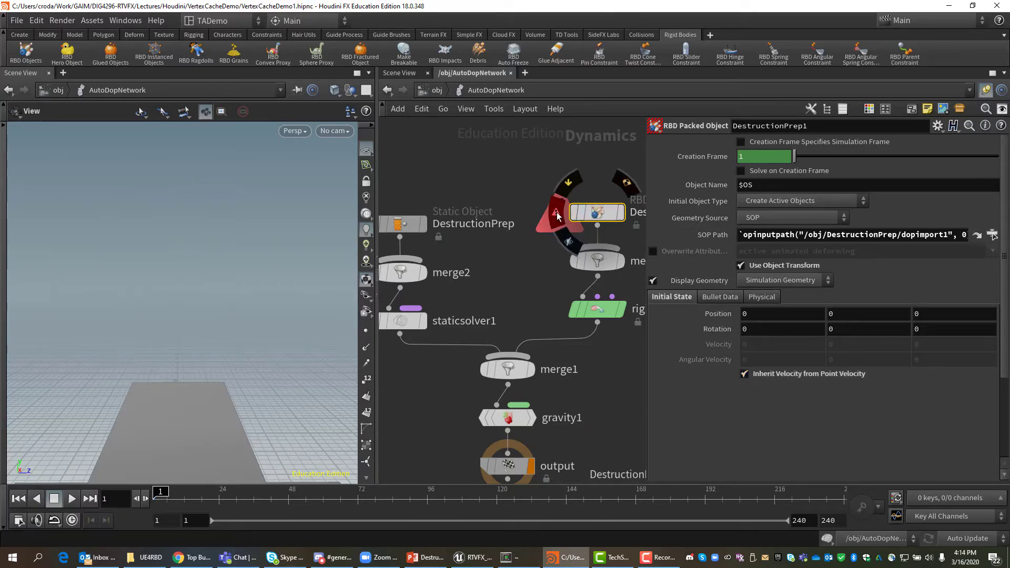
Read the error details of the DestructionPrep1 packed object, and open dopimport1's parameters in the DestructionPrep geometry network
{"action": "left_click", "coordinate": [557, 213]}
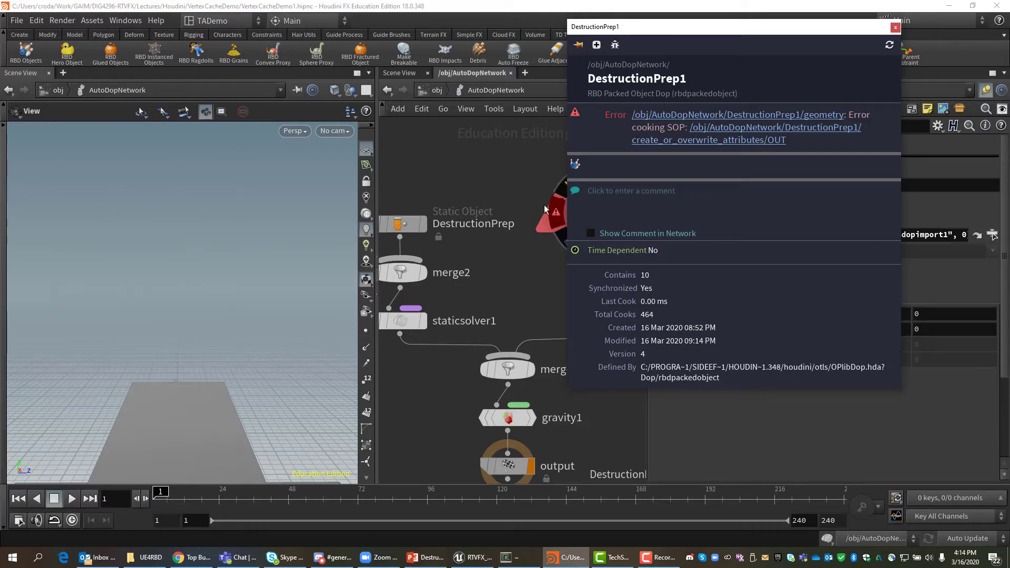
{"action": "left_click", "coordinate": [527, 183]}
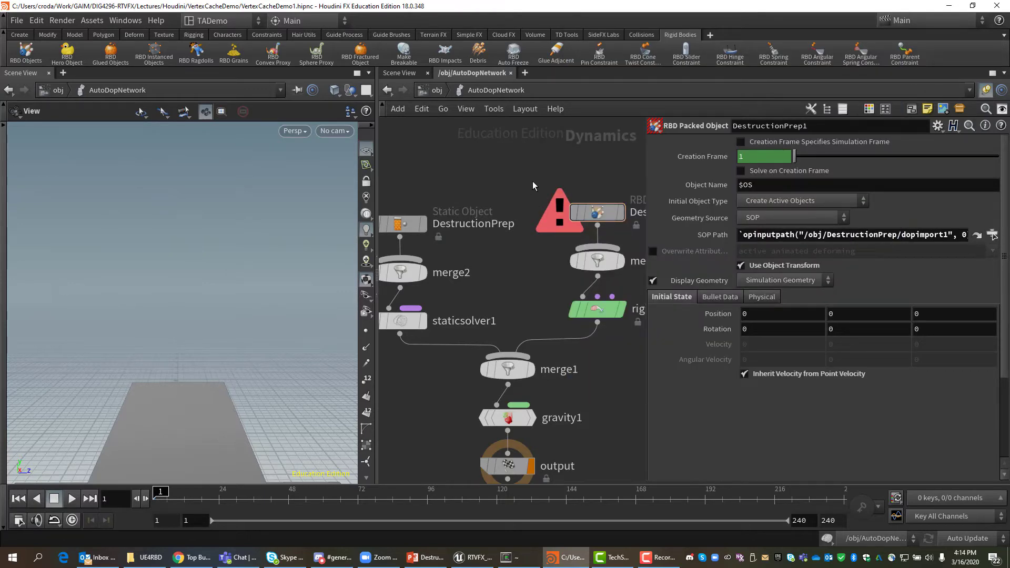
{"action": "key", "text": "u"}
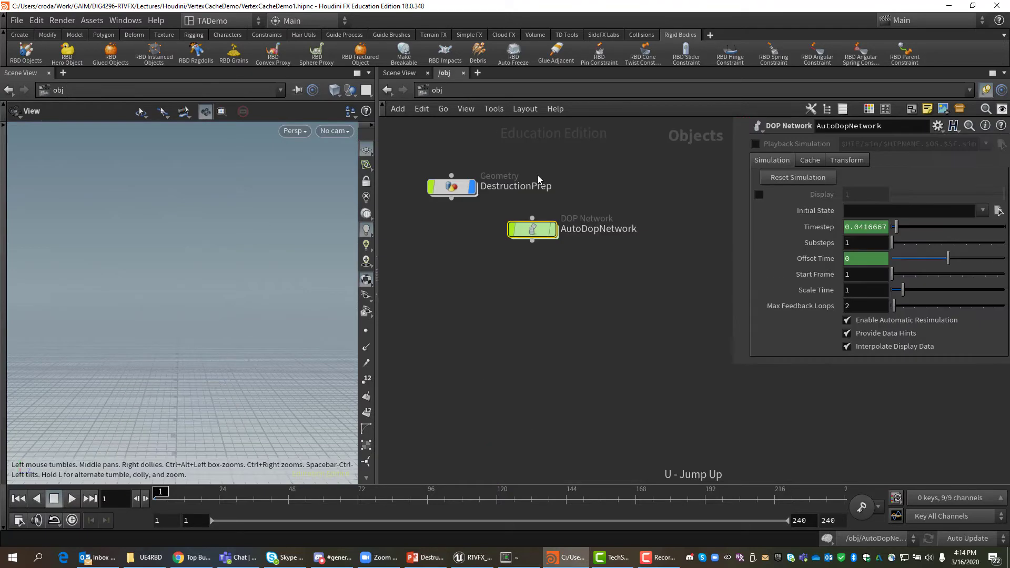
{"action": "double_click", "coordinate": [463, 191]}
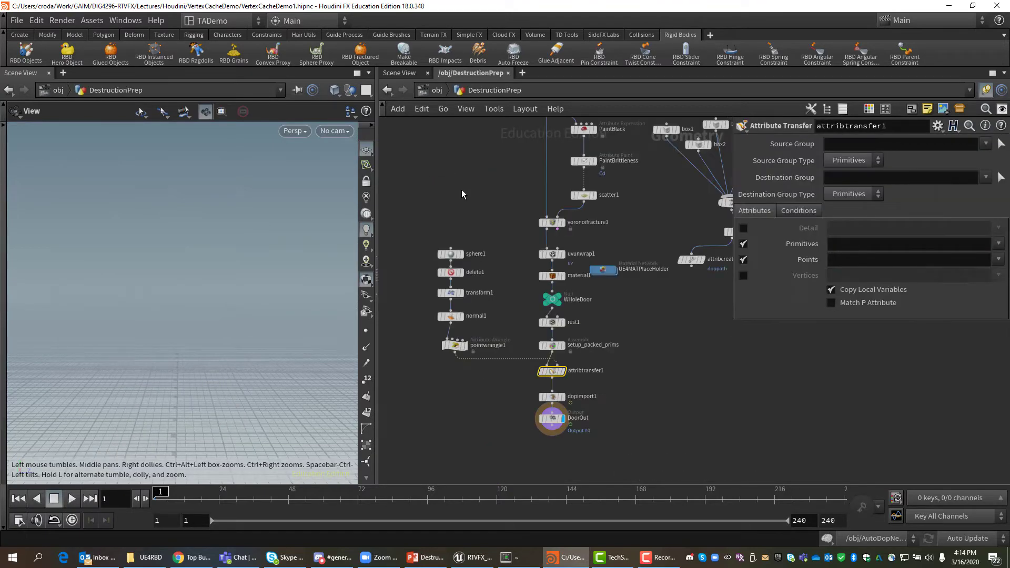
{"action": "left_click", "coordinate": [553, 398]}
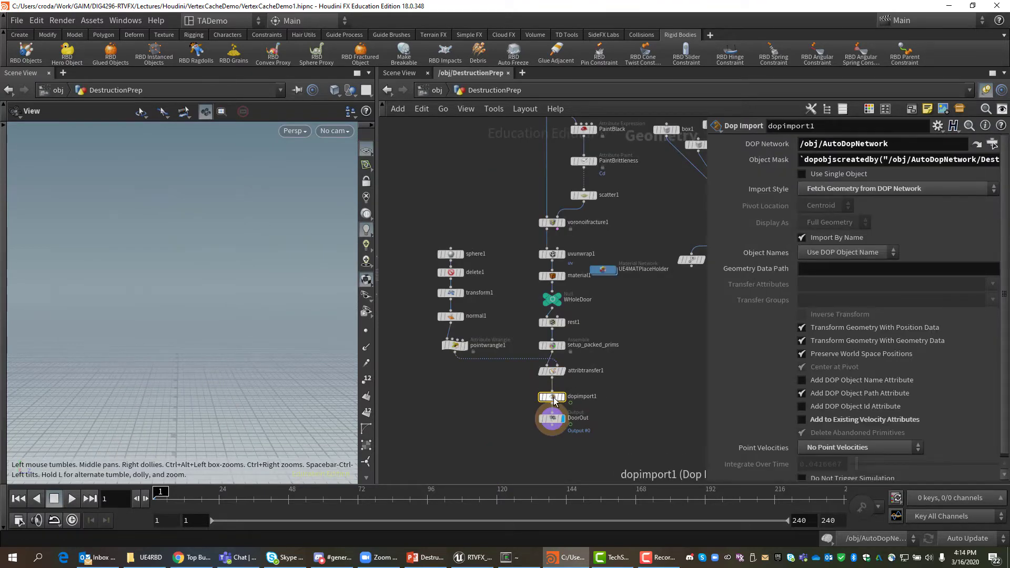
Display the output of dopimport1, play the simulation, and return to the first frame
{"action": "left_click", "coordinate": [563, 373]}
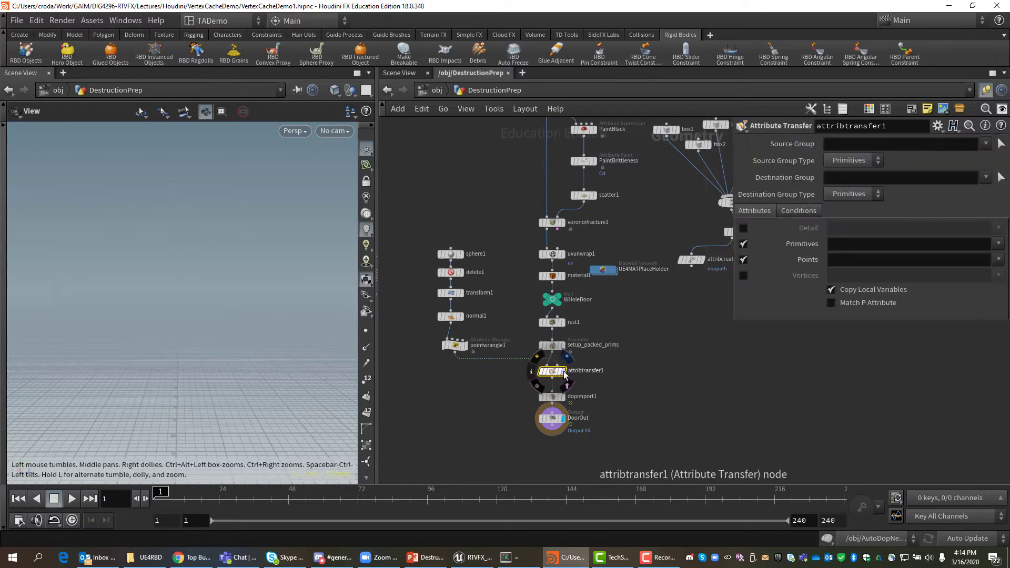
{"action": "left_click", "coordinate": [564, 373]}
{"action": "left_click", "coordinate": [563, 398]}
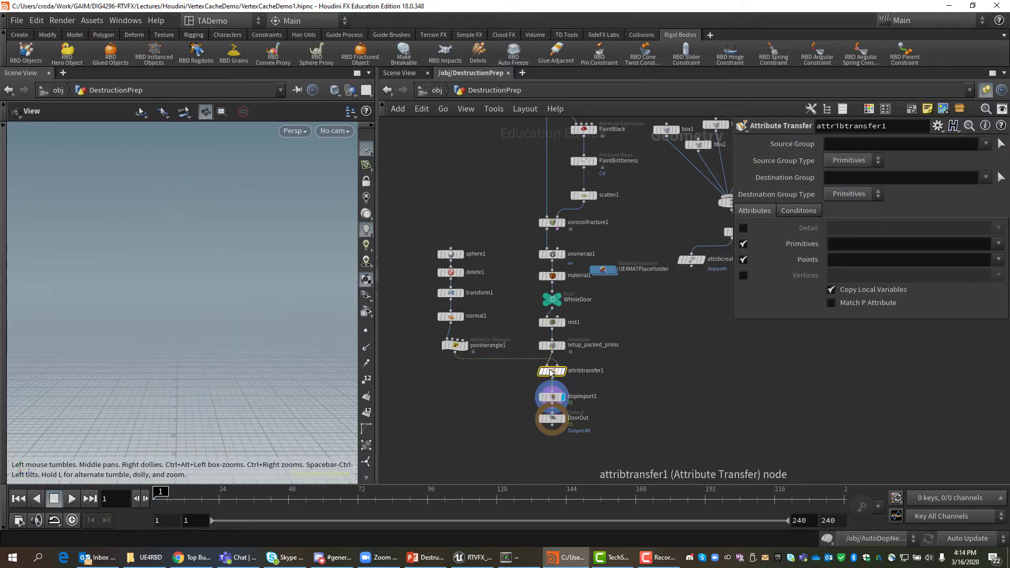
{"action": "left_click", "coordinate": [551, 397]}
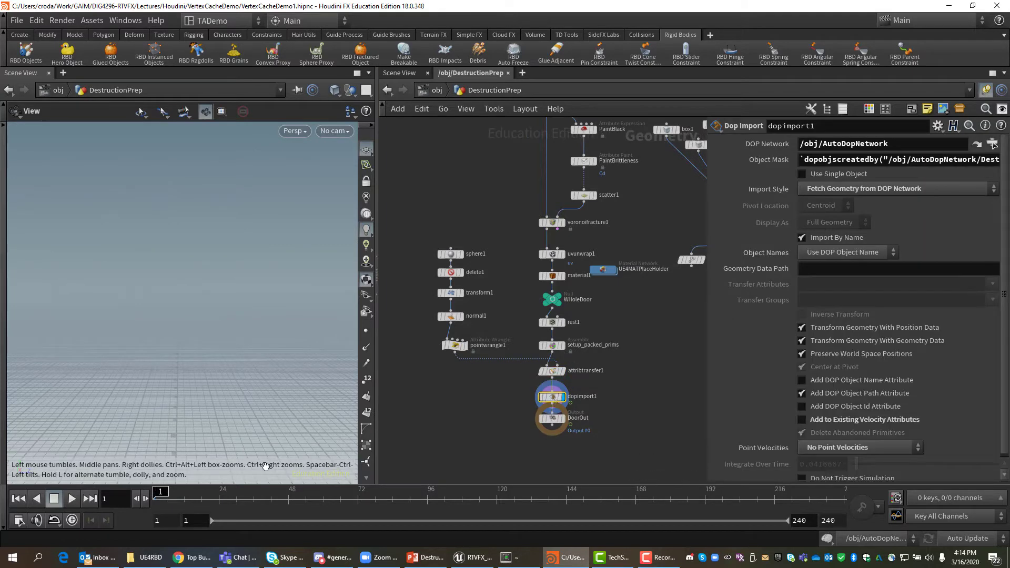
{"action": "left_click", "coordinate": [72, 499]}
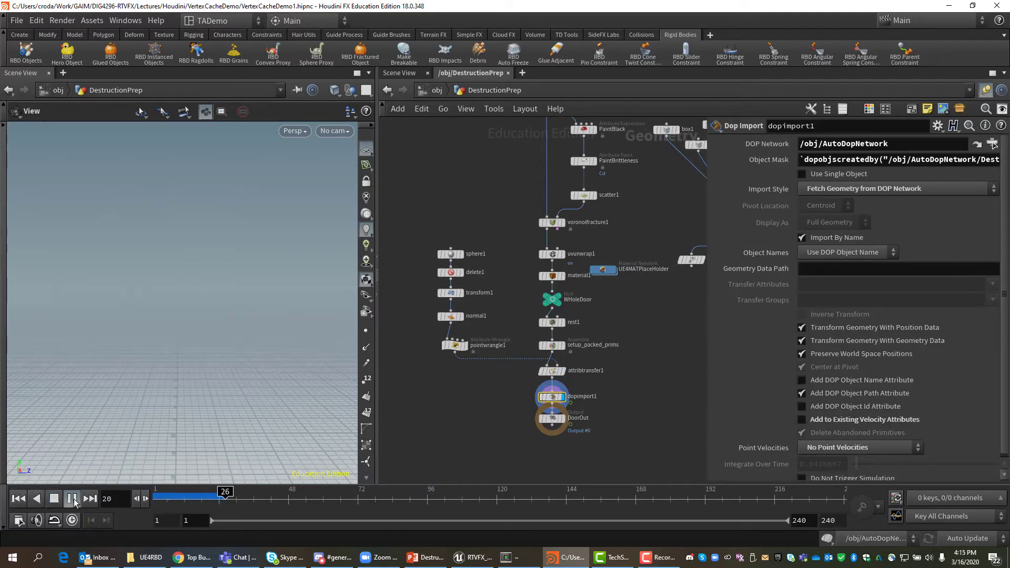
{"action": "left_click", "coordinate": [72, 499]}
{"action": "left_click", "coordinate": [18, 499]}
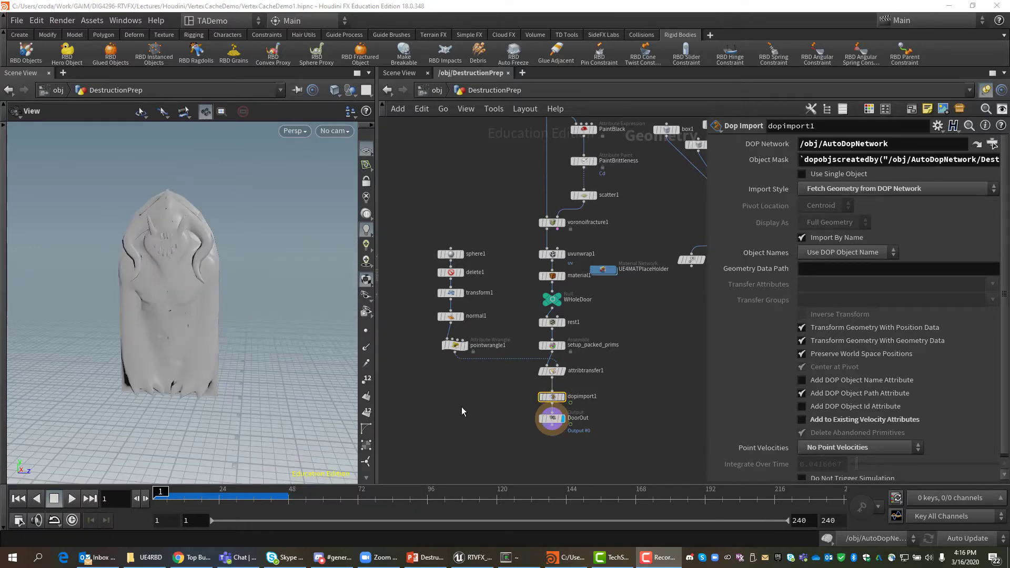
In AutoDopNetwork, view the rigid body solver, merge1 and gravity1 one after another, finishing with the output node displayed
{"action": "key", "text": "u"}
{"action": "double_click", "coordinate": [530, 230]}
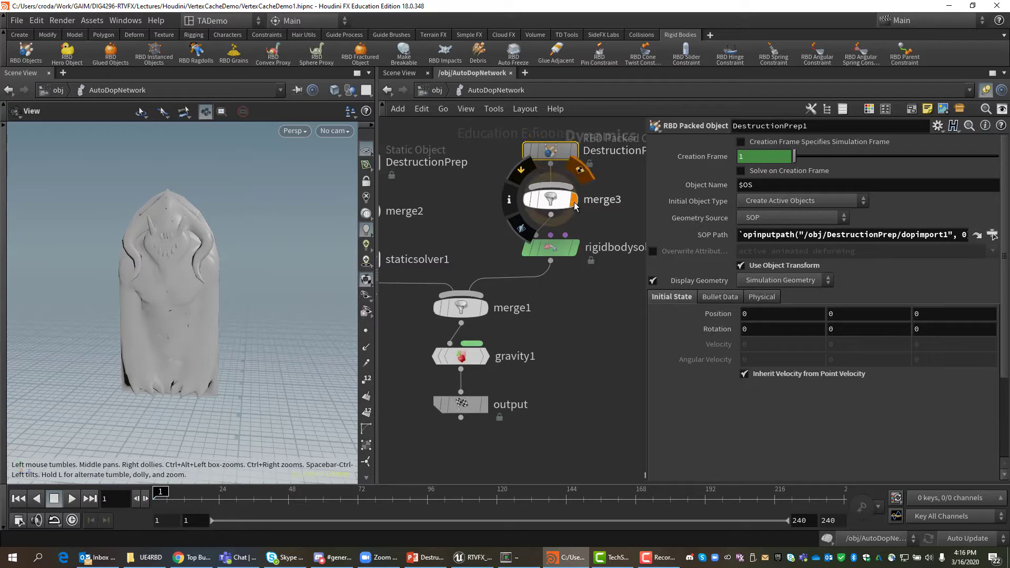
{"action": "left_click", "coordinate": [572, 248]}
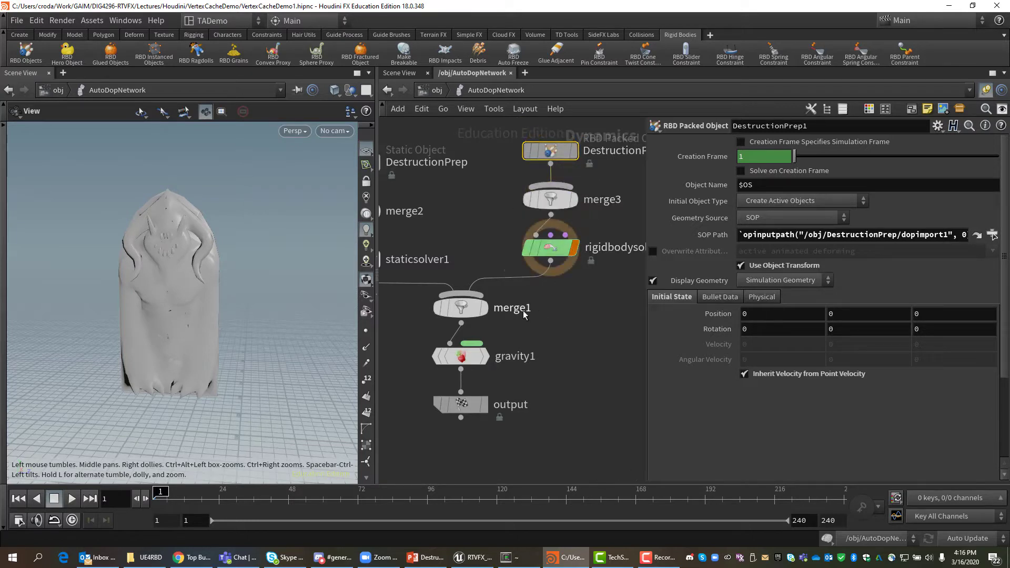
{"action": "left_click", "coordinate": [485, 308]}
{"action": "left_click", "coordinate": [486, 357]}
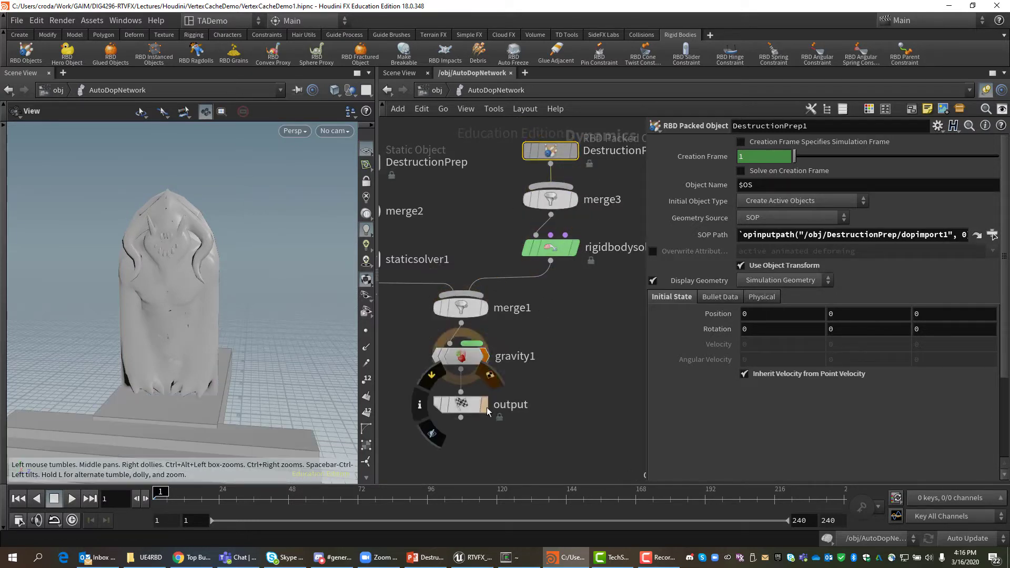
{"action": "left_click", "coordinate": [485, 405]}
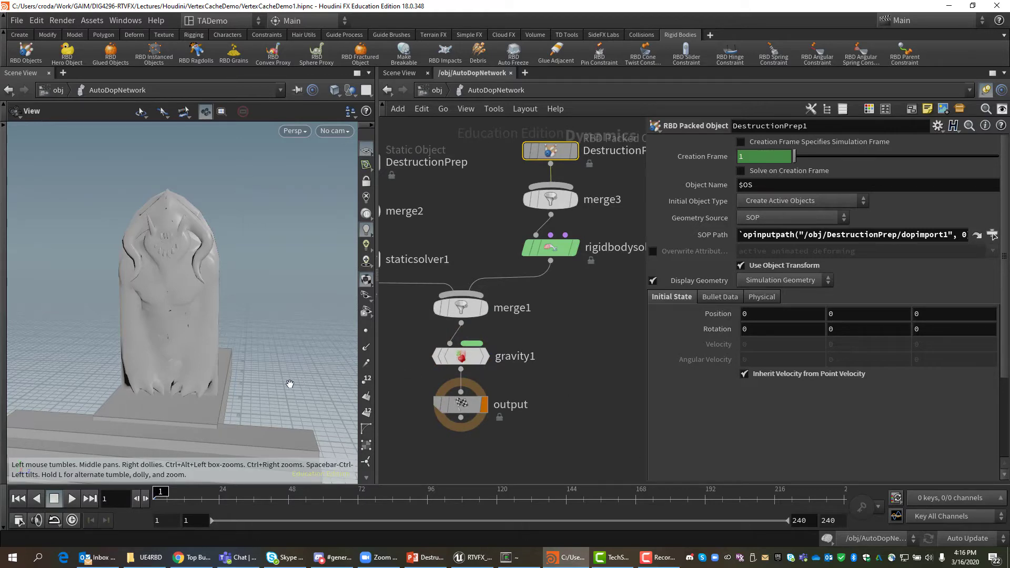
Return to the DestructionPrep geometry network and play the simulation twice to examine how the door pieces scatter
{"action": "key", "text": "u"}
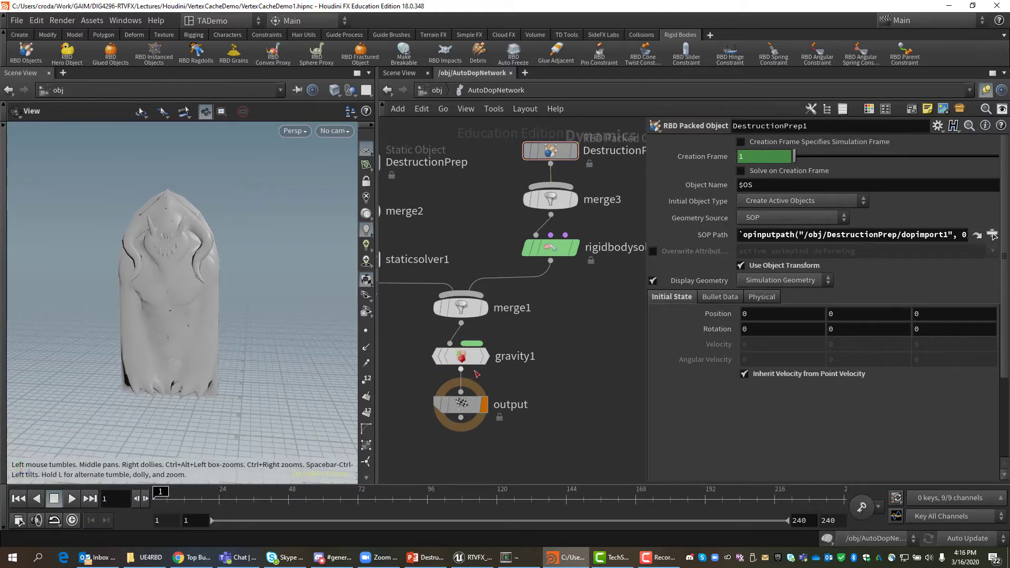
{"action": "key", "text": "u"}
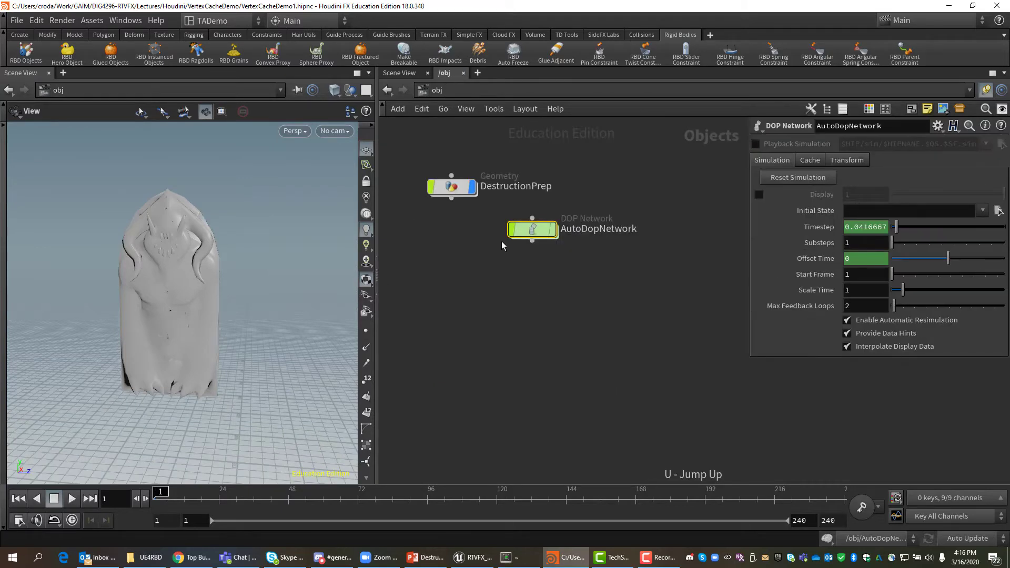
{"action": "double_click", "coordinate": [451, 187]}
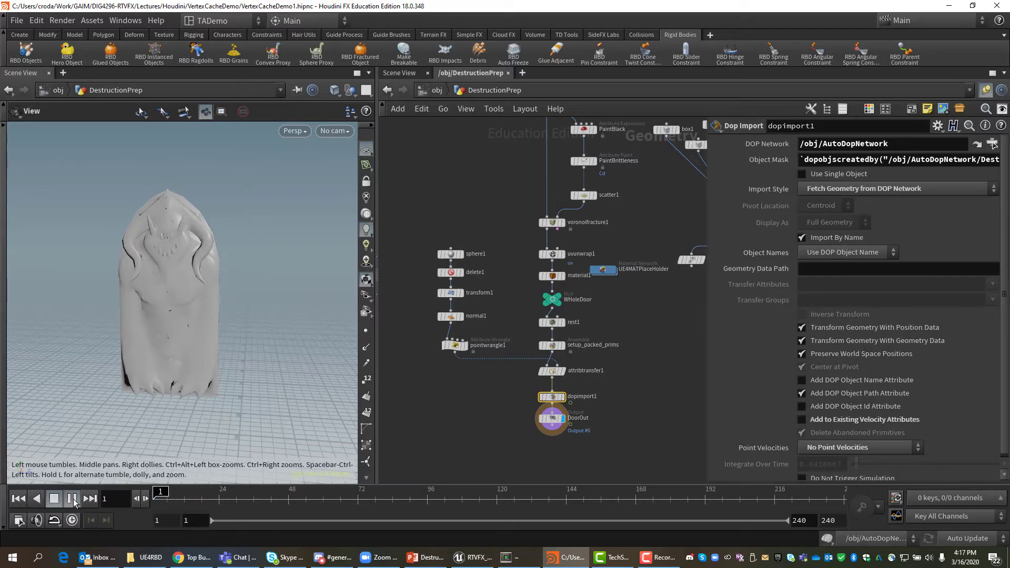
{"action": "left_click", "coordinate": [72, 498]}
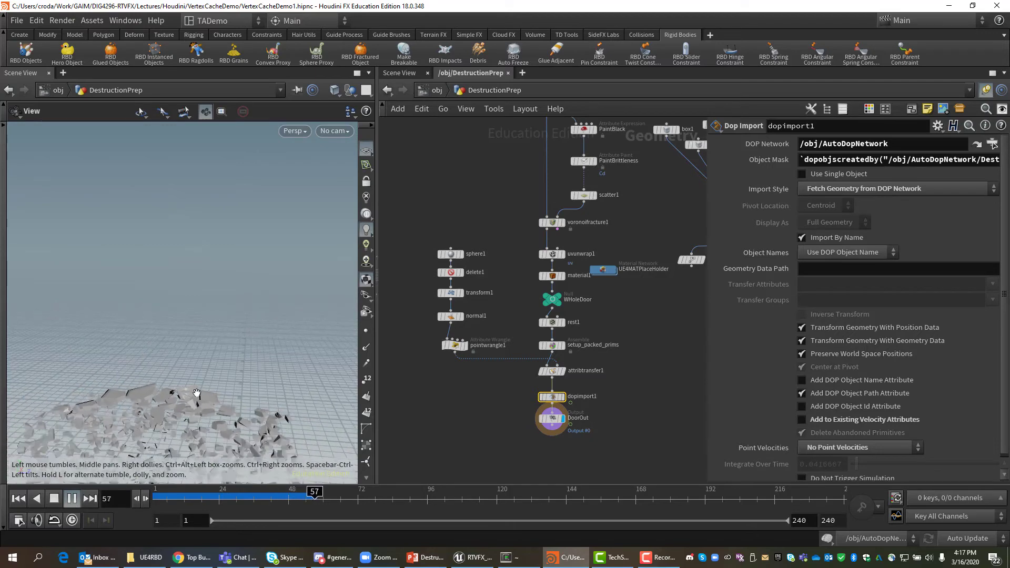
{"action": "middle_click_drag", "start_coordinate": [196, 393], "coordinate": [197, 255]}
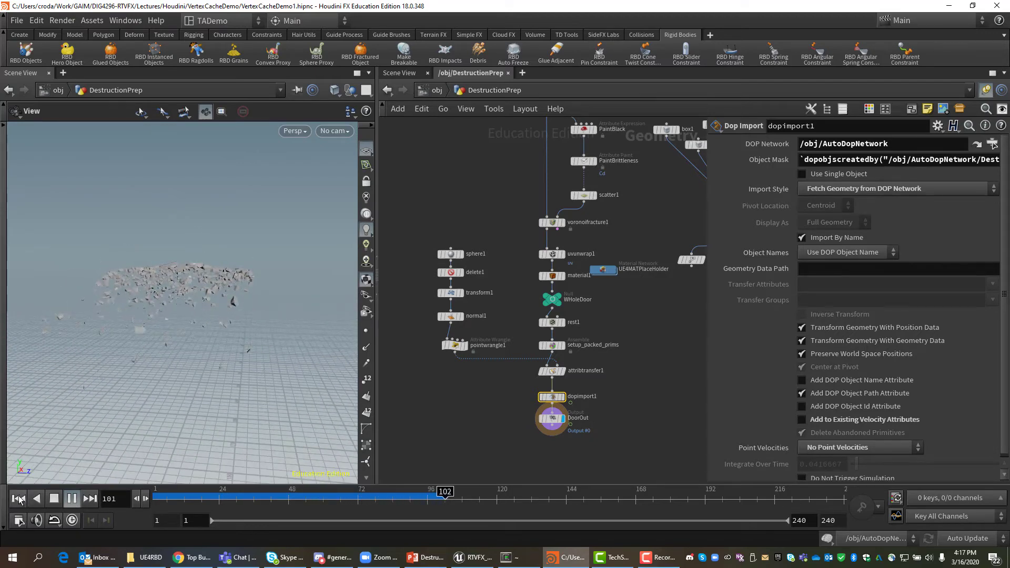
{"action": "left_click", "coordinate": [19, 498]}
{"action": "left_click", "coordinate": [53, 497]}
{"action": "left_click", "coordinate": [70, 500]}
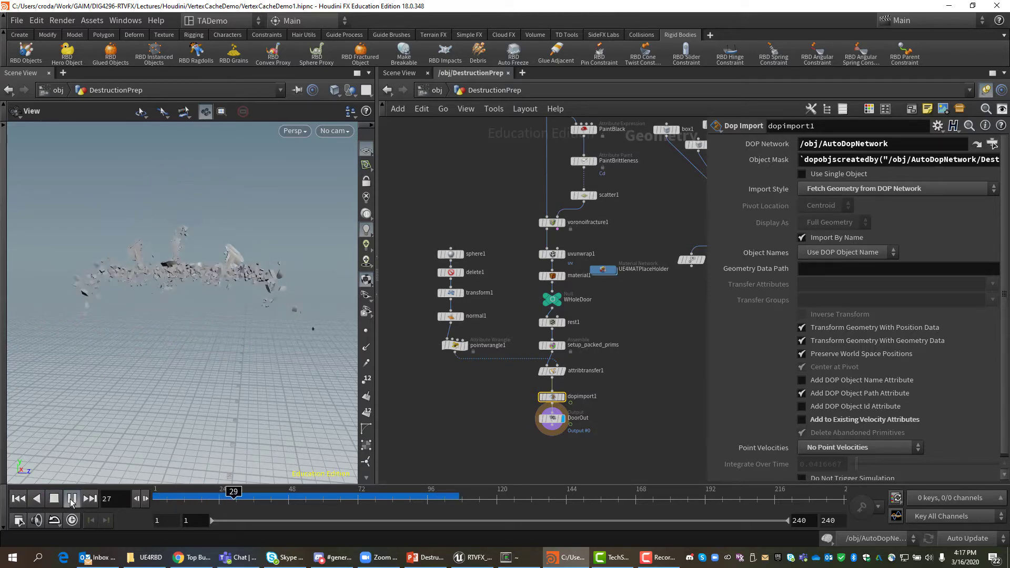
{"action": "left_click", "coordinate": [70, 499]}
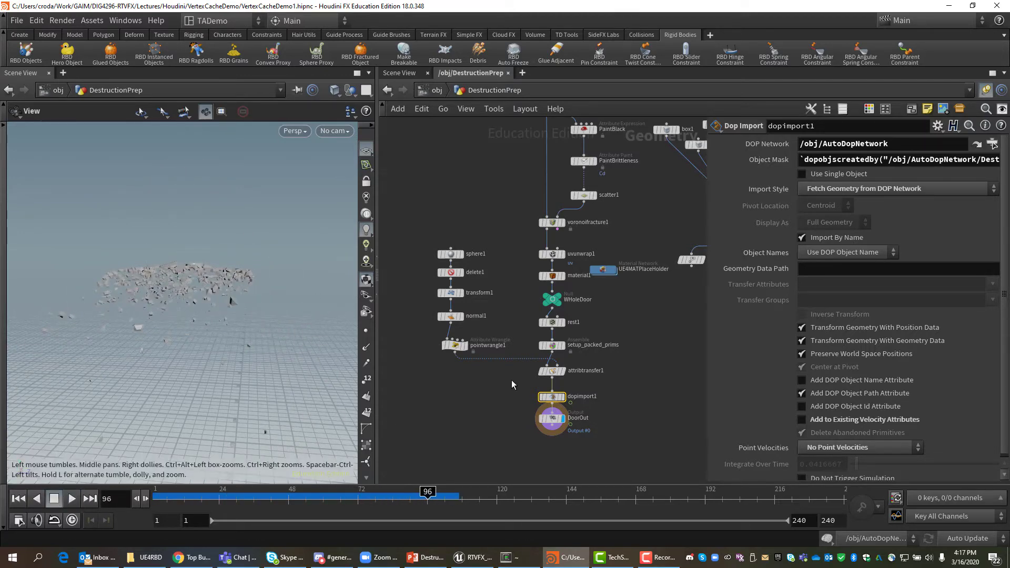
Set the Strength of pointwrangle1 to 4, play the simulation from the first frame, and rewind it
{"action": "mouse_move", "coordinate": [452, 319]}
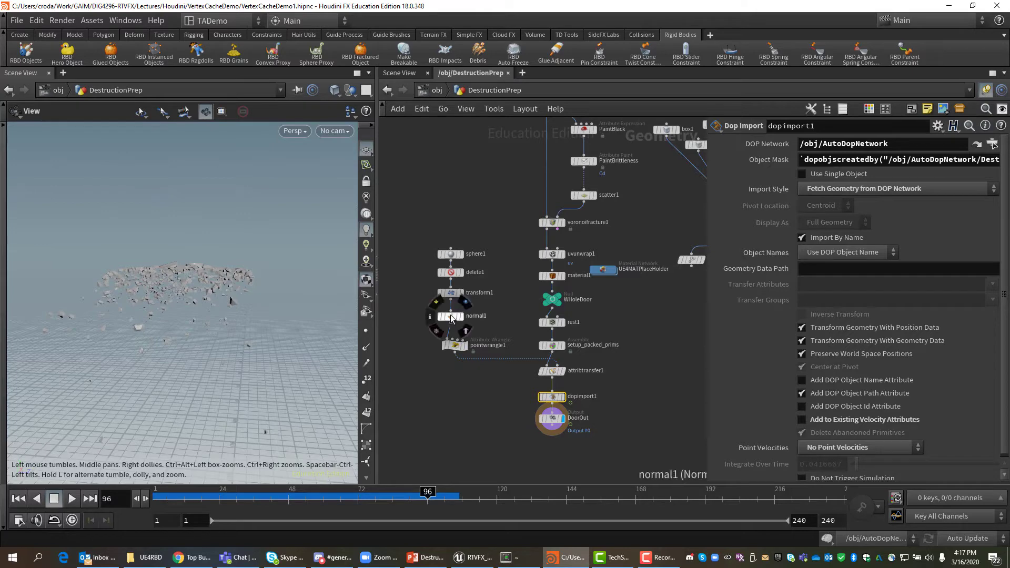
{"action": "left_click", "coordinate": [455, 345]}
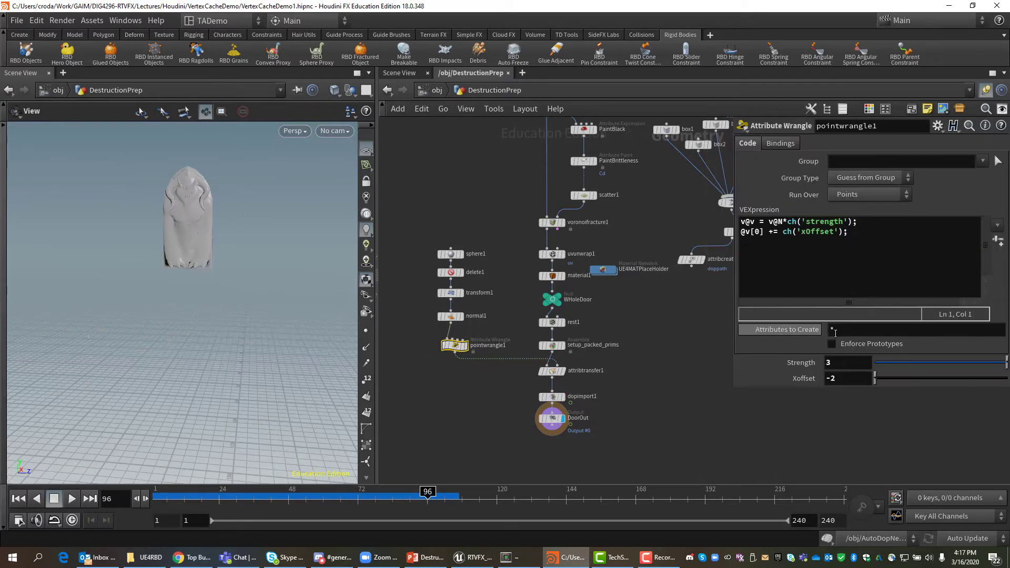
{"action": "left_click", "coordinate": [844, 363]}
{"action": "type", "text": "4"}
{"action": "key", "text": "Return"}
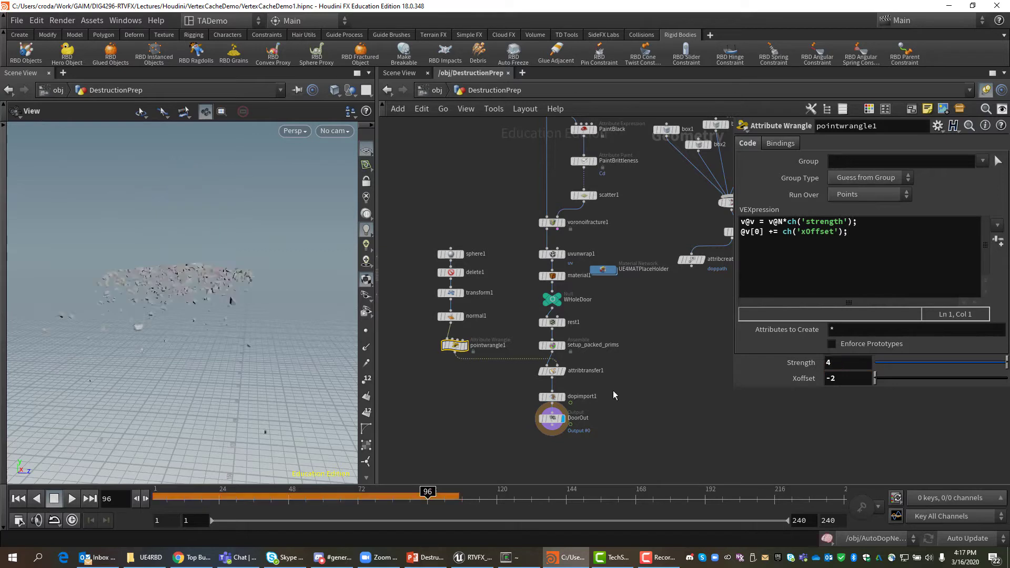
{"action": "left_click", "coordinate": [23, 498]}
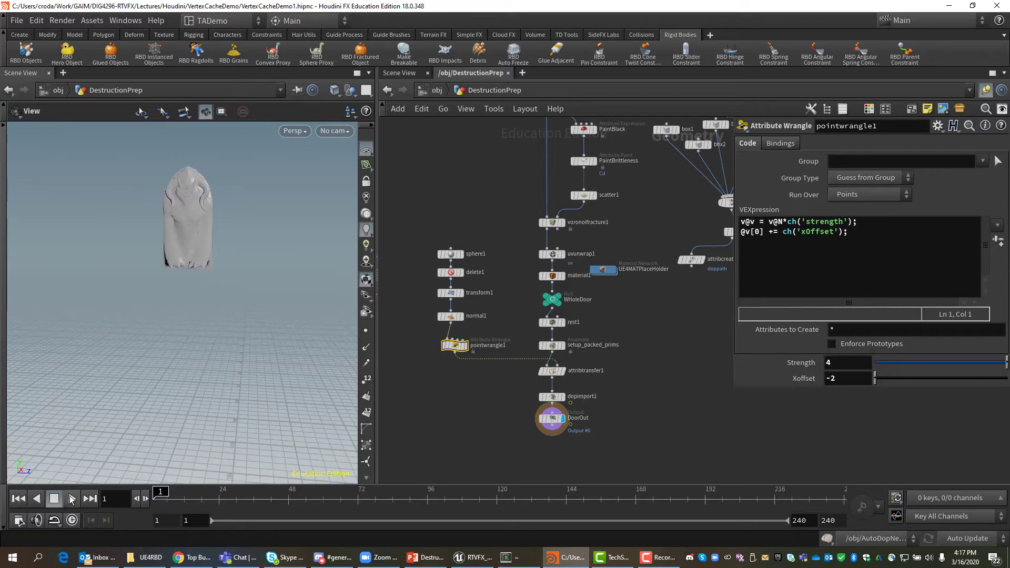
{"action": "left_click", "coordinate": [71, 498]}
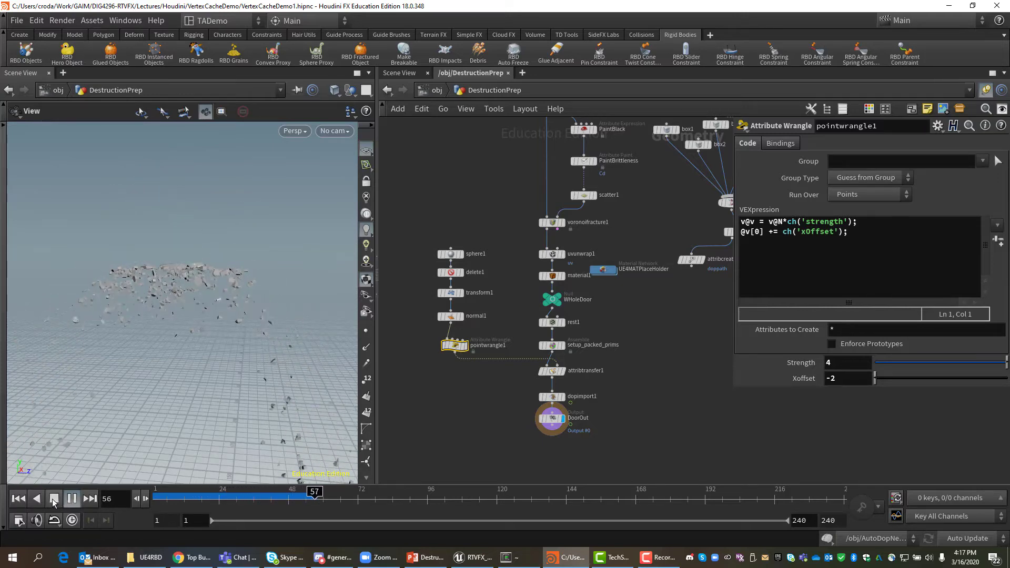
{"action": "left_click", "coordinate": [53, 498]}
{"action": "left_click", "coordinate": [18, 498]}
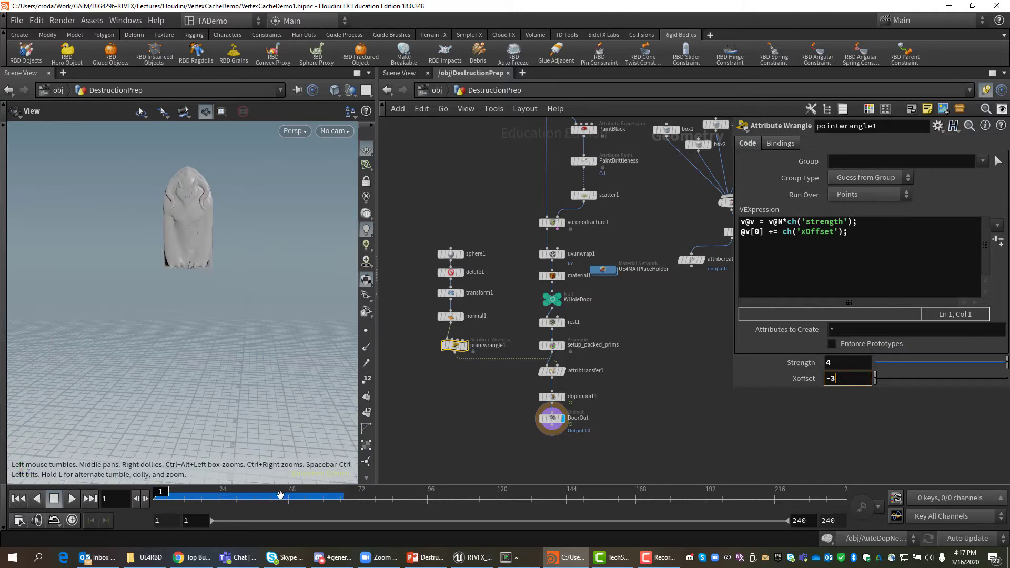
Set the Xoffset of pointwrangle1 to -3, play the simulation, and return to frame 1
{"action": "left_click", "coordinate": [23, 501]}
{"action": "left_click", "coordinate": [71, 499]}
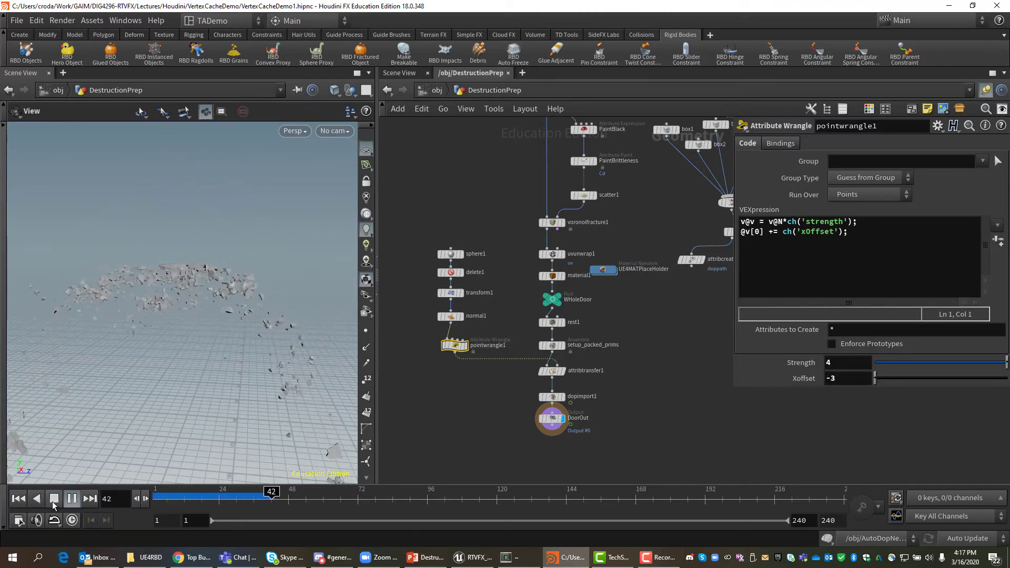
{"action": "left_click", "coordinate": [51, 501]}
{"action": "left_click", "coordinate": [19, 501]}
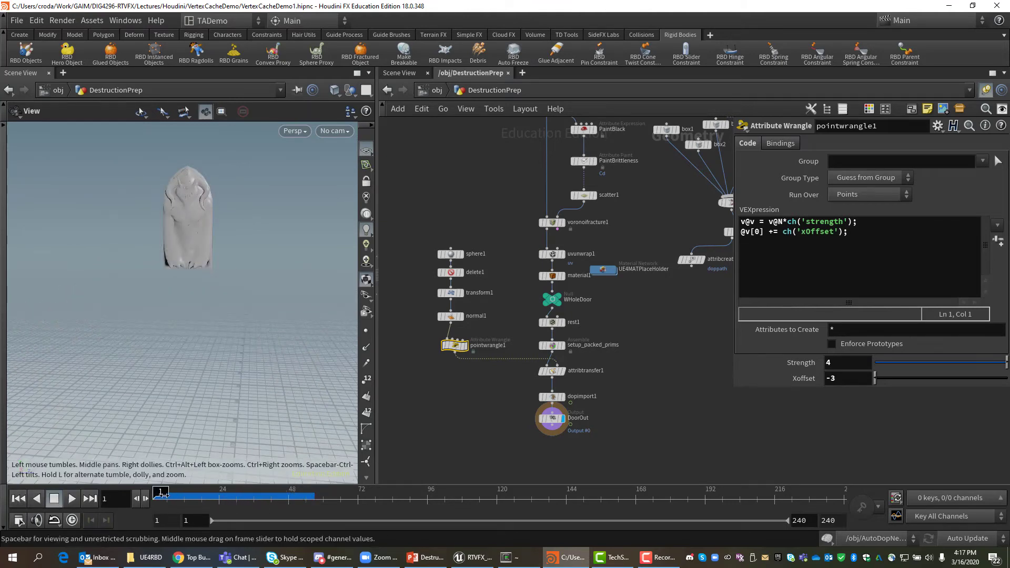
{"action": "mouse_move", "coordinate": [162, 493]}
{"action": "left_mouse_down"}
{"action": "mouse_move", "coordinate": [240, 500]}
{"action": "mouse_move", "coordinate": [155, 505]}
{"action": "left_mouse_up"}
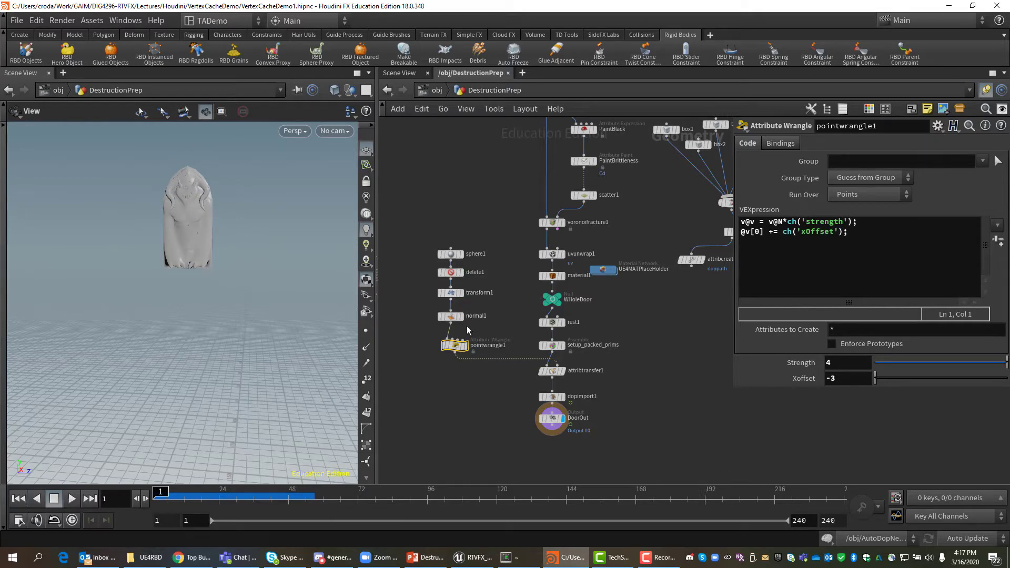
Move the sphere1 to normal1 chain up and insert a Mountain node between normal1 and pointwrangle1
{"action": "mouse_move", "coordinate": [455, 318]}
{"action": "left_click_drag", "start_coordinate": [409, 225], "coordinate": [442, 274]}
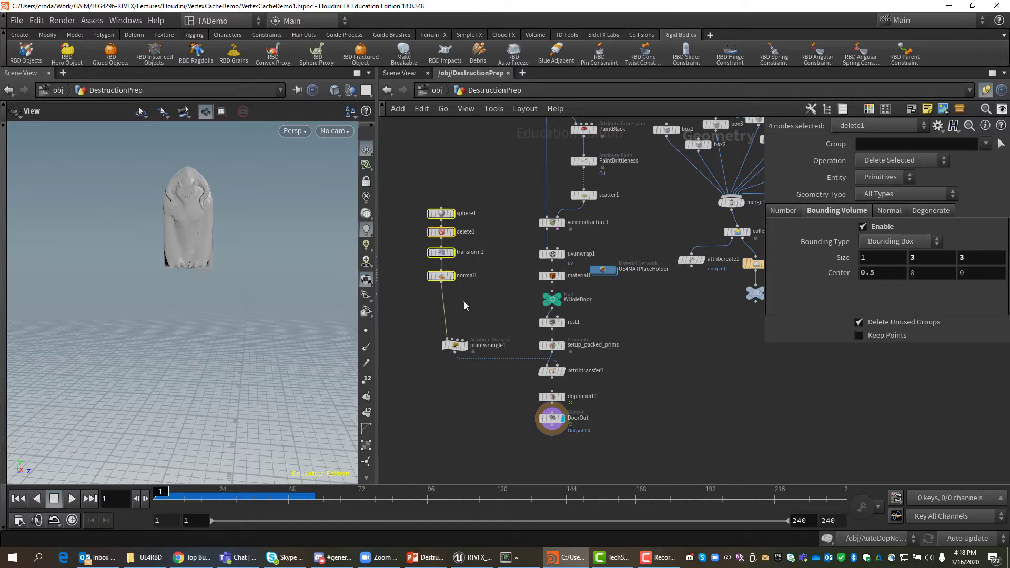
{"action": "left_click", "coordinate": [450, 292]}
{"action": "left_click_drag", "start_coordinate": [441, 282], "coordinate": [466, 299]}
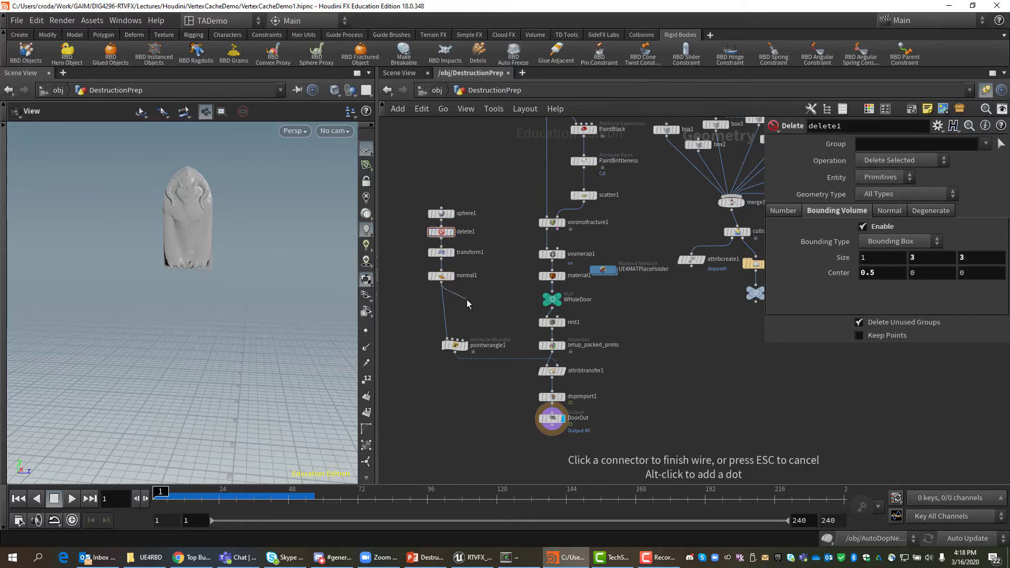
{"action": "key", "text": "Tab"}
{"action": "type", "text": "mou"}
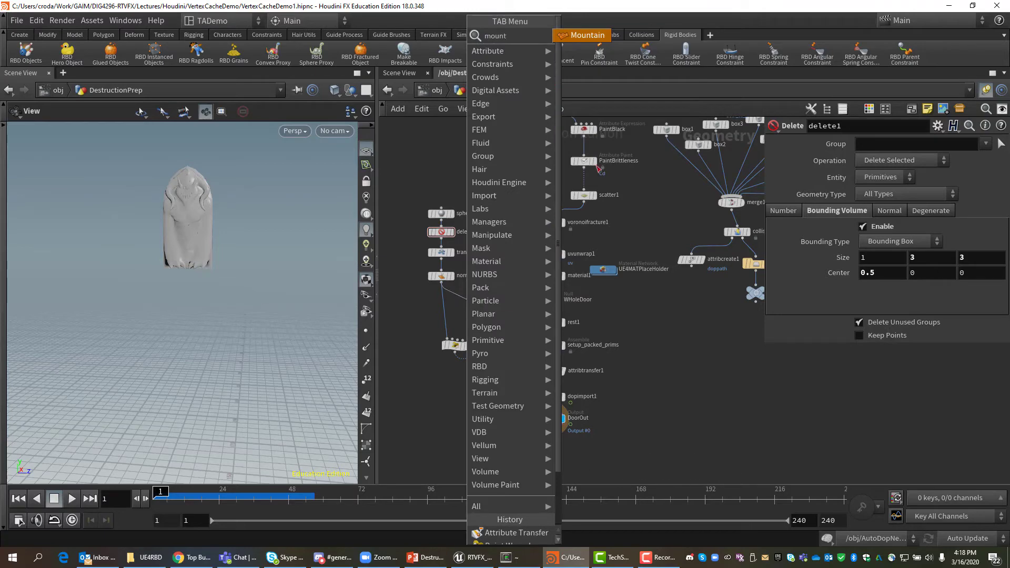
{"action": "key", "text": "Return"}
{"action": "left_click", "coordinate": [466, 300]}
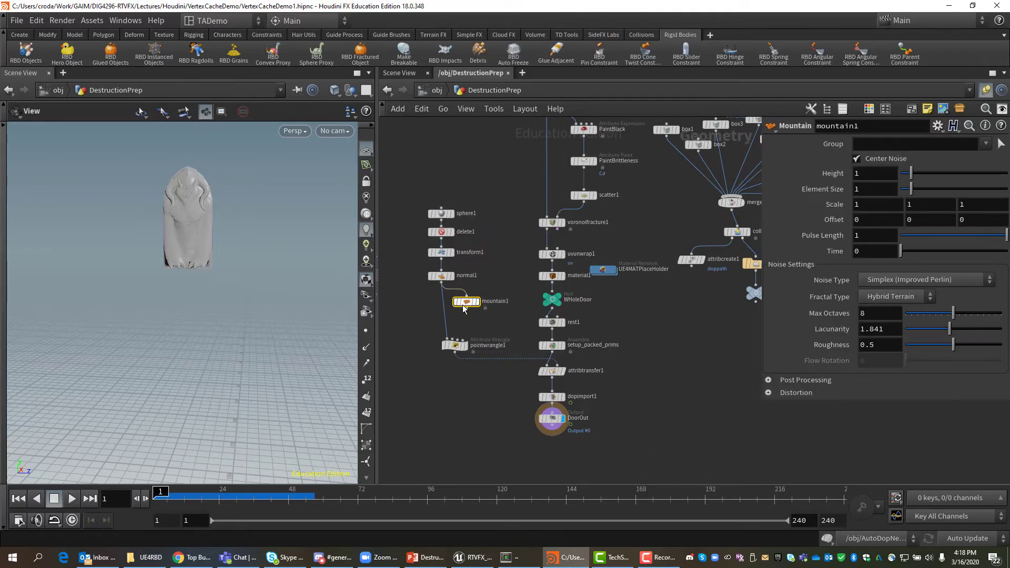
{"action": "left_click_drag", "start_coordinate": [464, 309], "coordinate": [447, 313]}
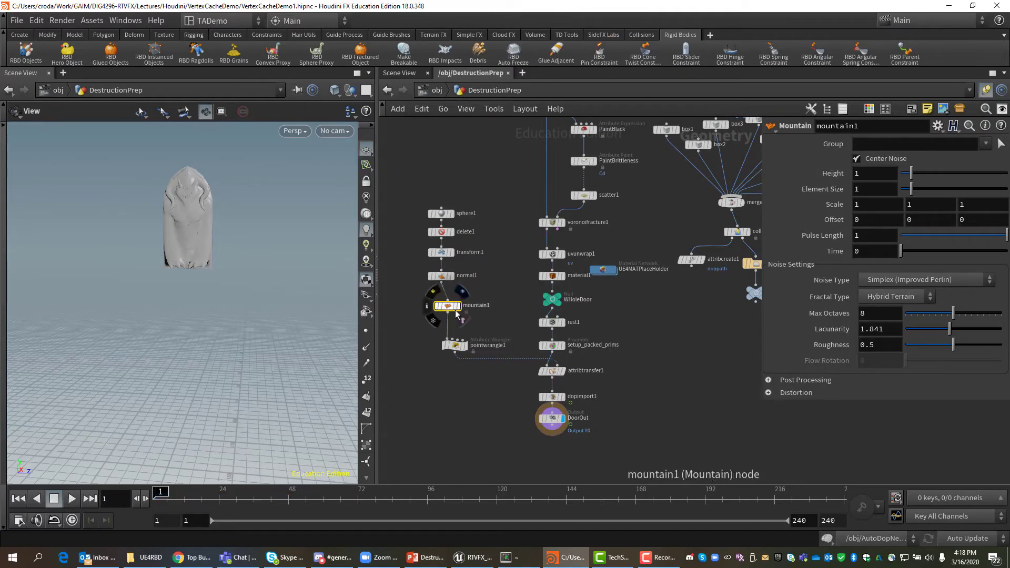
Display mountain1 and set its Height to 2.23 and its Element Size to 2.03
{"action": "left_click", "coordinate": [460, 309]}
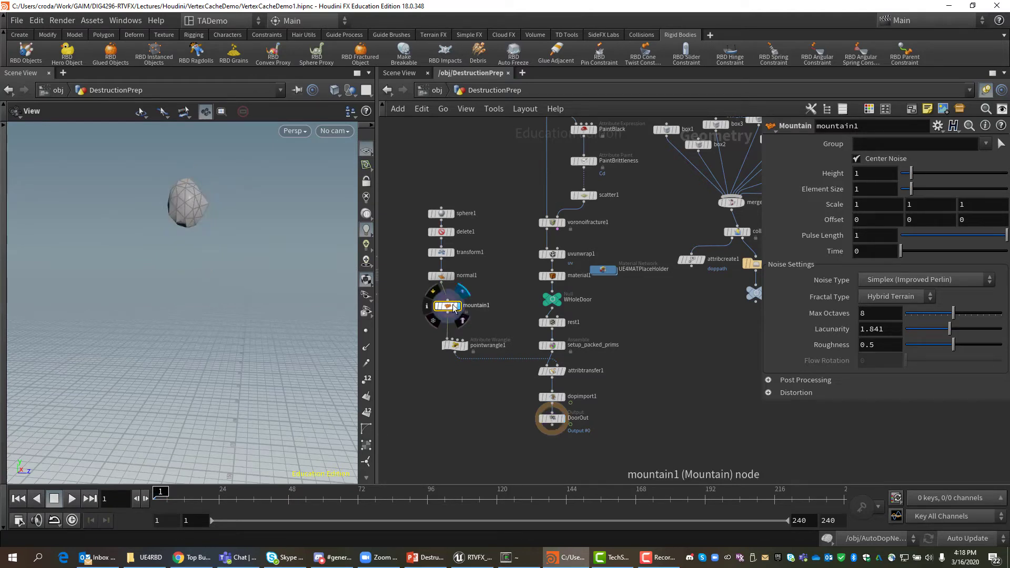
{"action": "left_click_drag", "start_coordinate": [240, 260], "coordinate": [284, 358]}
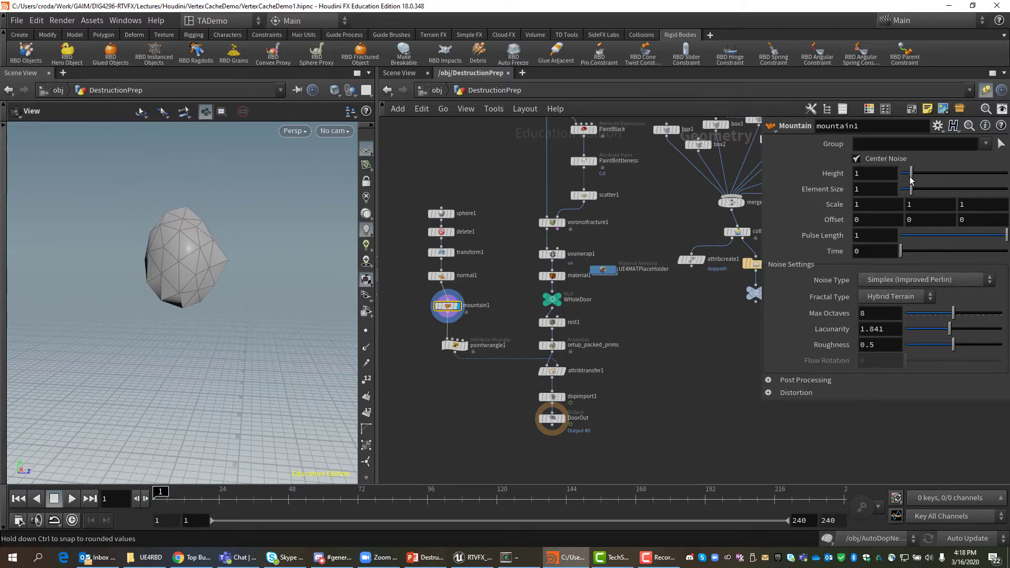
{"action": "left_click_drag", "start_coordinate": [912, 173], "coordinate": [928, 179]}
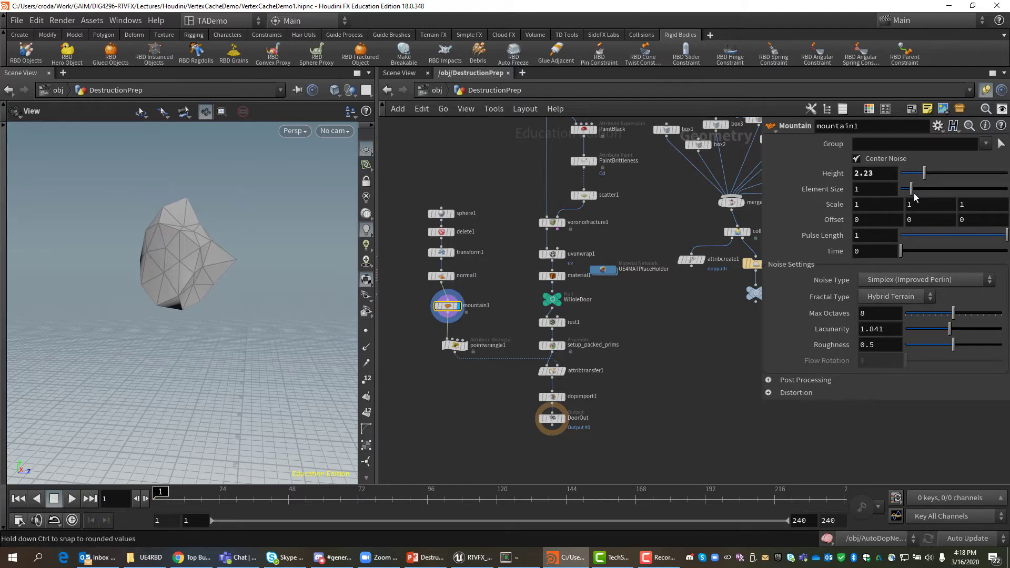
{"action": "left_click_drag", "start_coordinate": [912, 193], "coordinate": [922, 194]}
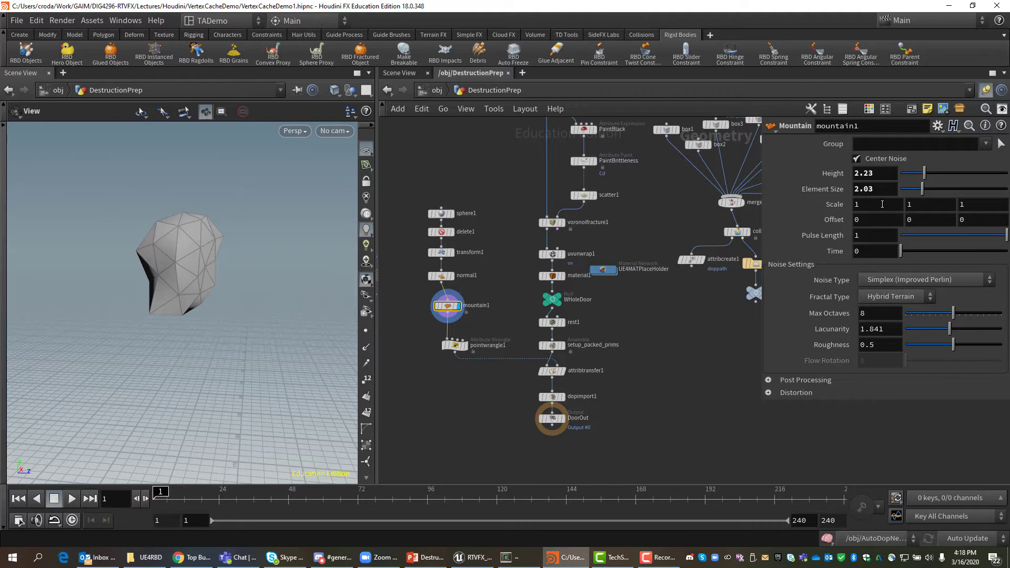
Try the Alligator noise type on mountain1 with an Element Size of 1.53
{"action": "middle_click_drag", "start_coordinate": [881, 205], "coordinate": [881, 206]}
{"action": "middle_click_drag", "start_coordinate": [968, 203], "coordinate": [977, 228]}
{"action": "left_click", "coordinate": [896, 281]}
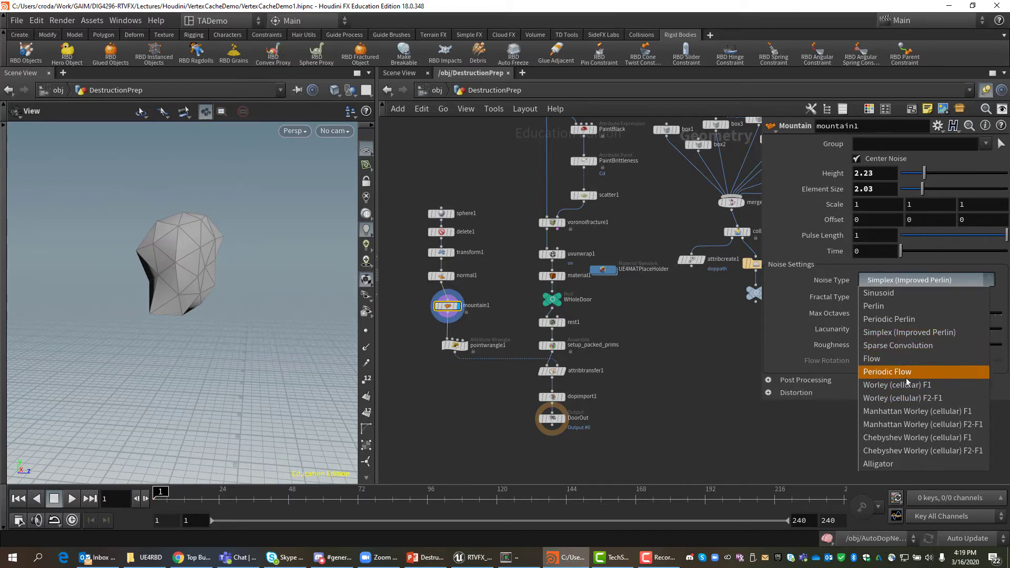
{"action": "left_click", "coordinate": [903, 465]}
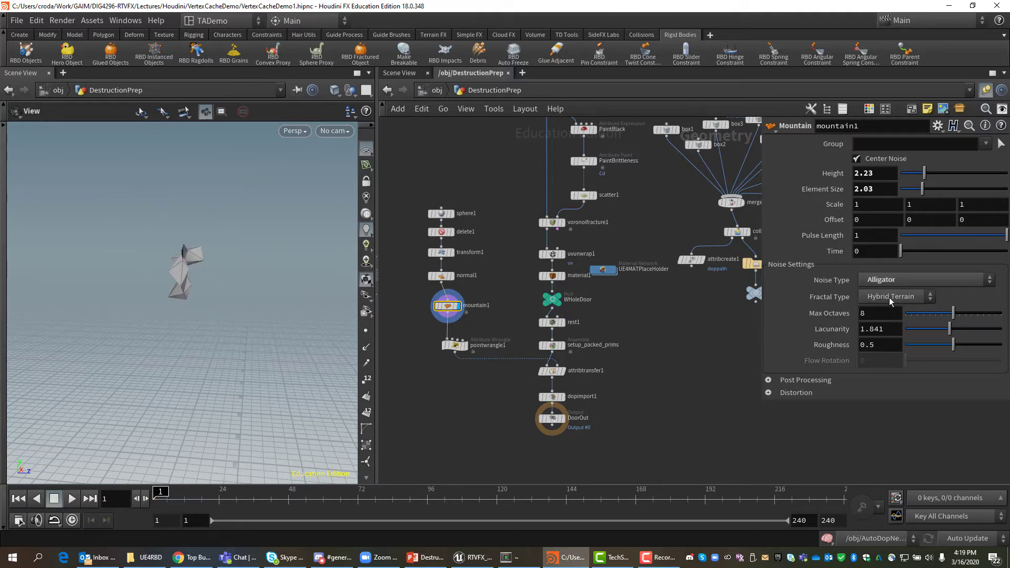
{"action": "middle_click", "coordinate": [887, 190]}
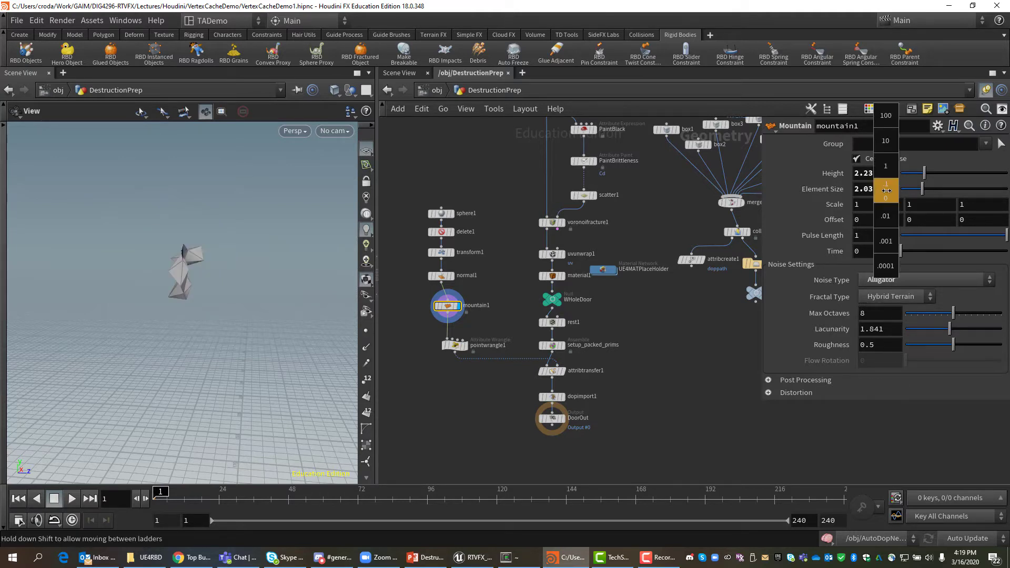
{"action": "middle_click_drag", "start_coordinate": [867, 190], "coordinate": [848, 194]}
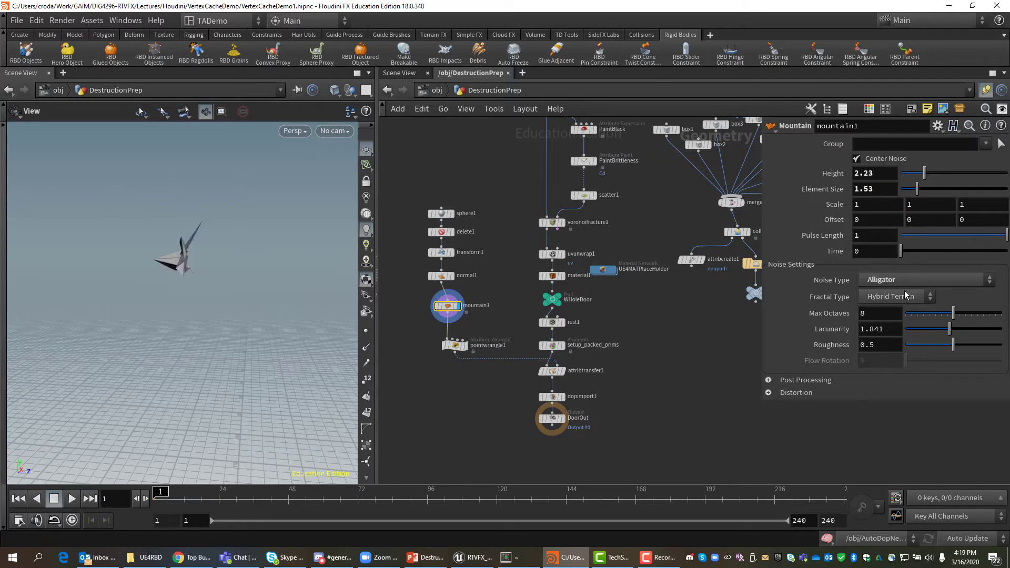
Switch mountain1's noise type to Perlin and set its Height to 7.93 and Element Size to 4.8
{"action": "left_click", "coordinate": [898, 282]}
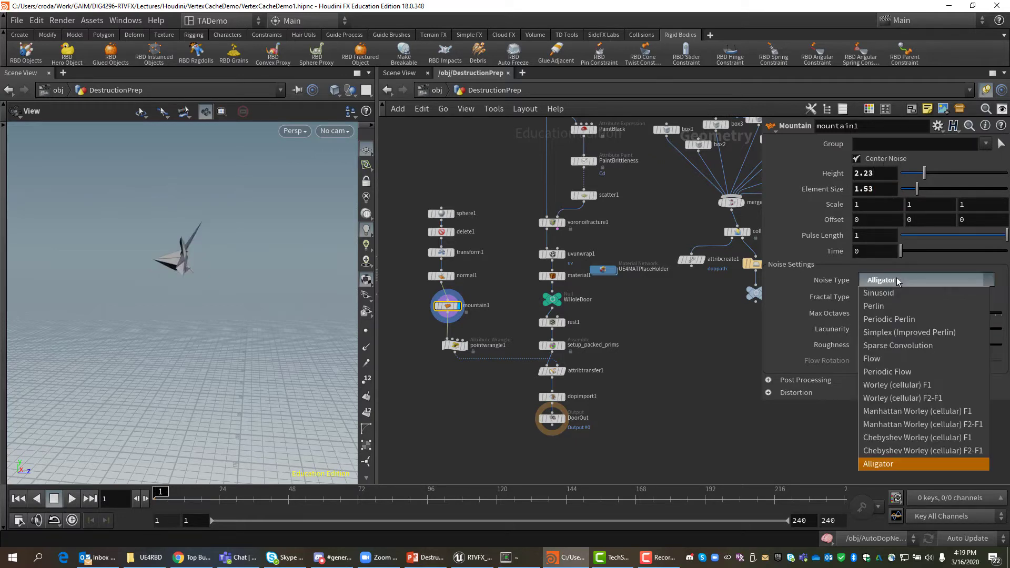
{"action": "left_click", "coordinate": [885, 310]}
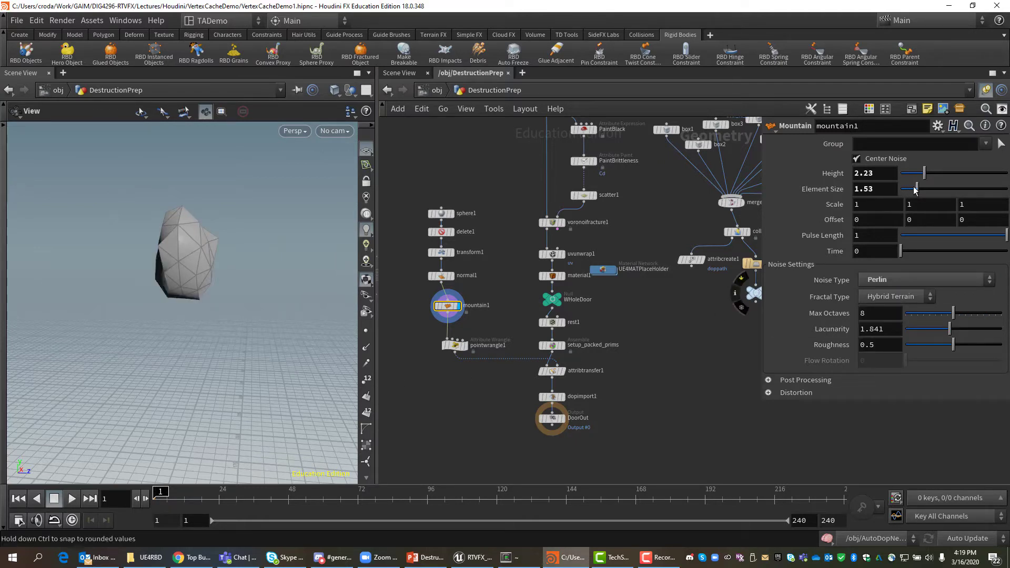
{"action": "left_click_drag", "start_coordinate": [919, 190], "coordinate": [953, 198]}
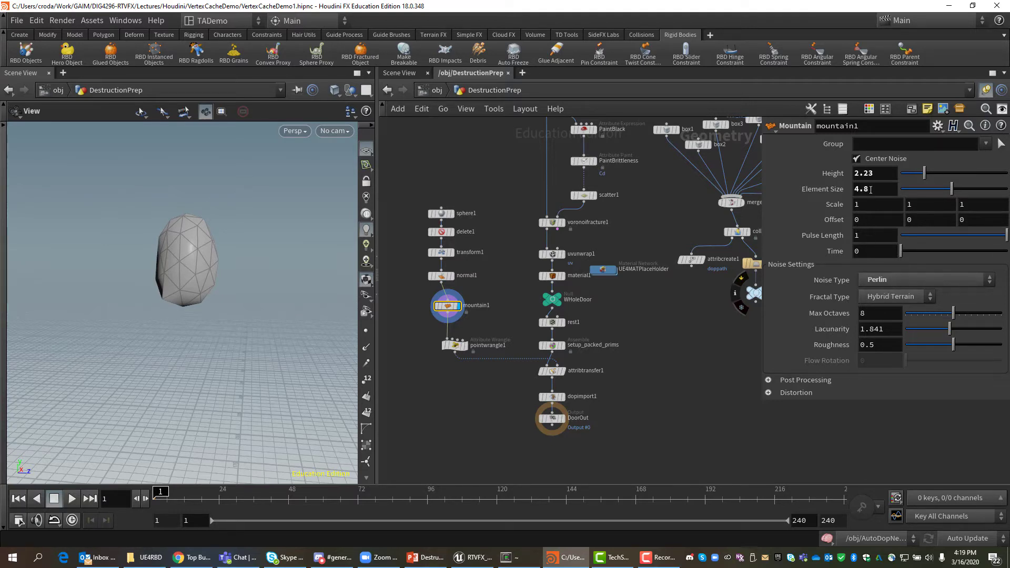
{"action": "middle_click_drag", "start_coordinate": [873, 189], "coordinate": [941, 175]}
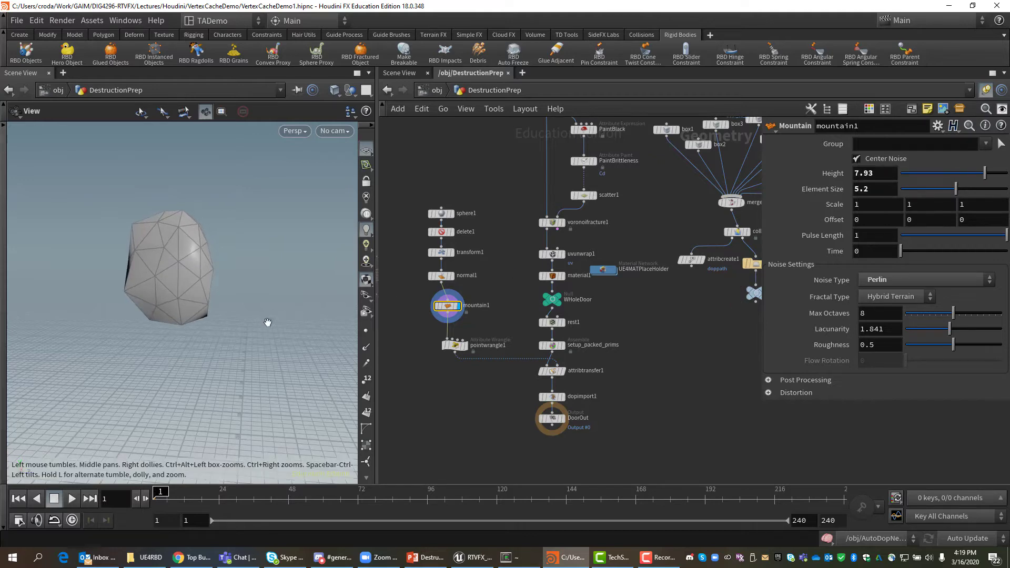
{"action": "left_click_drag", "start_coordinate": [221, 310], "coordinate": [336, 289]}
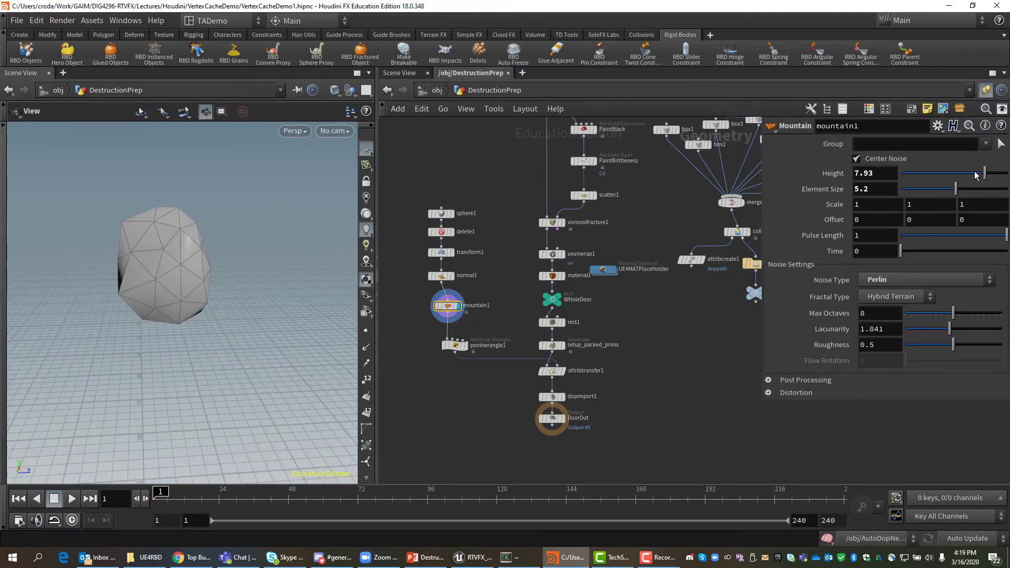
{"action": "left_click_drag", "start_coordinate": [956, 189], "coordinate": [953, 193]}
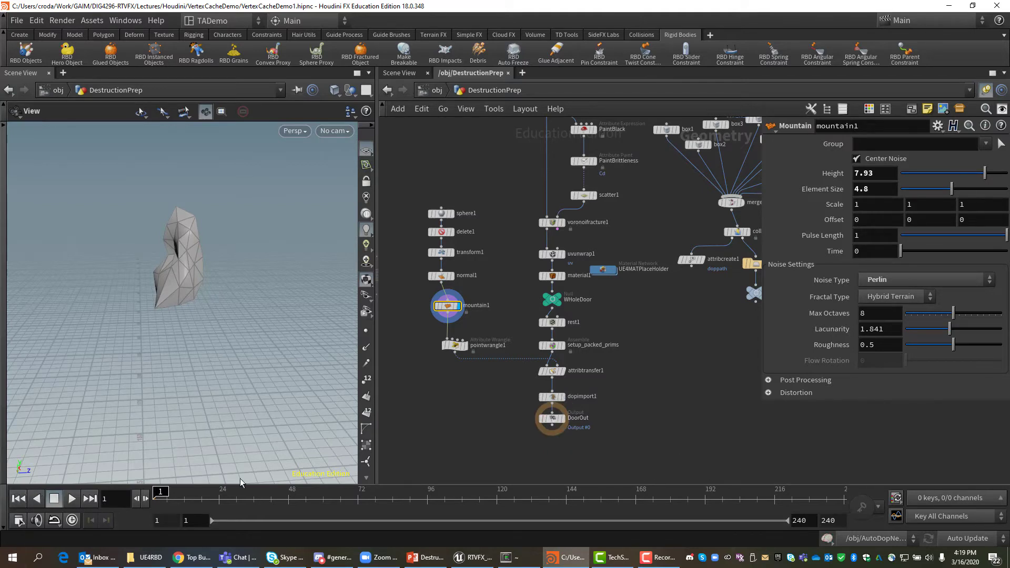
Display the DoorOut node, play the simulation with the new mountain noise, and rewind it to the first frame
{"action": "left_click", "coordinate": [563, 418]}
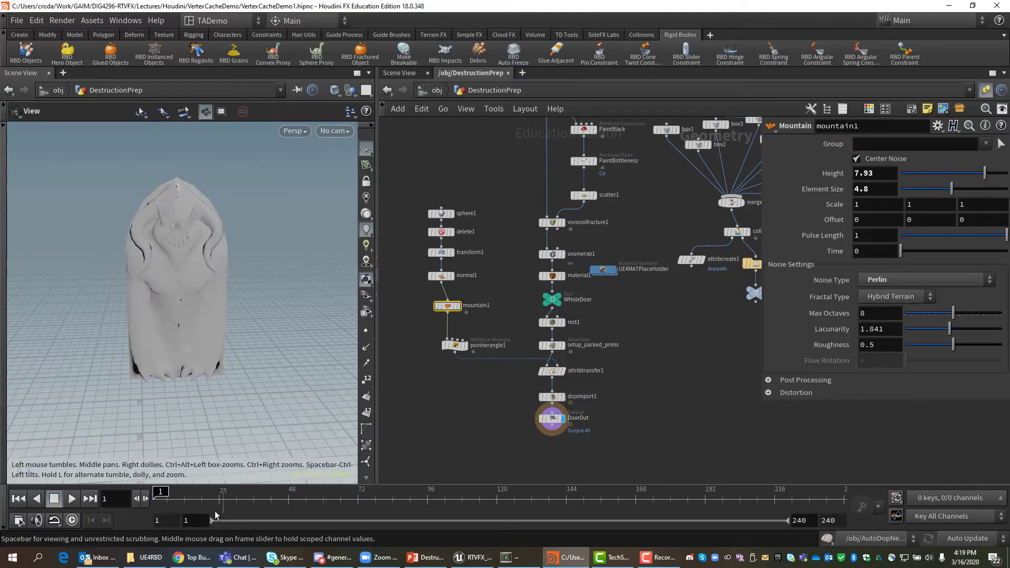
{"action": "scroll", "coordinate": [205, 295], "scroll_direction": "down", "scroll_amount": 3}
{"action": "middle_click_drag", "start_coordinate": [219, 329], "coordinate": [193, 290]}
{"action": "left_click_drag", "start_coordinate": [218, 316], "coordinate": [214, 321]}
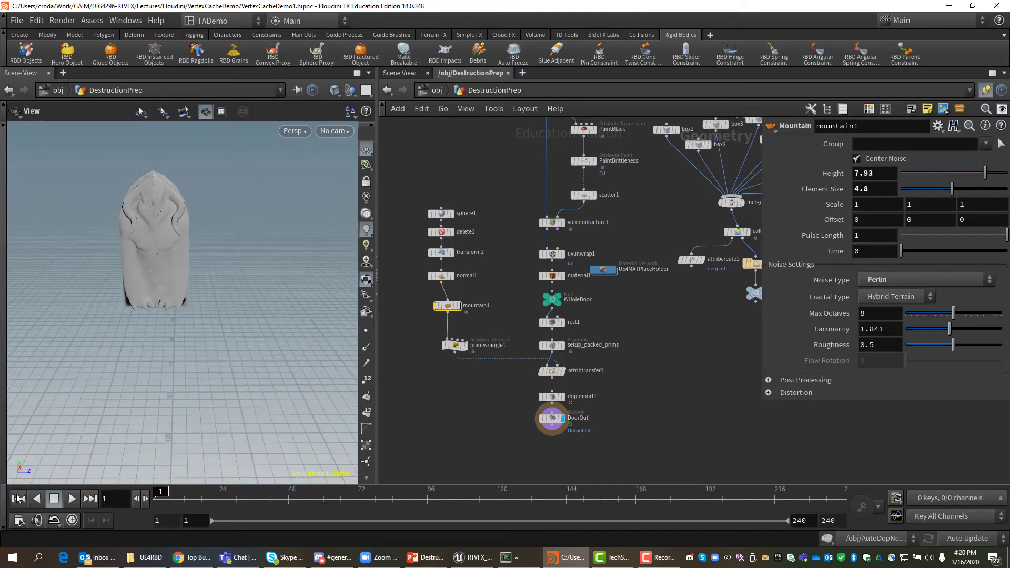
{"action": "left_click", "coordinate": [72, 499]}
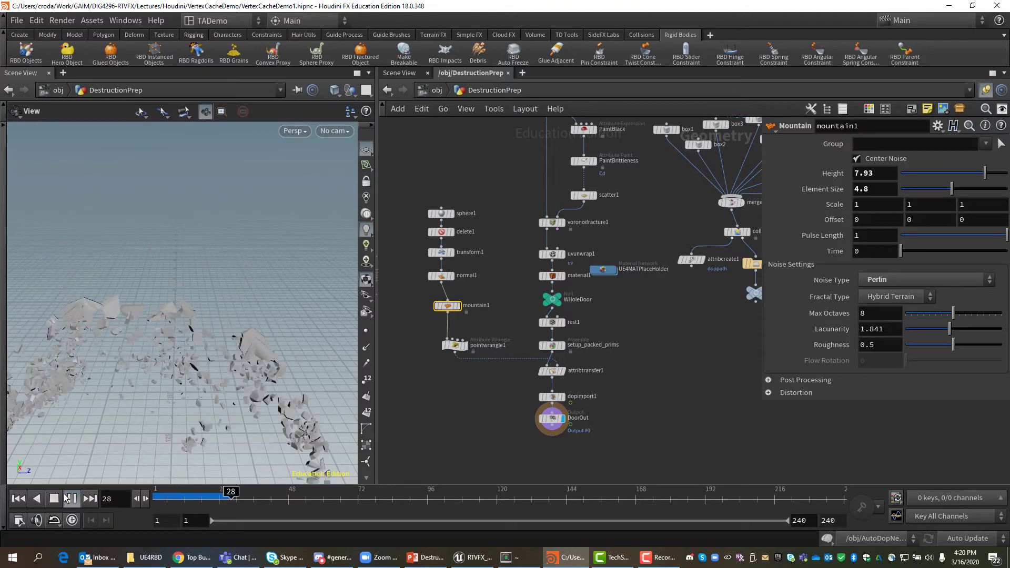
{"action": "left_click", "coordinate": [55, 499]}
{"action": "left_click", "coordinate": [18, 498]}
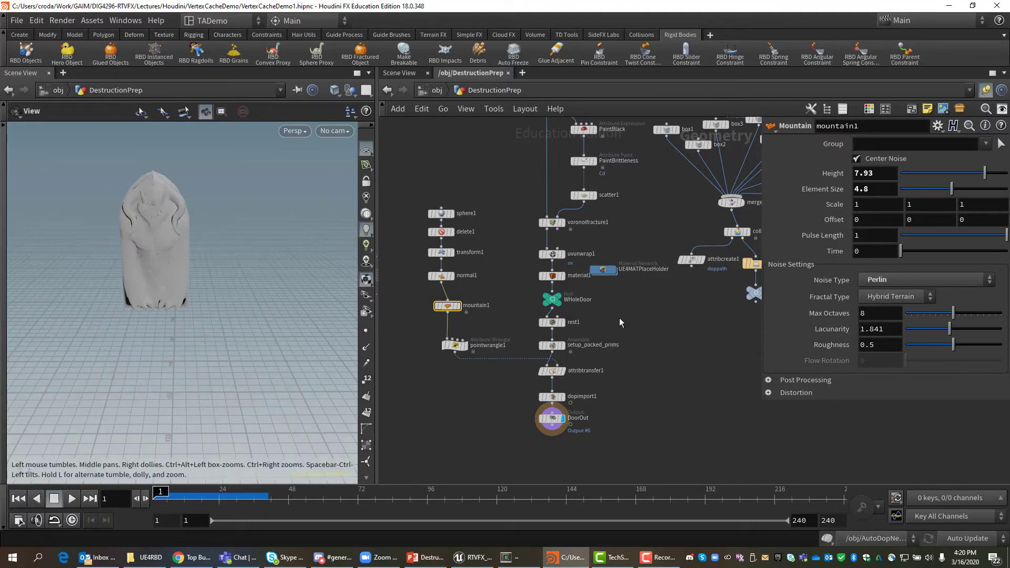
Set the Xoffset of pointwrangle1 to -4
{"action": "left_click", "coordinate": [455, 346]}
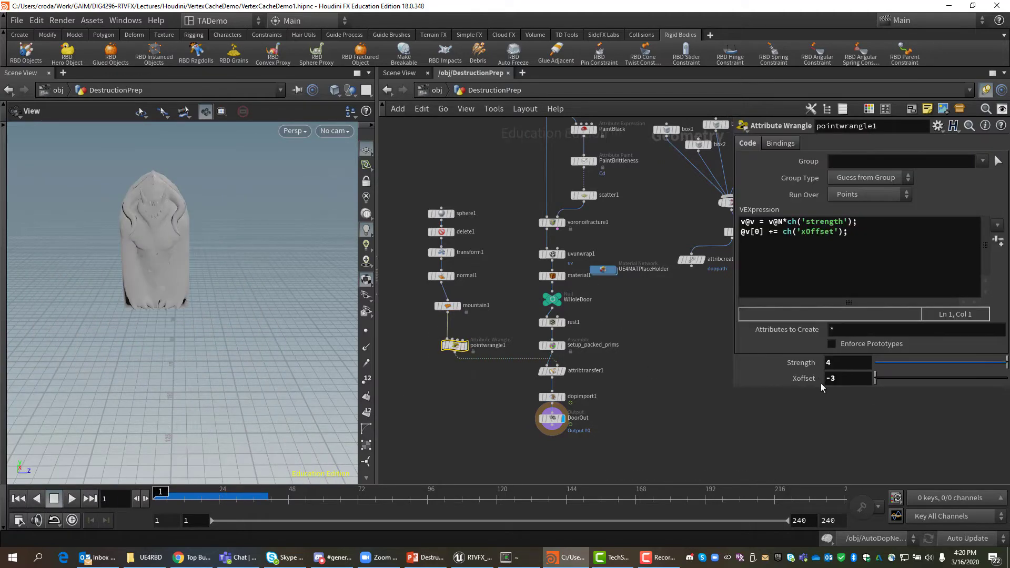
{"action": "left_click", "coordinate": [836, 379]}
{"action": "key", "text": "BackSpace"}
{"action": "type", "text": "5"}
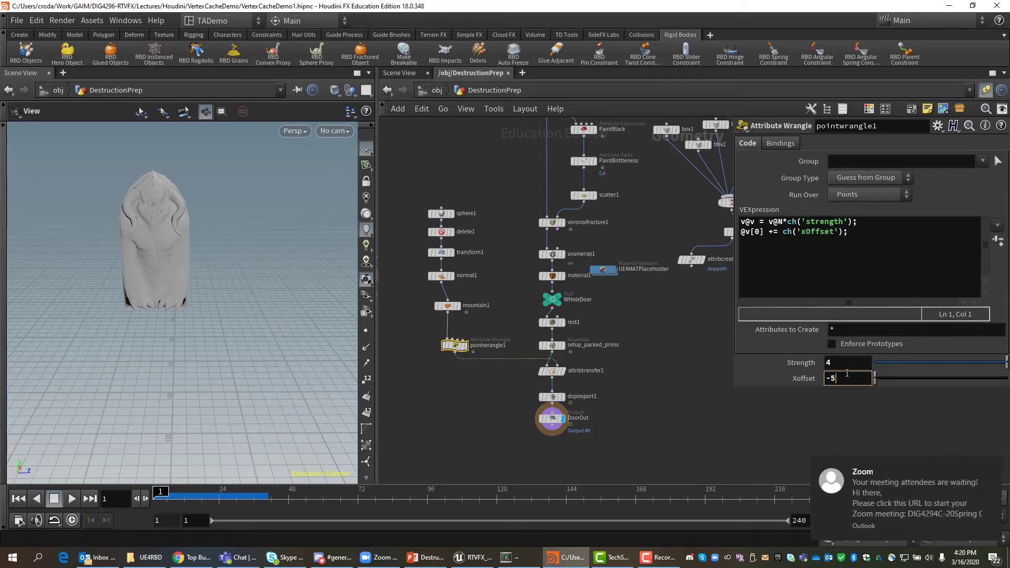
{"action": "key", "text": "BackSpace"}
{"action": "key", "text": "Return"}
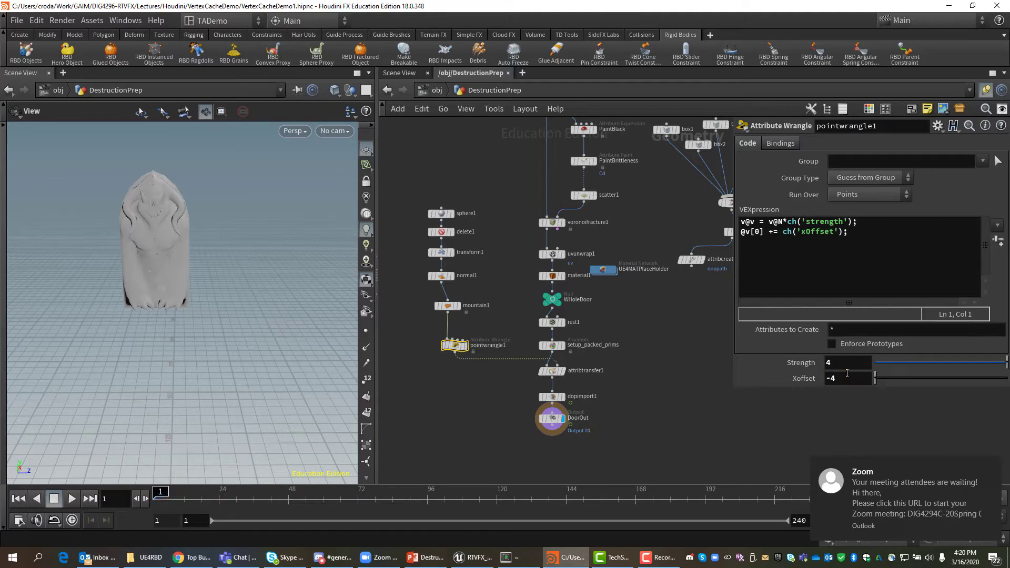
Play the simulation to examine how the door fragments scatter, and return to frame 1
{"action": "left_click", "coordinate": [71, 499]}
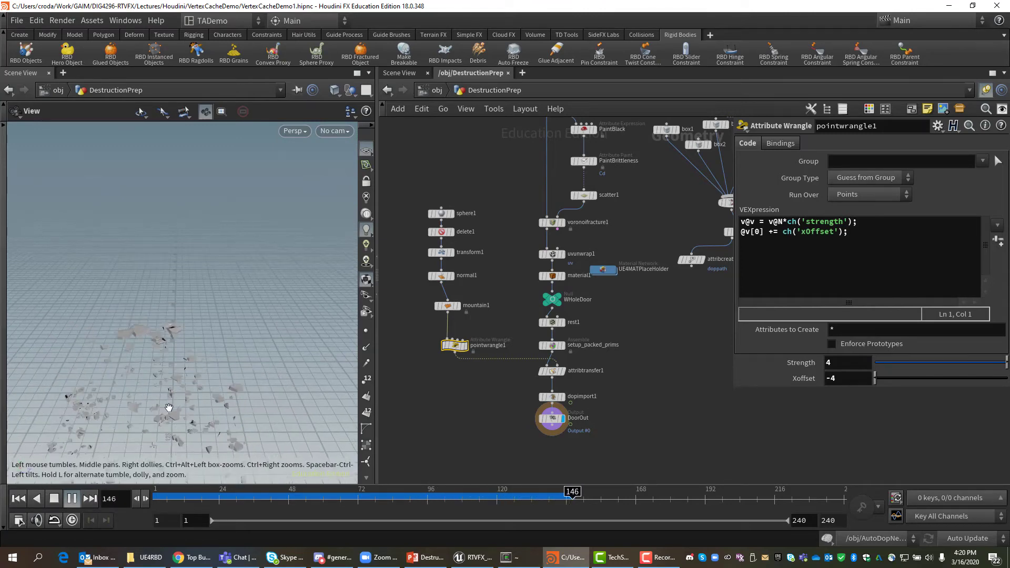
{"action": "middle_click_drag", "start_coordinate": [171, 253], "coordinate": [171, 228]}
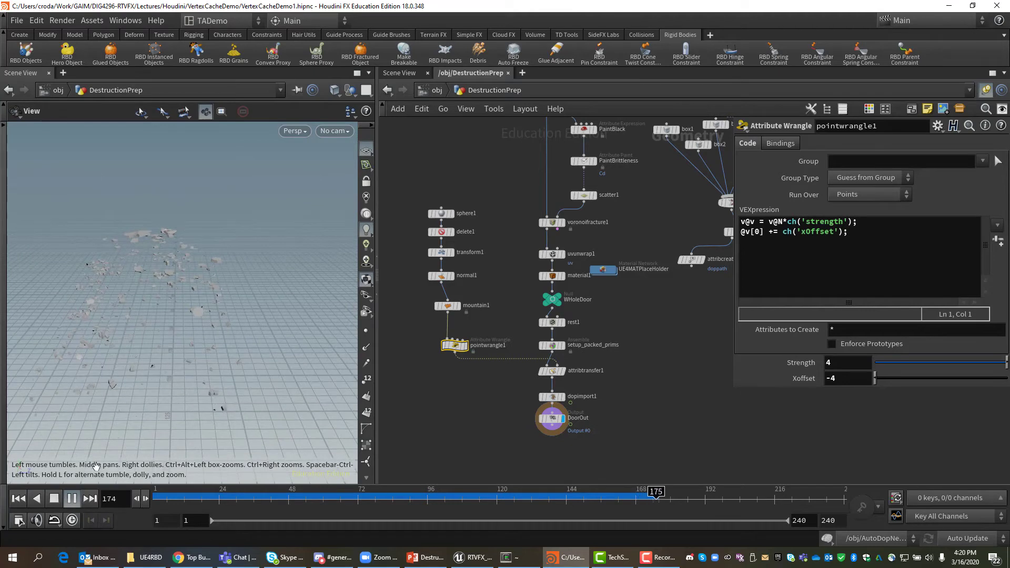
{"action": "left_click", "coordinate": [72, 498]}
{"action": "left_click", "coordinate": [18, 499]}
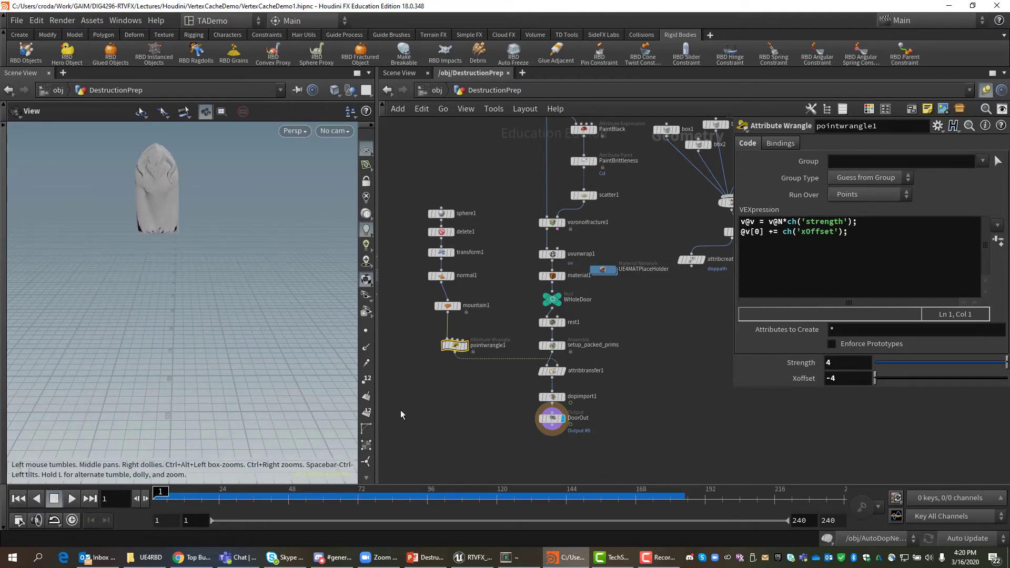
Save the scene with the DoorOut node selected and go up to the object-level network
{"action": "left_click", "coordinate": [553, 421]}
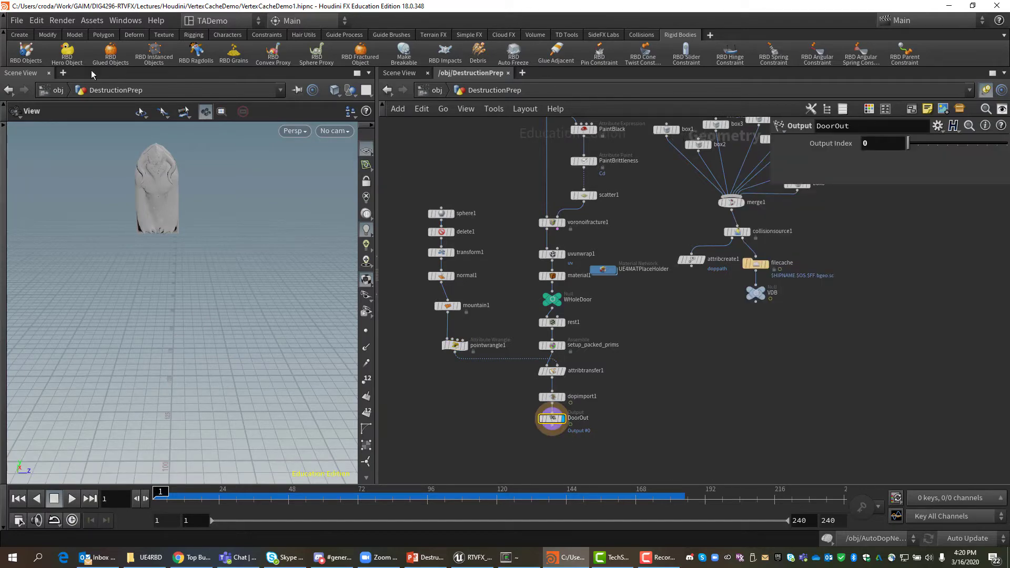
{"action": "left_click", "coordinate": [19, 21]}
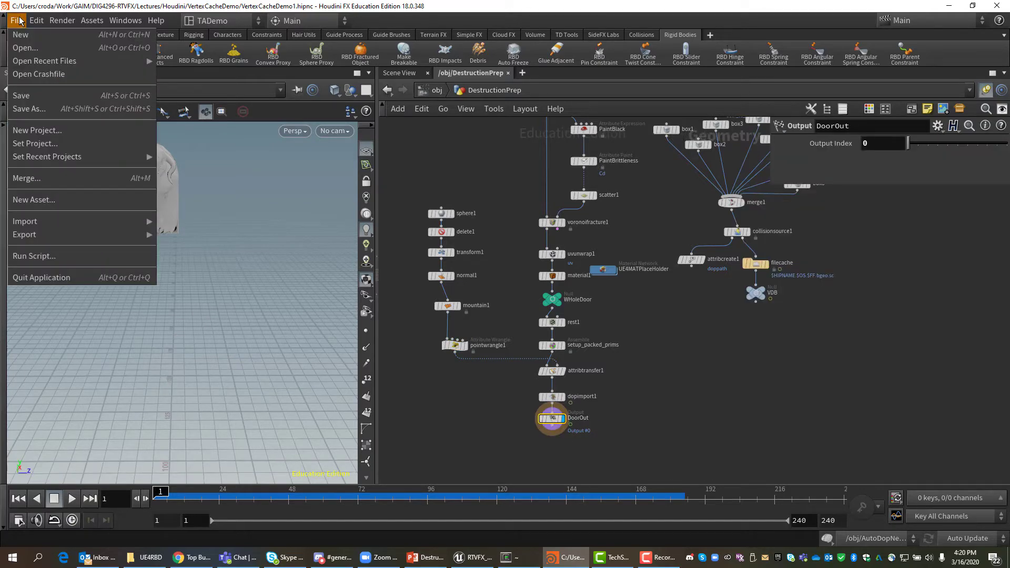
{"action": "left_click", "coordinate": [21, 96]}
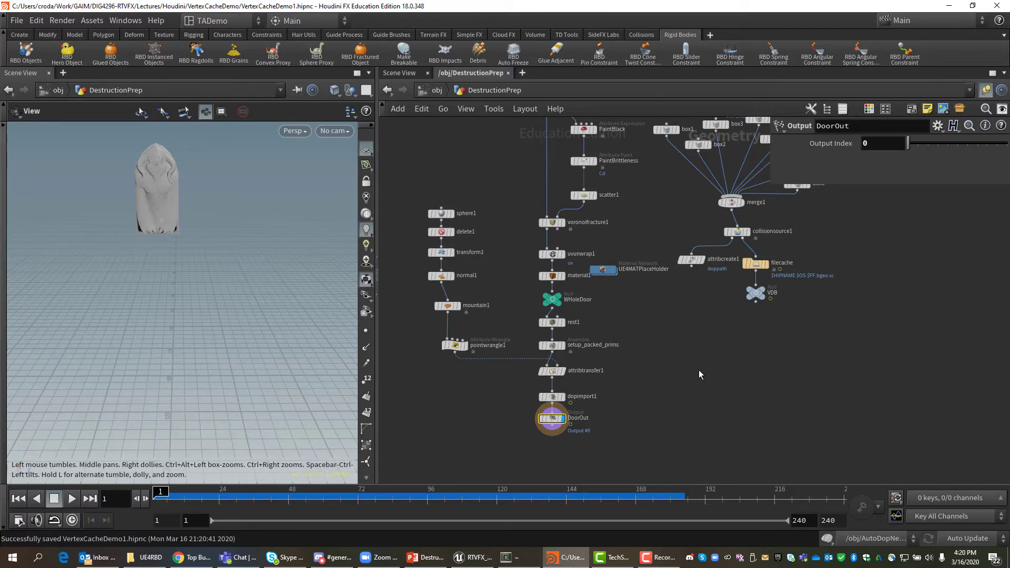
{"action": "key", "text": "u"}
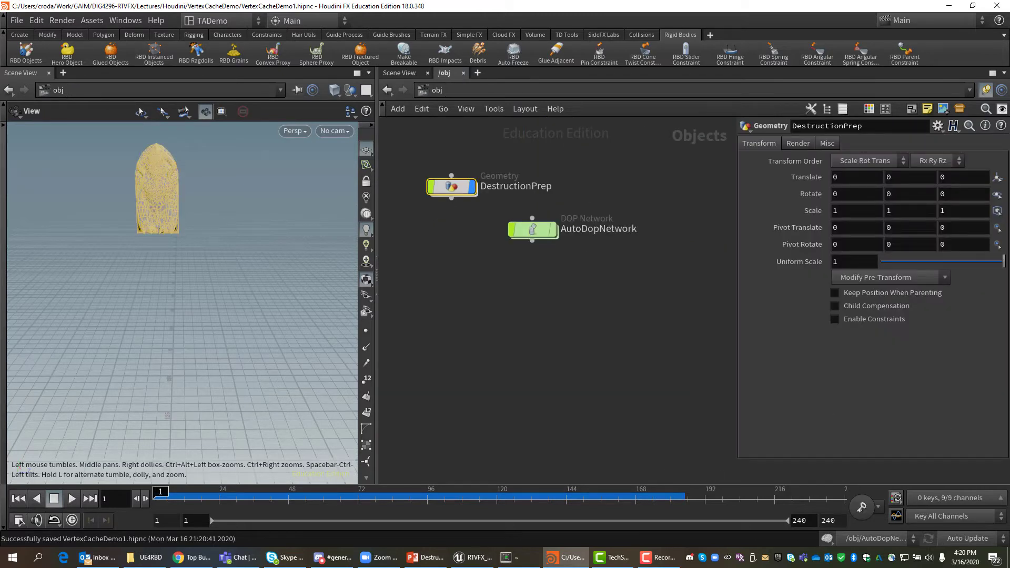
{"action": "key", "text": "alt+Tab"}
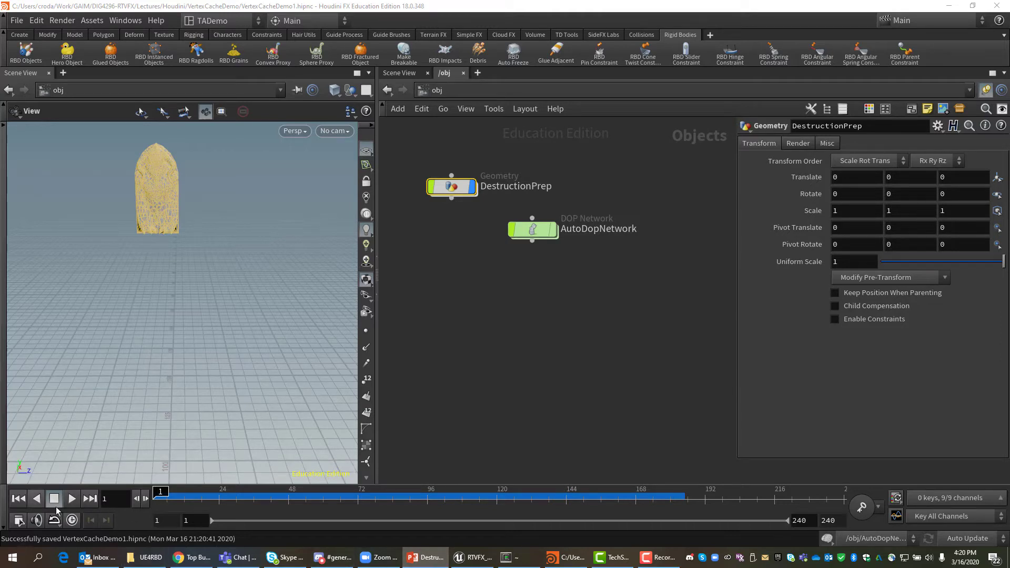
Scrub the door destruction to frame 120 and set the global animation end frame to 120
{"action": "left_click", "coordinate": [174, 495]}
{"action": "left_click_drag", "start_coordinate": [174, 494], "coordinate": [508, 511]}
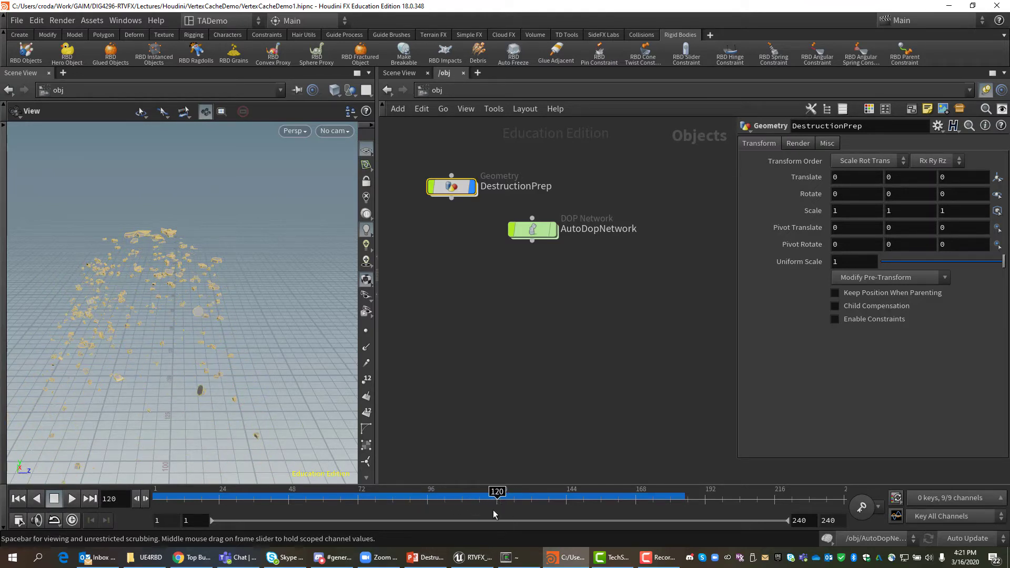
{"action": "left_click", "coordinate": [841, 520]}
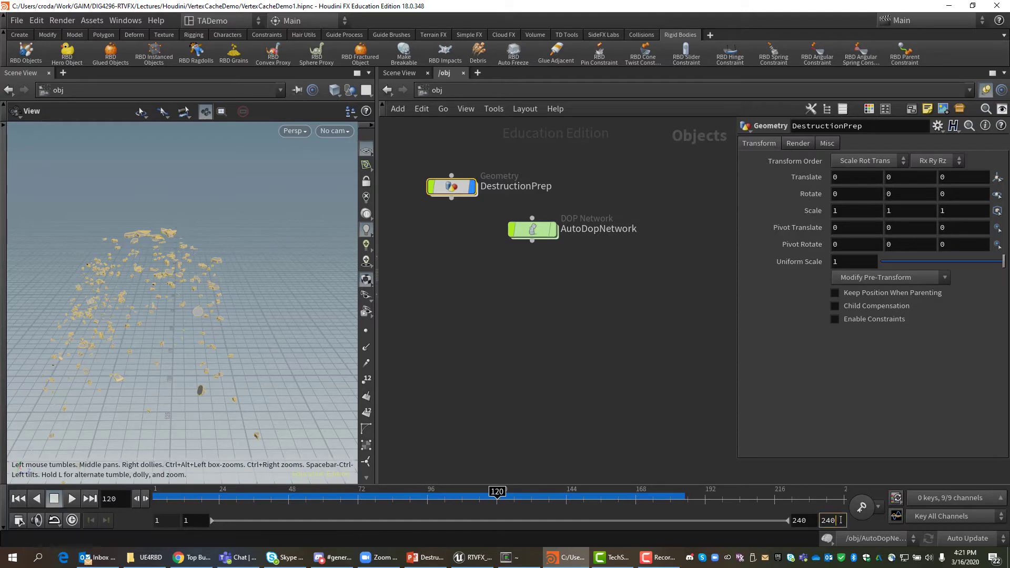
{"action": "key", "text": "BackSpace"}
{"action": "key", "text": "BackSpace"}
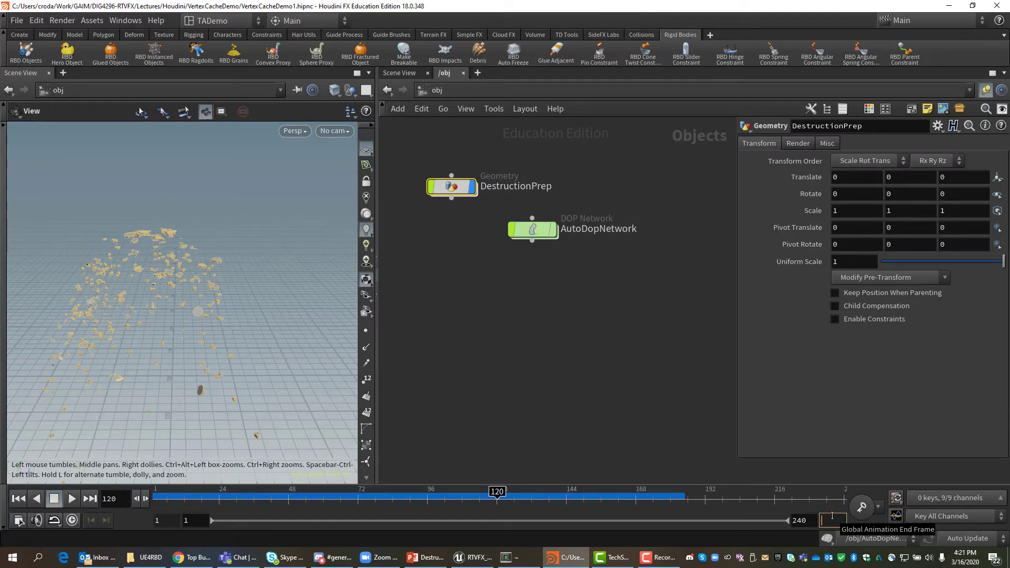
{"action": "type", "text": "120"}
{"action": "key", "text": "Return"}
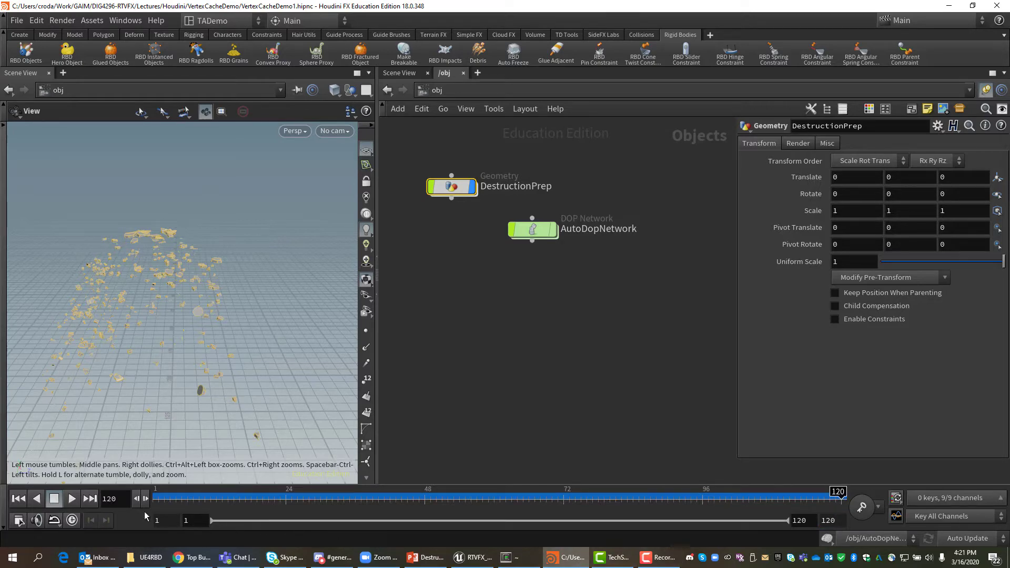
Play back the door destruction from the first frame, stop it, and return to frame 1
{"action": "left_click", "coordinate": [19, 498]}
{"action": "left_click", "coordinate": [72, 498]}
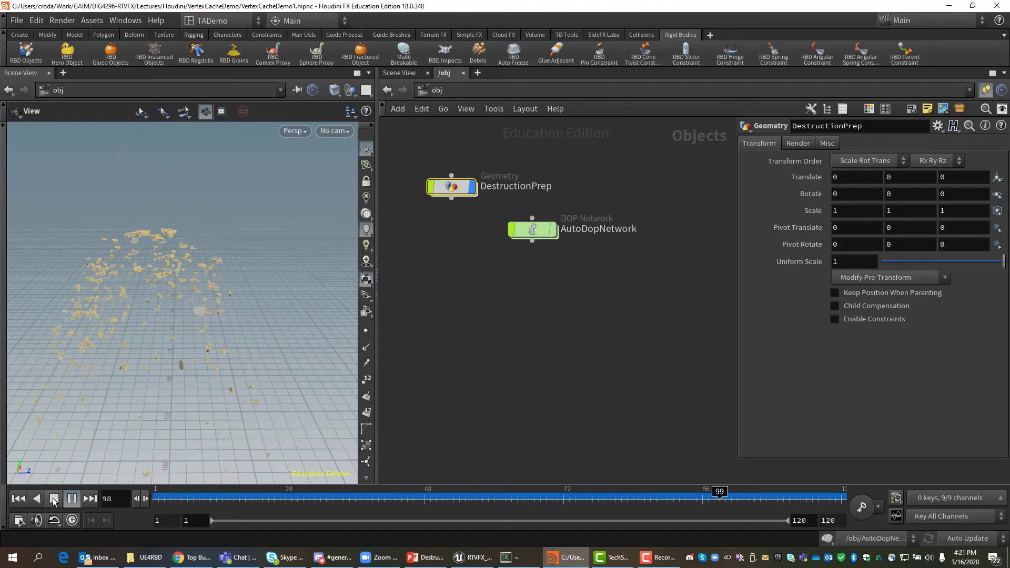
{"action": "left_click", "coordinate": [54, 498]}
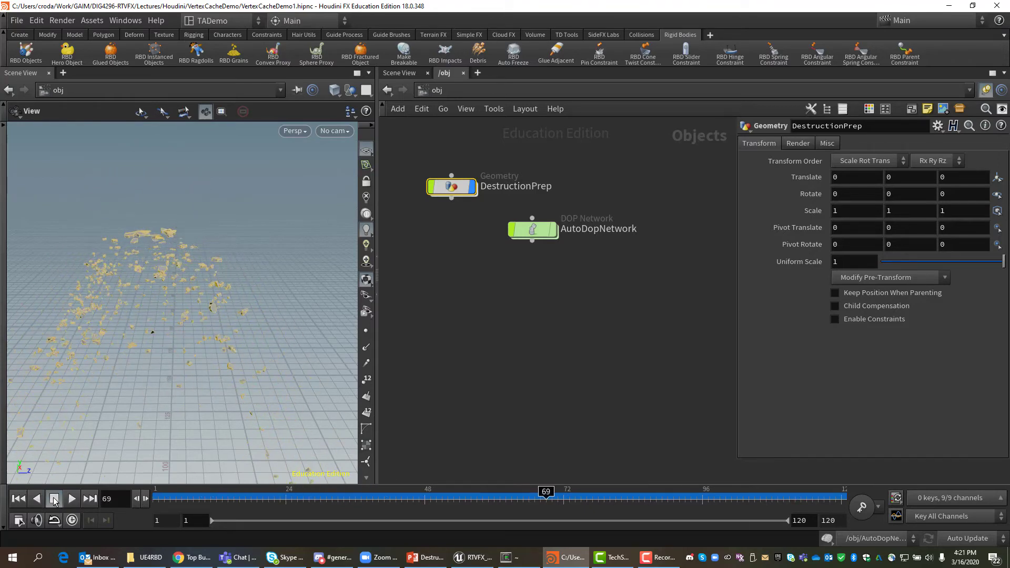
{"action": "left_click", "coordinate": [18, 498]}
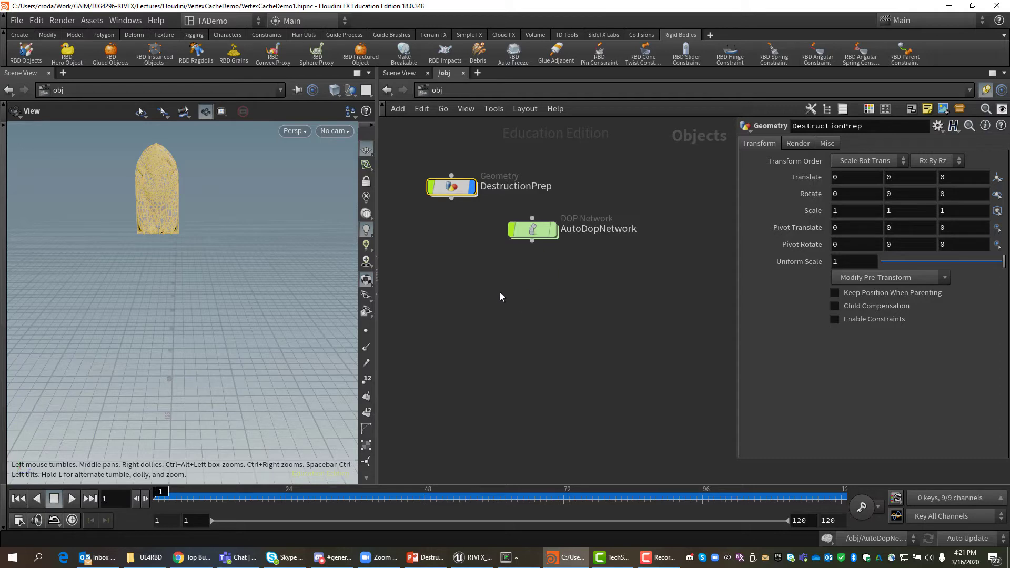
Add a ROP Network below the existing object nodes and rename it ChunksOut
{"action": "key", "text": "Tab"}
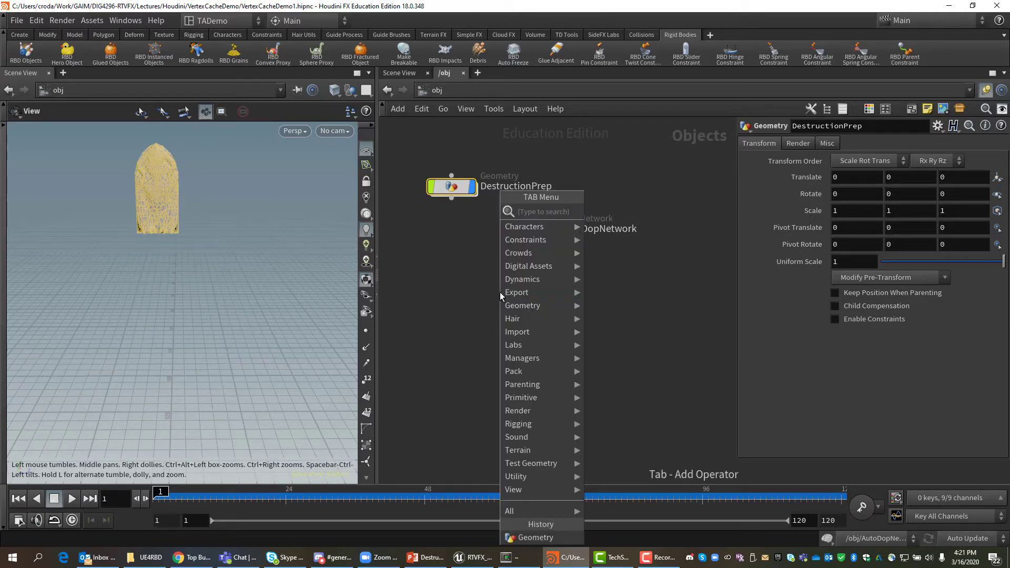
{"action": "type", "text": "rop"}
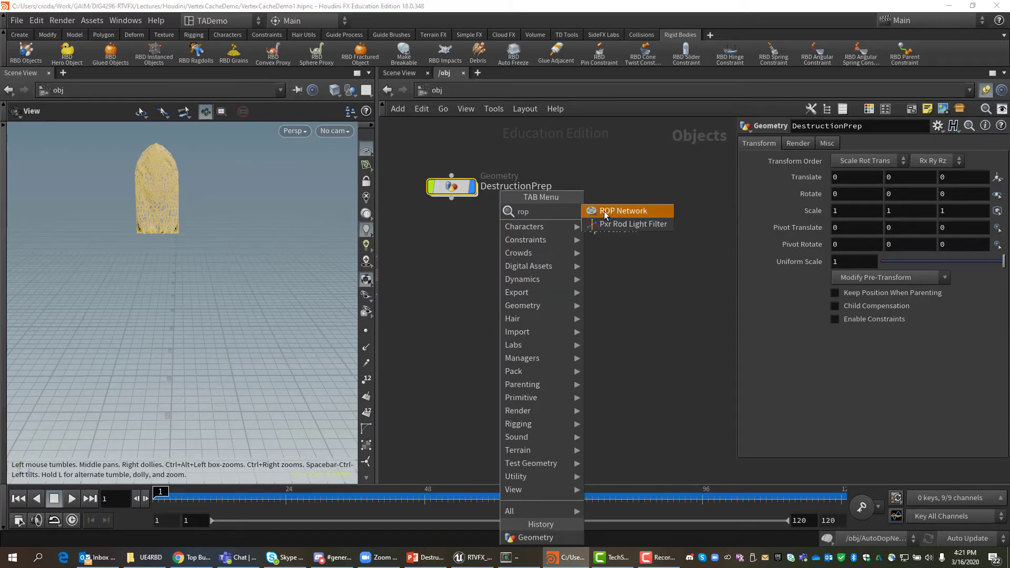
{"action": "key", "text": "Return"}
{"action": "left_click", "coordinate": [472, 306]}
{"action": "double_click", "coordinate": [508, 304]}
{"action": "double_click", "coordinate": [507, 304]}
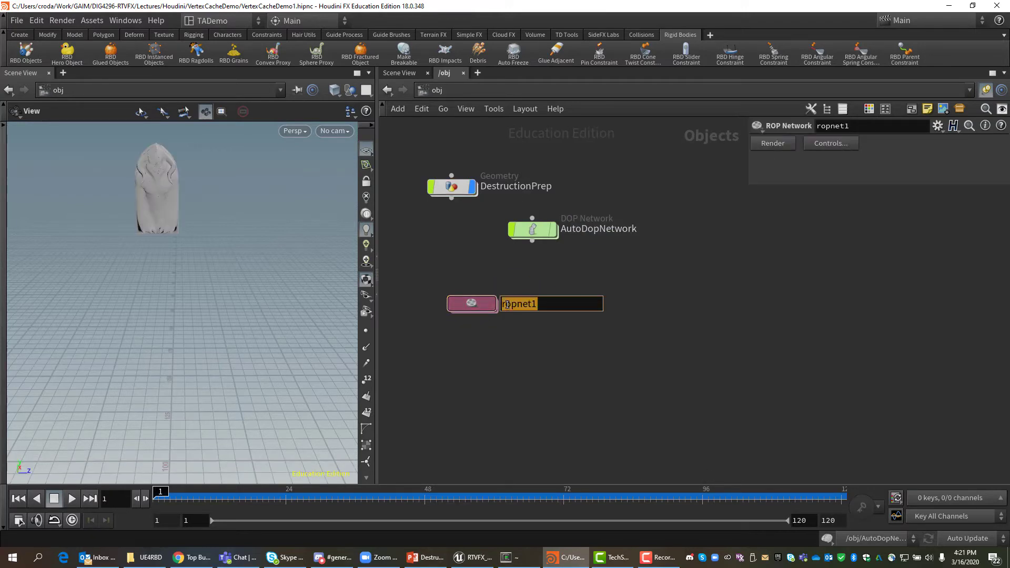
{"action": "type", "text": "ChunksOut"}
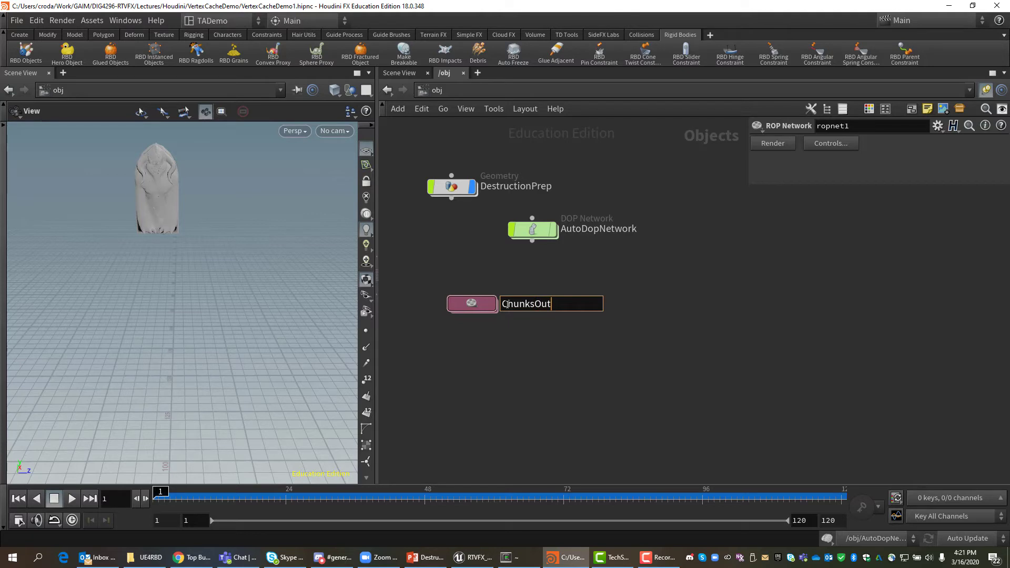
{"action": "key", "text": "Return"}
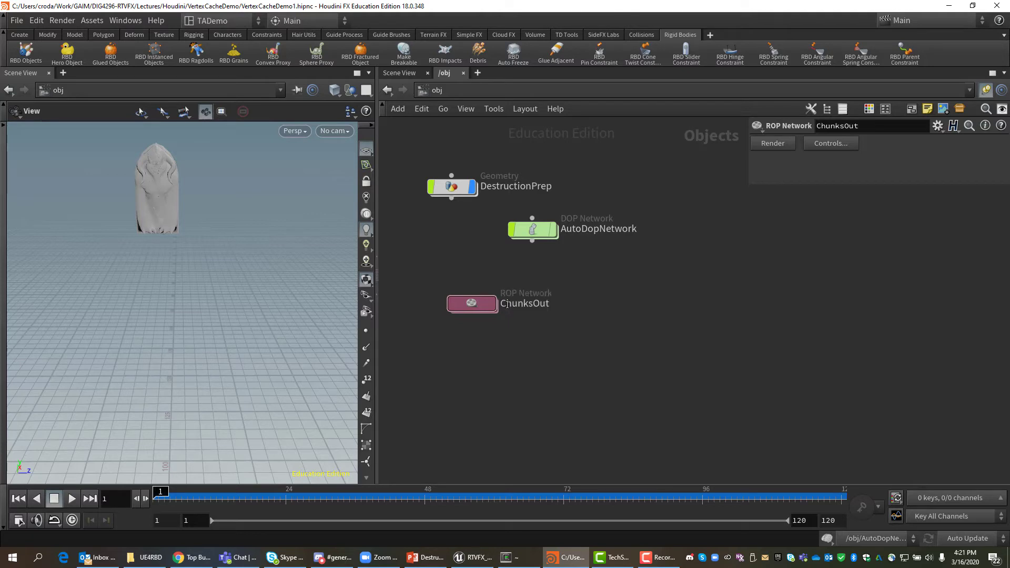
Add a Labs Vertex Animation Textures (Beta) node inside the ChunksOut network
{"action": "double_click", "coordinate": [479, 308]}
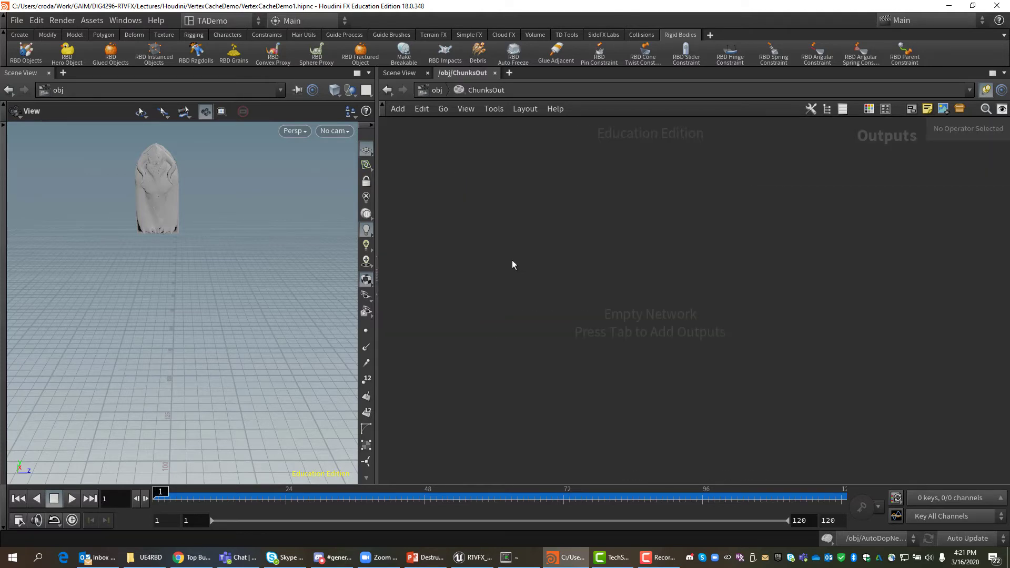
{"action": "left_click", "coordinate": [603, 34]}
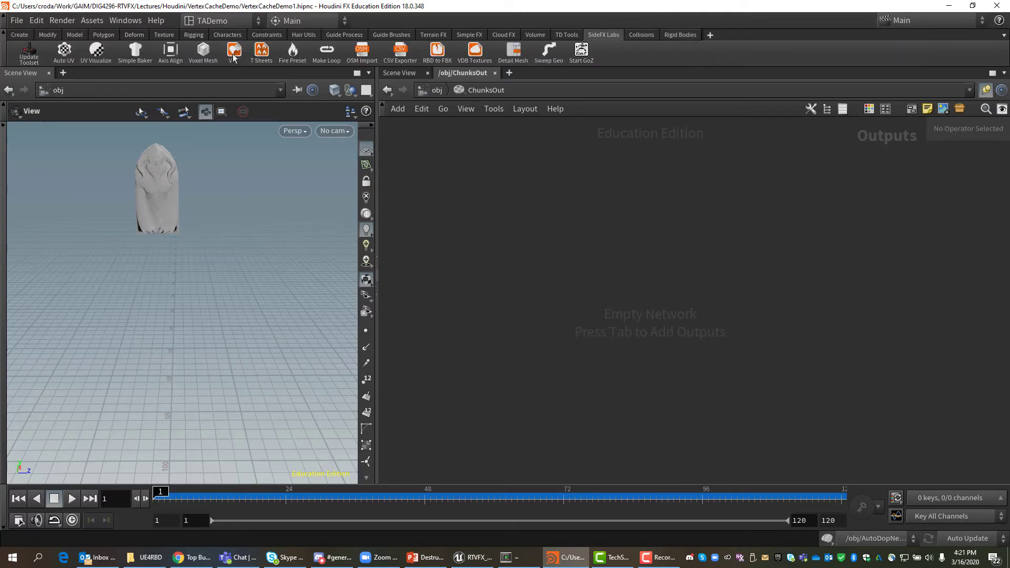
{"action": "key", "text": "Tab"}
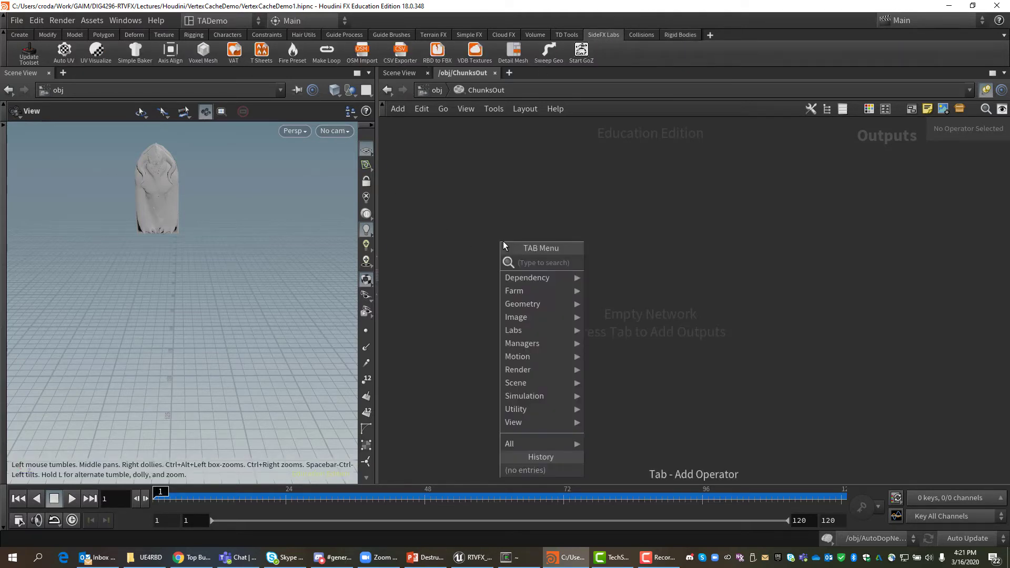
{"action": "type", "text": "vert"}
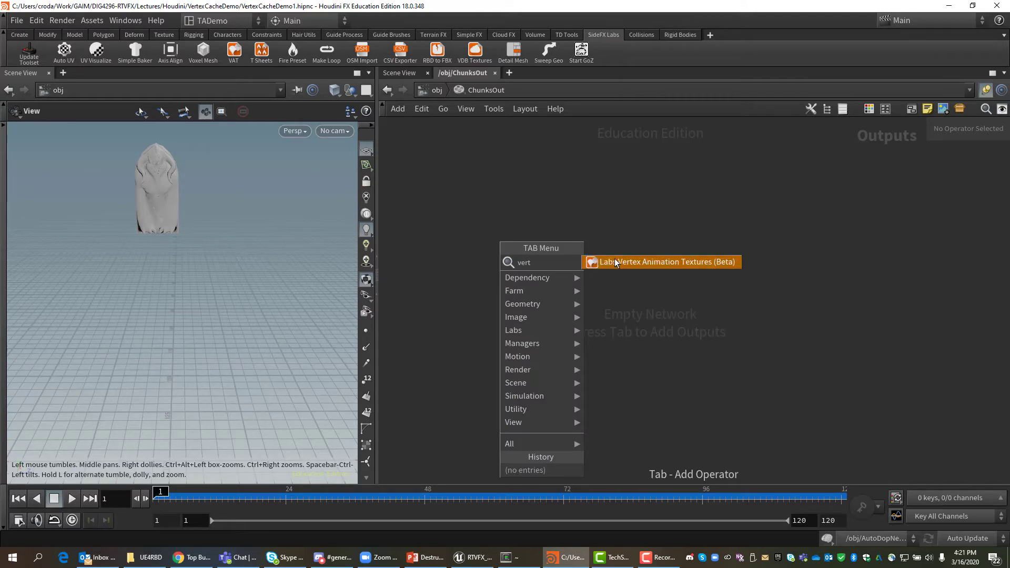
{"action": "left_click", "coordinate": [635, 263]}
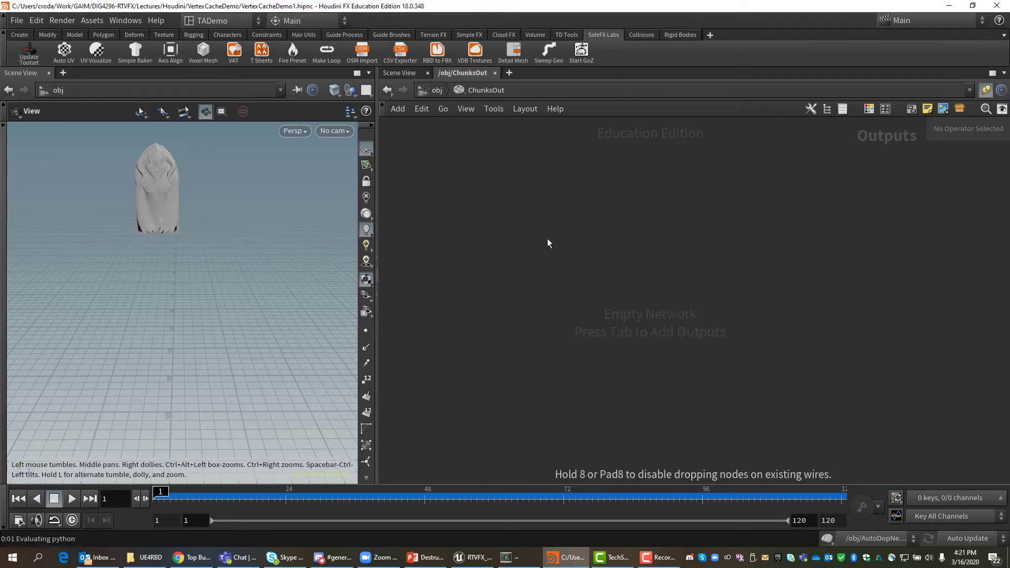
{"action": "left_click", "coordinate": [560, 270]}
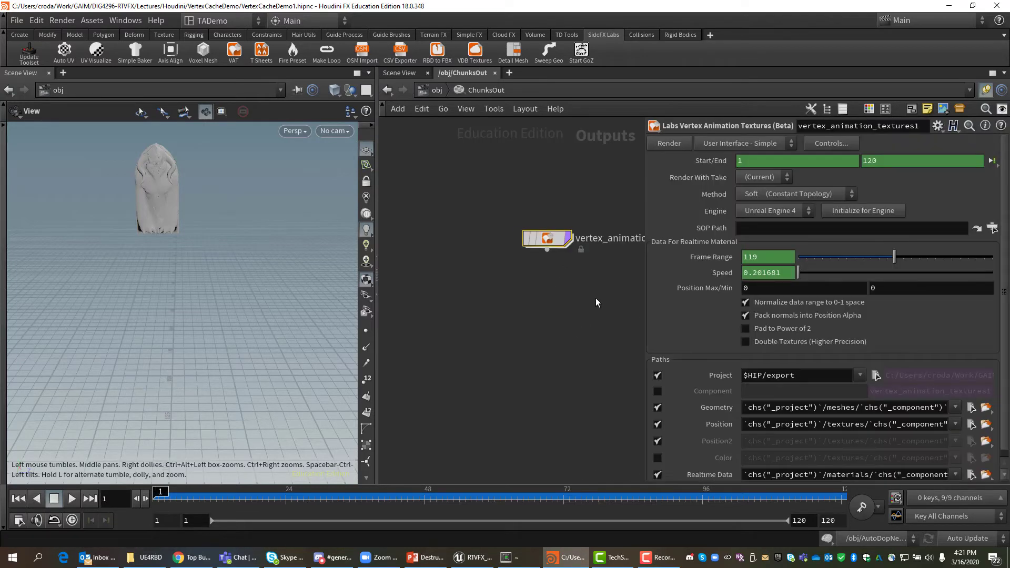
{"action": "key", "text": "h"}
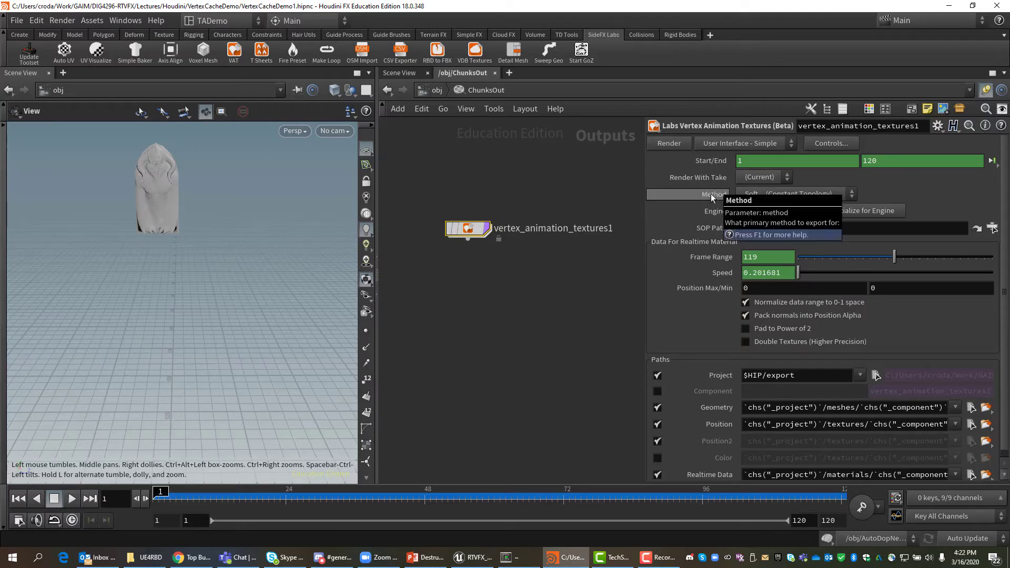
Set the export method to Rigid (Rigid Body Topology) and the SOP Path to DestructionPrep's DoorOut as a relative path
{"action": "left_click", "coordinate": [851, 194]}
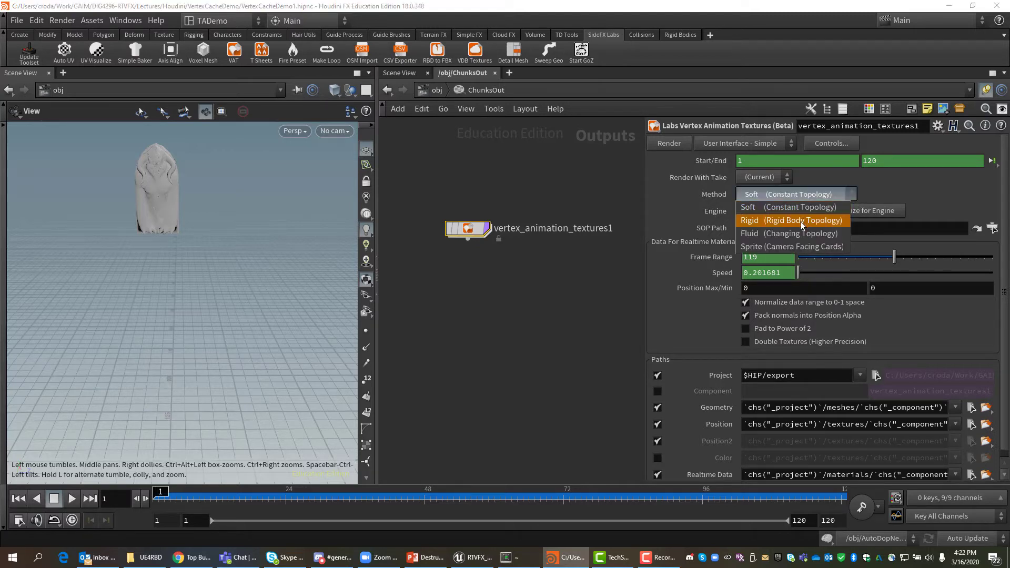
{"action": "left_click", "coordinate": [800, 222]}
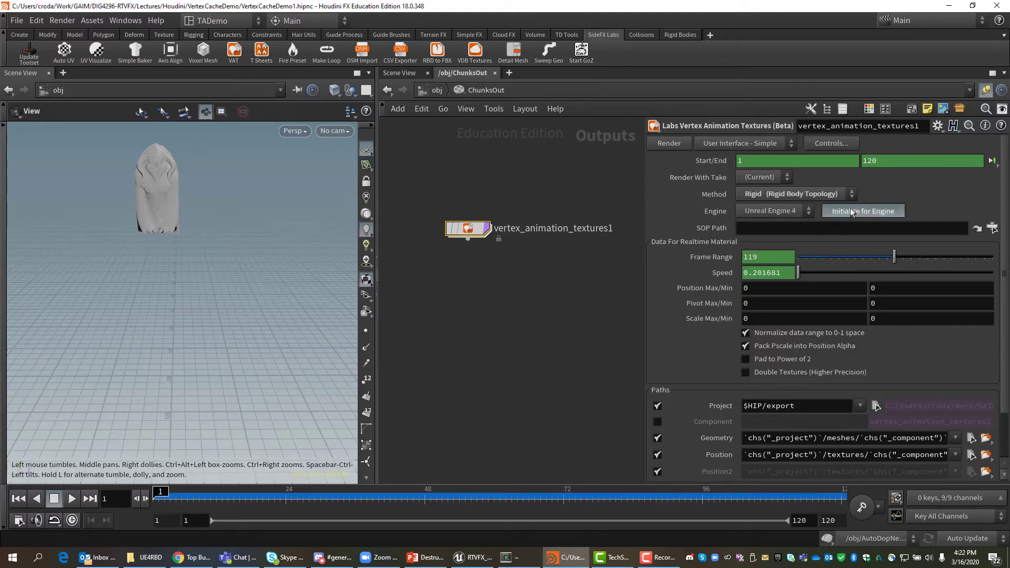
{"action": "left_click", "coordinate": [748, 229]}
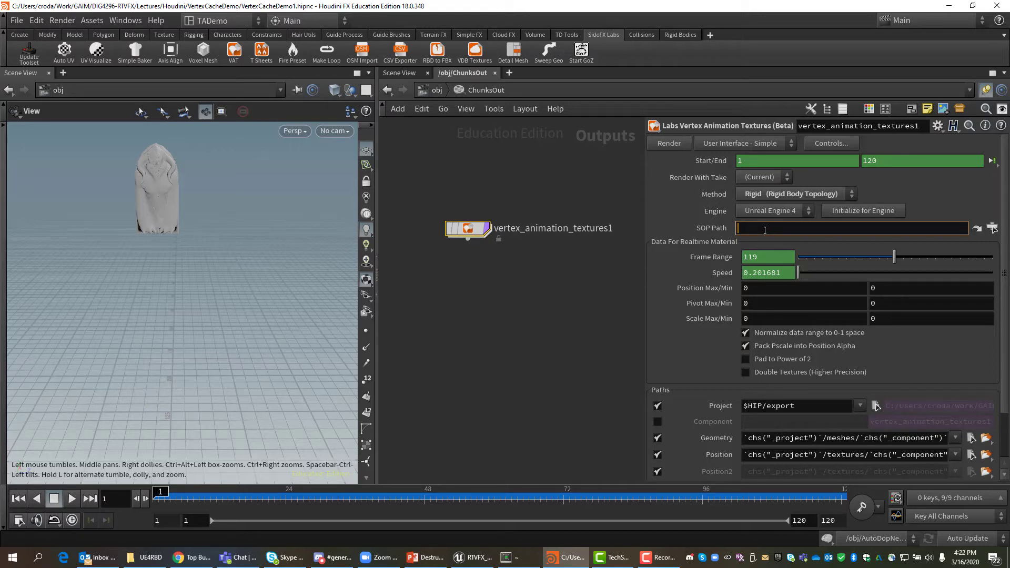
{"action": "left_click", "coordinate": [992, 229]}
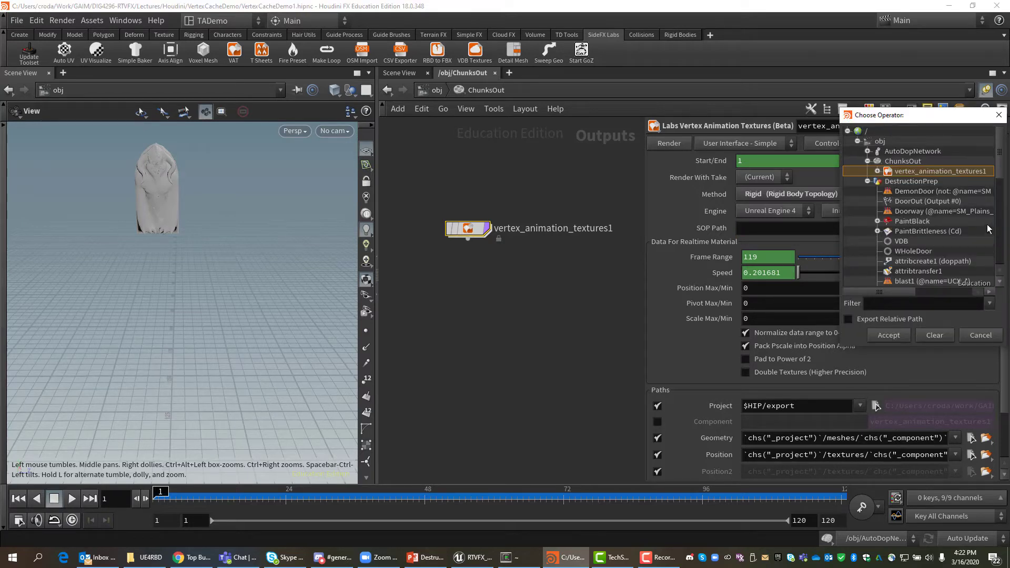
{"action": "left_click", "coordinate": [914, 203]}
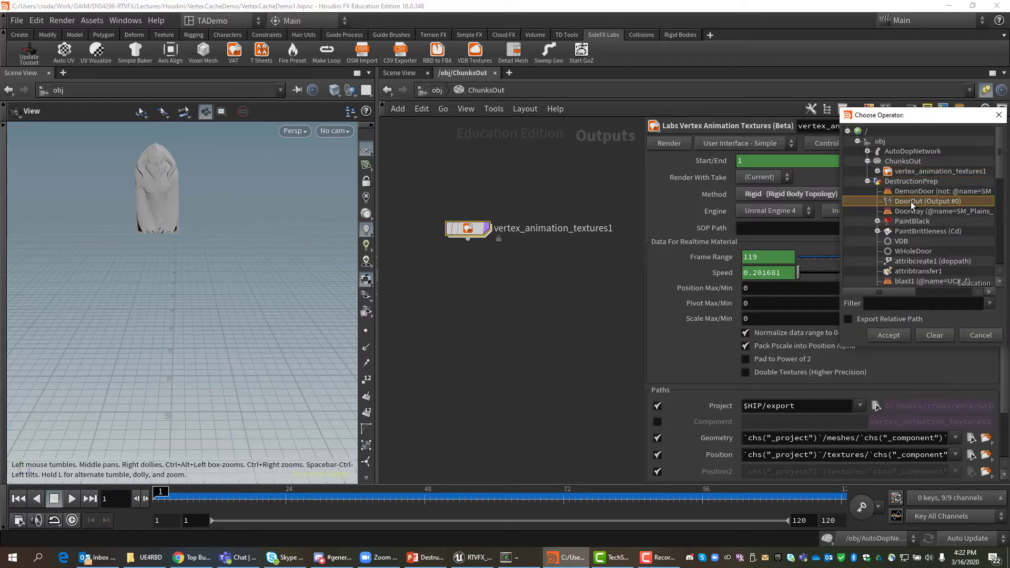
{"action": "left_click", "coordinate": [861, 318]}
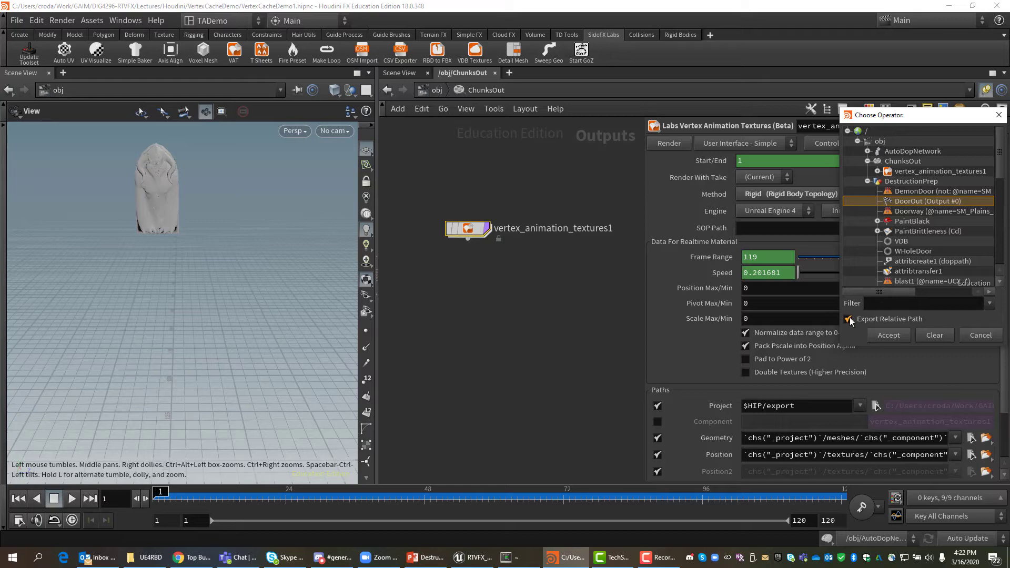
{"action": "left_click", "coordinate": [889, 336]}
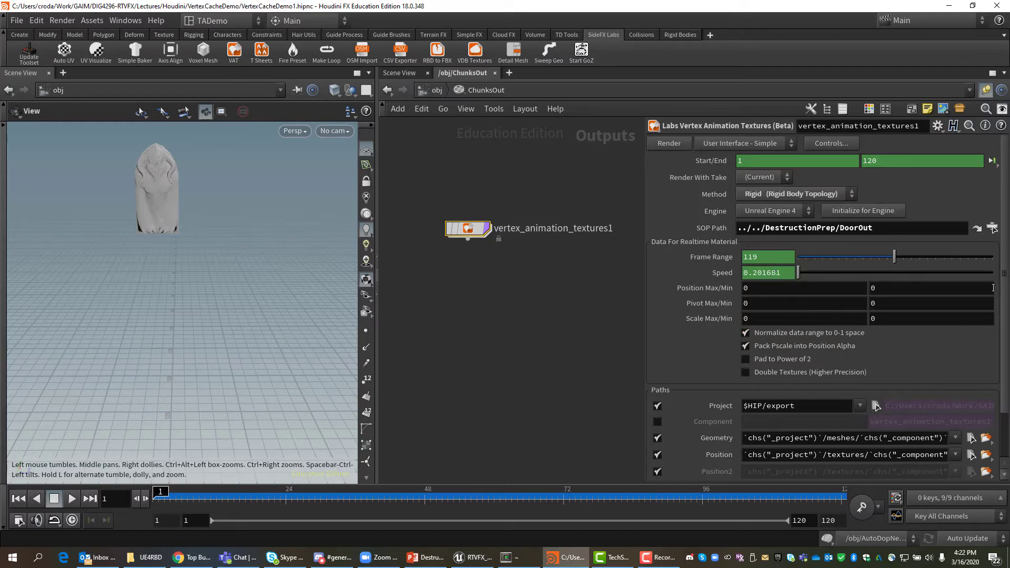
Set the project path to $HIP/export/ExplodeDoor, enable a custom component name of ExplodeDoor, and save the scene
{"action": "scroll", "coordinate": [1006, 284], "scroll_direction": "down", "scroll_amount": 1}
{"action": "left_click_drag", "start_coordinate": [1006, 285], "coordinate": [1005, 326]}
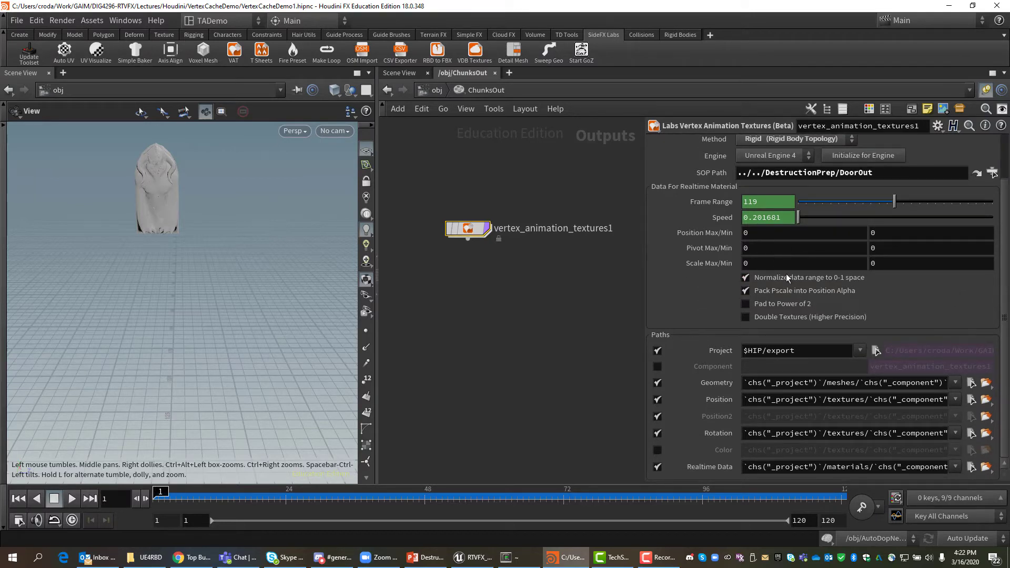
{"action": "left_click", "coordinate": [795, 351]}
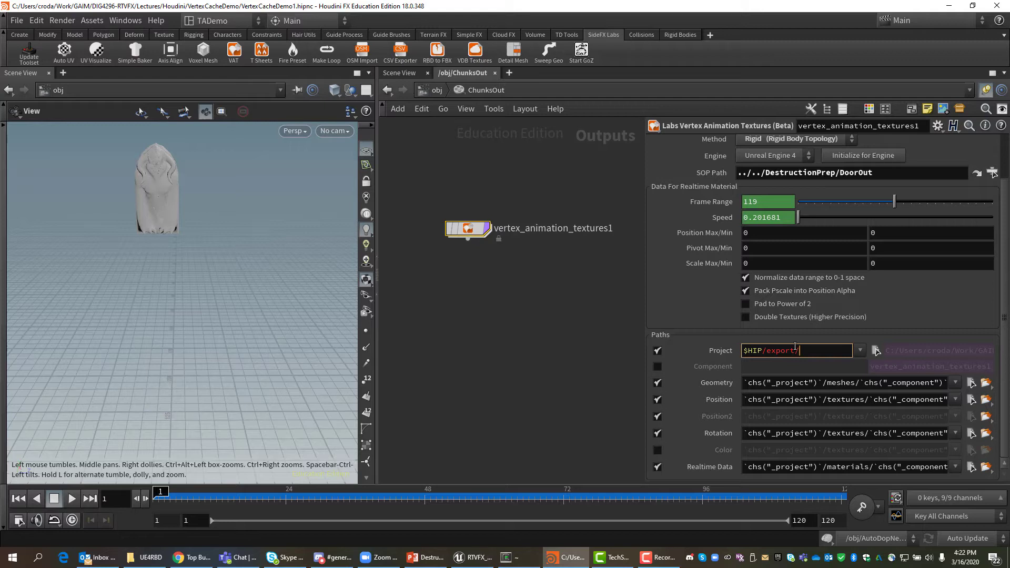
{"action": "type", "text": "/ExplodeDoor"}
{"action": "left_click", "coordinate": [657, 366]}
{"action": "left_click", "coordinate": [755, 365]}
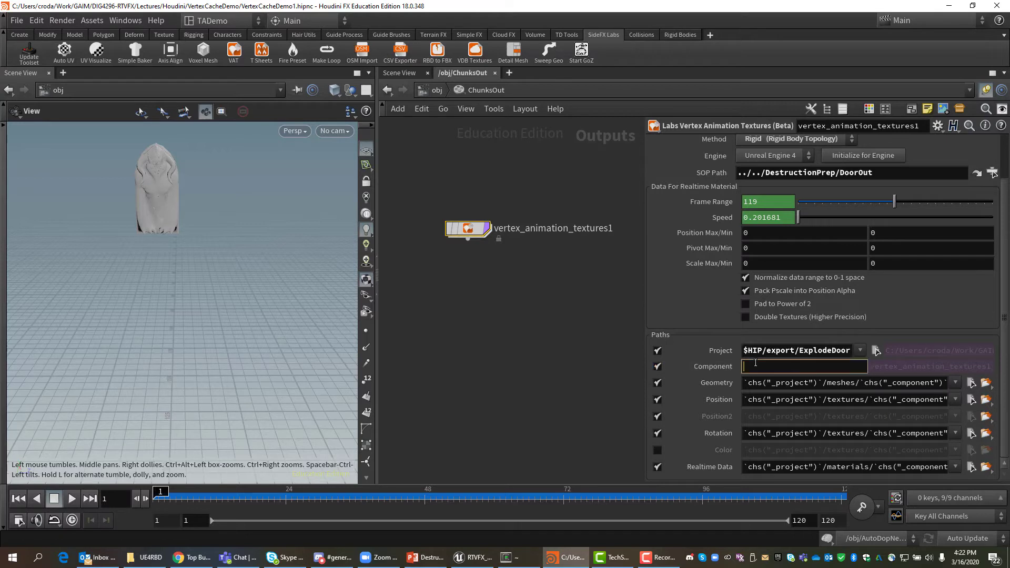
{"action": "type", "text": "ExplodeDoor"}
{"action": "key", "text": "ctrl+s"}
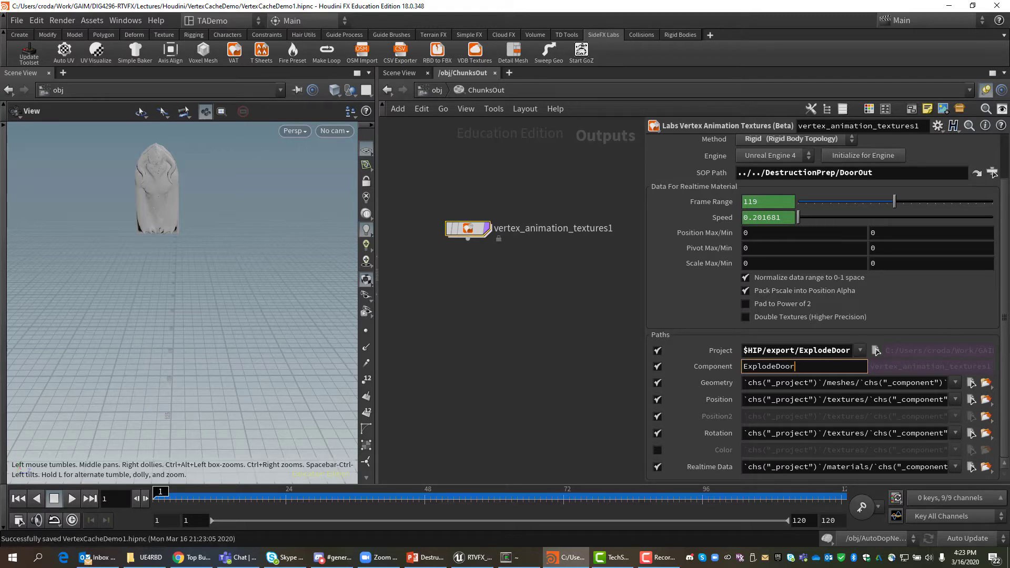
Confirm the ExplodeDoor component name and render the vertex animation textures for frames 1 to 120
{"action": "key", "text": "Return"}
{"action": "scroll", "coordinate": [682, 153], "scroll_direction": "up", "scroll_amount": 3}
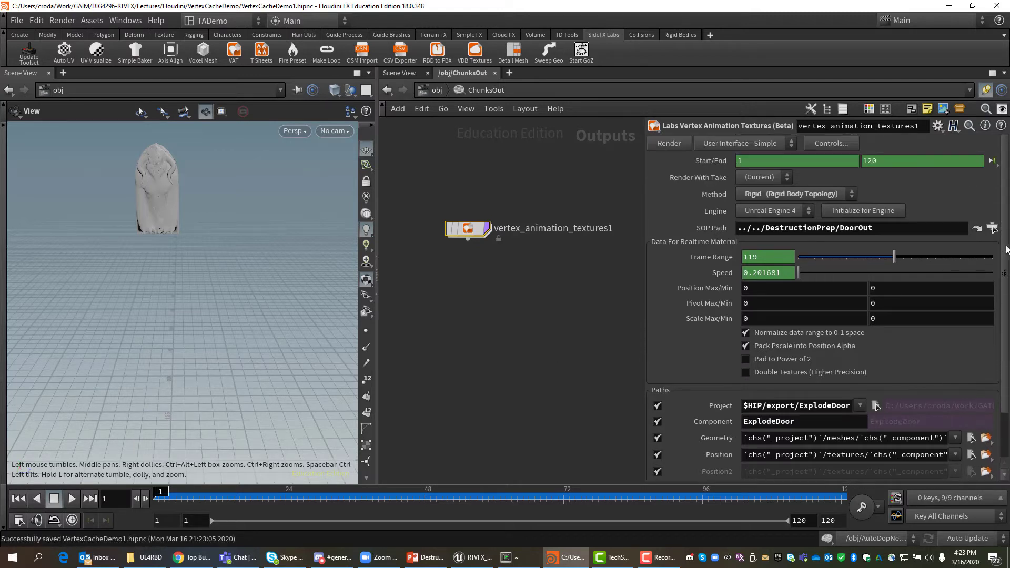
{"action": "left_click", "coordinate": [670, 148]}
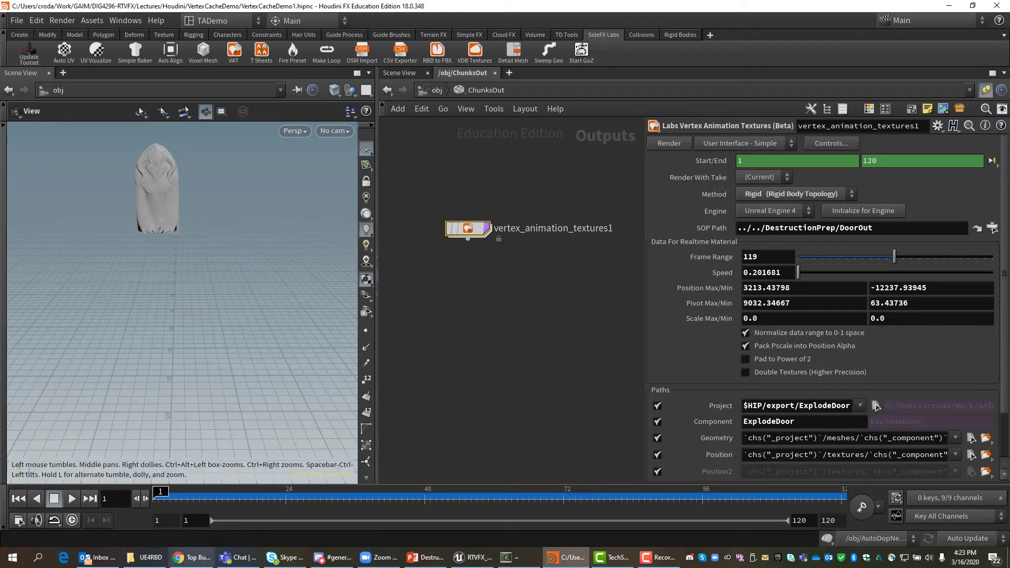
Switch to File Explorer and browse to the export/ExplodeDoor folder inside the Houdini VertexCacheDemo project
{"action": "left_click", "coordinate": [139, 562]}
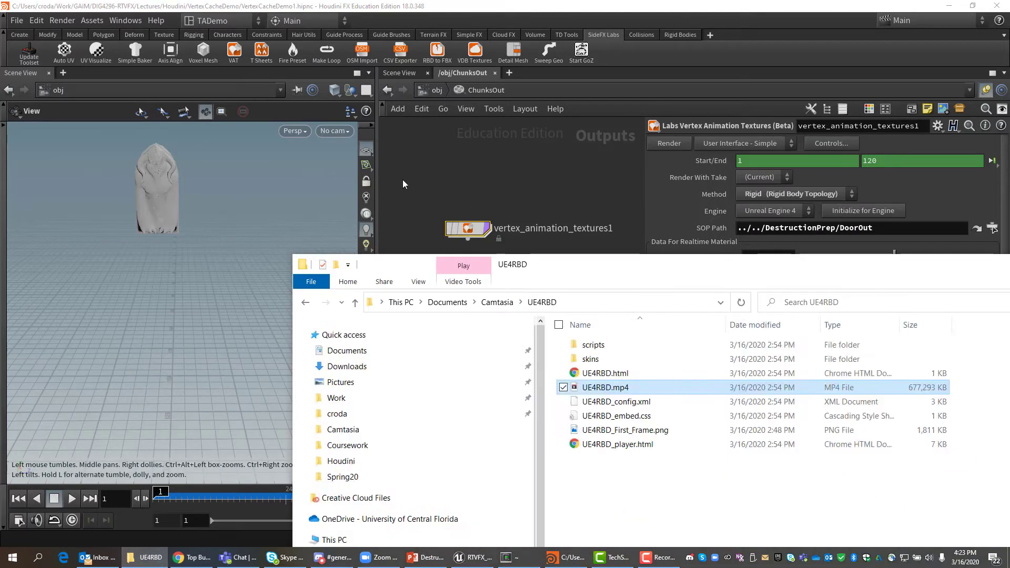
{"action": "left_click_drag", "start_coordinate": [804, 220], "coordinate": [604, 72]}
{"action": "left_click", "coordinate": [187, 170]}
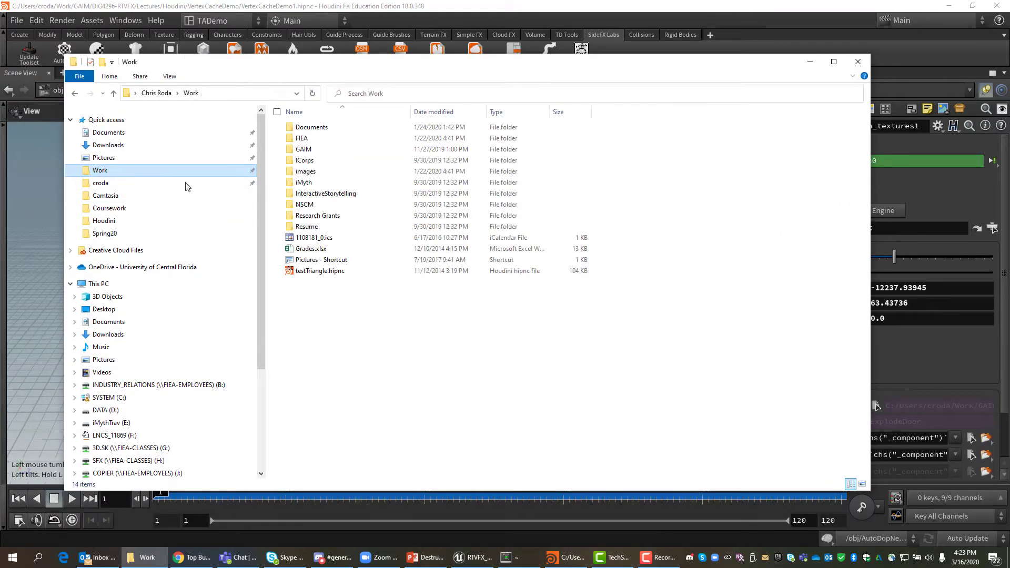
{"action": "double_click", "coordinate": [303, 149]}
{"action": "double_click", "coordinate": [316, 132]}
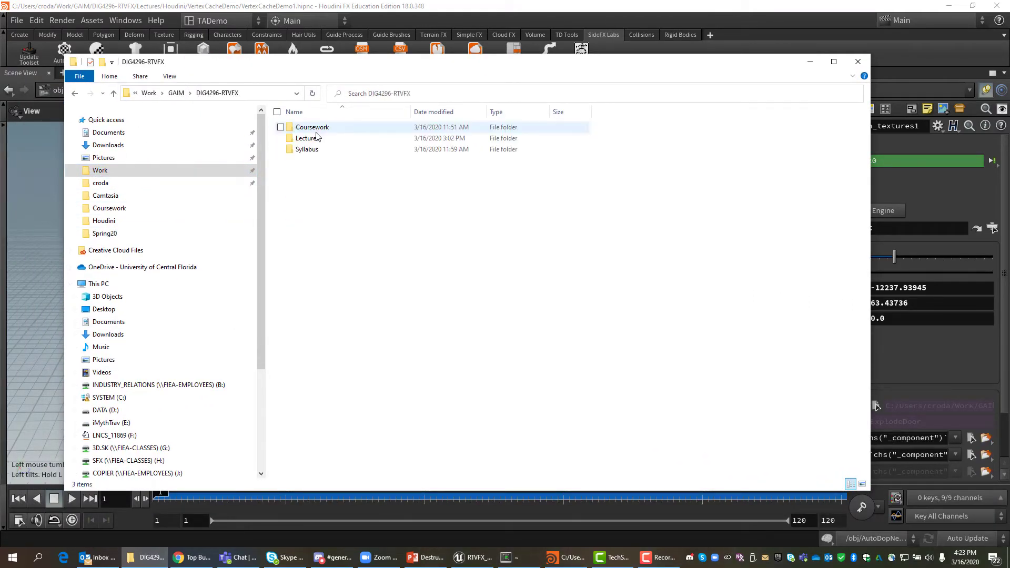
{"action": "left_click", "coordinate": [312, 130]}
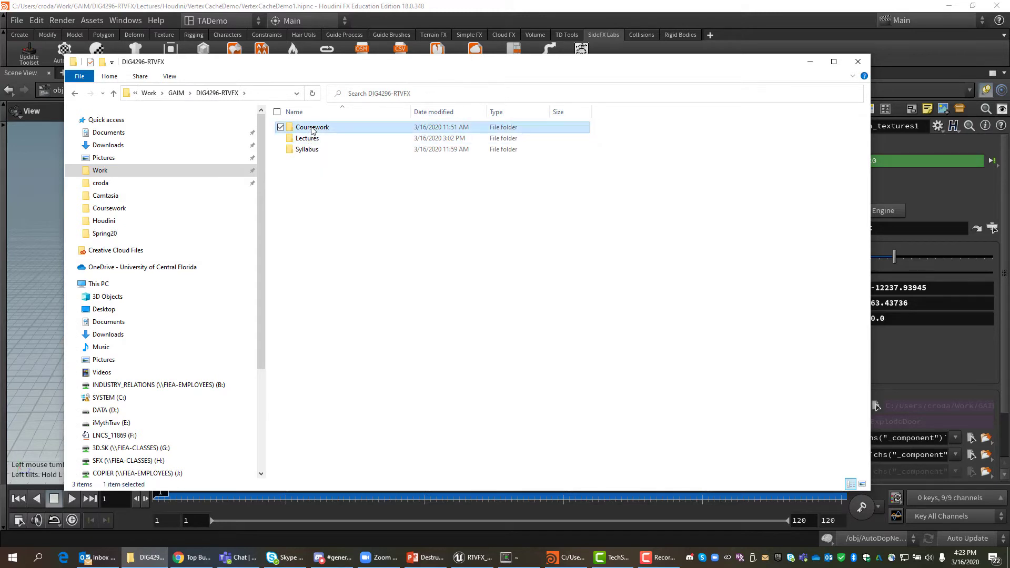
{"action": "double_click", "coordinate": [312, 129]}
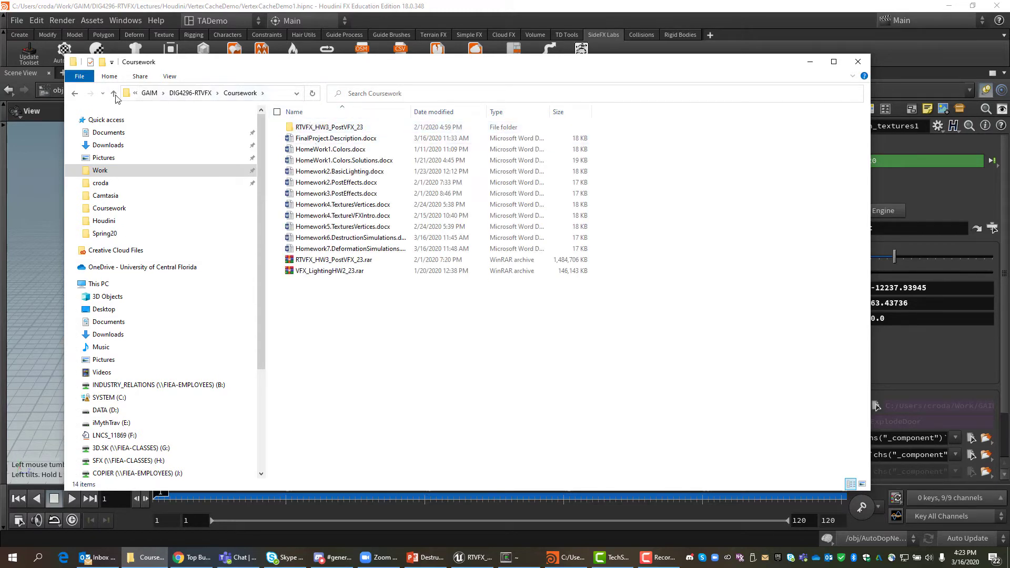
{"action": "left_click", "coordinate": [114, 95]}
{"action": "double_click", "coordinate": [304, 138]}
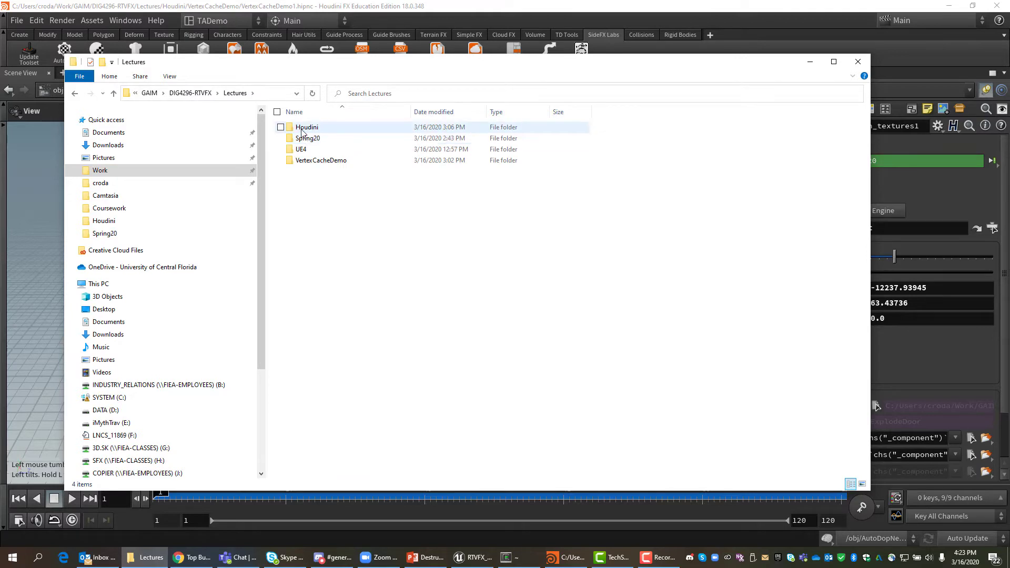
{"action": "double_click", "coordinate": [303, 129]}
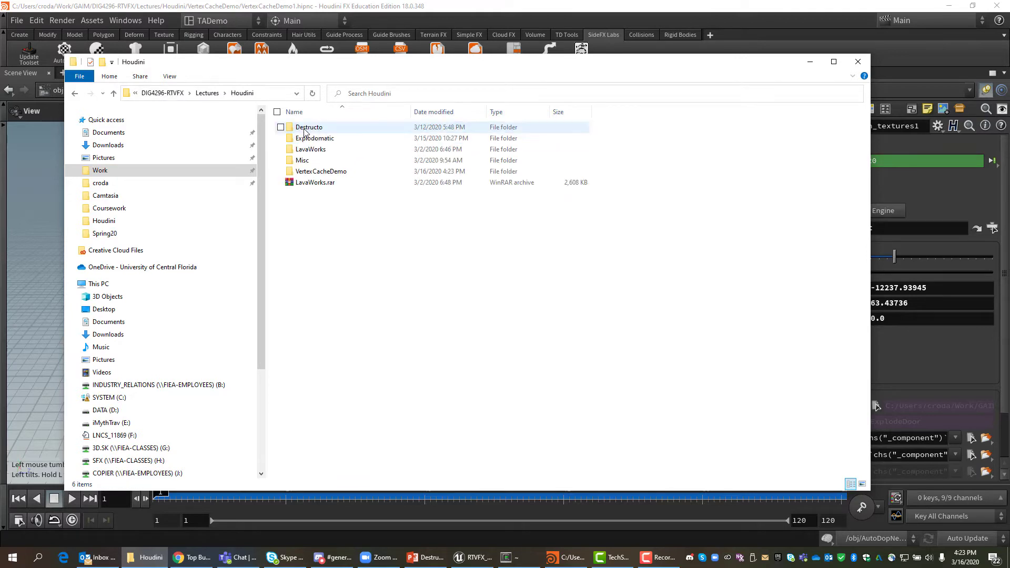
{"action": "double_click", "coordinate": [313, 174]}
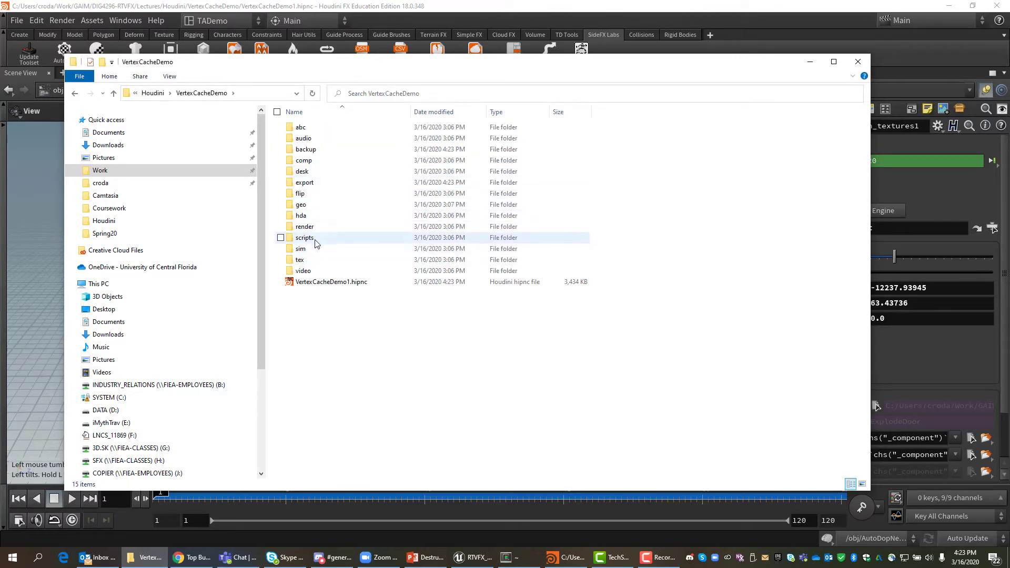
{"action": "double_click", "coordinate": [304, 182]}
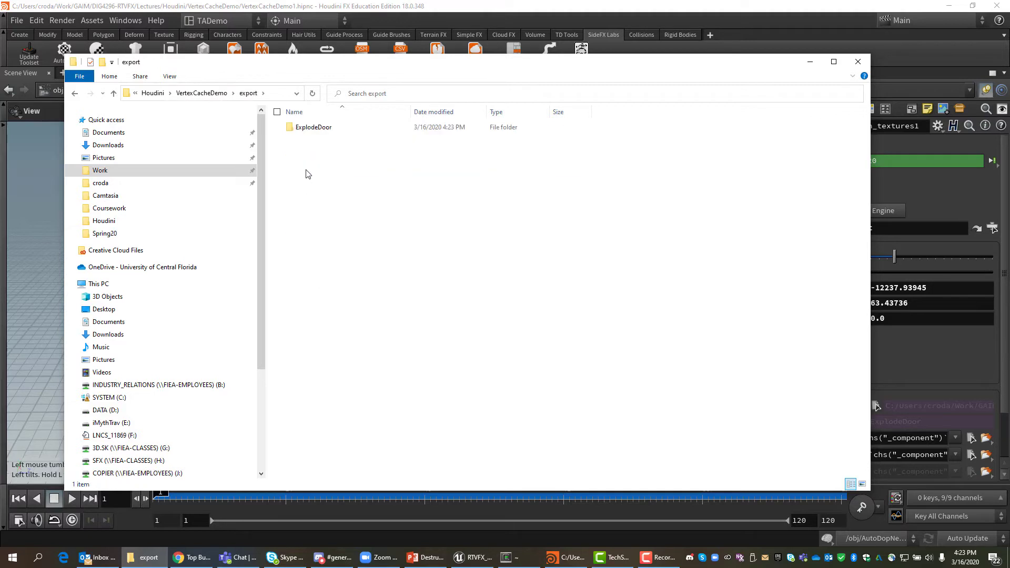
{"action": "double_click", "coordinate": [311, 130]}
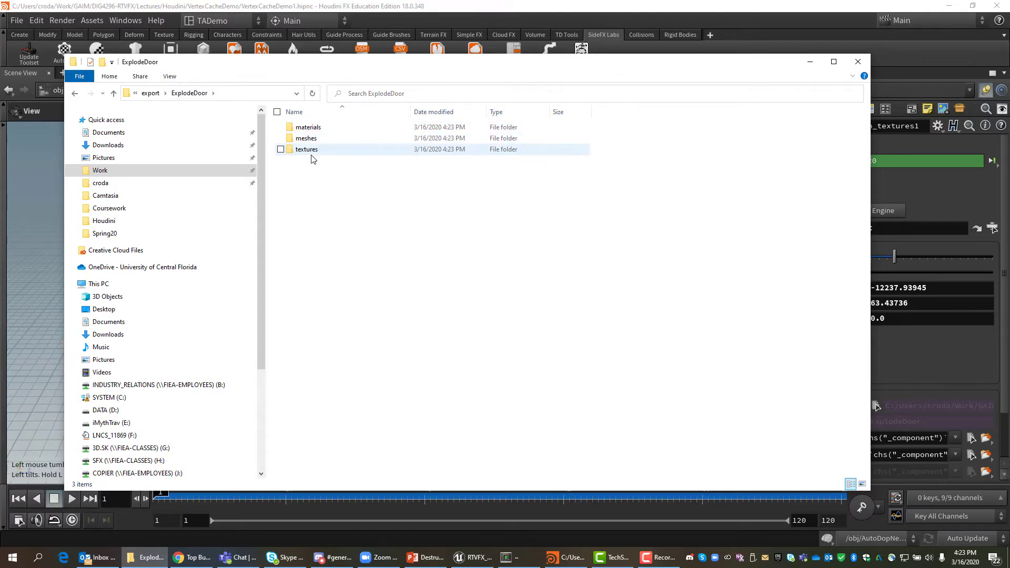
Examine the exported files in ExplodeDoor's meshes and textures folders, and put the file window away
{"action": "double_click", "coordinate": [306, 139]}
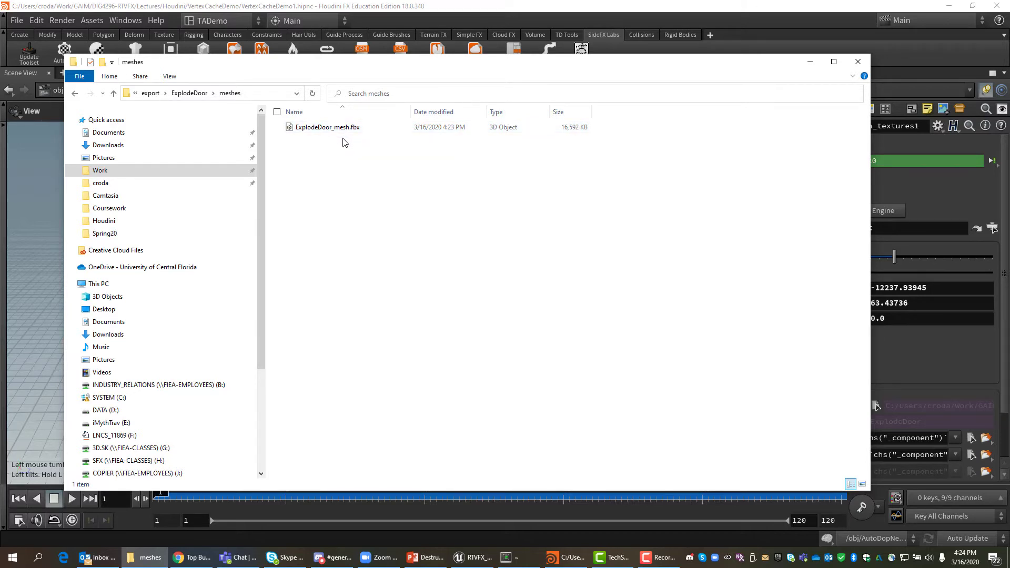
{"action": "left_click", "coordinate": [198, 95]}
{"action": "left_click", "coordinate": [307, 152]}
{"action": "double_click", "coordinate": [308, 151]}
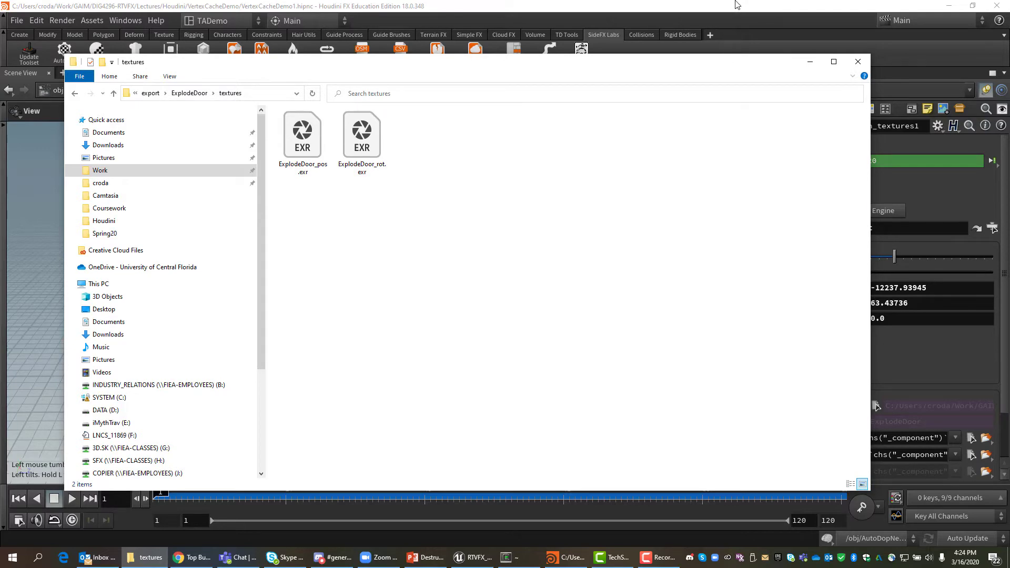
{"action": "left_click", "coordinate": [808, 65]}
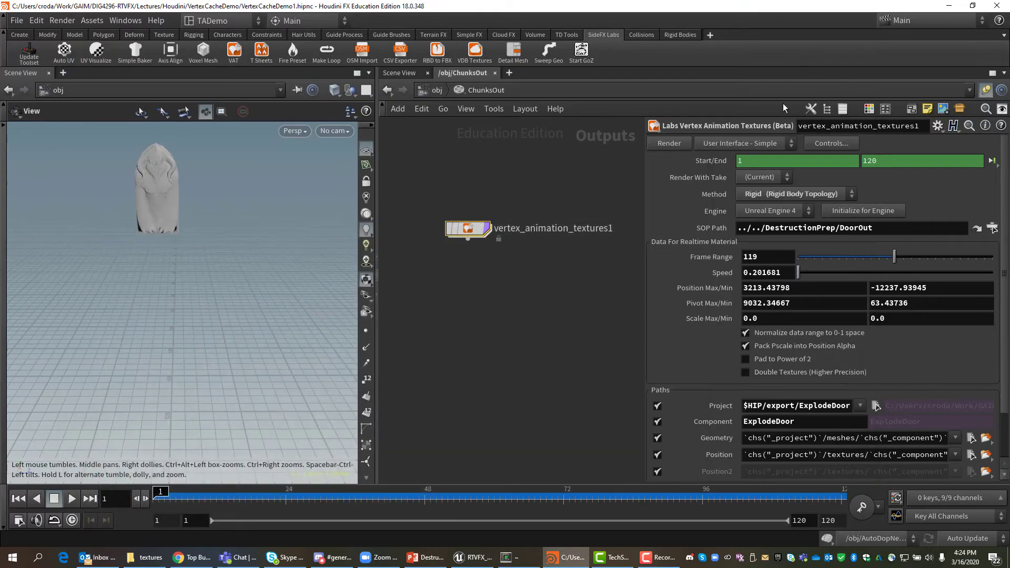
Switch to Unreal Editor, create a folder named VertexCache directly under Content, and open it
{"action": "left_click", "coordinate": [477, 557]}
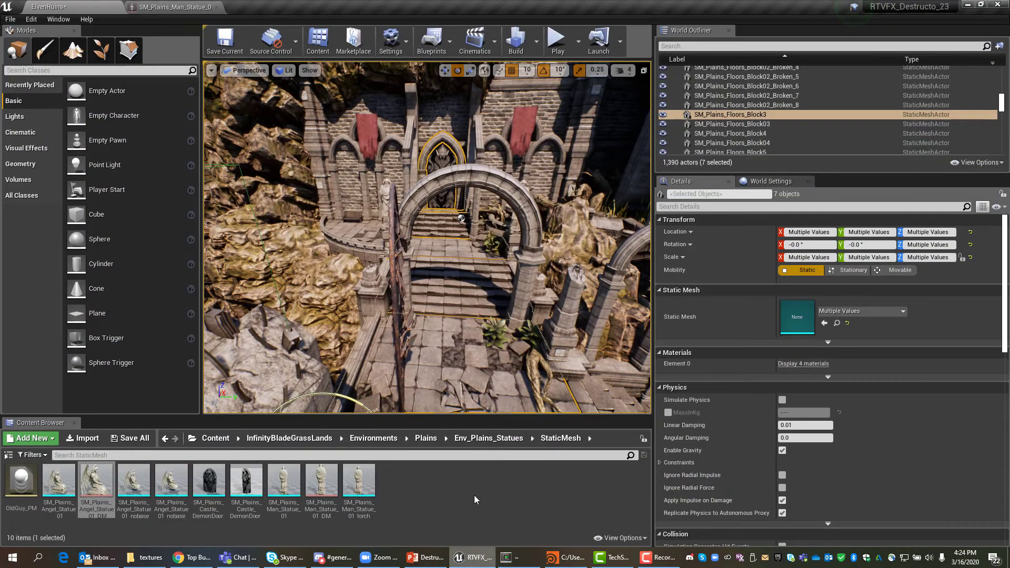
{"action": "left_click", "coordinate": [214, 439]}
{"action": "right_click", "coordinate": [260, 481]}
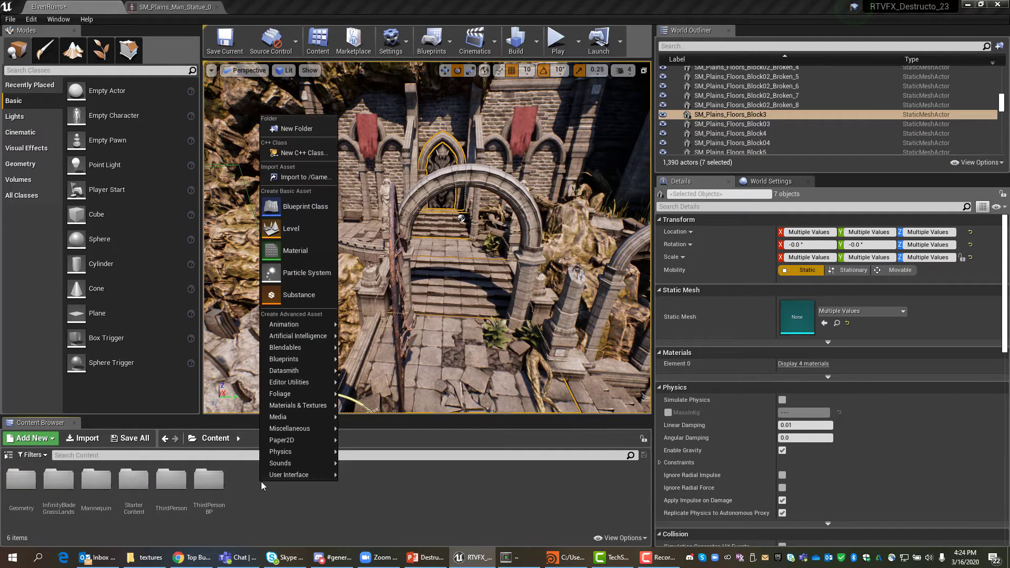
{"action": "left_click", "coordinate": [279, 132]}
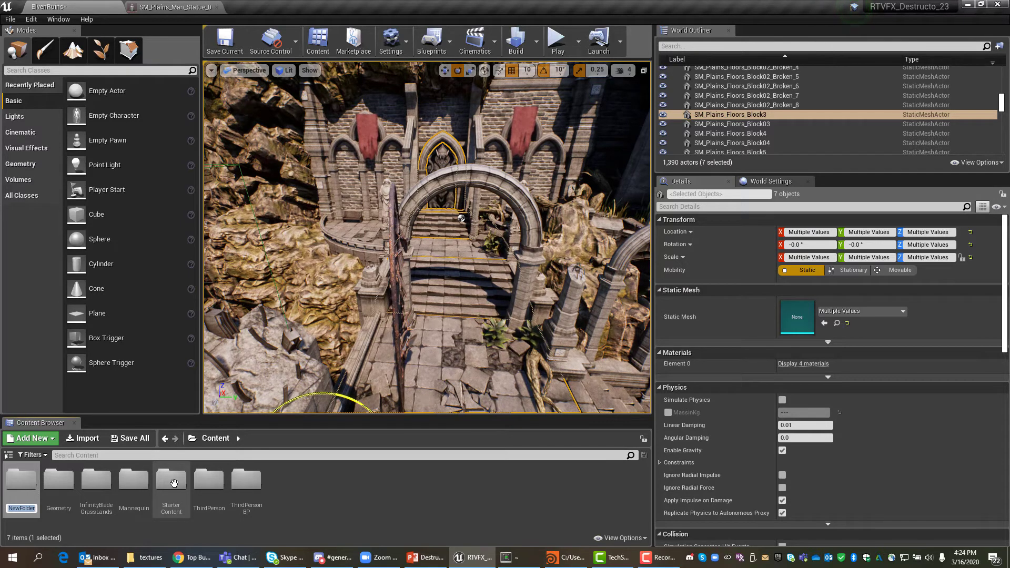
{"action": "type", "text": "VertexCache"}
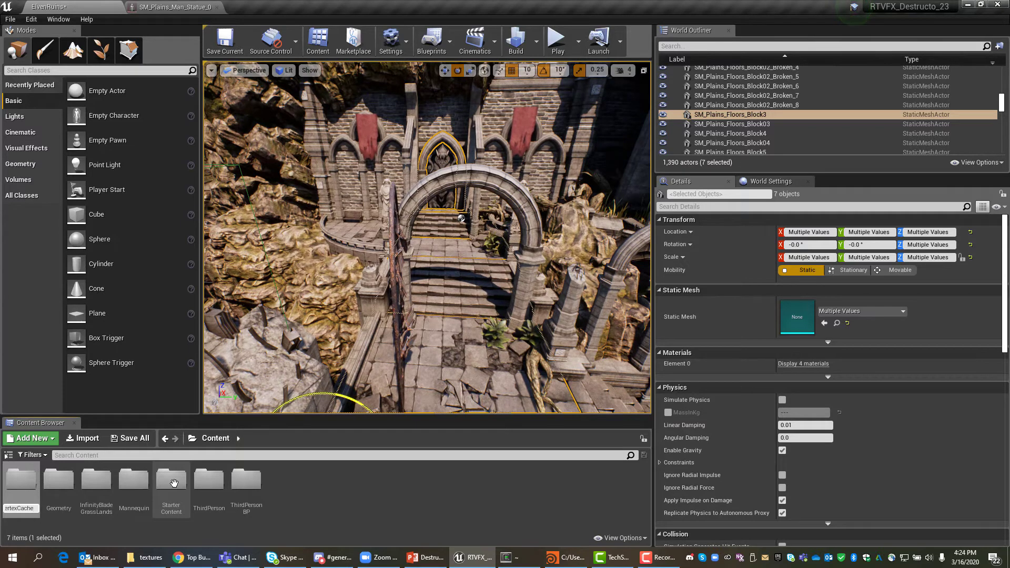
{"action": "key", "text": "Return"}
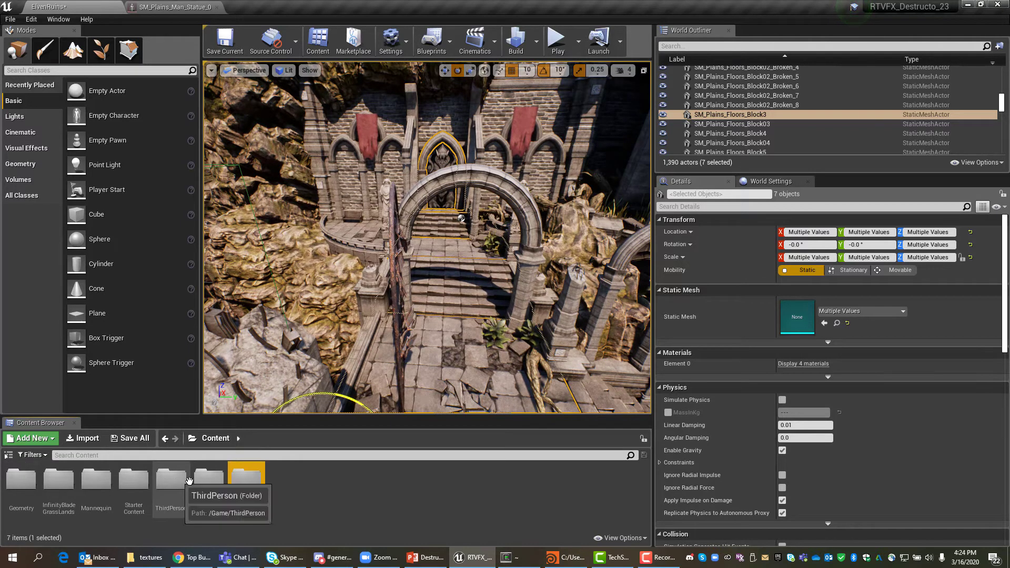
{"action": "double_click", "coordinate": [246, 477]}
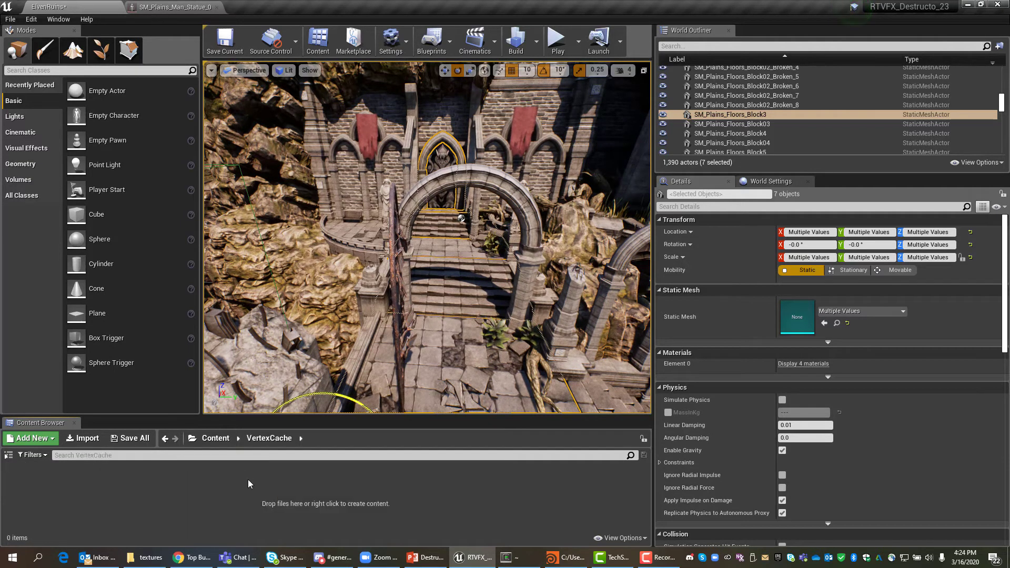
Start an import into VertexCache, choosing ExplodeDoor_mesh.fbx from VertexCacheDemo/export/ExplodeDoor/meshes
{"action": "right_click", "coordinate": [150, 482]}
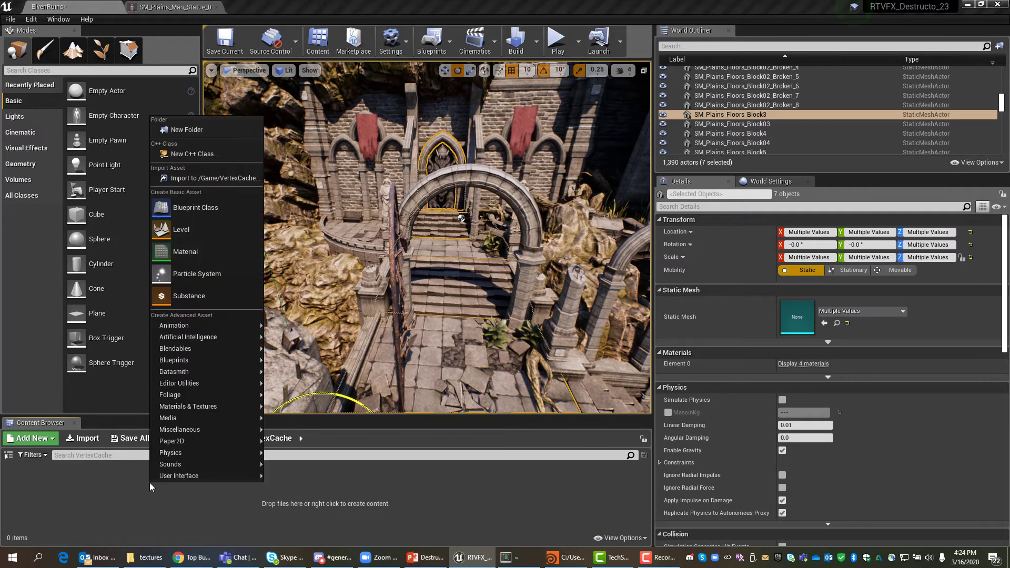
{"action": "left_click", "coordinate": [217, 178]}
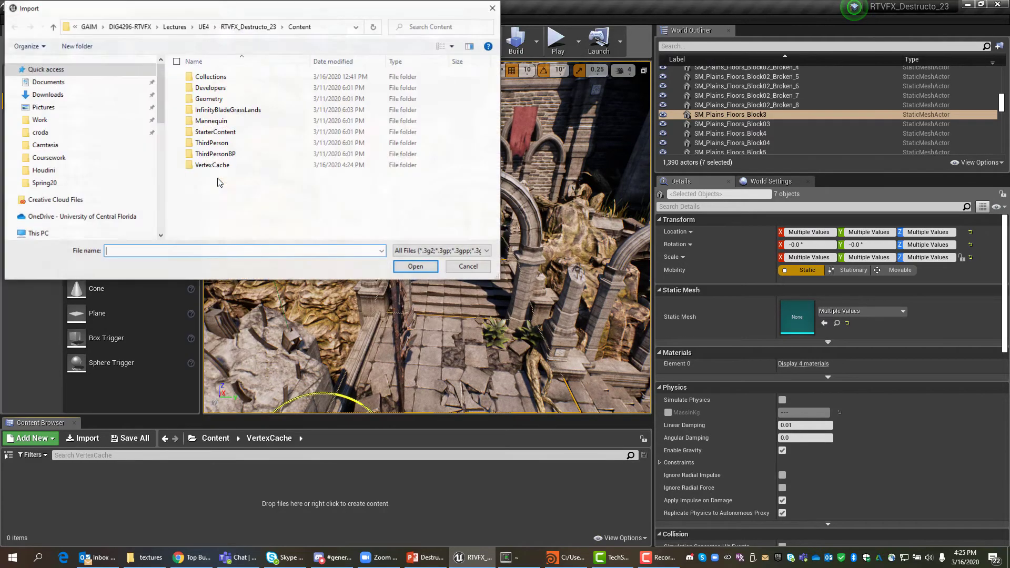
{"action": "left_click", "coordinate": [40, 119]}
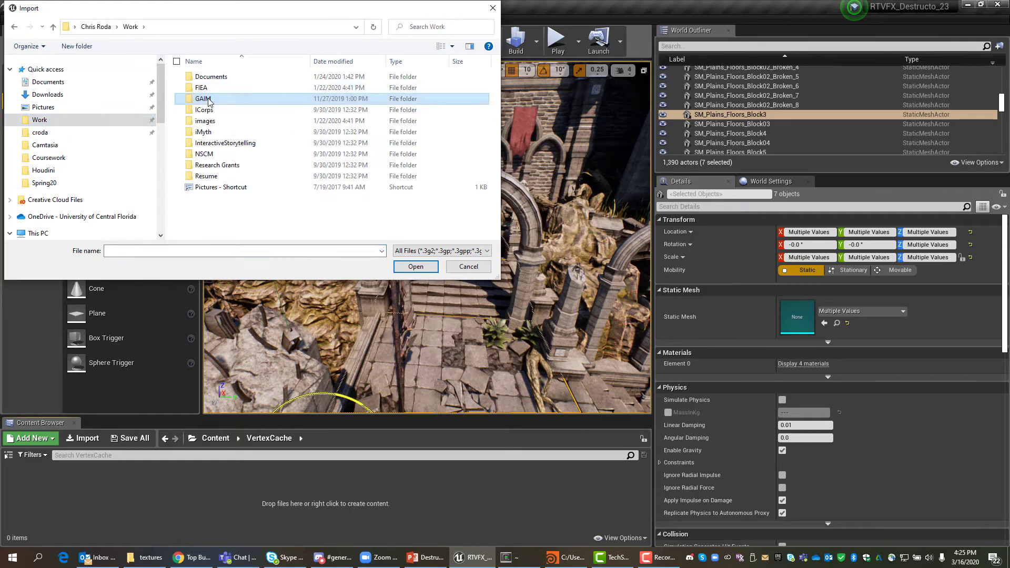
{"action": "double_click", "coordinate": [210, 98]}
{"action": "double_click", "coordinate": [212, 77]}
{"action": "double_click", "coordinate": [211, 88]}
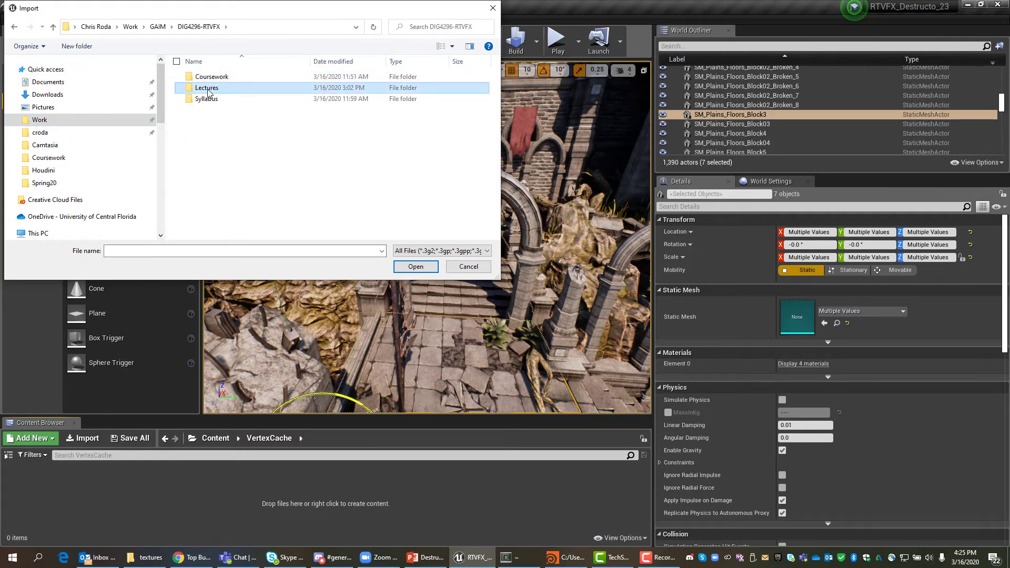
{"action": "double_click", "coordinate": [210, 79]}
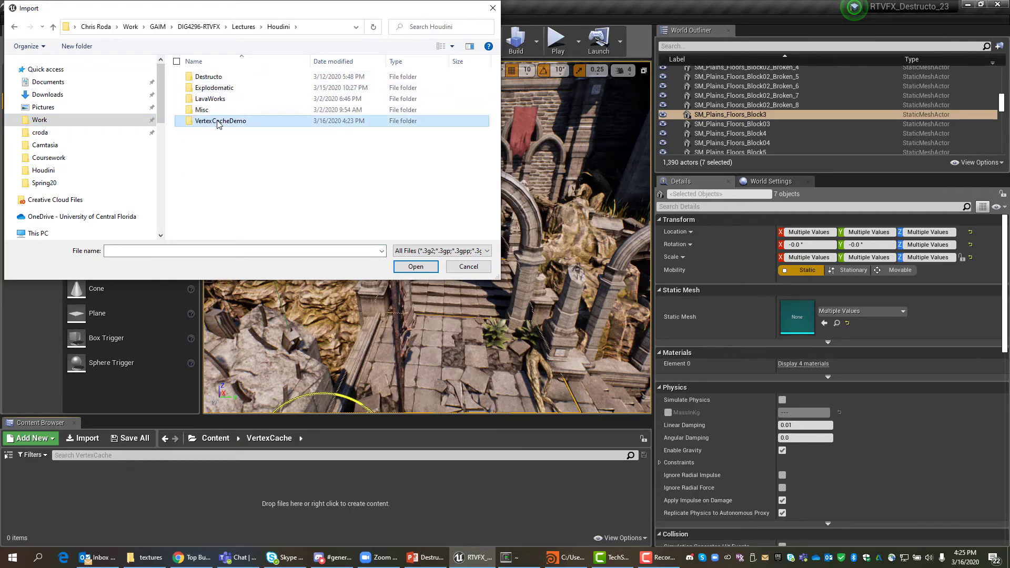
{"action": "double_click", "coordinate": [213, 121]}
{"action": "double_click", "coordinate": [210, 132]}
{"action": "double_click", "coordinate": [211, 77]}
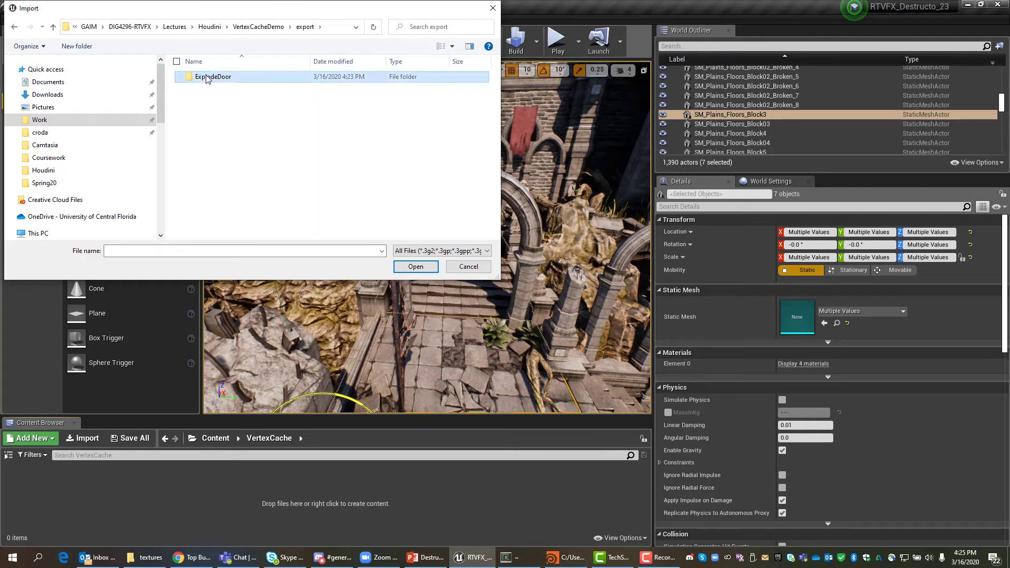
{"action": "double_click", "coordinate": [212, 88]}
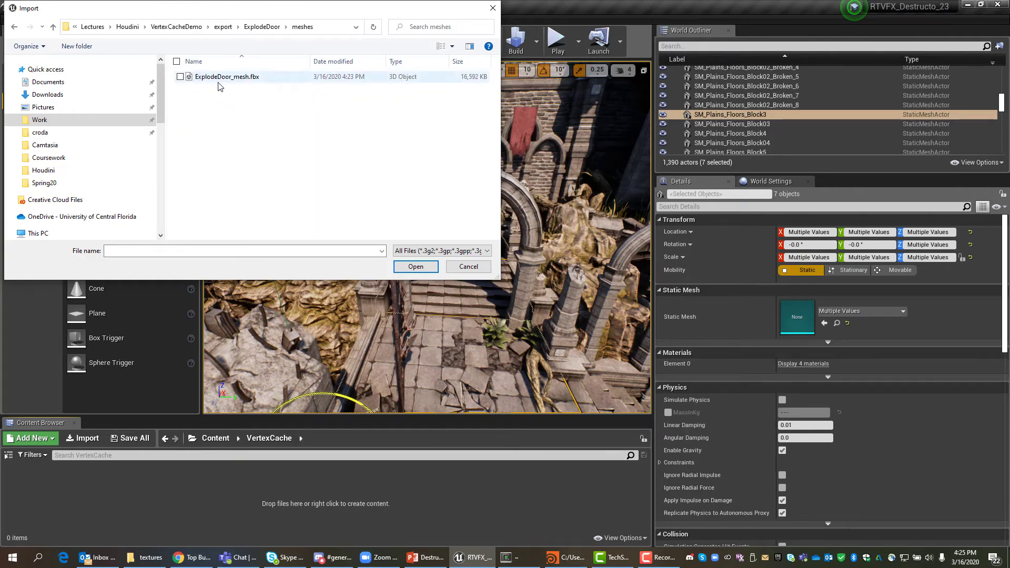
{"action": "left_click", "coordinate": [215, 77]}
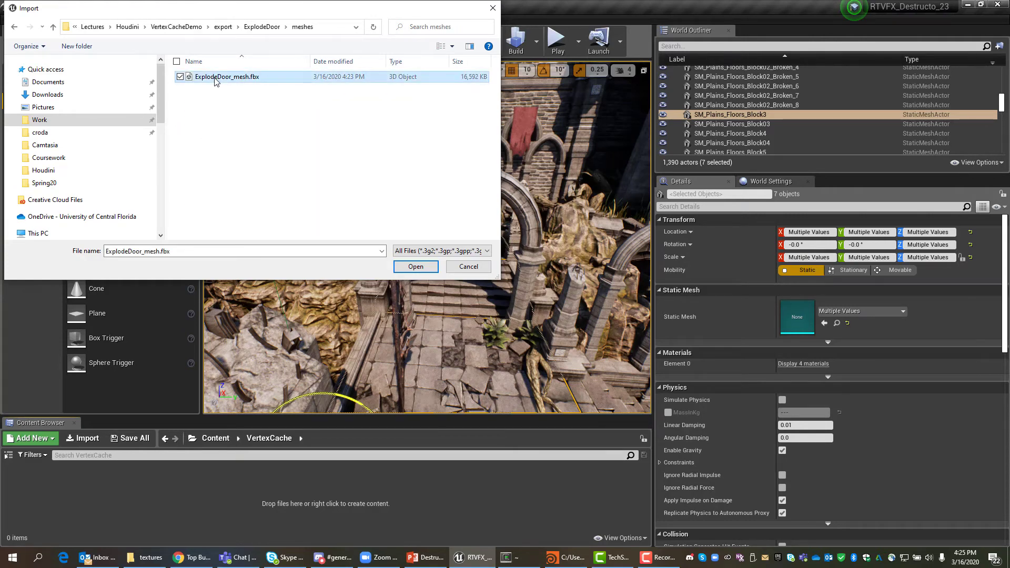
{"action": "left_click", "coordinate": [416, 266]}
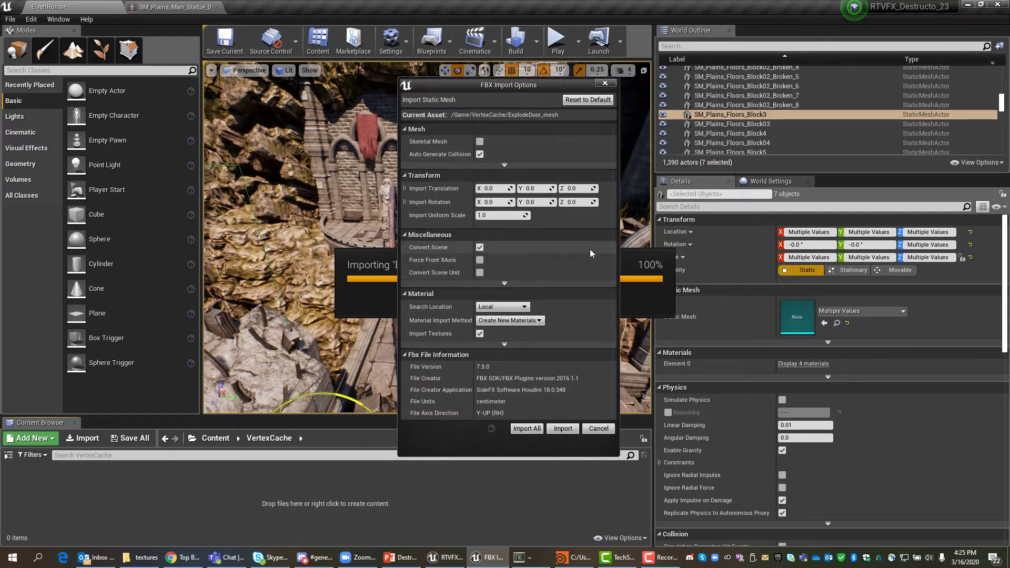
Set the FBX Vertex Color Import Option to Override and run Import All for the door mesh
{"action": "left_click", "coordinate": [505, 165]}
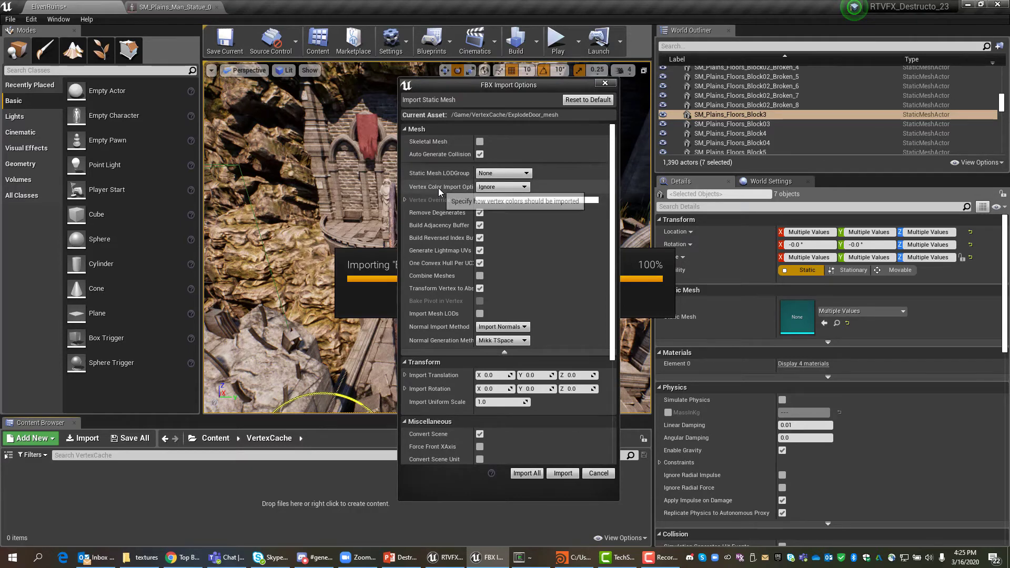
{"action": "left_click_drag", "start_coordinate": [475, 187], "coordinate": [502, 187]}
{"action": "left_click", "coordinate": [526, 187]}
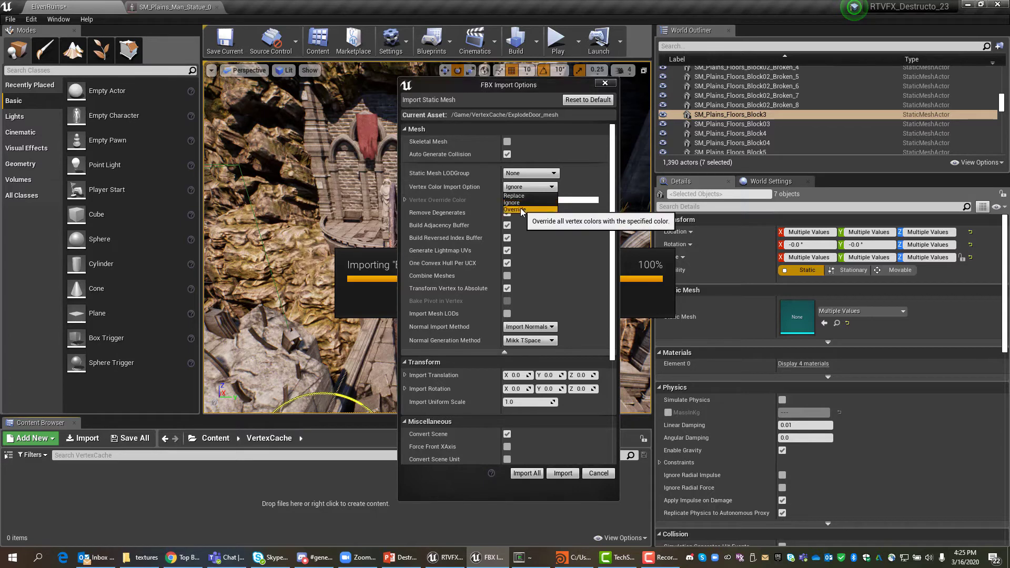
{"action": "left_click", "coordinate": [515, 209]}
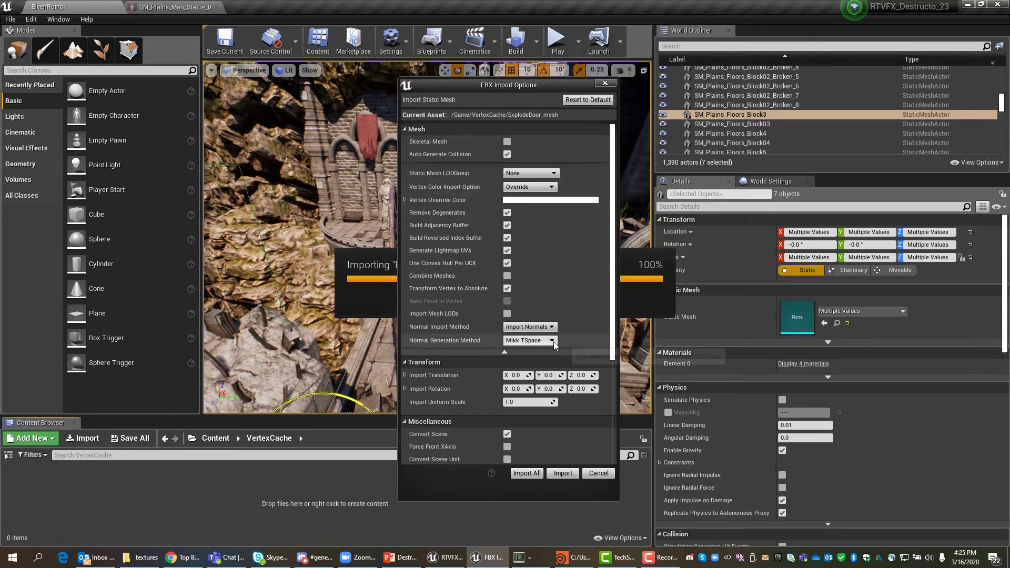
{"action": "left_click", "coordinate": [524, 473]}
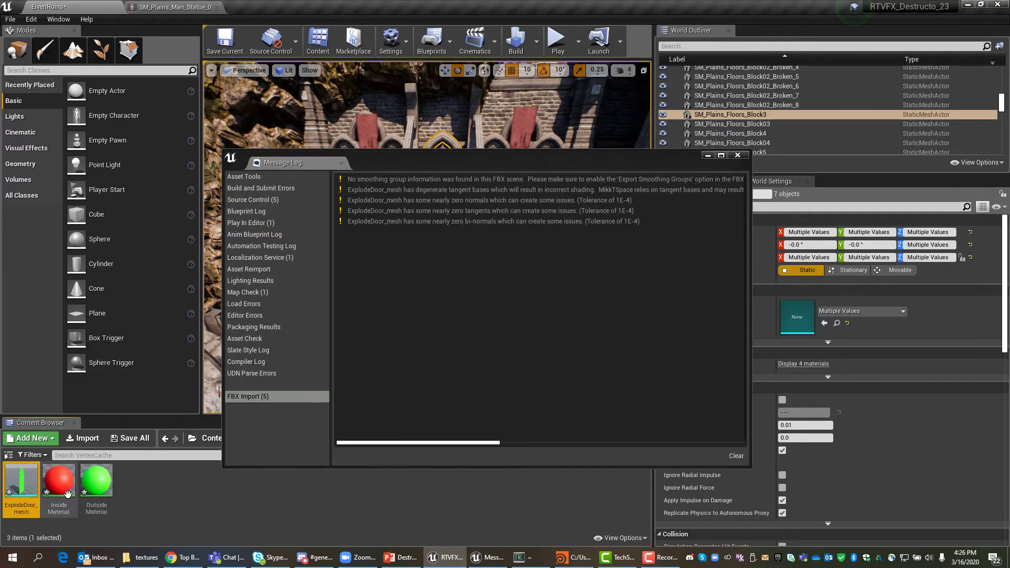
{"action": "mouse_move", "coordinate": [50, 485]}
{"action": "mouse_move", "coordinate": [88, 484]}
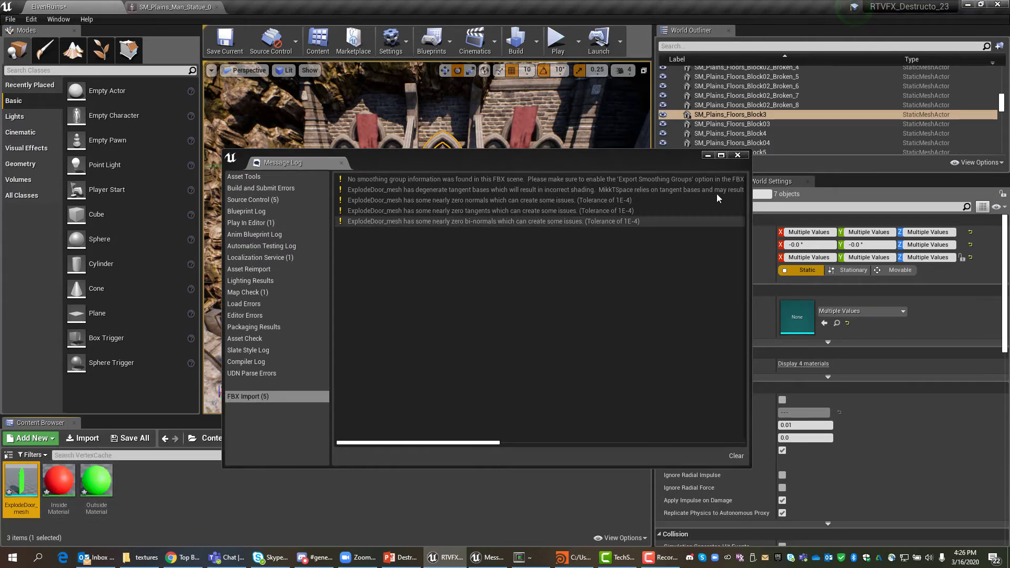
Dismiss the import message log, inspect ExplodeDoor_mesh from its front in the static mesh editor, and save the asset
{"action": "left_click", "coordinate": [738, 155]}
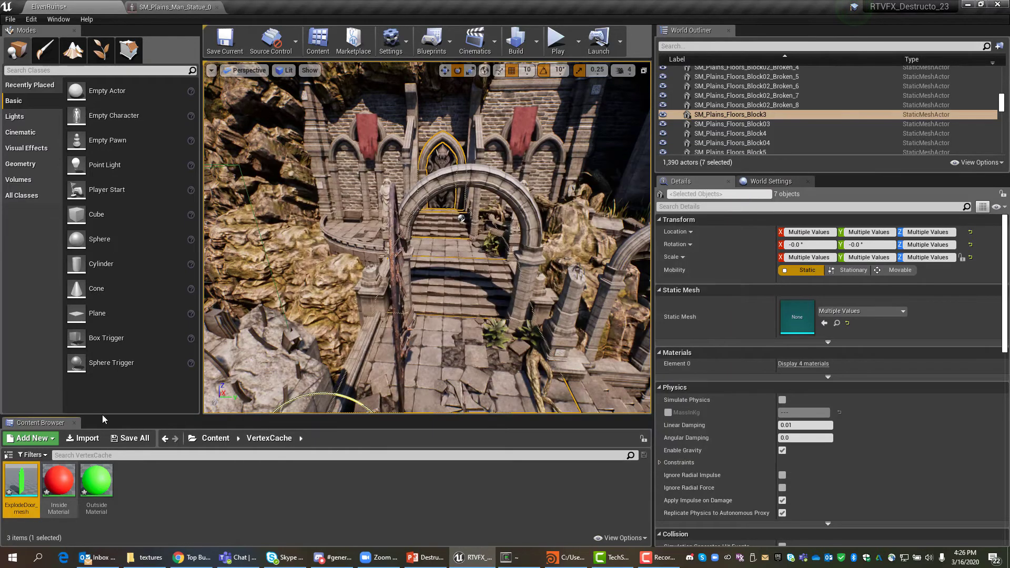
{"action": "double_click", "coordinate": [21, 483]}
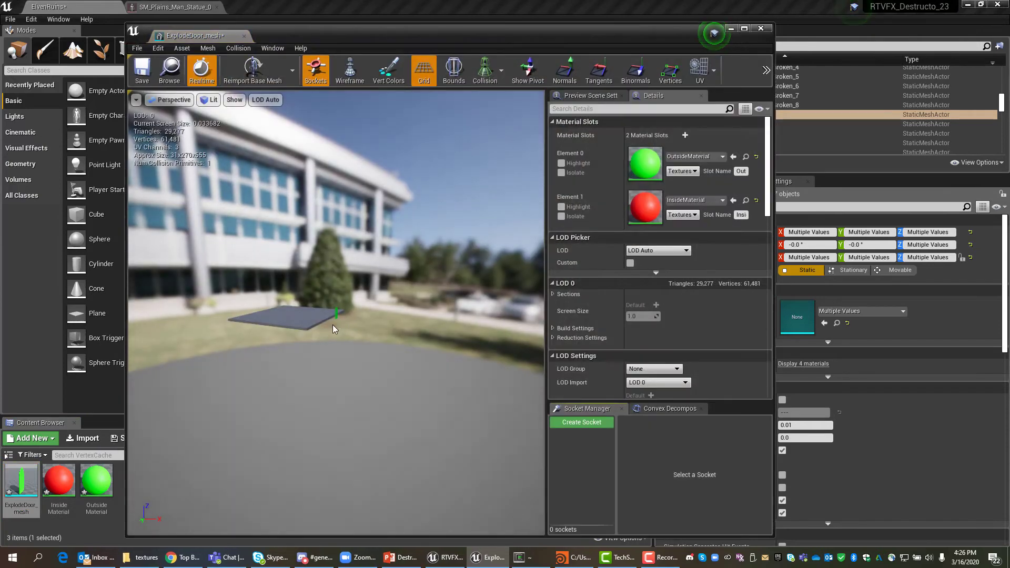
{"action": "scroll", "coordinate": [334, 326], "scroll_direction": "up", "scroll_amount": 8}
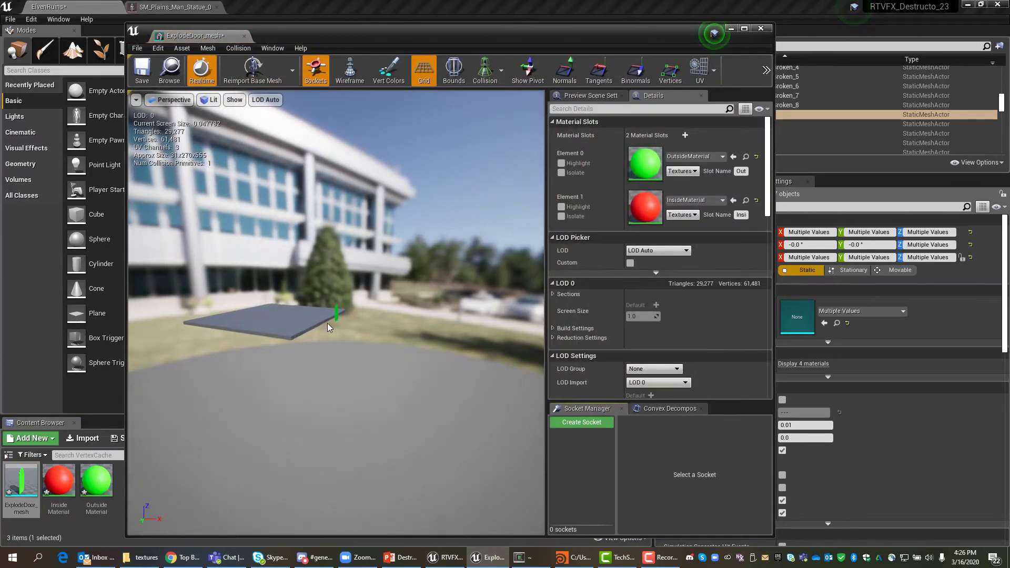
{"action": "scroll", "coordinate": [327, 323], "scroll_direction": "up", "scroll_amount": 10}
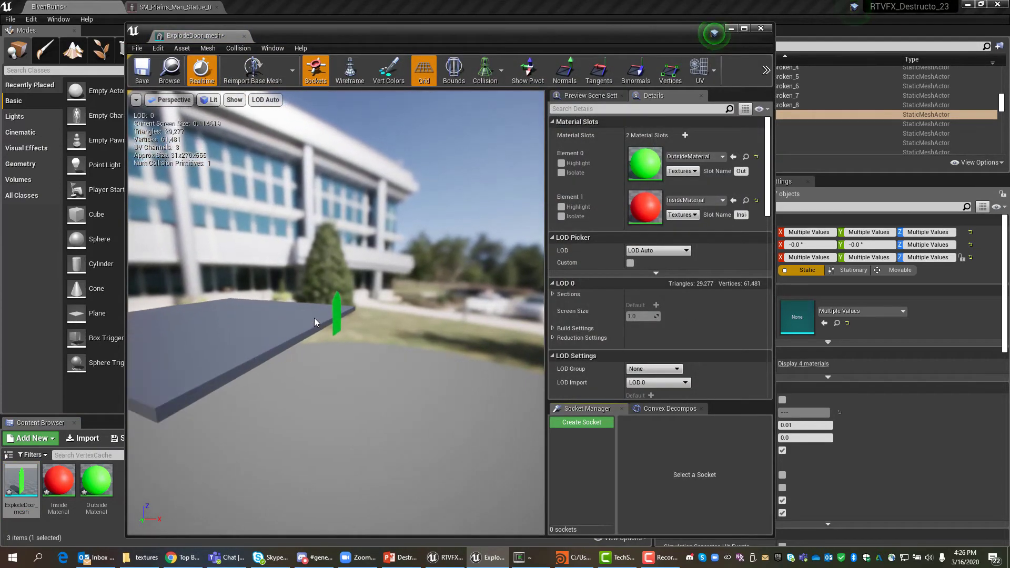
{"action": "scroll", "coordinate": [314, 318], "scroll_direction": "up", "scroll_amount": 4}
{"action": "left_click_drag", "start_coordinate": [327, 332], "coordinate": [494, 318]}
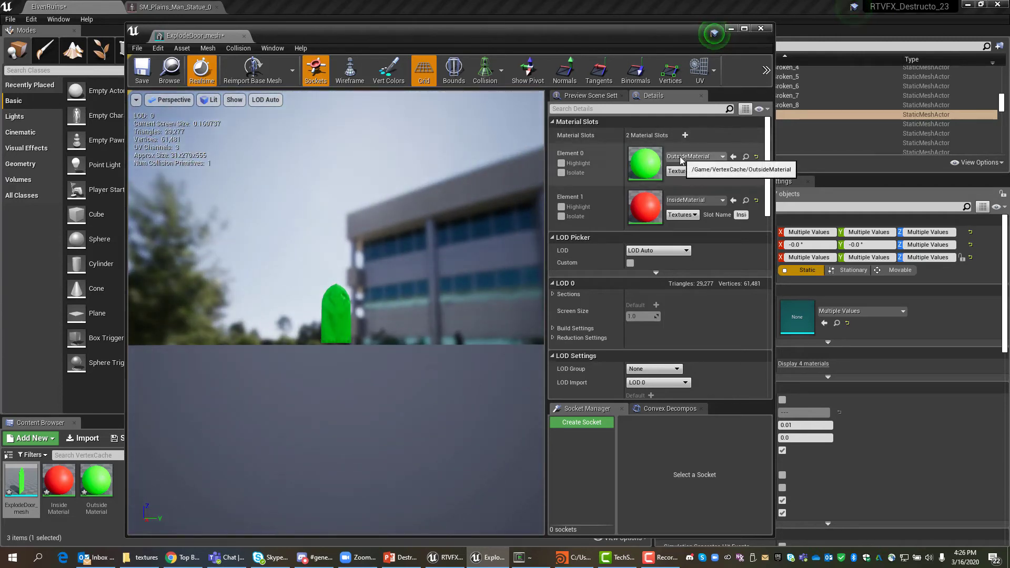
{"action": "left_click_drag", "start_coordinate": [414, 322], "coordinate": [263, 284]}
{"action": "scroll", "coordinate": [372, 336], "scroll_direction": "up", "scroll_amount": 5}
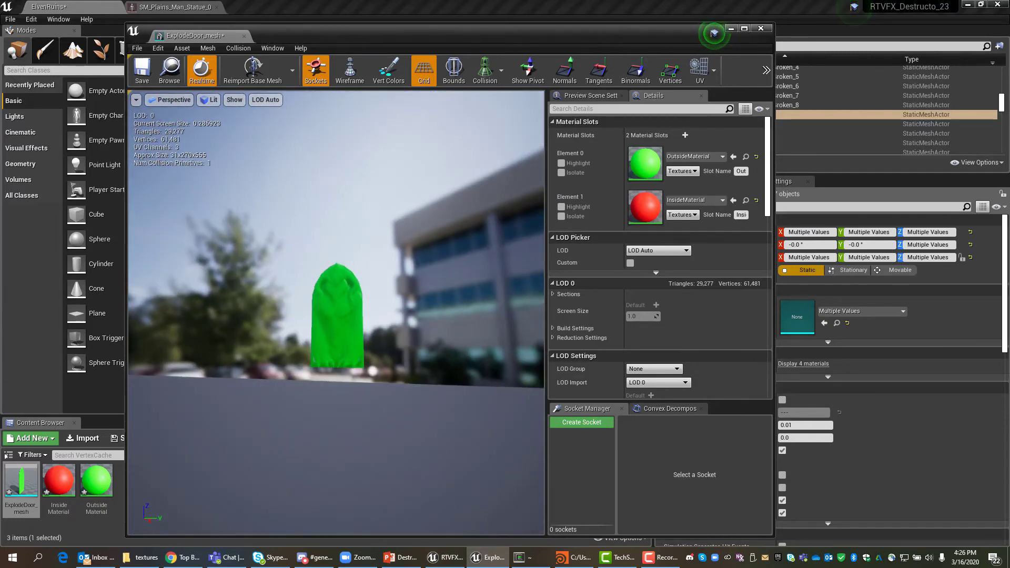
{"action": "left_click", "coordinate": [141, 73]}
{"action": "left_click", "coordinate": [766, 30]}
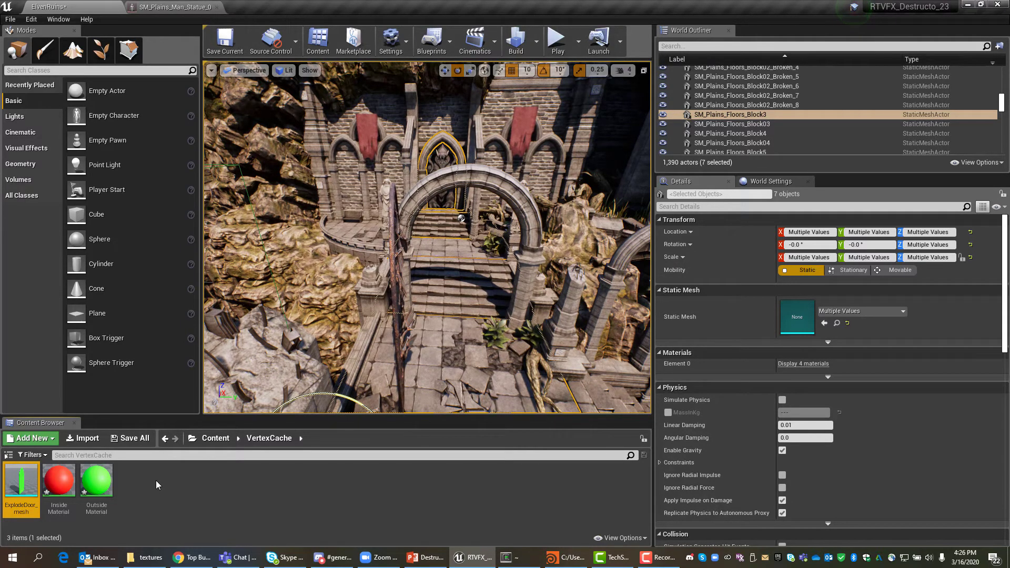
Import ExplodeDoor_pos.exr and ExplodeDoor_rot.exr from the ExplodeDoor/textures export folder into VertexCache
{"action": "right_click", "coordinate": [156, 480]}
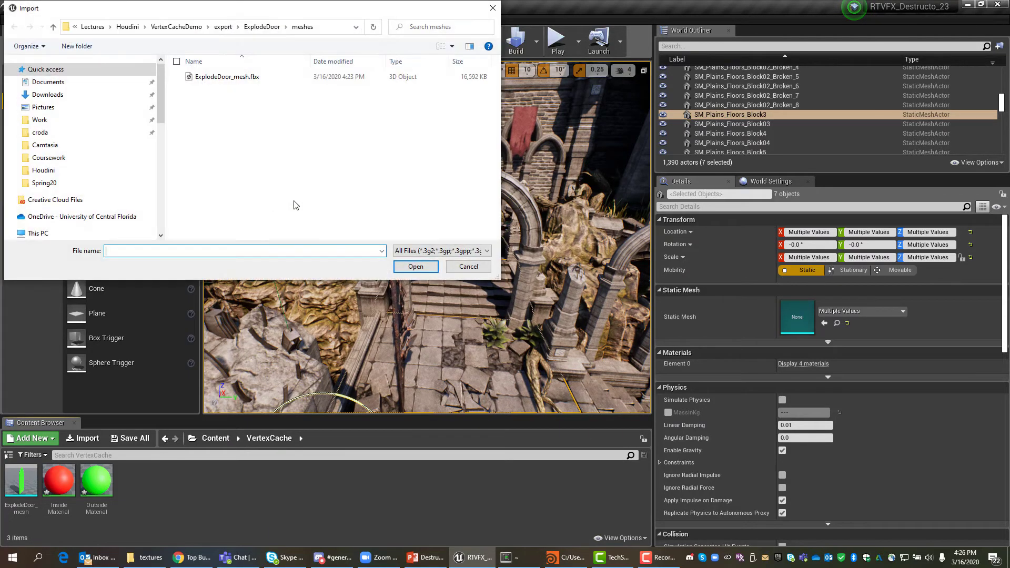
{"action": "left_click", "coordinate": [262, 27]}
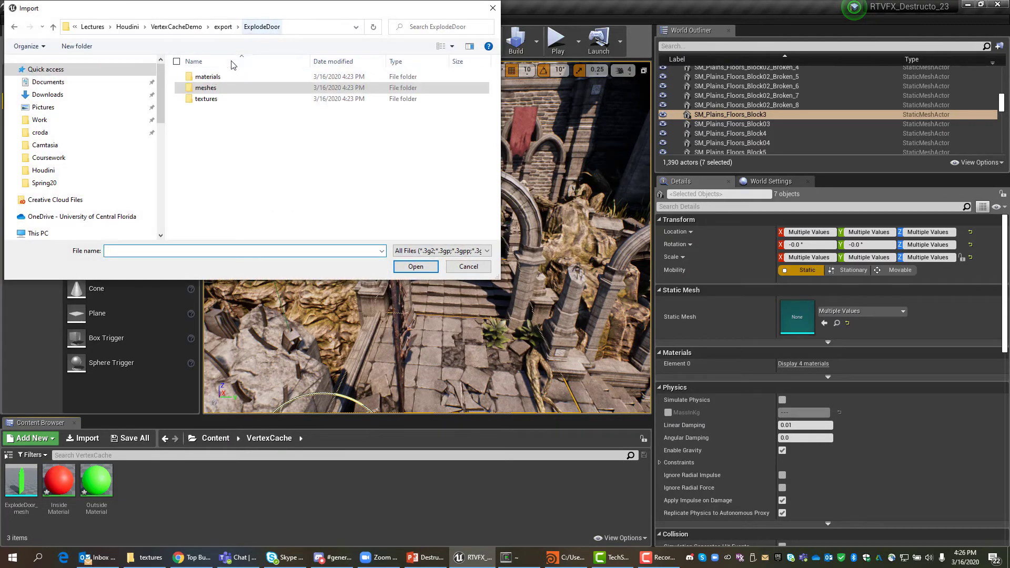
{"action": "double_click", "coordinate": [206, 99]}
{"action": "left_click", "coordinate": [206, 92]}
{"action": "left_click", "coordinate": [268, 86], "text": "ctrl"}
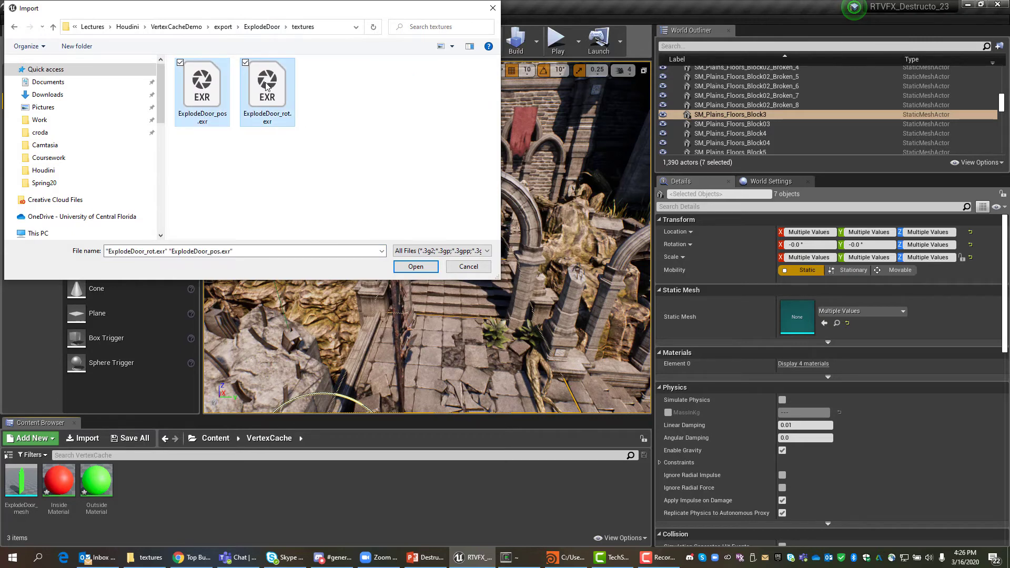
{"action": "left_click", "coordinate": [416, 267]}
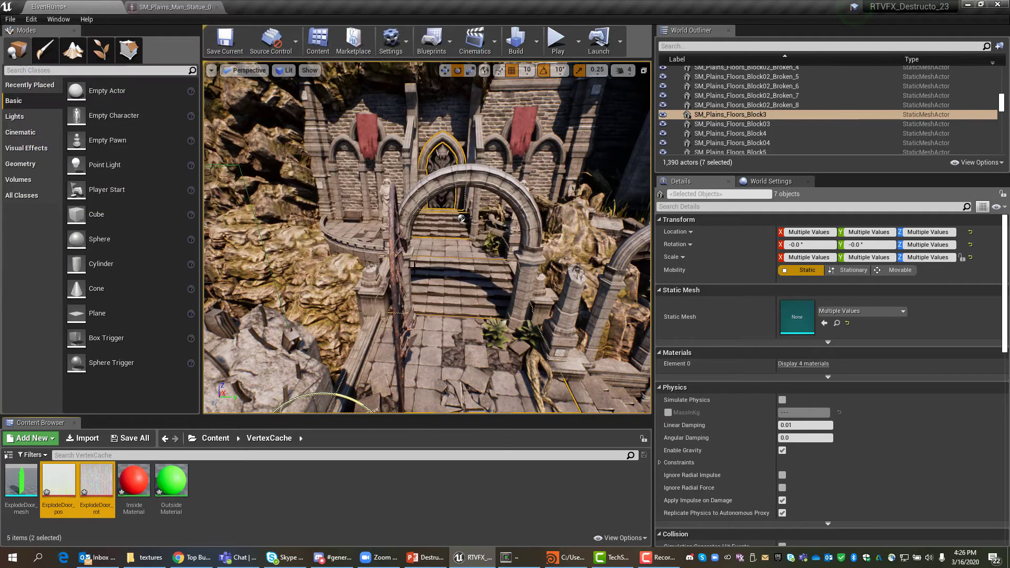
{"action": "left_click", "coordinate": [234, 518]}
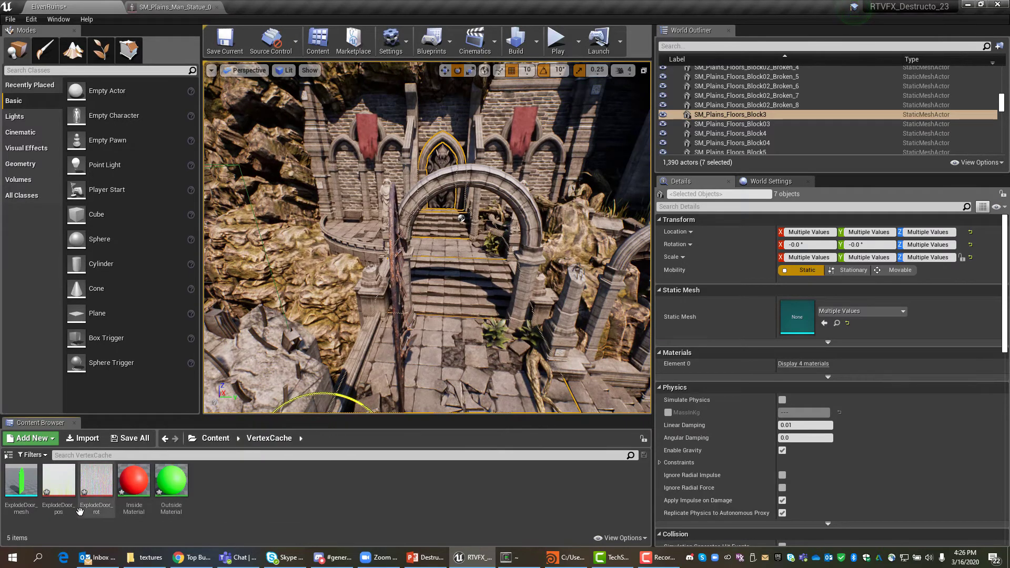
Set the ExplodeDoor_pos texture's Compression Settings to VectorDisplacementmap (RGBA8) and expand its advanced compression and texture options
{"action": "double_click", "coordinate": [61, 481]}
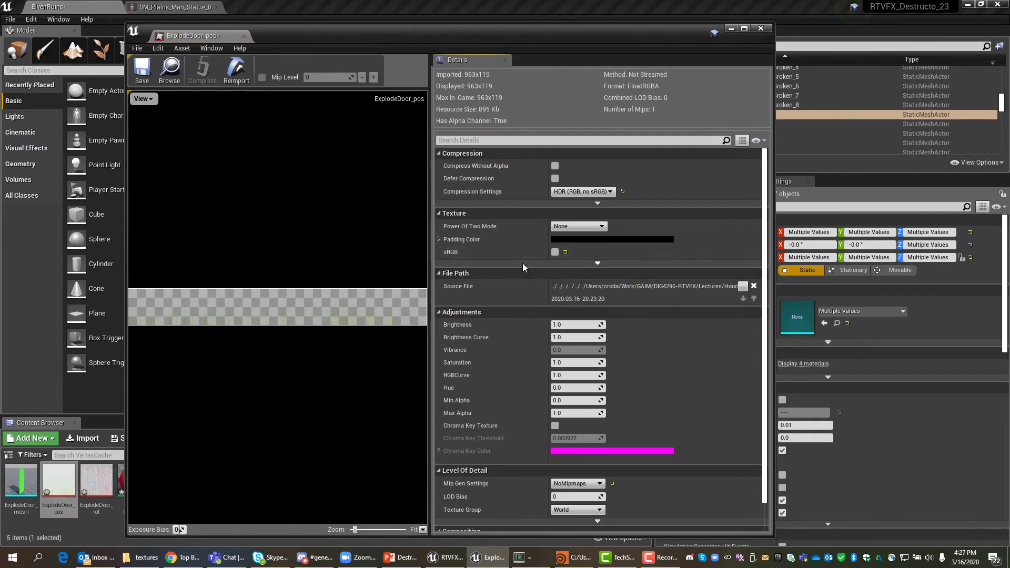
{"action": "left_click", "coordinate": [578, 192]}
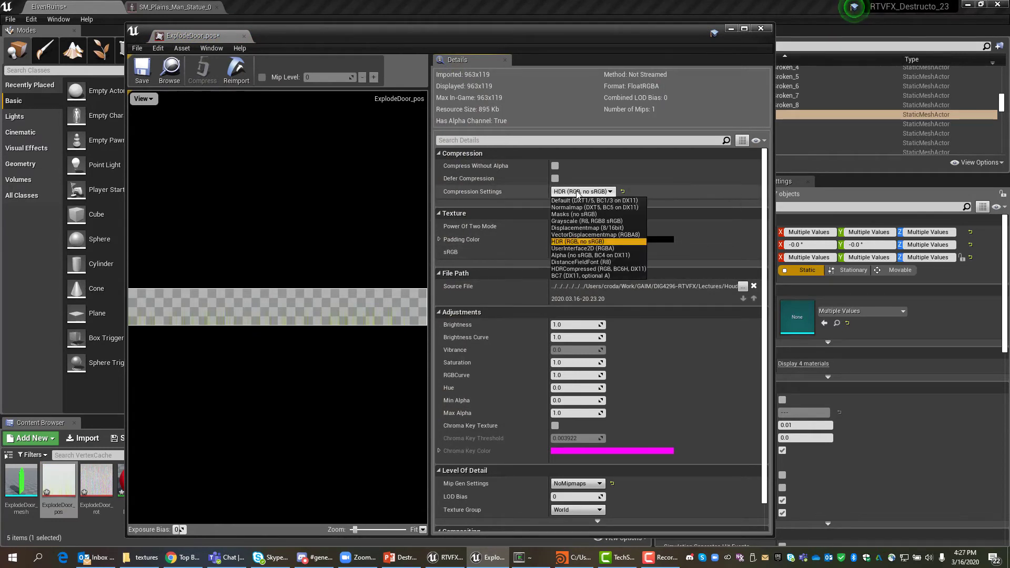
{"action": "left_click", "coordinate": [584, 235]}
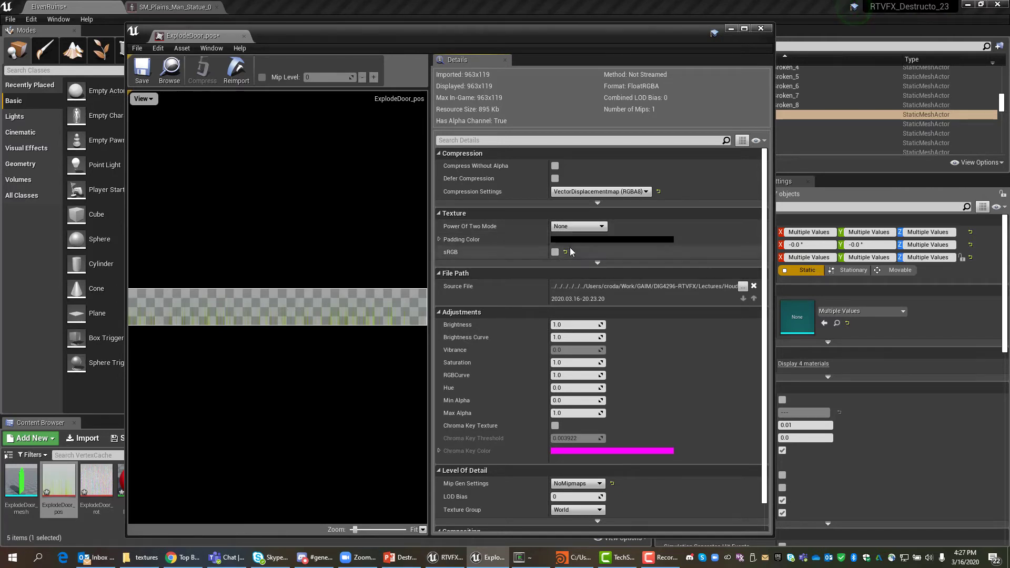
{"action": "left_click", "coordinate": [597, 204]}
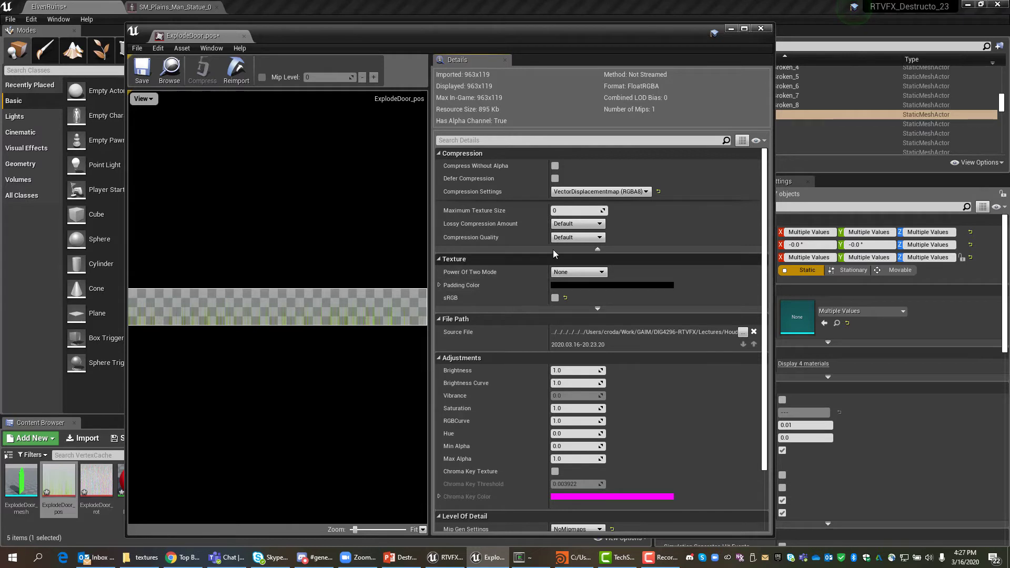
{"action": "left_click", "coordinate": [597, 308]}
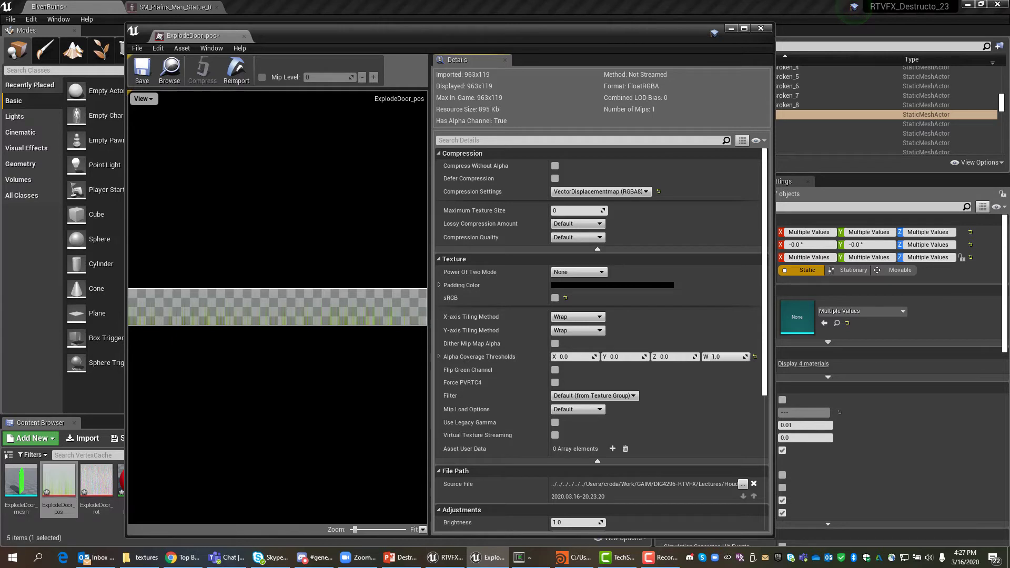
Set the ExplodeDoor_pos texture's Filter to Nearest, then save and close the texture
{"action": "key", "text": "alt+Tab"}
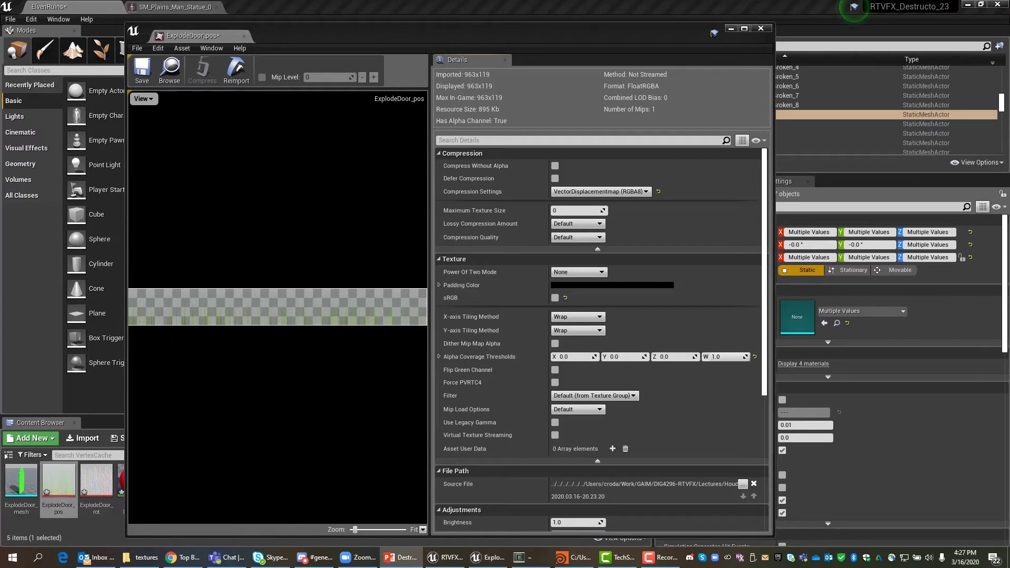
{"action": "left_click", "coordinate": [489, 141]}
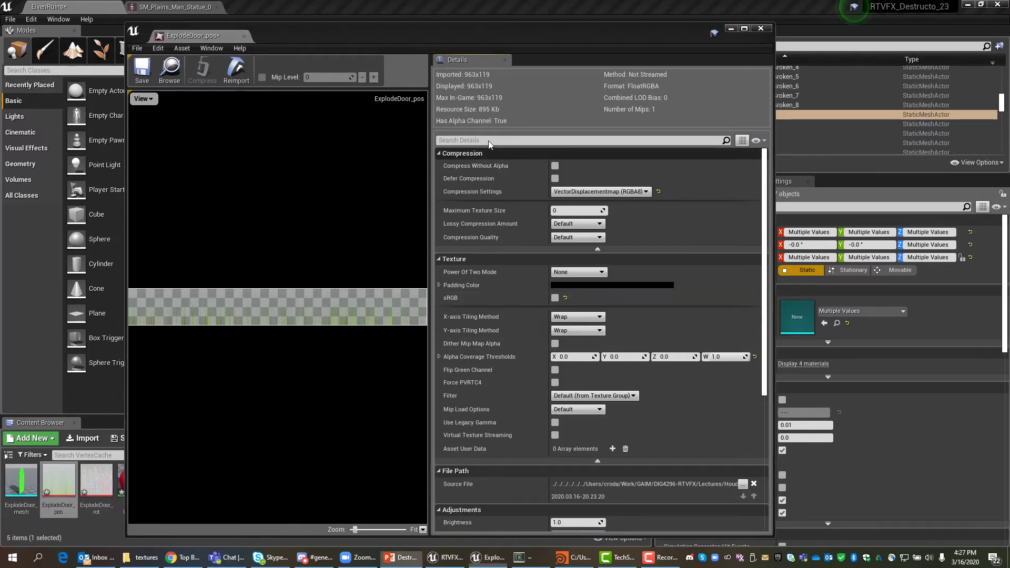
{"action": "left_click", "coordinate": [488, 141]}
{"action": "type", "text": "fil"}
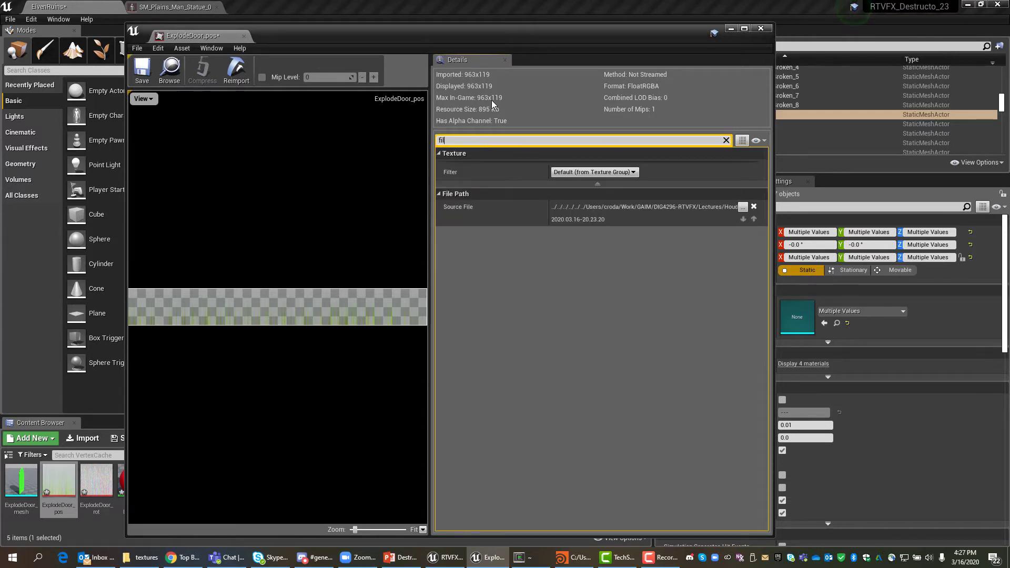
{"action": "left_click", "coordinate": [597, 172]}
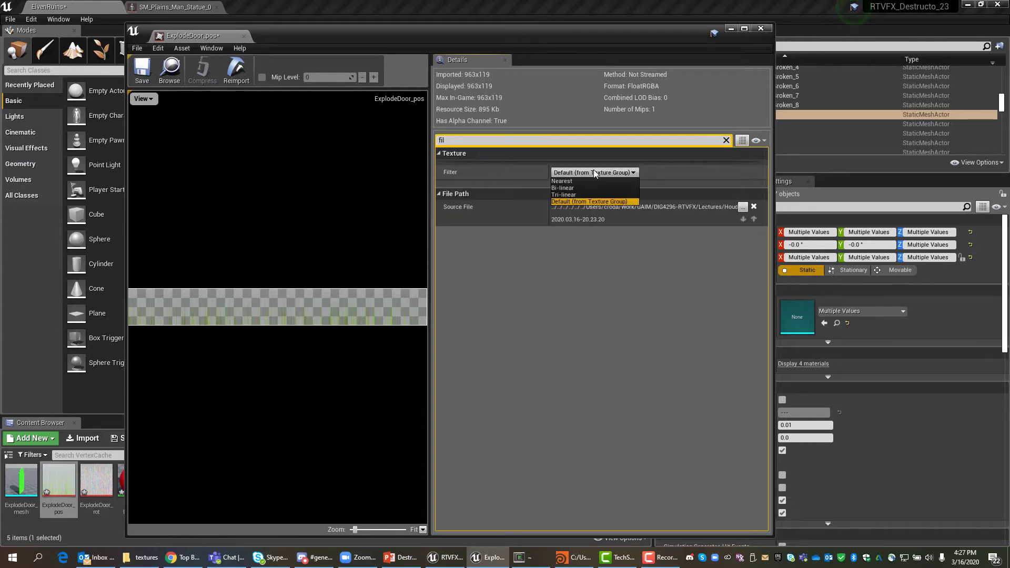
{"action": "left_click", "coordinate": [582, 180]}
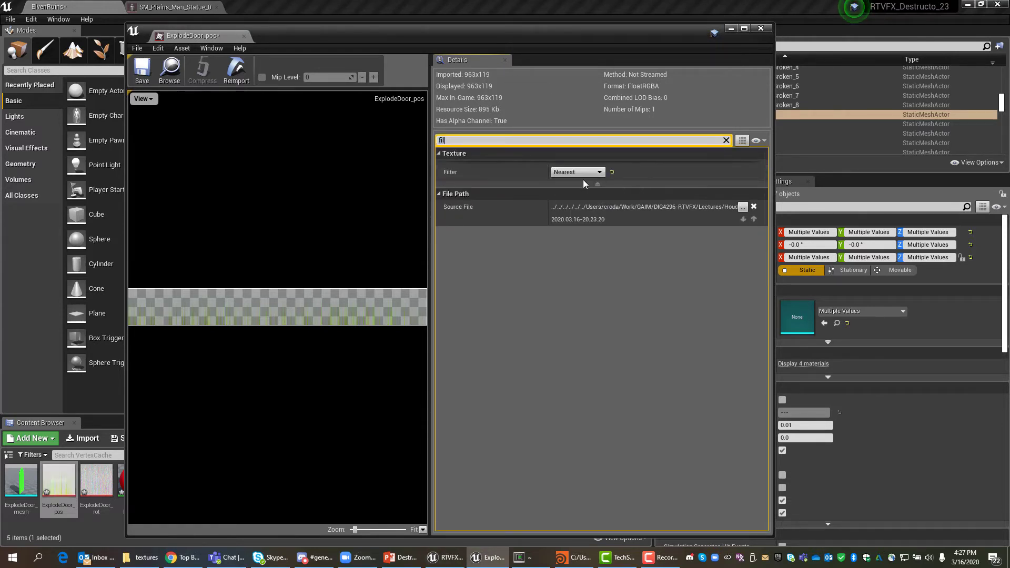
{"action": "left_click", "coordinate": [531, 138]}
{"action": "key", "text": "BackSpace"}
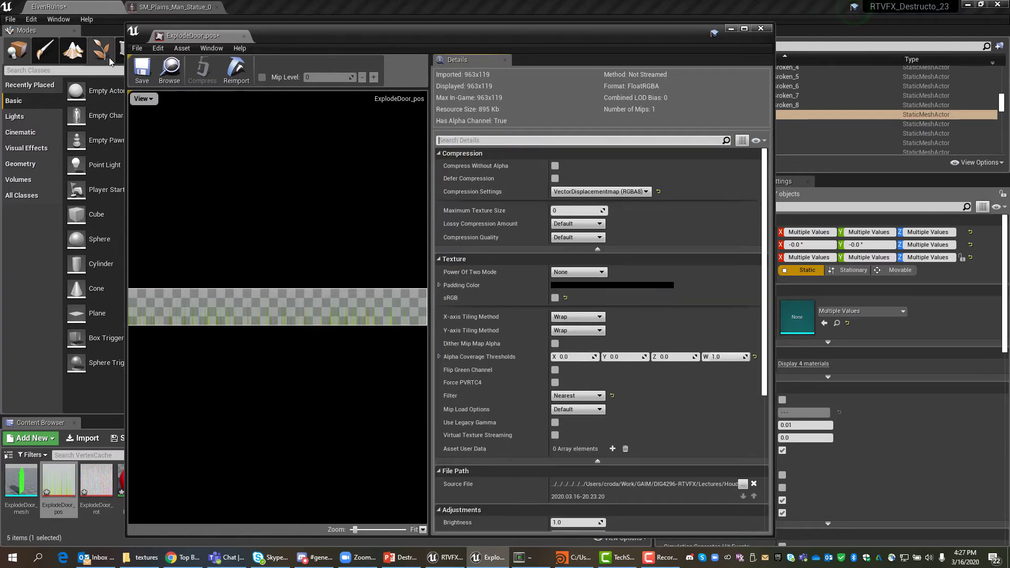
{"action": "left_click", "coordinate": [141, 77]}
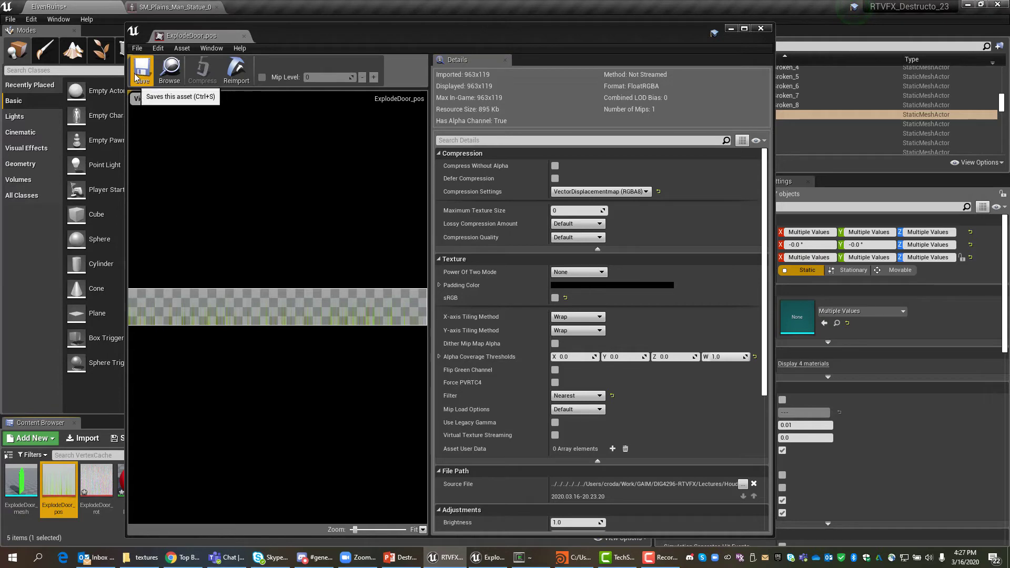
{"action": "left_click", "coordinate": [761, 28]}
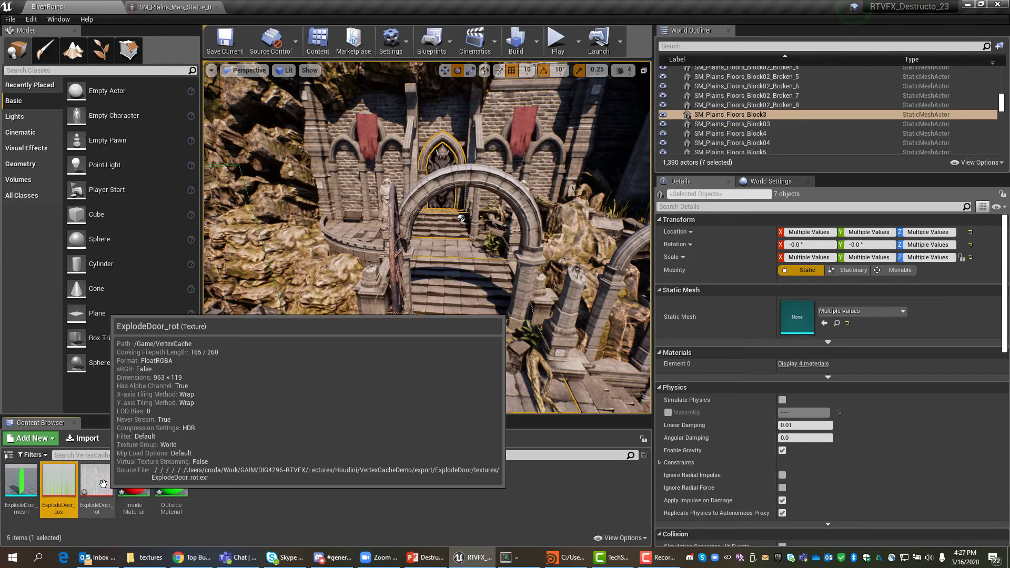
Open the ExplodeDoor_rot texture and set its Compression Settings to VectorDisplacementmap (RGBA8)
{"action": "double_click", "coordinate": [97, 480]}
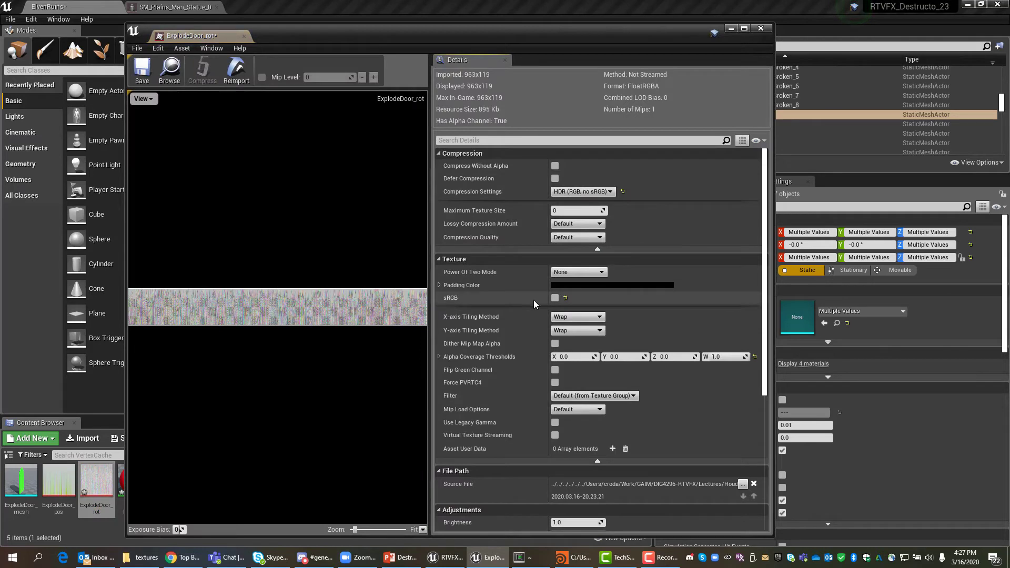
{"action": "left_click", "coordinate": [572, 192]}
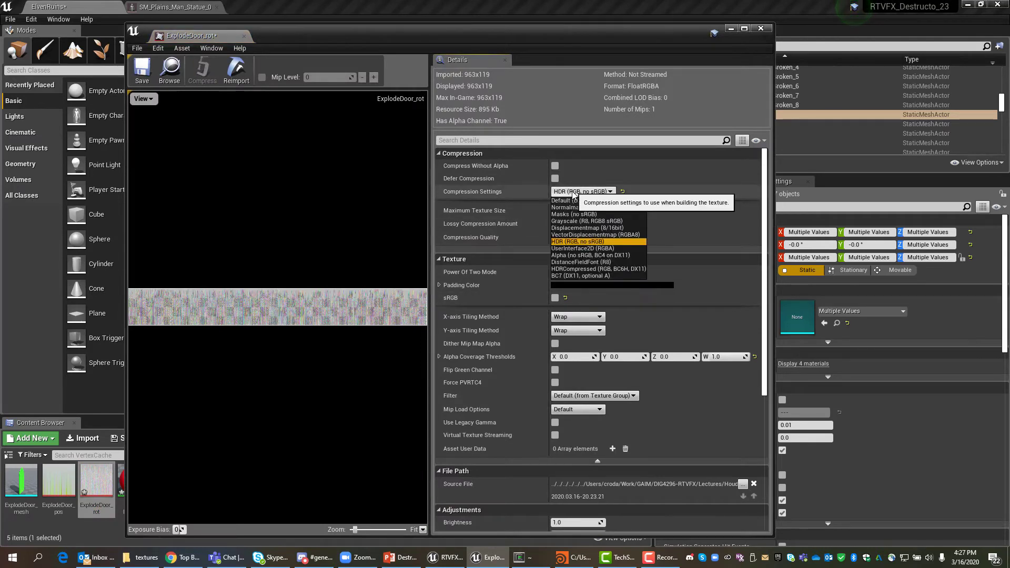
{"action": "left_click", "coordinate": [570, 235]}
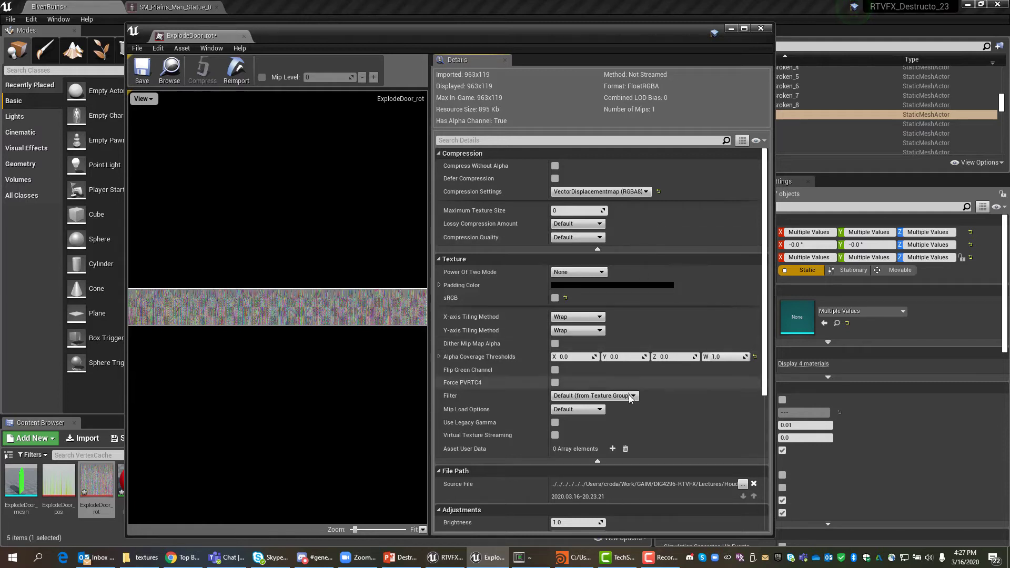
Set the ExplodeDoor_rot texture's Filter to Nearest, then save and close the texture
{"action": "scroll", "coordinate": [642, 424], "scroll_direction": "down", "scroll_amount": 3}
{"action": "scroll", "coordinate": [643, 425], "scroll_direction": "down", "scroll_amount": 1}
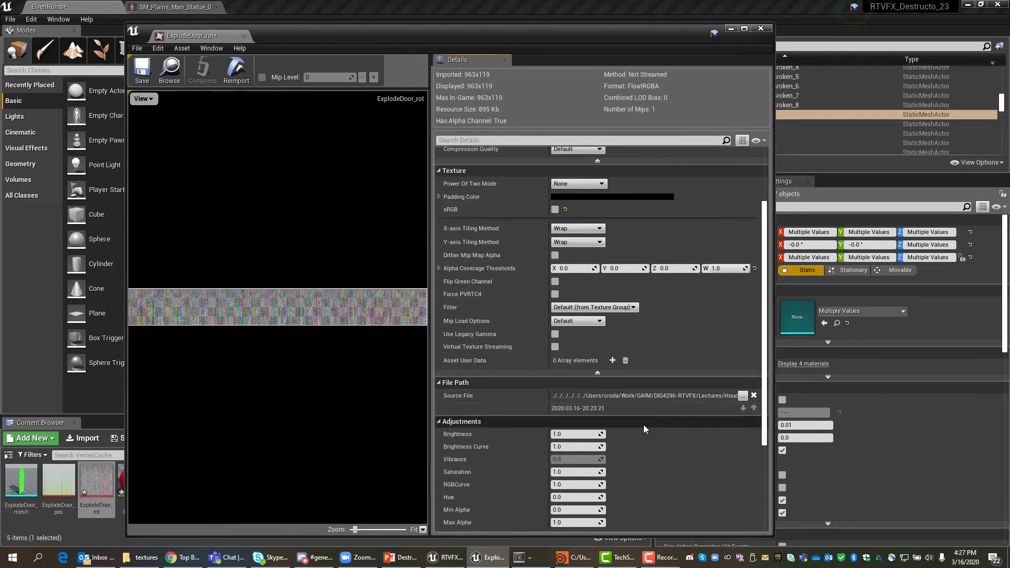
{"action": "scroll", "coordinate": [643, 425], "scroll_direction": "up", "scroll_amount": 1}
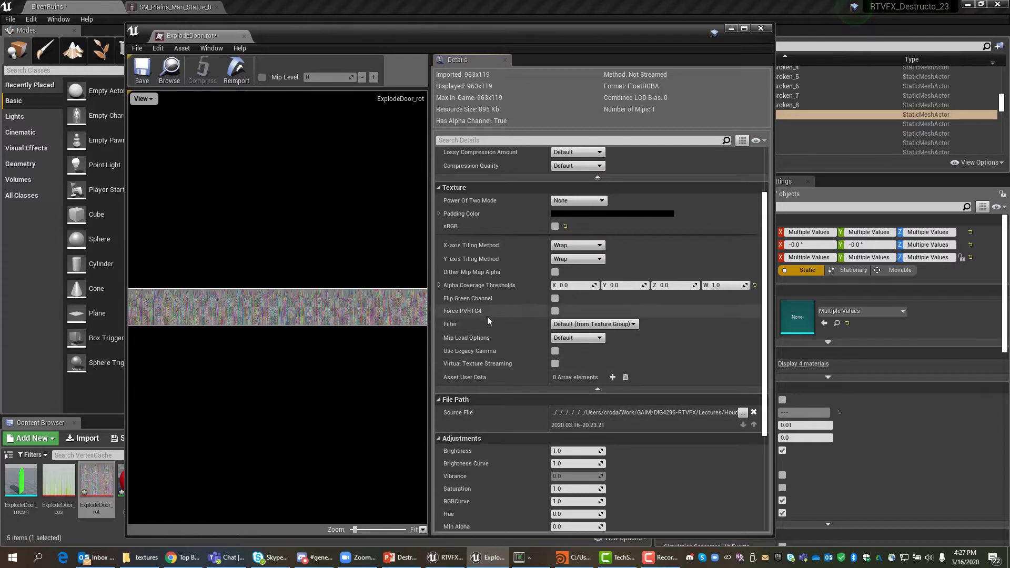
{"action": "left_click", "coordinate": [576, 324]}
{"action": "left_click", "coordinate": [570, 333]}
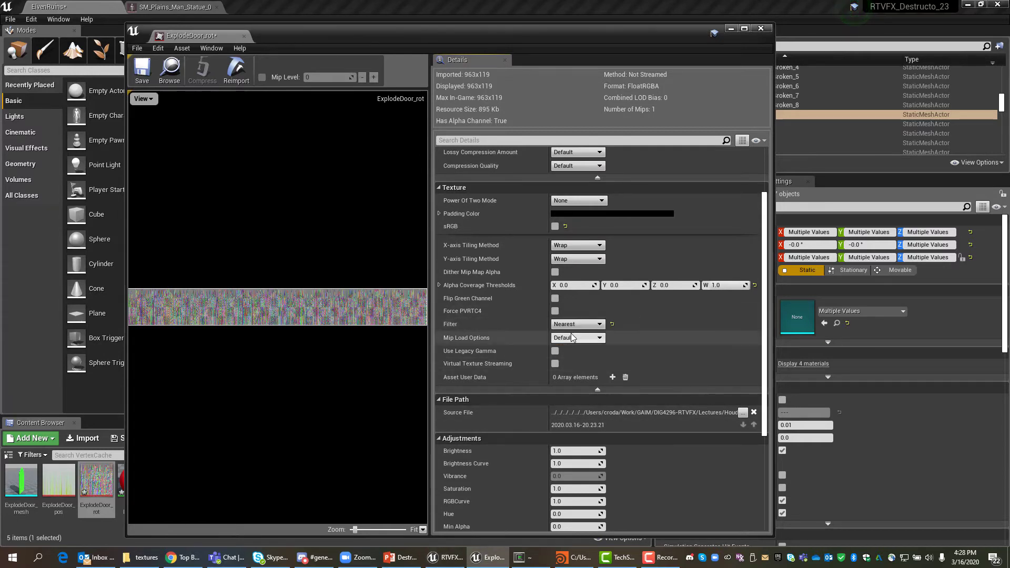
{"action": "left_click", "coordinate": [150, 70]}
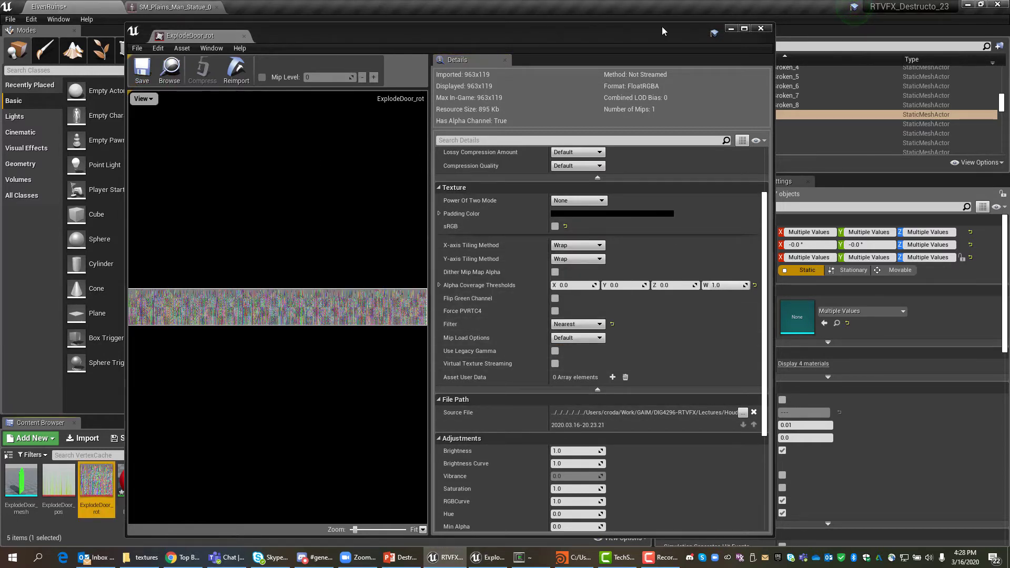
{"action": "left_click", "coordinate": [761, 28]}
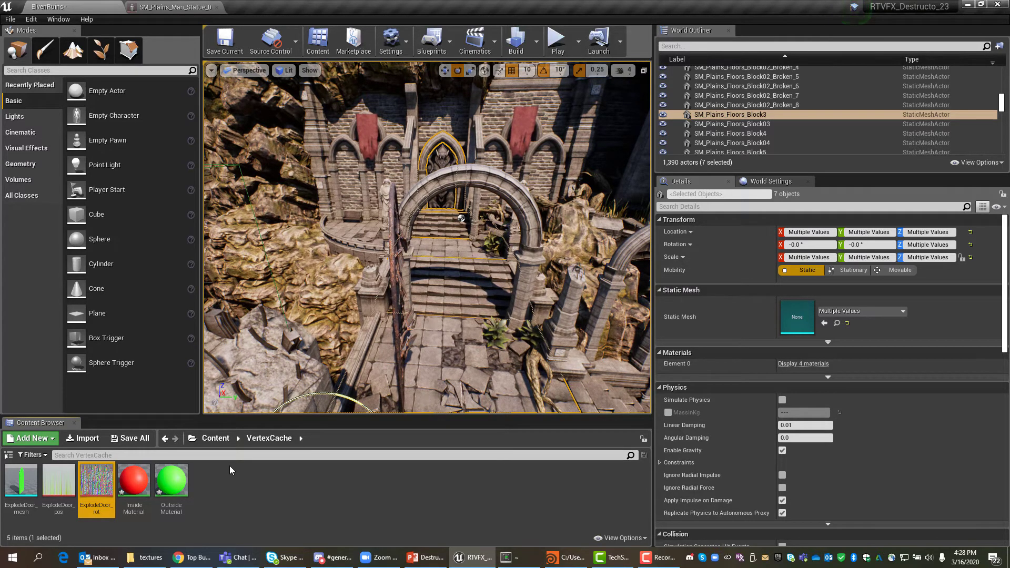
Switch to Houdini and set the Labs Vertex Animation Textures node's interface mode to User Interface - Normal
{"action": "left_click", "coordinate": [566, 557]}
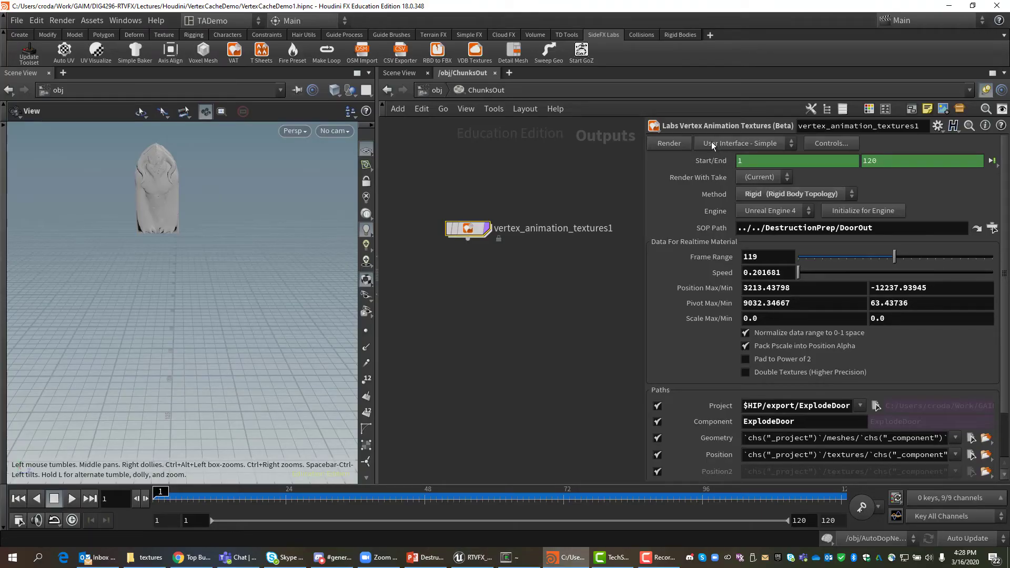
{"action": "left_click", "coordinate": [747, 142]}
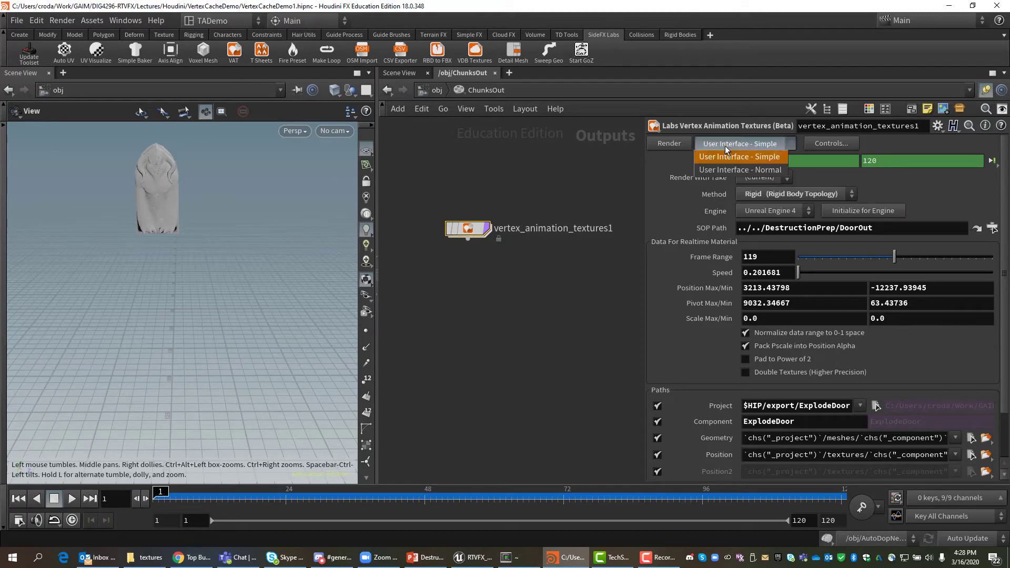
{"action": "left_click", "coordinate": [725, 169]}
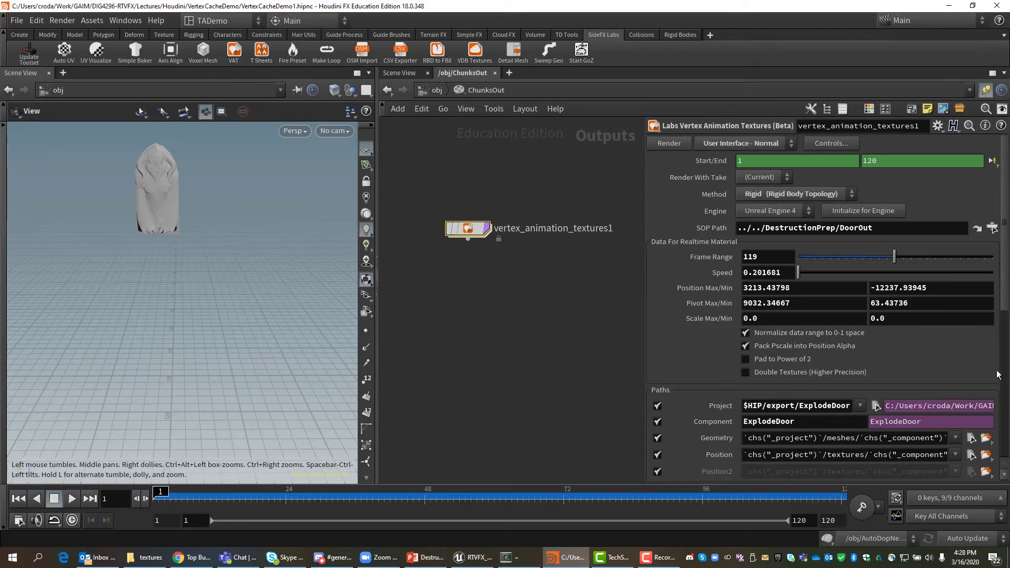
Expand the Rigid Vertex Material Function in the node's sample shader code and copy all of its text
{"action": "scroll", "coordinate": [1004, 291], "scroll_direction": "down", "scroll_amount": 5}
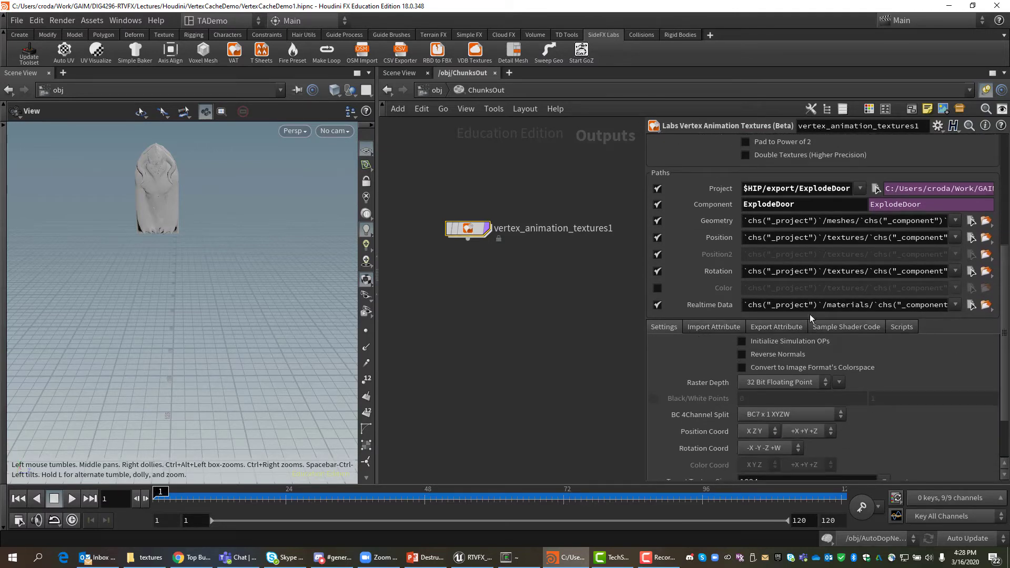
{"action": "left_click", "coordinate": [830, 327]}
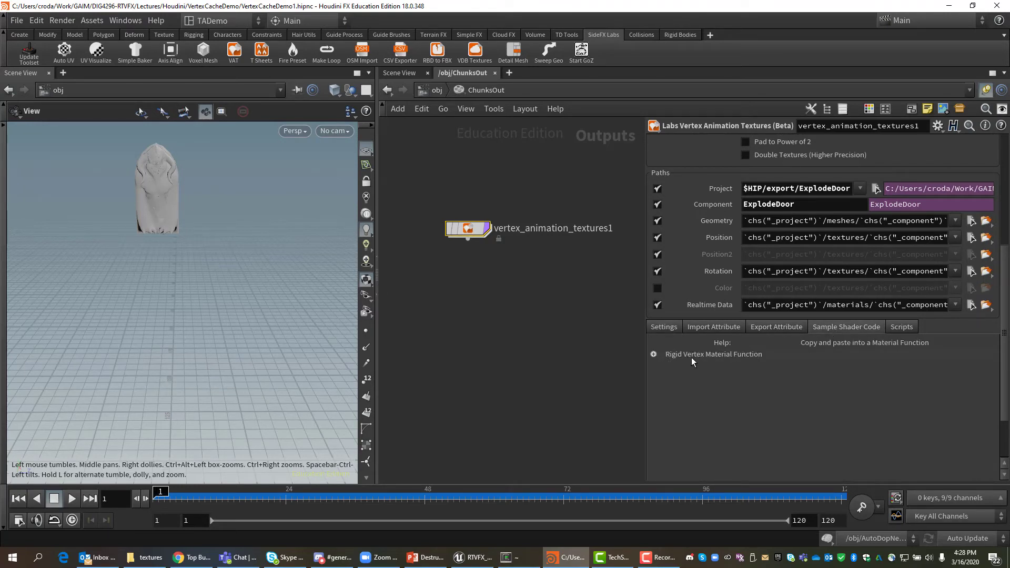
{"action": "left_click", "coordinate": [654, 354]}
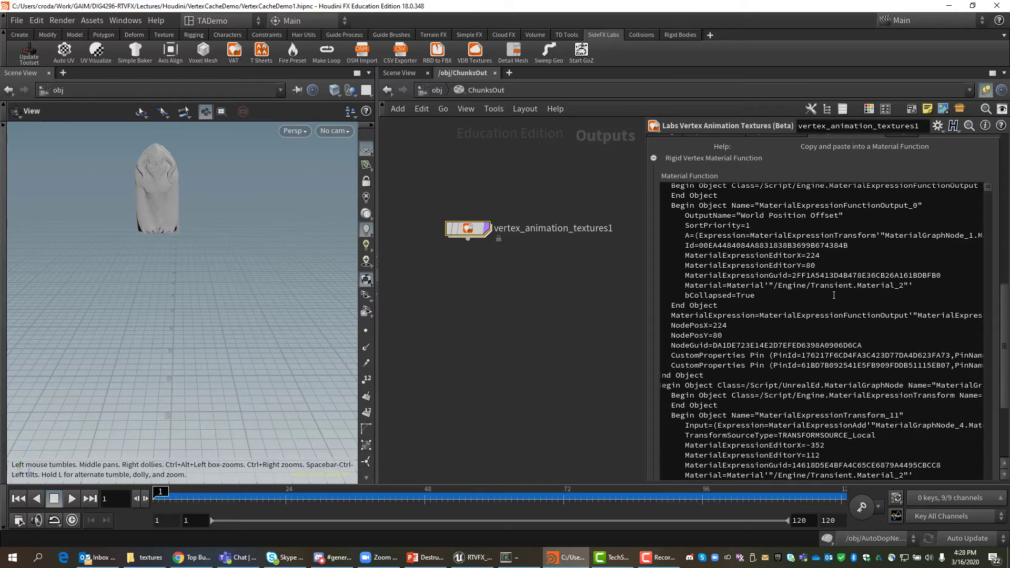
{"action": "left_click", "coordinate": [842, 298]}
{"action": "key", "text": "ctrl+a"}
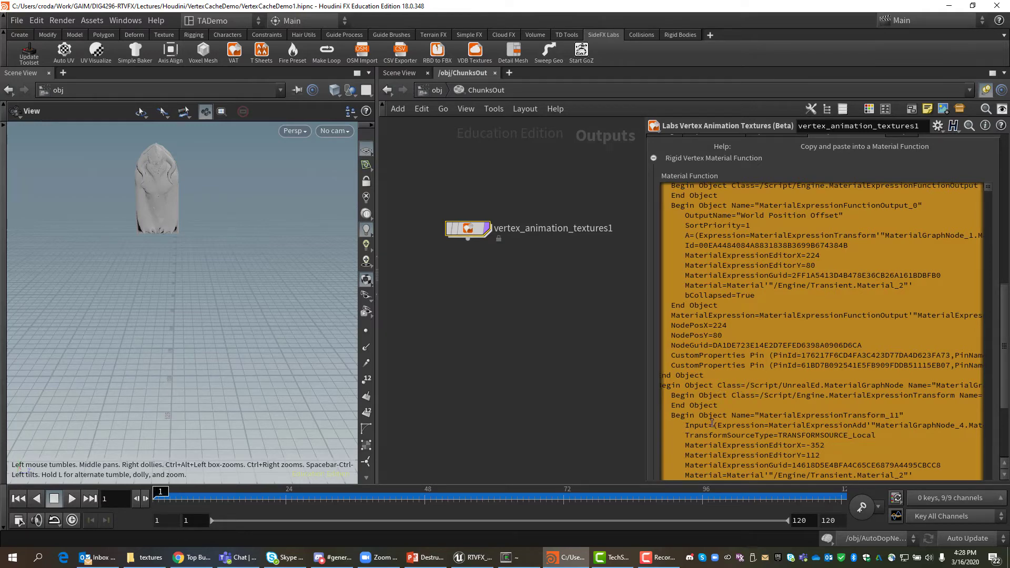
Switch to Unreal Engine and create a Material Function named VertexCach_MF in the VertexCache folder
{"action": "left_click", "coordinate": [474, 562]}
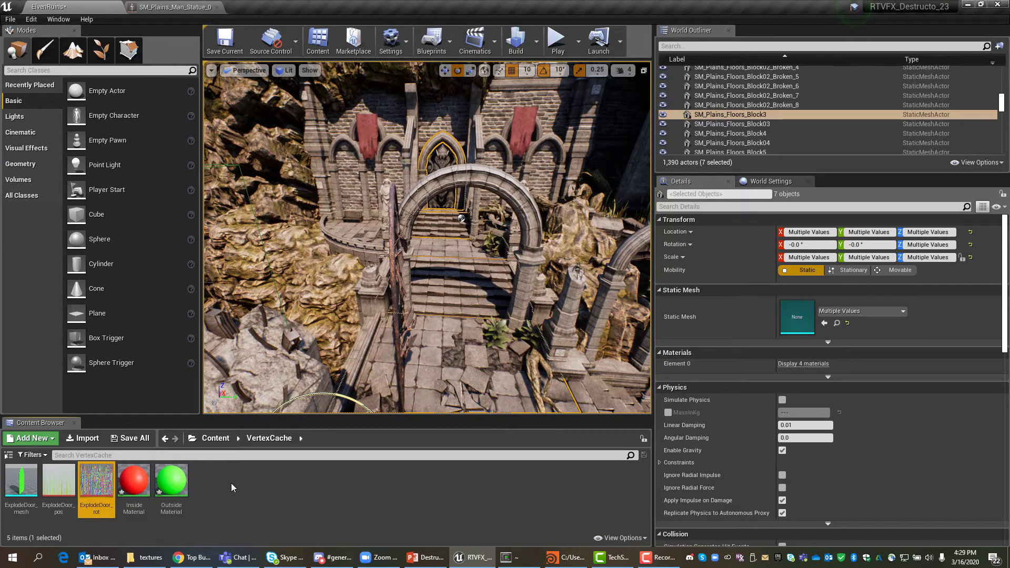
{"action": "right_click", "coordinate": [226, 482]}
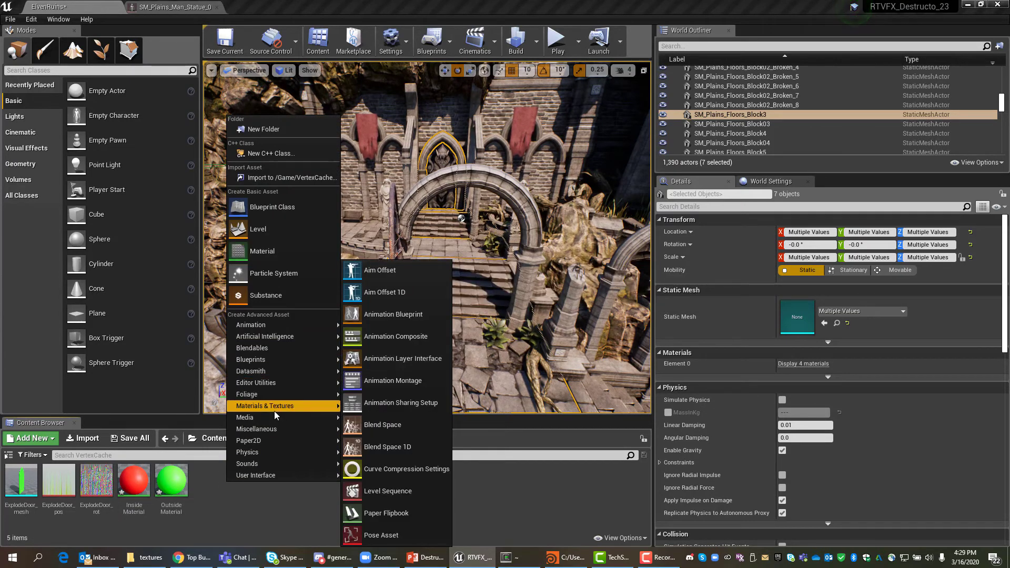
{"action": "mouse_move", "coordinate": [269, 407]}
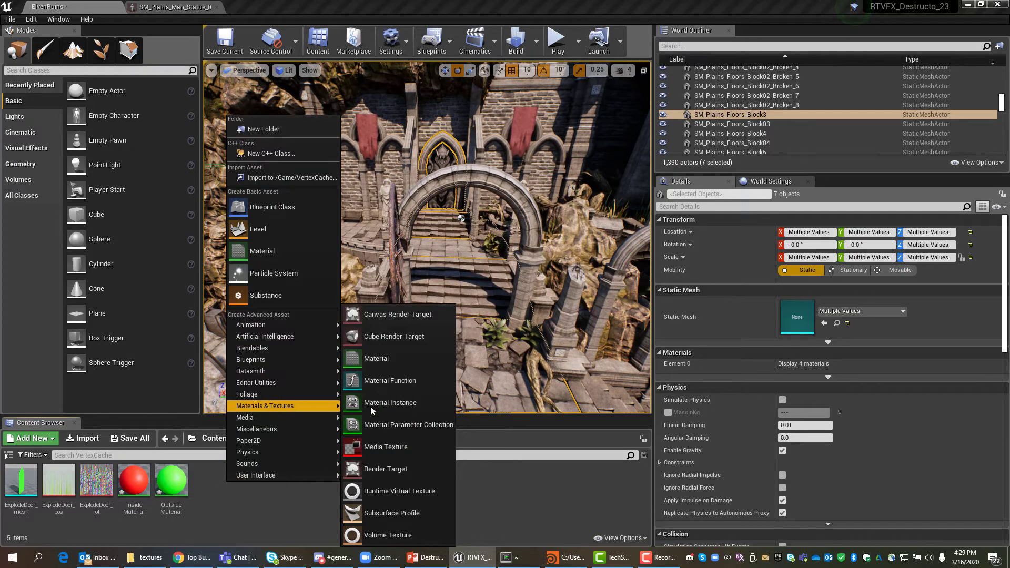
{"action": "left_click", "coordinate": [390, 380]}
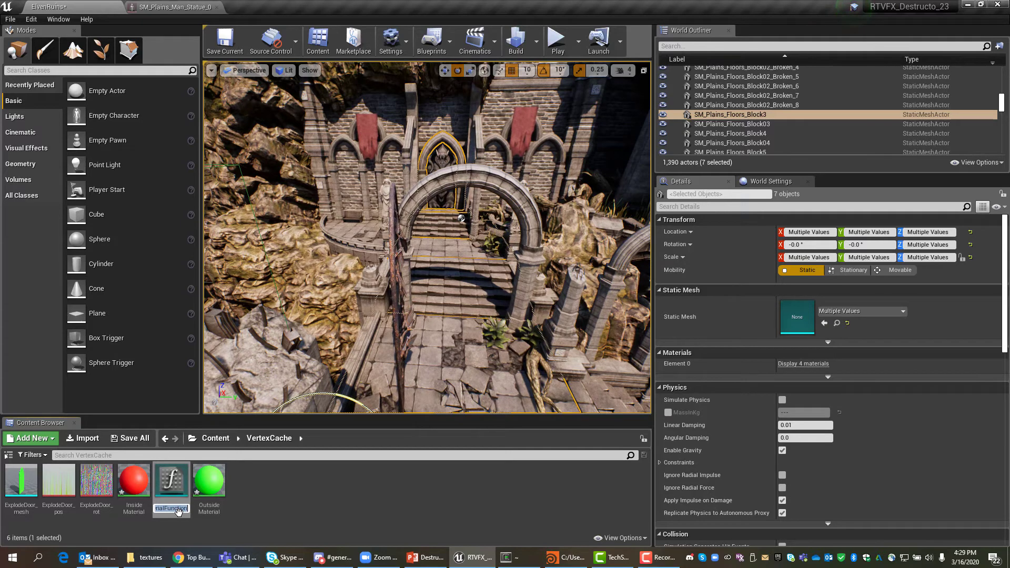
{"action": "type", "text": "VertexCa"}
{"action": "type", "text": "ch"}
{"action": "type", "text": "_M"}
{"action": "type", "text": "F"}
{"action": "key", "text": "Return"}
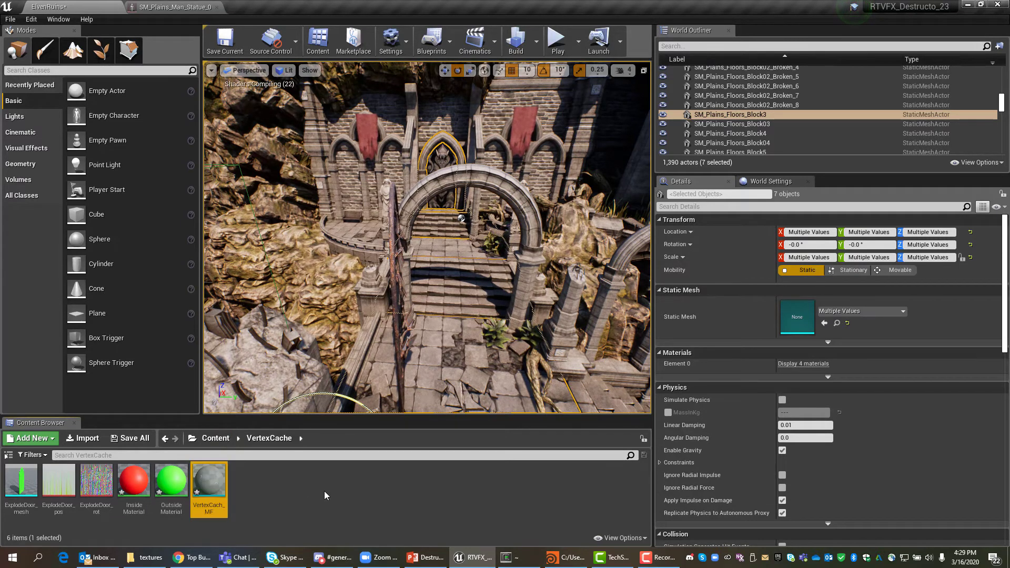
Open the VertexCach_MF material function and delete its default Output Result node
{"action": "double_click", "coordinate": [209, 490]}
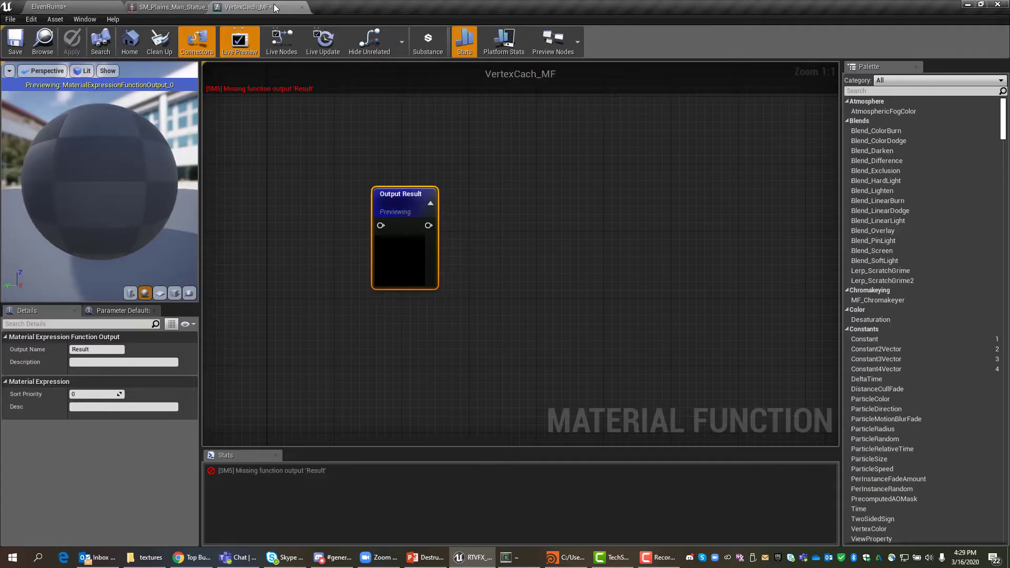
{"action": "left_click_drag", "start_coordinate": [403, 201], "coordinate": [508, 178]}
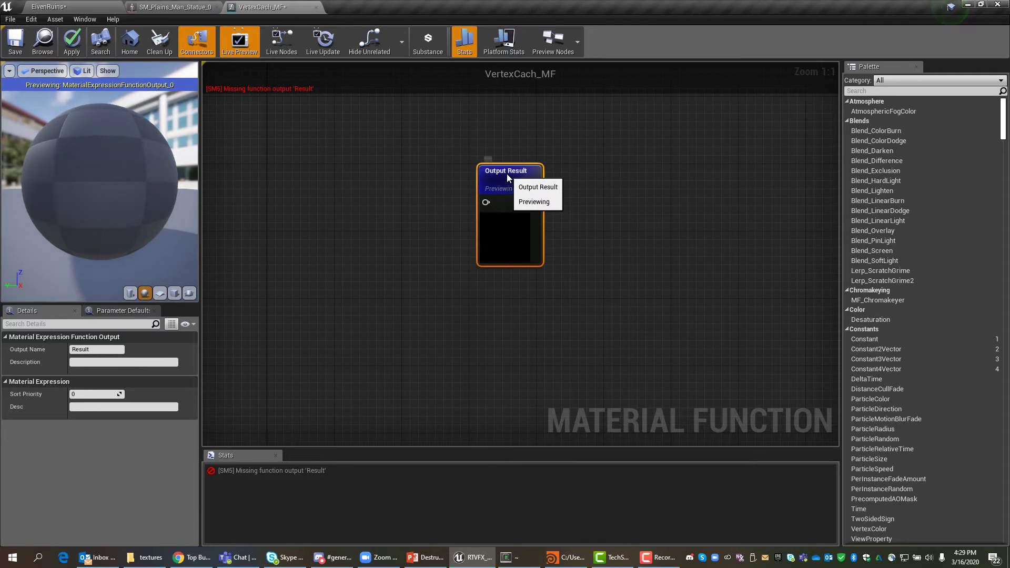
{"action": "key", "text": "Delete"}
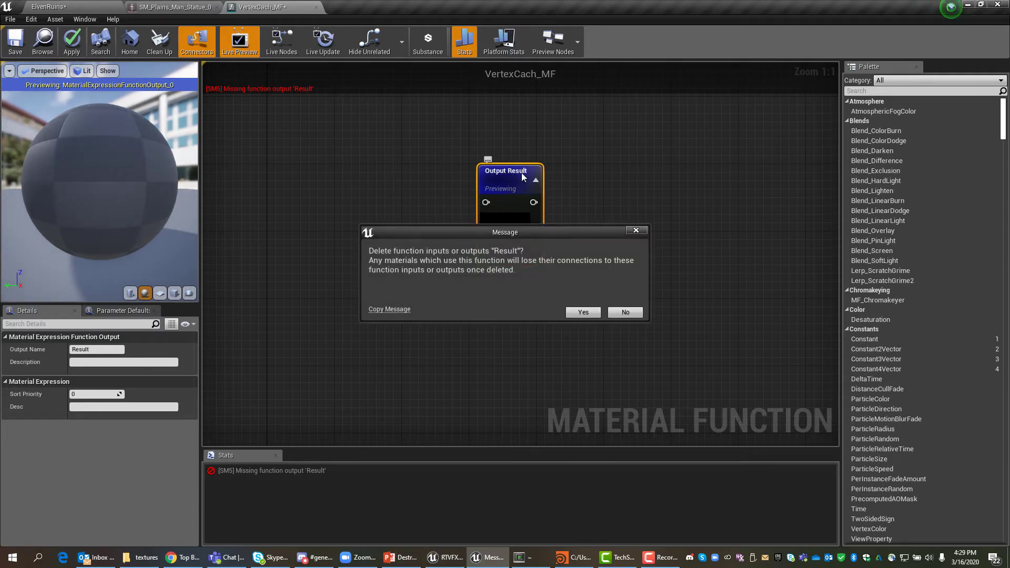
{"action": "left_click", "coordinate": [583, 312]}
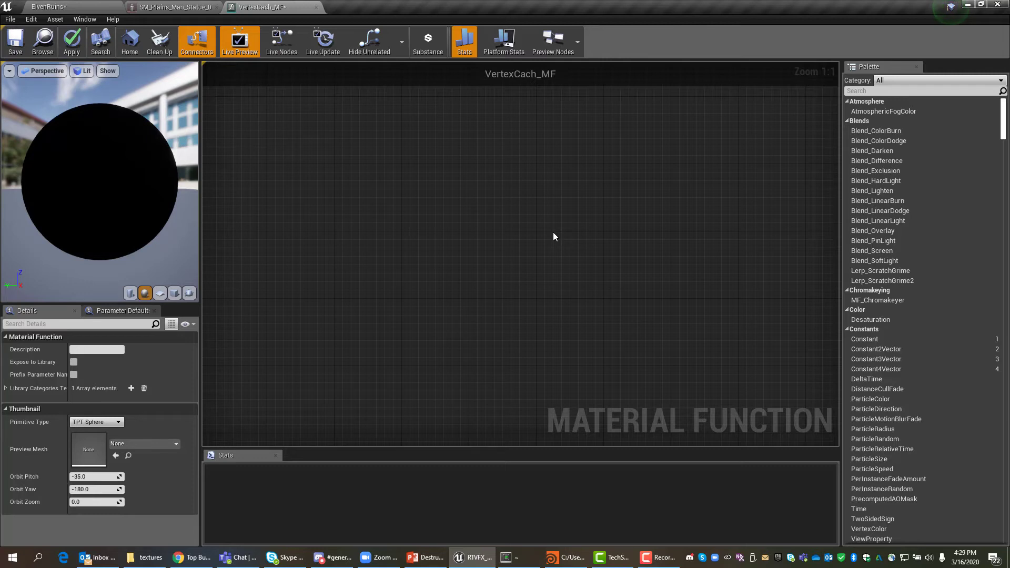
Paste the copied rigid vertex node network into the empty VertexCach_MF graph and deselect it
{"action": "key", "text": "ctrl+v"}
{"action": "scroll", "coordinate": [600, 162], "scroll_direction": "down", "scroll_amount": 3}
{"action": "scroll", "coordinate": [600, 163], "scroll_direction": "down", "scroll_amount": 9}
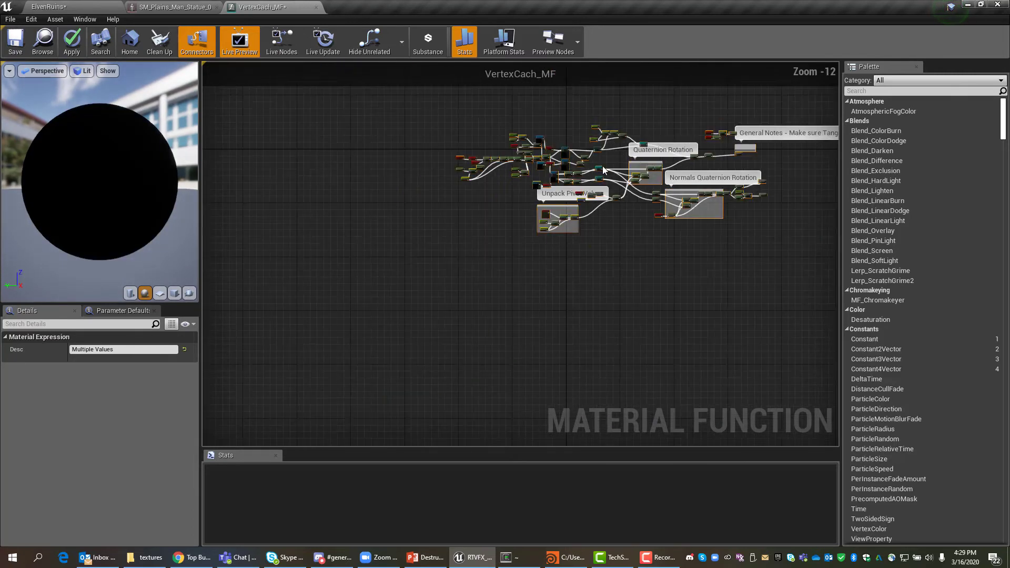
{"action": "scroll", "coordinate": [645, 232], "scroll_direction": "up", "scroll_amount": 12}
{"action": "scroll", "coordinate": [639, 222], "scroll_direction": "down", "scroll_amount": 8}
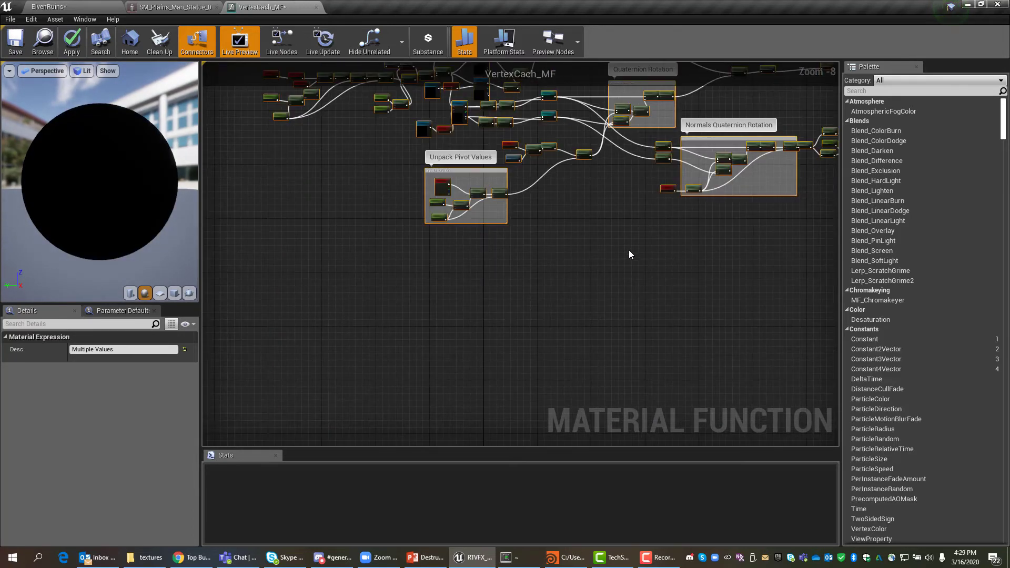
{"action": "right_click_drag", "start_coordinate": [599, 243], "coordinate": [466, 339]}
{"action": "left_click", "coordinate": [466, 338]}
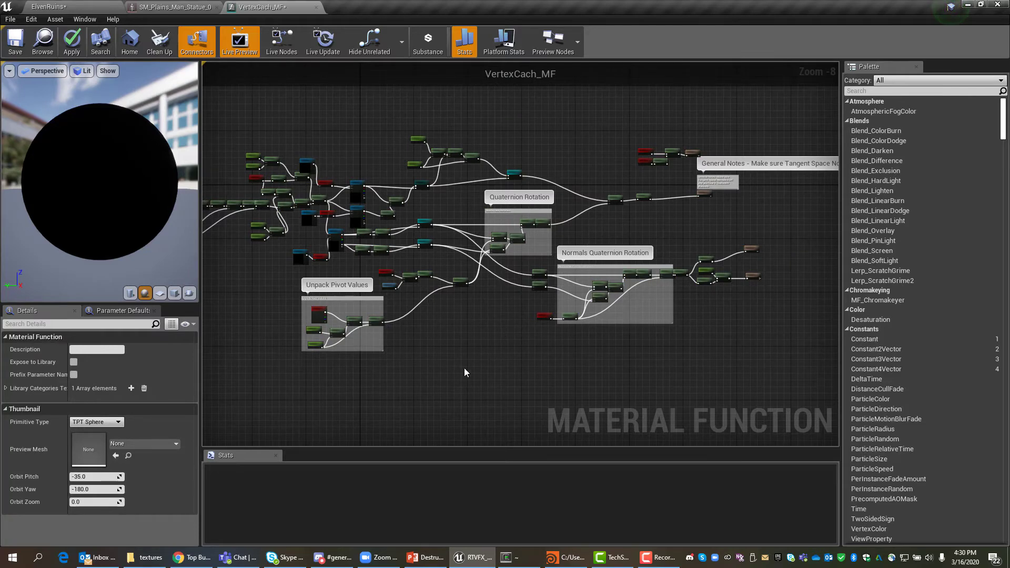
{"action": "scroll", "coordinate": [464, 368], "scroll_direction": "up", "scroll_amount": 2}
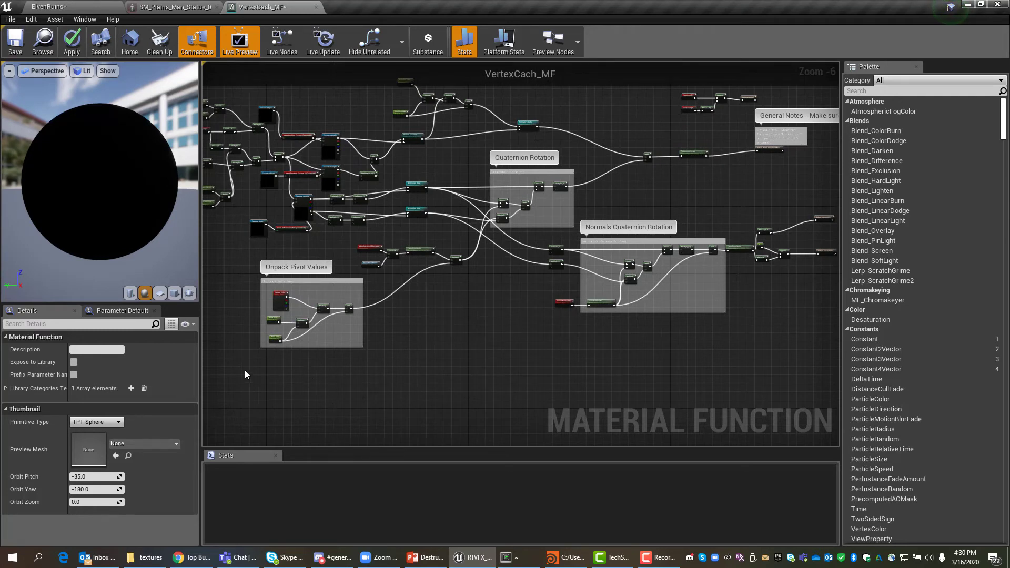
Expose VertexCach_MF to the library under the category VertexCache, then save and close the function
{"action": "left_click", "coordinate": [73, 362]}
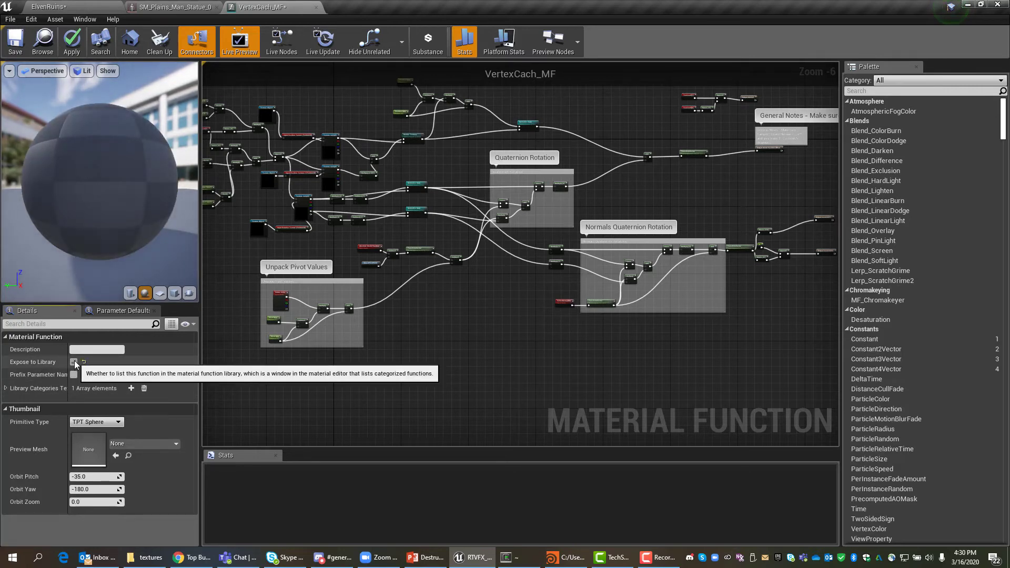
{"action": "left_click", "coordinate": [5, 389]}
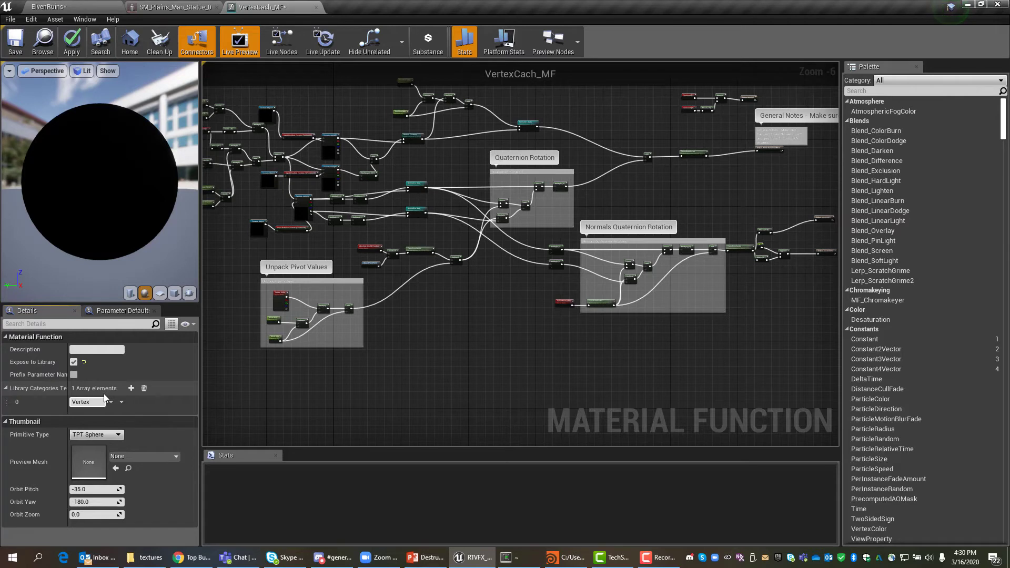
{"action": "type", "text": "VertexCache"}
{"action": "left_click", "coordinate": [235, 407]}
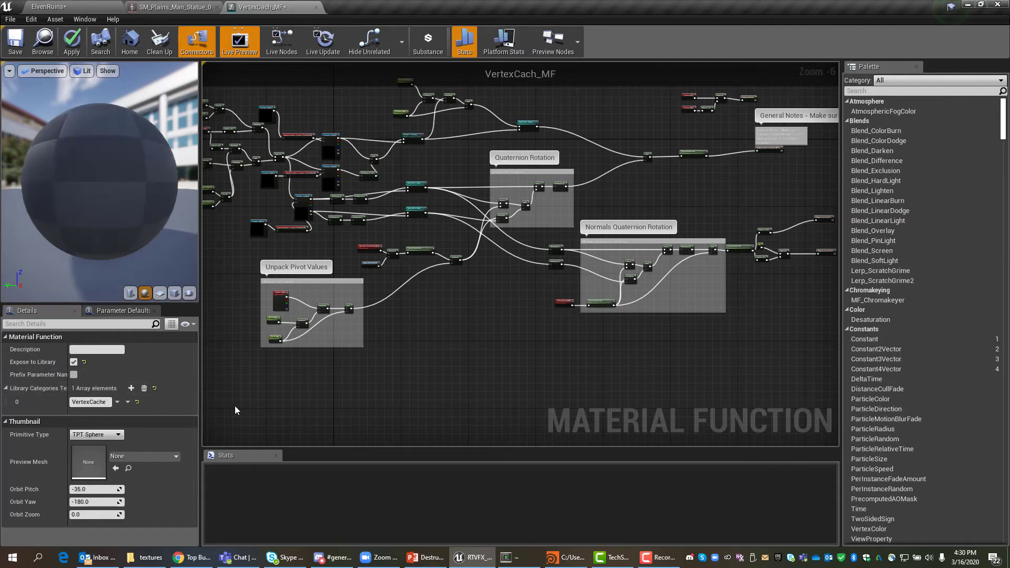
{"action": "left_click", "coordinate": [16, 44]}
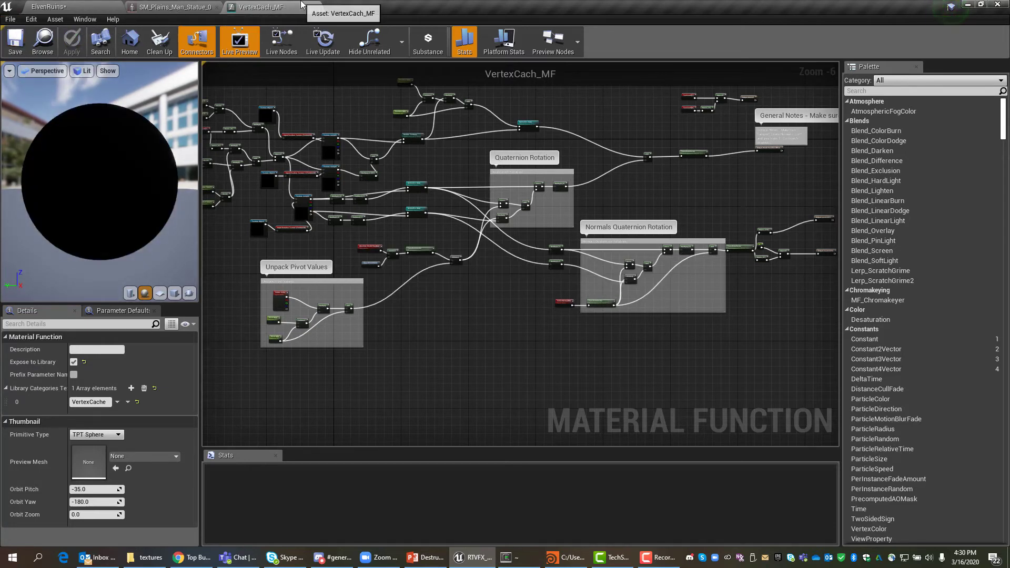
{"action": "left_click", "coordinate": [317, 7]}
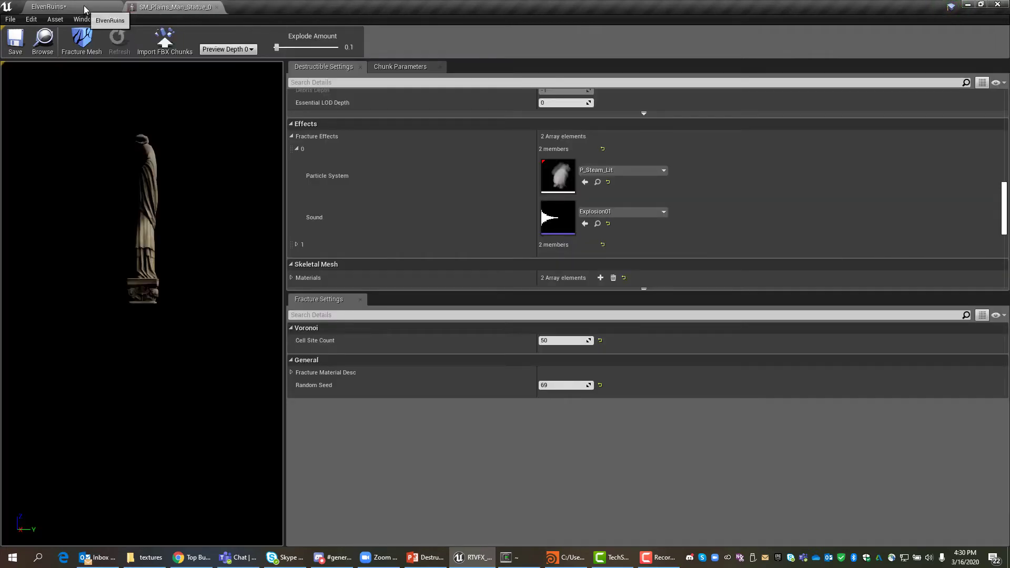
Return to the ElvenRuins level and create a material named VertexCache_M in the VertexCache folder
{"action": "left_click", "coordinate": [105, 7]}
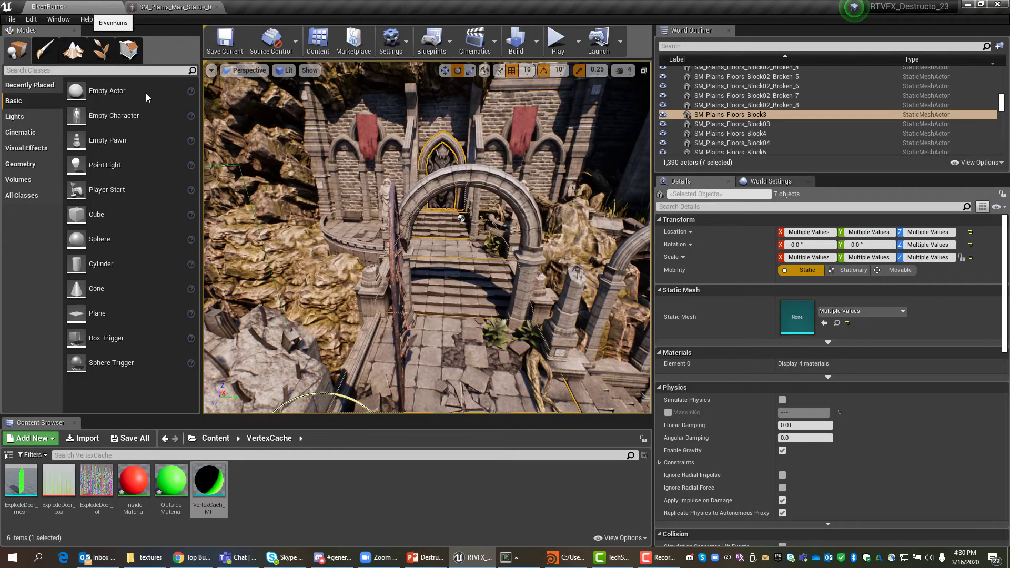
{"action": "right_click", "coordinate": [258, 482]}
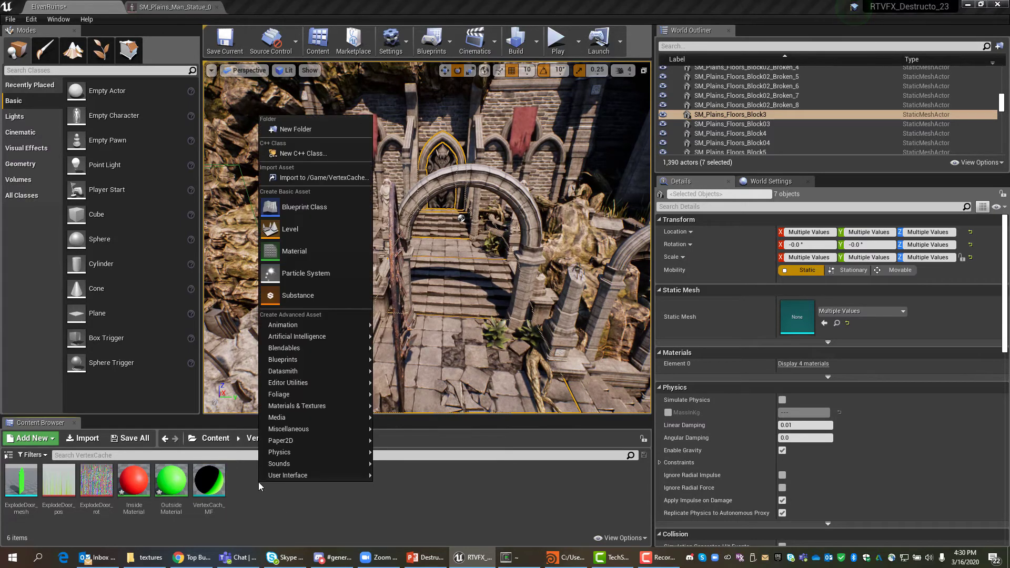
{"action": "left_click", "coordinate": [295, 250]}
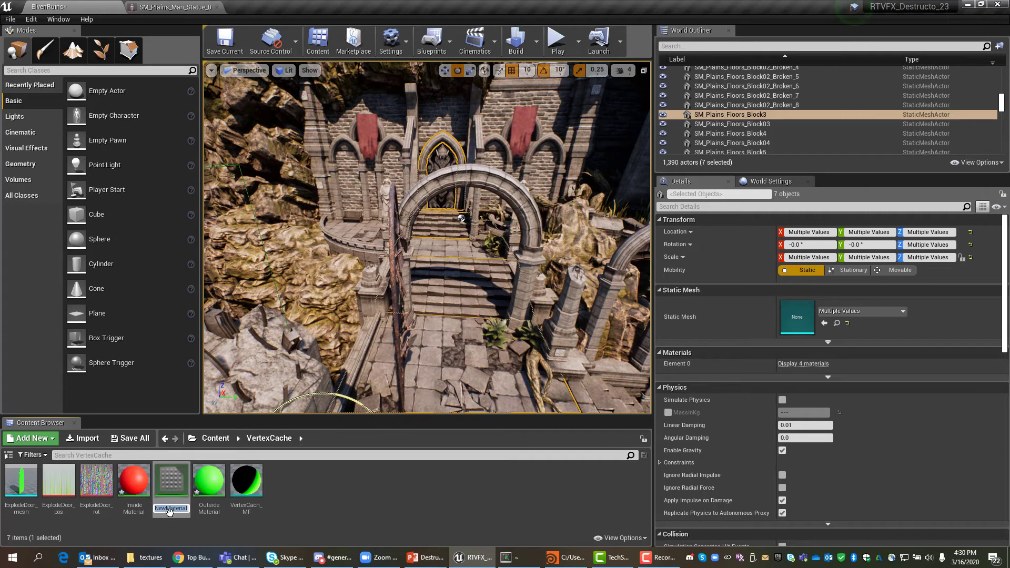
{"action": "type", "text": "V"}
{"action": "type", "text": "ertexCache"}
{"action": "type", "text": "_M"}
{"action": "key", "text": "Return"}
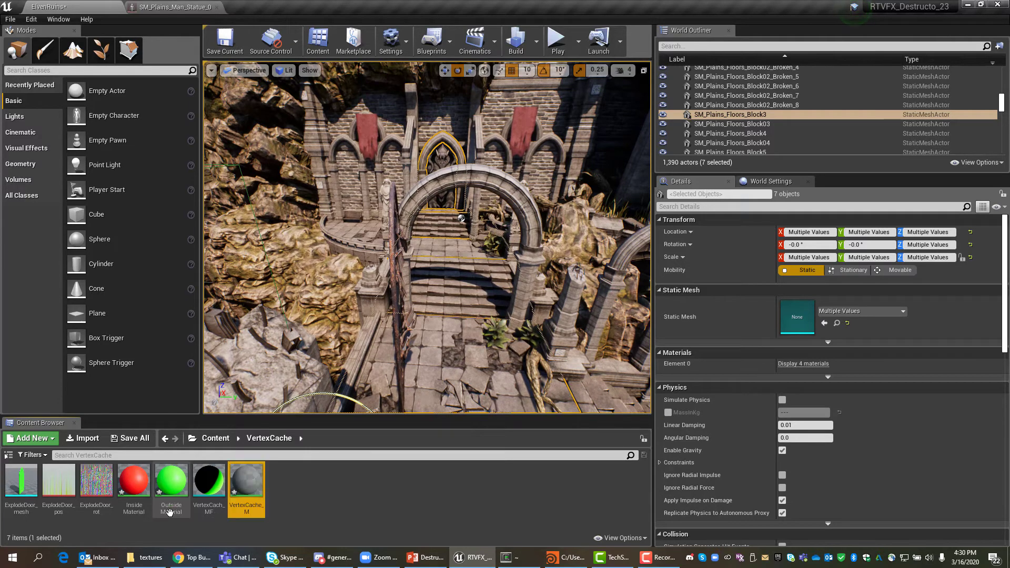
Open VertexCache_M, dock its editor in the main window, and move the result node to the graph's right side
{"action": "double_click", "coordinate": [253, 479]}
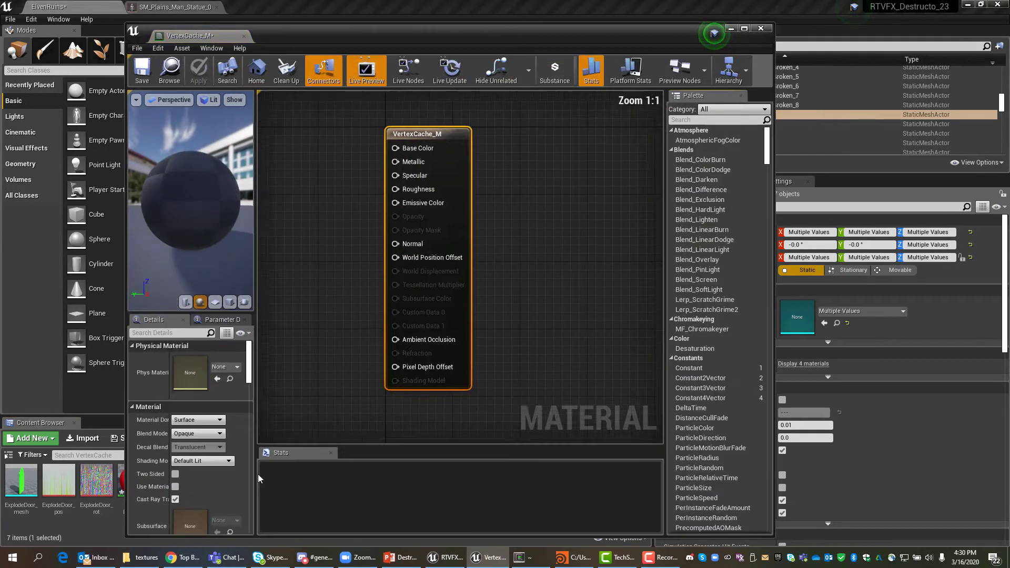
{"action": "left_click_drag", "start_coordinate": [199, 35], "coordinate": [272, 5]}
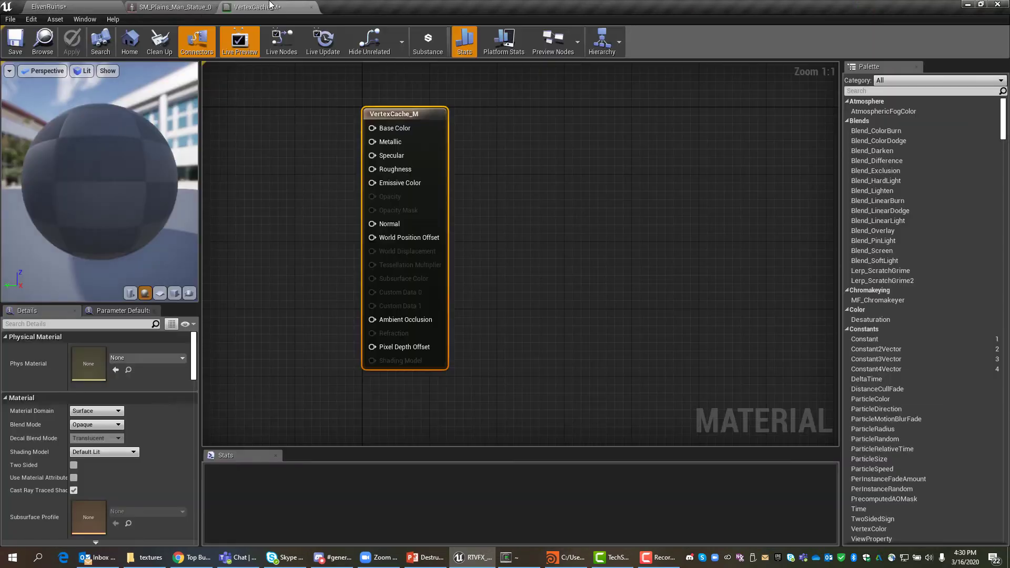
{"action": "left_click_drag", "start_coordinate": [403, 115], "coordinate": [714, 123]}
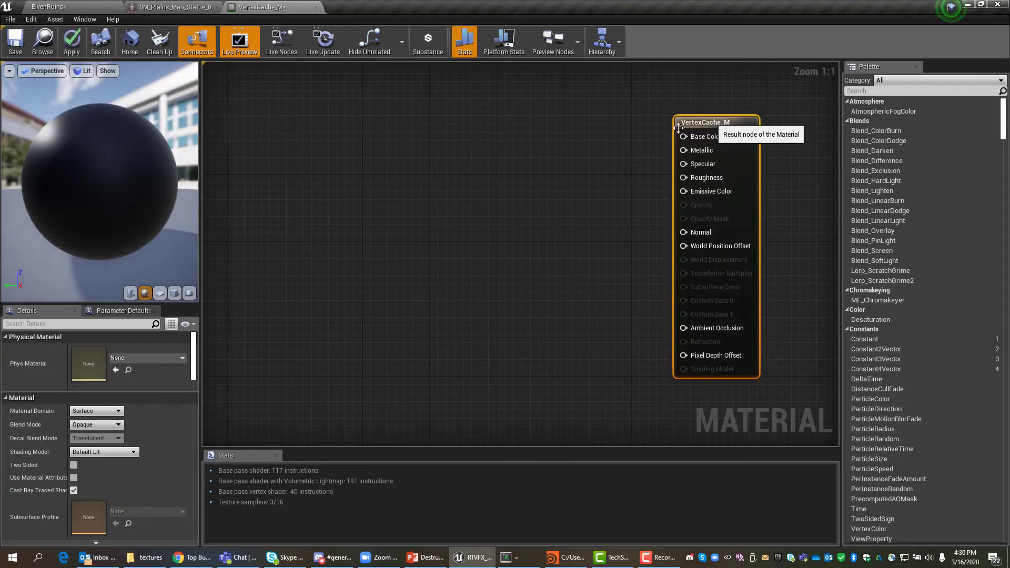
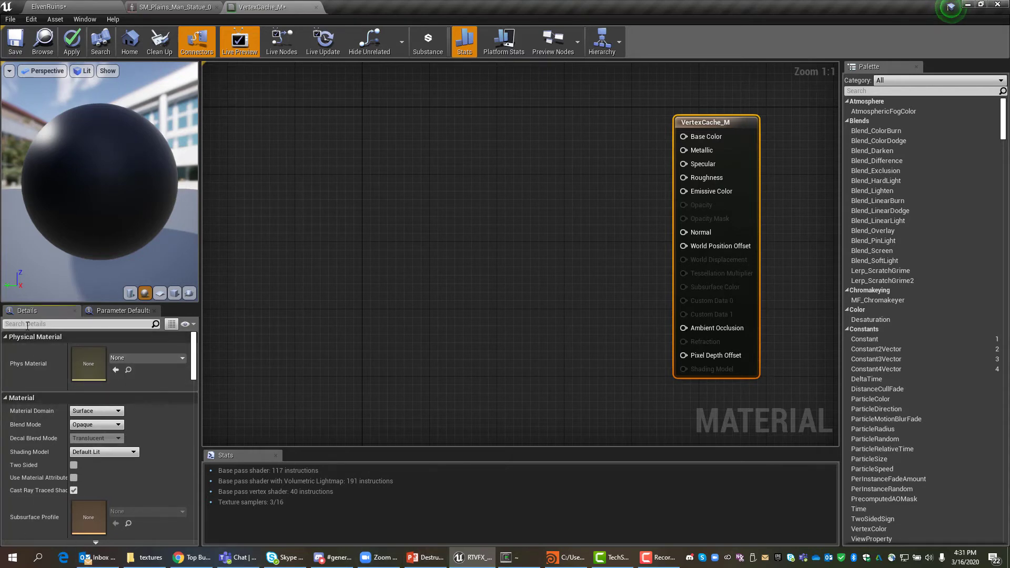
Find the Tangent Space Normal option in the material's details and disable it
{"action": "type", "text": "tang"}
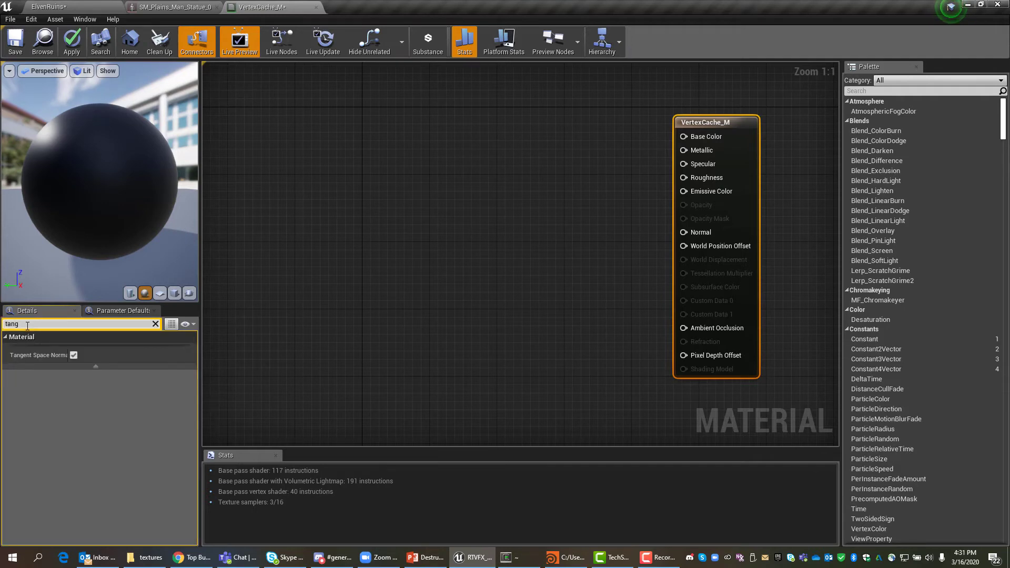
{"action": "left_click_drag", "start_coordinate": [68, 357], "coordinate": [99, 356]}
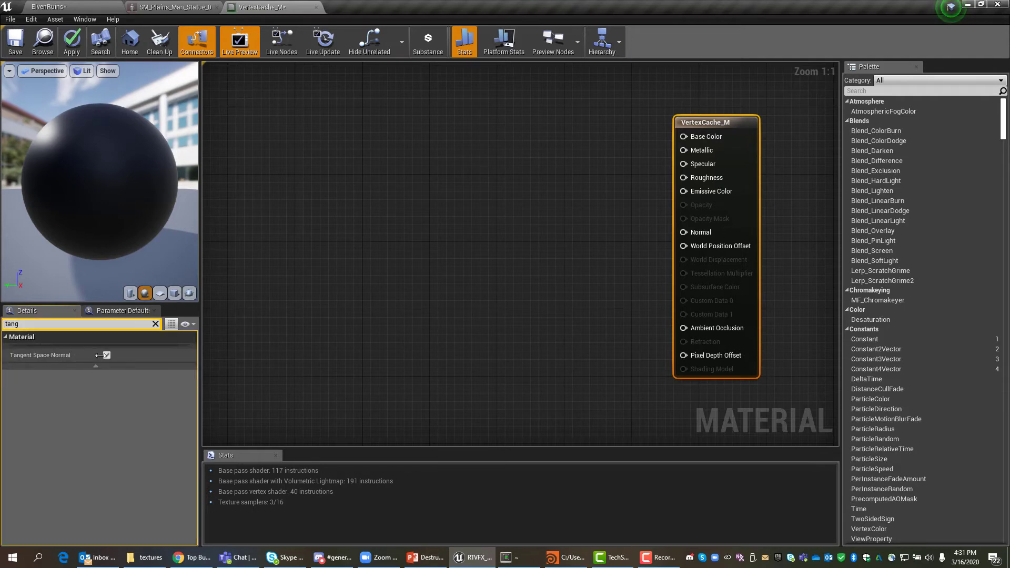
{"action": "left_click", "coordinate": [106, 355]}
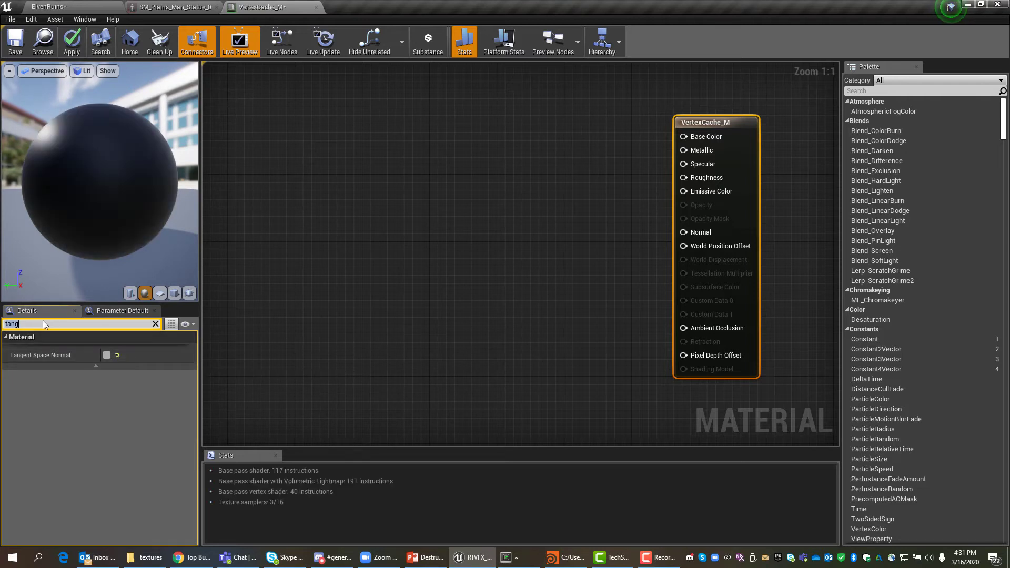
{"action": "key", "text": "Escape"}
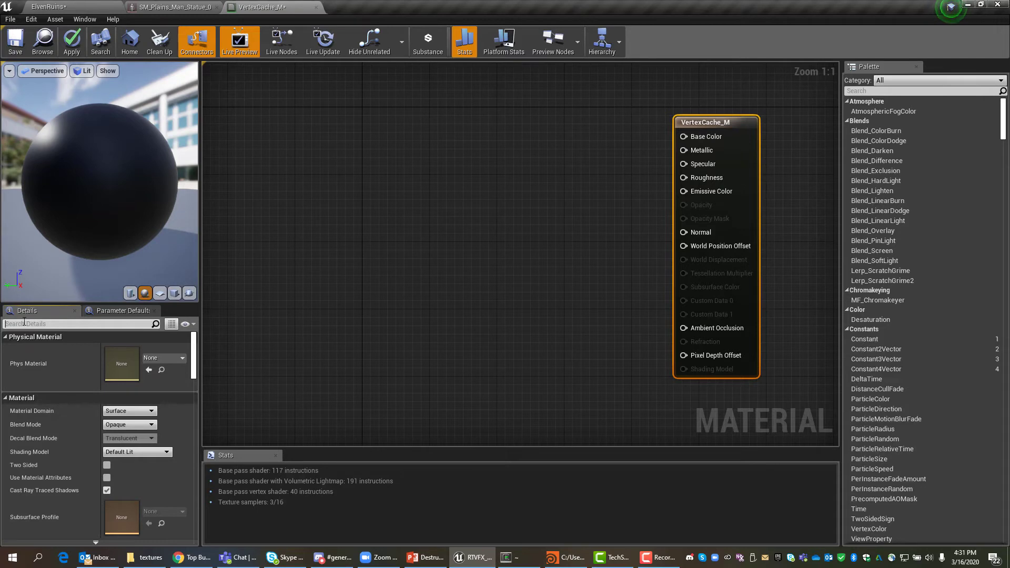
Set the material's Num Customized UVs to 3 and clear the details search
{"action": "left_click", "coordinate": [24, 323]}
{"action": "type", "text": "cust"}
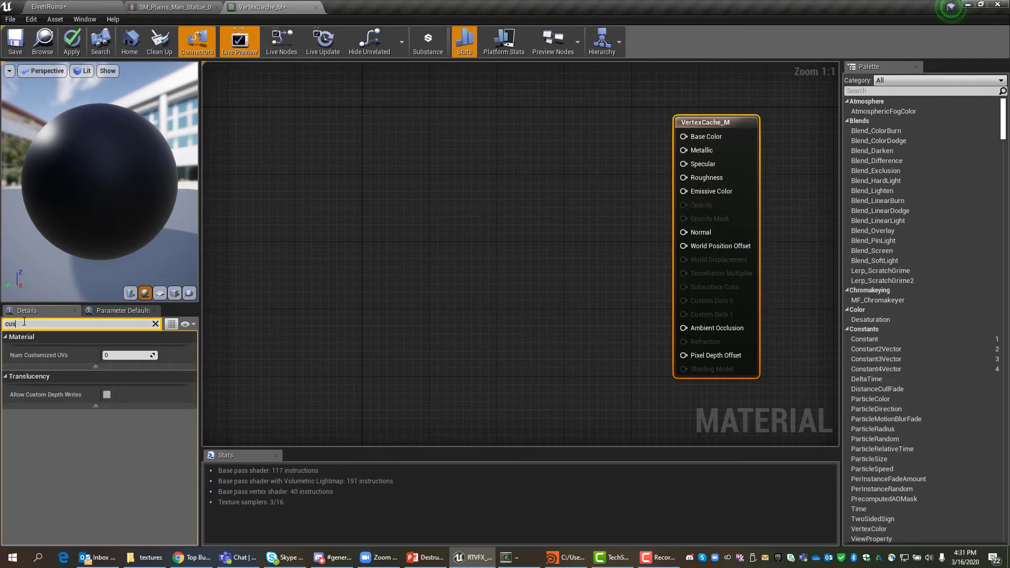
{"action": "left_click", "coordinate": [124, 354]}
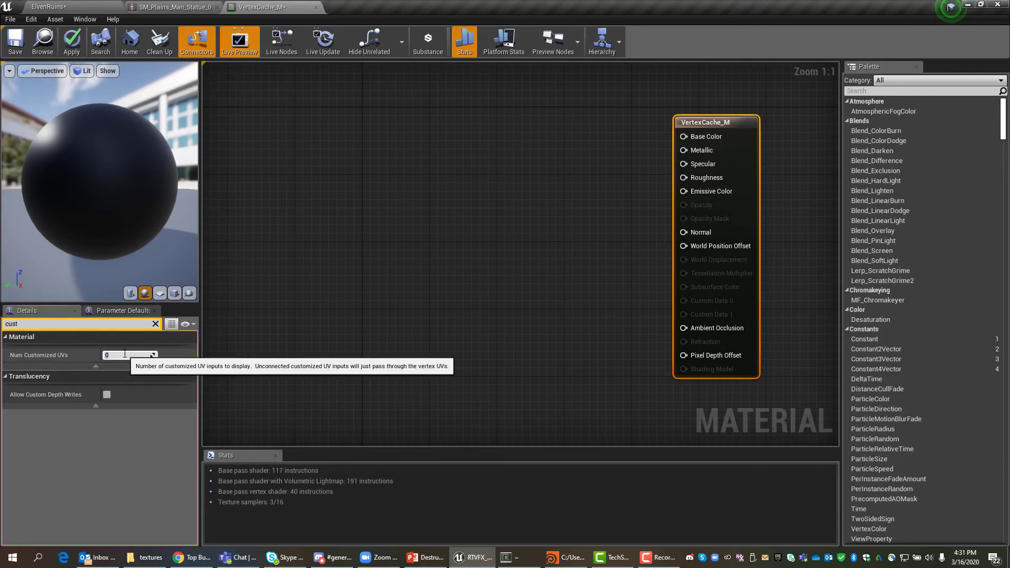
{"action": "type", "text": "3"}
{"action": "key", "text": "Return"}
{"action": "left_click", "coordinate": [29, 322]}
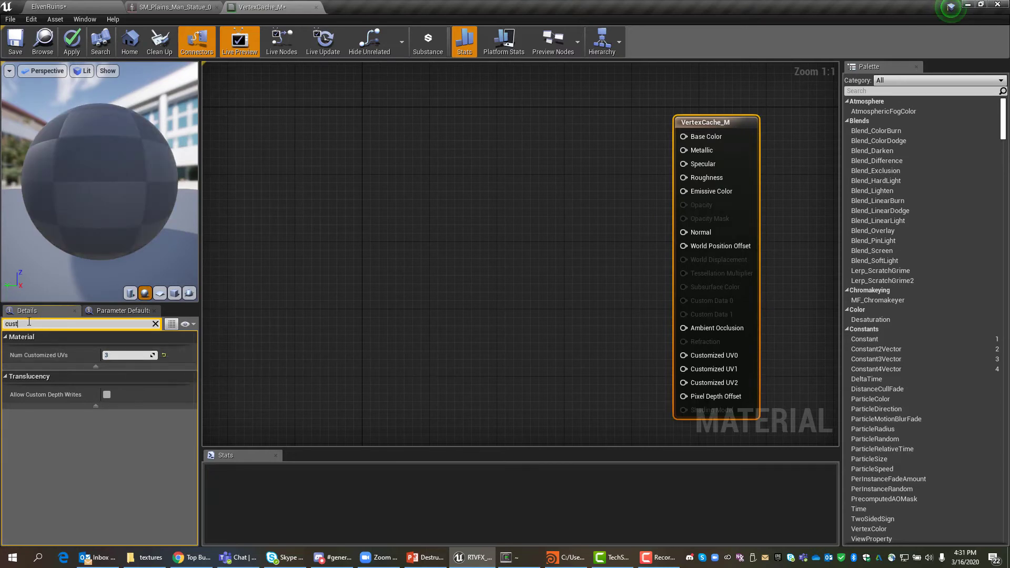
{"action": "key", "text": "BackSpace"}
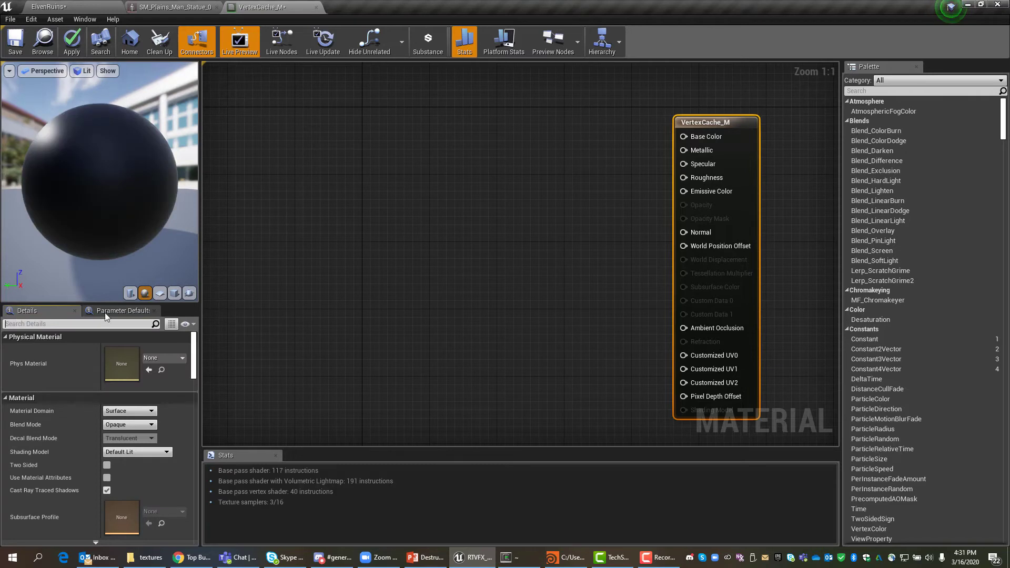
Move the VertexCache_M result node slightly up and add a VertexCach_MF function node beside it
{"action": "left_click_drag", "start_coordinate": [709, 125], "coordinate": [708, 109]}
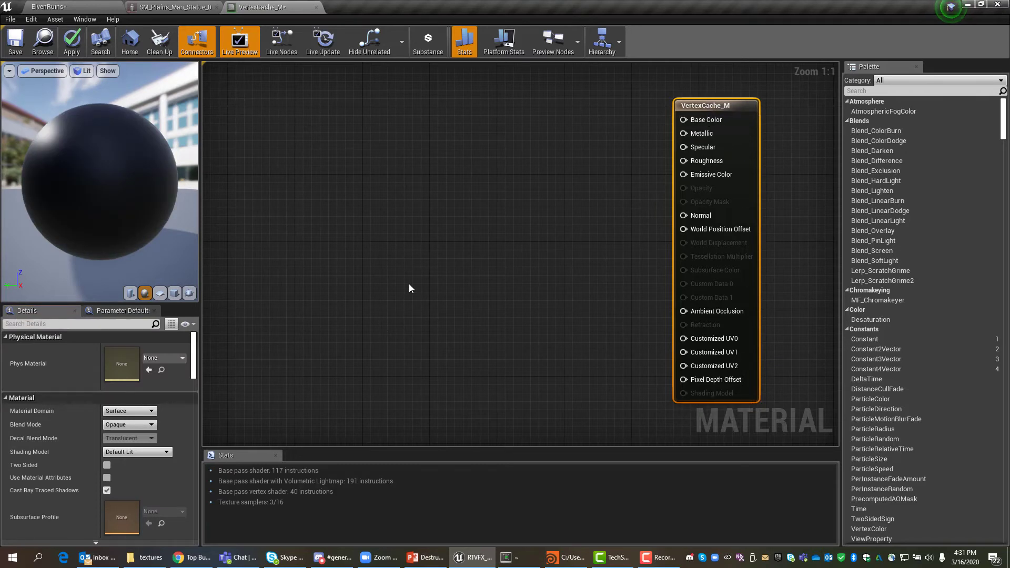
{"action": "right_click", "coordinate": [391, 217]}
{"action": "type", "text": "verte"}
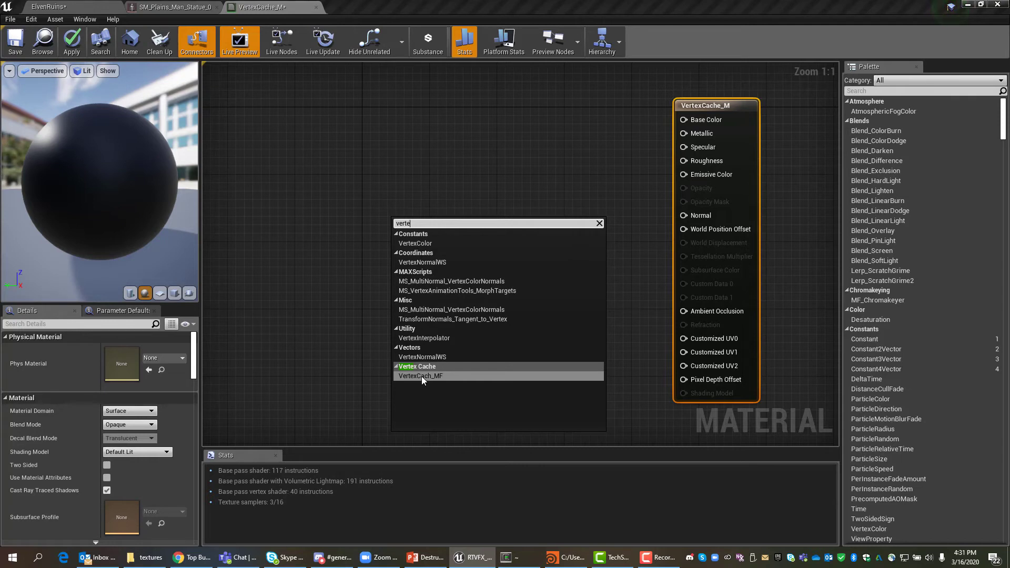
{"action": "left_click", "coordinate": [422, 377]}
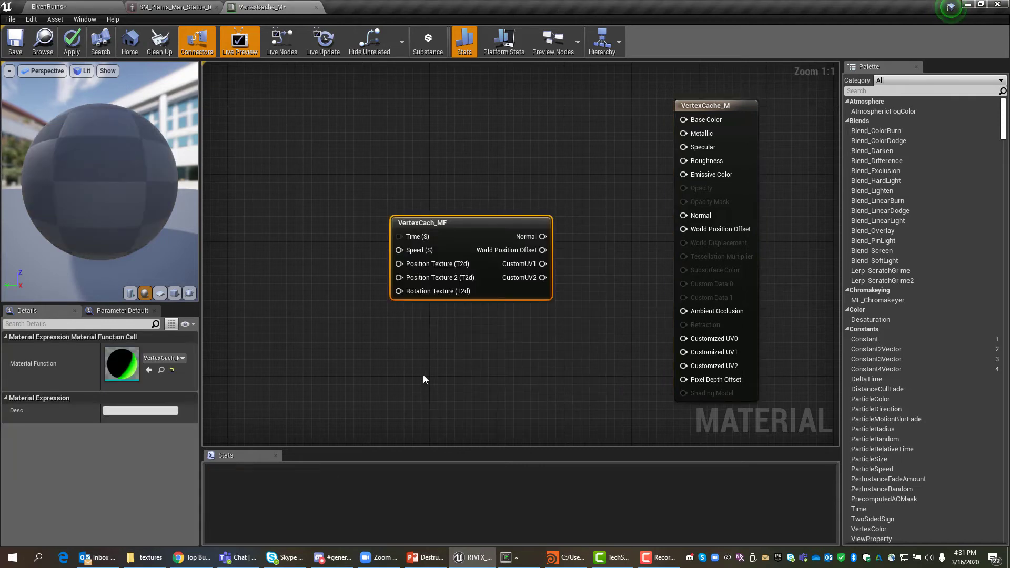
Connect VertexCach_MF's Normal, World Position Offset, CustomUV1 and CustomUV2 outputs to Normal, World Position Offset, Customized UV1 and Customized UV2
{"action": "left_click_drag", "start_coordinate": [524, 220], "coordinate": [684, 215]}
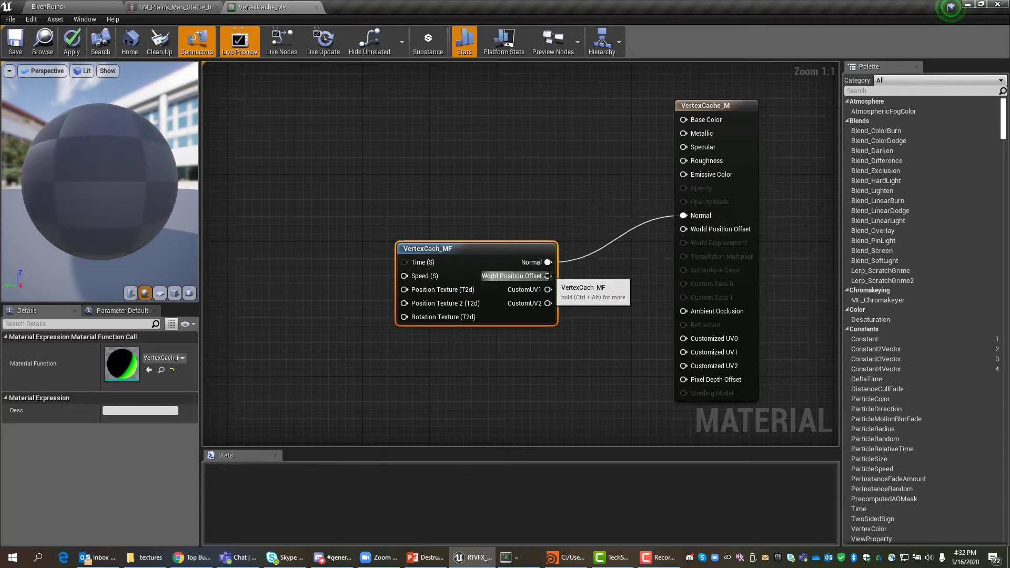
{"action": "left_click_drag", "start_coordinate": [549, 276], "coordinate": [683, 229]}
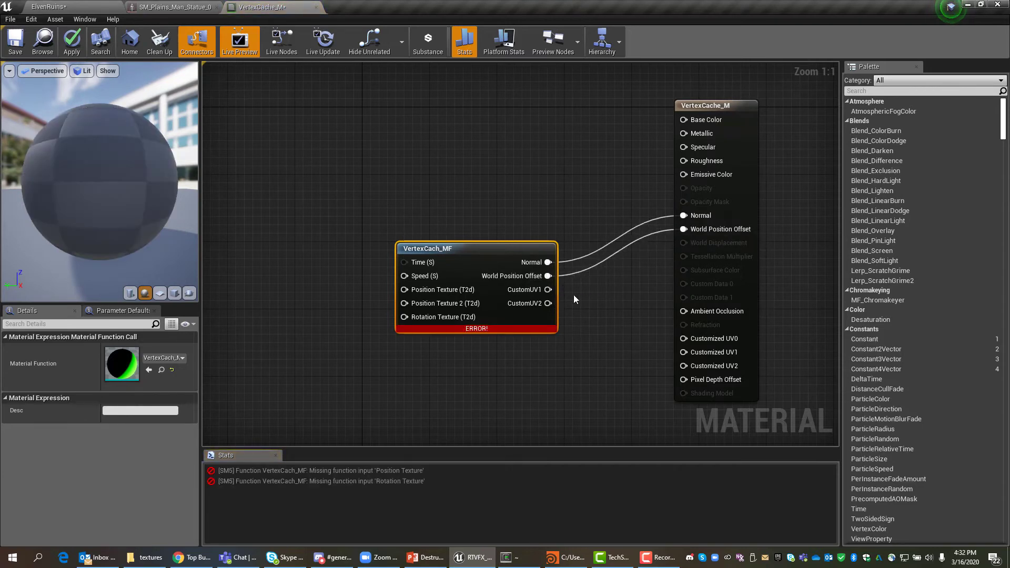
{"action": "left_click_drag", "start_coordinate": [547, 289], "coordinate": [688, 352]}
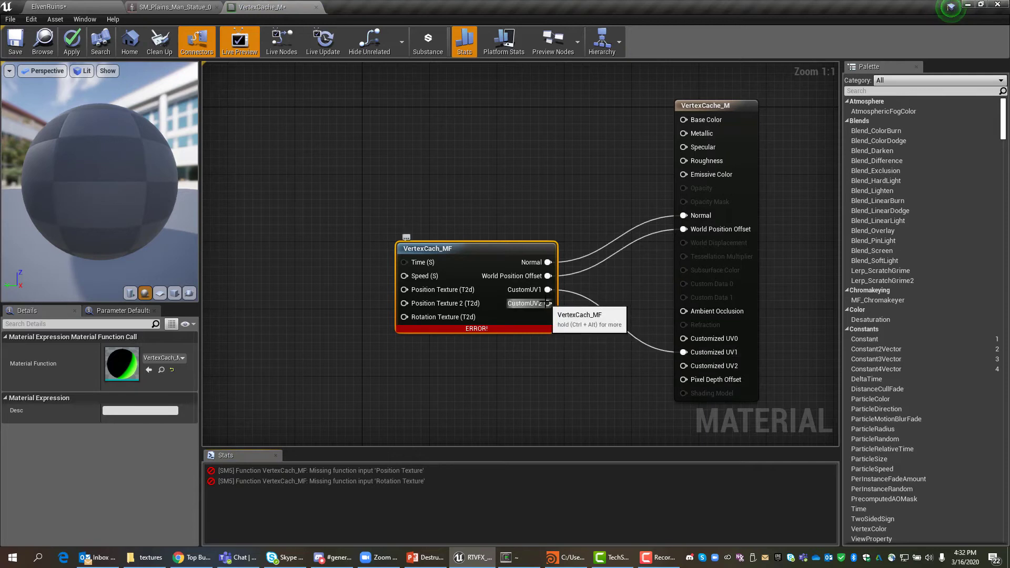
{"action": "left_click_drag", "start_coordinate": [548, 303], "coordinate": [684, 365]}
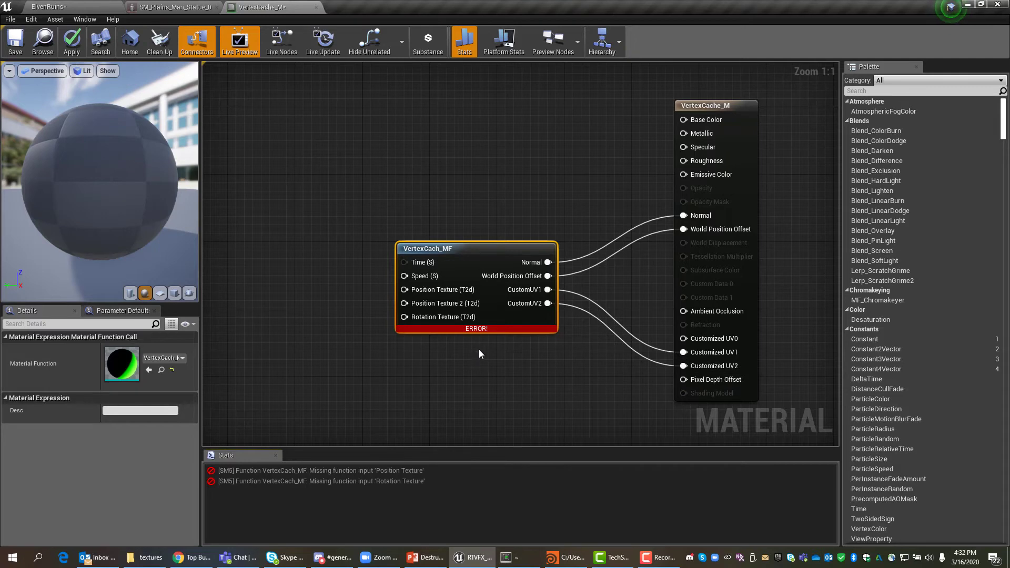
Float the material editor over the ElvenRuins level and add the ExplodeDoor_pos and ExplodeDoor_rot textures to its graph
{"action": "right_click_drag", "start_coordinate": [487, 358], "coordinate": [573, 329]}
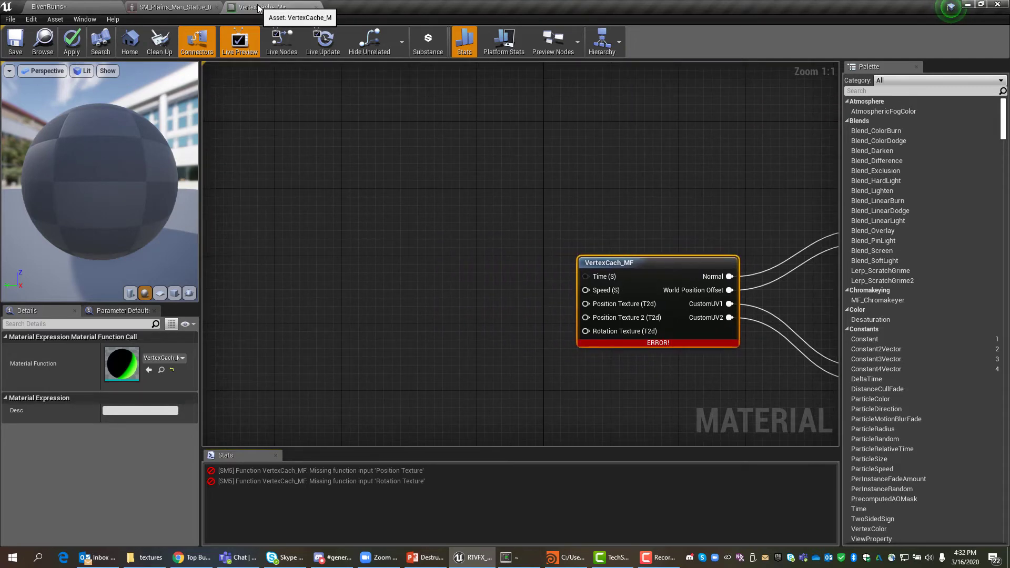
{"action": "left_click_drag", "start_coordinate": [265, 6], "coordinate": [396, 150]}
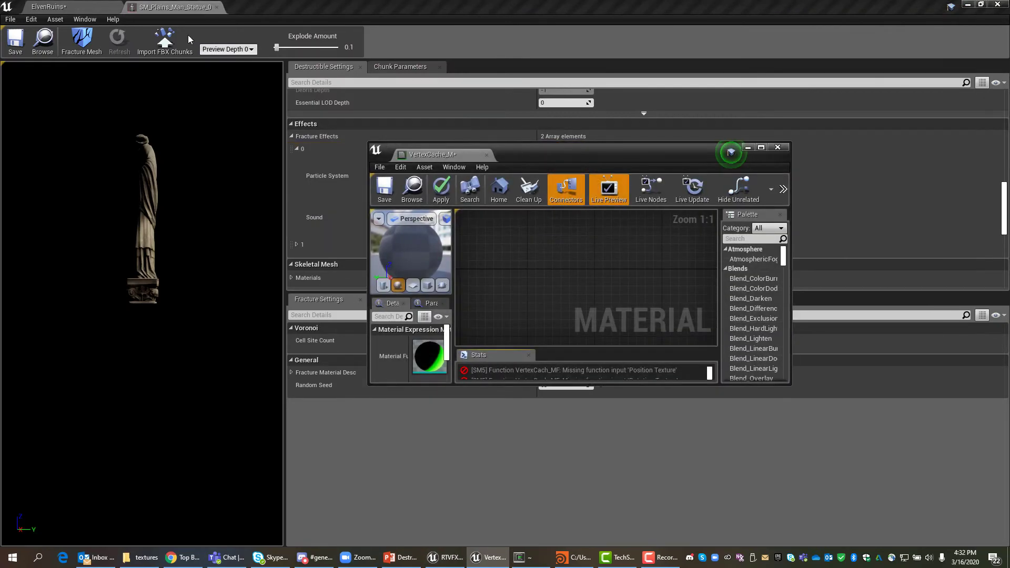
{"action": "left_click", "coordinate": [94, 7]}
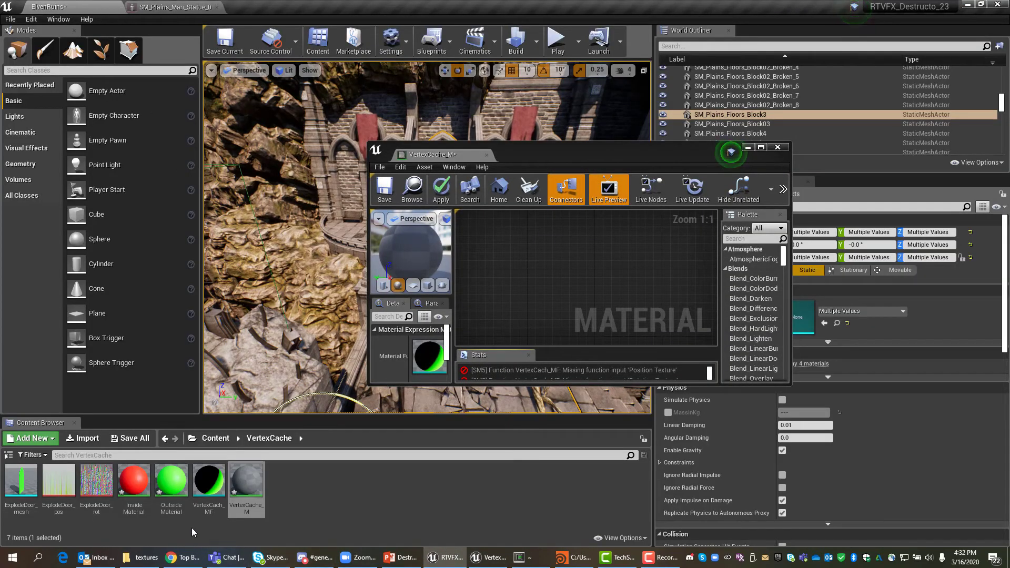
{"action": "left_click_drag", "start_coordinate": [53, 486], "coordinate": [532, 258]}
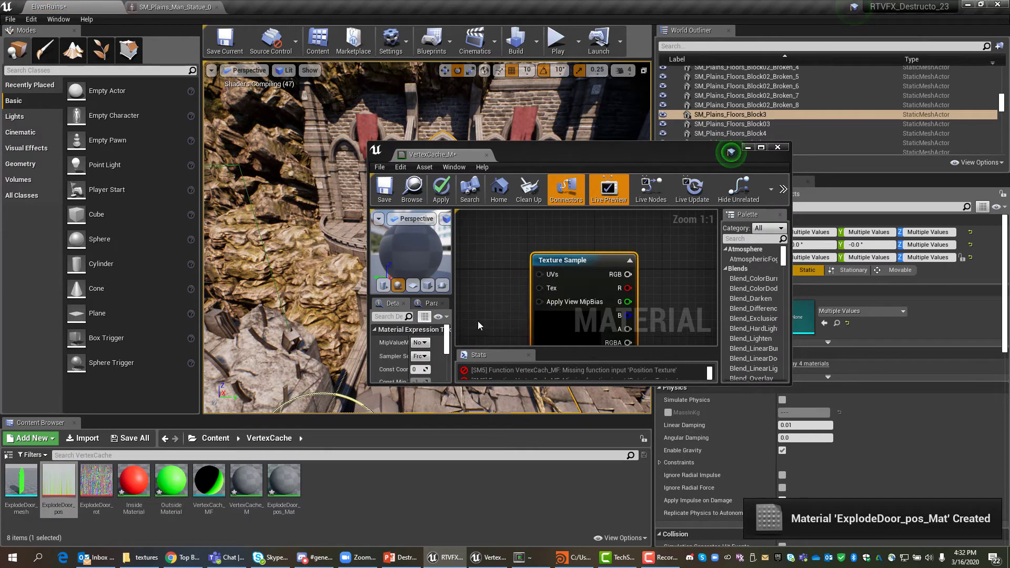
{"action": "scroll", "coordinate": [680, 289], "scroll_direction": "down", "scroll_amount": 5}
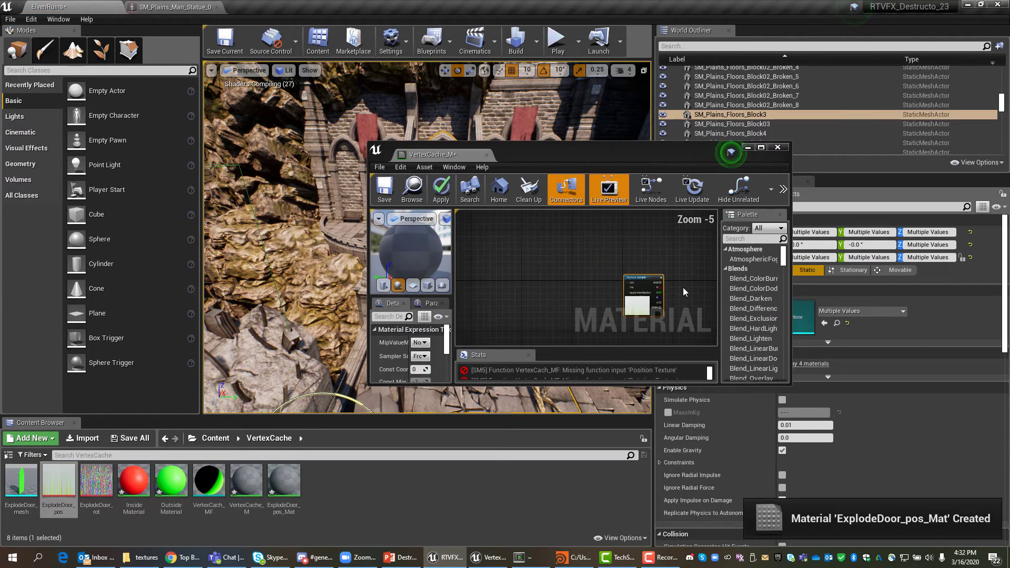
{"action": "right_click_drag", "start_coordinate": [681, 287], "coordinate": [594, 249]}
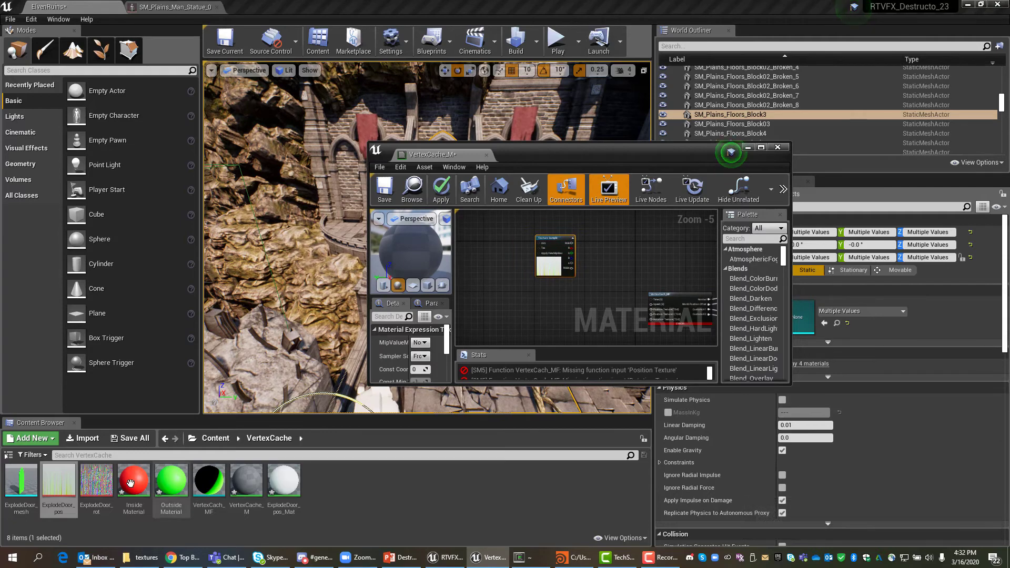
{"action": "left_click_drag", "start_coordinate": [97, 481], "coordinate": [546, 302]}
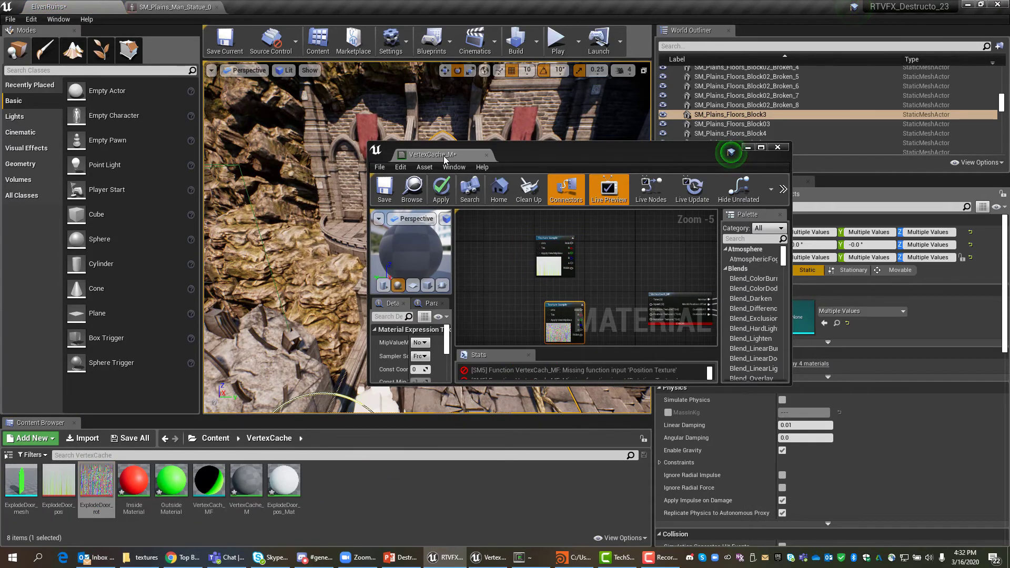
Dock the material editor back in the main window and arrange the two texture samples before the VertexCach_MF node
{"action": "left_click_drag", "start_coordinate": [426, 154], "coordinate": [286, 6]}
{"action": "scroll", "coordinate": [456, 319], "scroll_direction": "up", "scroll_amount": 5}
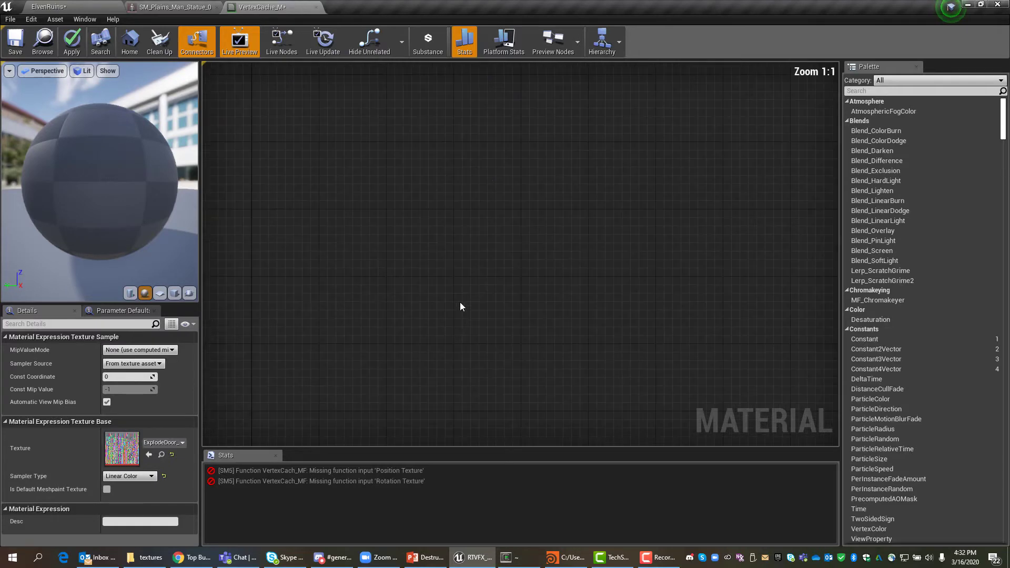
{"action": "right_click_drag", "start_coordinate": [469, 238], "coordinate": [571, 376]}
{"action": "left_click_drag", "start_coordinate": [359, 339], "coordinate": [440, 338]}
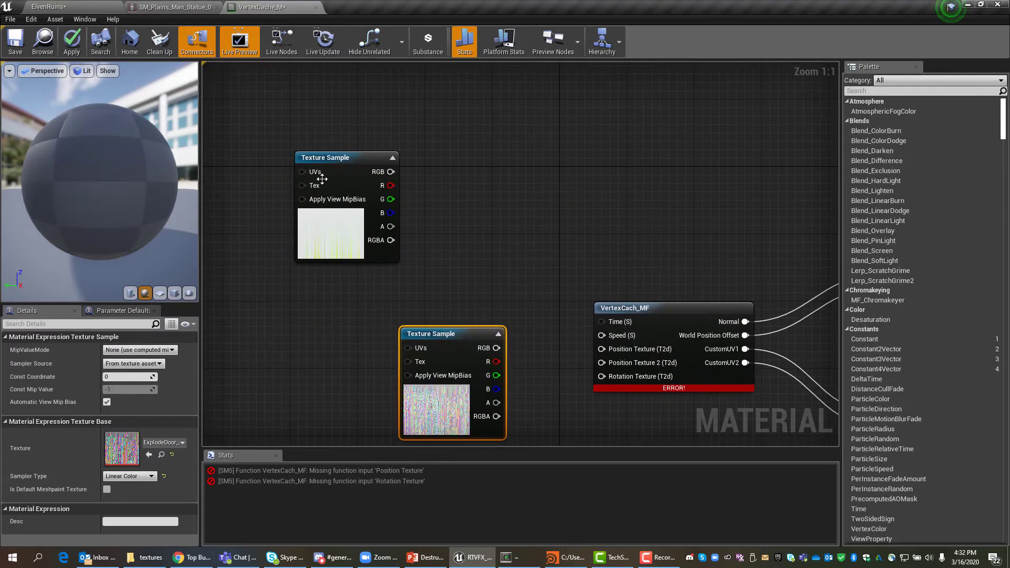
{"action": "left_click_drag", "start_coordinate": [327, 153], "coordinate": [424, 194]}
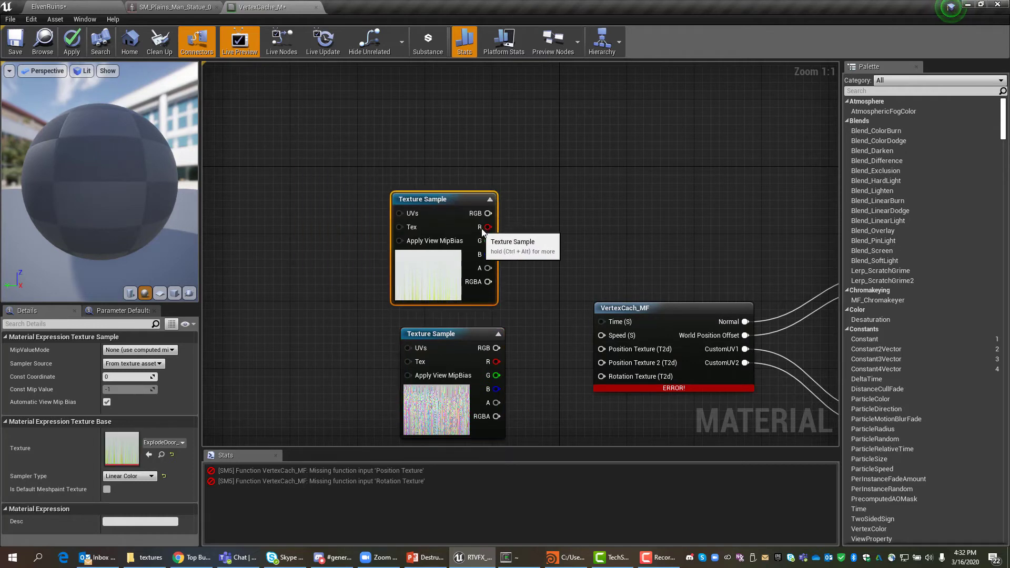
Try linking the position sample's RGB to Position Texture, then convert both texture samples to texture objects
{"action": "left_click_drag", "start_coordinate": [488, 214], "coordinate": [602, 348]}
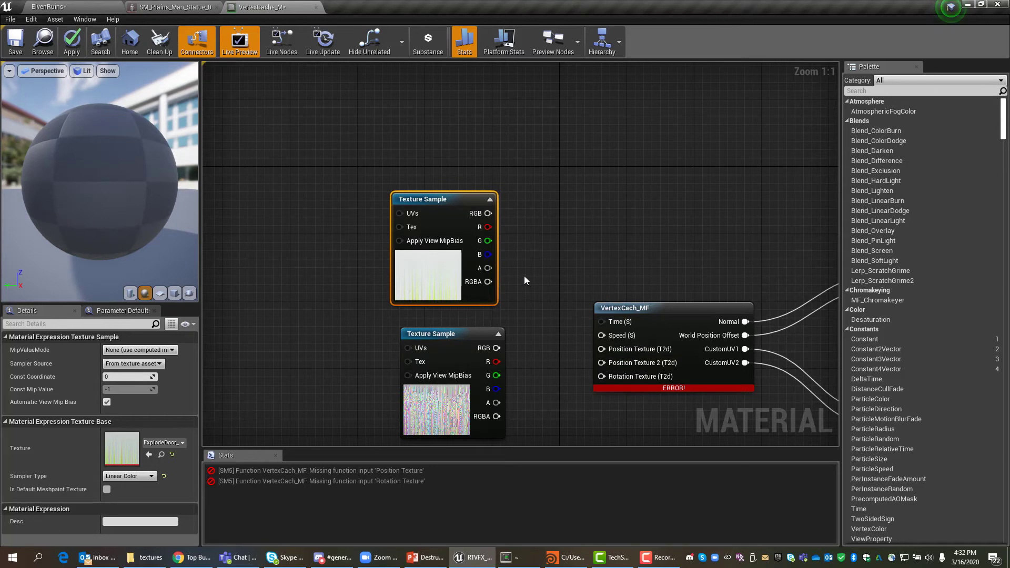
{"action": "right_click_drag", "start_coordinate": [449, 200], "coordinate": [452, 199]}
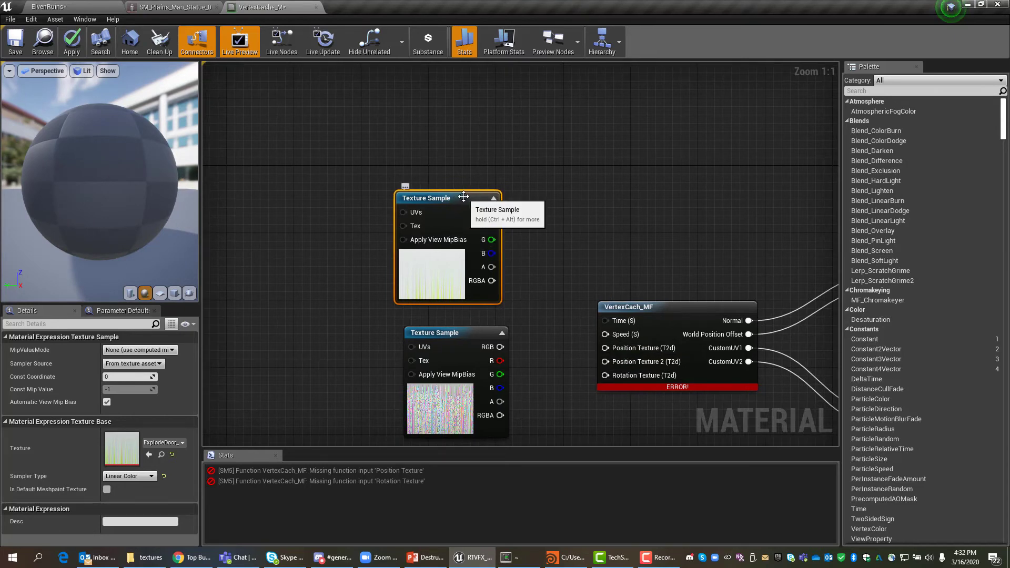
{"action": "right_click", "coordinate": [464, 196]}
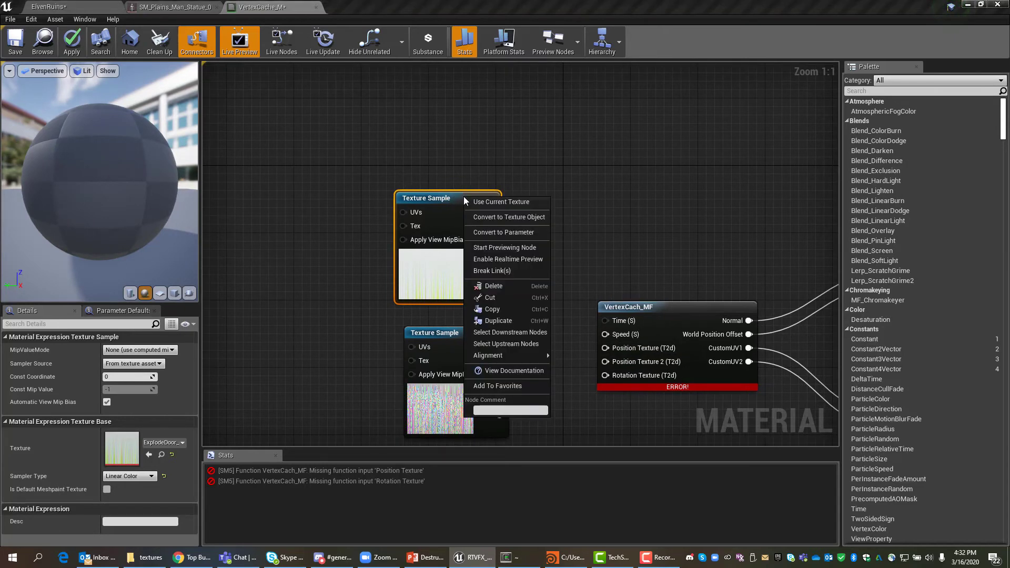
{"action": "left_click", "coordinate": [484, 220]}
{"action": "right_click", "coordinate": [463, 335]}
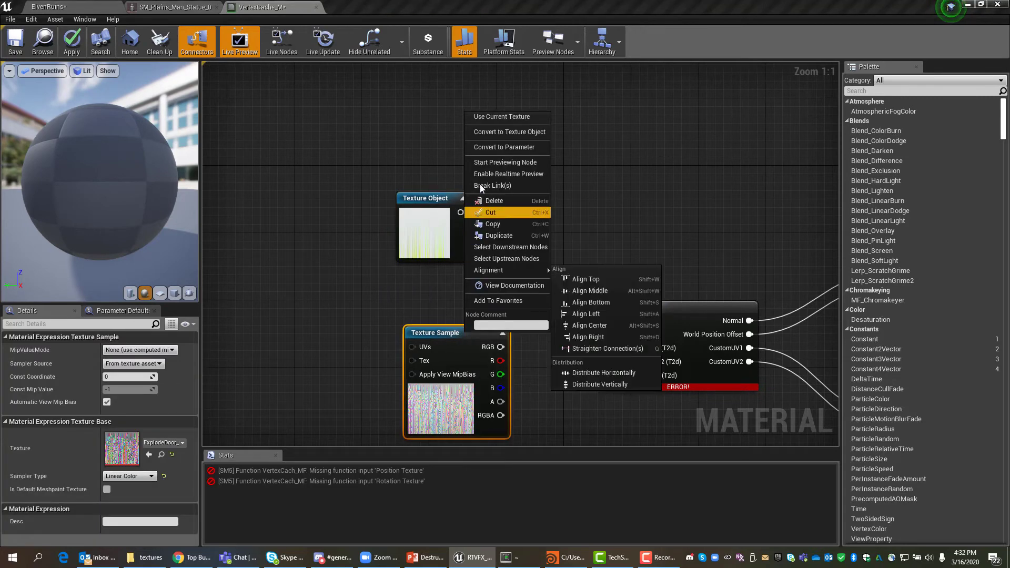
{"action": "left_click", "coordinate": [497, 133]}
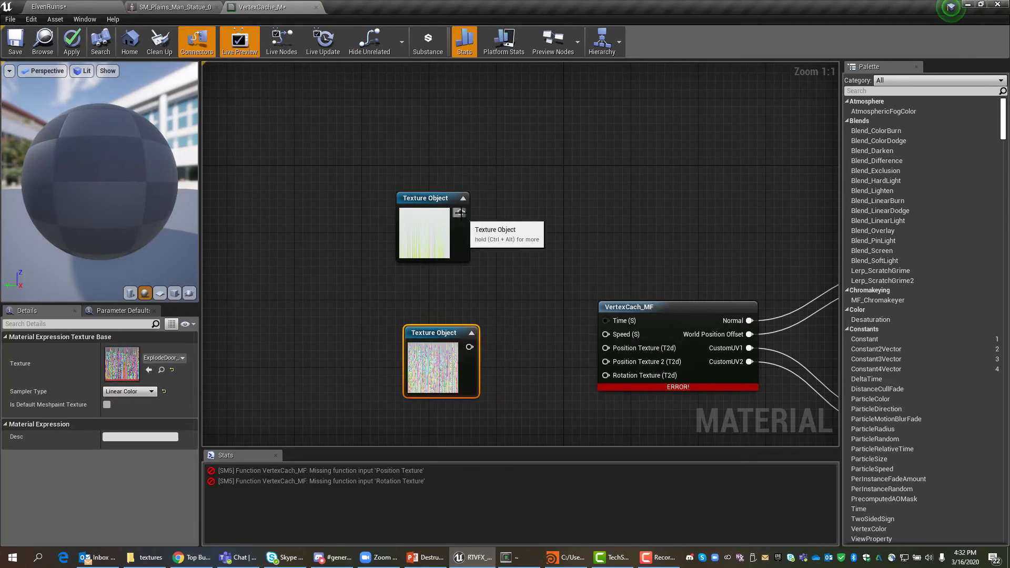
Connect the position and rotation texture objects to Position Texture and Rotation Texture, and align the position object above the rotation one
{"action": "left_click_drag", "start_coordinate": [459, 211], "coordinate": [608, 348]}
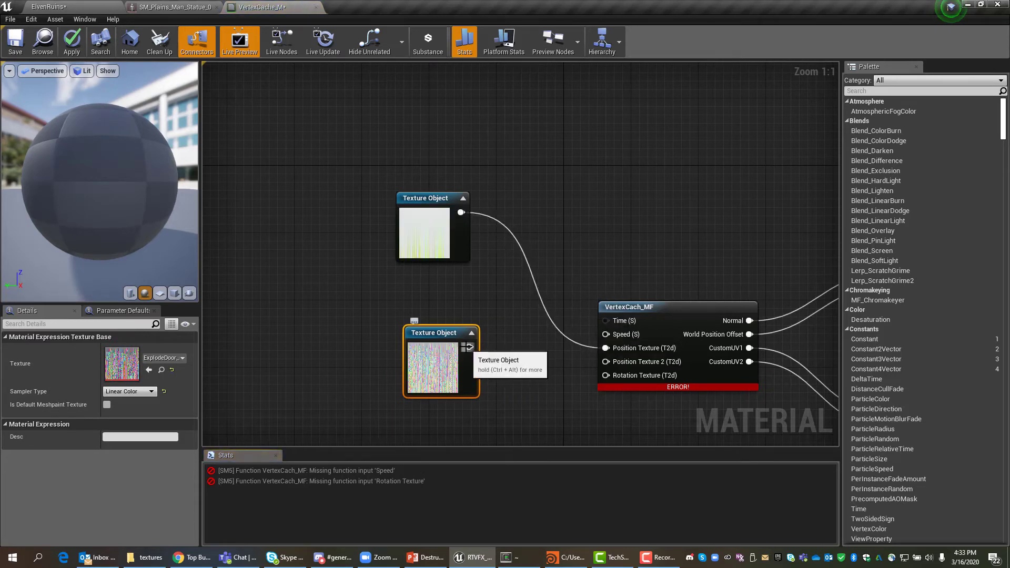
{"action": "left_click_drag", "start_coordinate": [469, 347], "coordinate": [611, 376]}
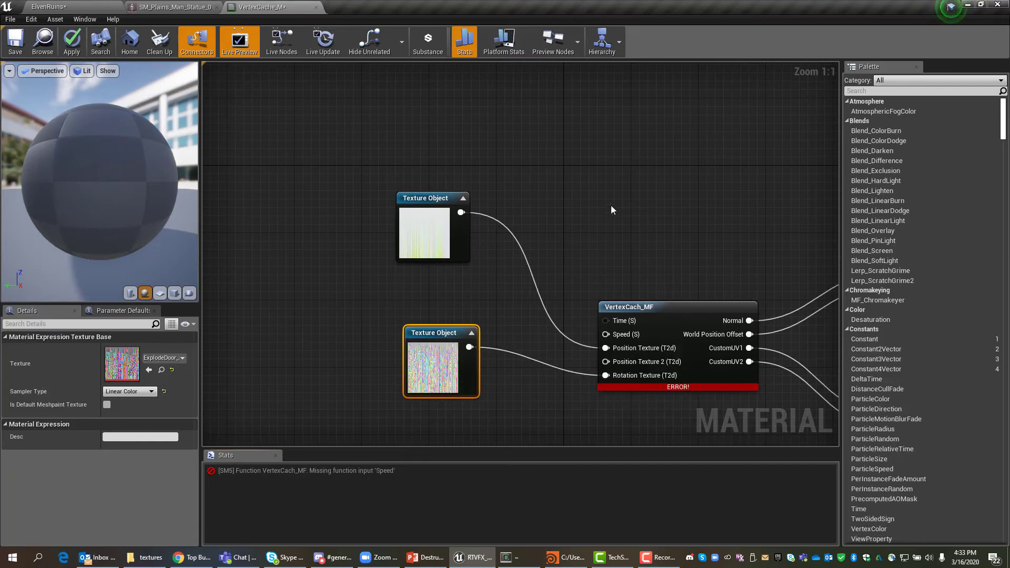
{"action": "right_click_drag", "start_coordinate": [614, 207], "coordinate": [462, 195]}
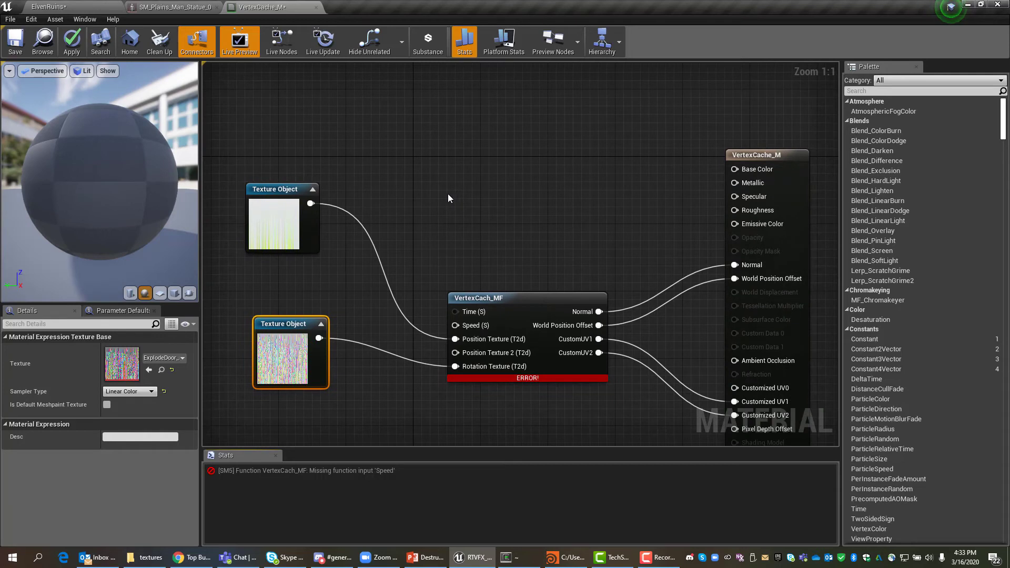
{"action": "left_click_drag", "start_coordinate": [278, 198], "coordinate": [287, 239]}
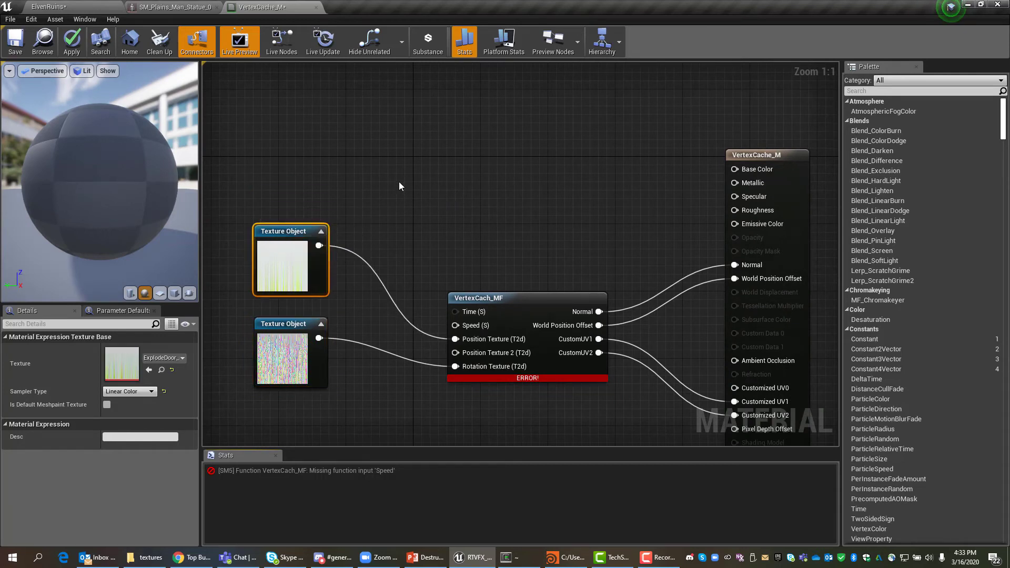
Add a scalar parameter named Speed to the graph and connect it to the Speed input of VertexCach_MF
{"action": "right_click", "coordinate": [414, 207]}
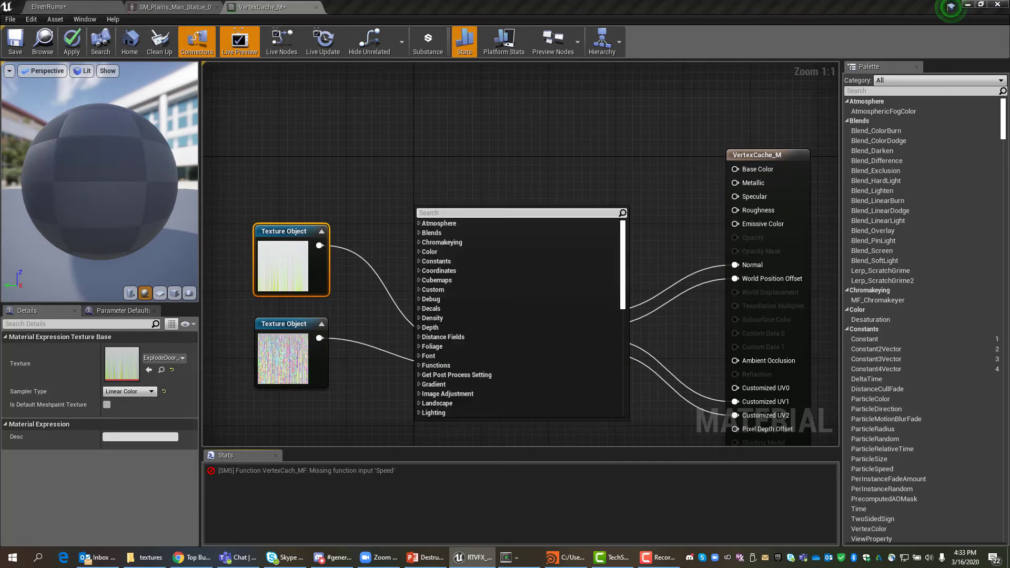
{"action": "type", "text": "sca"}
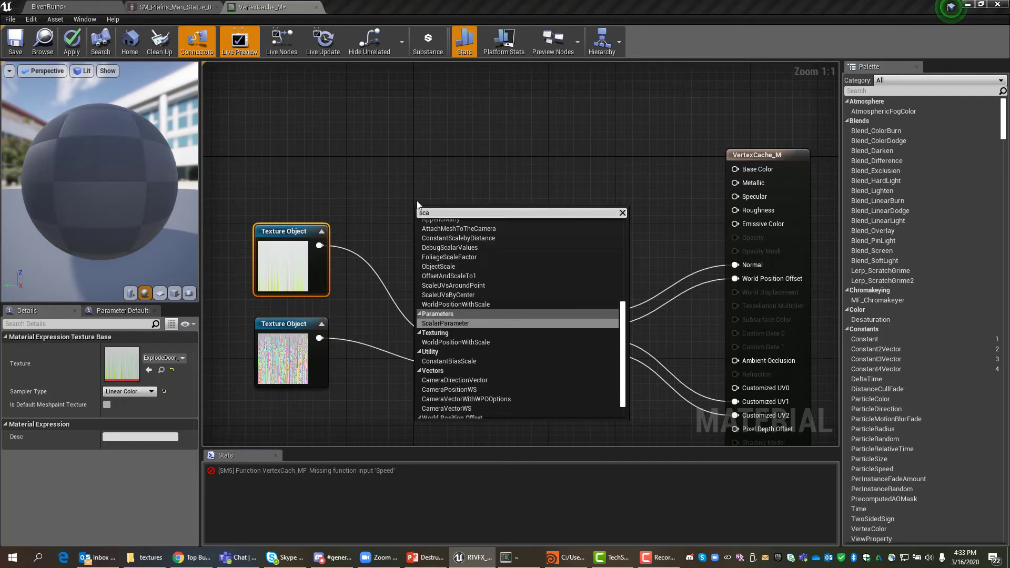
{"action": "left_click", "coordinate": [453, 322]}
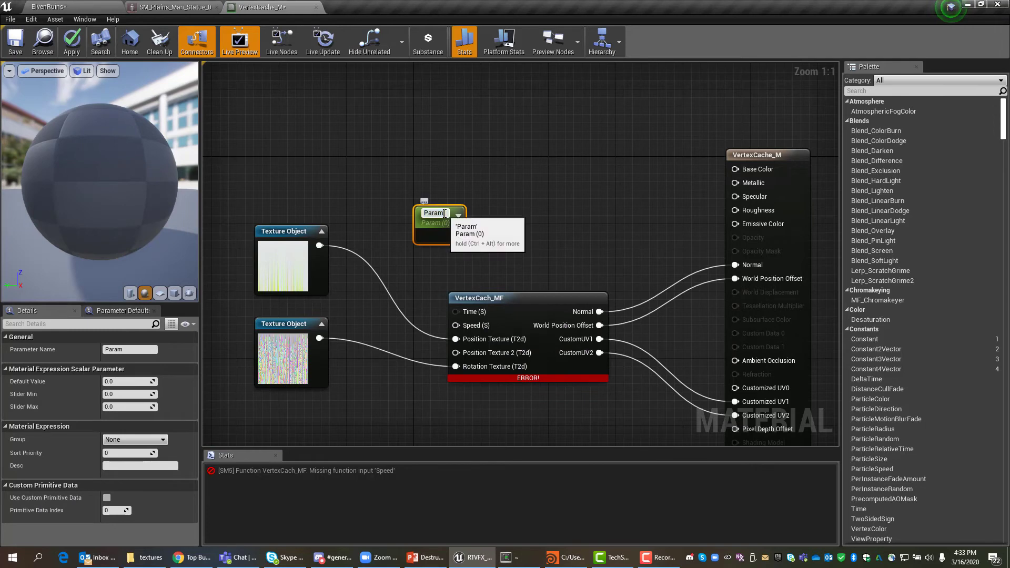
{"action": "type", "text": "S"}
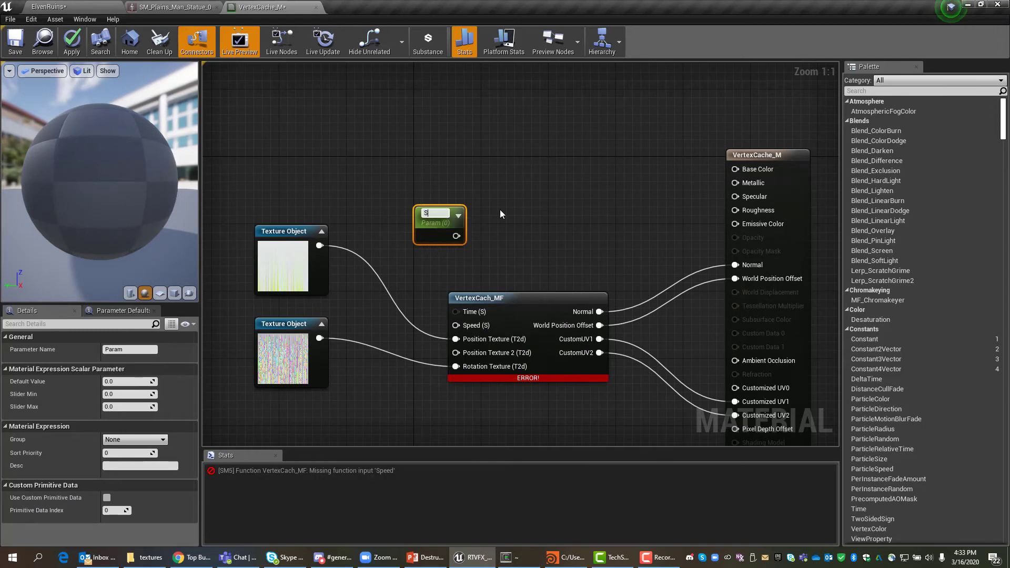
{"action": "type", "text": "peed"}
{"action": "key", "text": "Return"}
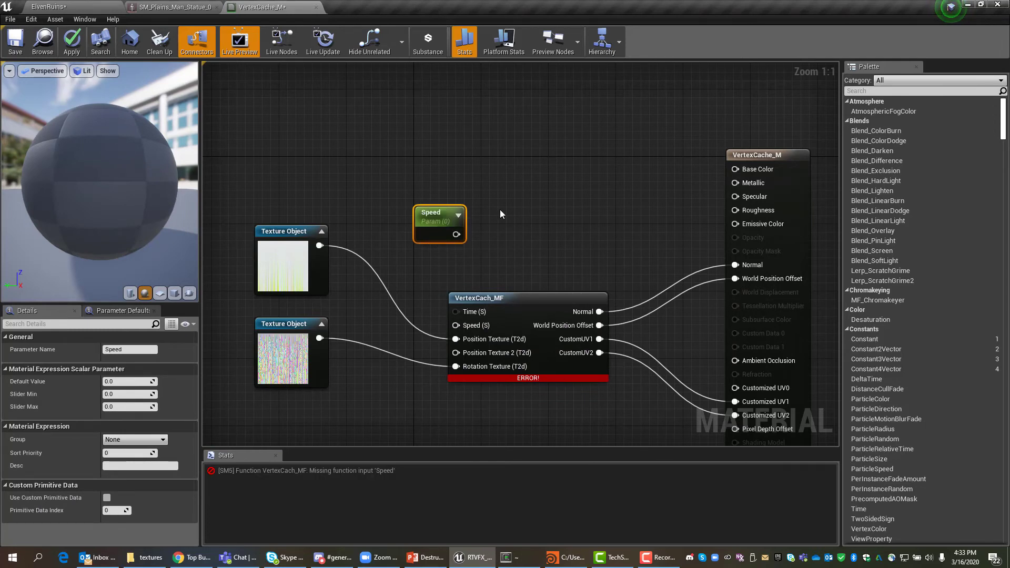
{"action": "left_click_drag", "start_coordinate": [438, 211], "coordinate": [449, 311]}
{"action": "left_click_drag", "start_coordinate": [459, 324], "coordinate": [459, 324]}
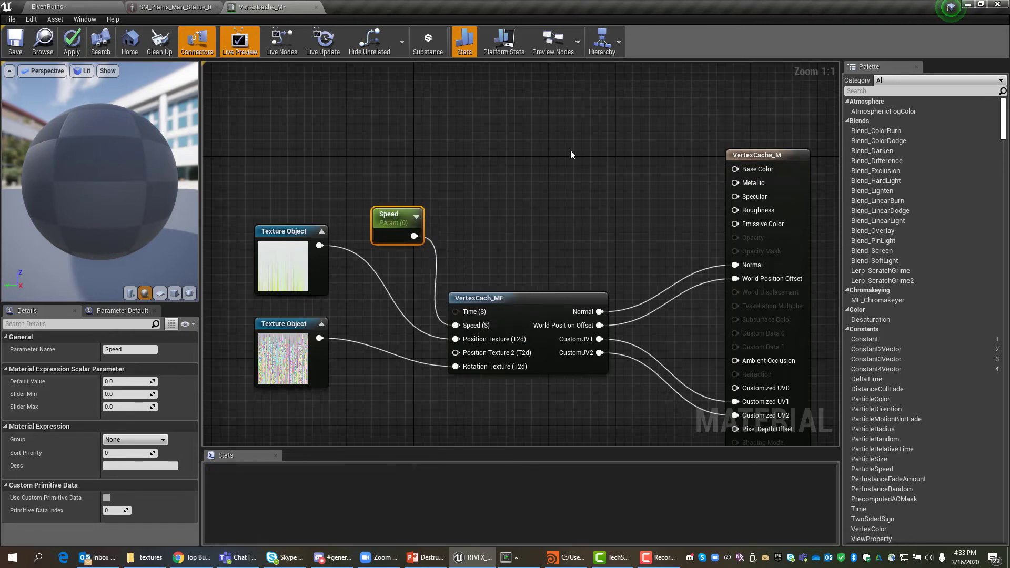
Add a TextureSampleParameter2D node named BaseColor in the empty graph area above the VertexCach_MF node
{"action": "right_click", "coordinate": [539, 124]}
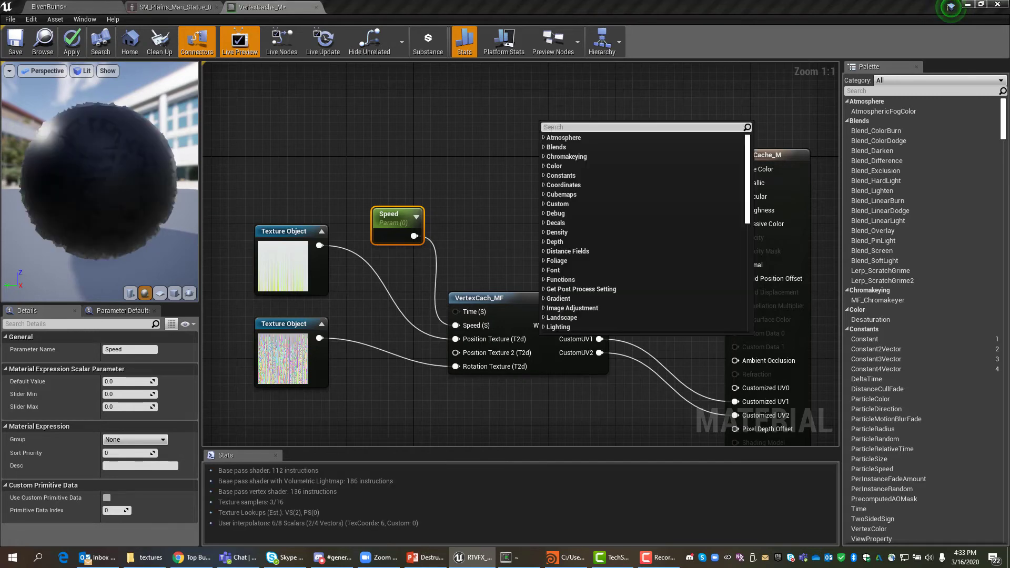
{"action": "type", "text": "param"}
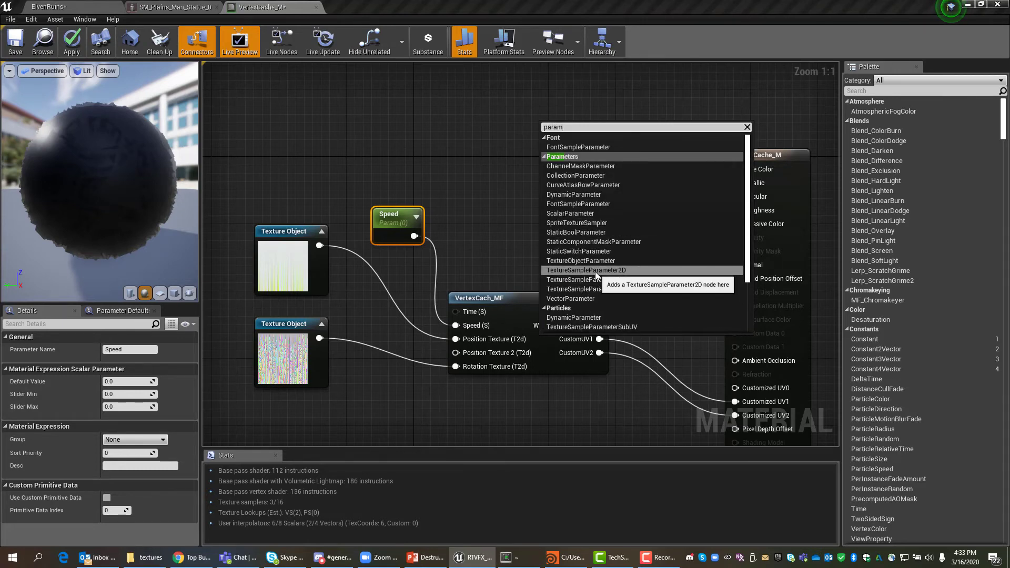
{"action": "left_click", "coordinate": [595, 271]}
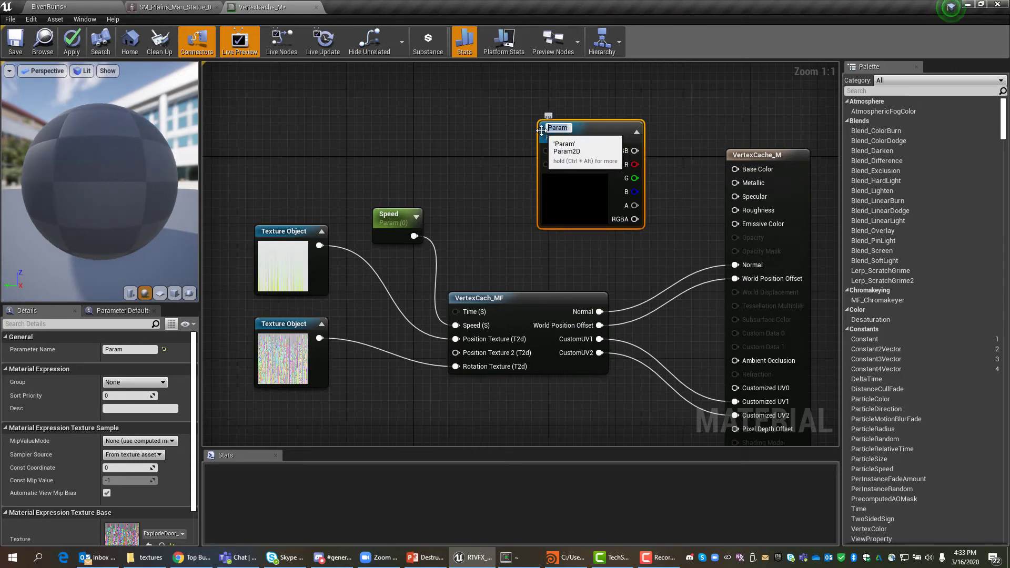
{"action": "type", "text": "BaseColopr"}
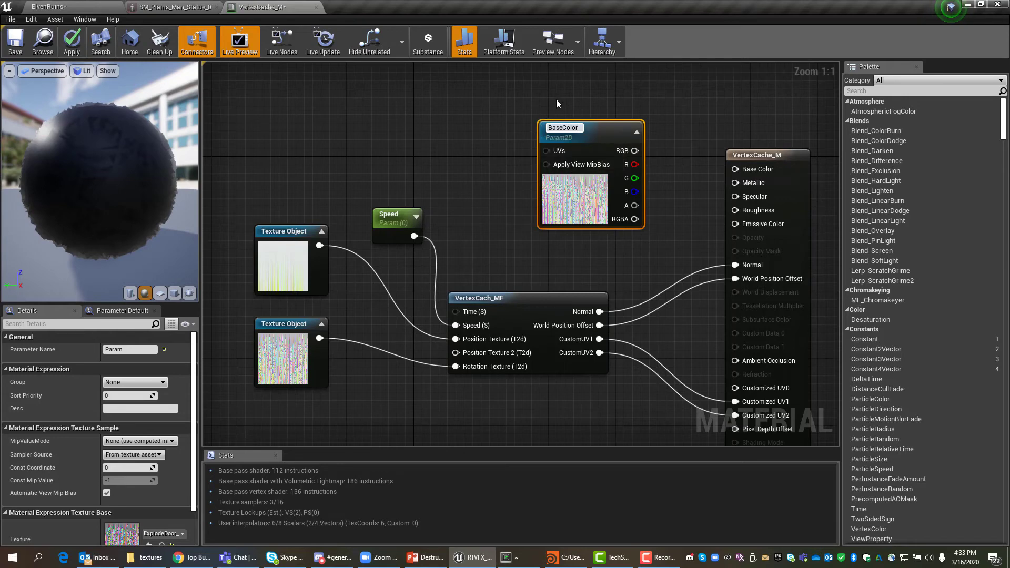
{"action": "key", "text": "BackSpace"}
{"action": "type", "text": "r"}
{"action": "key", "text": "Return"}
Connect the BaseColor sample's RGB output to the material's Base Color, place the node beside the material node, and save the material
{"action": "left_click_drag", "start_coordinate": [577, 138], "coordinate": [735, 170]}
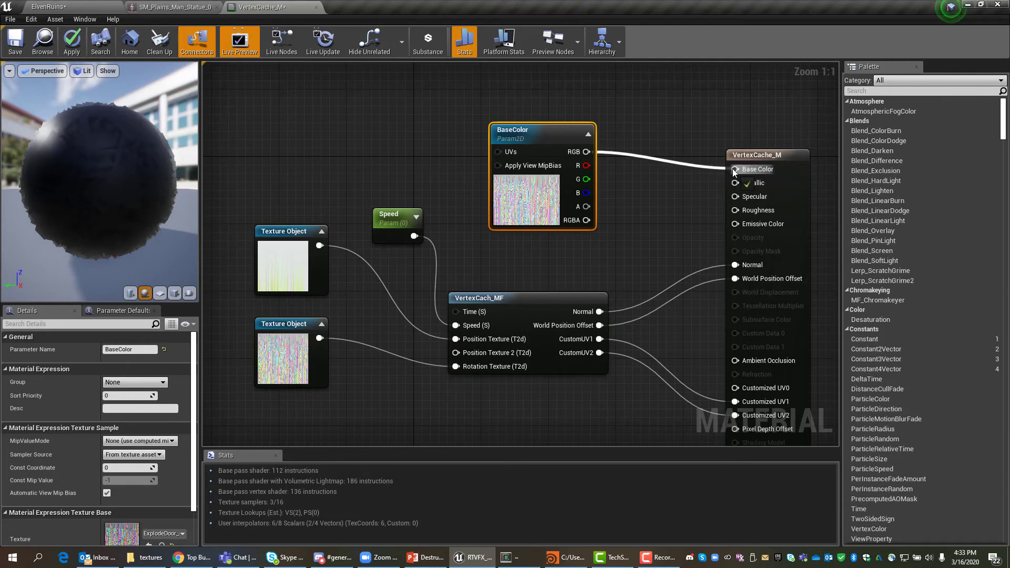
{"action": "left_click_drag", "start_coordinate": [543, 135], "coordinate": [601, 141]}
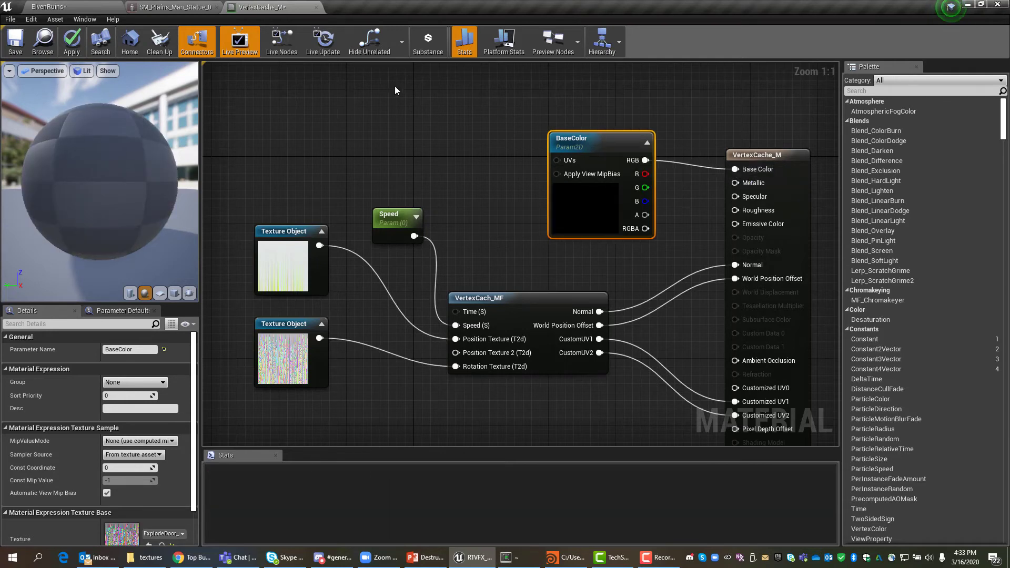
{"action": "left_click", "coordinate": [14, 50]}
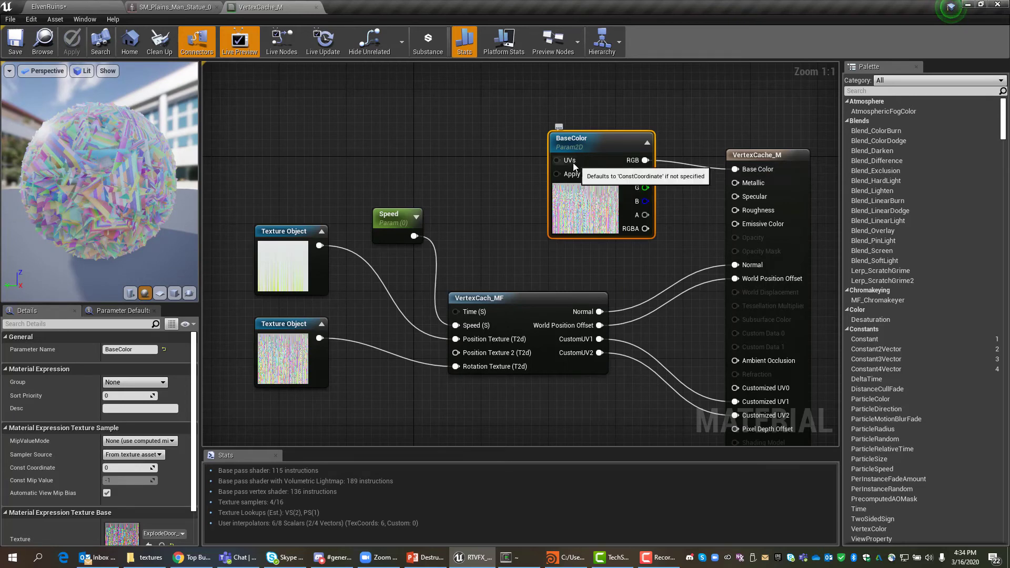
Return to the ElvenRuins level and create a material instance of VertexCache_M named ExplodeDoor_Exterior_MI
{"action": "left_click", "coordinate": [94, 11]}
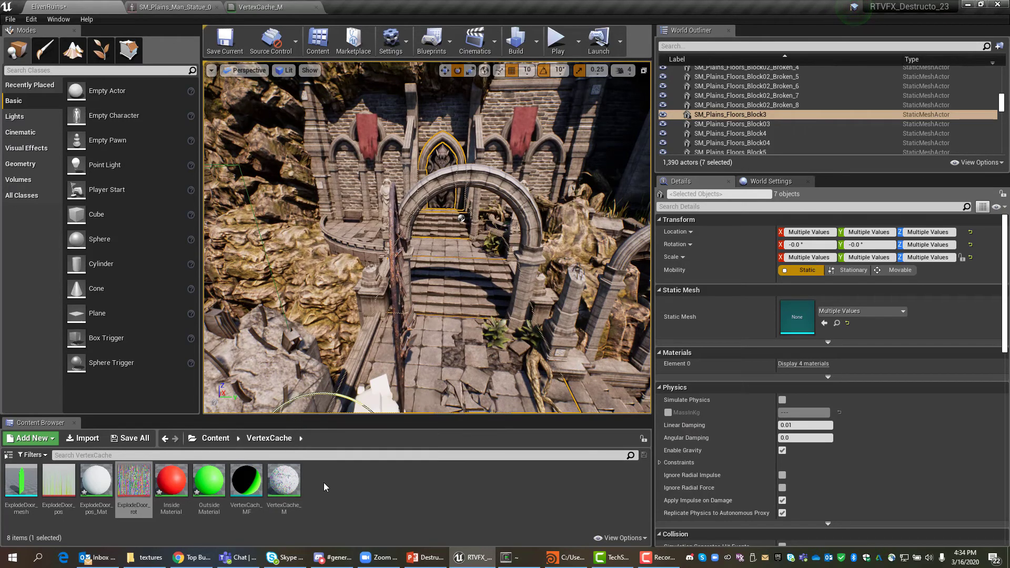
{"action": "right_click", "coordinate": [287, 479]}
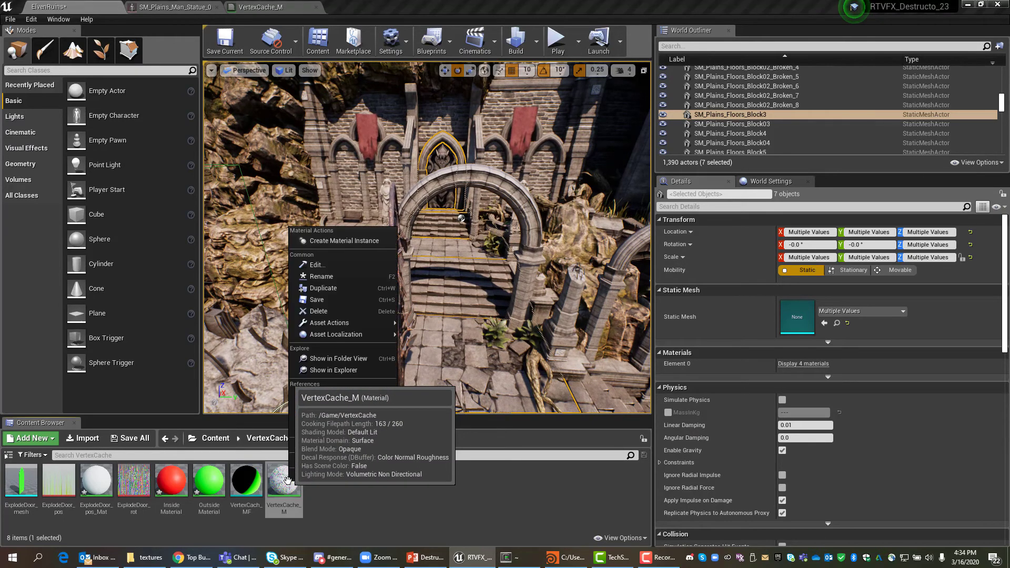
{"action": "left_click", "coordinate": [336, 242]}
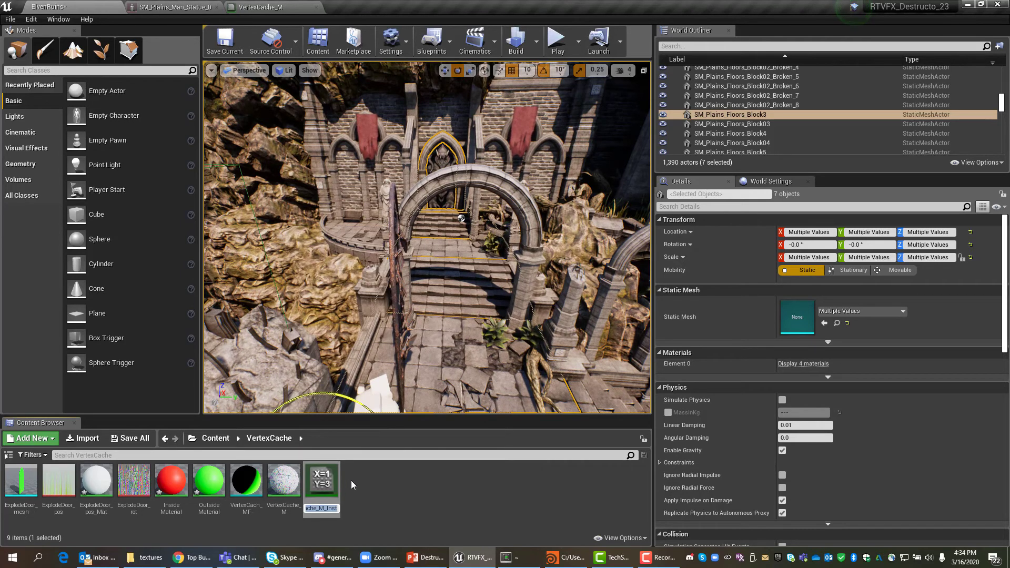
{"action": "type", "text": "Explo"}
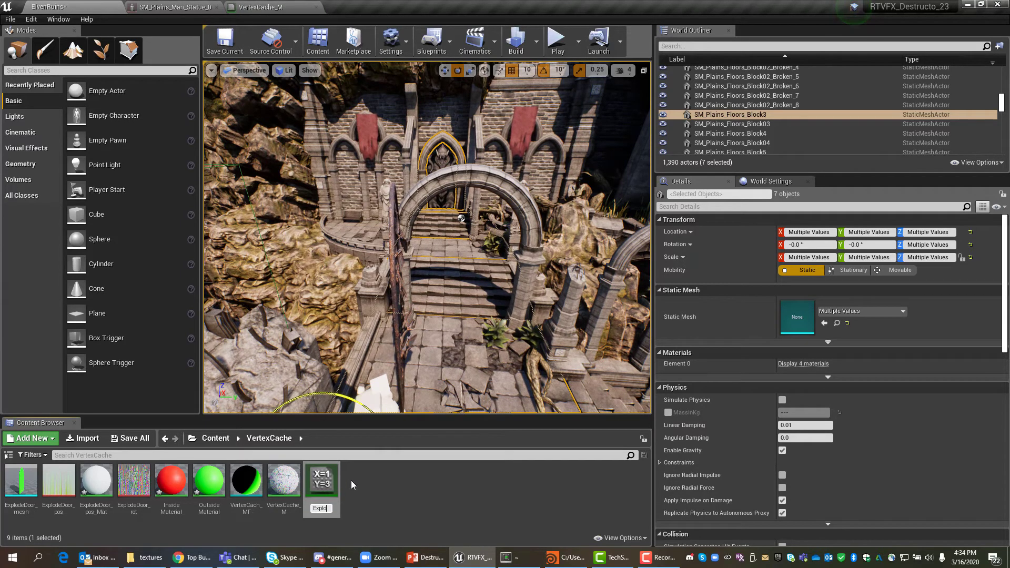
{"action": "type", "text": "deDoor"}
{"action": "type", "text": "_"}
{"action": "type", "text": "Exterior"}
{"action": "type", "text": "_M"}
{"action": "type", "text": "I"}
{"action": "key", "text": "Return"}
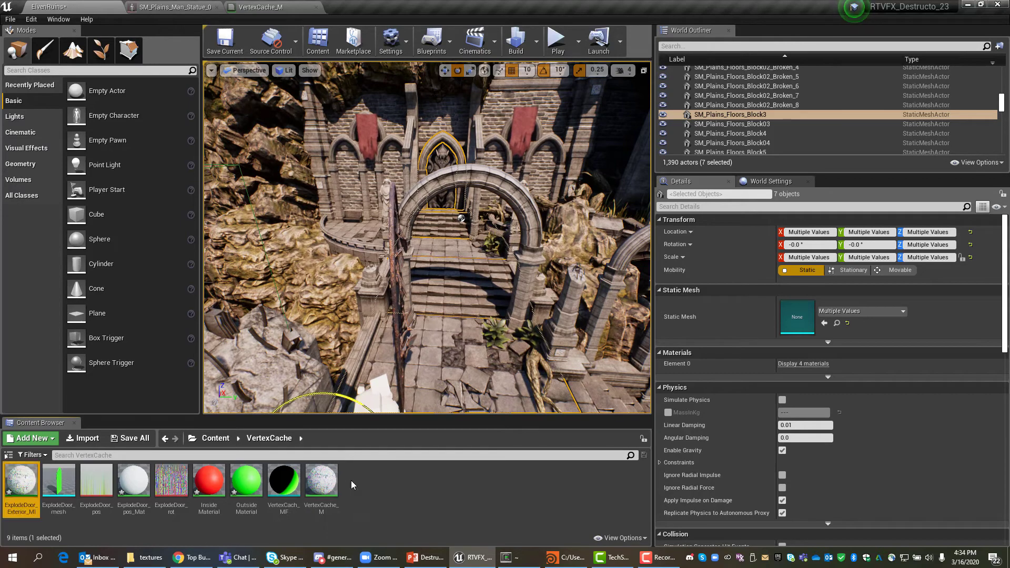
Open the ExplodeDoor_Exterior_MI instance and override its BaseColor texture with T_Plains_Ruins_DemonDoor_D
{"action": "double_click", "coordinate": [22, 480]}
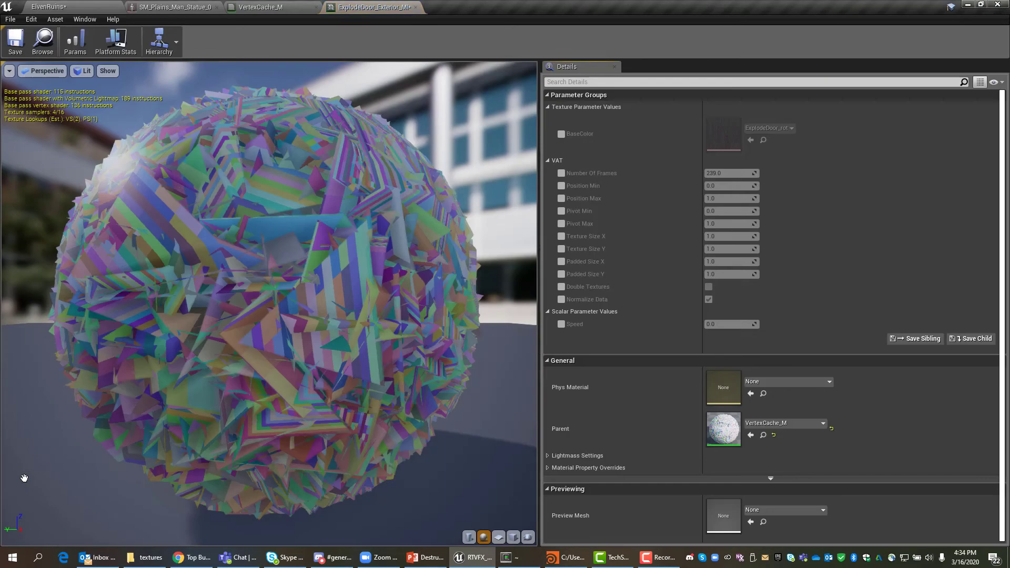
{"action": "left_click", "coordinate": [562, 133]}
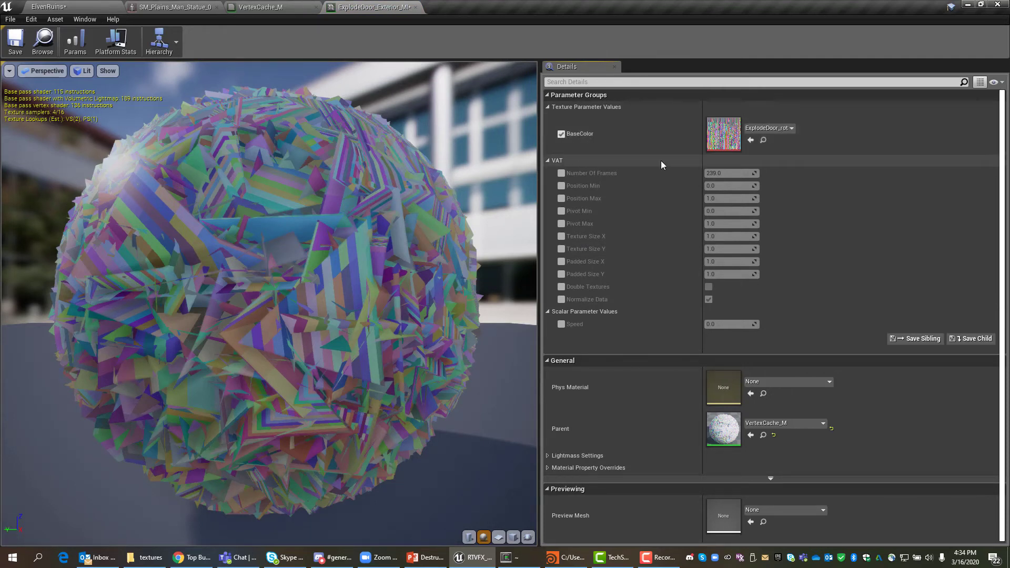
{"action": "left_click", "coordinate": [778, 128]}
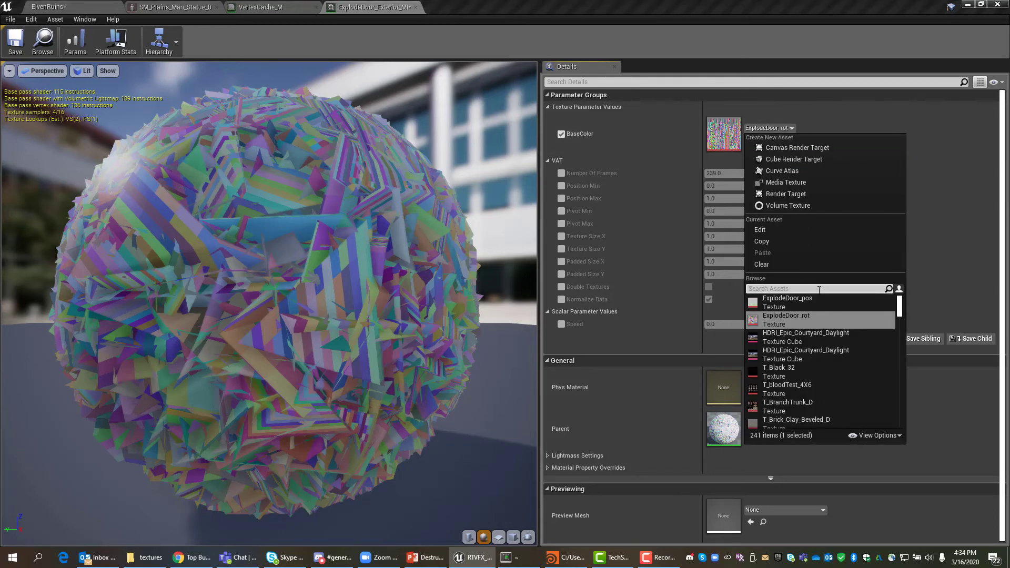
{"action": "type", "text": "demo"}
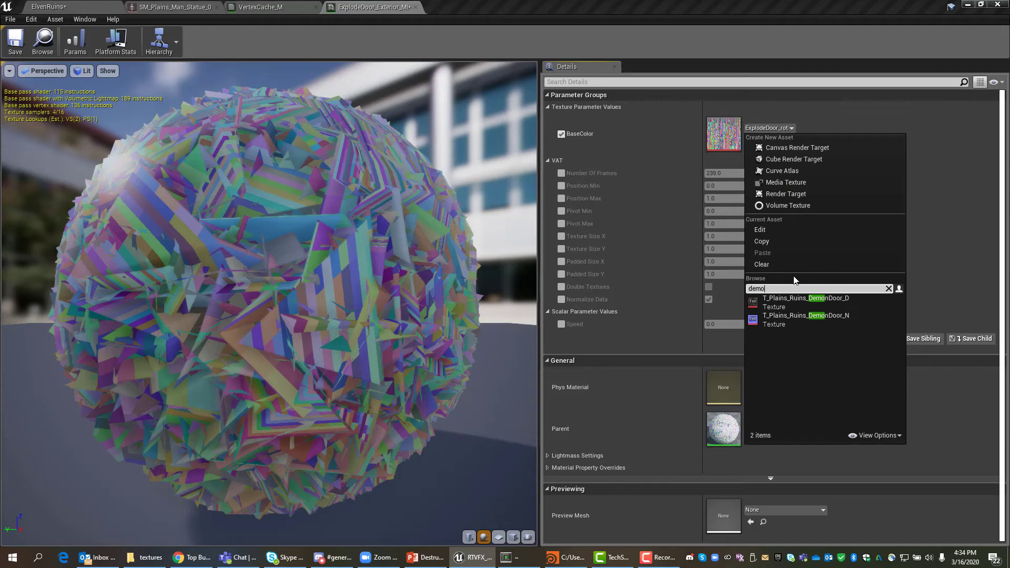
{"action": "left_click", "coordinate": [826, 298]}
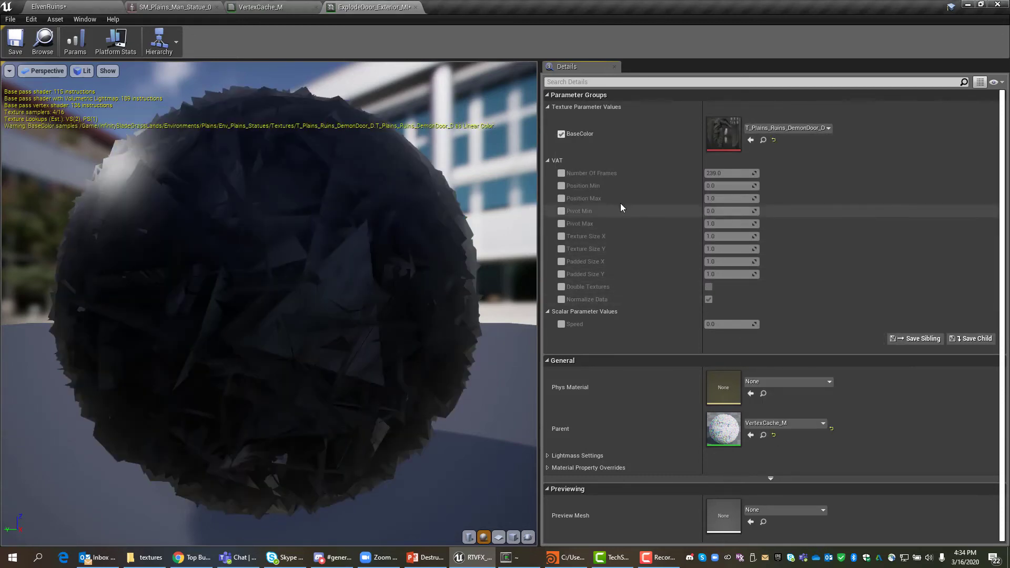
Enable the instance overrides for Number Of Frames, Position Min, Position Max, Pivot Min, Pivot Max and Speed
{"action": "left_click", "coordinate": [562, 173]}
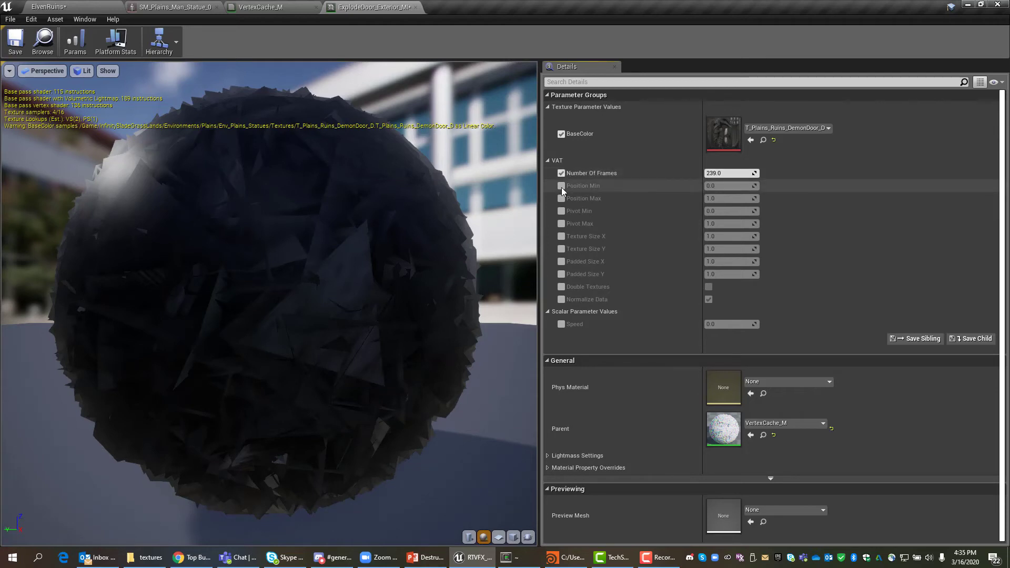
{"action": "left_click", "coordinate": [560, 187]}
{"action": "left_click", "coordinate": [561, 197]}
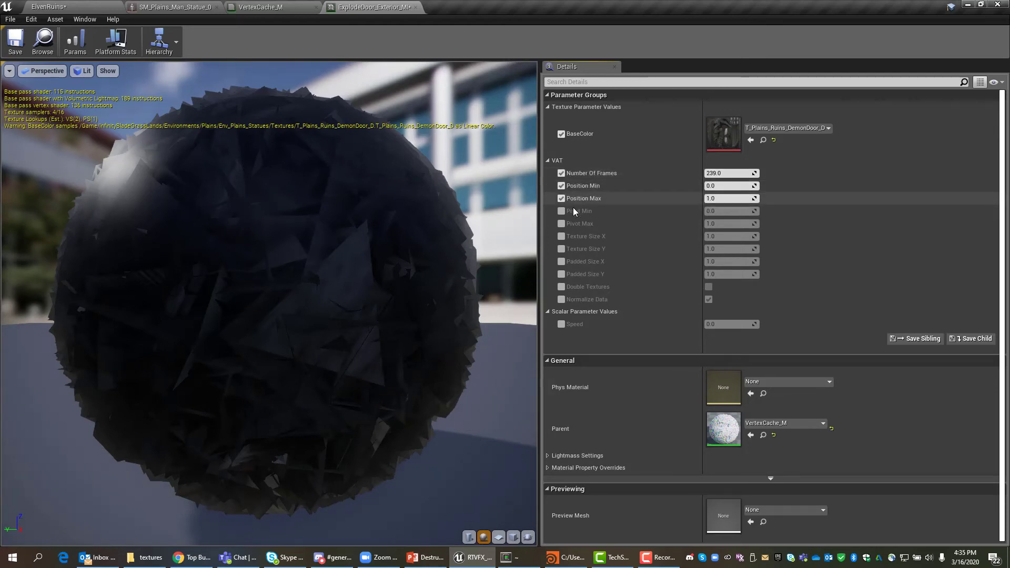
{"action": "left_click", "coordinate": [561, 211]}
{"action": "left_click", "coordinate": [561, 223]}
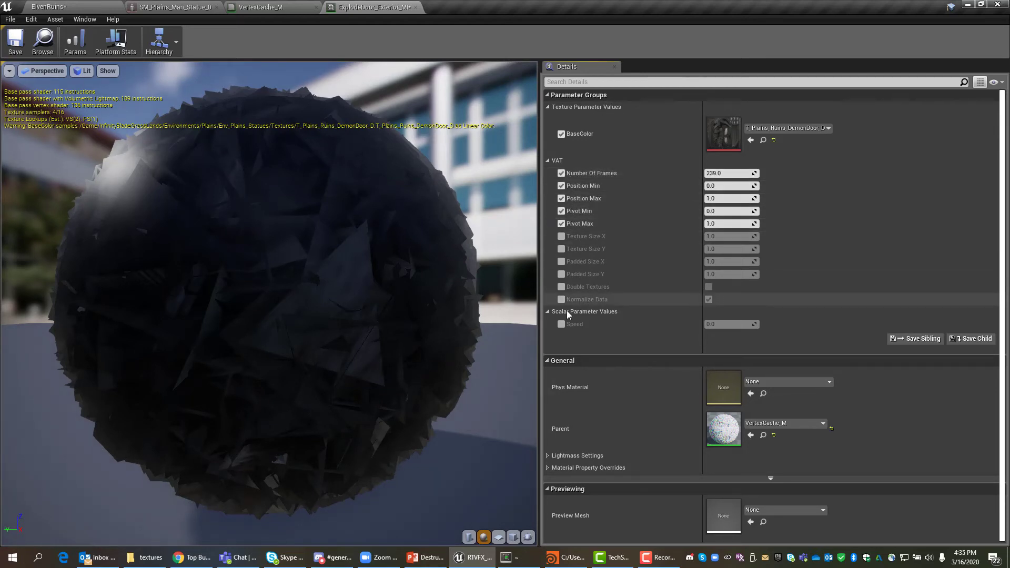
{"action": "left_click", "coordinate": [561, 323]}
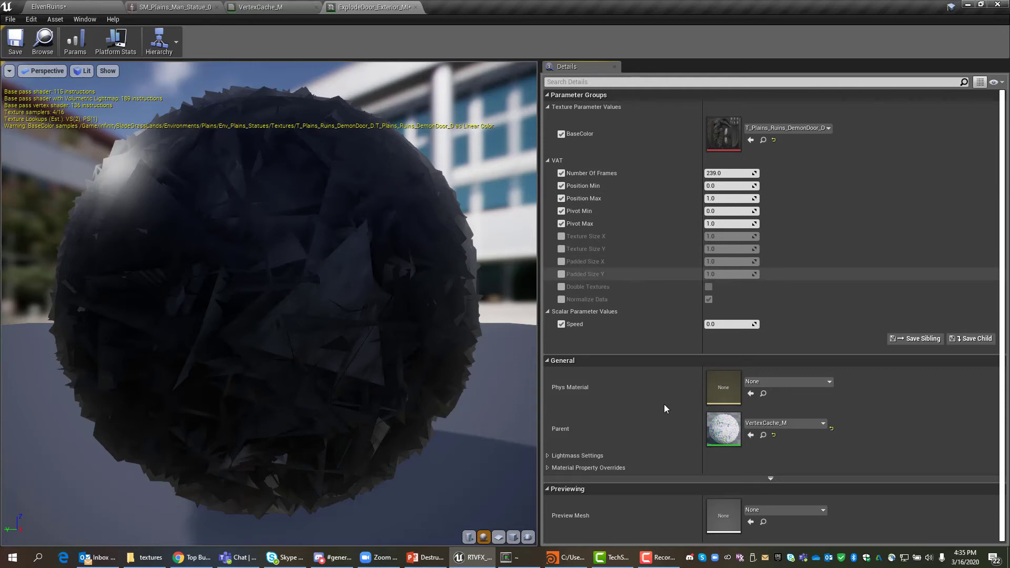
Switch to Houdini and copy the Speed value from the realtime material data of the vertex_animation_textures1 node
{"action": "left_click", "coordinate": [574, 561]}
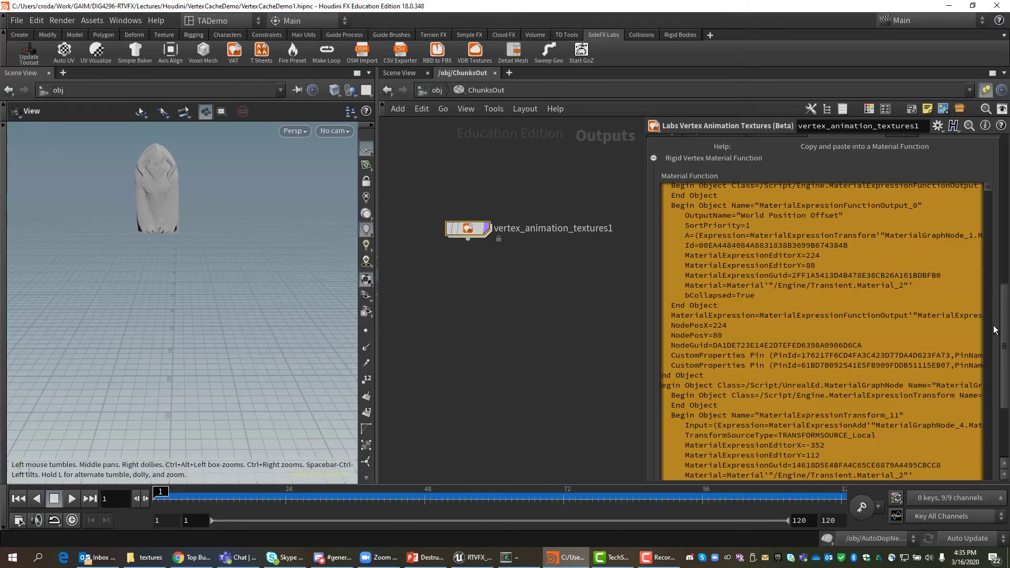
{"action": "left_click_drag", "start_coordinate": [1007, 332], "coordinate": [1000, 174]}
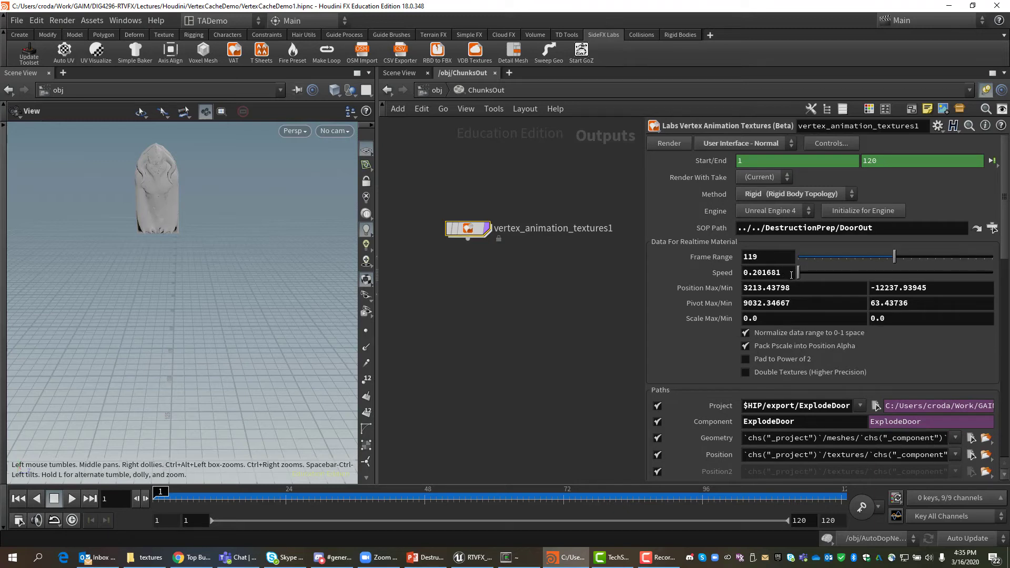
{"action": "left_click_drag", "start_coordinate": [772, 273], "coordinate": [745, 272]}
{"action": "key", "text": "ctrl+c"}
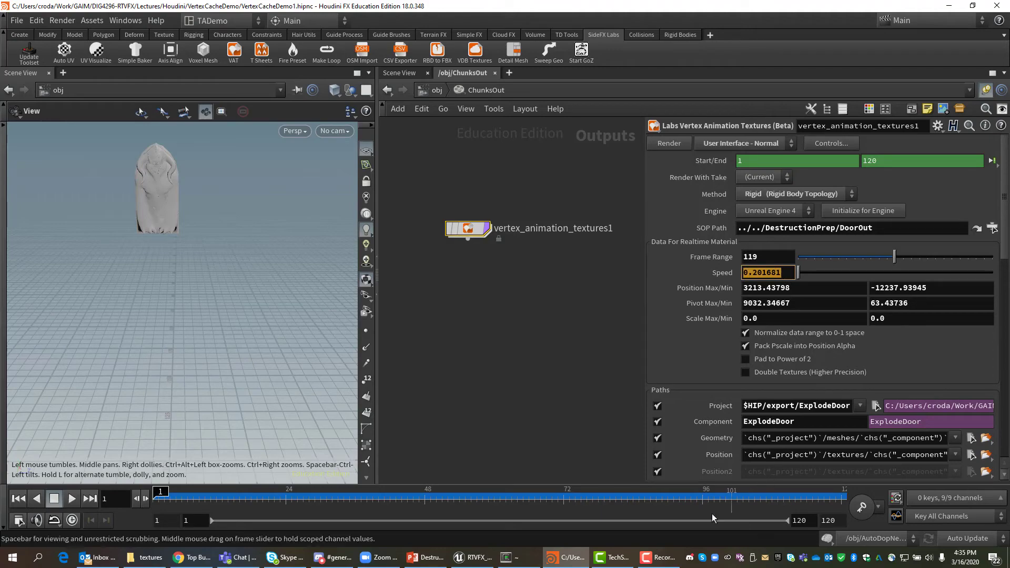
Switch back to Unreal Engine and set the instance's Speed to 0.201681 and Number Of Frames to 119
{"action": "left_click", "coordinate": [476, 557]}
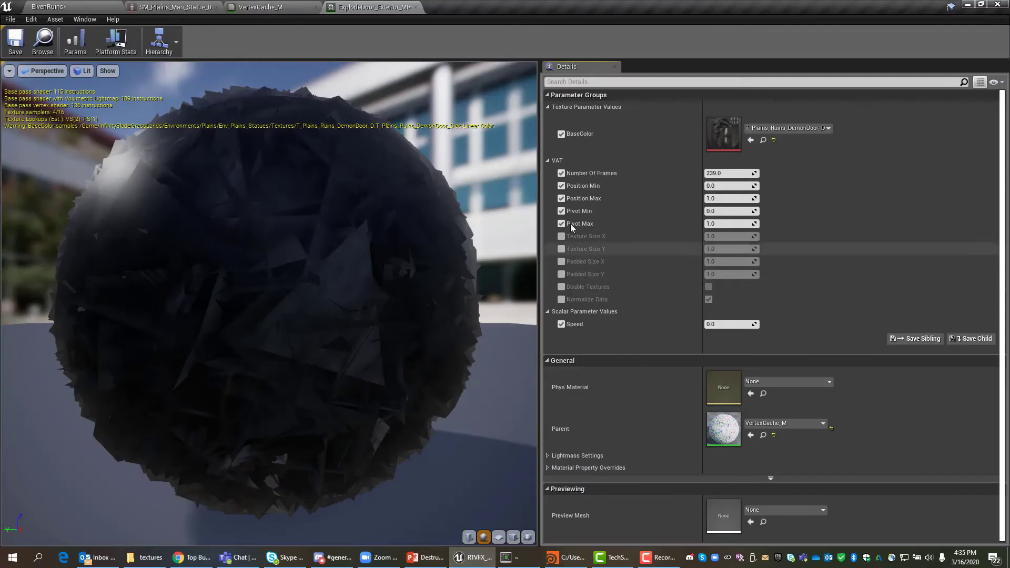
{"action": "left_click", "coordinate": [714, 324]}
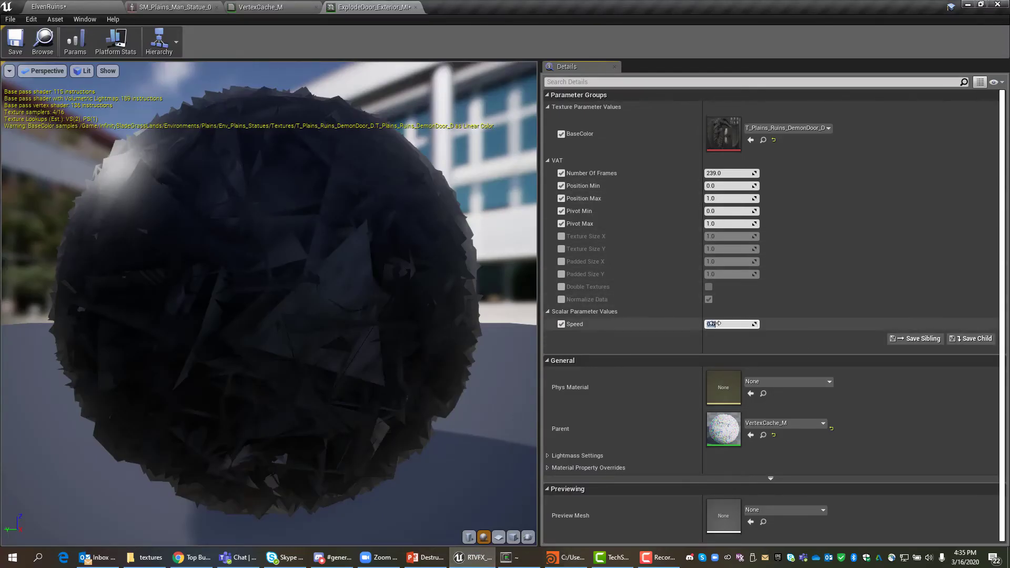
{"action": "key", "text": "ctrl+v"}
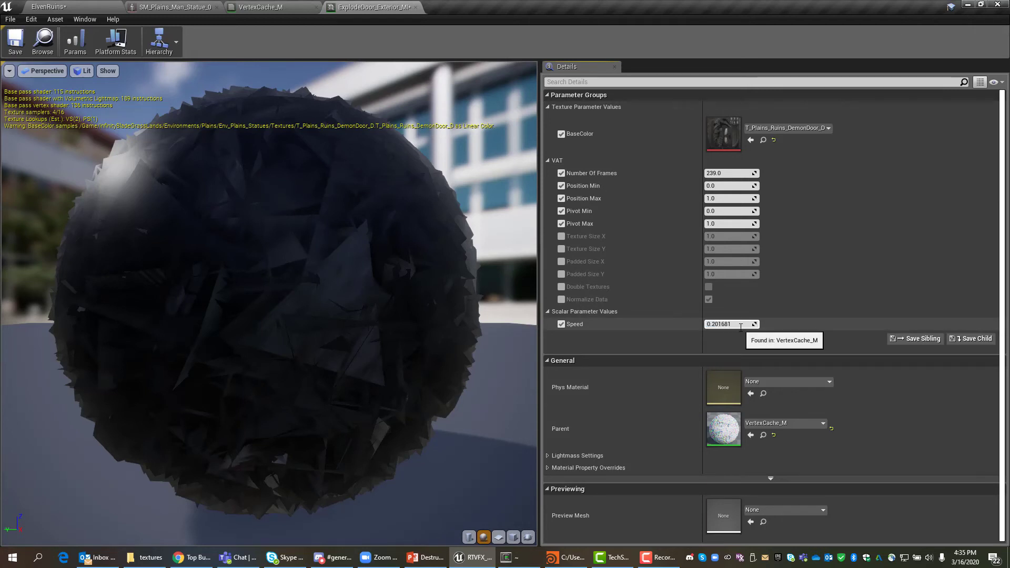
{"action": "left_click", "coordinate": [718, 174]}
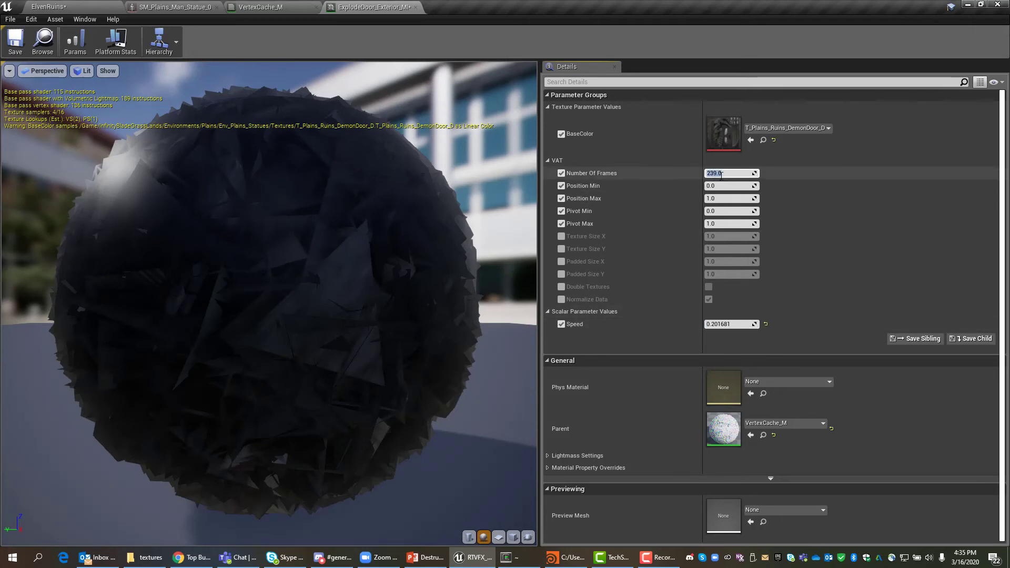
{"action": "type", "text": "119"}
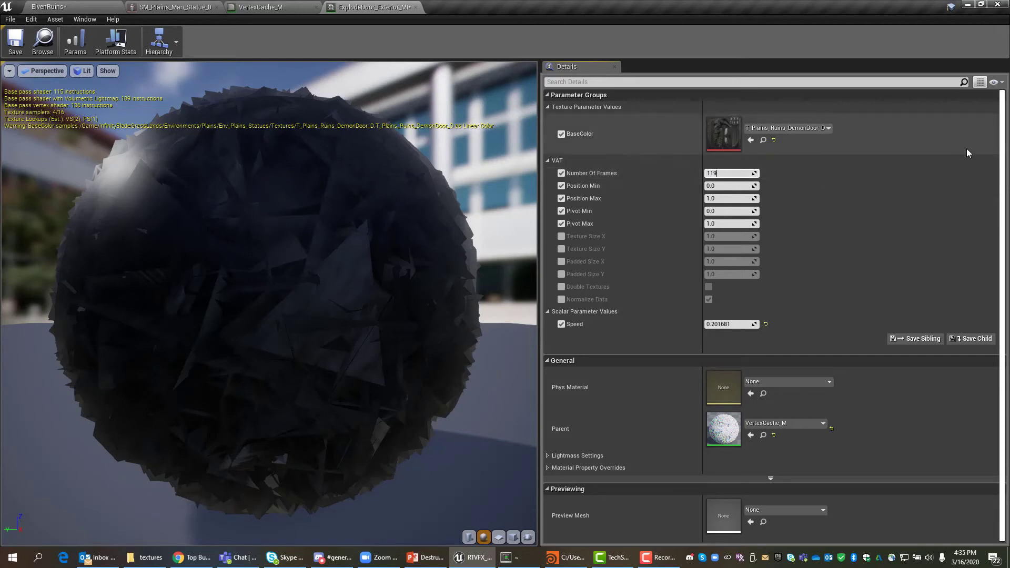
Copy the Position Max value from the vertex_animation_textures1 node in Houdini and set the Unreal instance's Position Max to 3213.43798
{"action": "key", "text": "Return"}
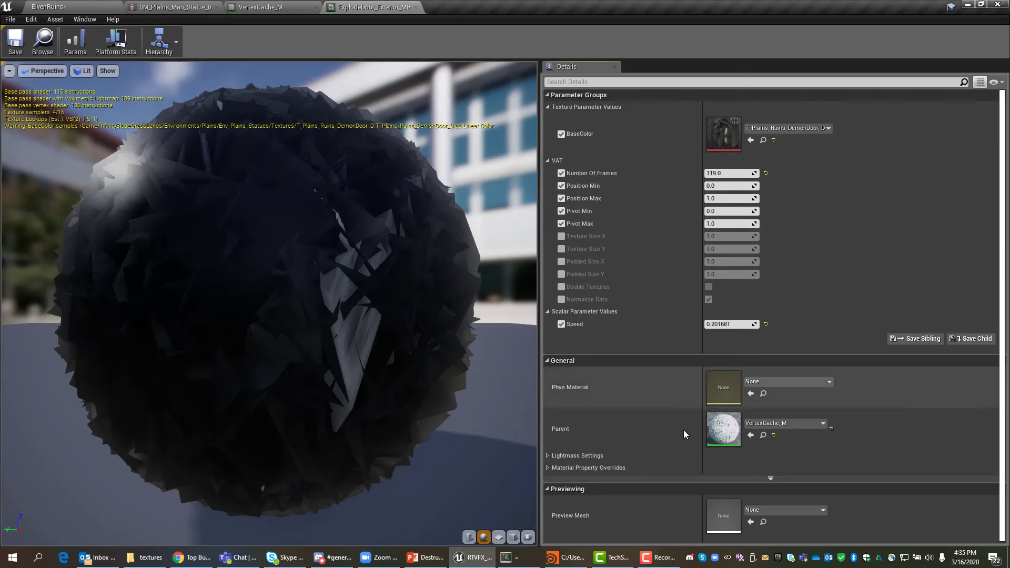
{"action": "left_click", "coordinate": [581, 556]}
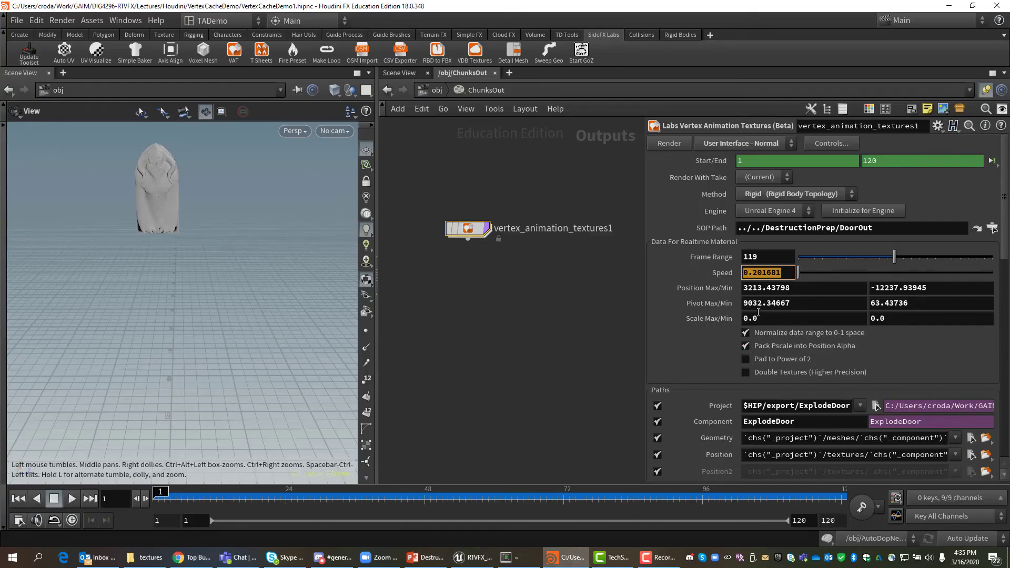
{"action": "double_click", "coordinate": [795, 288]}
{"action": "key", "text": "ctrl+c"}
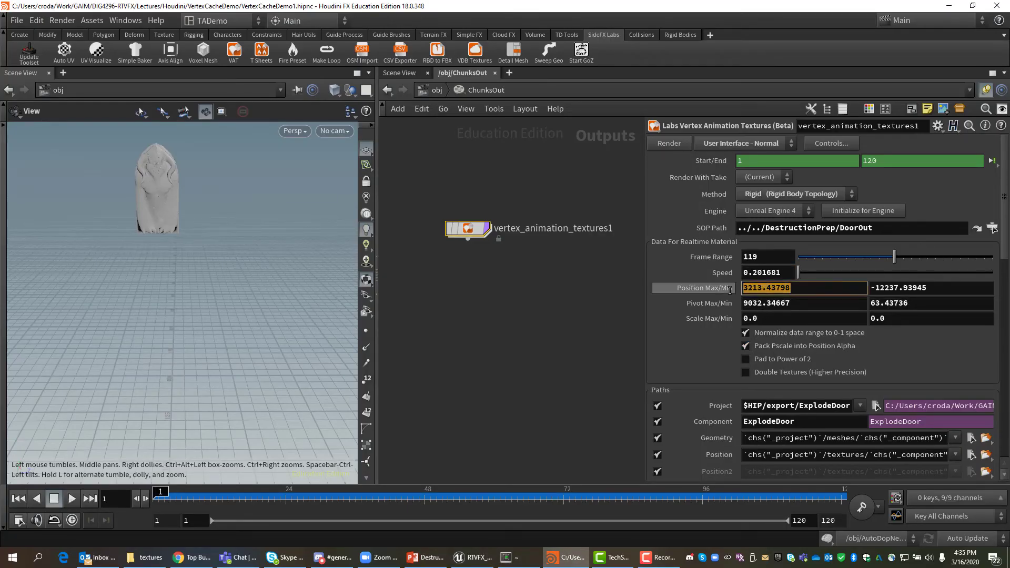
{"action": "left_click", "coordinate": [472, 557]}
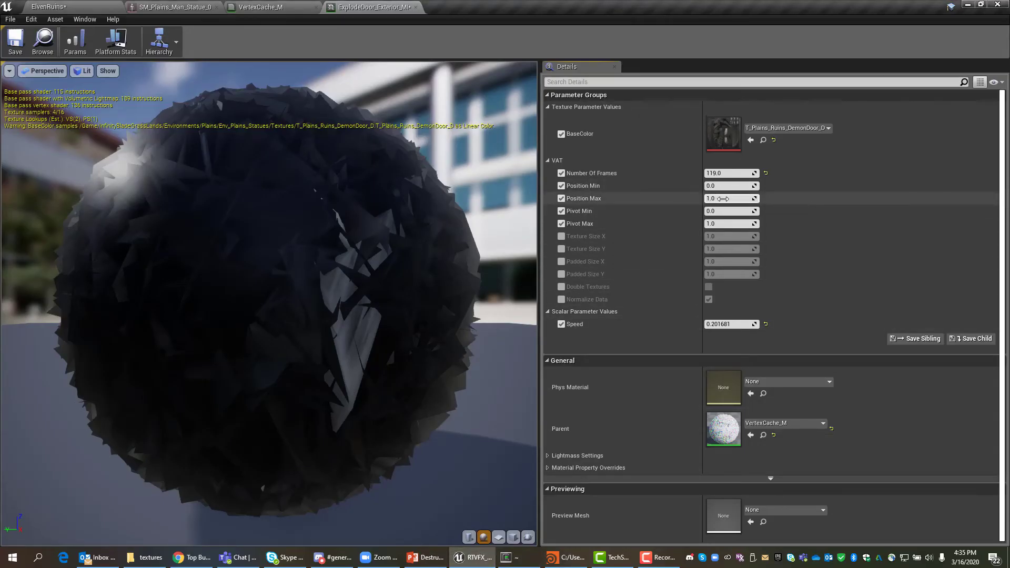
{"action": "key", "text": "ctrl+v"}
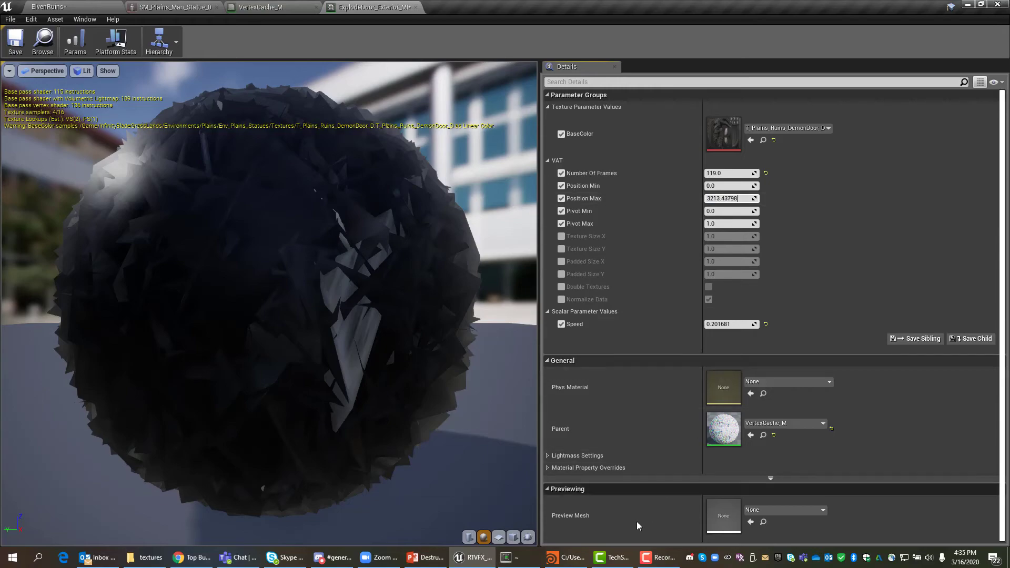
Copy the Position Min value from Houdini and set the Unreal material instance's Position Min to -12237.93945
{"action": "left_click", "coordinate": [560, 557]}
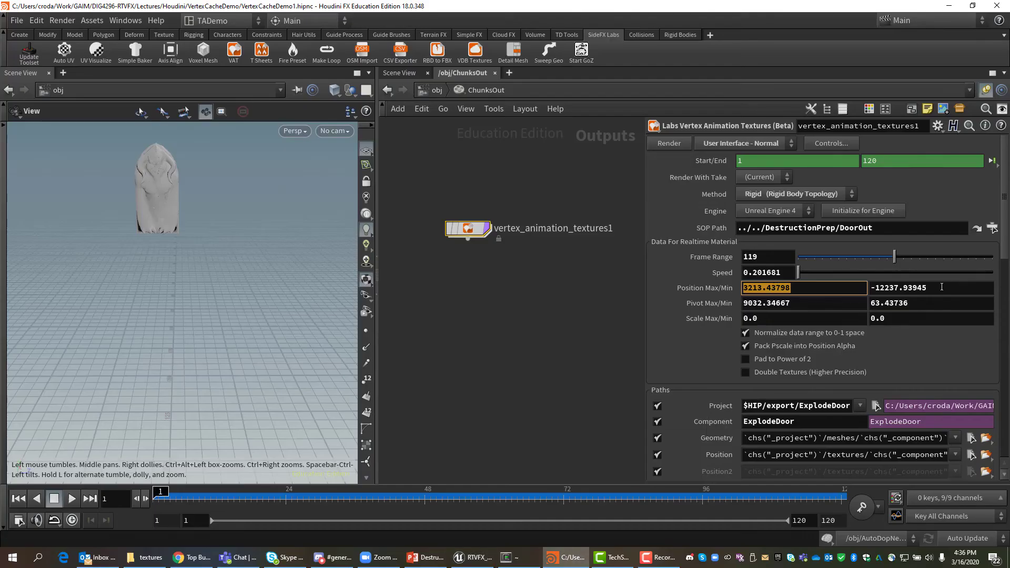
{"action": "key", "text": "Tab"}
{"action": "key", "text": "ctrl+c"}
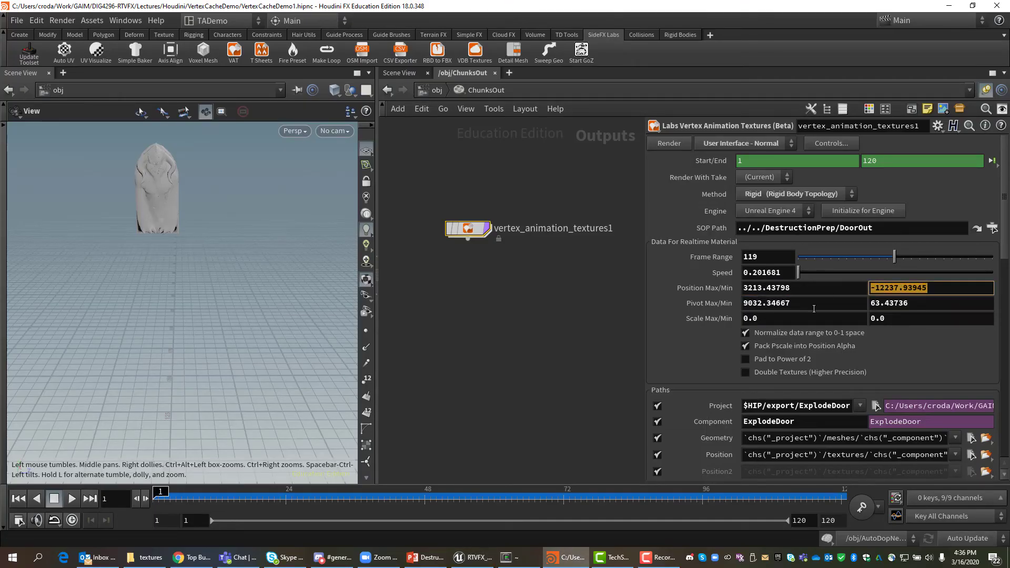
{"action": "left_click", "coordinate": [472, 557]}
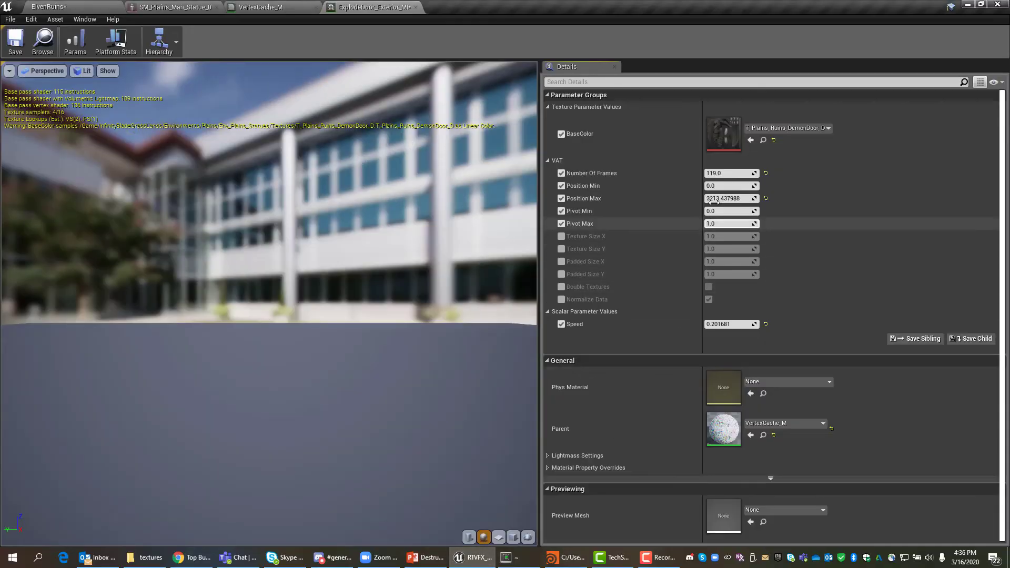
{"action": "left_click", "coordinate": [724, 185]}
{"action": "key", "text": "ctrl+v"}
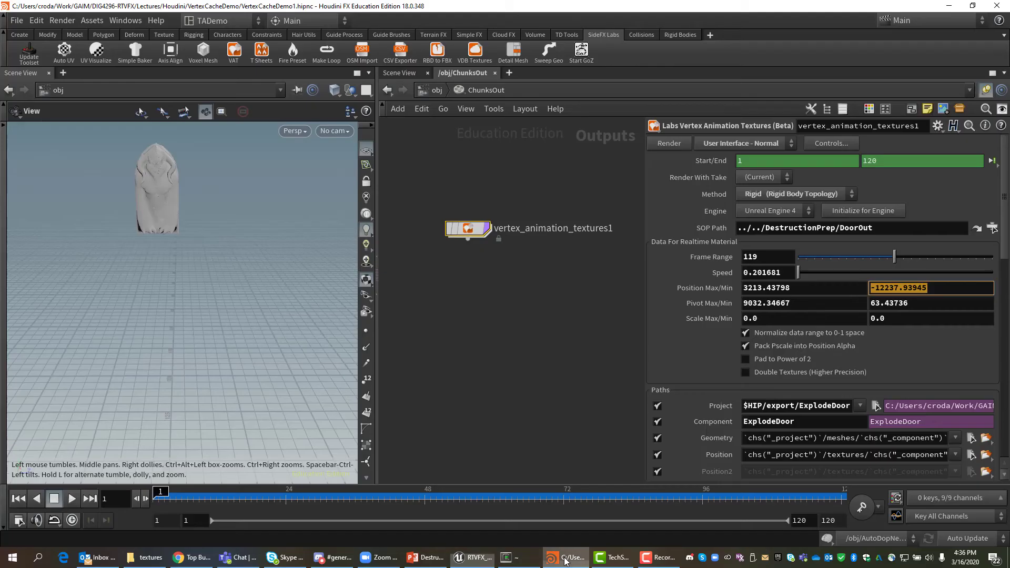
Copy the Pivot Max value from Houdini and set the Unreal material instance's Pivot Max to 9032.34667
{"action": "left_click", "coordinate": [566, 557]}
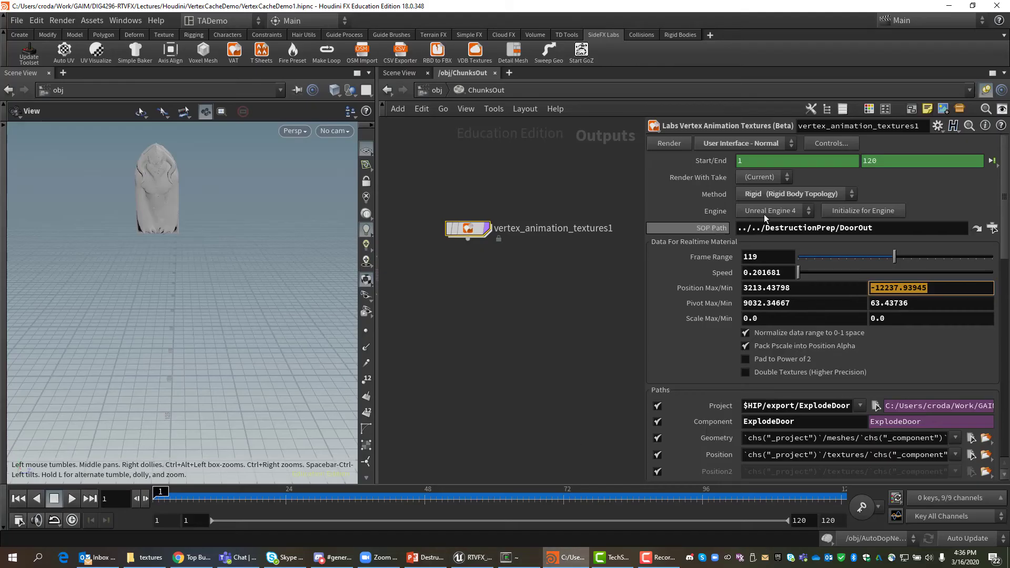
{"action": "left_click_drag", "start_coordinate": [801, 305], "coordinate": [744, 305]}
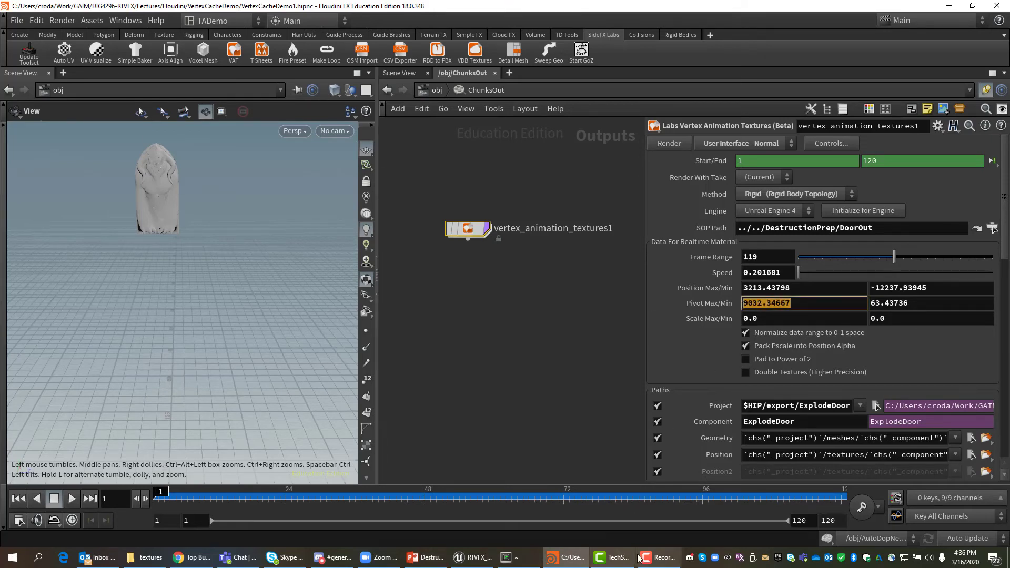
{"action": "left_click", "coordinate": [473, 557]}
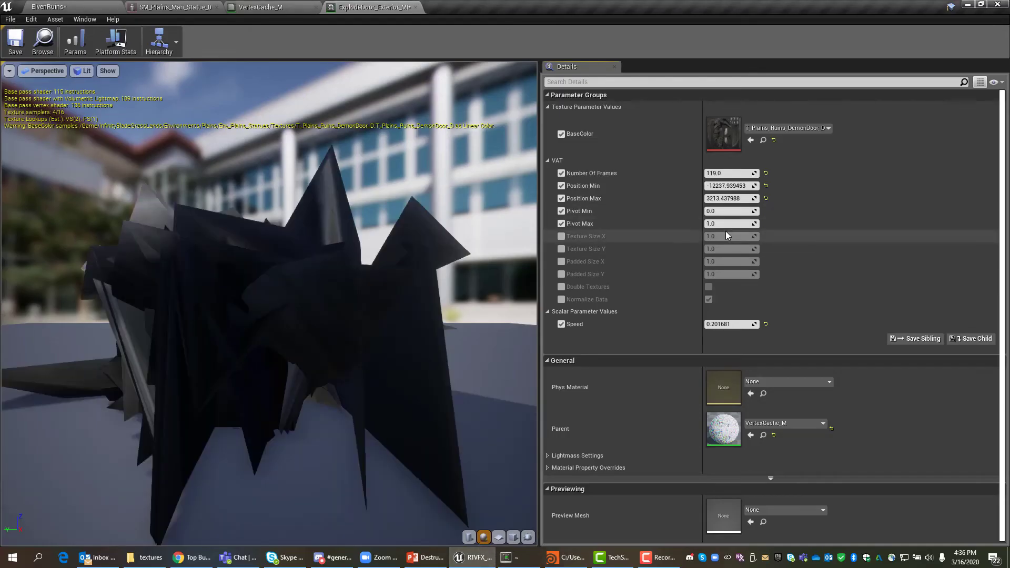
{"action": "left_click", "coordinate": [716, 224]}
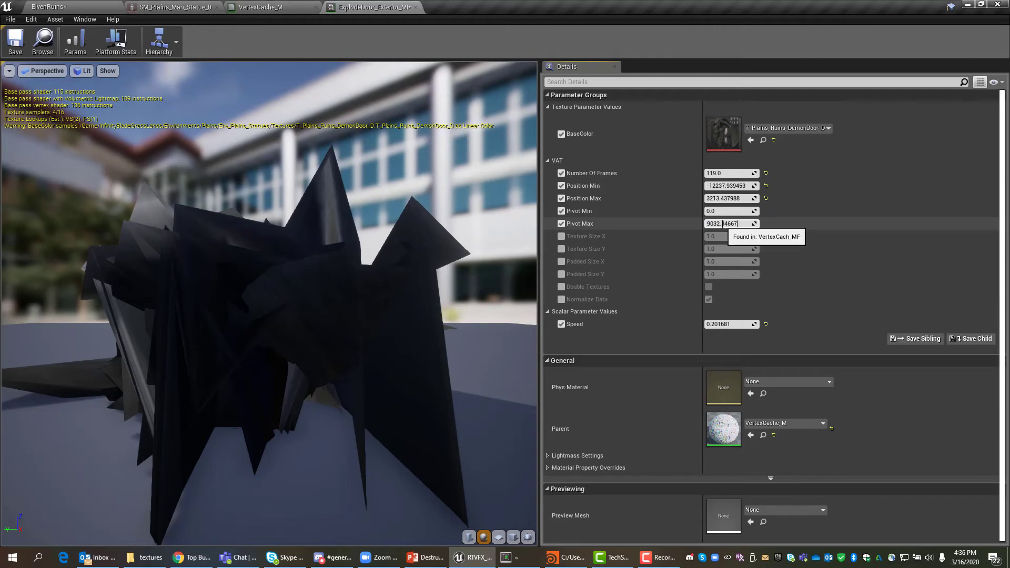
Copy the Pivot Min value from Houdini, set the Unreal instance's Pivot Min to 63.43736, and save ExplodeDoor_Exterior_MI
{"action": "left_click", "coordinate": [569, 559]}
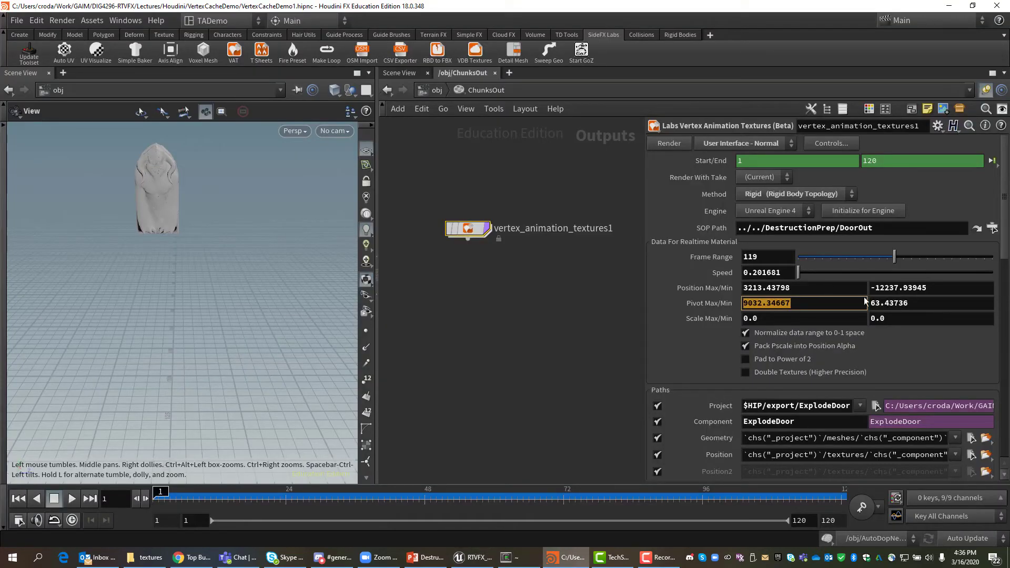
{"action": "left_click", "coordinate": [916, 305]}
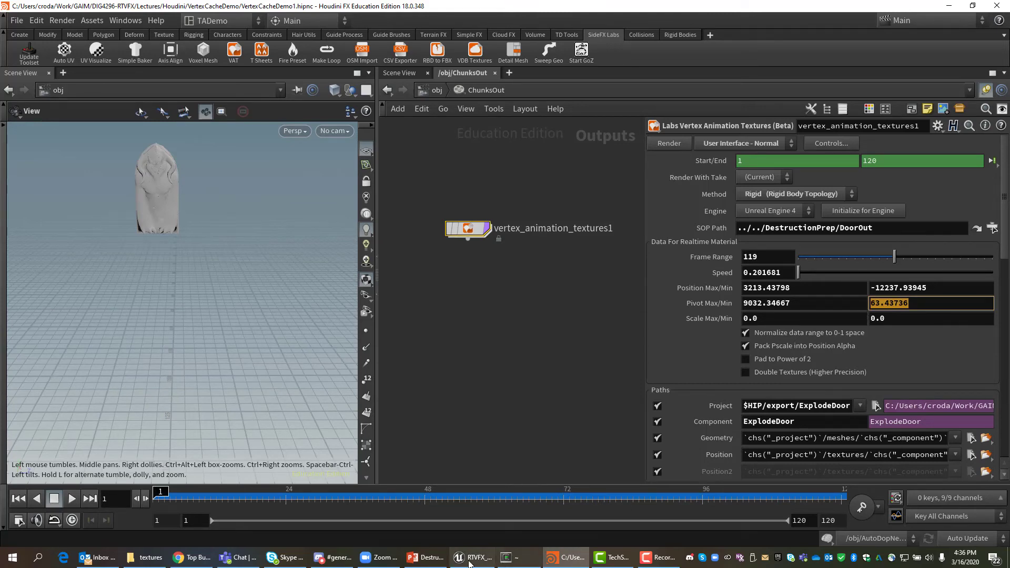
{"action": "left_click", "coordinate": [489, 548]}
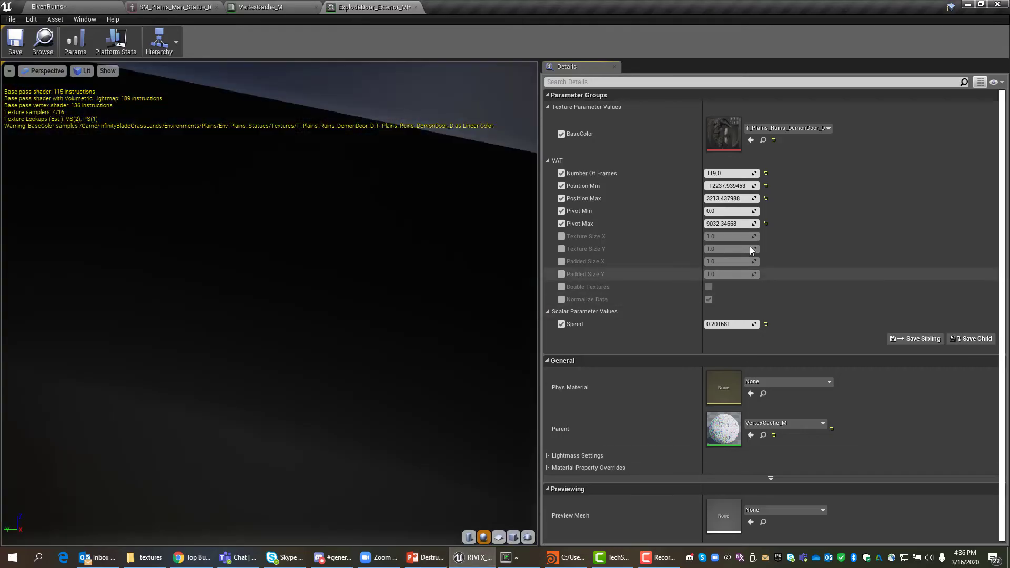
{"action": "left_click", "coordinate": [724, 210]}
{"action": "type", "text": "63.437359"}
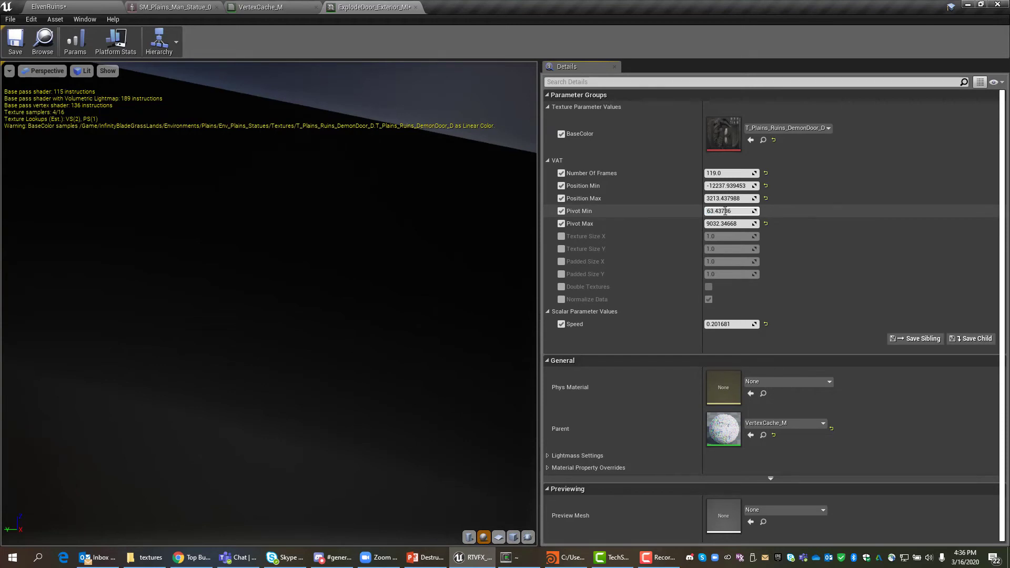
{"action": "left_click", "coordinate": [919, 293]}
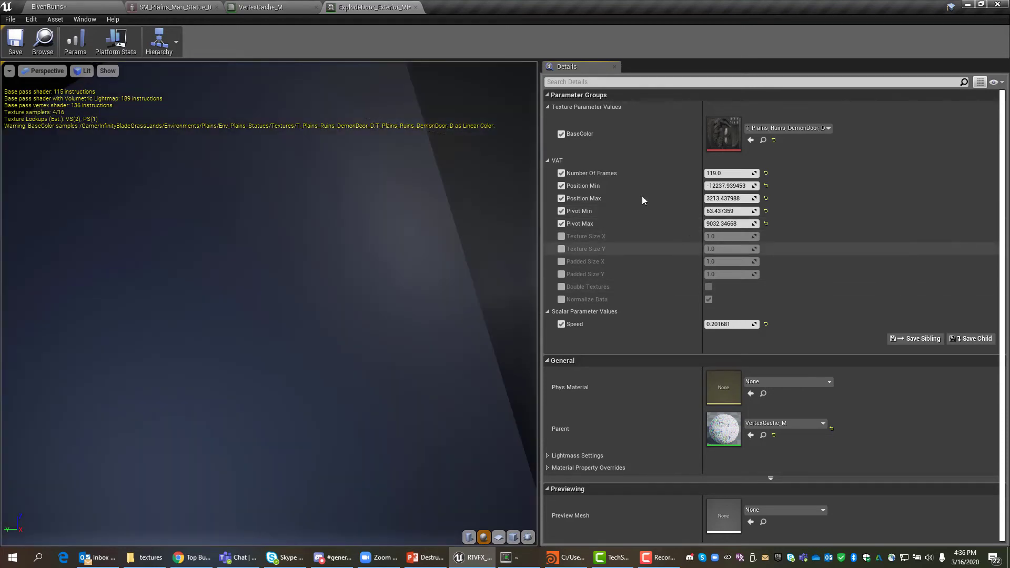
{"action": "left_click", "coordinate": [20, 47]}
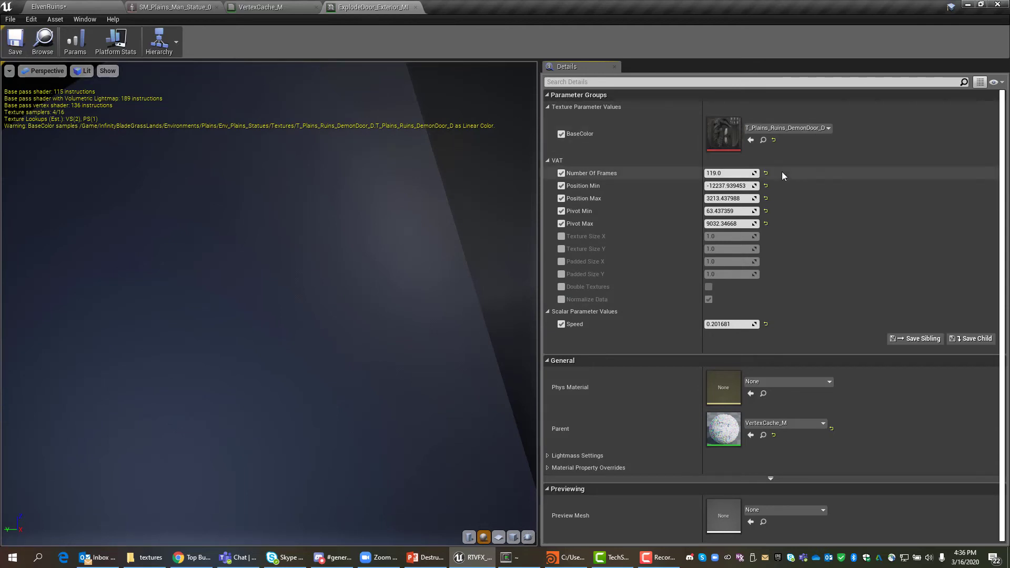
Duplicate ExplodeDoor_Exterior_MI in the VertexCache folder and name the copy ExplodeDoor_Interior_MI
{"action": "left_click", "coordinate": [98, 9]}
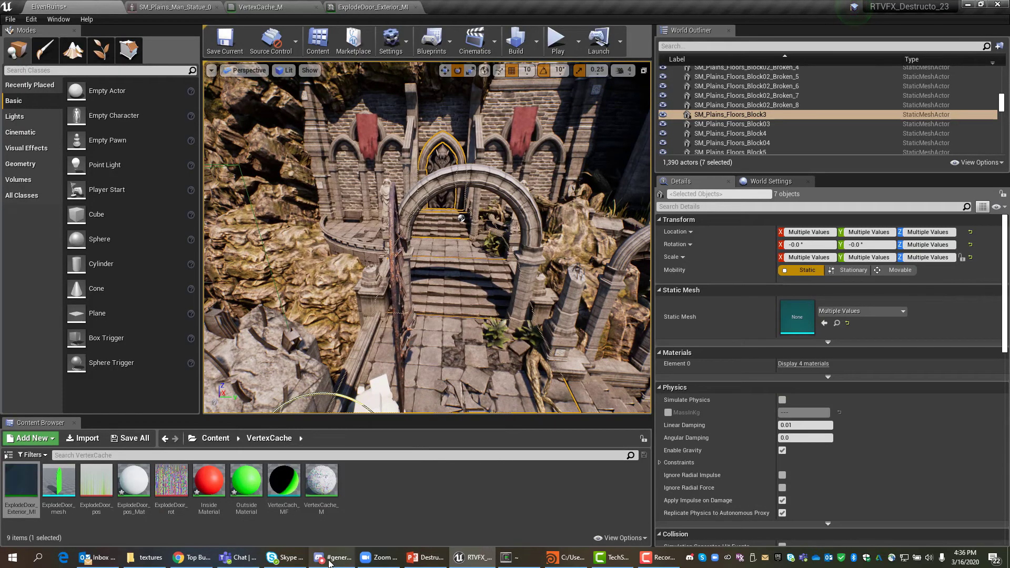
{"action": "mouse_move", "coordinate": [329, 561]}
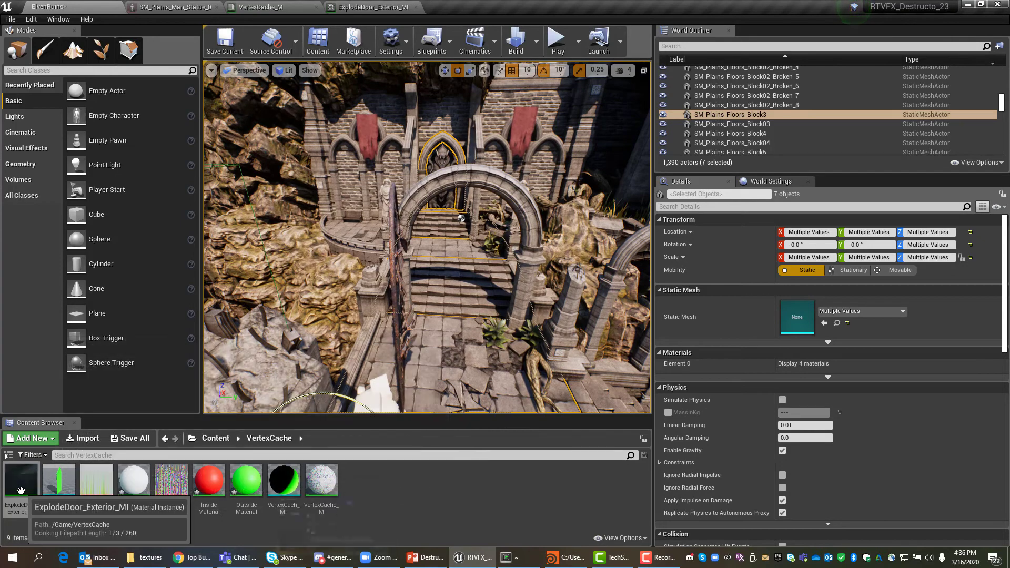
{"action": "mouse_move", "coordinate": [63, 506]}
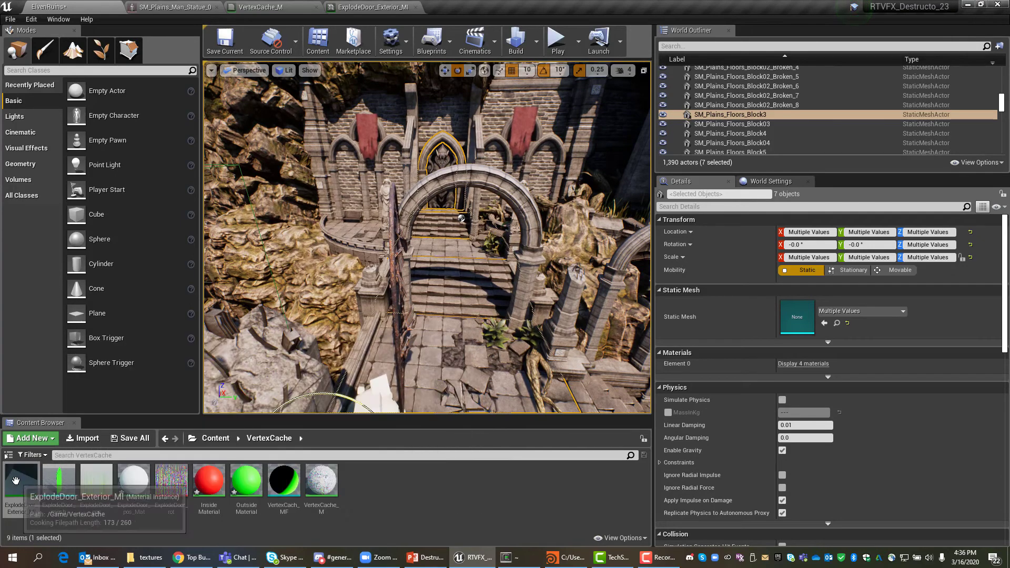
{"action": "mouse_move", "coordinate": [18, 482]}
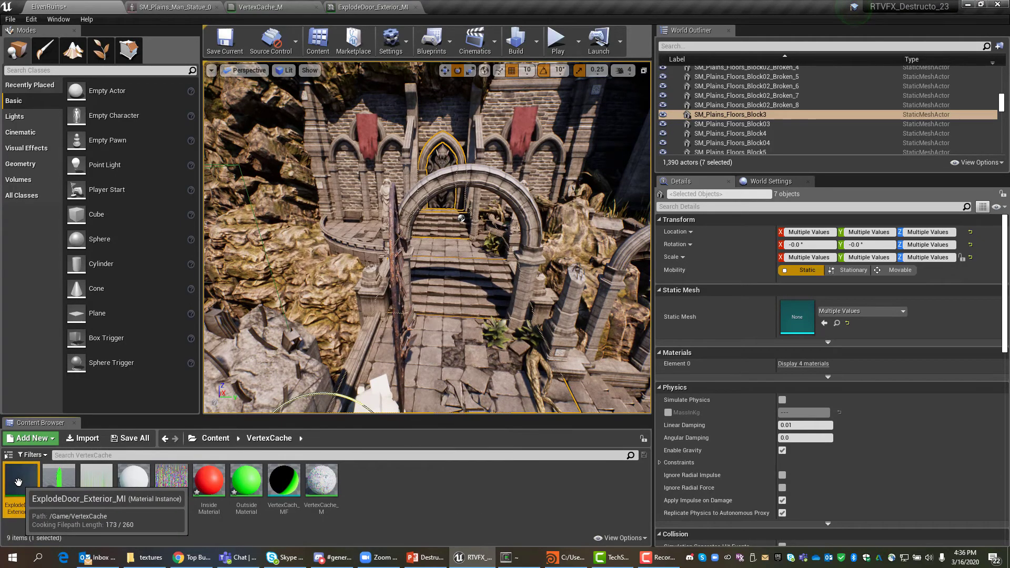
{"action": "key", "text": "ctrl+w"}
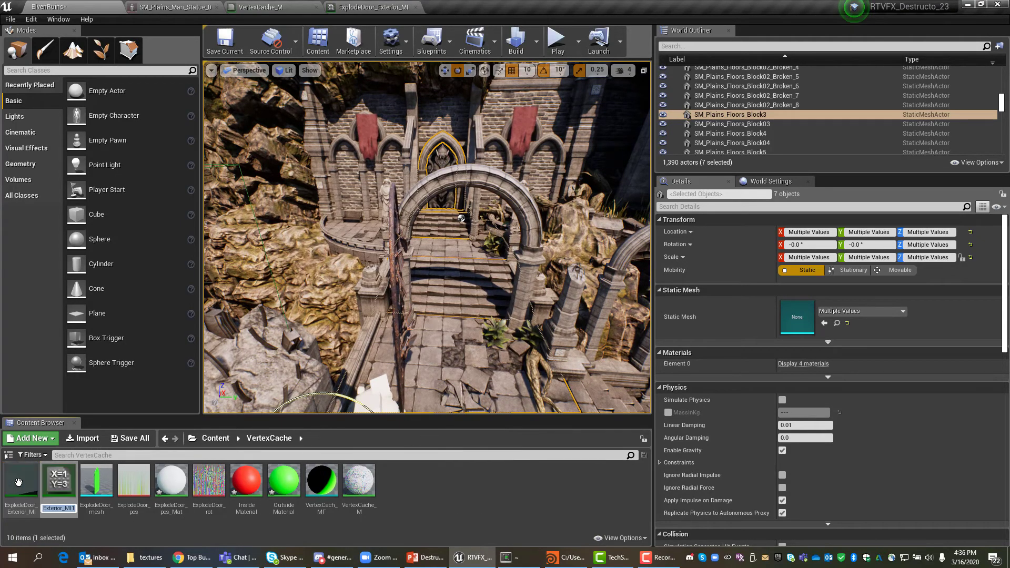
{"action": "right_click", "coordinate": [76, 512]}
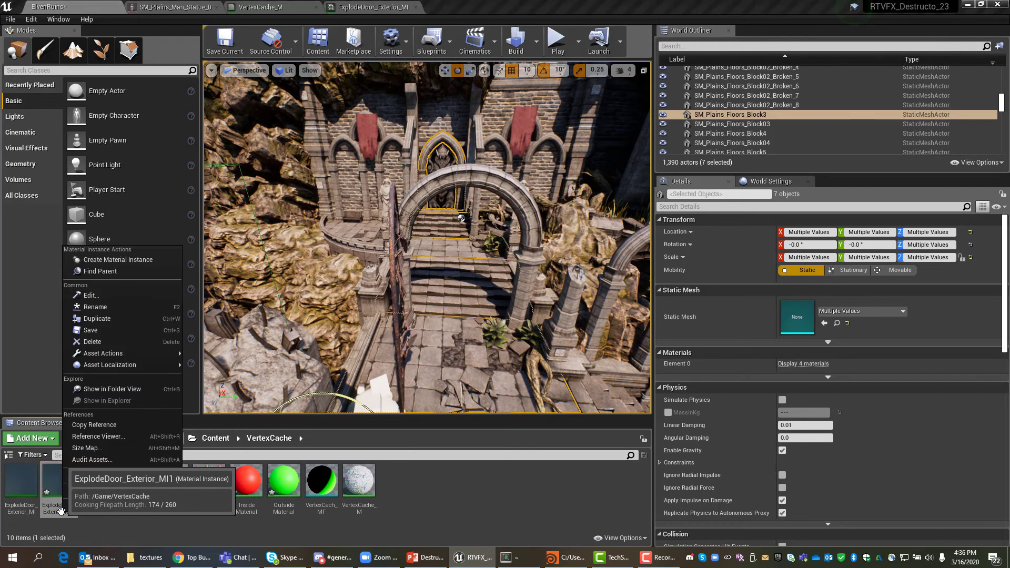
{"action": "left_click", "coordinate": [94, 307]}
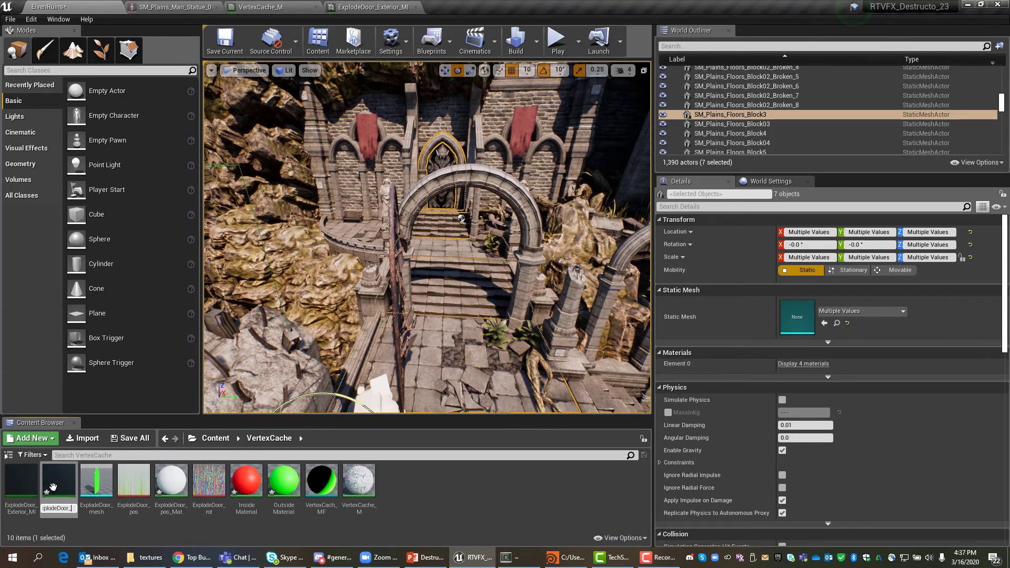
{"action": "type", "text": "ExplodeDoor_Interior"}
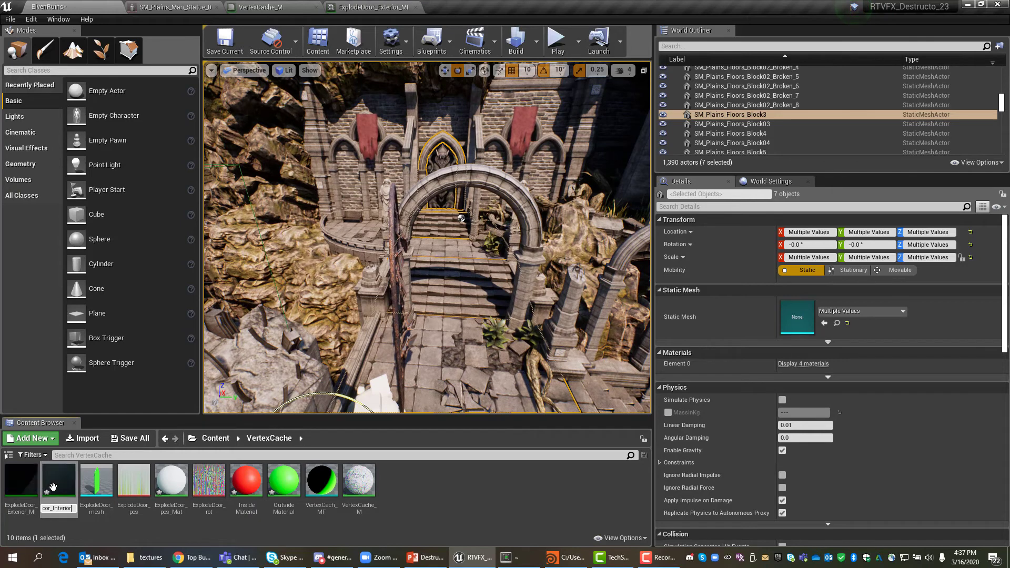
{"action": "type", "text": "_MI"}
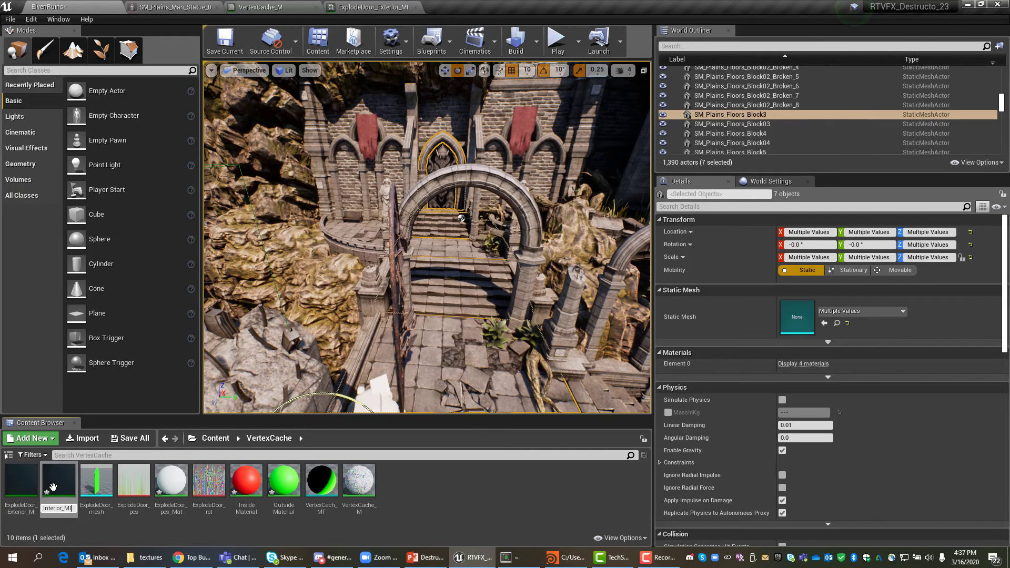
{"action": "key", "text": "Return"}
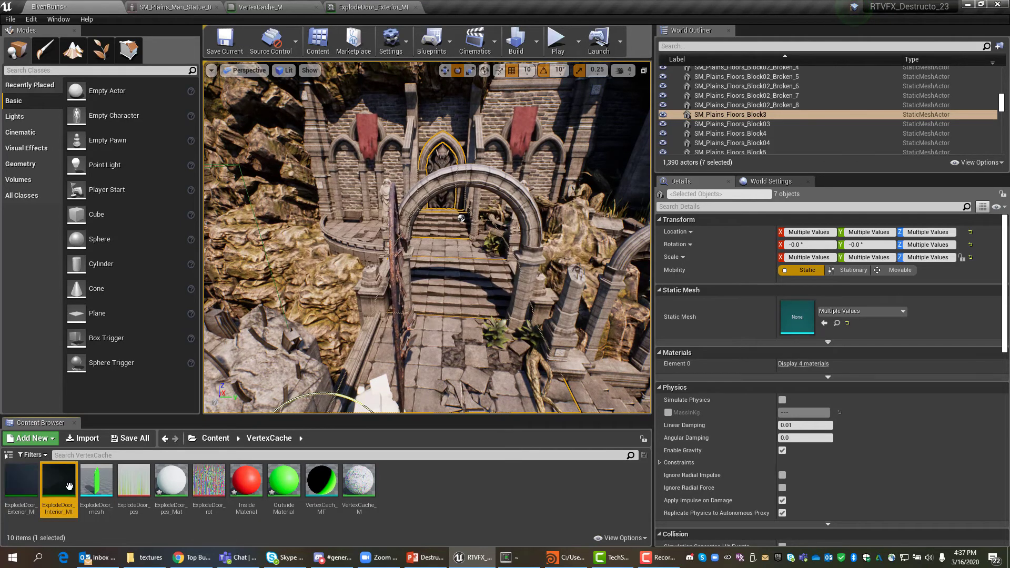
Set the BaseColor texture of ExplodeDoor_Interior_MI to T_Rock_Sandstone_D, save the instance and return to the ElvenRuins level
{"action": "double_click", "coordinate": [62, 491]}
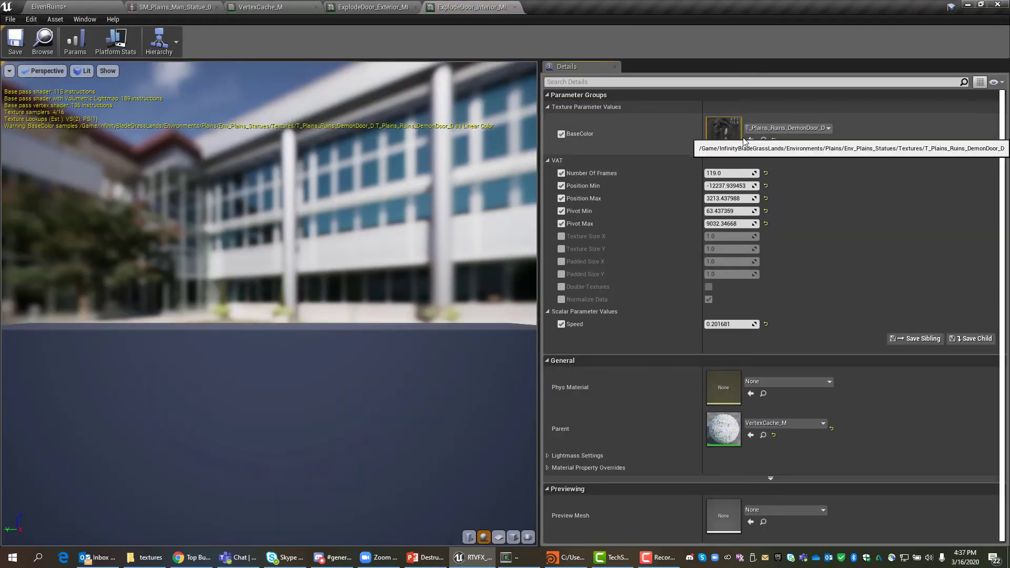
{"action": "left_click", "coordinate": [777, 131]}
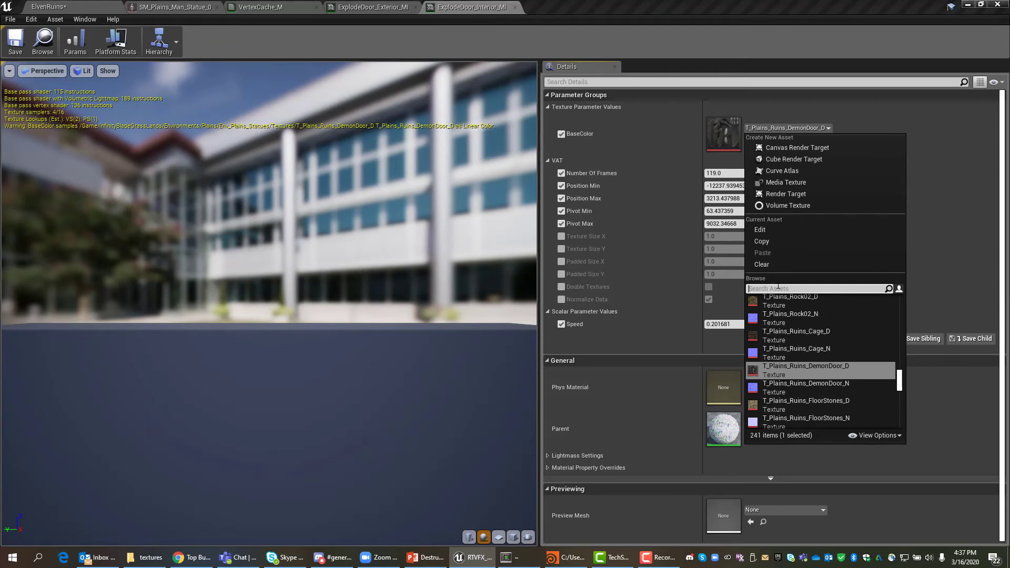
{"action": "type", "text": "stone"}
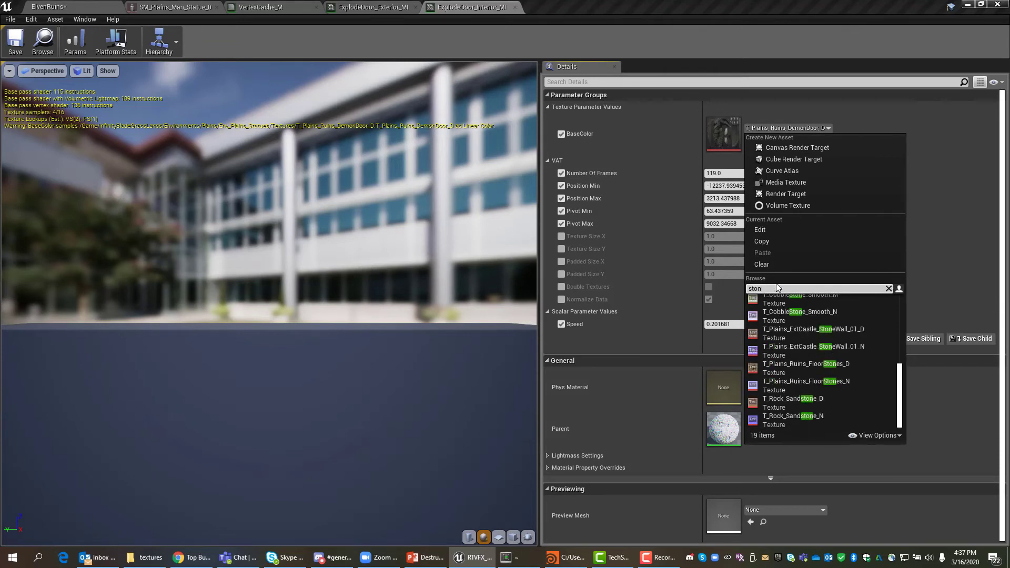
{"action": "left_click", "coordinate": [792, 404]}
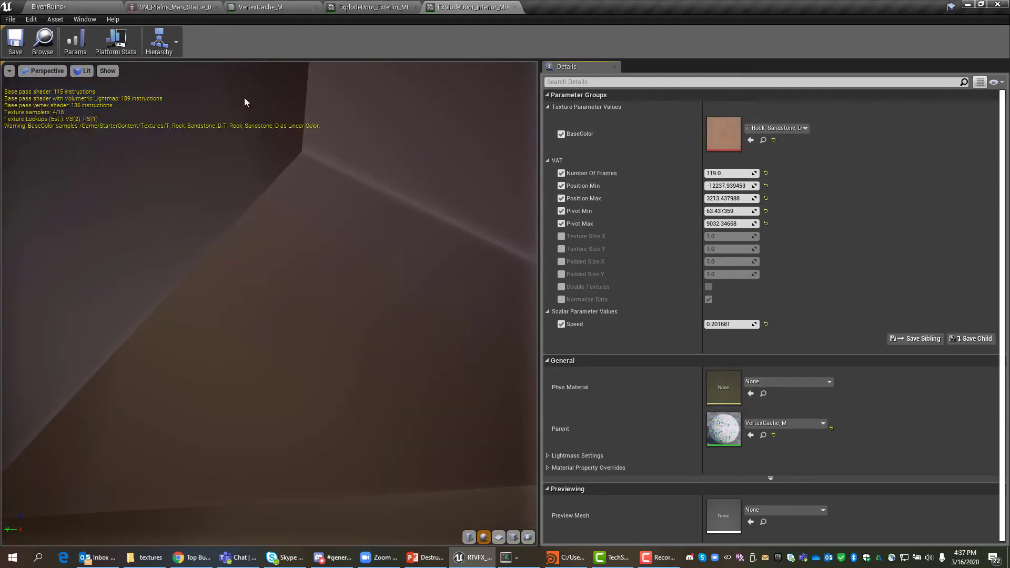
{"action": "left_click", "coordinate": [17, 43]}
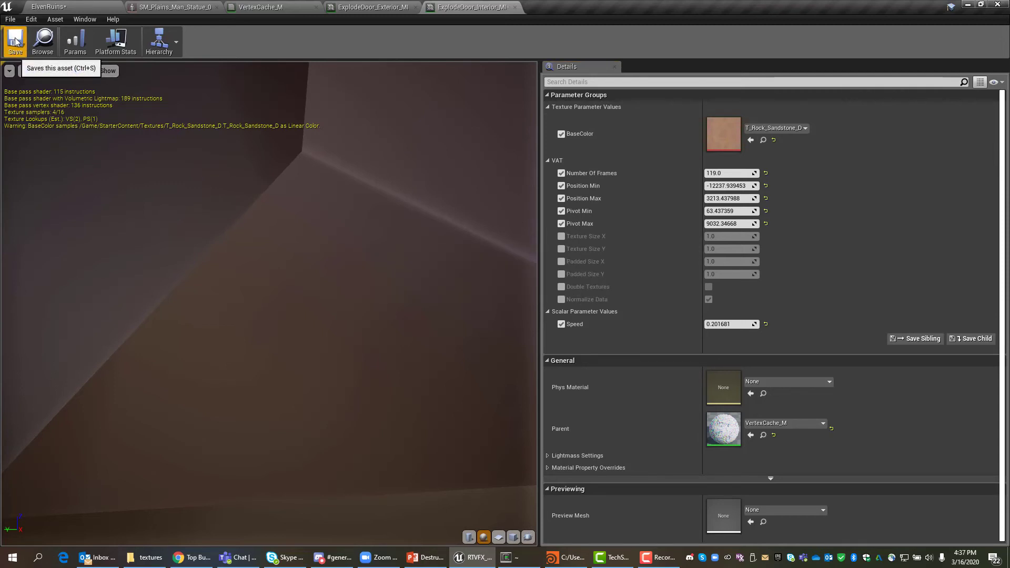
{"action": "left_click", "coordinate": [93, 8]}
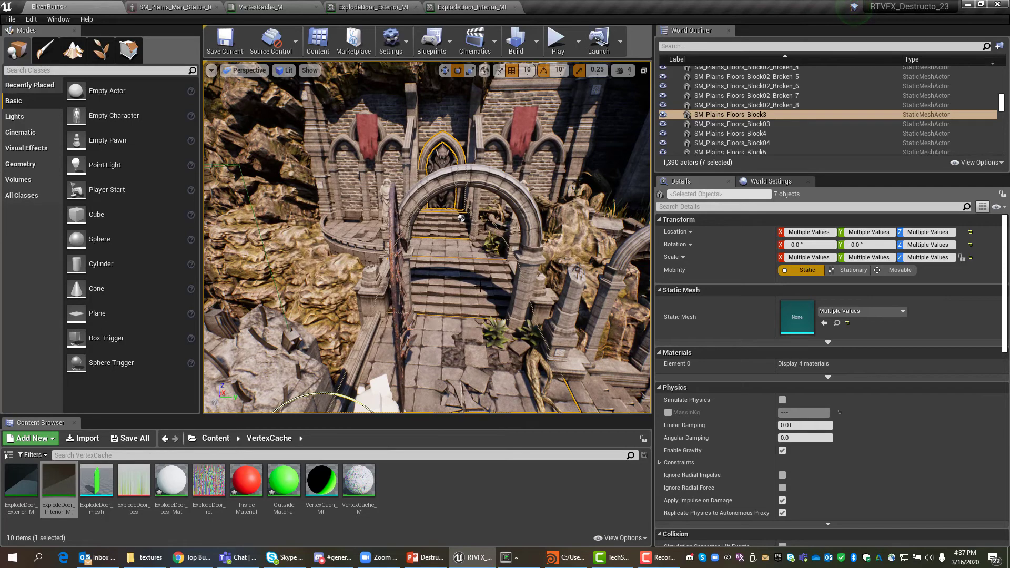
Hide the original demon door SM_Plains_Castle_DemonDoor_01 by disabling its Visible rendering option
{"action": "left_click", "coordinate": [461, 218]}
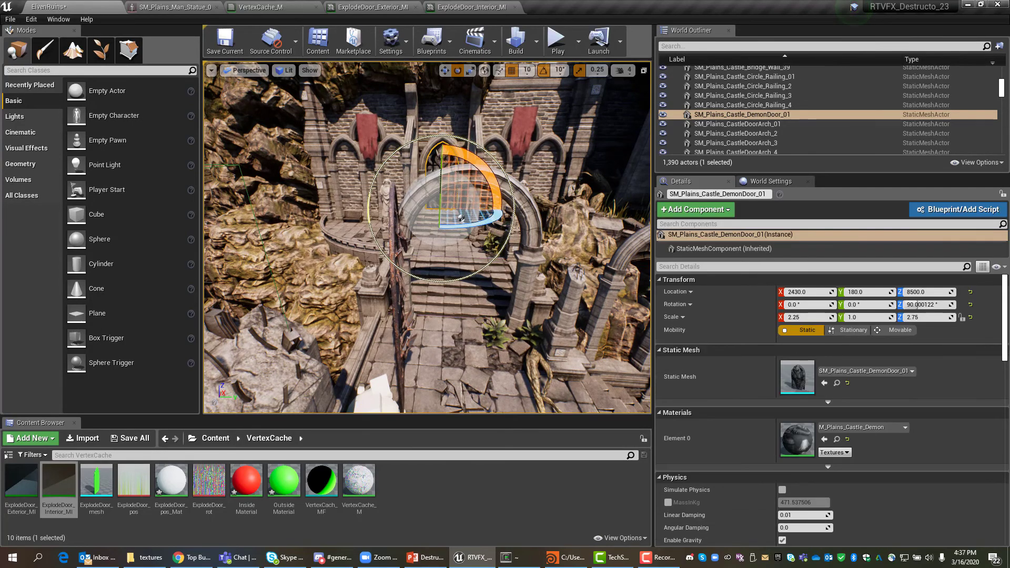
{"action": "left_click", "coordinate": [764, 116]}
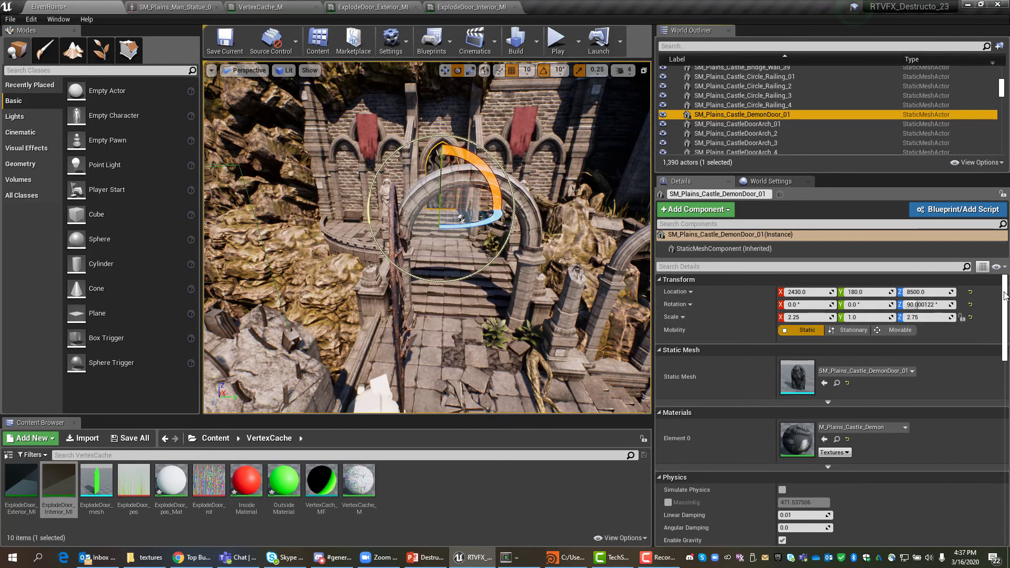
{"action": "scroll", "coordinate": [957, 332], "scroll_direction": "down", "scroll_amount": 5}
{"action": "scroll", "coordinate": [782, 463], "scroll_direction": "down", "scroll_amount": 3}
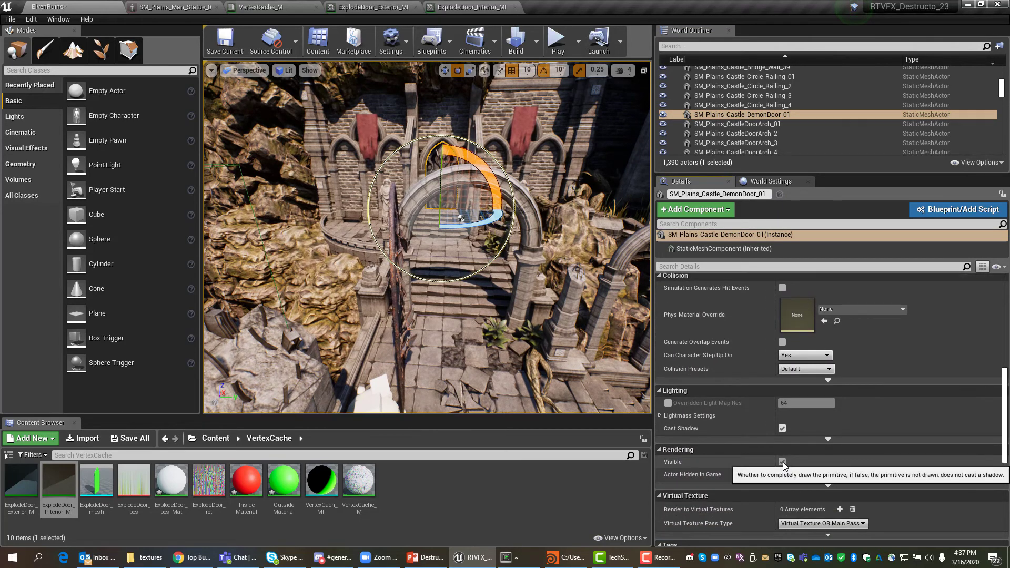
{"action": "left_click", "coordinate": [782, 462]}
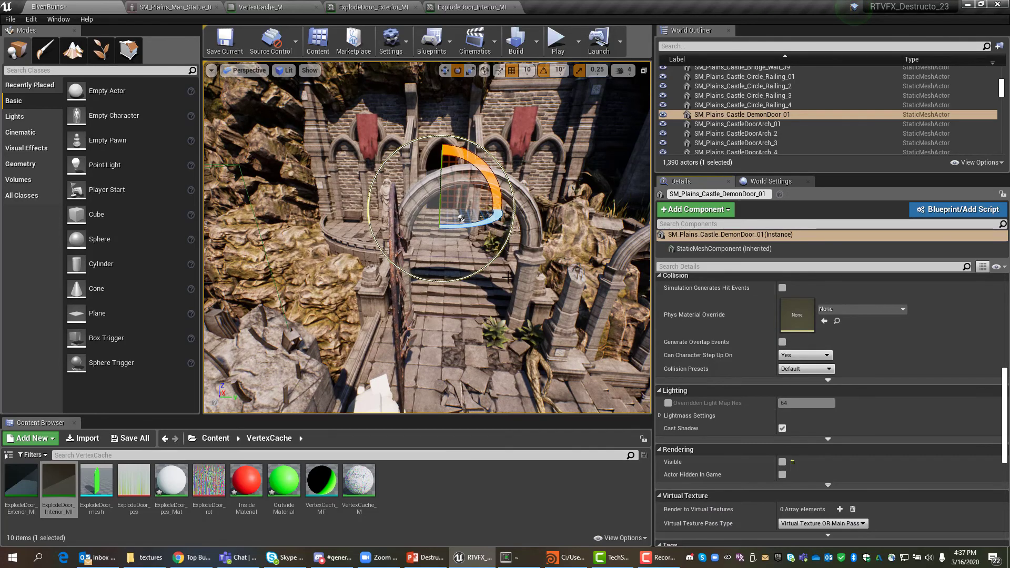
Place the ExplodeDoor_mesh asset in the level on the steps in front of the empty doorway
{"action": "scroll", "coordinate": [482, 288], "scroll_direction": "up", "scroll_amount": 4}
{"action": "mouse_move", "coordinate": [550, 112]}
{"action": "right_mouse_down"}
{"action": "mouse_move", "coordinate": [550, 132]}
{"action": "mouse_move", "coordinate": [550, 112]}
{"action": "right_mouse_up"}
{"action": "left_click", "coordinate": [582, 122]}
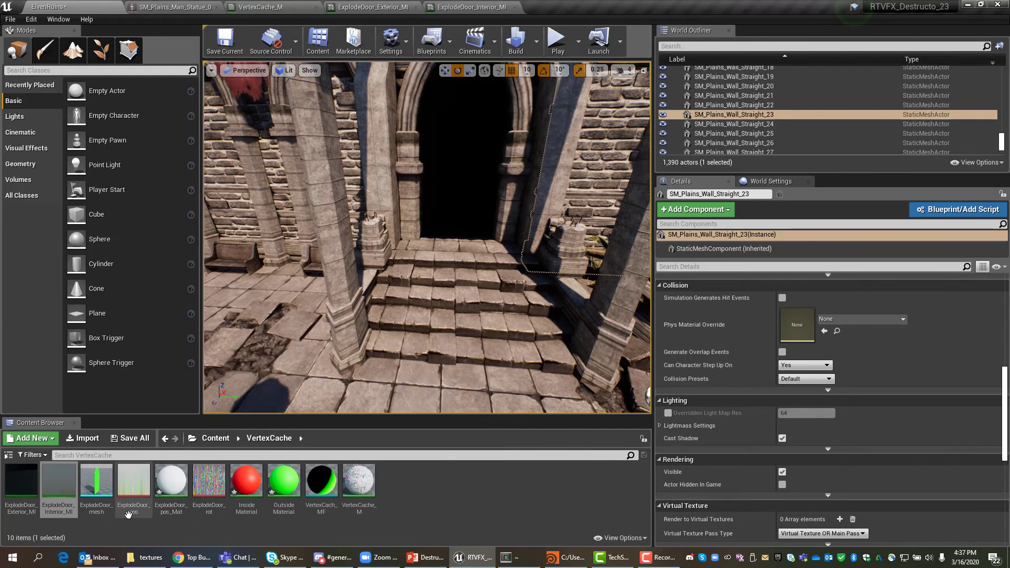
{"action": "left_click_drag", "start_coordinate": [96, 481], "coordinate": [424, 299]}
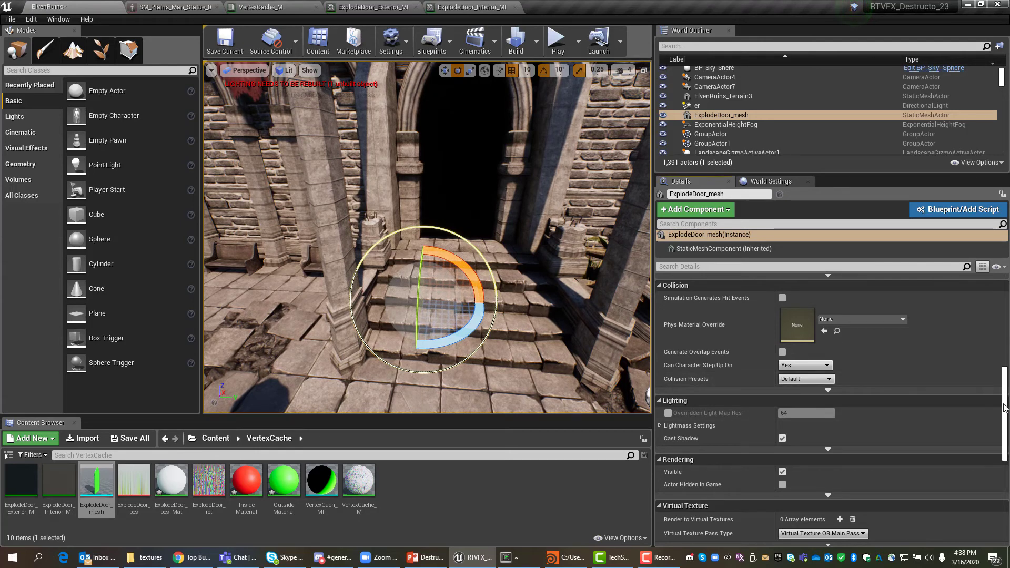
Set the location of the placed ExplodeDoor_mesh to X 0, Y 0 and Z 0
{"action": "scroll", "coordinate": [976, 305], "scroll_direction": "up", "scroll_amount": 5}
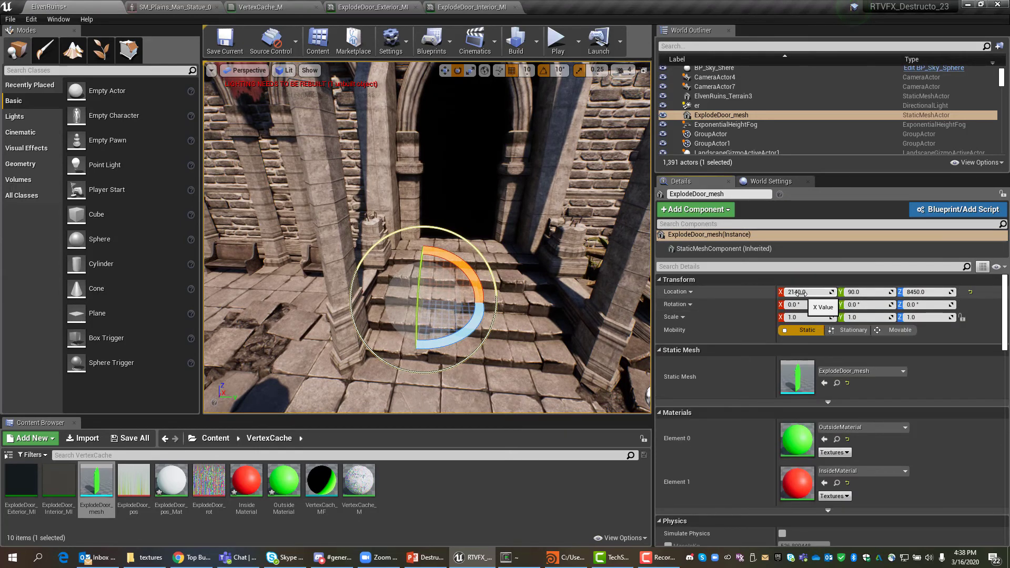
{"action": "left_click", "coordinate": [810, 292]}
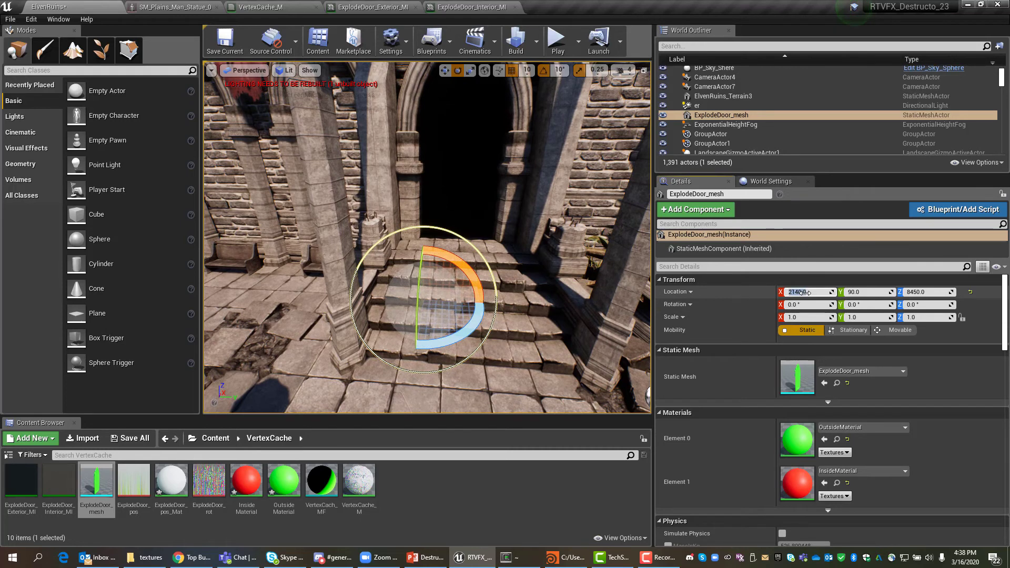
{"action": "type", "text": "0"}
{"action": "key", "text": "Tab"}
{"action": "type", "text": "0"}
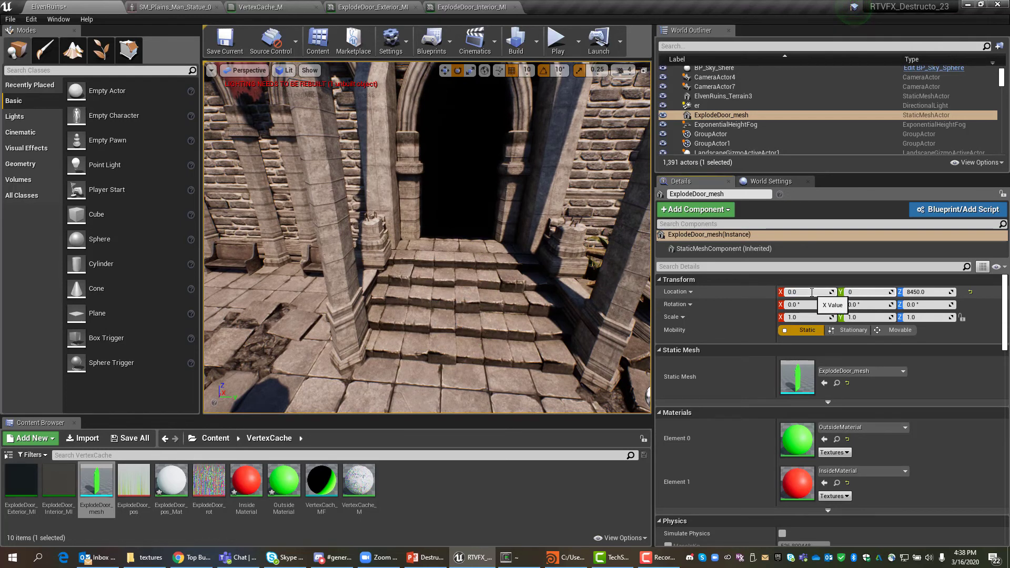
{"action": "key", "text": "Tab"}
{"action": "type", "text": "0"}
{"action": "key", "text": "Return"}
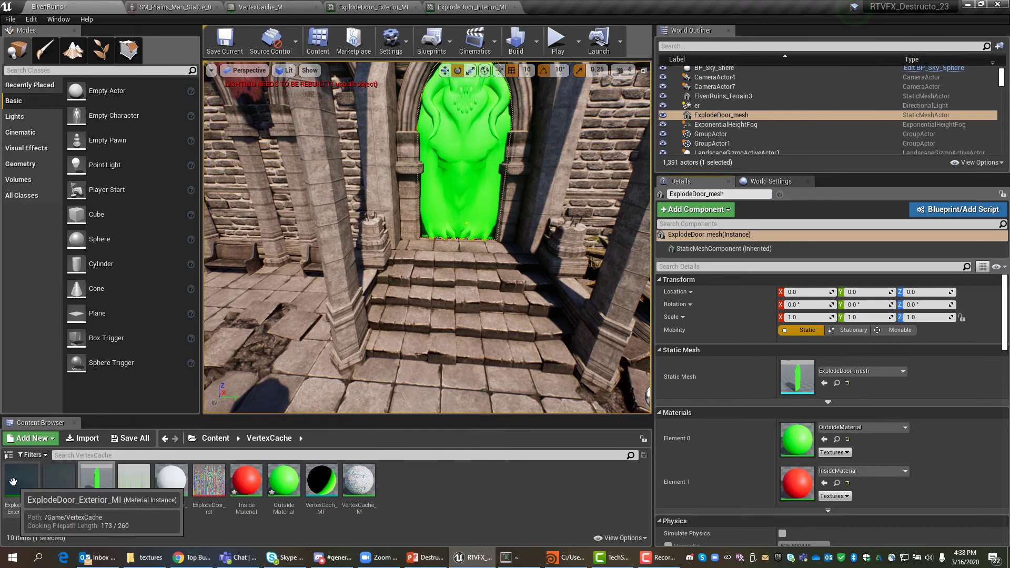
Assign ExplodeDoor_Exterior_MI to Element 0 and ExplodeDoor_Interior_MI to Element 1 of the placed door mesh and view the explosion from several angles
{"action": "left_click_drag", "start_coordinate": [13, 482], "coordinate": [808, 428]}
{"action": "left_click_drag", "start_coordinate": [59, 480], "coordinate": [809, 478]}
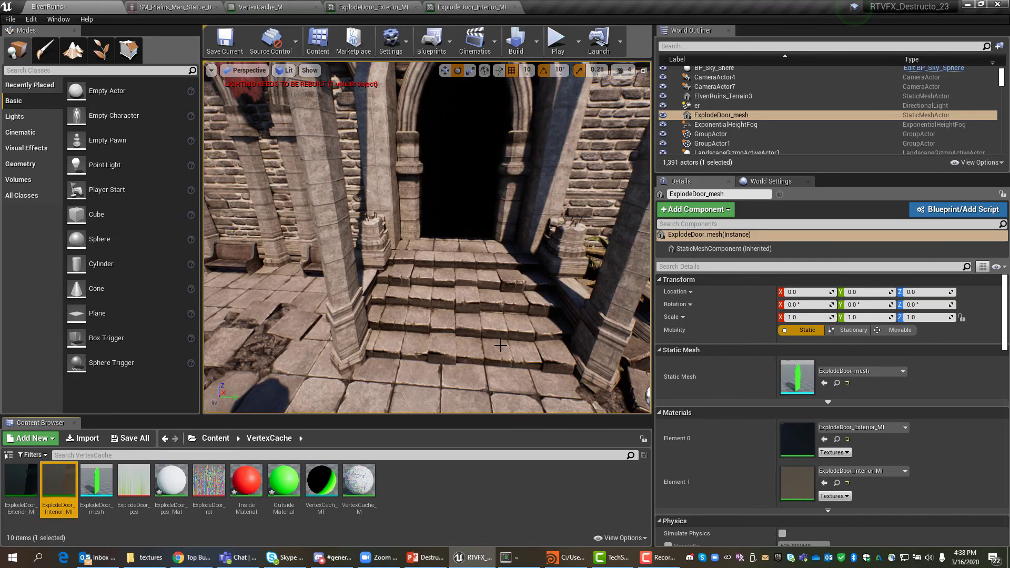
{"action": "scroll", "coordinate": [497, 330], "scroll_direction": "down", "scroll_amount": 10}
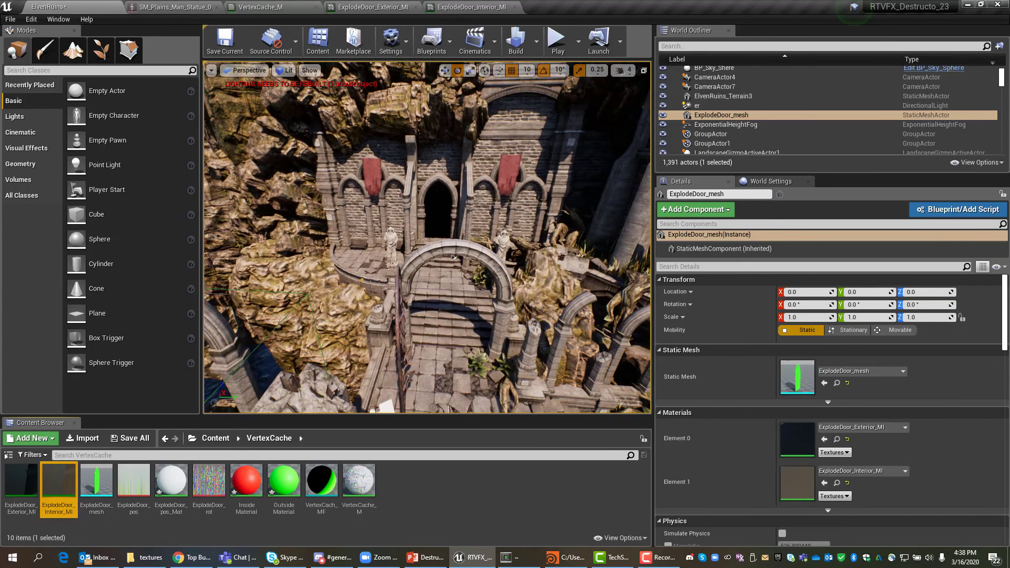
{"action": "left_click_drag", "start_coordinate": [497, 329], "coordinate": [492, 281], "text": "alt"}
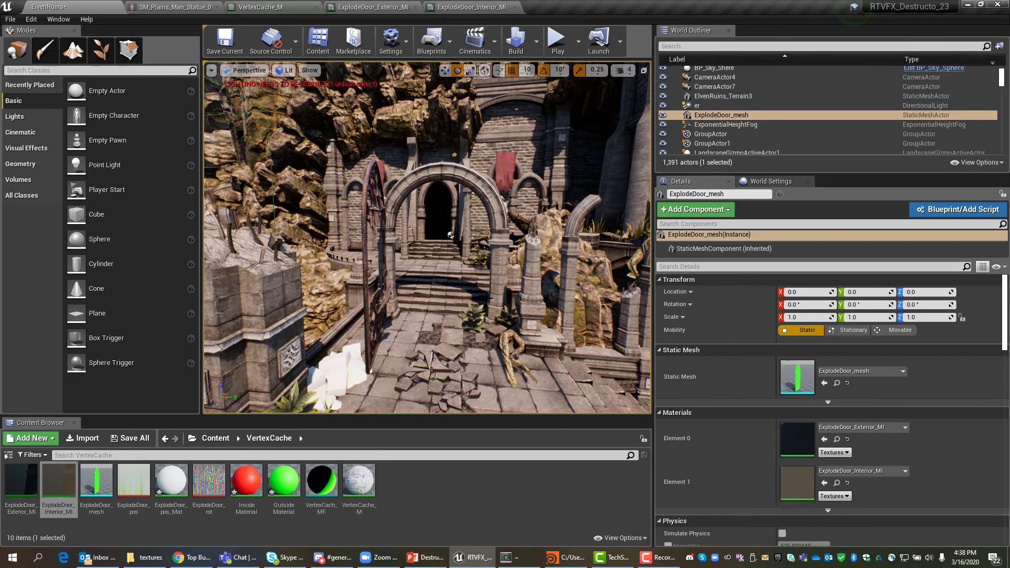
{"action": "left_click_drag", "start_coordinate": [491, 281], "coordinate": [464, 265], "text": "alt"}
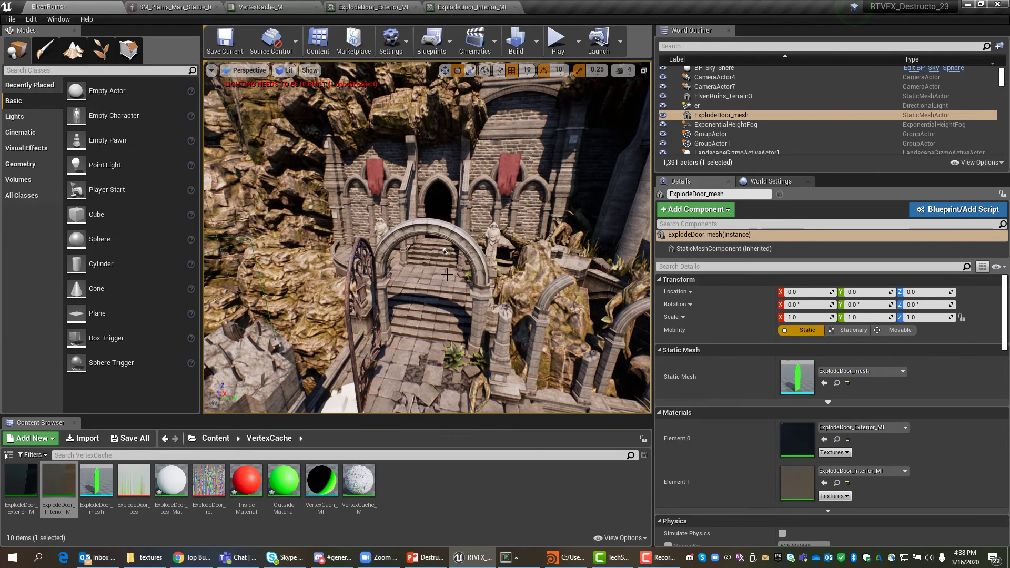
{"action": "left_click_drag", "start_coordinate": [446, 274], "coordinate": [448, 299], "text": "alt"}
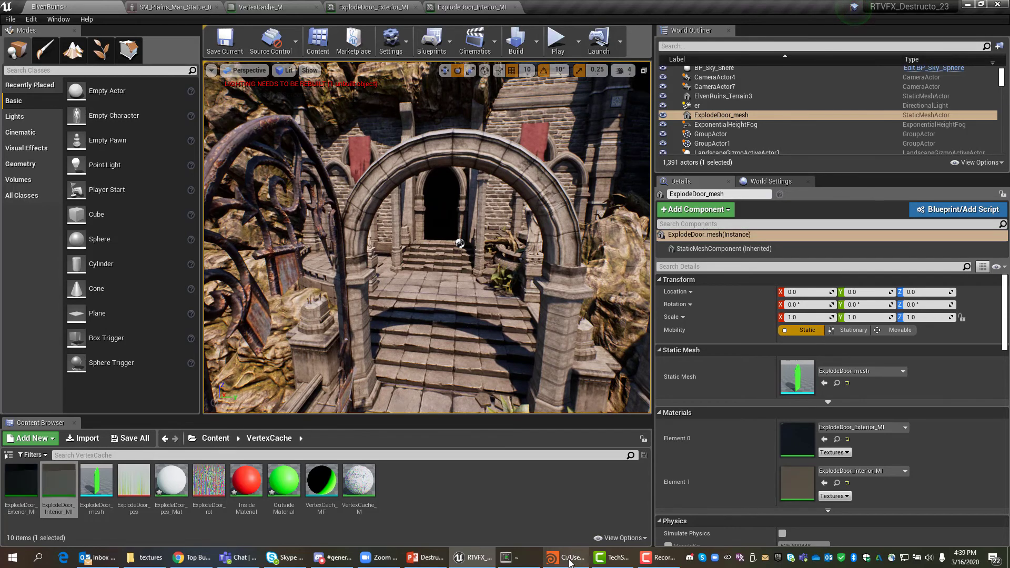
Switch to Houdini, undo the stray entry in Pivot Min, and go up from ChunksOut to the object level
{"action": "mouse_move", "coordinate": [570, 562]}
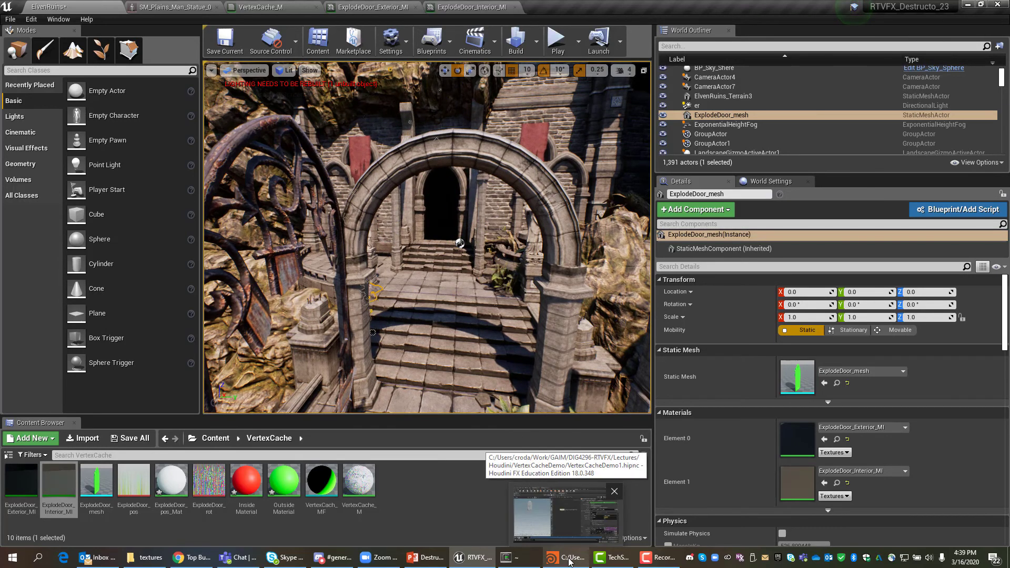
{"action": "left_click", "coordinate": [569, 561]}
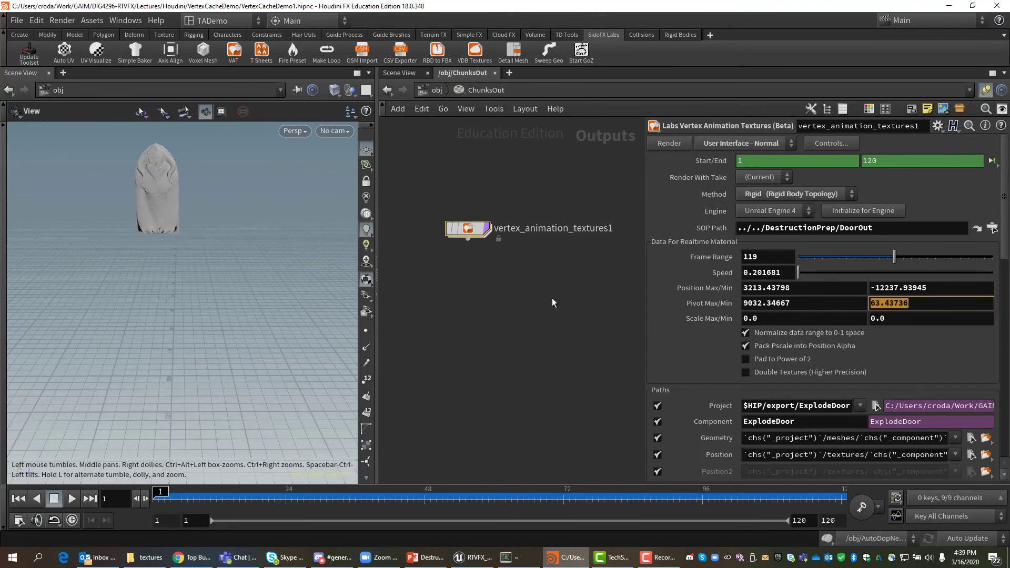
{"action": "type", "text": "u"}
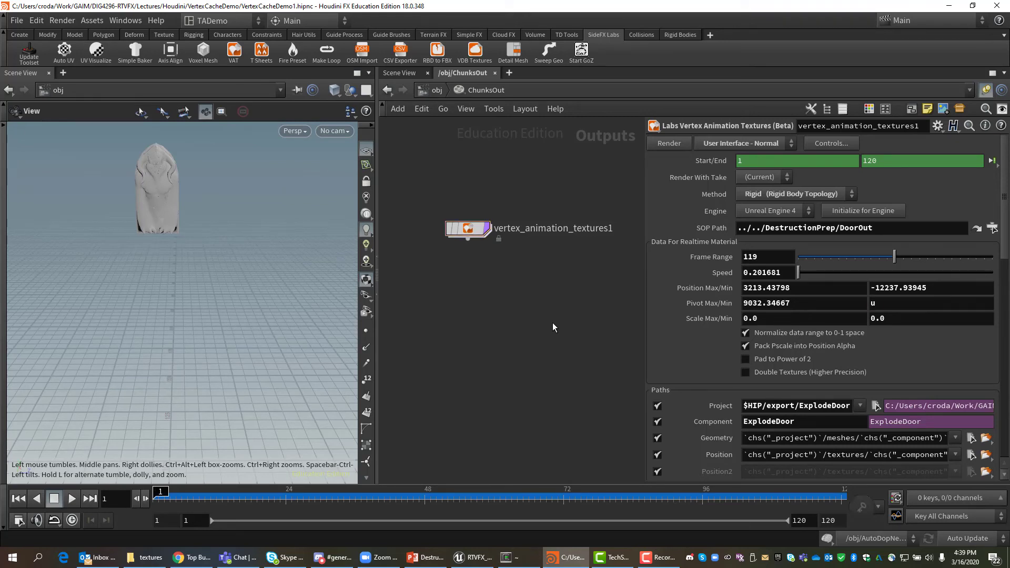
{"action": "key", "text": "ctrl+z"}
{"action": "left_click", "coordinate": [884, 309]}
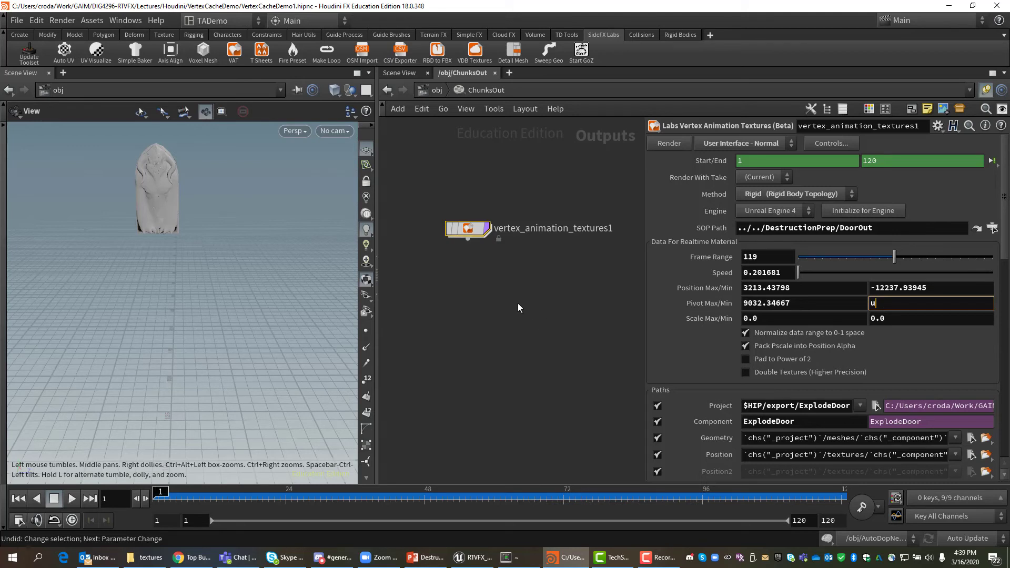
{"action": "key", "text": "u"}
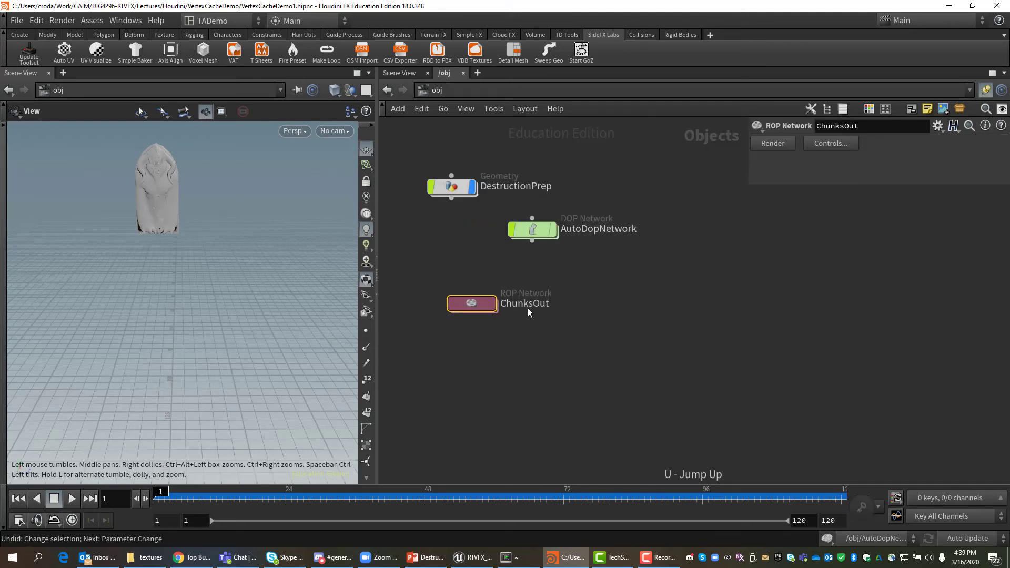
Set the Xoffset of pointwrangle1 inside DestructionPrep to -1
{"action": "double_click", "coordinate": [443, 184]}
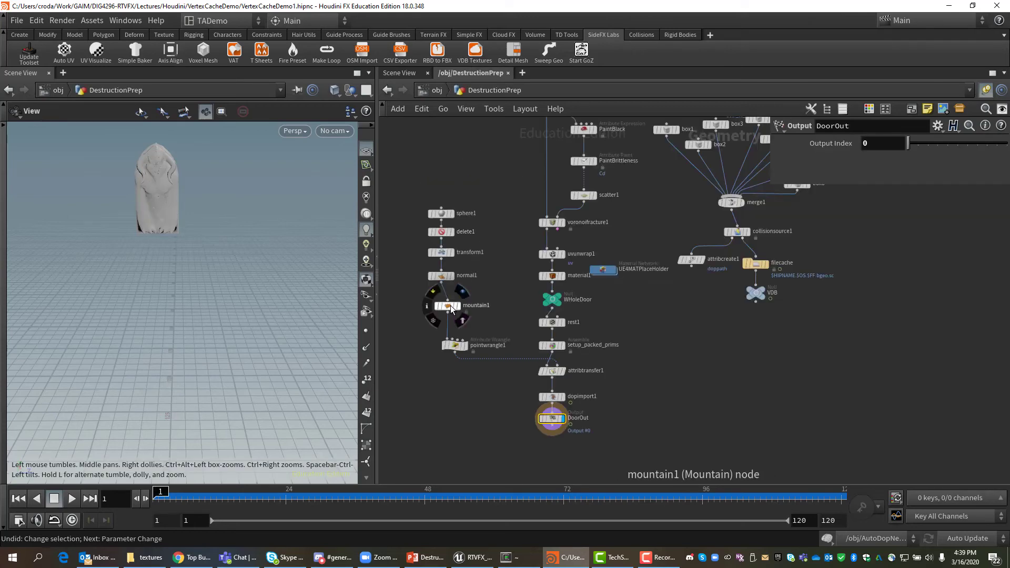
{"action": "left_click", "coordinate": [441, 275]}
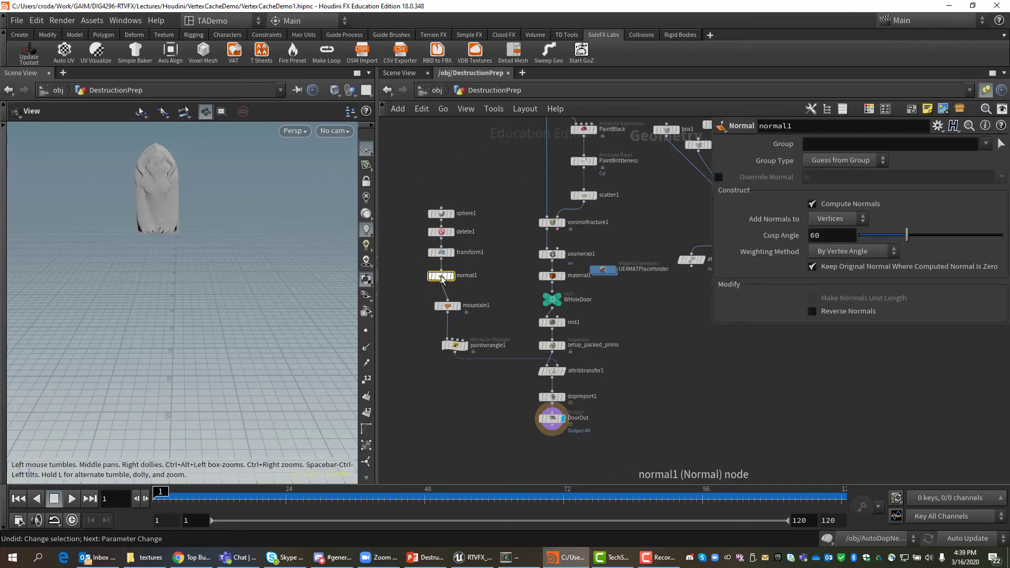
{"action": "left_click", "coordinate": [455, 346]}
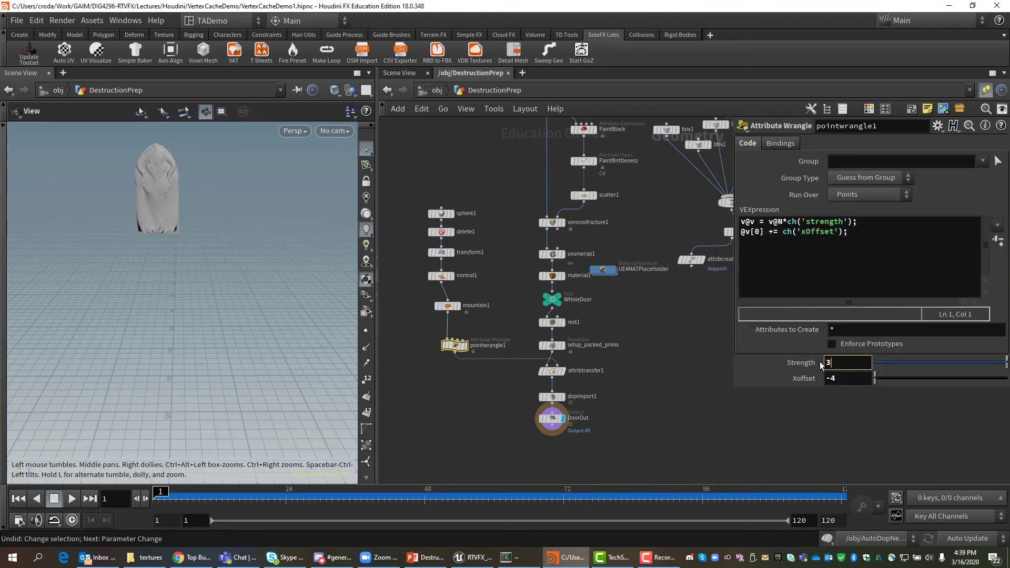
{"action": "left_click", "coordinate": [838, 379]}
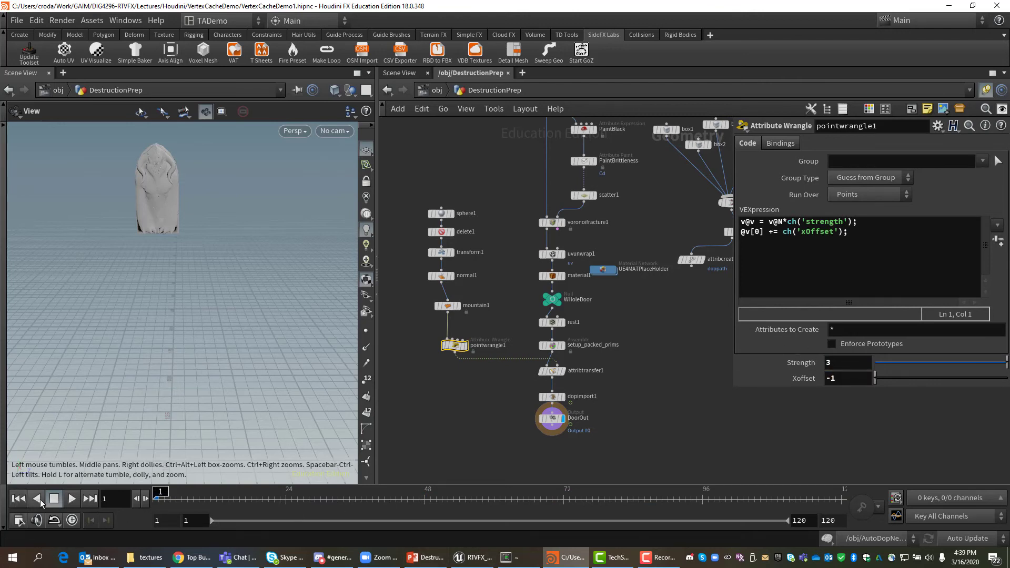
Play the door destruction simulation, stop it at frame 69, and save VertexCacheDemo1.hipnc
{"action": "left_click", "coordinate": [71, 499]}
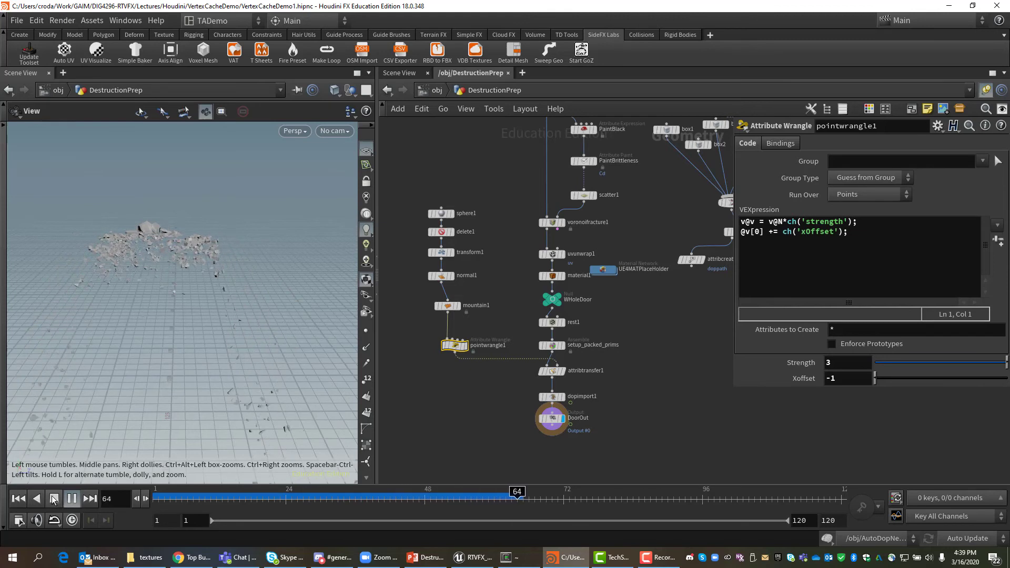
{"action": "left_click", "coordinate": [55, 498]}
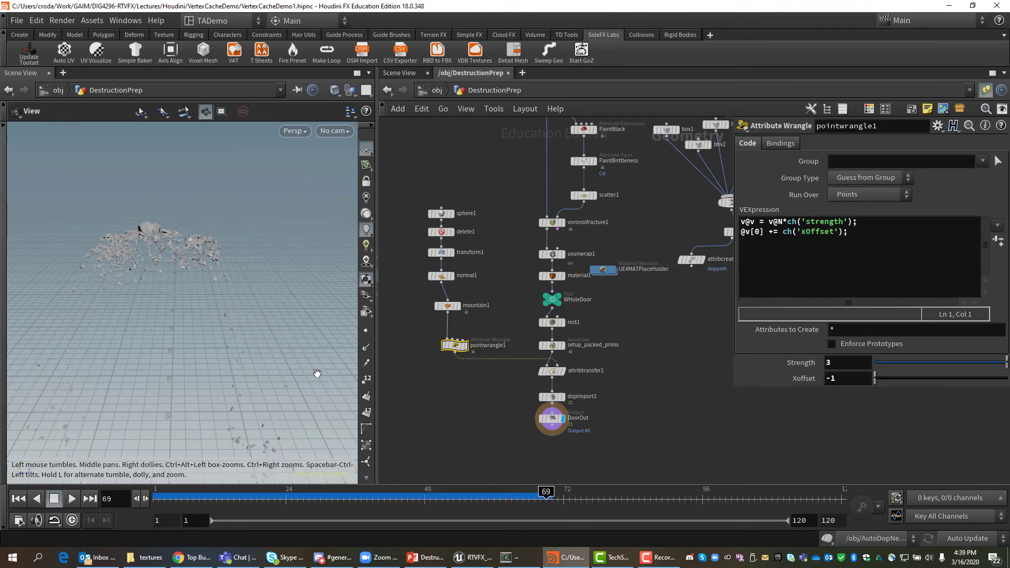
{"action": "left_click", "coordinate": [17, 21]}
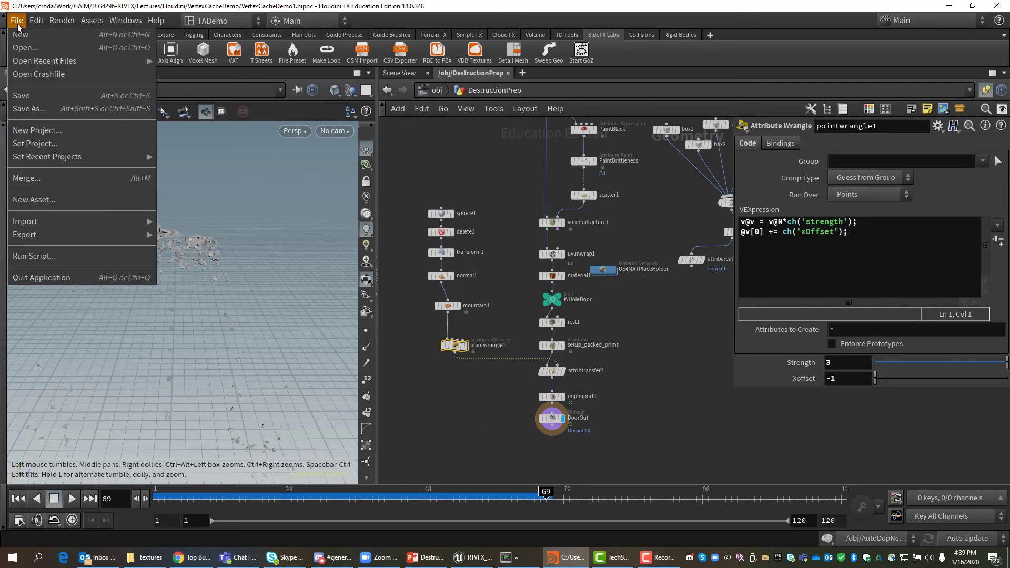
{"action": "left_click", "coordinate": [24, 96]}
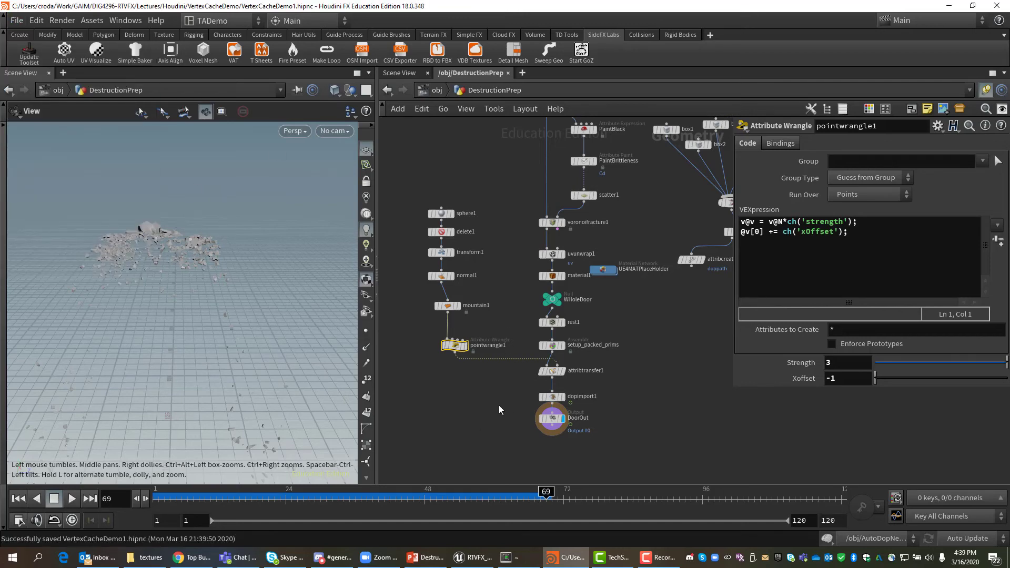
Return the timeline to frame 1 and try to render vertex_animation_textures1 in the ChunksOut network
{"action": "key", "text": "u"}
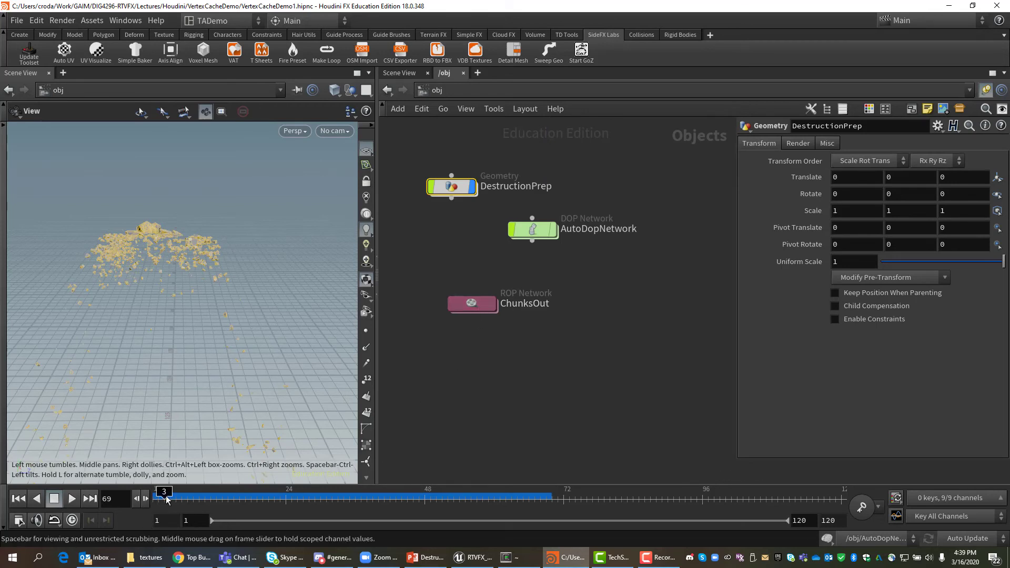
{"action": "left_click_drag", "start_coordinate": [166, 500], "coordinate": [102, 503]}
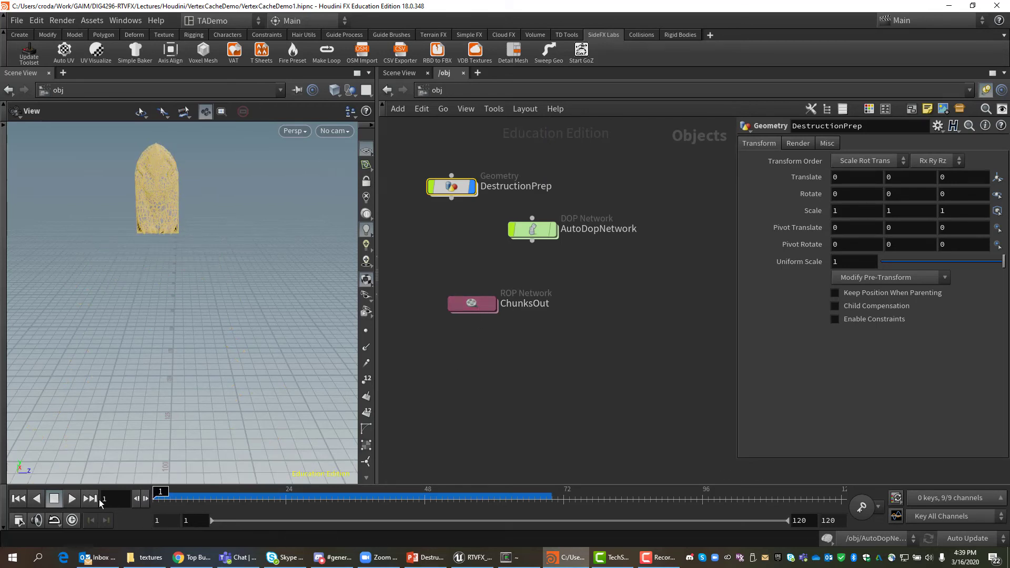
{"action": "double_click", "coordinate": [483, 308]}
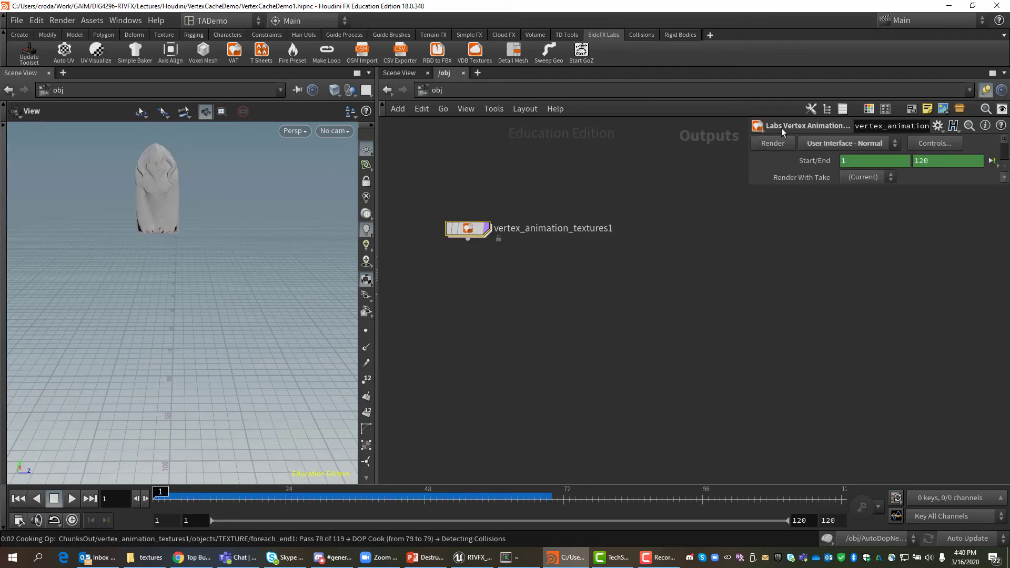
{"action": "double_click", "coordinate": [471, 231]}
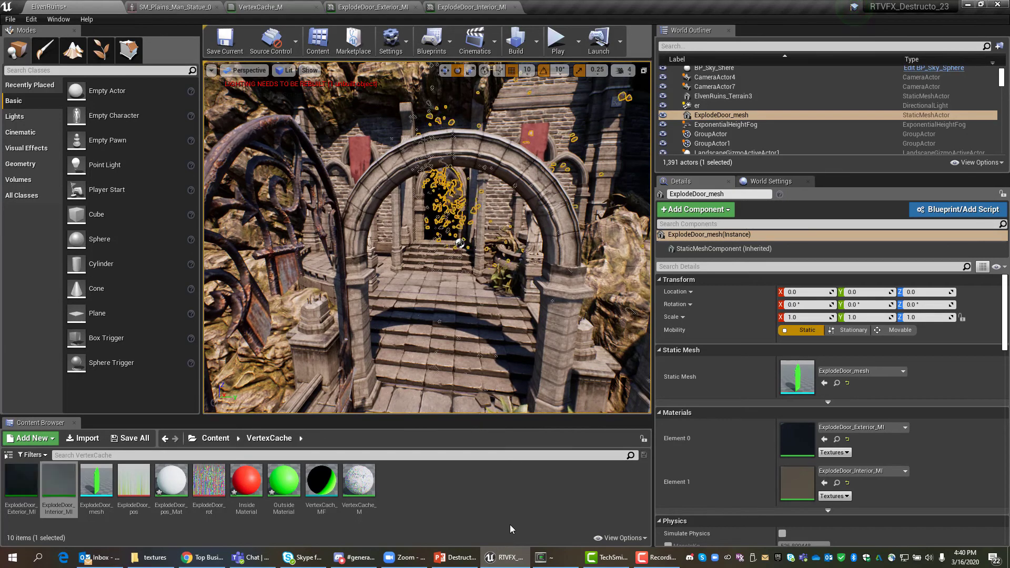
Switch to the terminal and relaunch Houdini with the previous houdini command
{"action": "left_click", "coordinate": [559, 564]}
{"action": "double_click", "coordinate": [161, 203]}
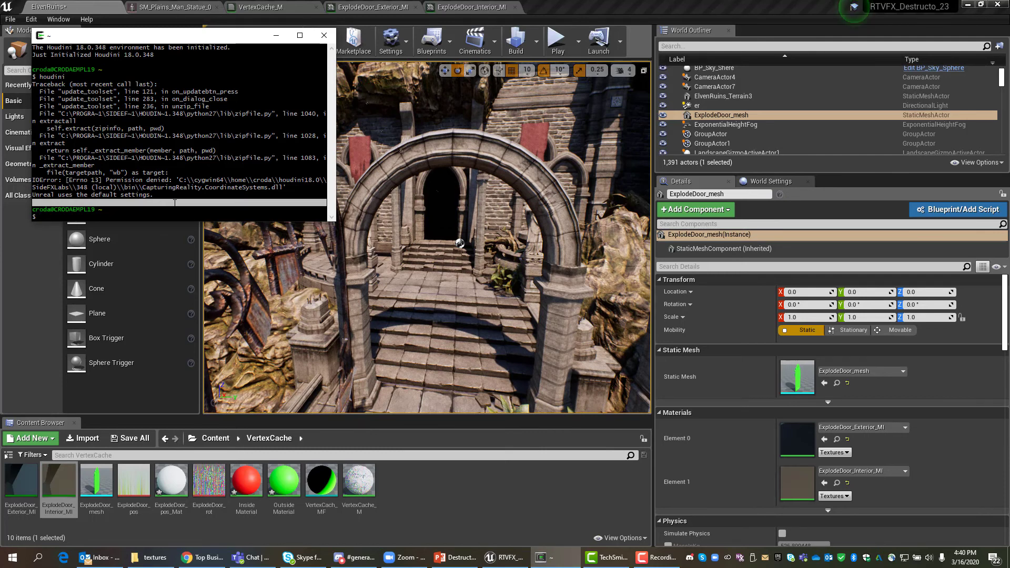
{"action": "key", "text": "Up"}
{"action": "key", "text": "Return"}
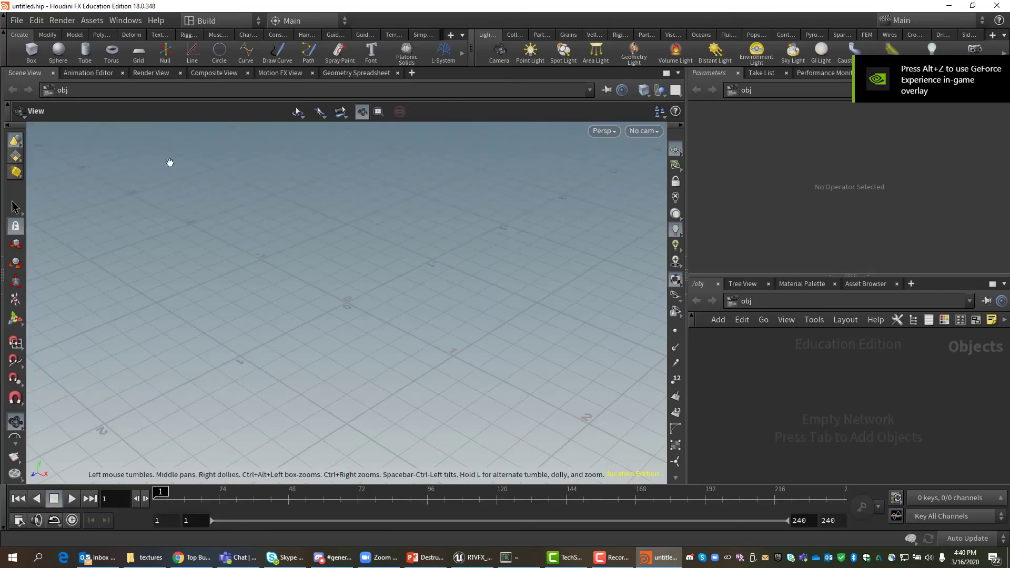
Set the current project to the recent Lectures/Houdini/VertexCacheDemo folder
{"action": "left_click", "coordinate": [17, 21]}
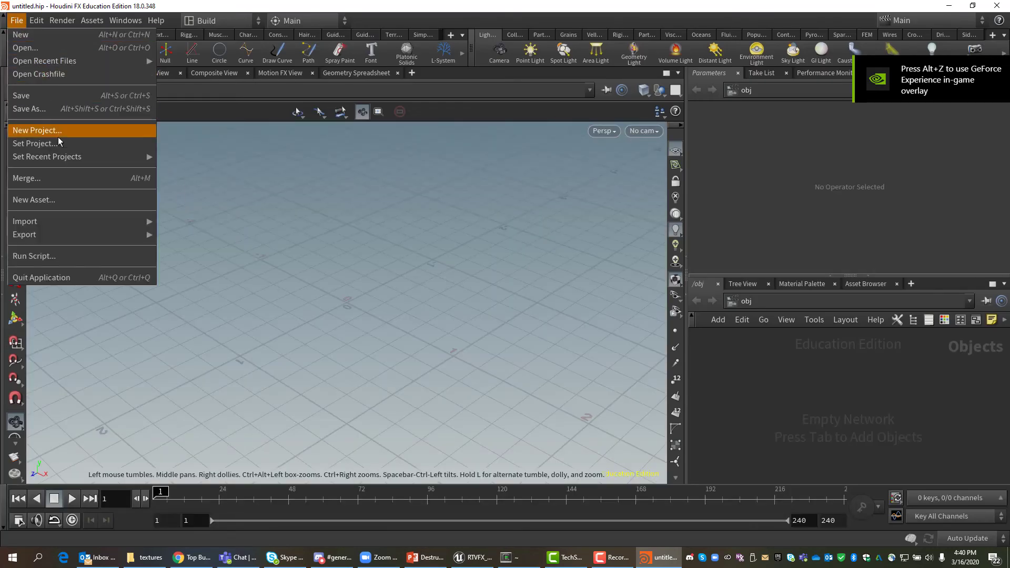
{"action": "mouse_move", "coordinate": [59, 157]}
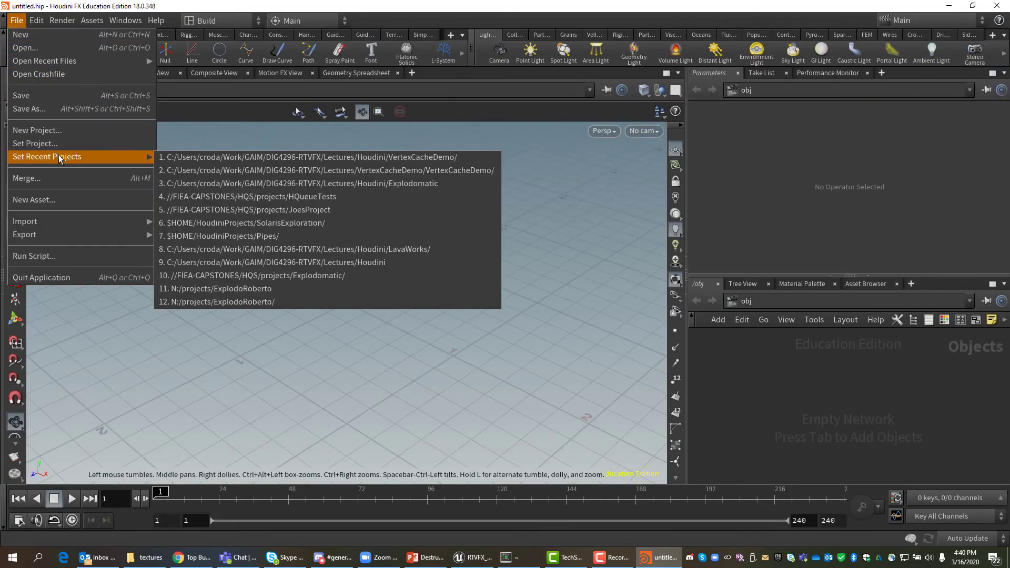
{"action": "left_click", "coordinate": [190, 160]}
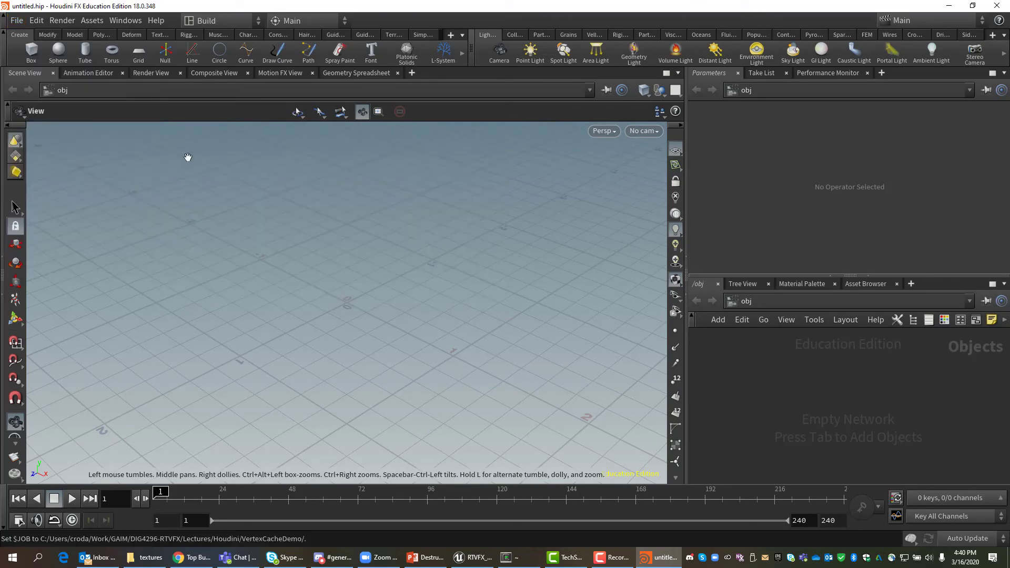
Open the recent file VertexCacheDemo1.hipnc, discarding the untitled scene
{"action": "left_click", "coordinate": [17, 21]}
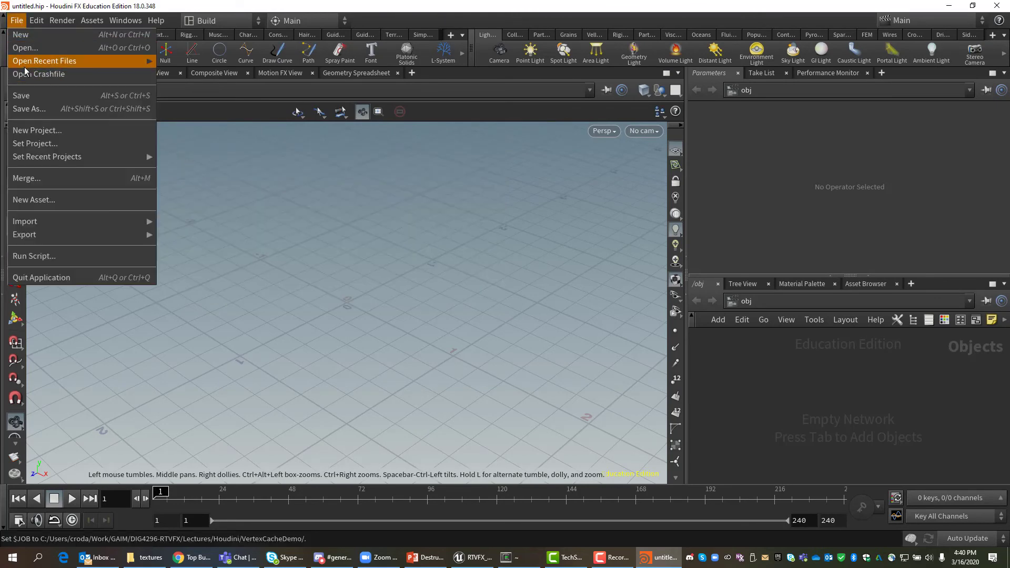
{"action": "mouse_move", "coordinate": [25, 63]}
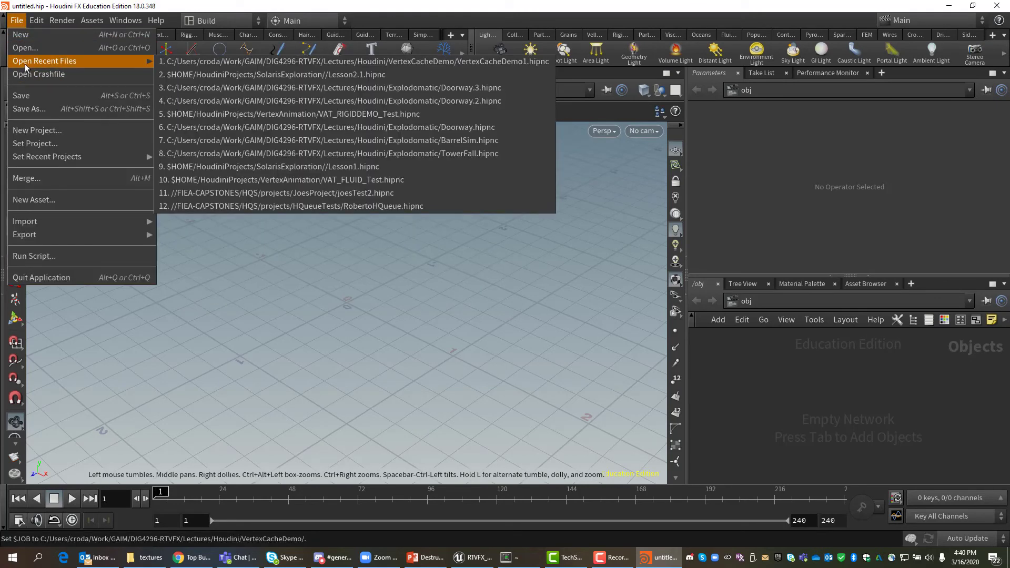
{"action": "left_click", "coordinate": [189, 62]}
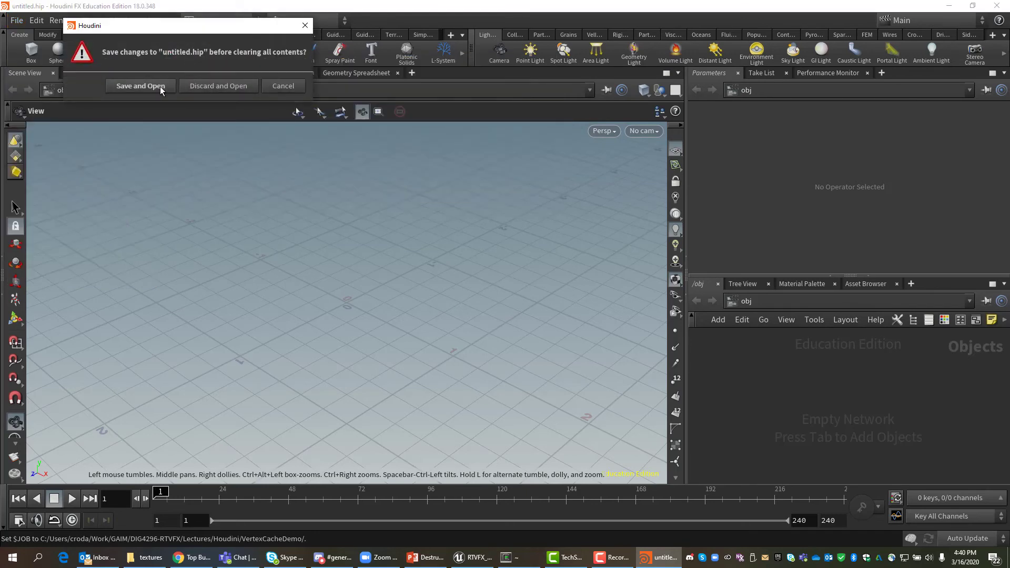
{"action": "left_click", "coordinate": [217, 87]}
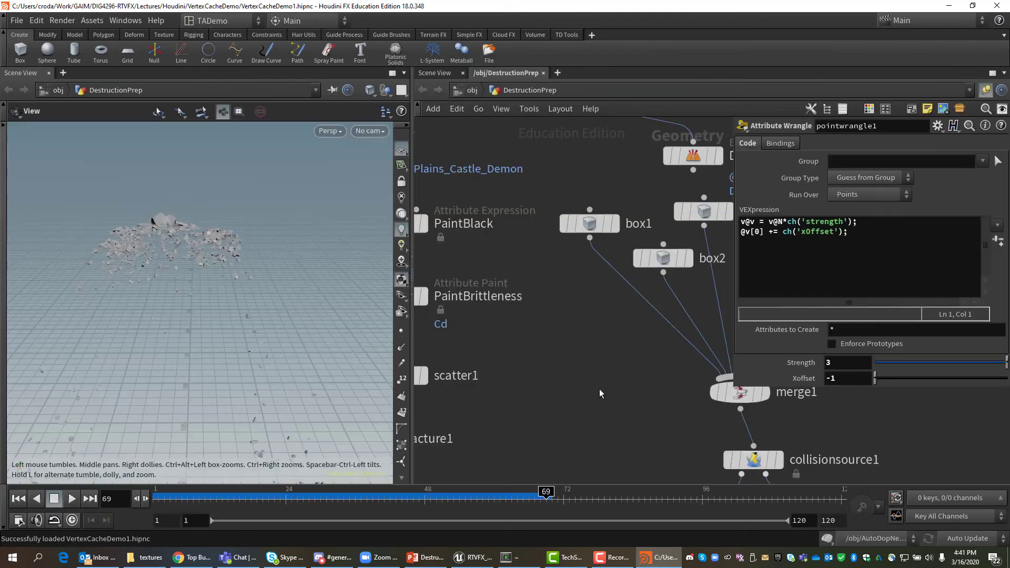
Set the Force Total Count of scatter1 in DestructionPrep to 200
{"action": "mouse_move", "coordinate": [603, 356]}
{"action": "middle_mouse_down"}
{"action": "mouse_move", "coordinate": [638, 383]}
{"action": "mouse_move", "coordinate": [684, 392]}
{"action": "mouse_move", "coordinate": [668, 337]}
{"action": "middle_mouse_up"}
{"action": "middle_click_drag", "start_coordinate": [652, 382], "coordinate": [694, 312]}
{"action": "left_click", "coordinate": [536, 249]}
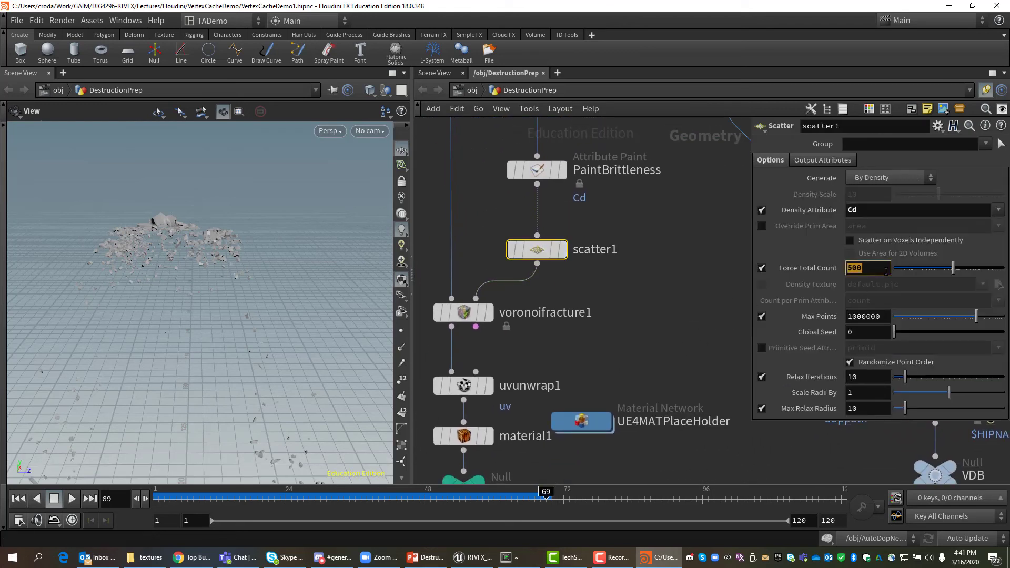
{"action": "key", "text": "Return"}
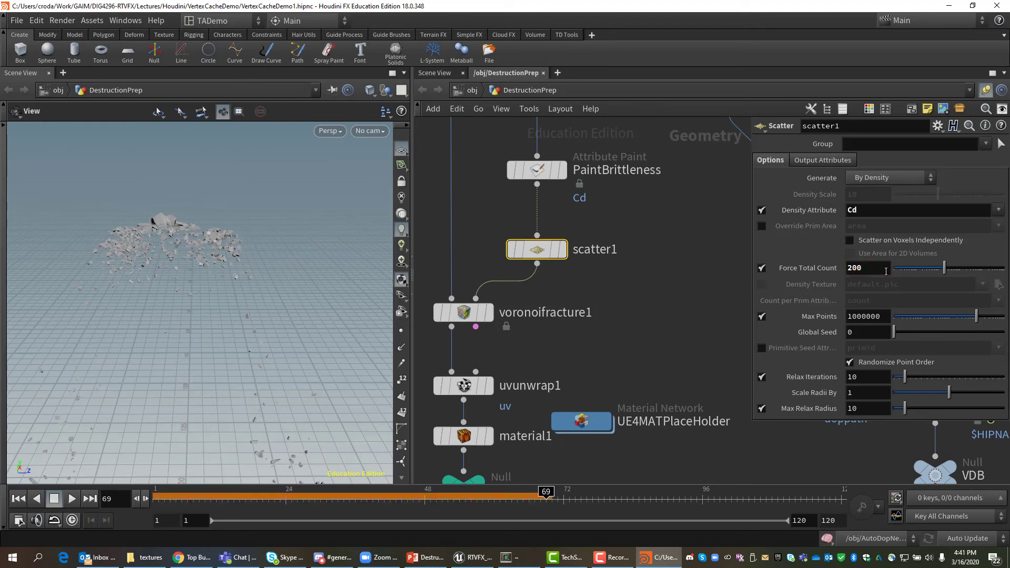
Play the door destruction simulation from the start, return to frame 1, and save VertexCacheDemo1.hipnc
{"action": "left_click", "coordinate": [17, 498]}
{"action": "left_click", "coordinate": [72, 498]}
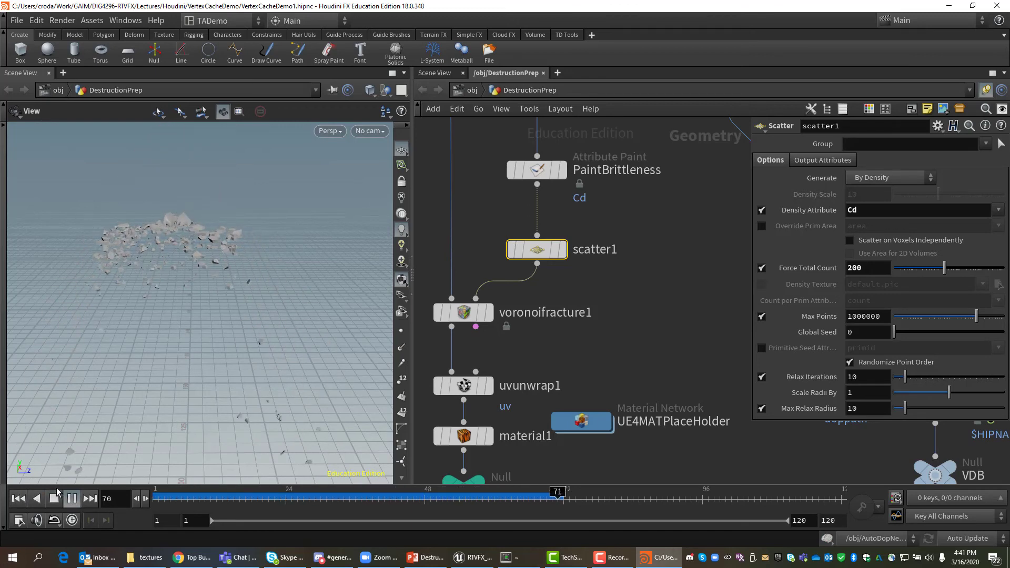
{"action": "left_click", "coordinate": [72, 499]}
{"action": "left_click", "coordinate": [18, 499]}
{"action": "left_click", "coordinate": [72, 497]}
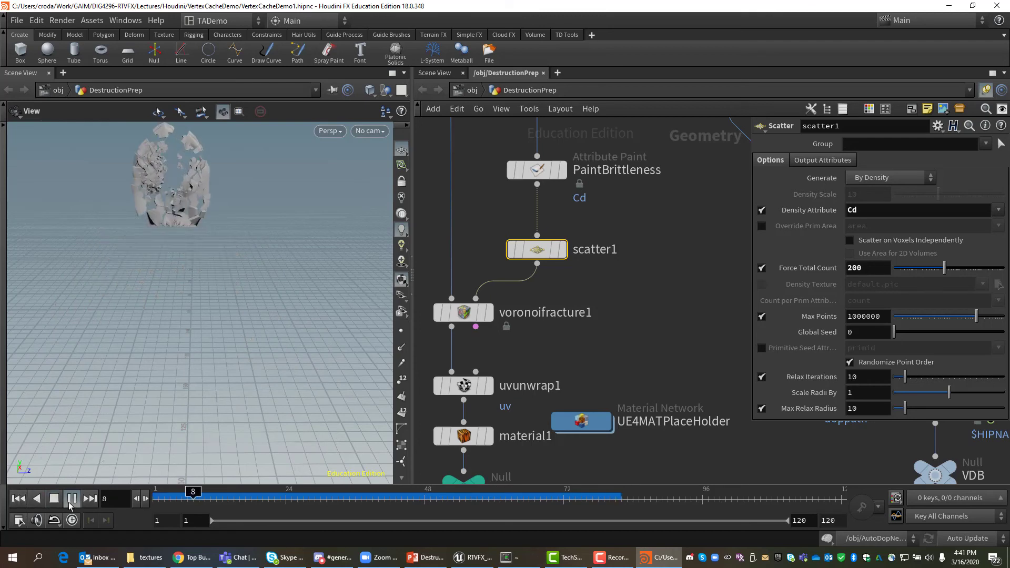
{"action": "left_click", "coordinate": [53, 500]}
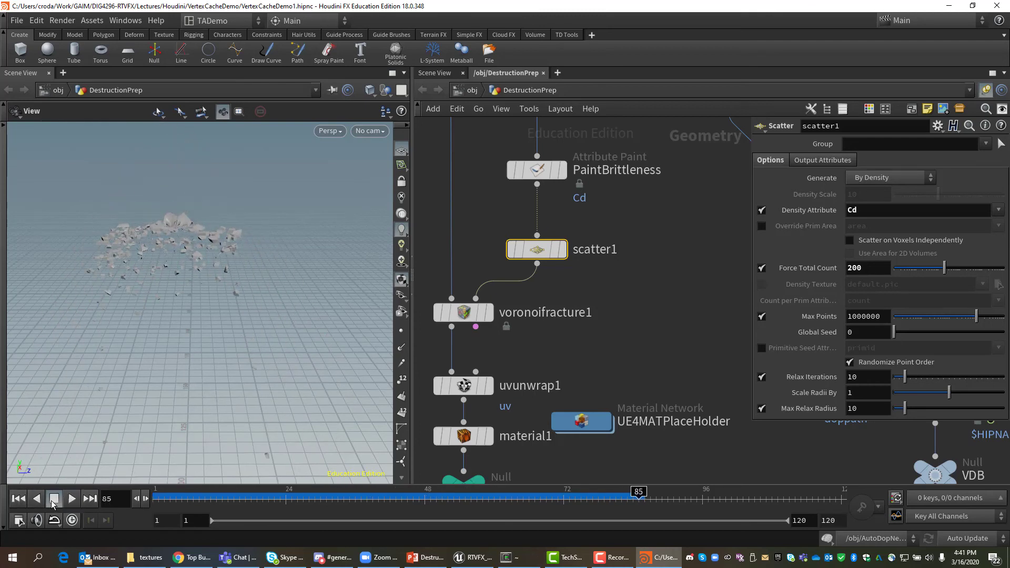
{"action": "left_click", "coordinate": [18, 498]}
{"action": "left_click", "coordinate": [20, 20]}
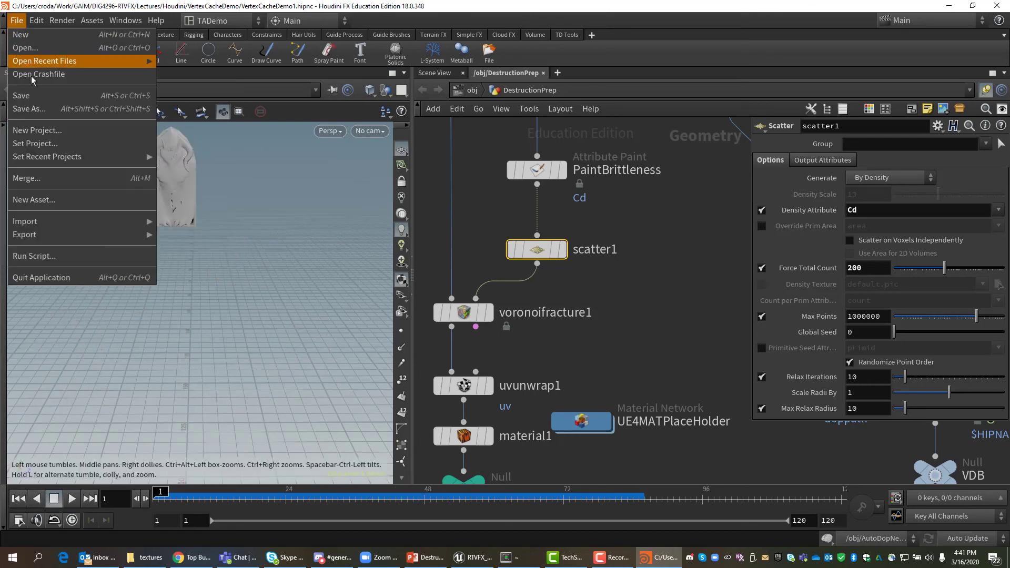
{"action": "left_click", "coordinate": [32, 95]}
Go up to the object level, open the ChunksOut network, and initialize vertex_animation_textures1 for Unreal Engine 4
{"action": "middle_click_drag", "start_coordinate": [651, 339], "coordinate": [631, 161]}
{"action": "middle_click_drag", "start_coordinate": [616, 313], "coordinate": [643, 183]}
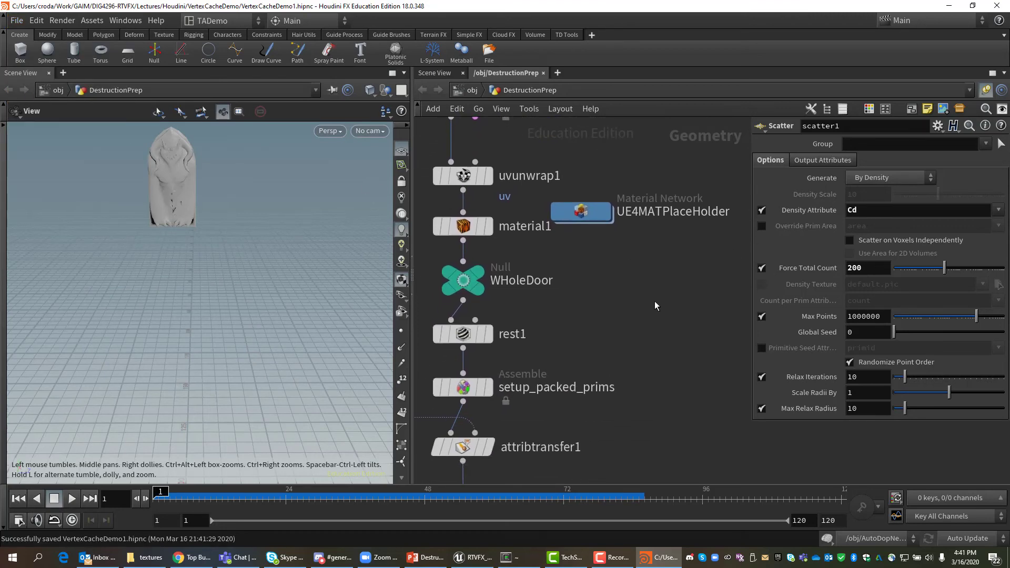
{"action": "middle_click_drag", "start_coordinate": [655, 305], "coordinate": [684, 150]}
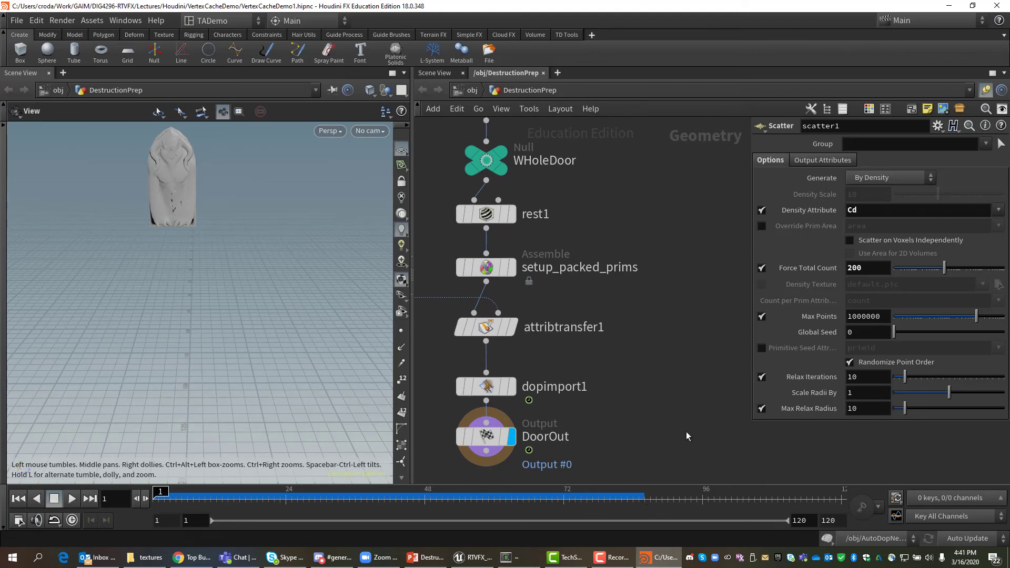
{"action": "key", "text": "u"}
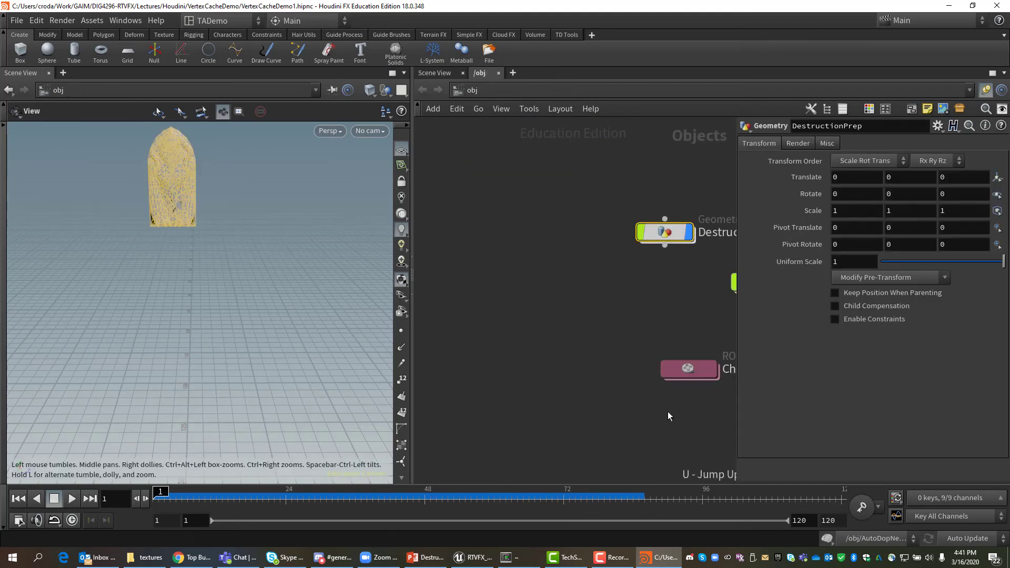
{"action": "double_click", "coordinate": [550, 349]}
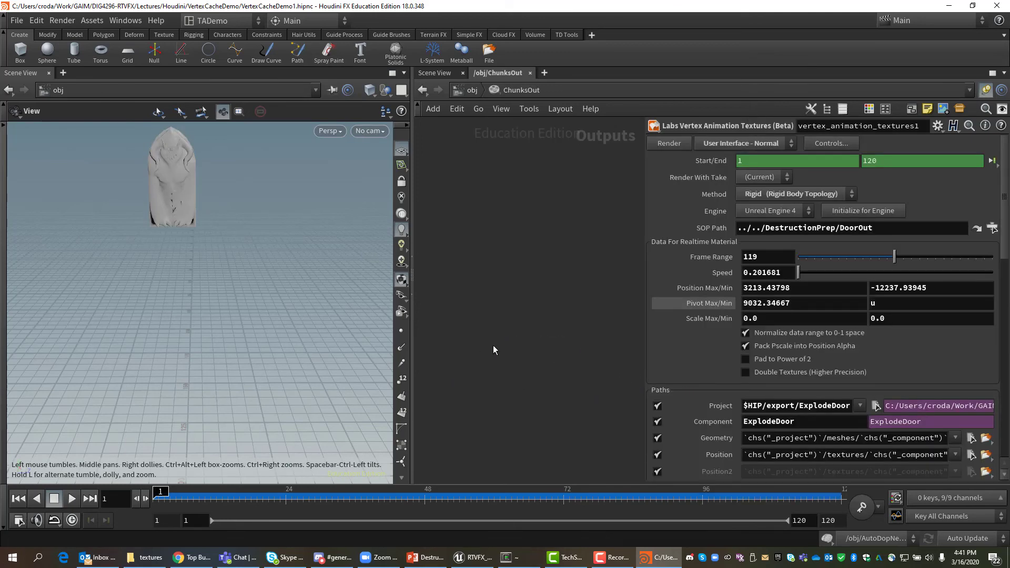
{"action": "left_click", "coordinate": [866, 209]}
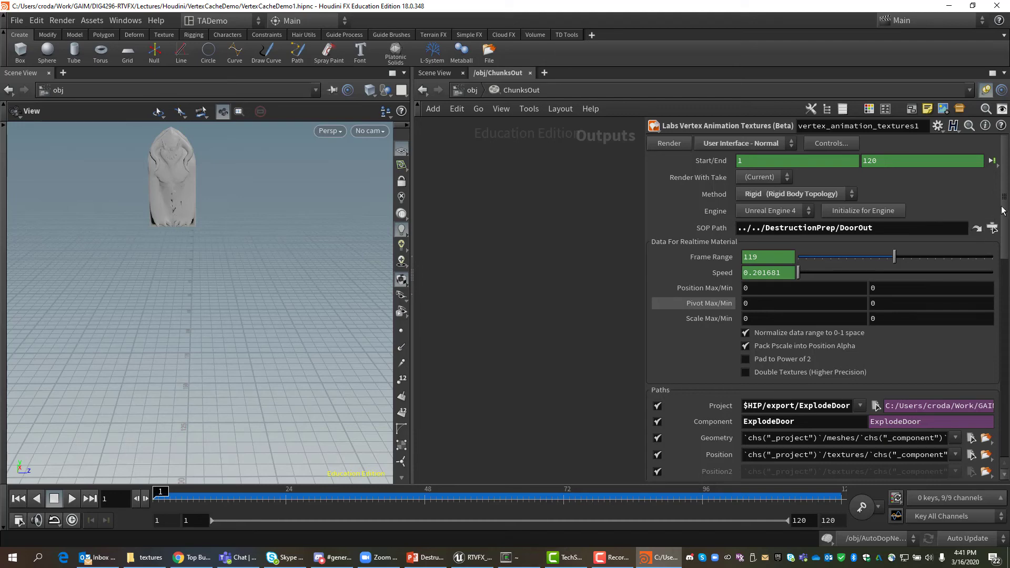
{"action": "scroll", "coordinate": [1004, 196], "scroll_direction": "down", "scroll_amount": 5}
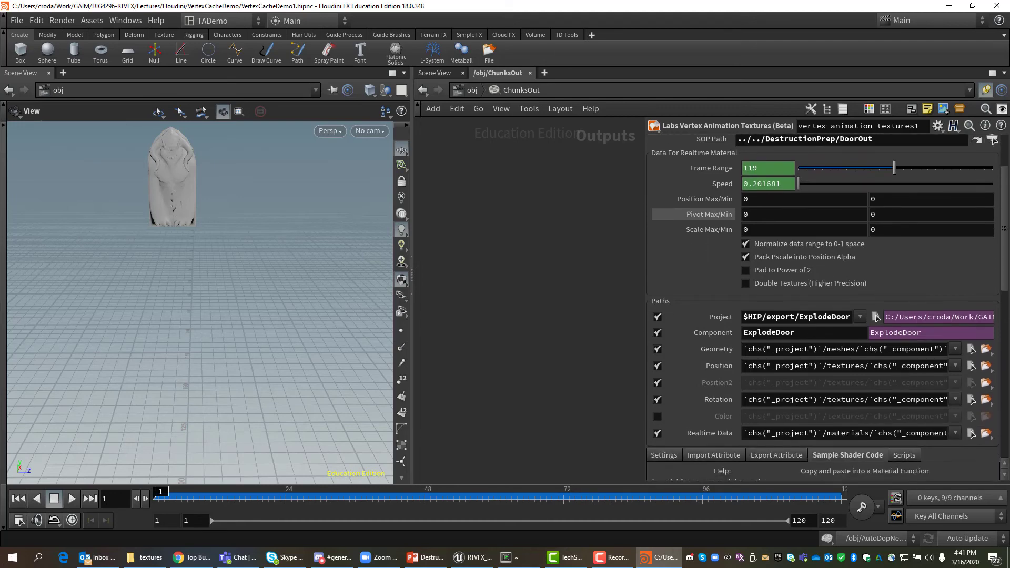
{"action": "scroll", "coordinate": [1006, 223], "scroll_direction": "down", "scroll_amount": 7}
{"action": "scroll", "coordinate": [1006, 222], "scroll_direction": "up", "scroll_amount": 8}
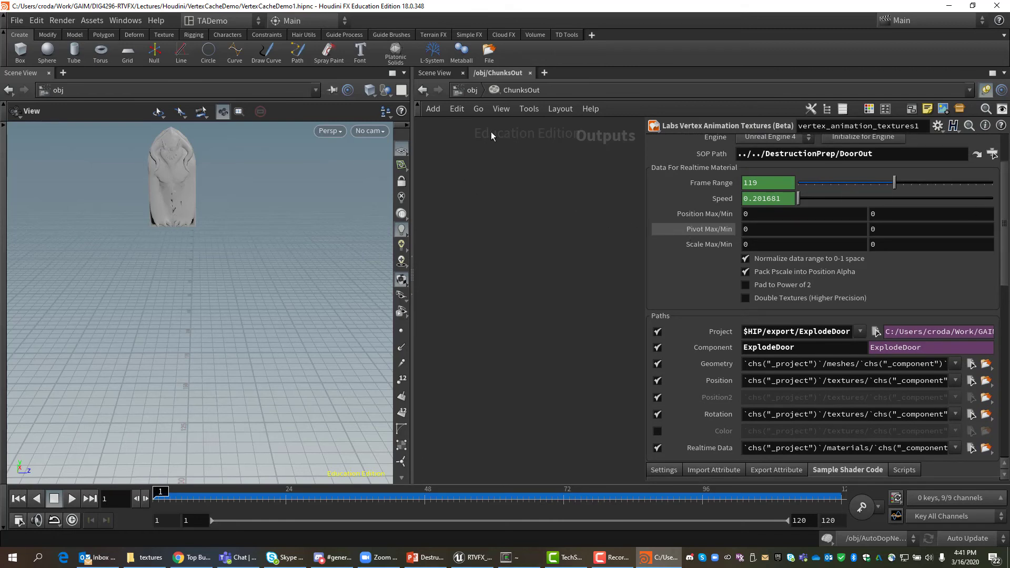
Save the scene and render vertex_animation_textures1 for frames 1 to 120
{"action": "left_click", "coordinate": [14, 21]}
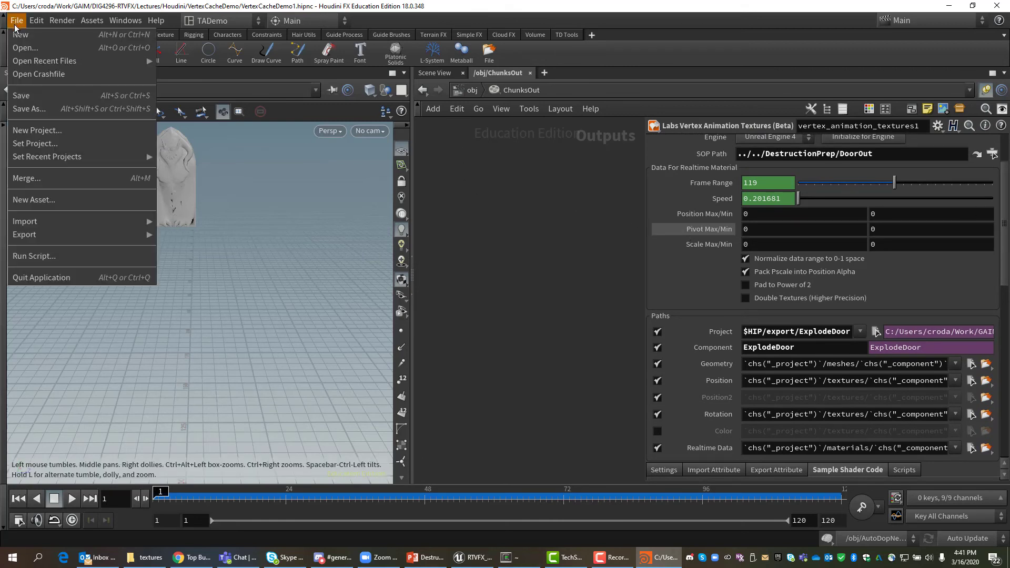
{"action": "left_click", "coordinate": [31, 95]}
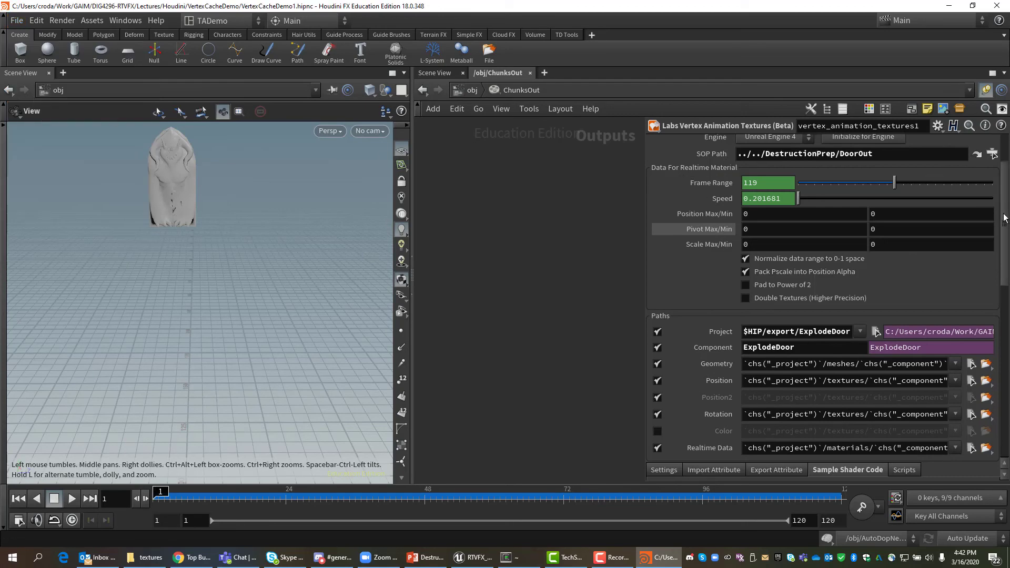
{"action": "scroll", "coordinate": [1004, 218], "scroll_direction": "up", "scroll_amount": 3}
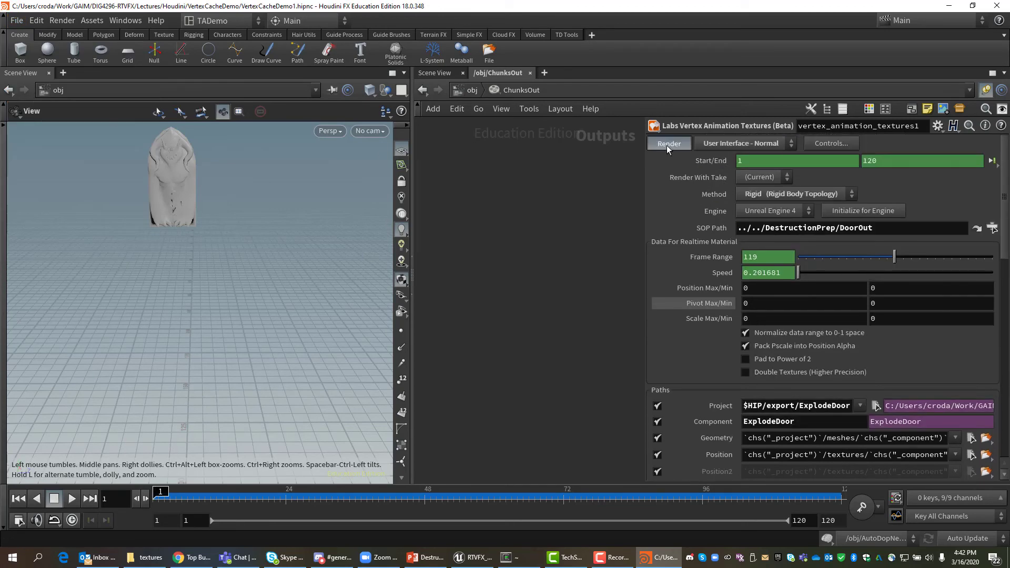
{"action": "left_click", "coordinate": [665, 145]}
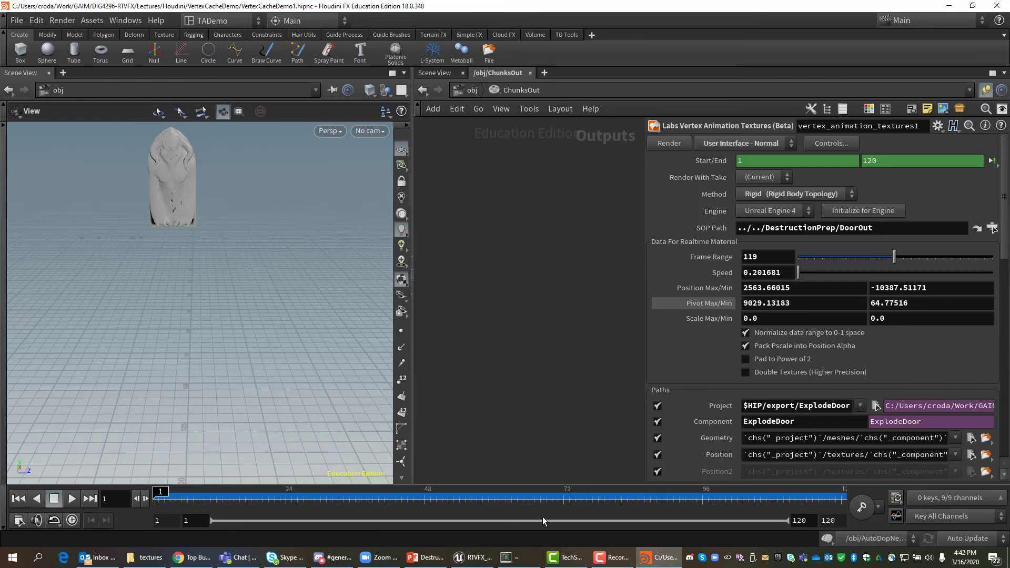
Switch to Unreal Engine and reimport ExplodeDoor_mesh, ExplodeDoor_pos and ExplodeDoor_rot in the VertexCache folder
{"action": "left_click", "coordinate": [472, 557]}
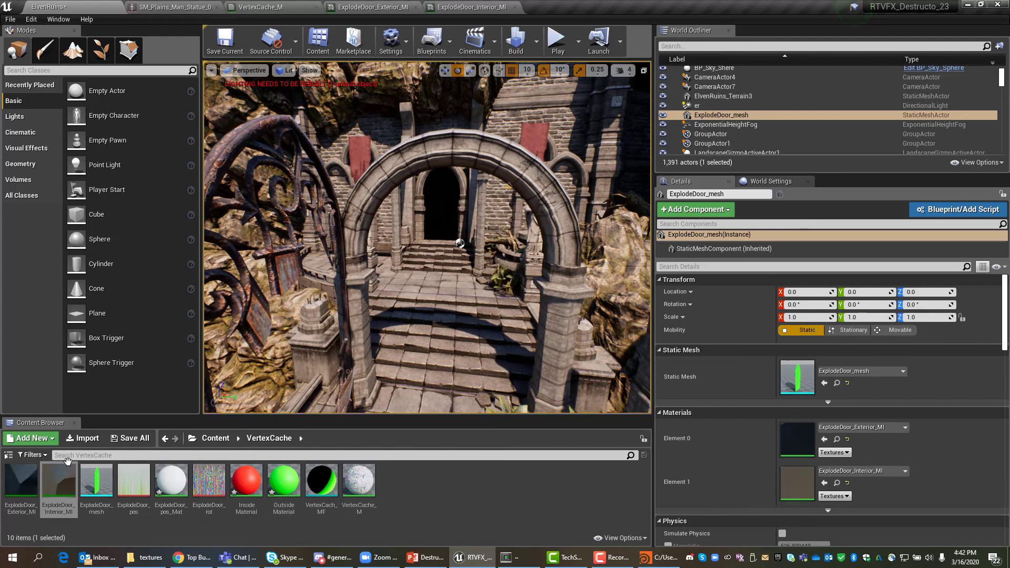
{"action": "right_click", "coordinate": [103, 483]}
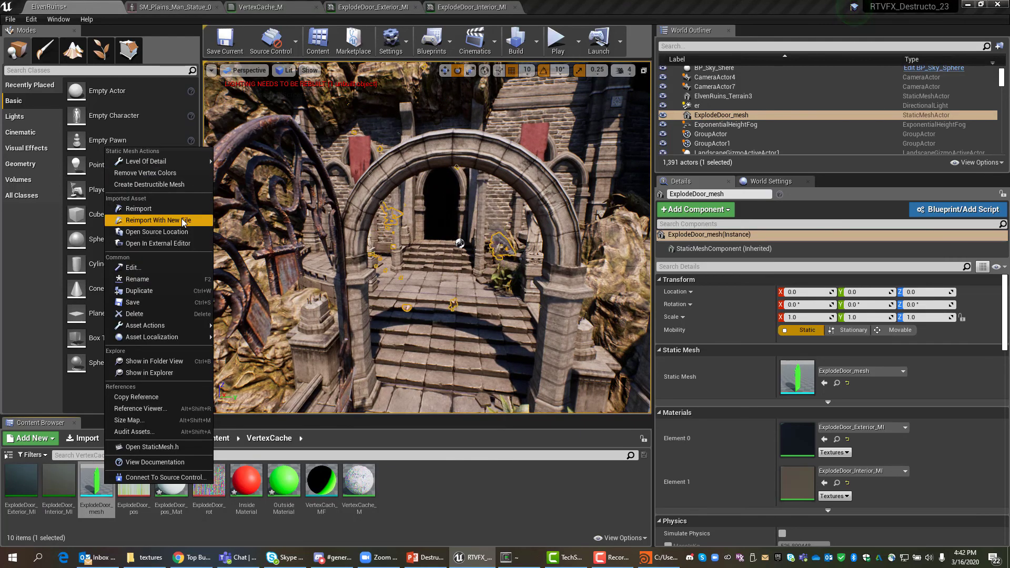
{"action": "left_click", "coordinate": [141, 212]}
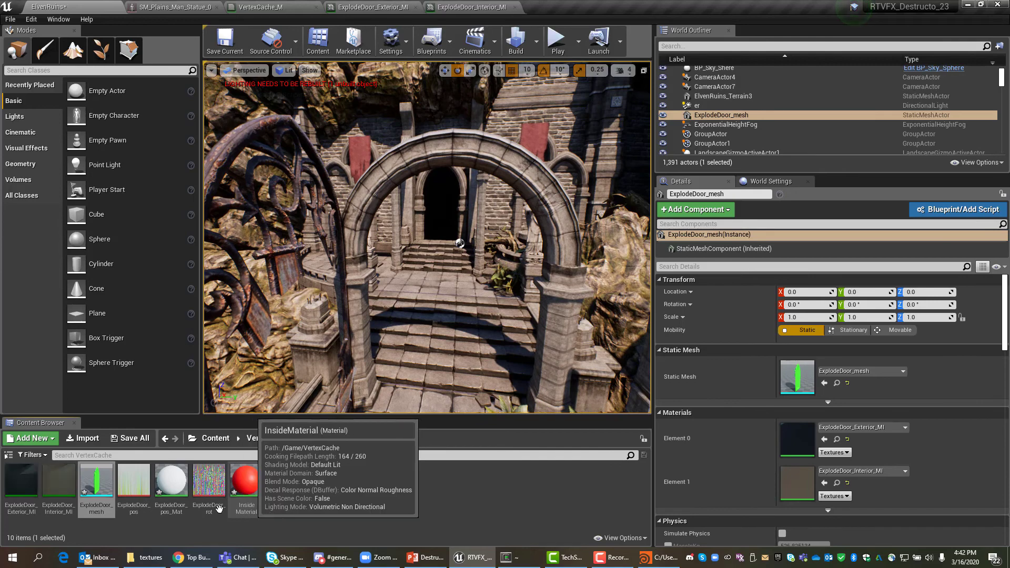
{"action": "right_click", "coordinate": [127, 477]}
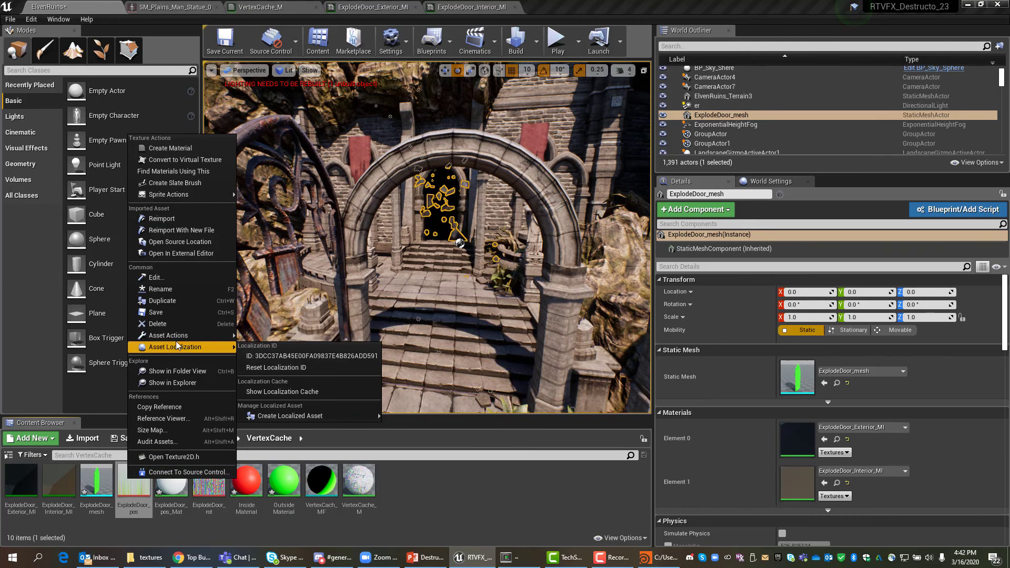
{"action": "left_click", "coordinate": [167, 220]}
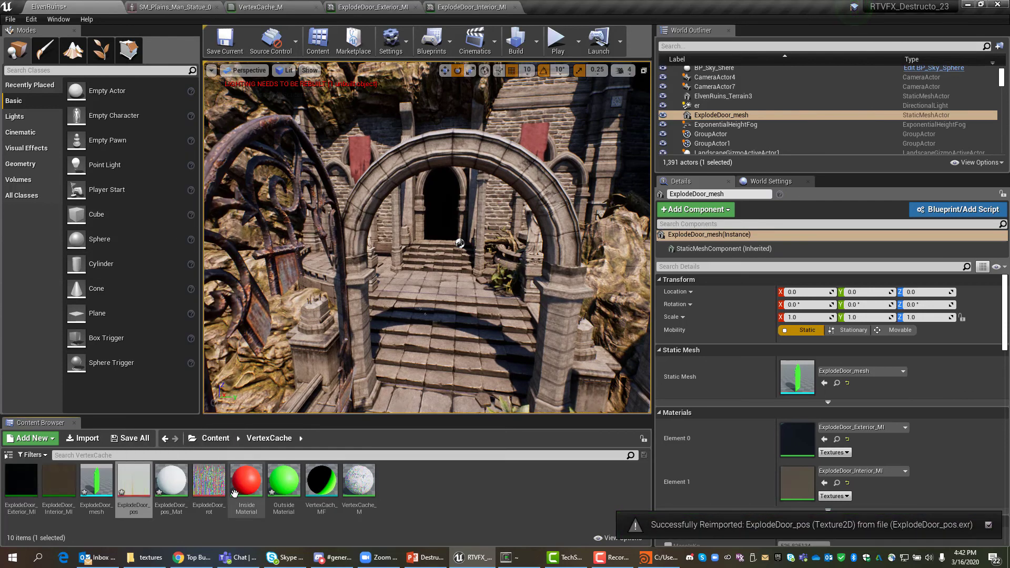
{"action": "right_click", "coordinate": [205, 484]}
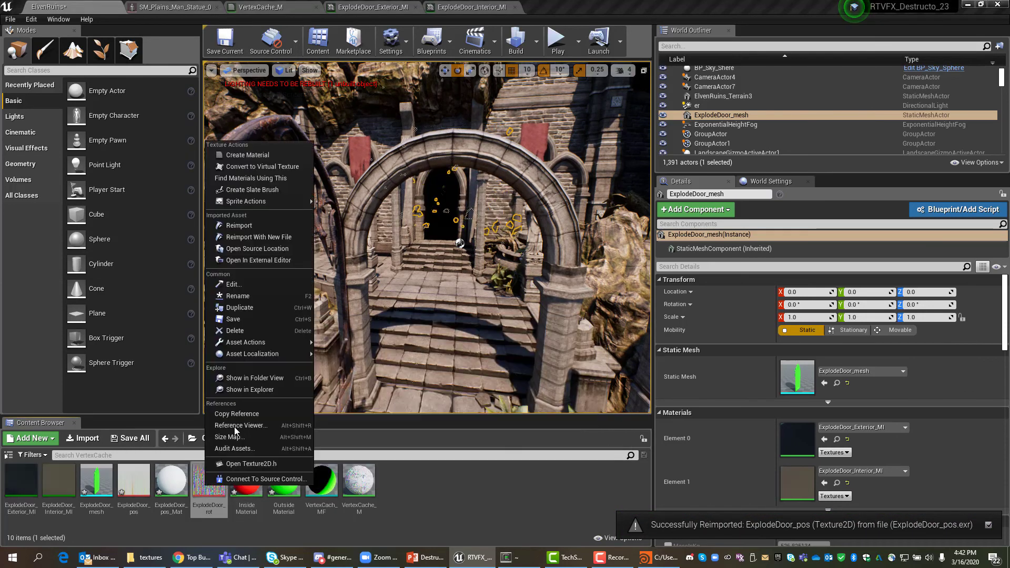
{"action": "left_click", "coordinate": [241, 225]}
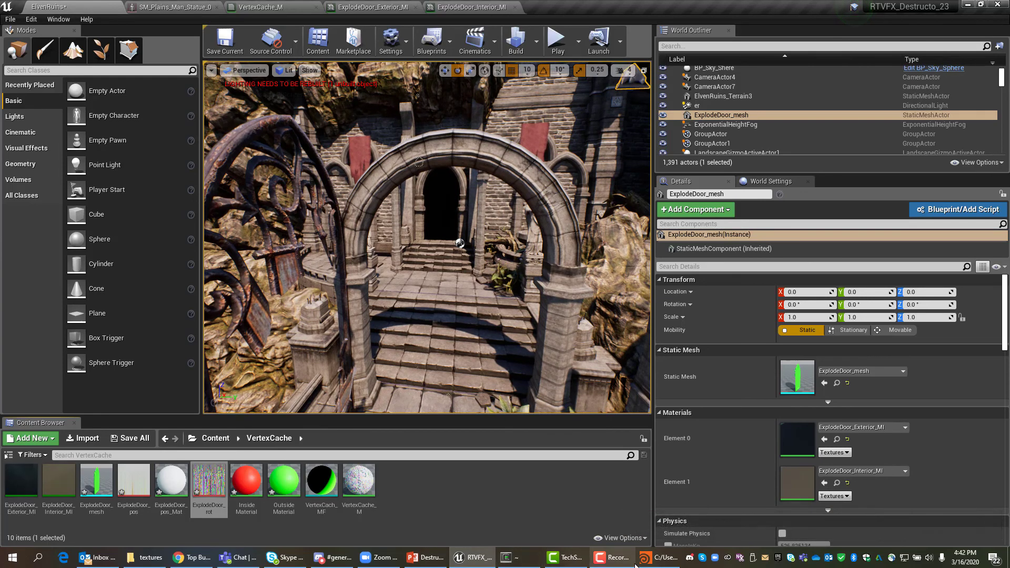
Copy the position range from vertex_animation_textures1 in Houdini into Unreal's ExplodeDoor_Exterior_MI: Position Max 2563.66015 and Position Min -10387.51171
{"action": "left_click", "coordinate": [667, 559]}
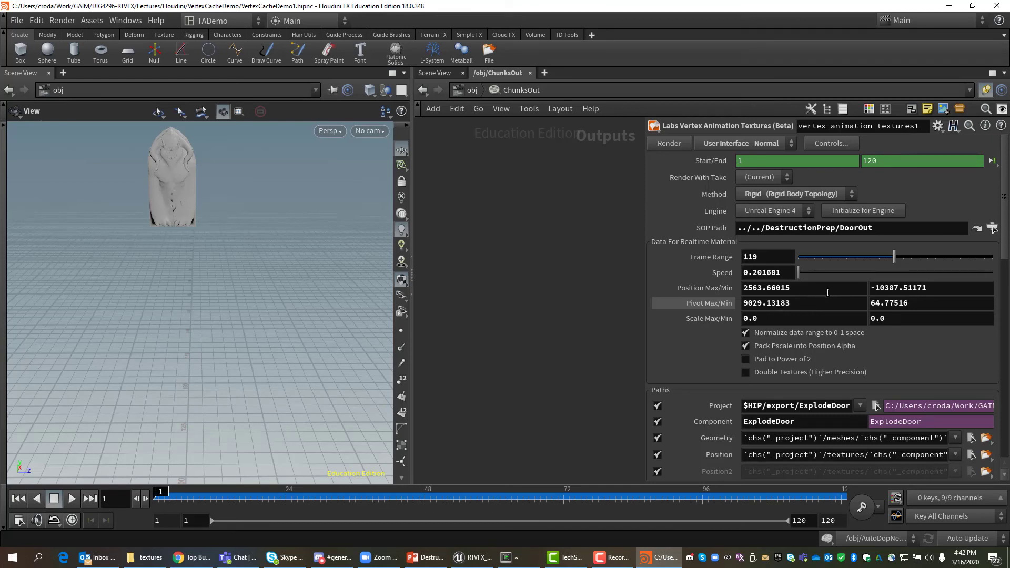
{"action": "left_click_drag", "start_coordinate": [792, 291], "coordinate": [740, 297]}
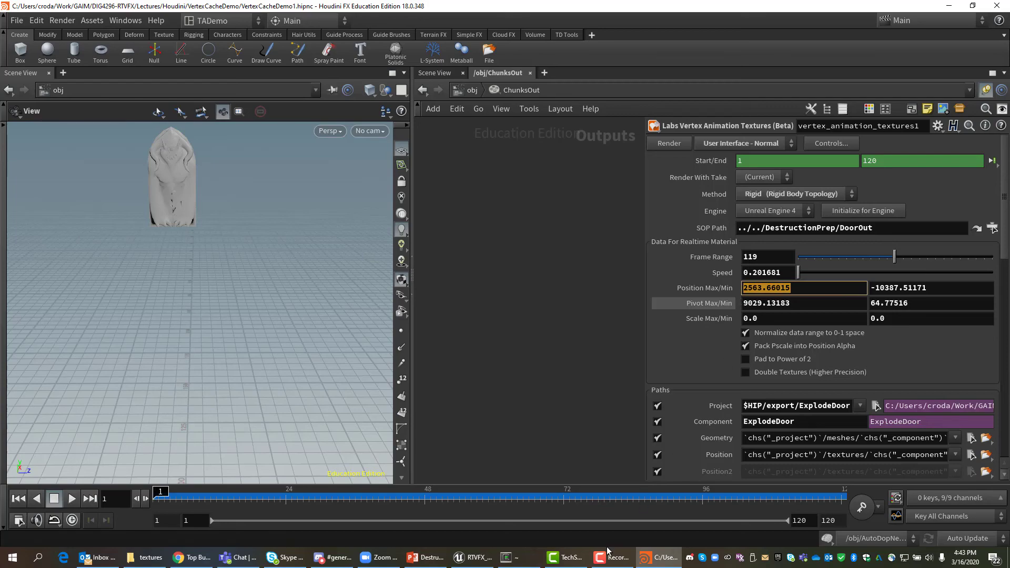
{"action": "left_click", "coordinate": [472, 557]}
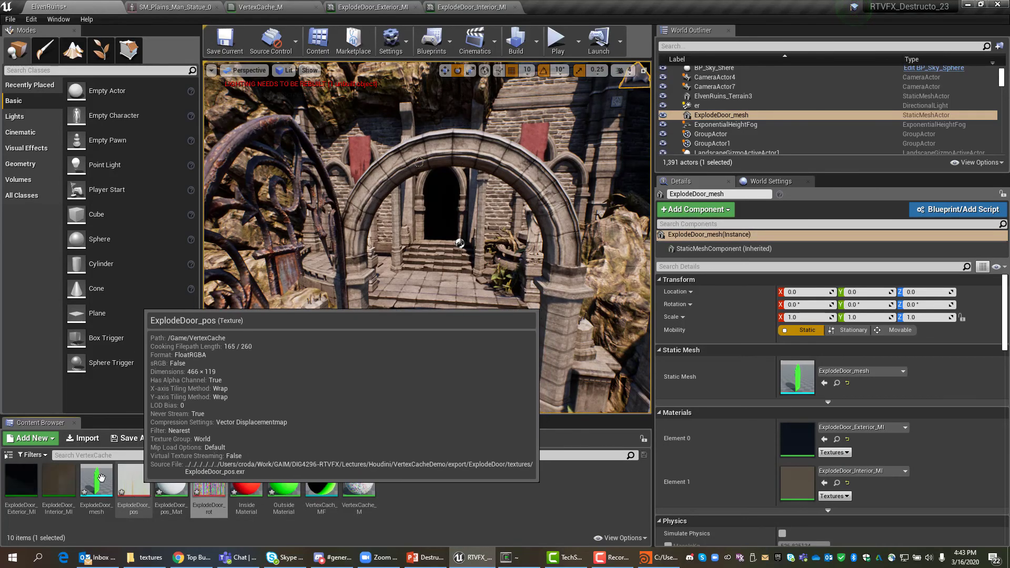
{"action": "double_click", "coordinate": [28, 485]}
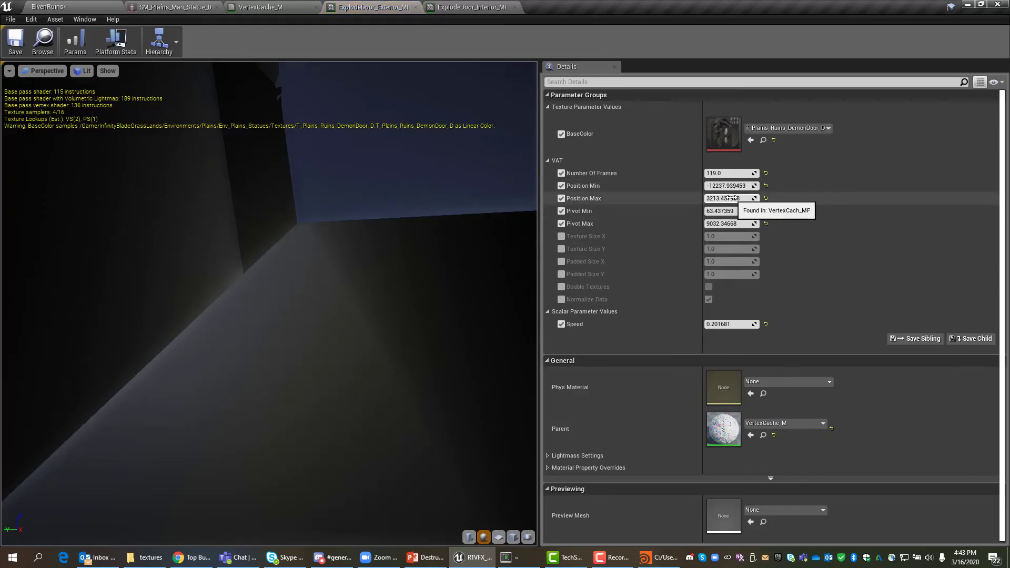
{"action": "left_click", "coordinate": [732, 198]}
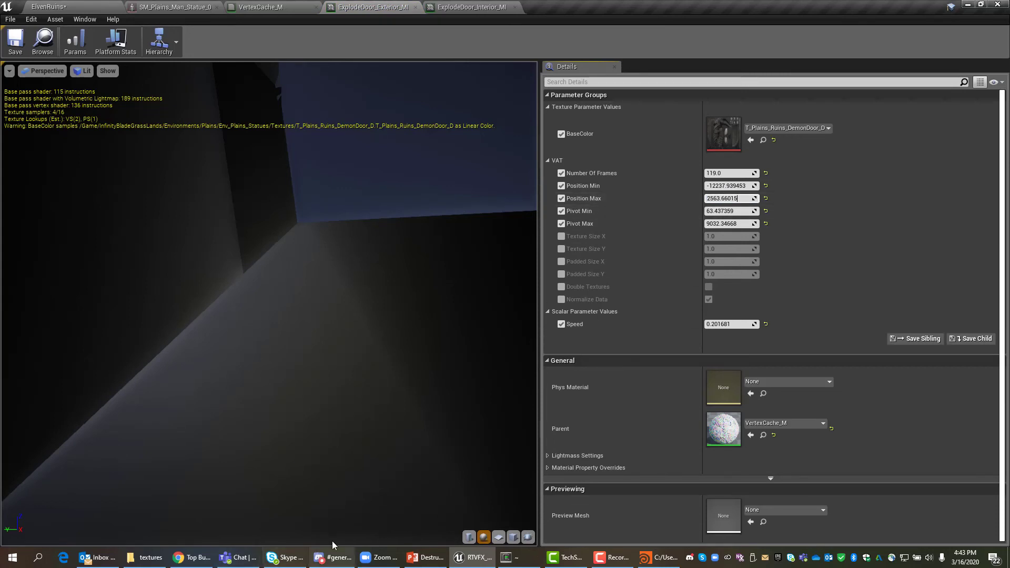
{"action": "left_click", "coordinate": [658, 558]}
{"action": "key", "text": "Tab"}
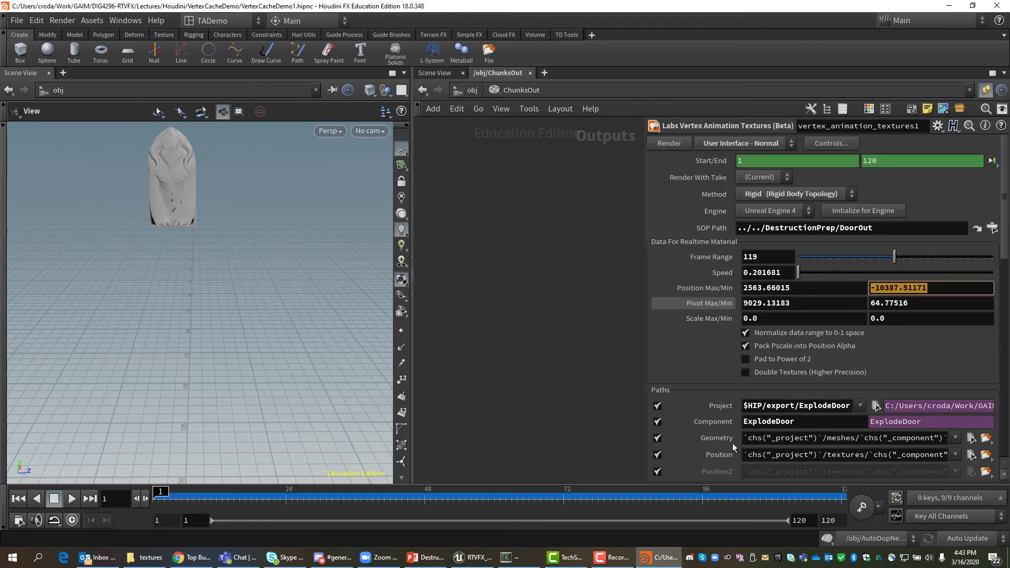
{"action": "left_click", "coordinate": [472, 557]}
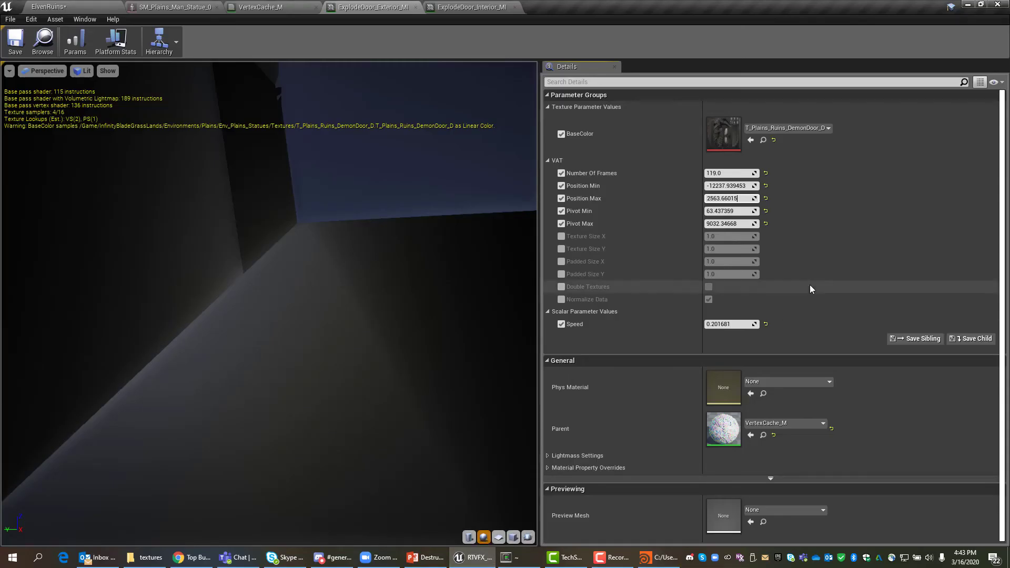
{"action": "left_click", "coordinate": [742, 186]}
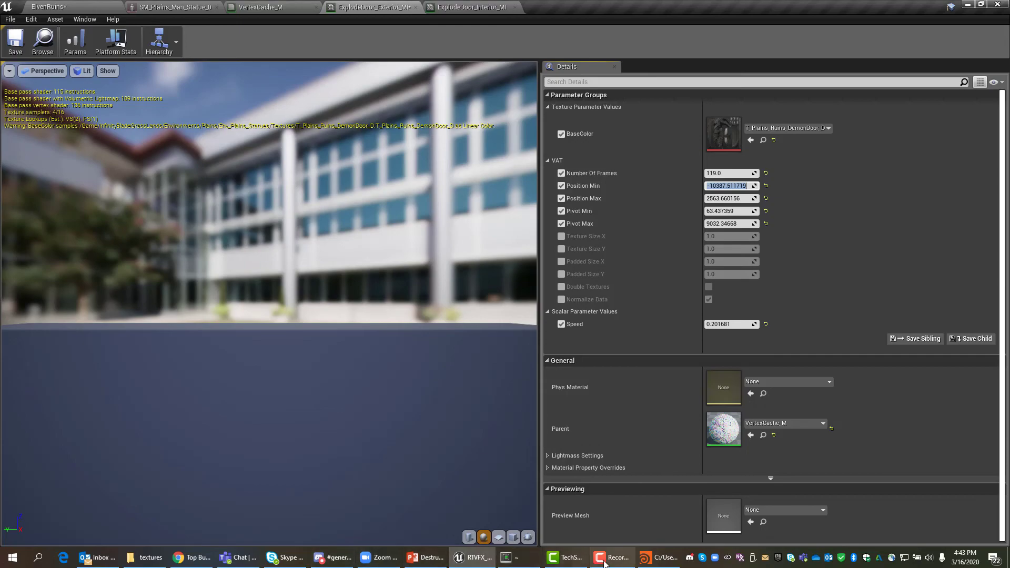
Copy Houdini's pivot range into ExplodeDoor_Exterior_MI in Unreal, Pivot Max 9029.13183 and Pivot Min 64.77516, and save the material instance
{"action": "left_click", "coordinate": [657, 558]}
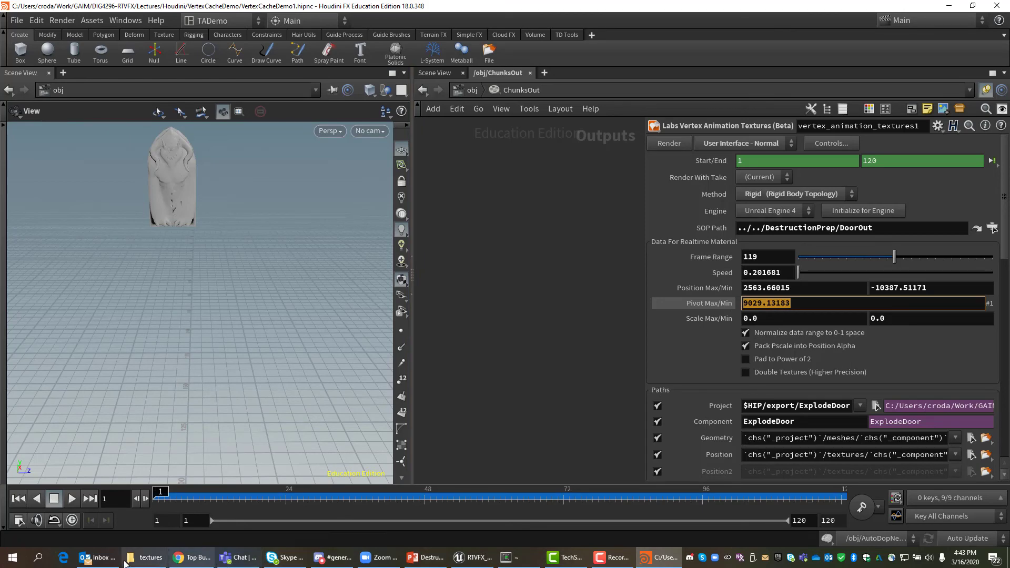
{"action": "left_click", "coordinate": [470, 557]}
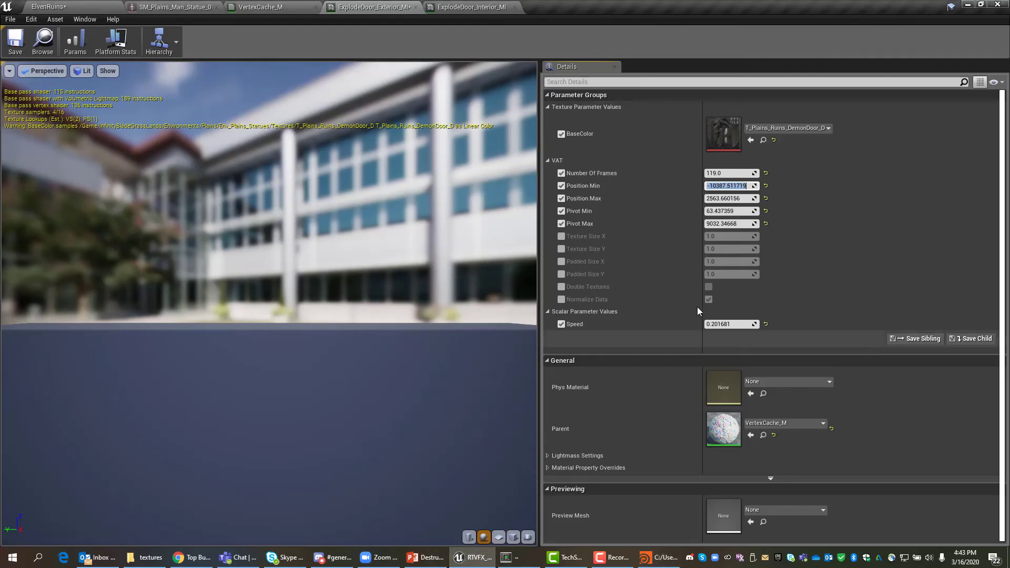
{"action": "type", "text": "9029.13183"}
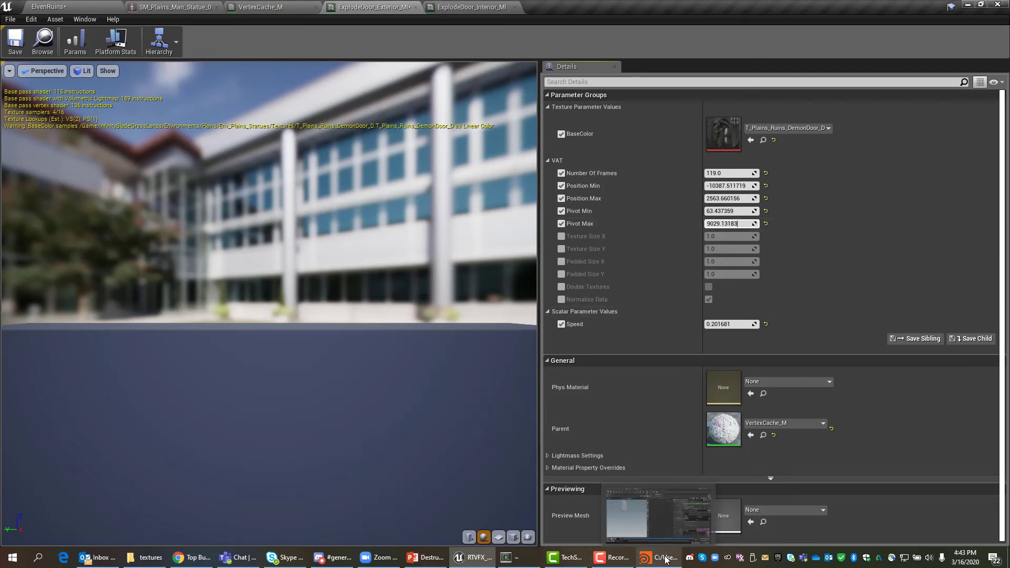
{"action": "left_click", "coordinate": [653, 562]}
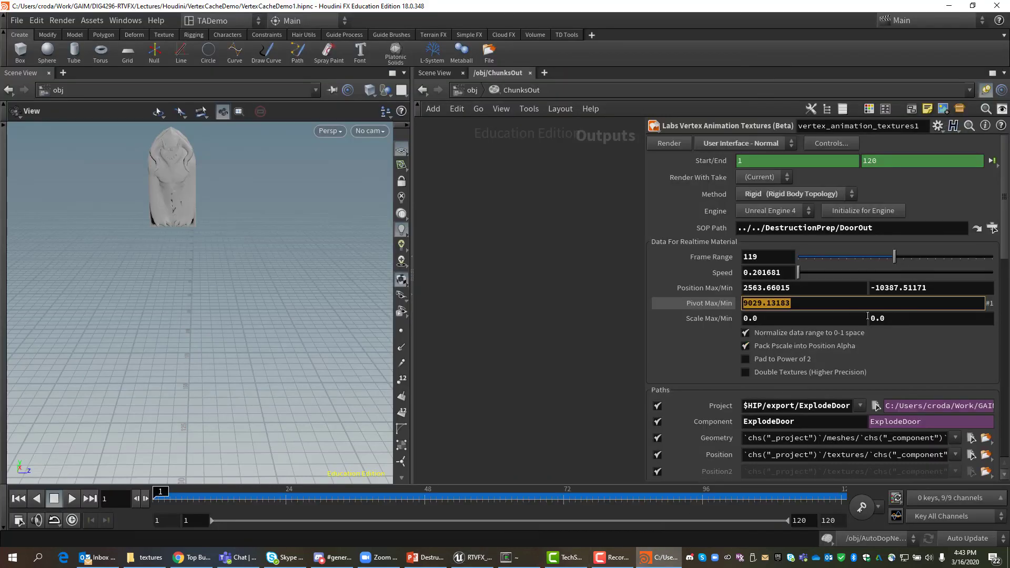
{"action": "left_click", "coordinate": [687, 351]}
{"action": "left_click", "coordinate": [889, 307]}
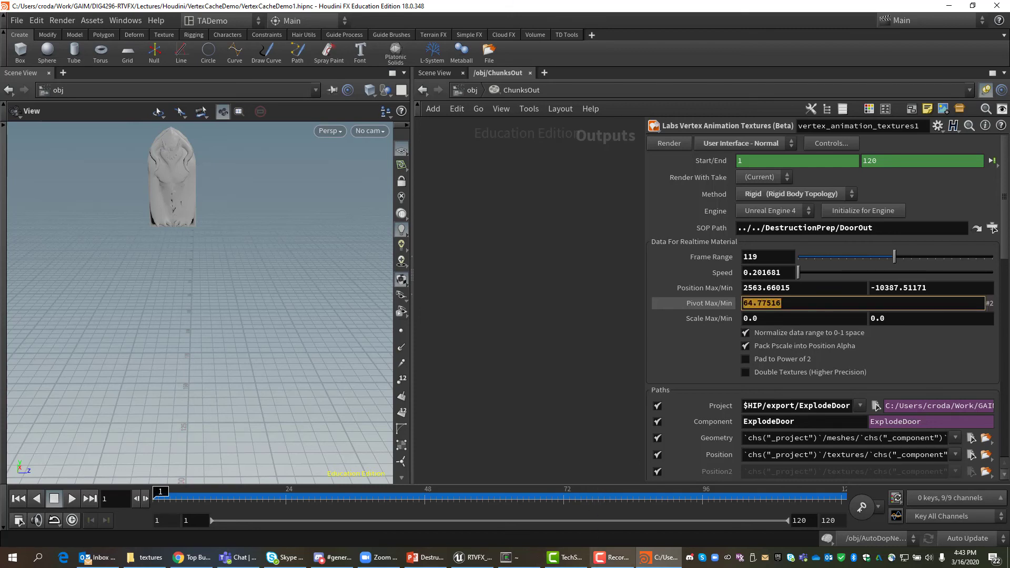
{"action": "left_click", "coordinate": [476, 562]}
{"action": "left_click", "coordinate": [747, 210]}
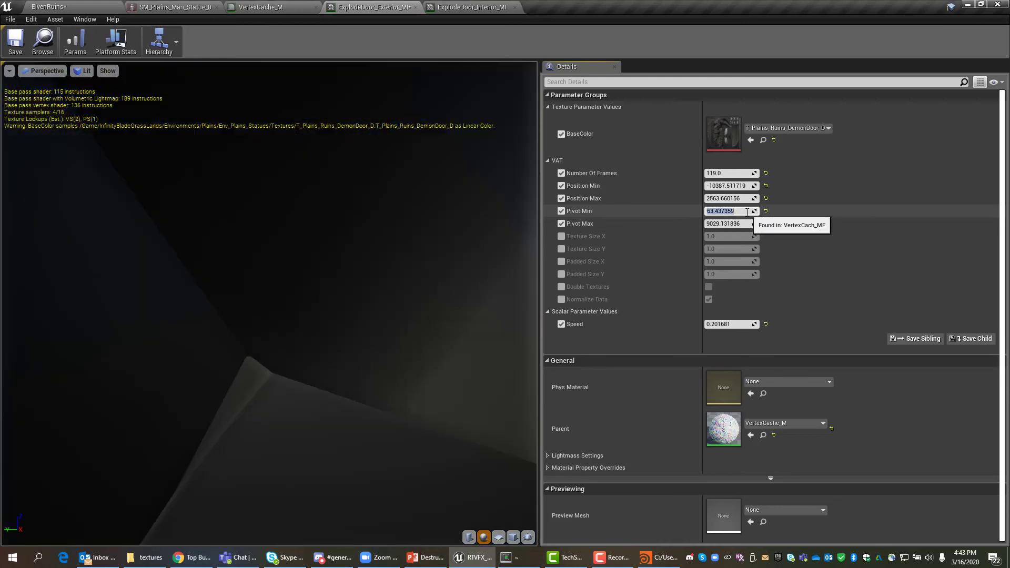
{"action": "key", "text": "Return"}
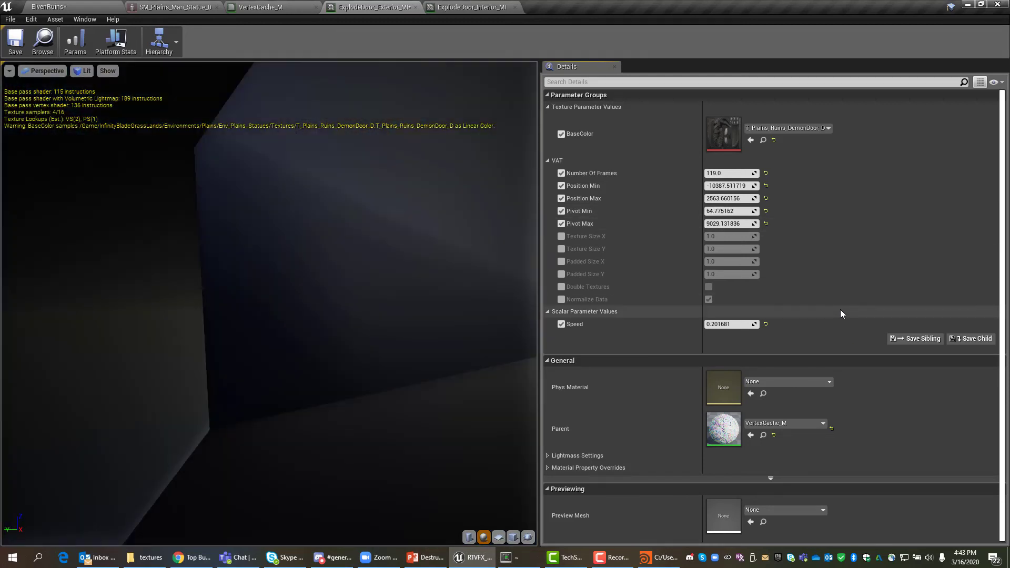
{"action": "left_click", "coordinate": [20, 48]}
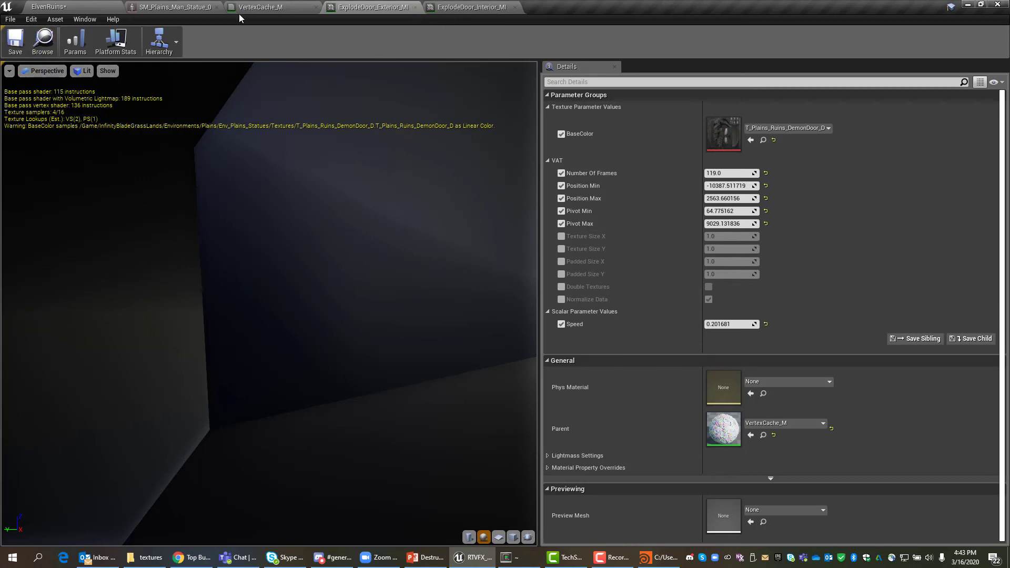
Return to the ElvenRuins level and force delete ExplodeDoor_Interior_MI from the VertexCache folder
{"action": "left_click", "coordinate": [77, 11]}
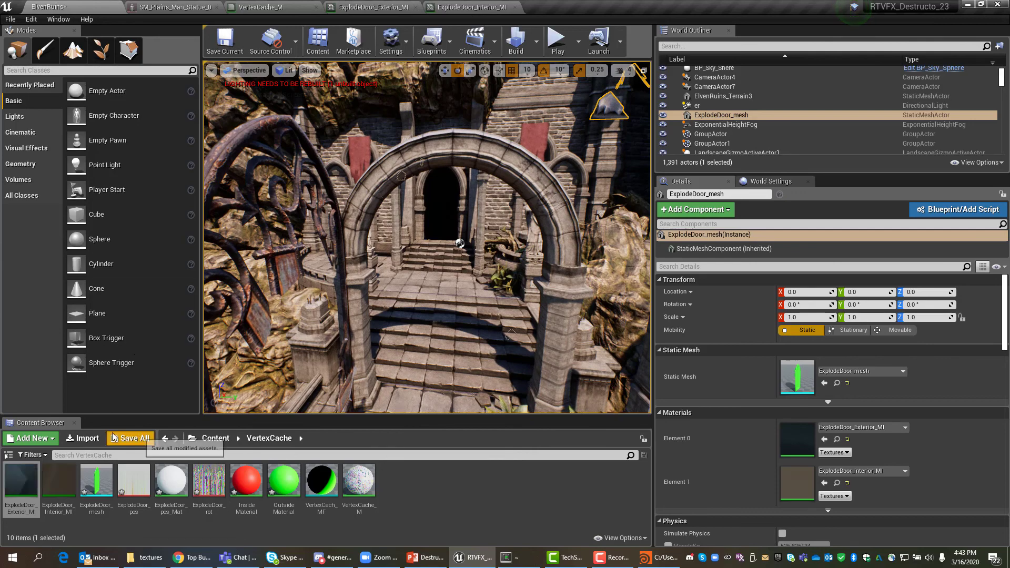
{"action": "left_click", "coordinate": [55, 476]}
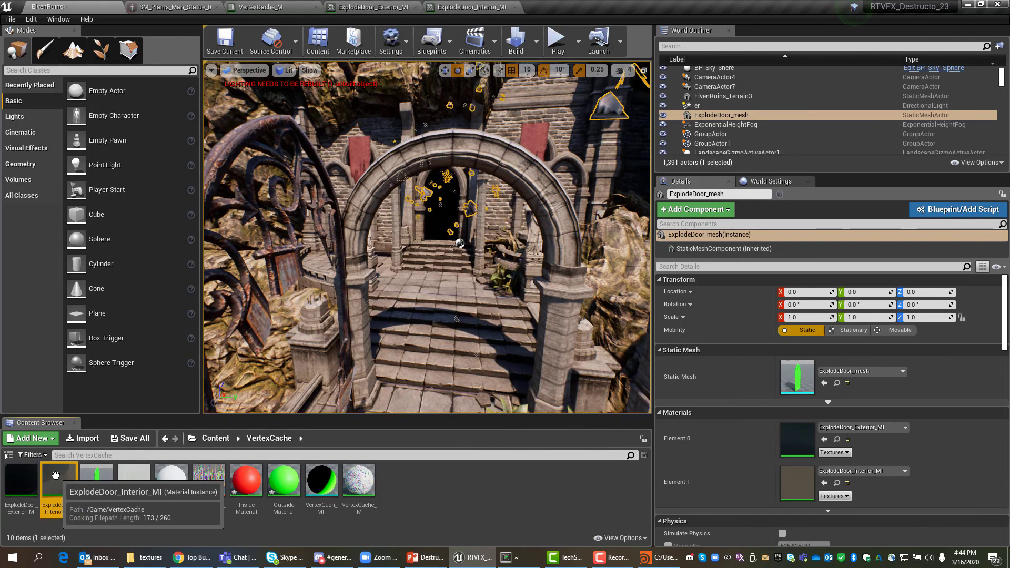
{"action": "key", "text": "Delete"}
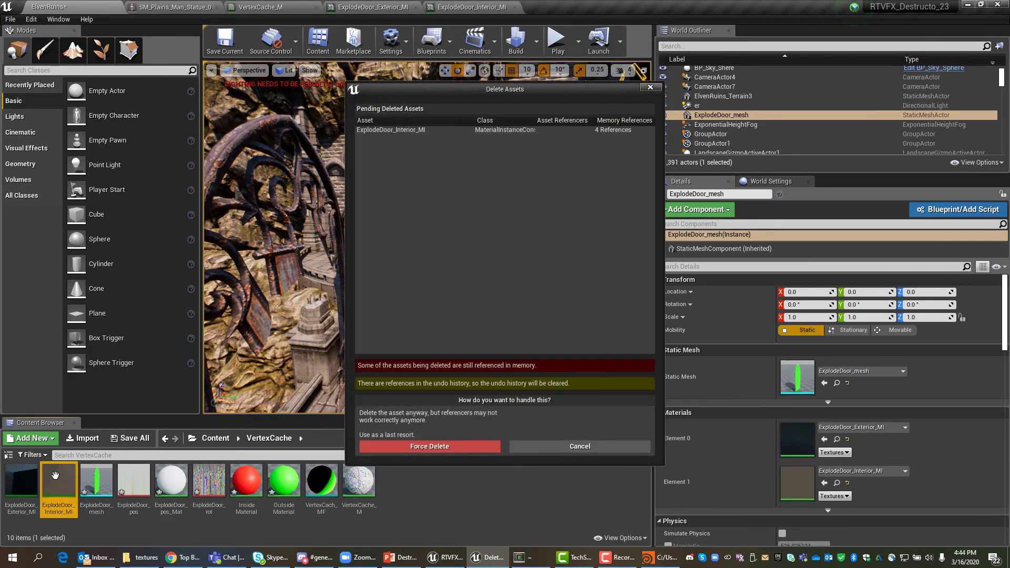
{"action": "left_click", "coordinate": [432, 443]}
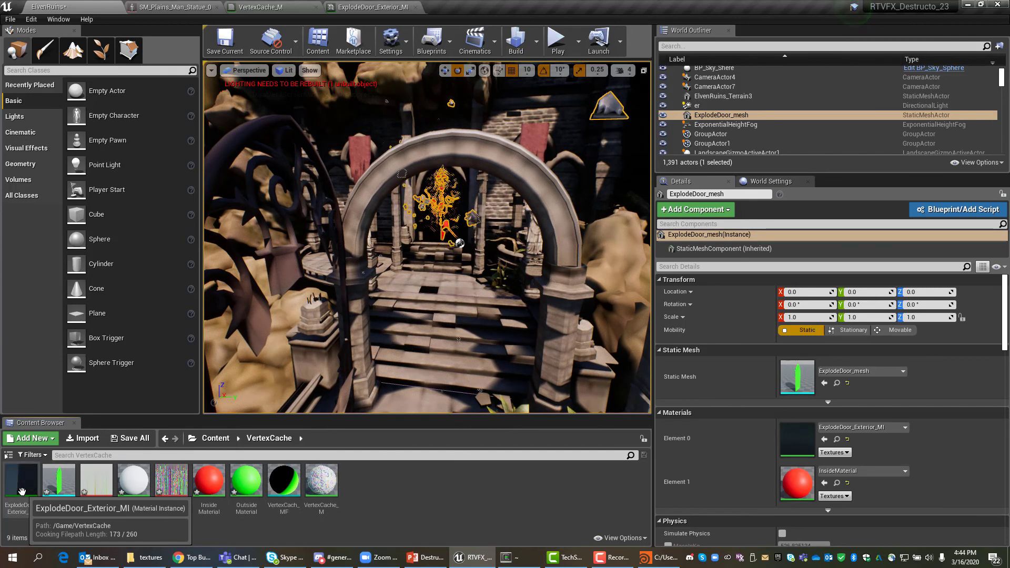
Duplicate ExplodeDoor_Exterior_MI in the VertexCache folder, name the copy ExplodeDoor_Interior_MI, and open it for editing
{"action": "key", "text": "ctrl+w"}
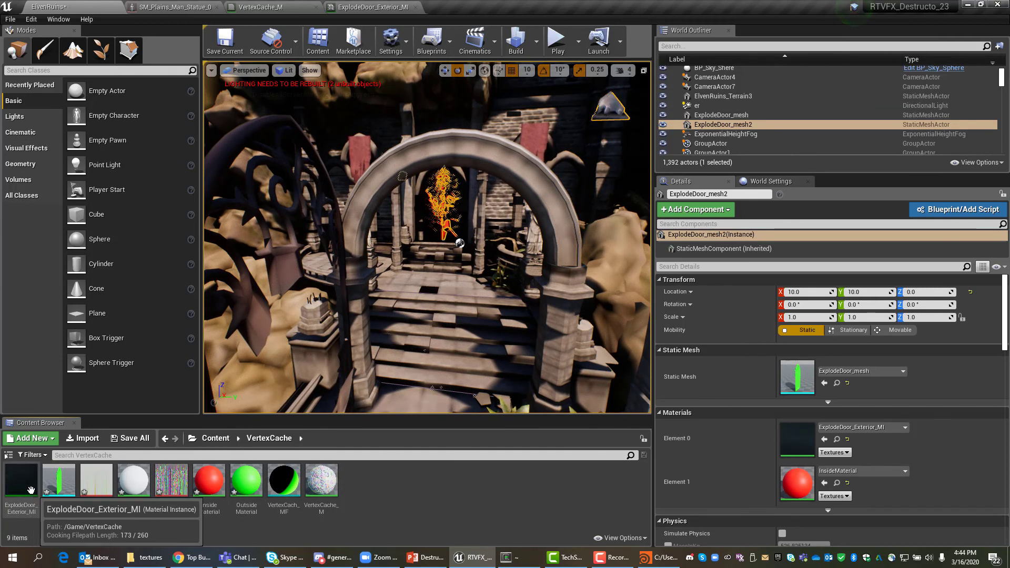
{"action": "left_click", "coordinate": [21, 488]}
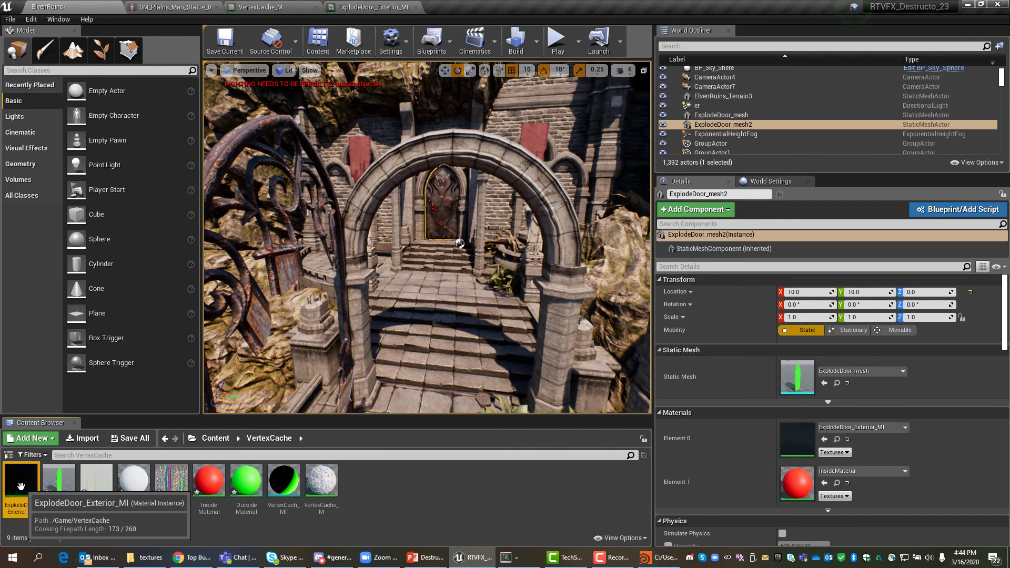
{"action": "key", "text": "ctrl+w"}
{"action": "left_click", "coordinate": [64, 509]}
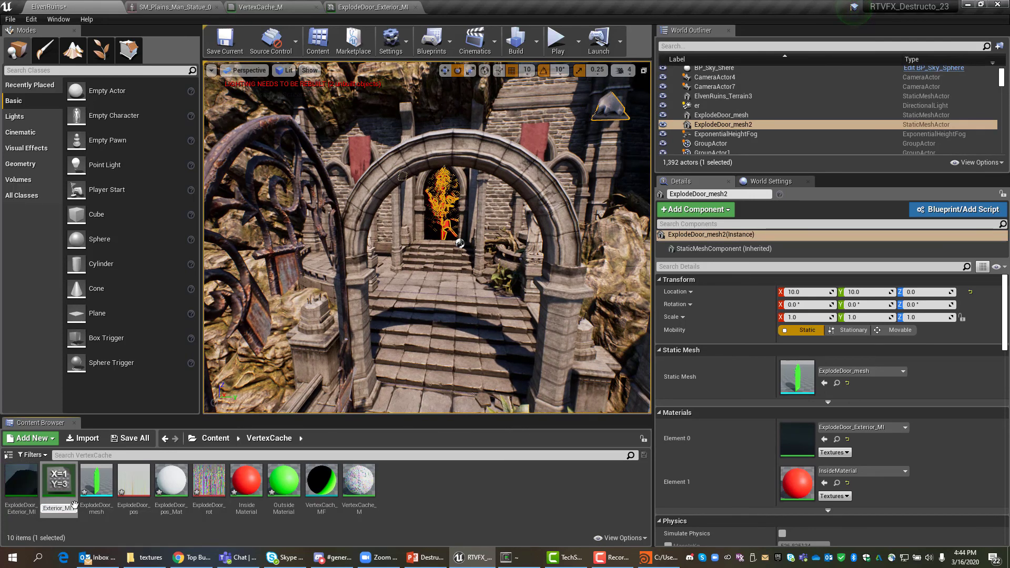
{"action": "key", "text": "BackSpace"}
{"action": "key", "text": "BackSpace"}
{"action": "key", "text": "BackSpace"}
{"action": "key", "text": "BackSpace"}
{"action": "key", "text": "BackSpace"}
{"action": "key", "text": "BackSpace"}
{"action": "key", "text": "BackSpace"}
{"action": "key", "text": "BackSpace"}
{"action": "key", "text": "BackSpace"}
{"action": "key", "text": "BackSpace"}
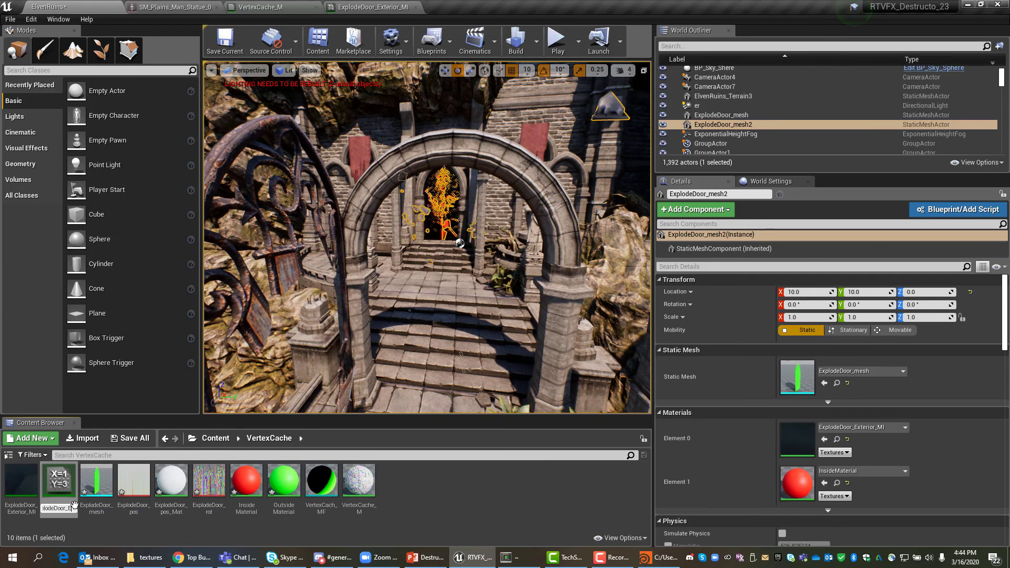
{"action": "key", "text": "BackSpace"}
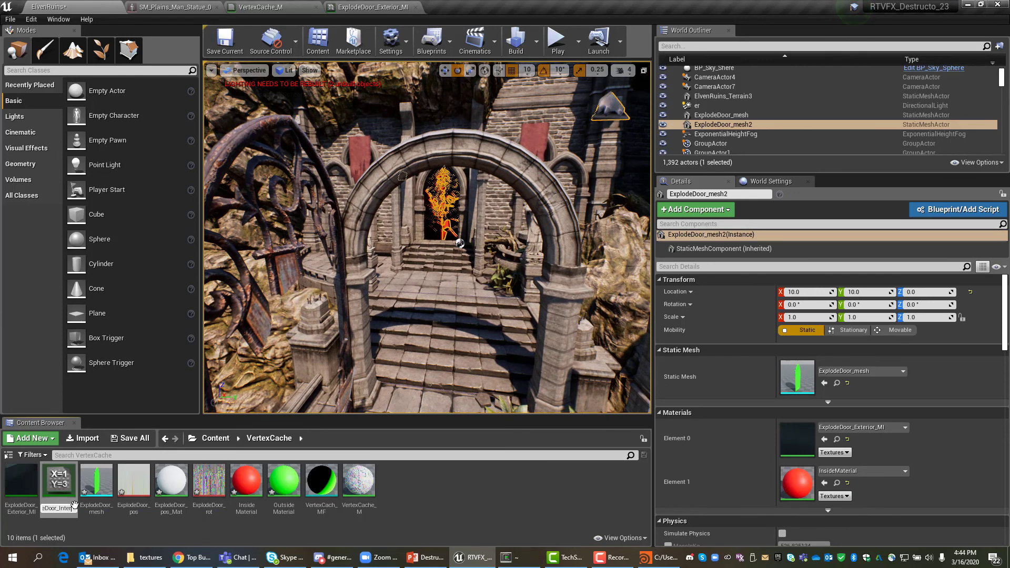
{"action": "type", "text": "Interior_MI"}
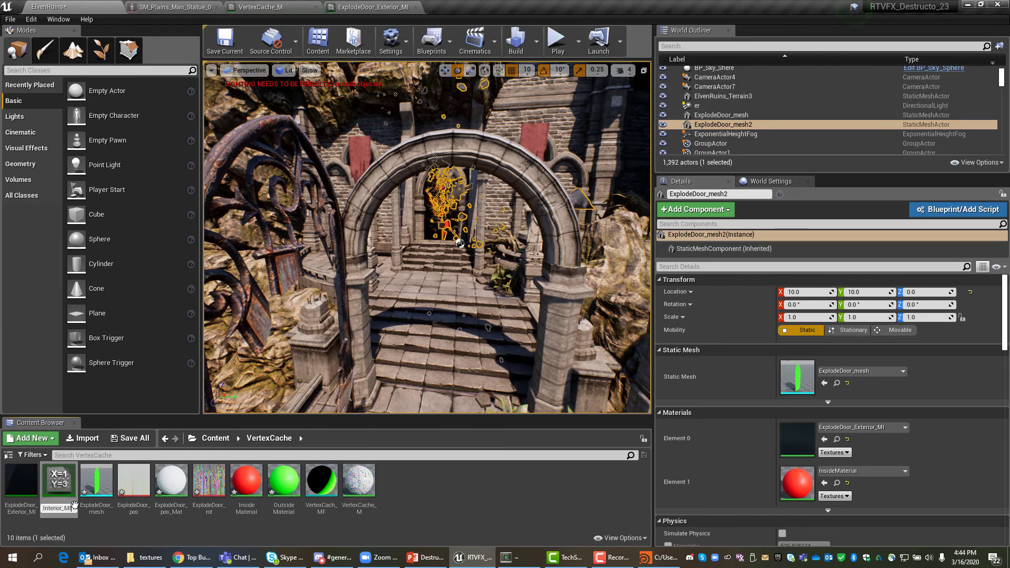
{"action": "key", "text": "Return"}
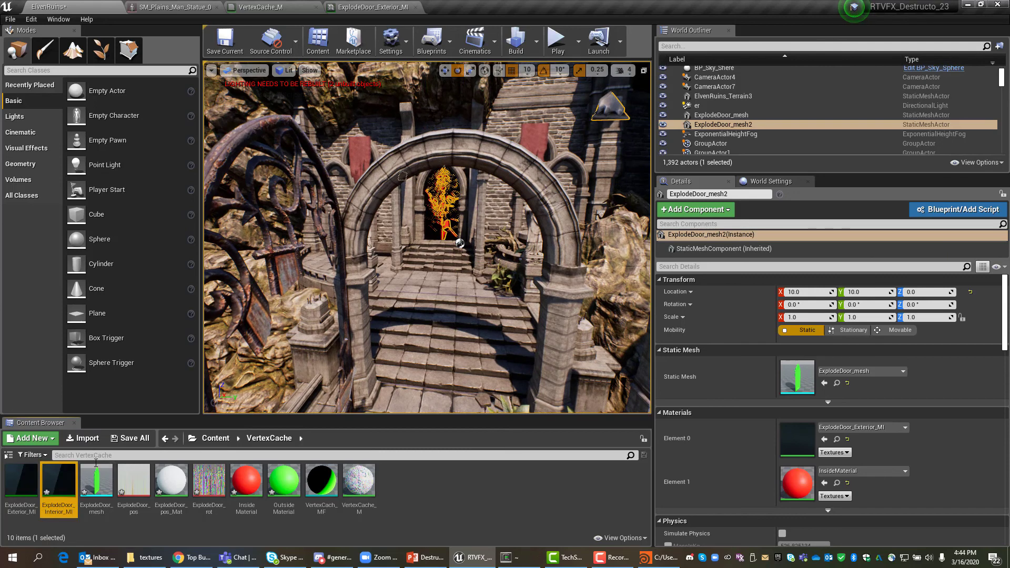
{"action": "double_click", "coordinate": [58, 480]}
Search the BaseColor textures for stone, assign T_Rock_Sandstone_N to ExplodeDoor_Interior_MI, and save it
{"action": "left_click", "coordinate": [787, 131]}
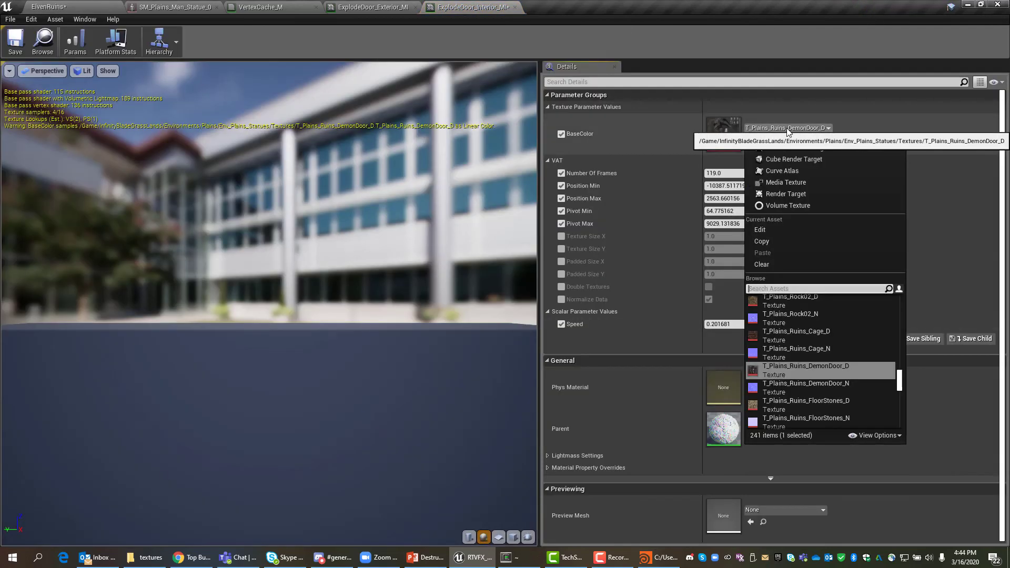
{"action": "type", "text": "s"}
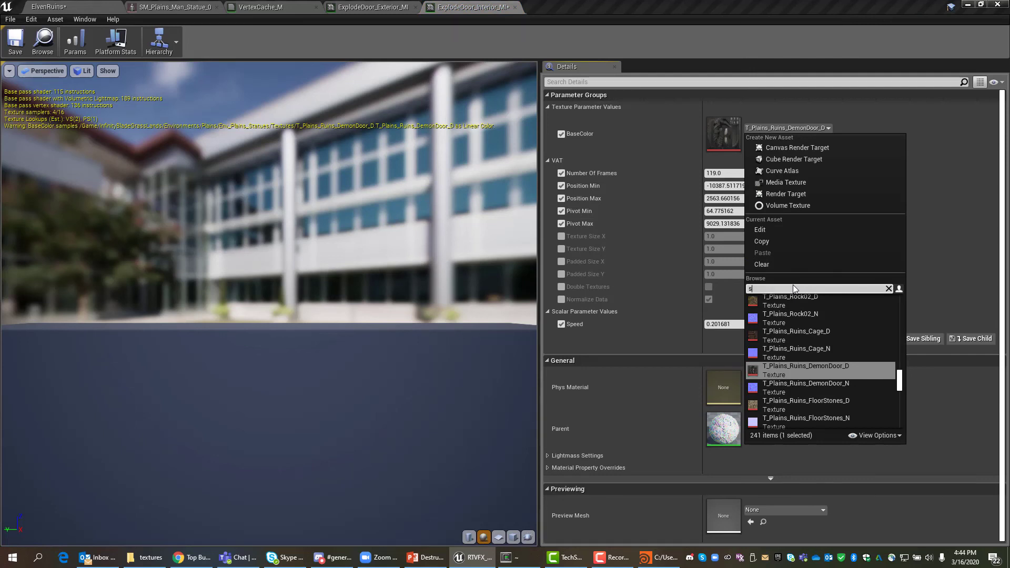
{"action": "type", "text": "tone"}
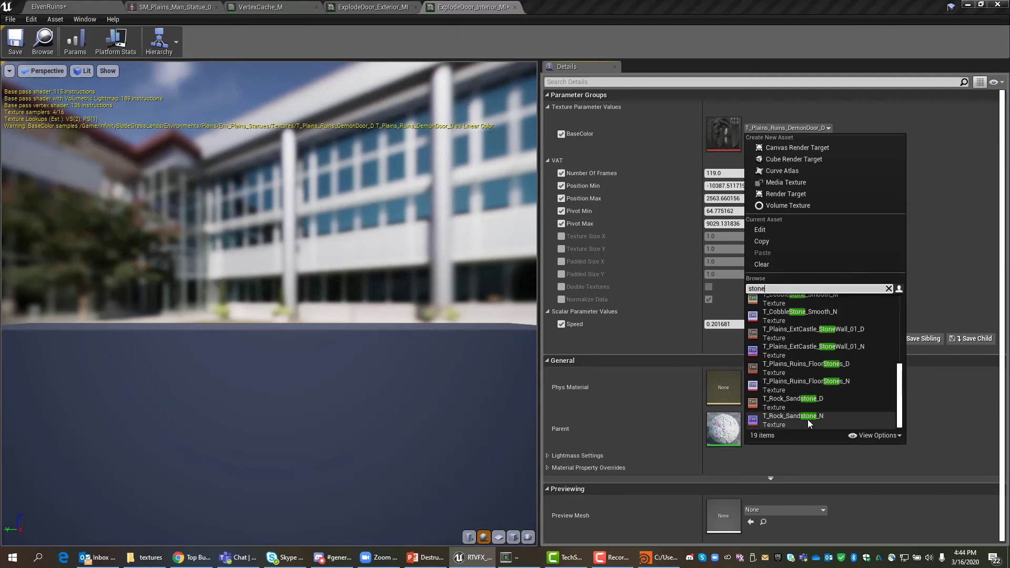
{"action": "left_click", "coordinate": [793, 416]}
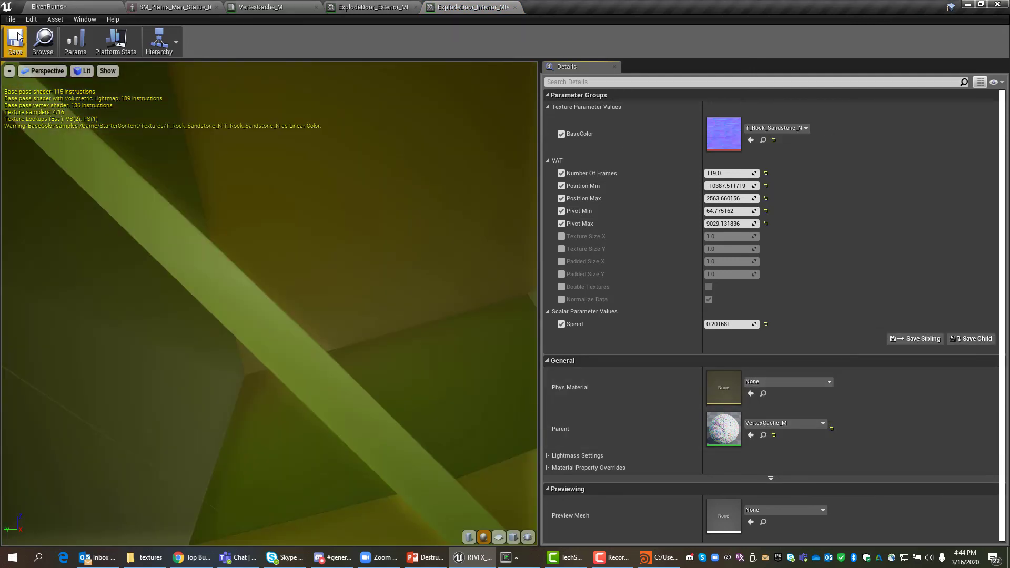
{"action": "left_click", "coordinate": [16, 46]}
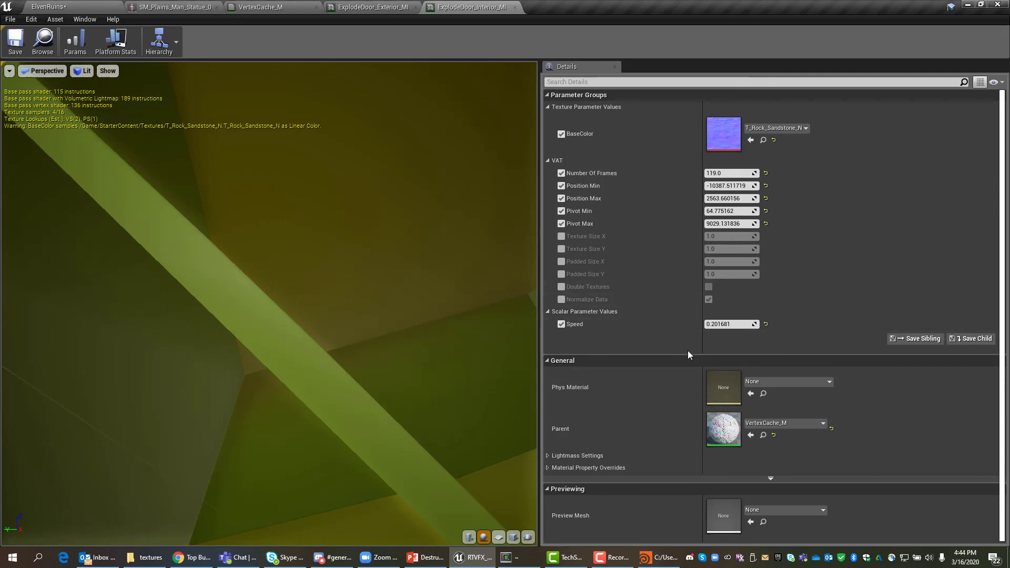
Set the BaseColor texture of ExplodeDoor_Interior_MI to T_Rock_Sandstone_D and save the material instance
{"action": "left_click", "coordinate": [771, 129]}
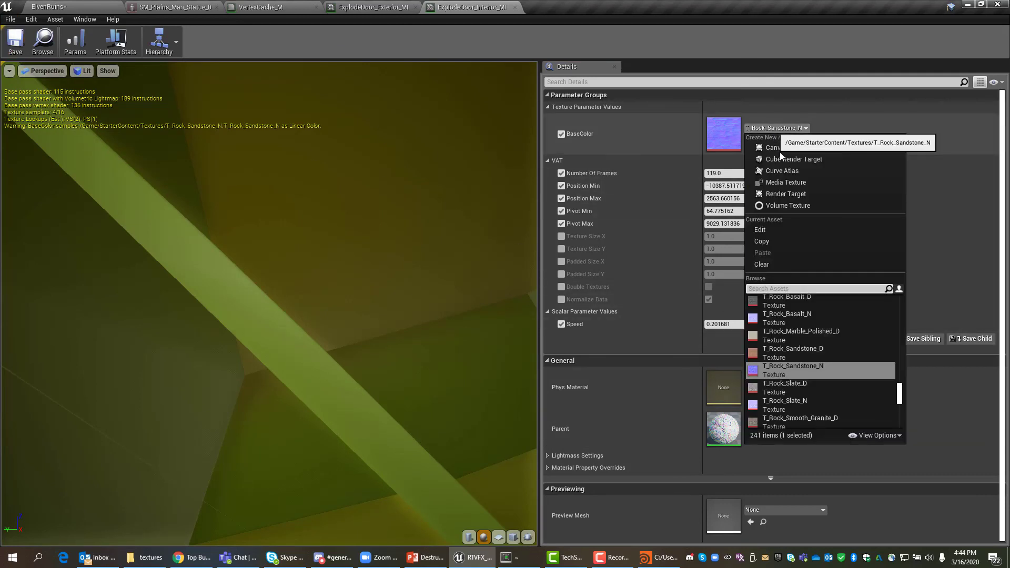
{"action": "left_click", "coordinate": [792, 351]}
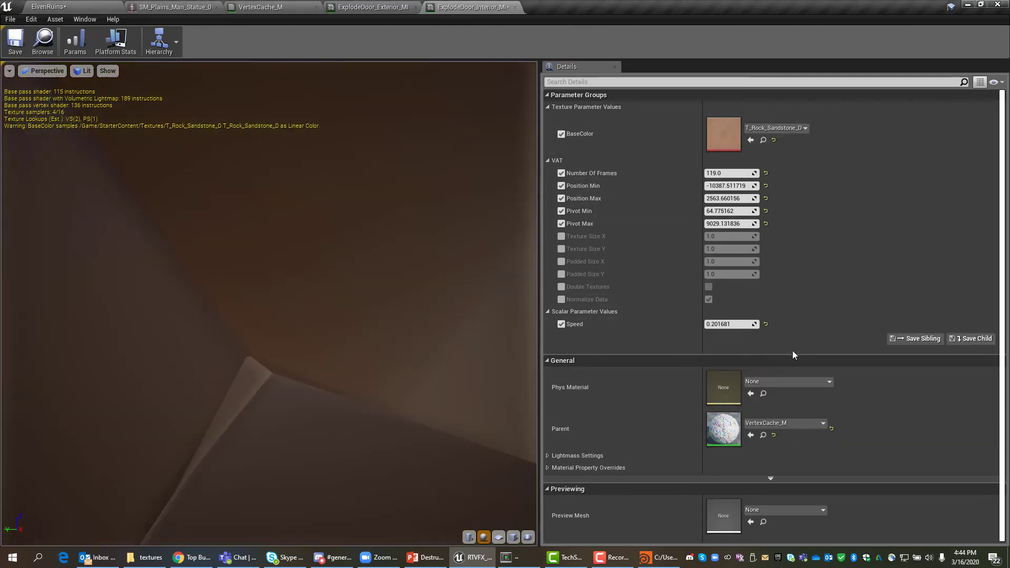
{"action": "left_click", "coordinate": [24, 53]}
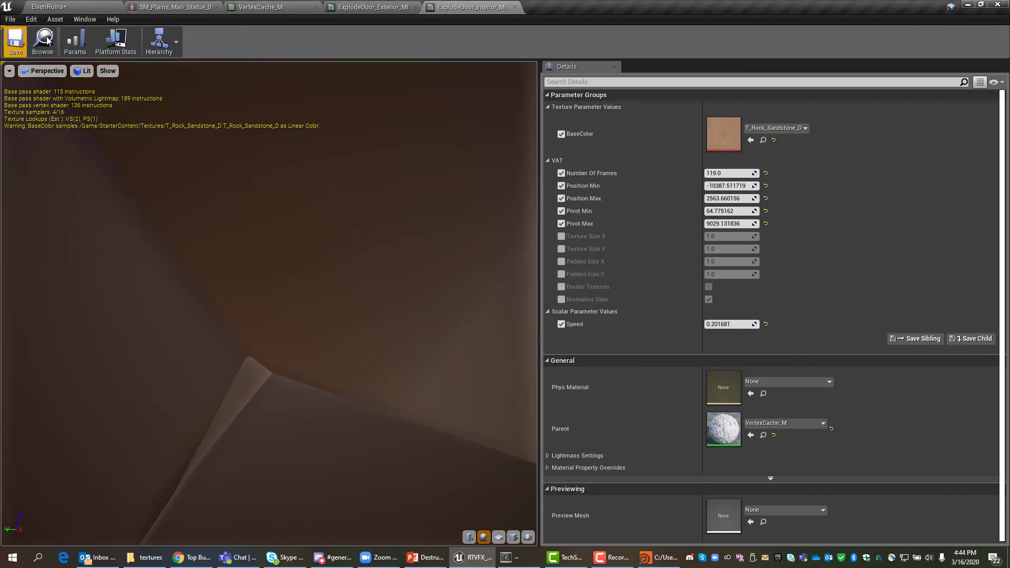
Return to the ElvenRuins level and assign ExplodeDoor_Interior_MI to material Element 1 of ExplodeDoor_mesh2
{"action": "left_click", "coordinate": [95, 10]}
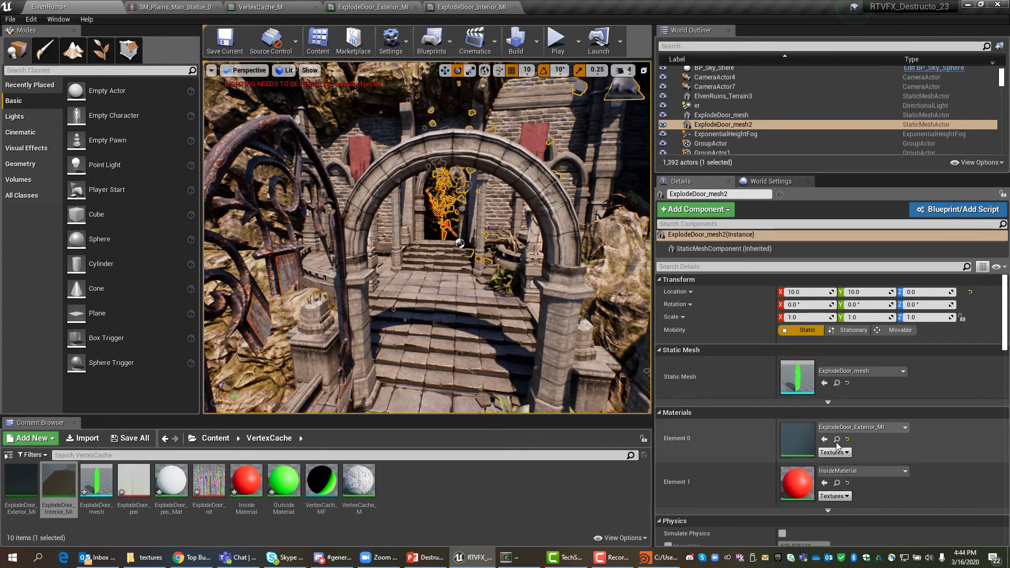
{"action": "left_click_drag", "start_coordinate": [55, 496], "coordinate": [840, 478]}
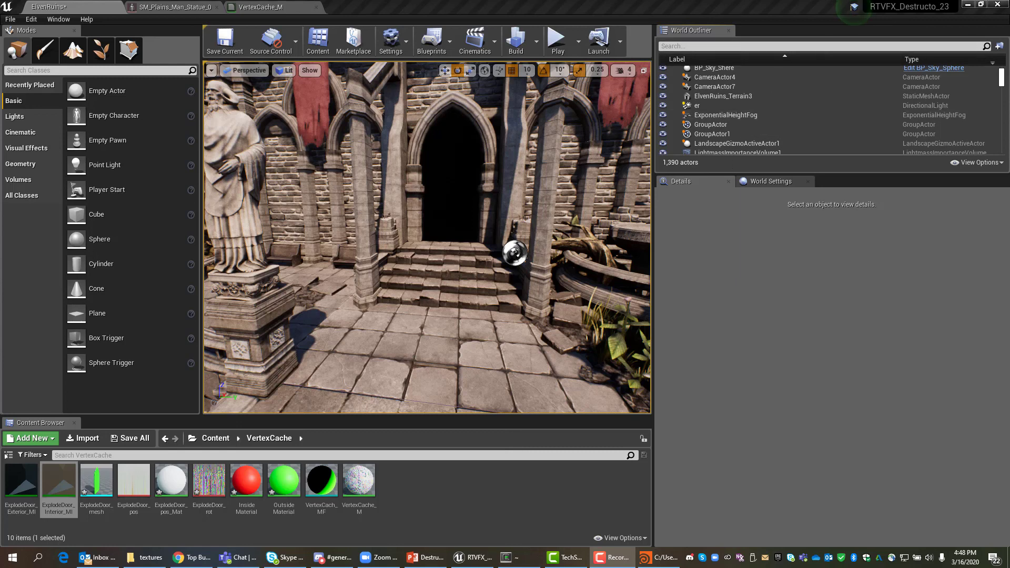
Delete the ExplodeDoor_mesh static mesh from the VertexCache folder
{"action": "left_click", "coordinate": [97, 485]}
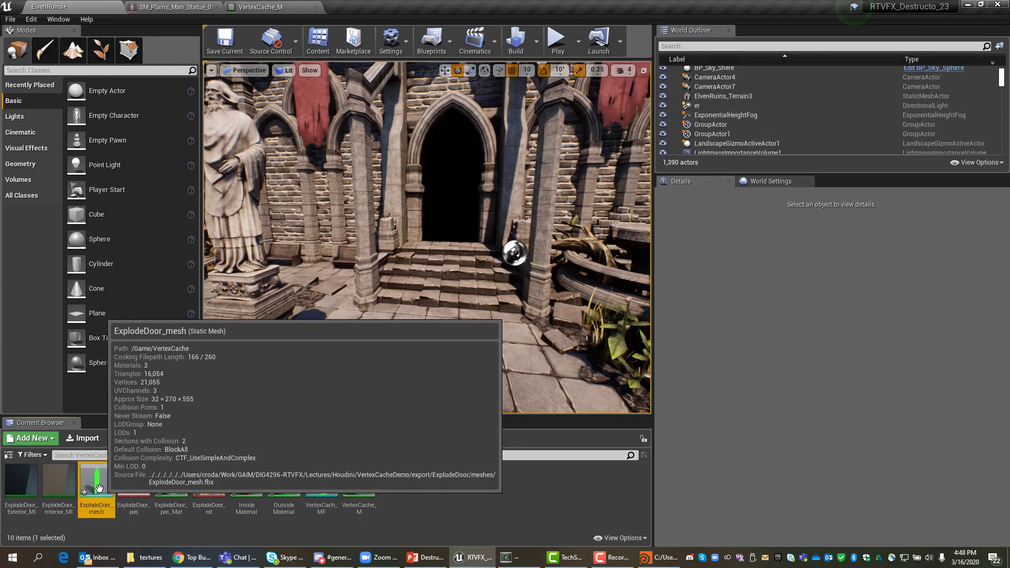
{"action": "key", "text": "Delete"}
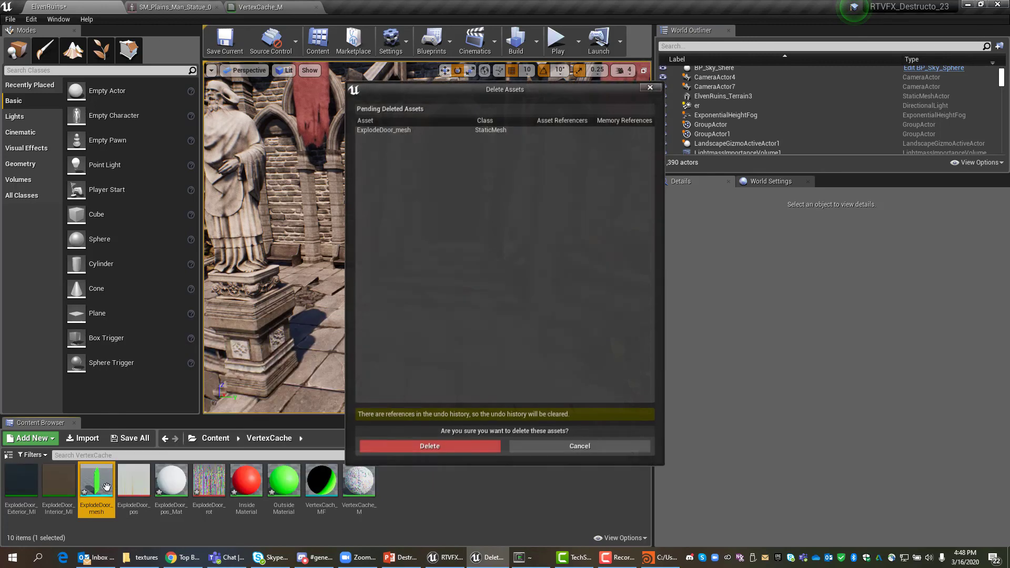
{"action": "left_click", "coordinate": [429, 446]}
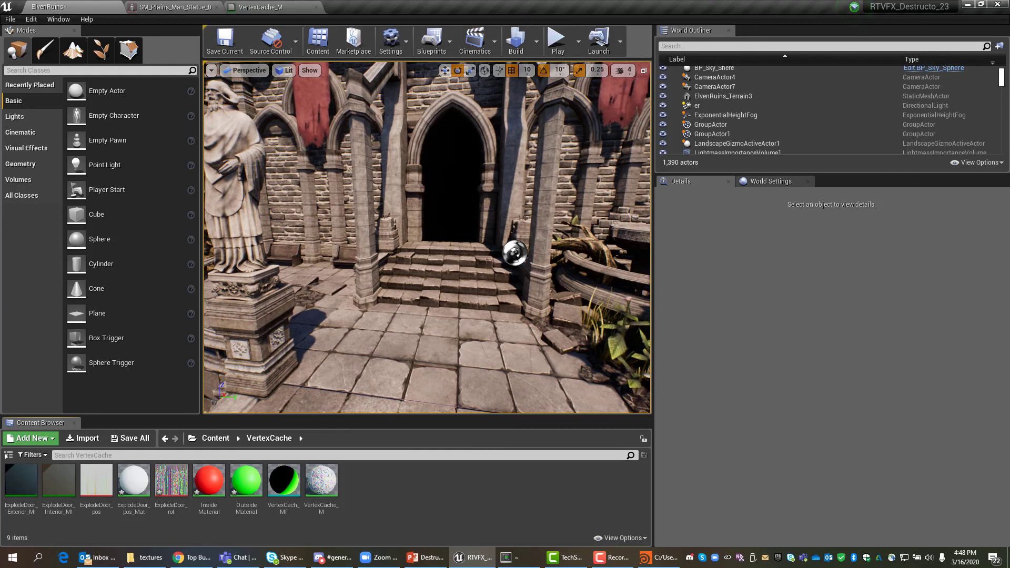
Open ExplodeDoor_mesh.fbx from the ExplodeDoor meshes export folder for import into the VertexCache folder
{"action": "right_click", "coordinate": [361, 479]}
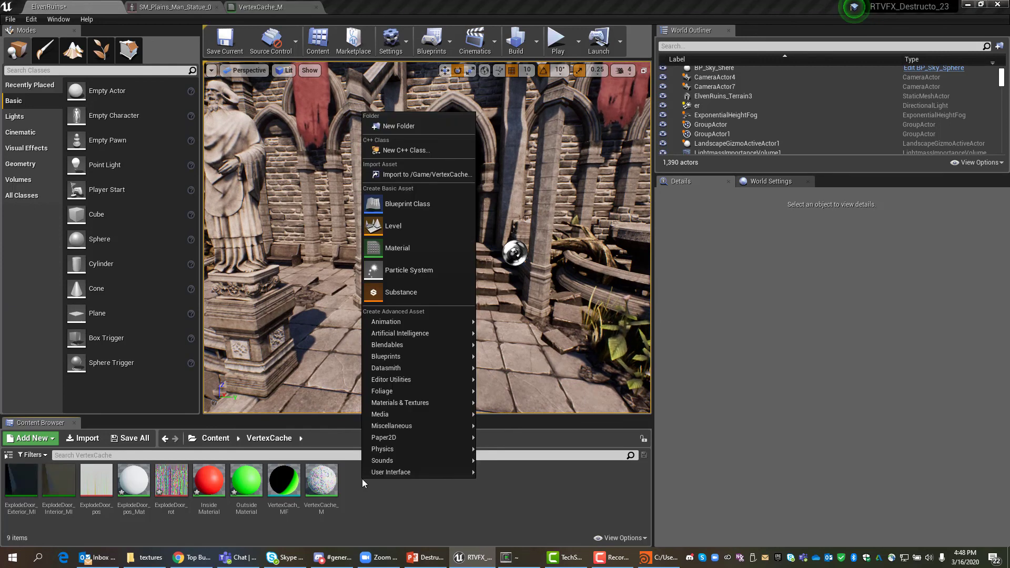
{"action": "left_click", "coordinate": [418, 174]}
{"action": "left_click", "coordinate": [234, 80]}
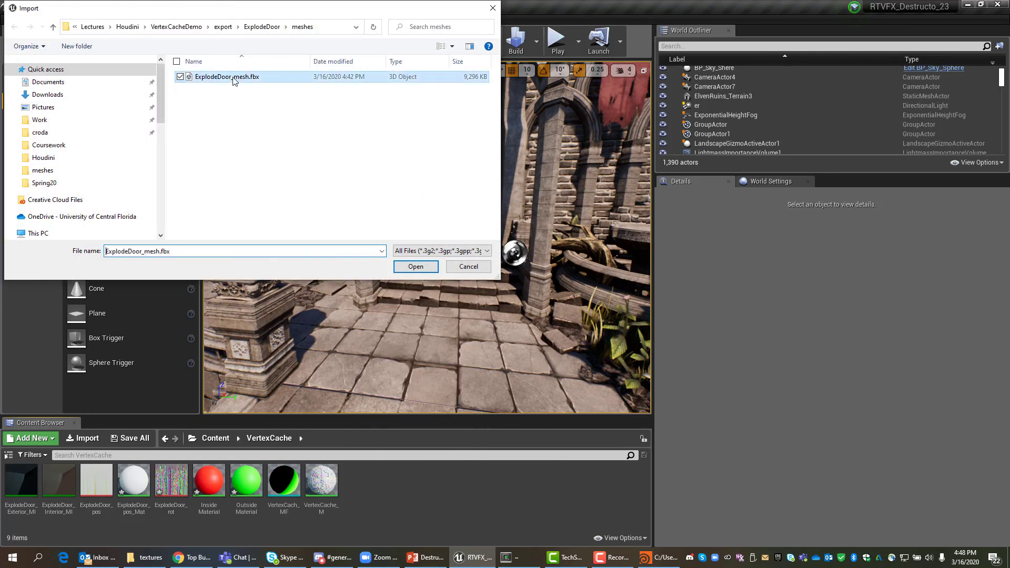
{"action": "left_click", "coordinate": [415, 266]}
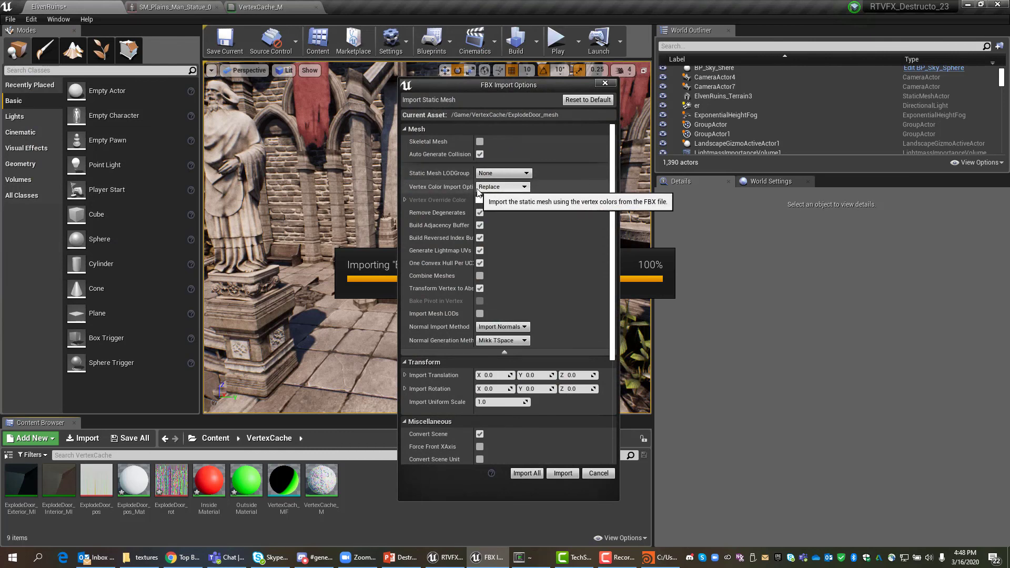
Import the door mesh with Vertex Color Import Option set to Replace and dismiss the message log
{"action": "left_click", "coordinate": [484, 187]}
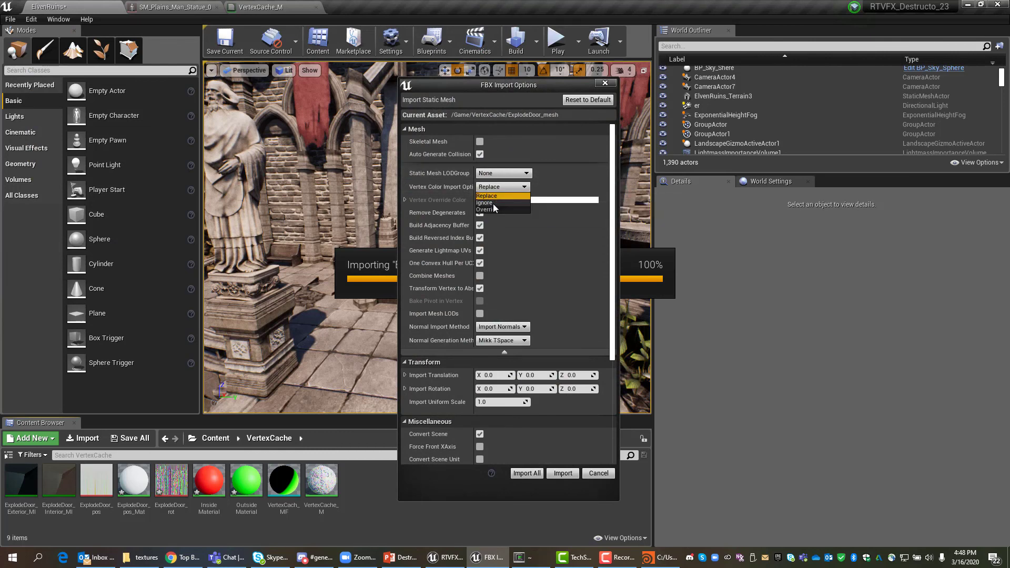
{"action": "left_click", "coordinate": [494, 208]}
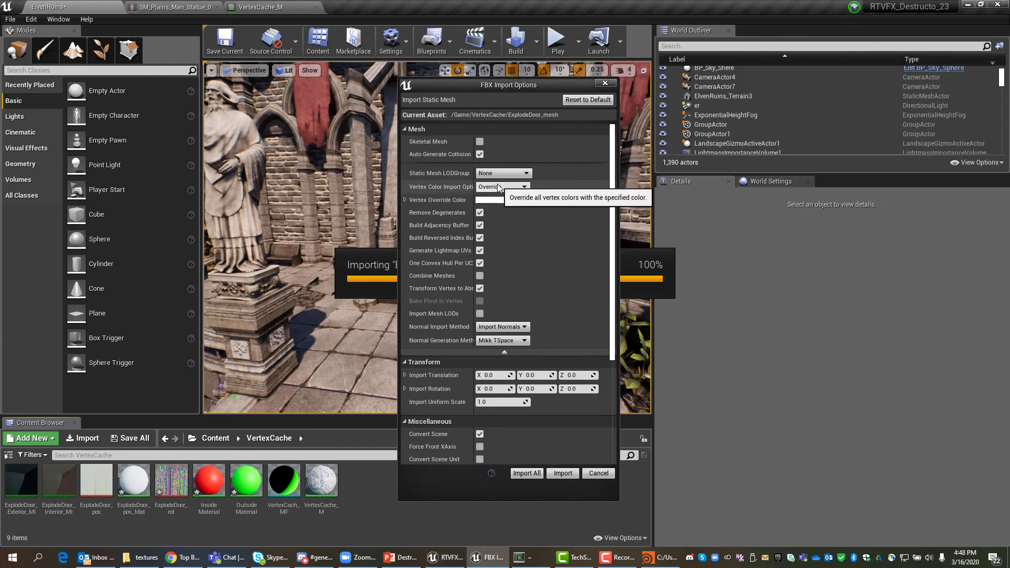
{"action": "left_click", "coordinate": [495, 188]}
{"action": "left_click", "coordinate": [495, 210]}
{"action": "left_click", "coordinate": [494, 188]}
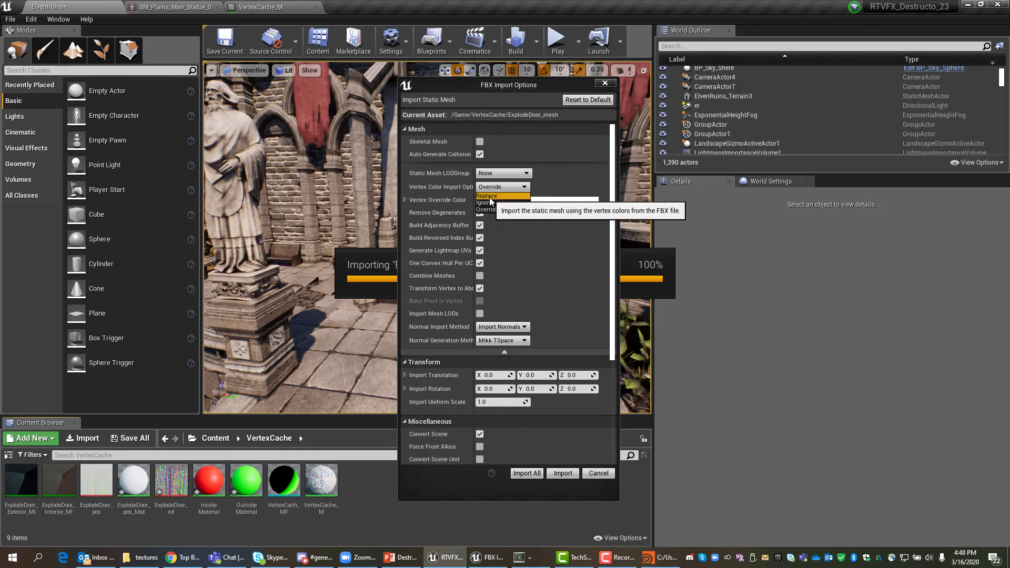
{"action": "left_click", "coordinate": [487, 196]}
{"action": "left_click", "coordinate": [484, 190]}
{"action": "left_click", "coordinate": [493, 209]}
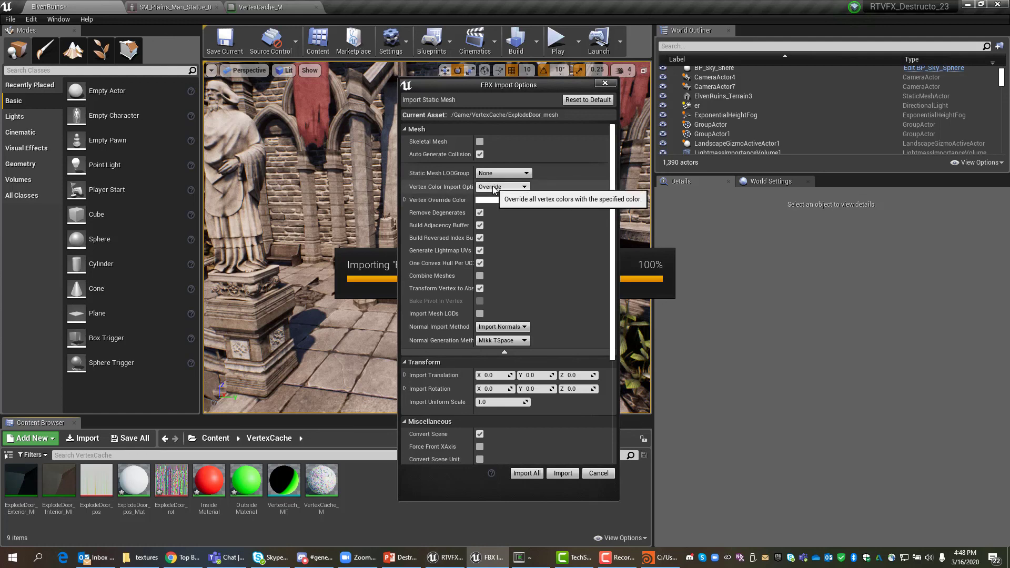
{"action": "left_click", "coordinate": [493, 190]}
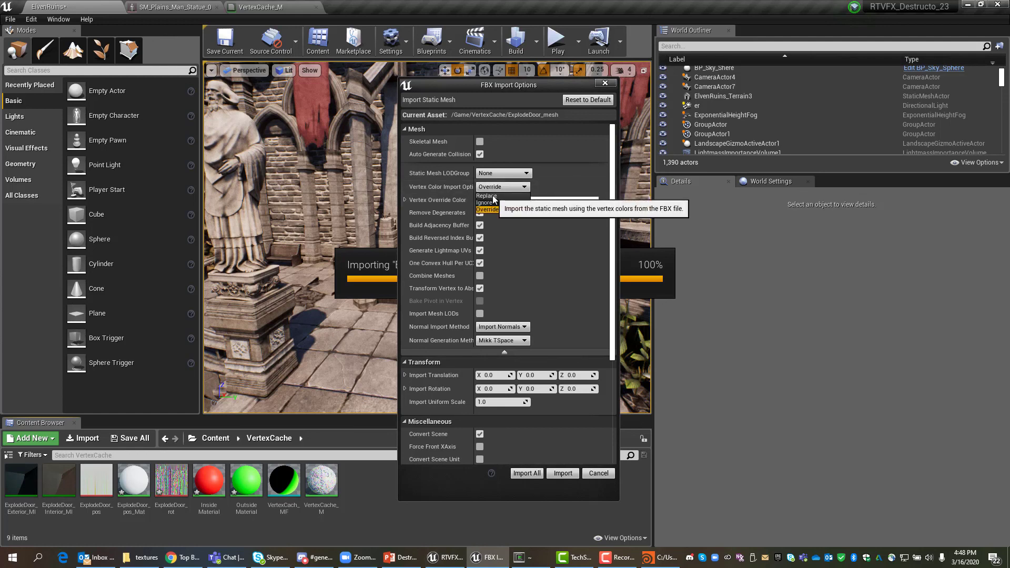
{"action": "left_click", "coordinate": [494, 199]}
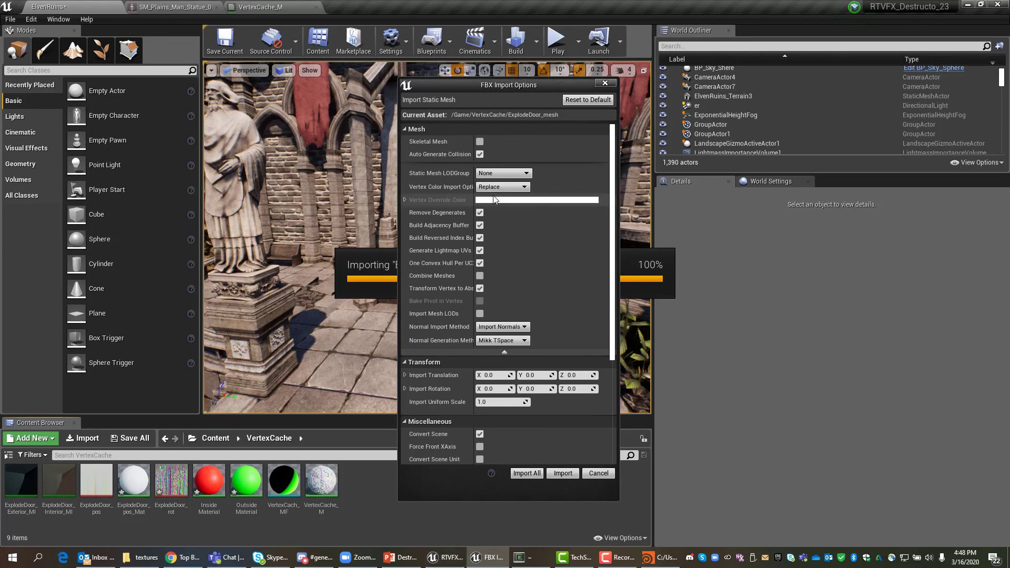
{"action": "left_click", "coordinate": [528, 473]}
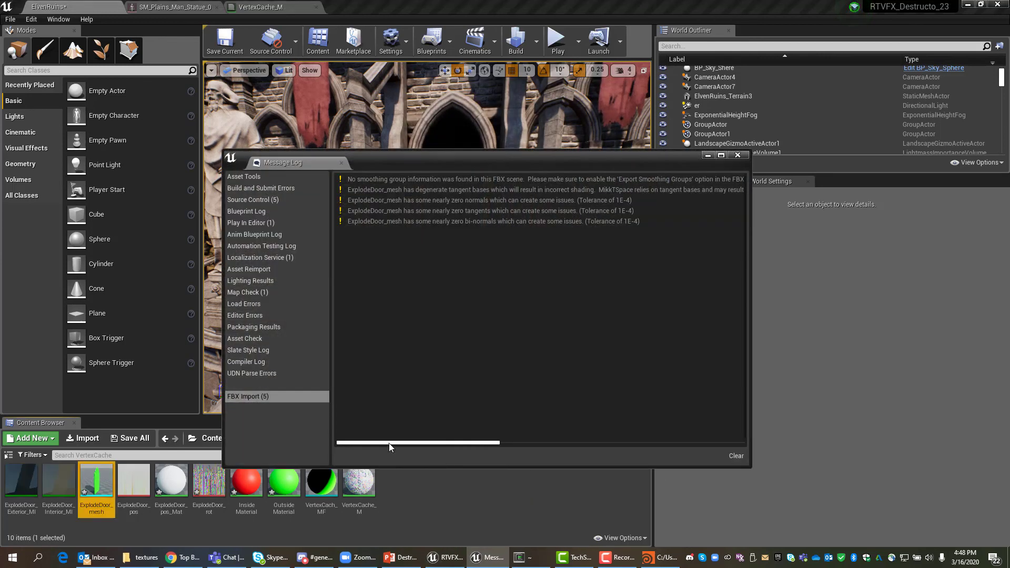
{"action": "left_click", "coordinate": [738, 155]}
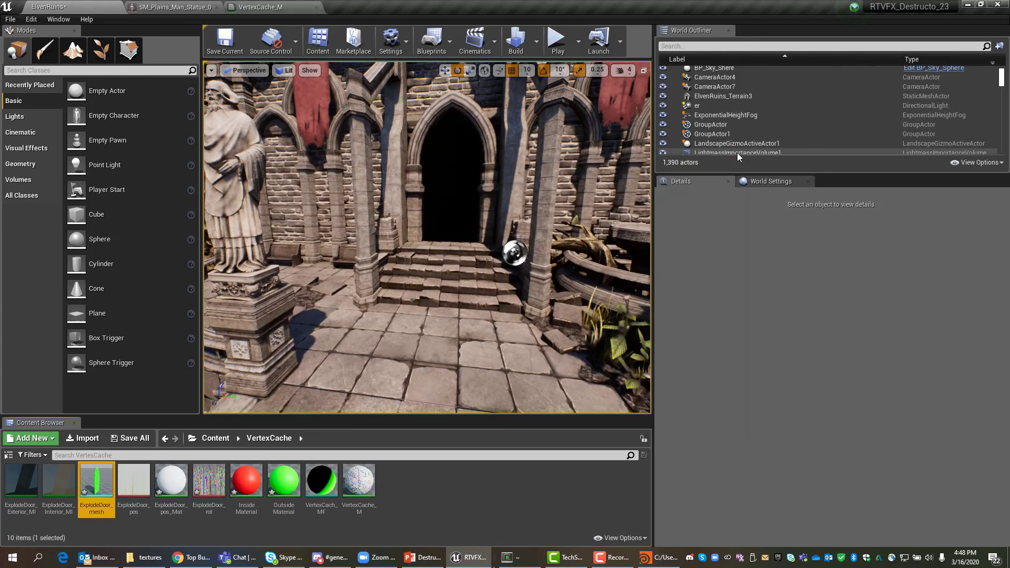
Place ExplodeDoor_mesh in the level and set its location to 0, 0, 0
{"action": "mouse_move", "coordinate": [99, 487]}
{"action": "left_click_drag", "start_coordinate": [99, 487], "coordinate": [444, 203]}
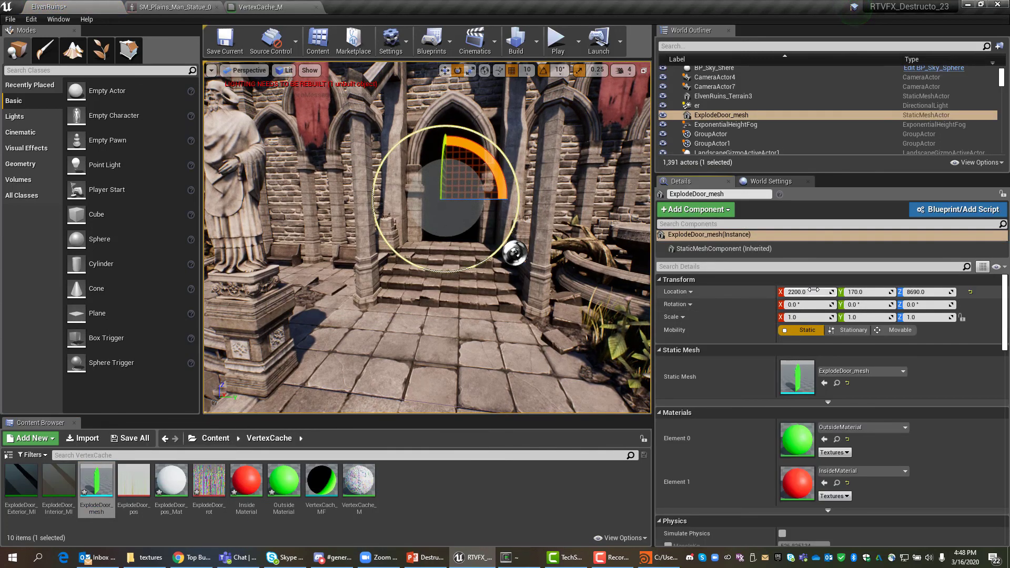
{"action": "type", "text": "0"}
{"action": "key", "text": "Tab"}
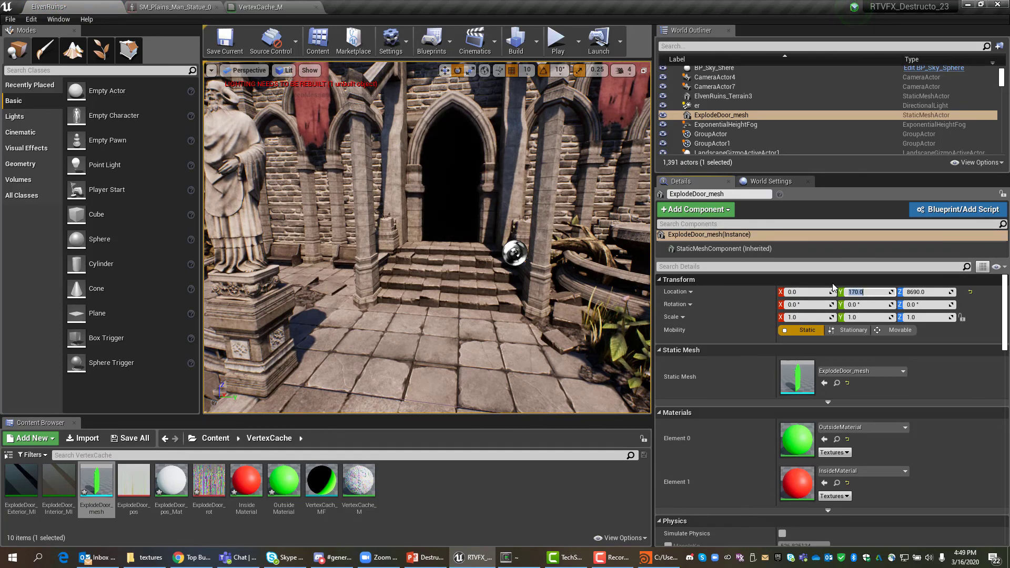
{"action": "type", "text": "0"}
{"action": "key", "text": "Return"}
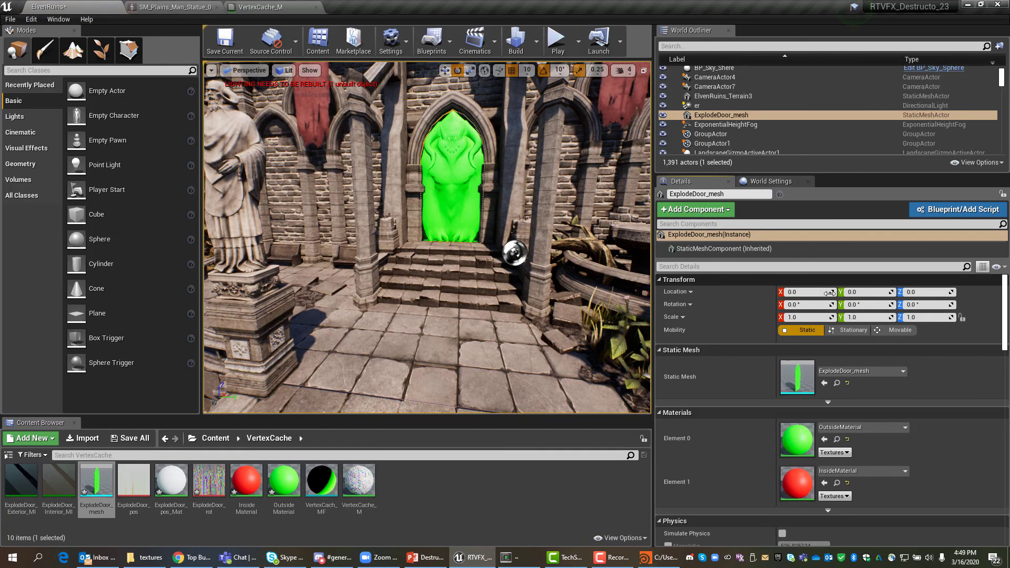
Assign ExplodeDoor_Exterior_MI to Element 0 and ExplodeDoor_Interior_MI to Element 1 of the placed door mesh, and deselect the door
{"action": "left_click_drag", "start_coordinate": [21, 480], "coordinate": [799, 441]}
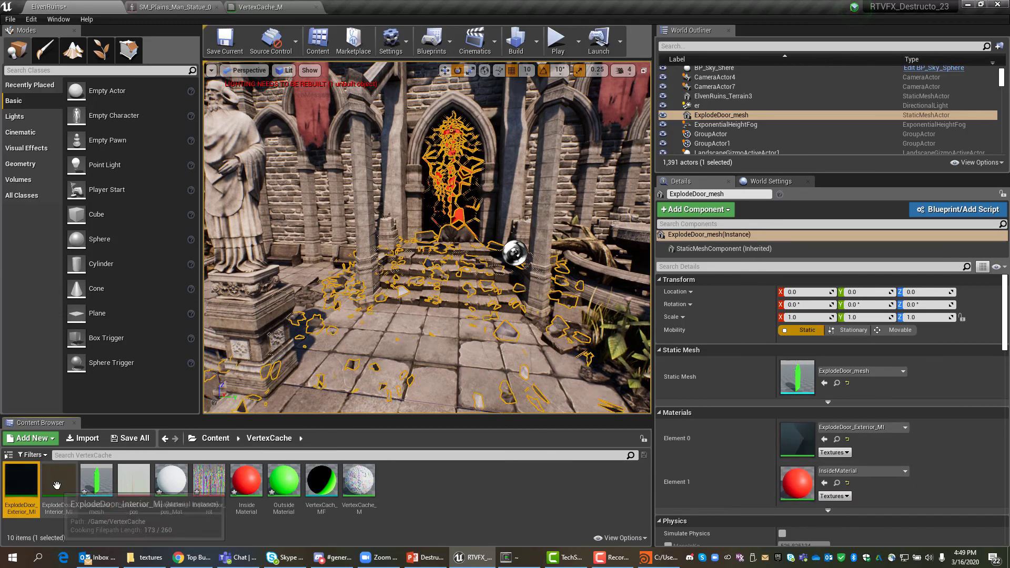
{"action": "left_click_drag", "start_coordinate": [57, 484], "coordinate": [797, 483]}
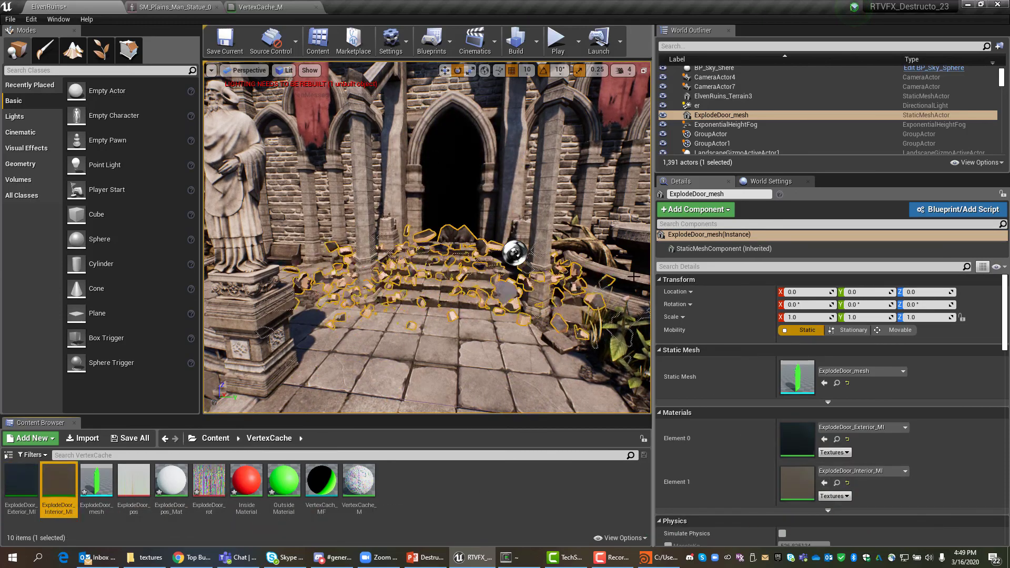
{"action": "left_click", "coordinate": [634, 276]}
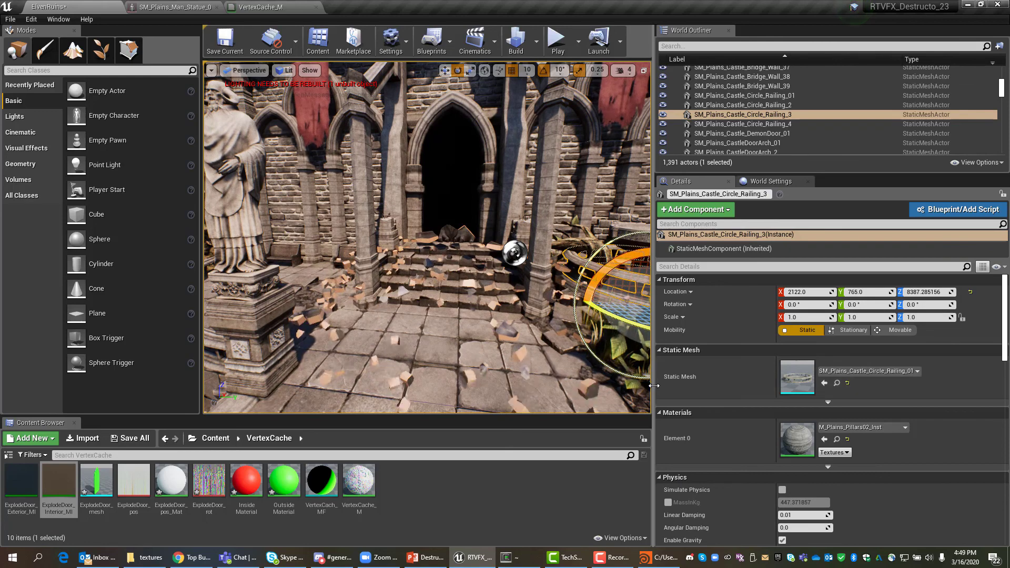
{"action": "left_click", "coordinate": [637, 403]}
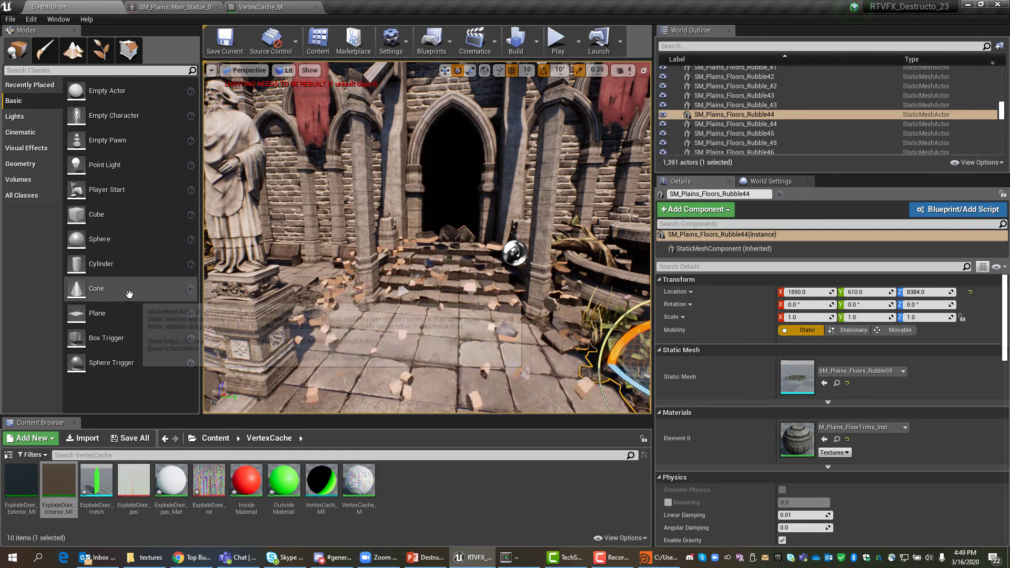
Inspect the exploded door debris on the castle steps up close and switch to the PowerPoint presentation
{"action": "scroll", "coordinate": [494, 296], "scroll_direction": "up", "scroll_amount": 6}
{"action": "scroll", "coordinate": [494, 296], "scroll_direction": "down", "scroll_amount": 3}
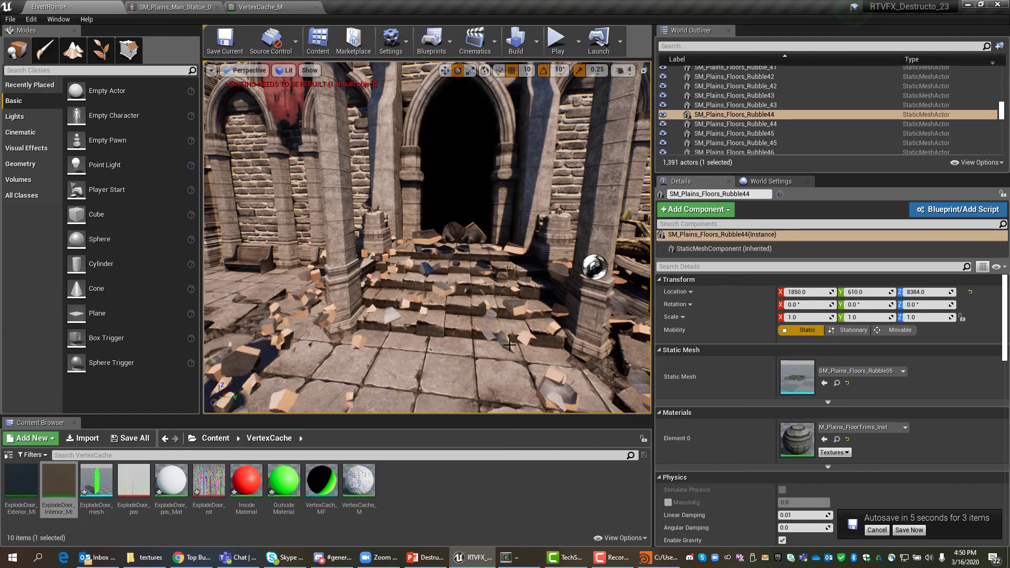
{"action": "key", "text": "alt+Tab"}
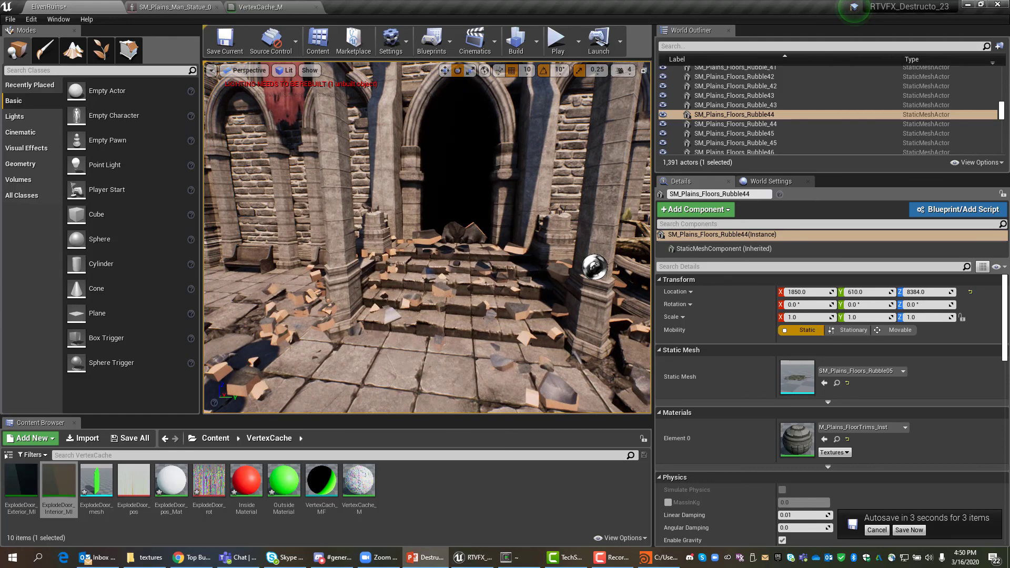